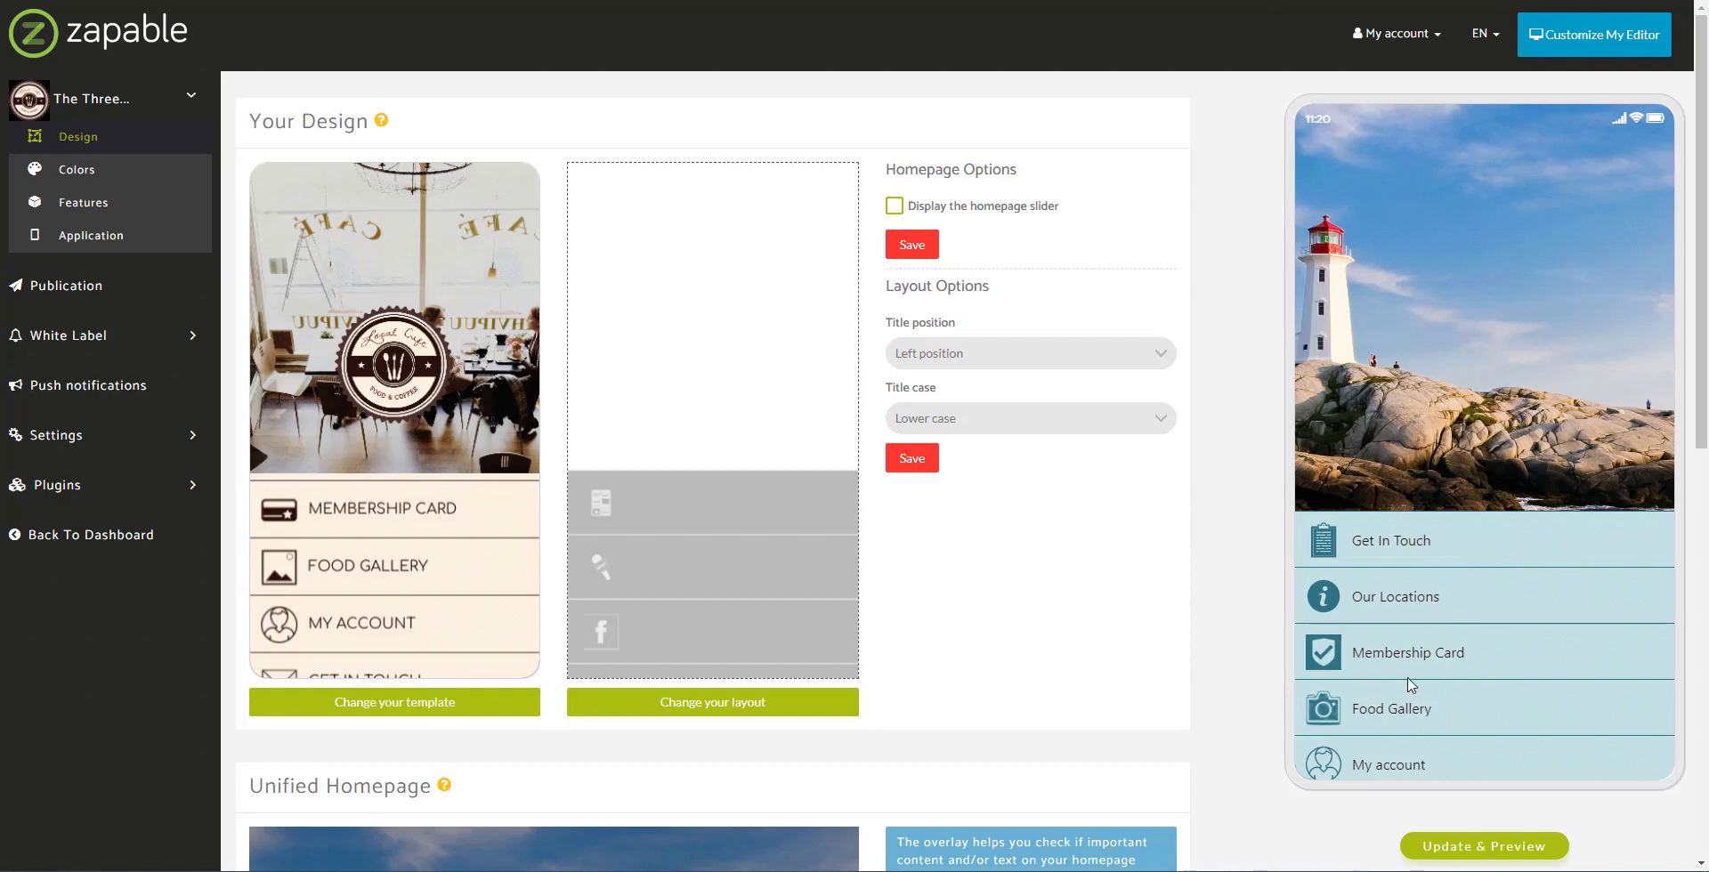
Step: Open the Three Cliffs app's Features page, listing Get In Touch through Follow Us
left_click(121, 233)
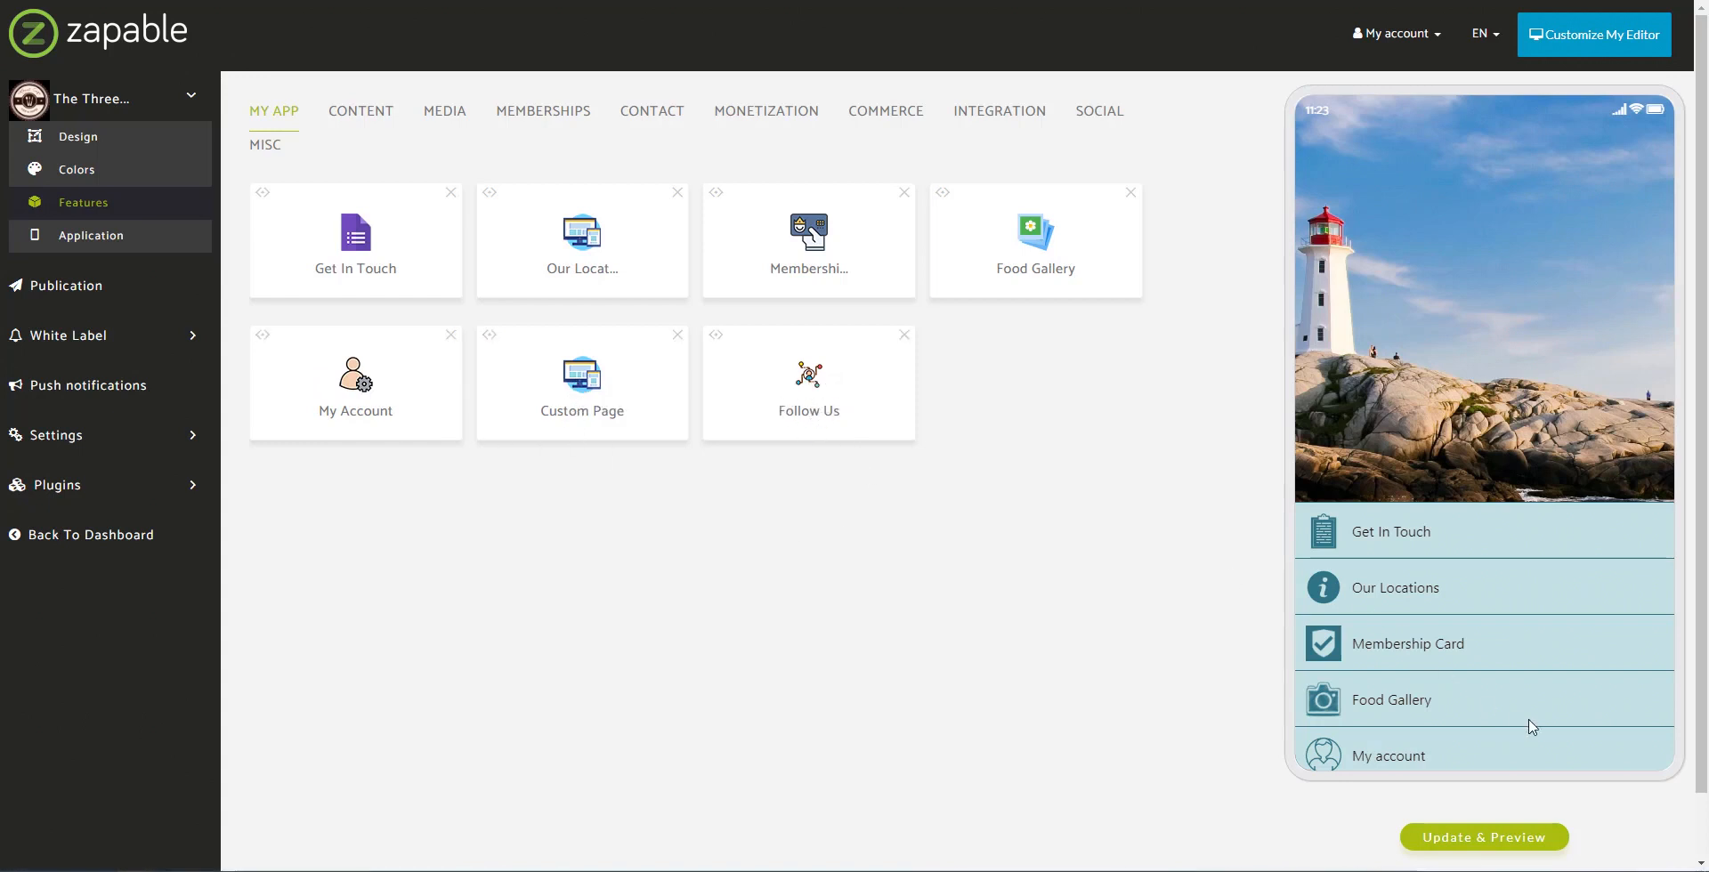
scroll(1525, 711, "down", 3)
scroll(1528, 683, "up", 2)
scroll(1526, 712, "up", 1)
scroll(1526, 695, "down", 2)
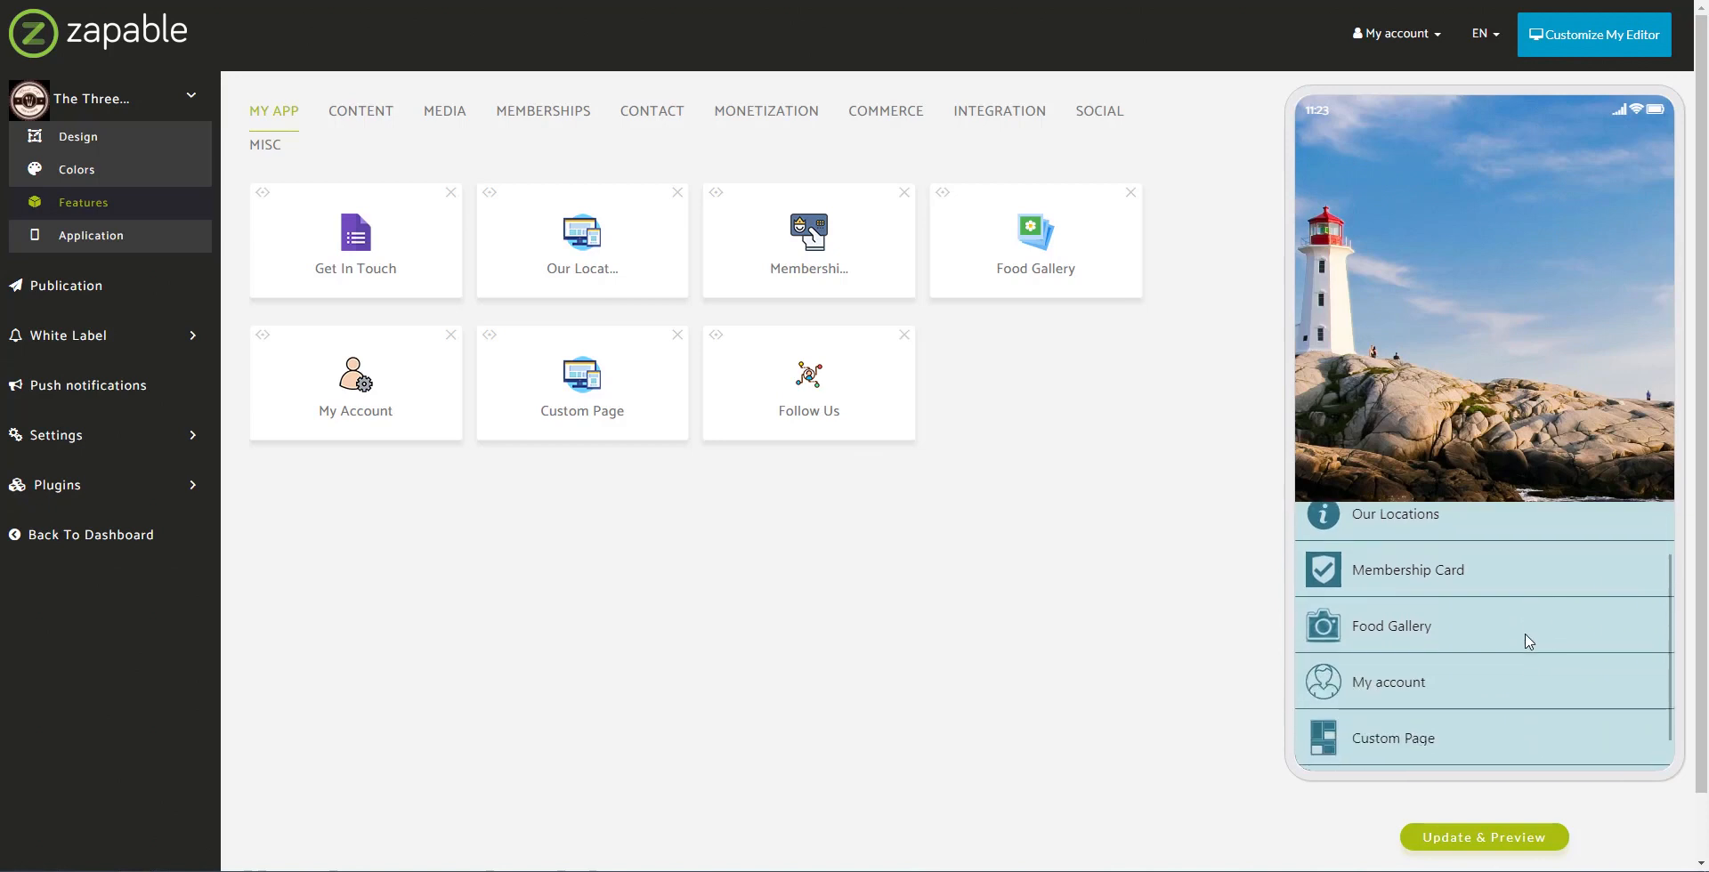
scroll(1524, 676, "up", 2)
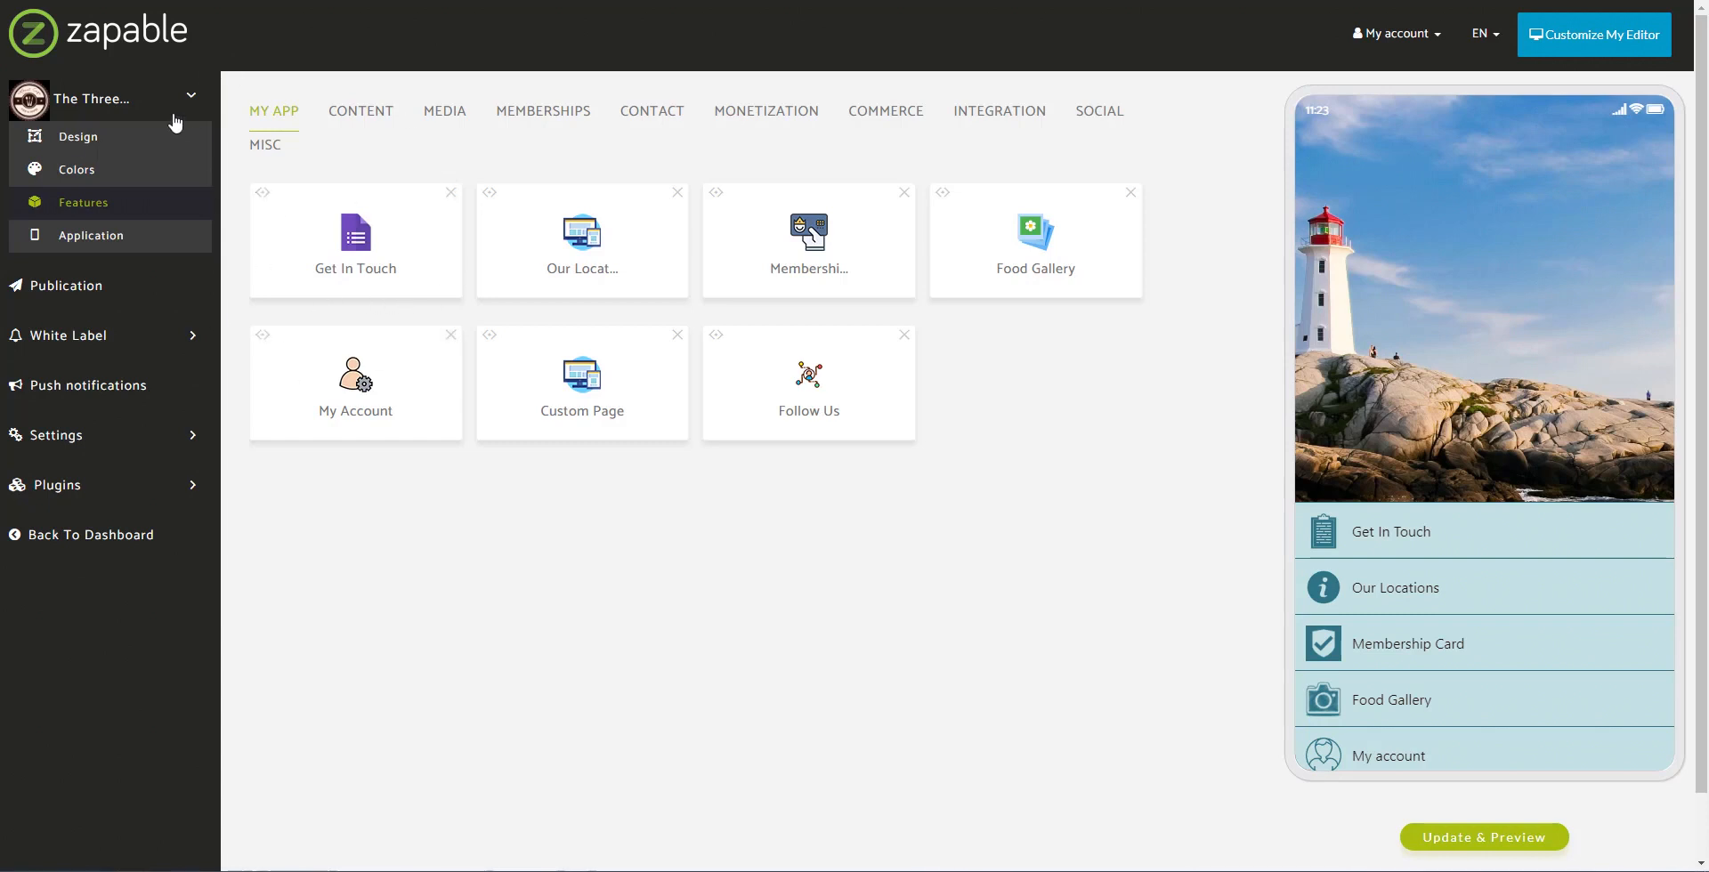
left_click(81, 105)
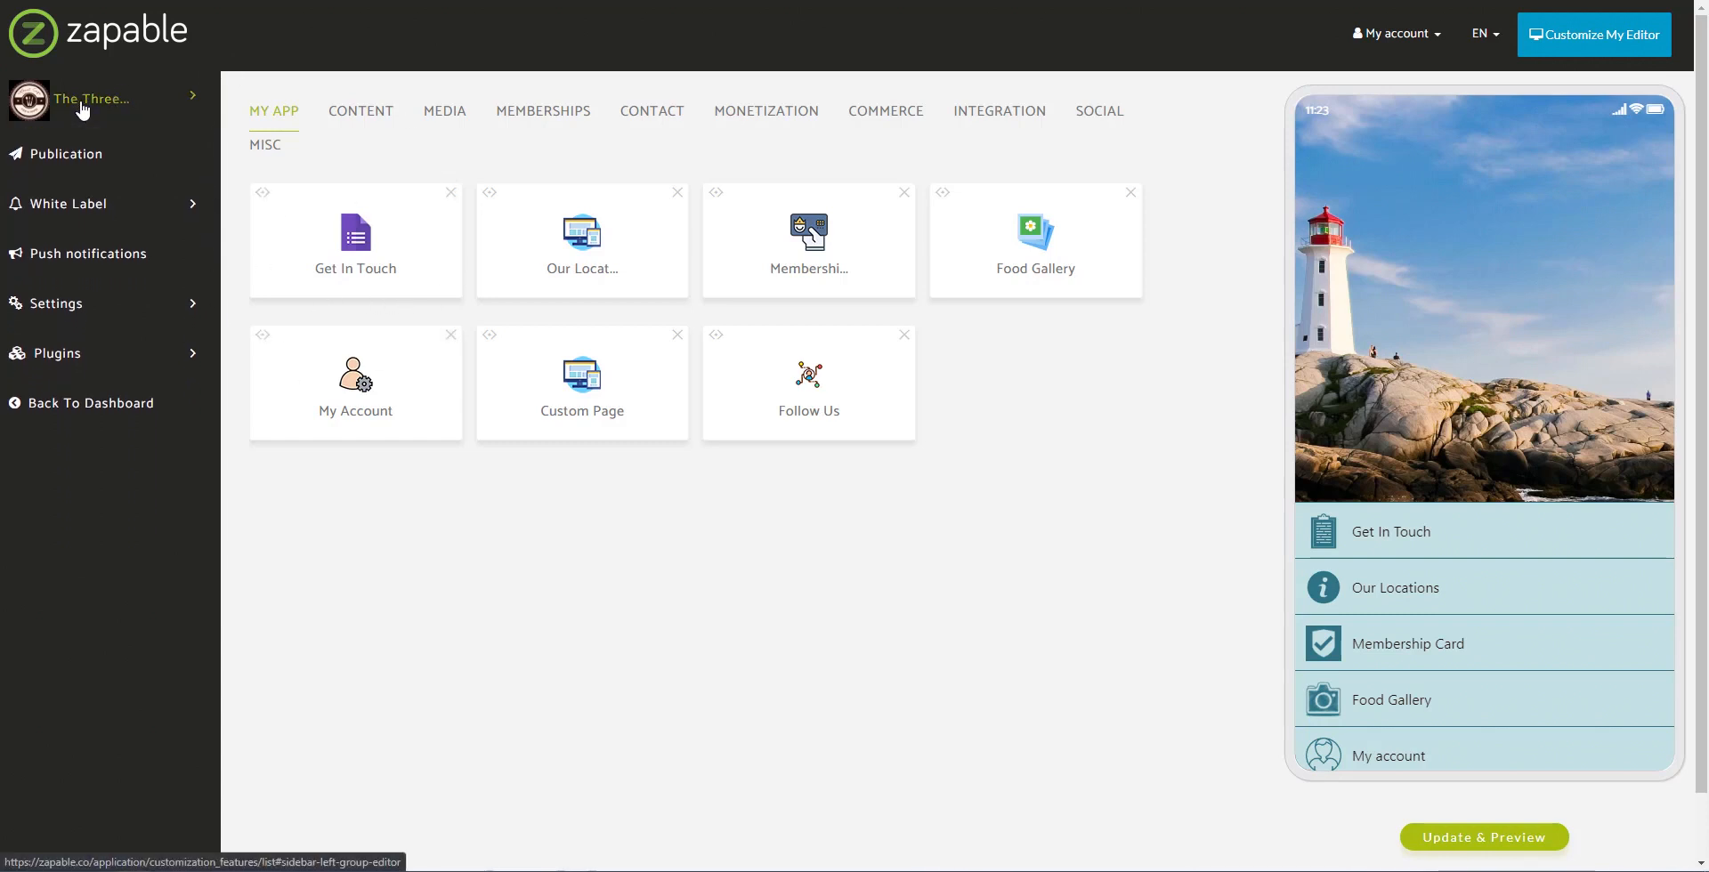
Step: Go back to the applications dashboard and open The Three Cliffs app's Design page
left_click(81, 105)
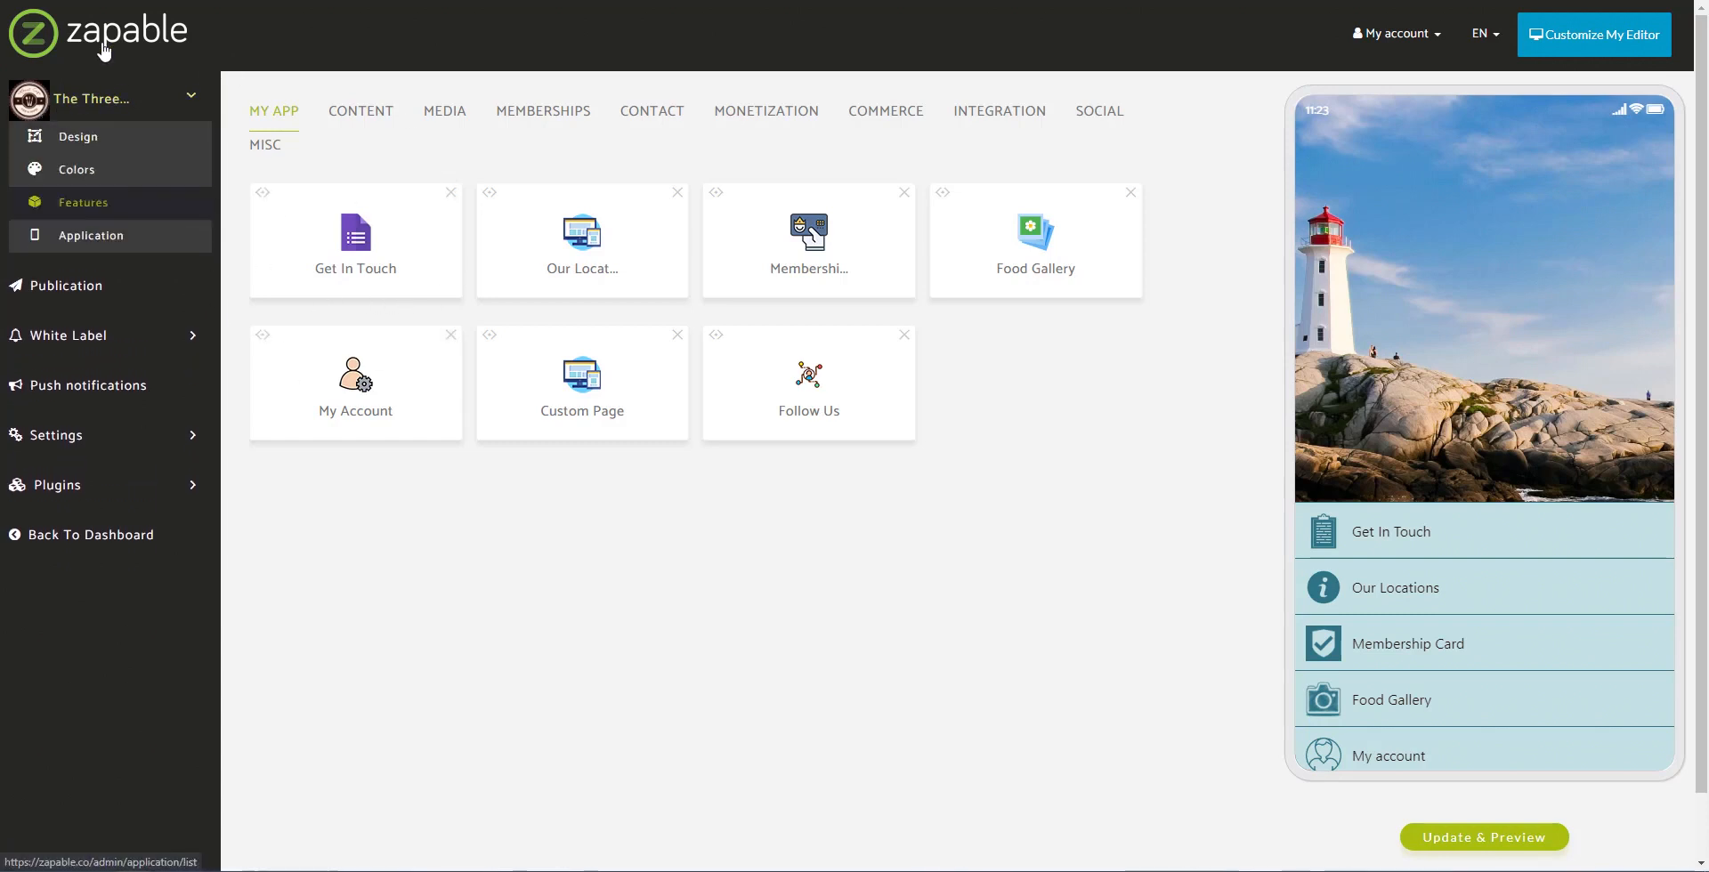
left_click(141, 203)
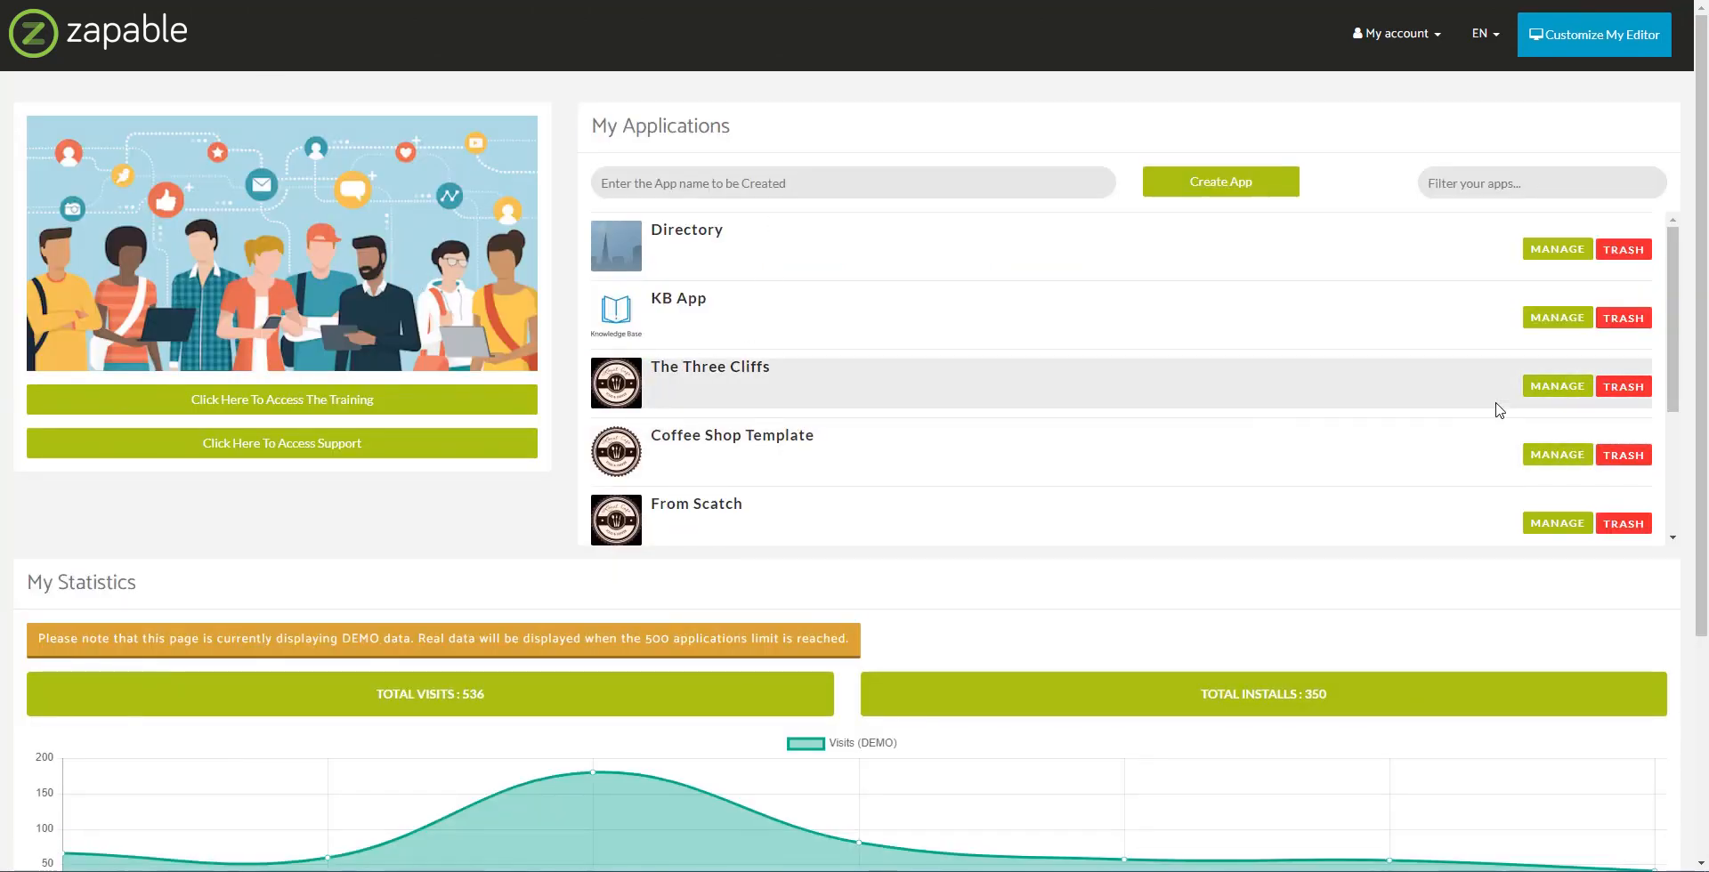
left_click(1535, 385)
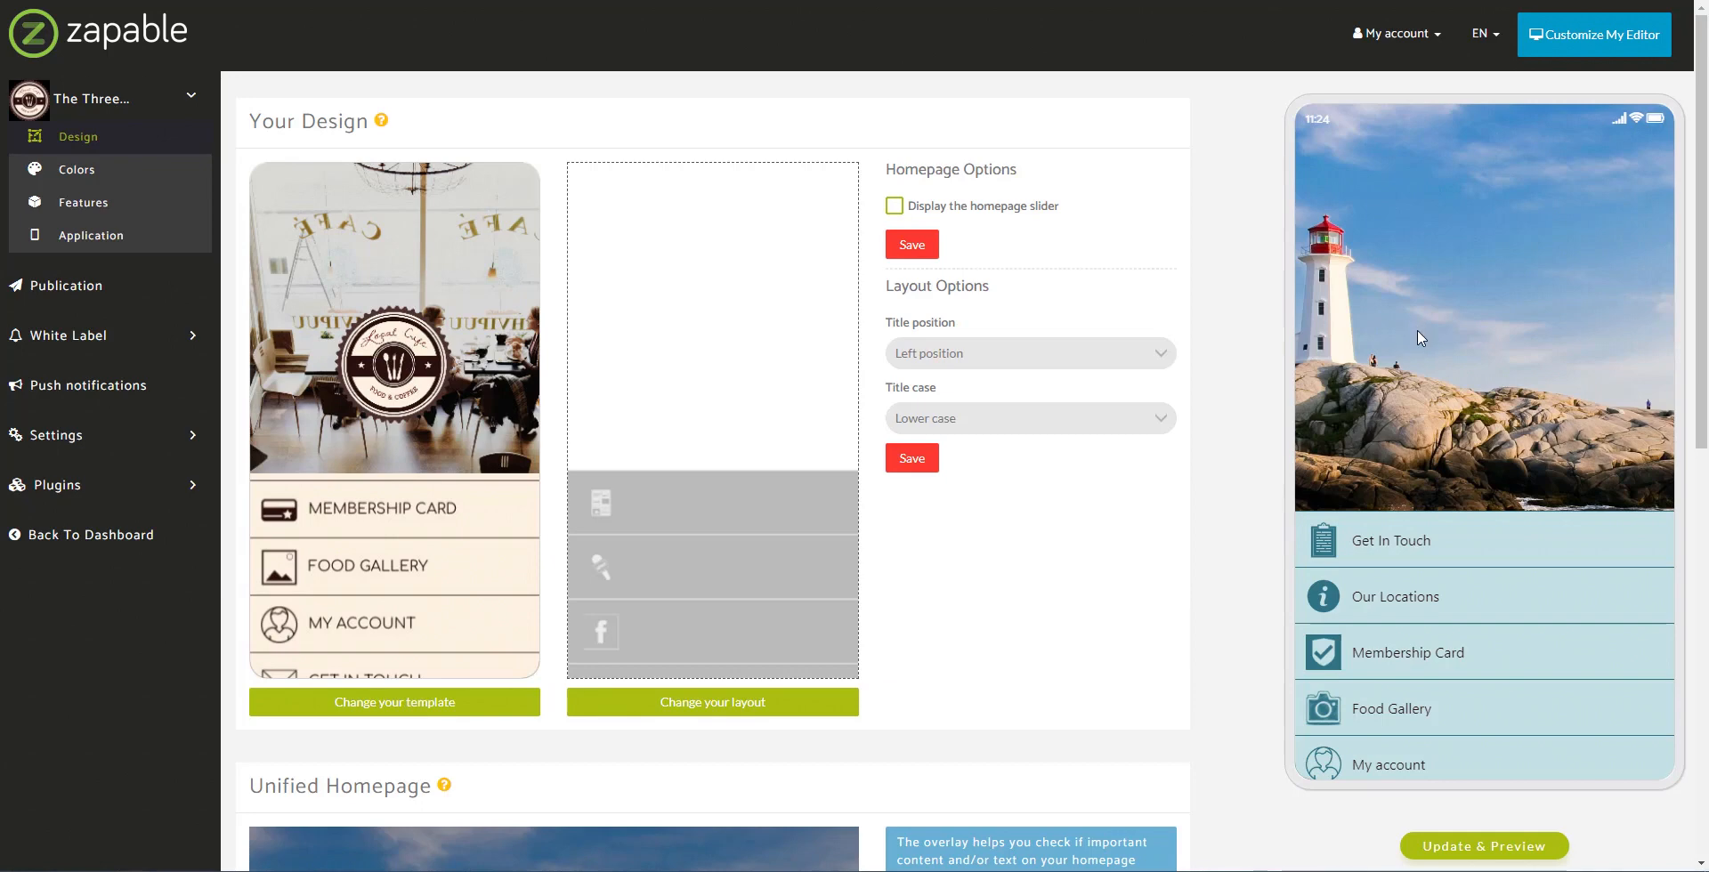
scroll(1273, 378, "down", 1)
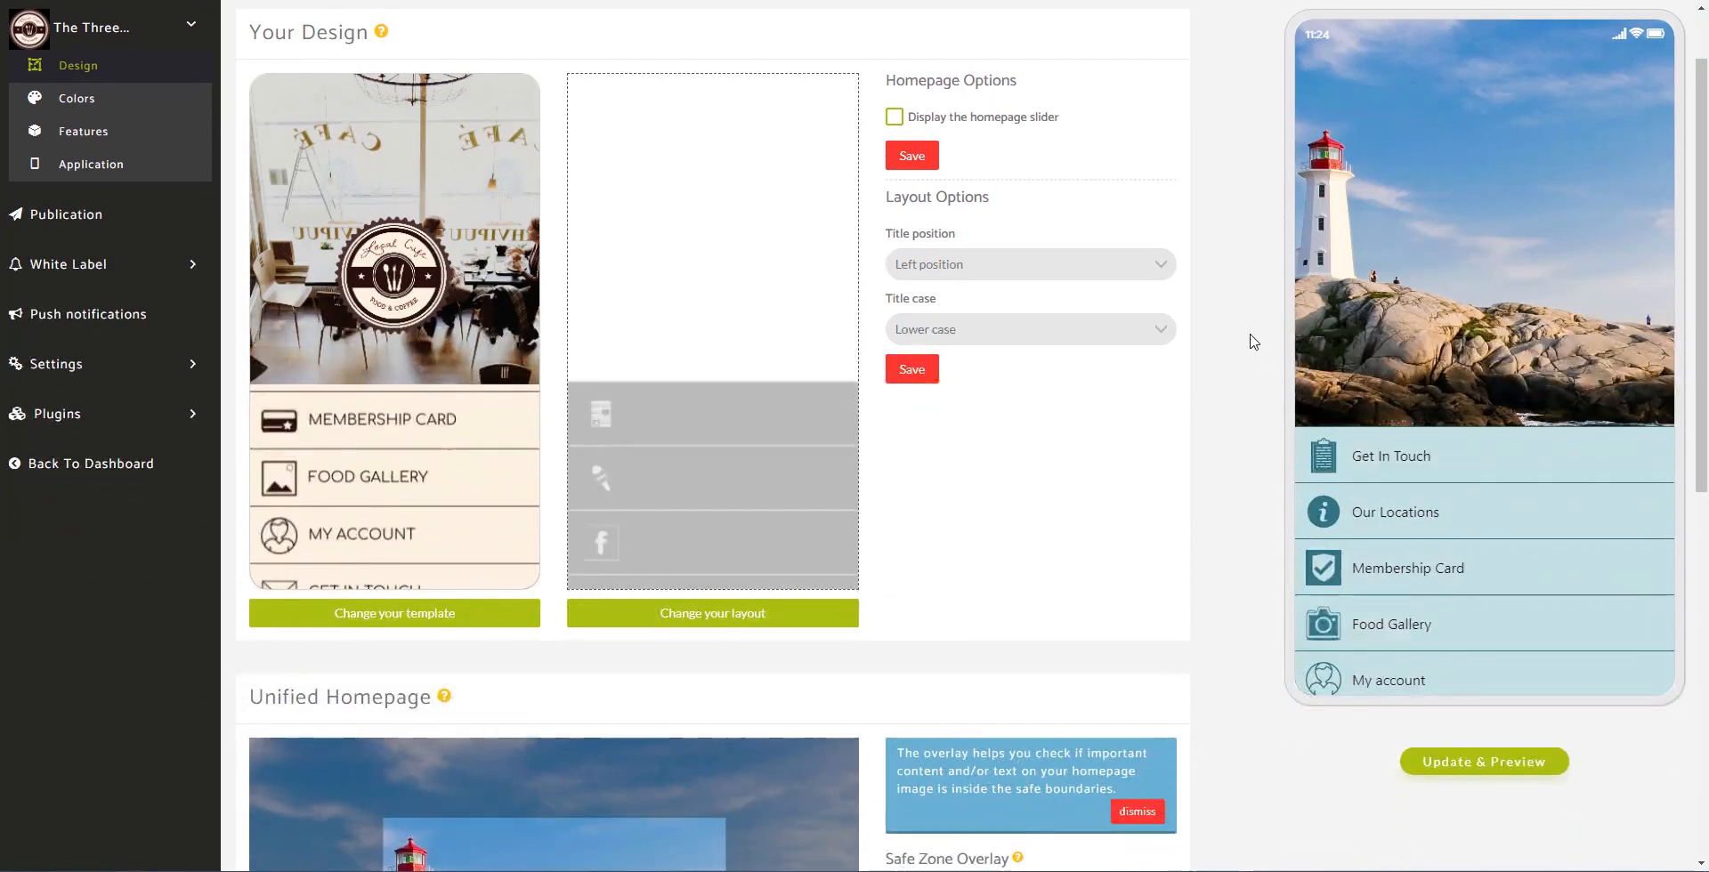
scroll(1250, 341, "down", 3)
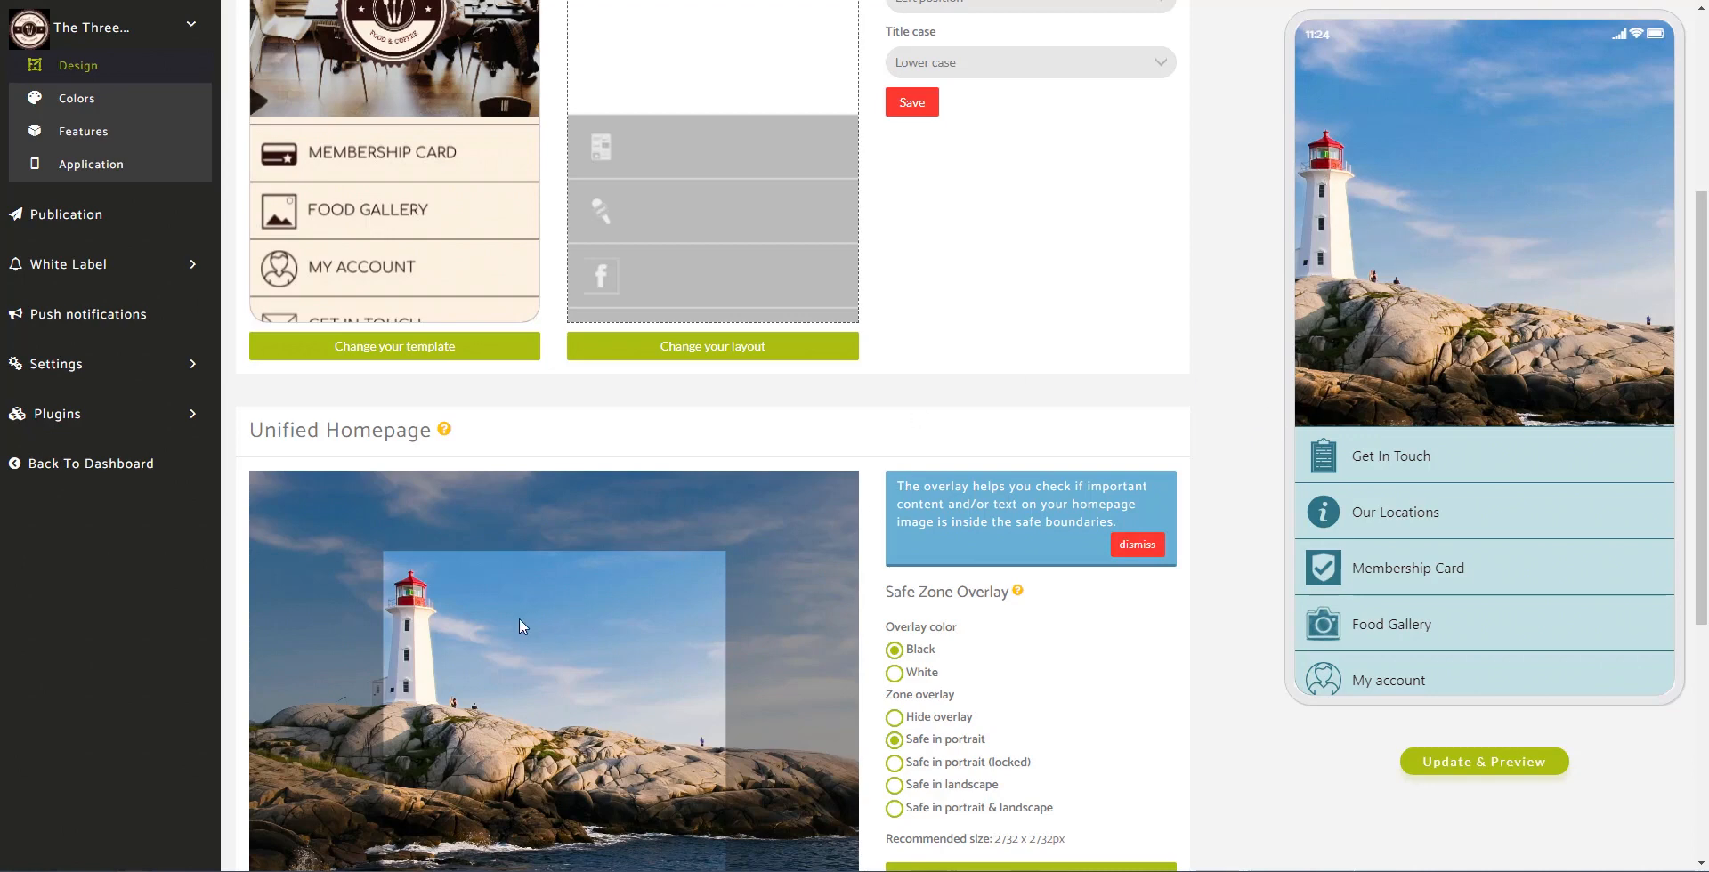
scroll(505, 589, "down", 1)
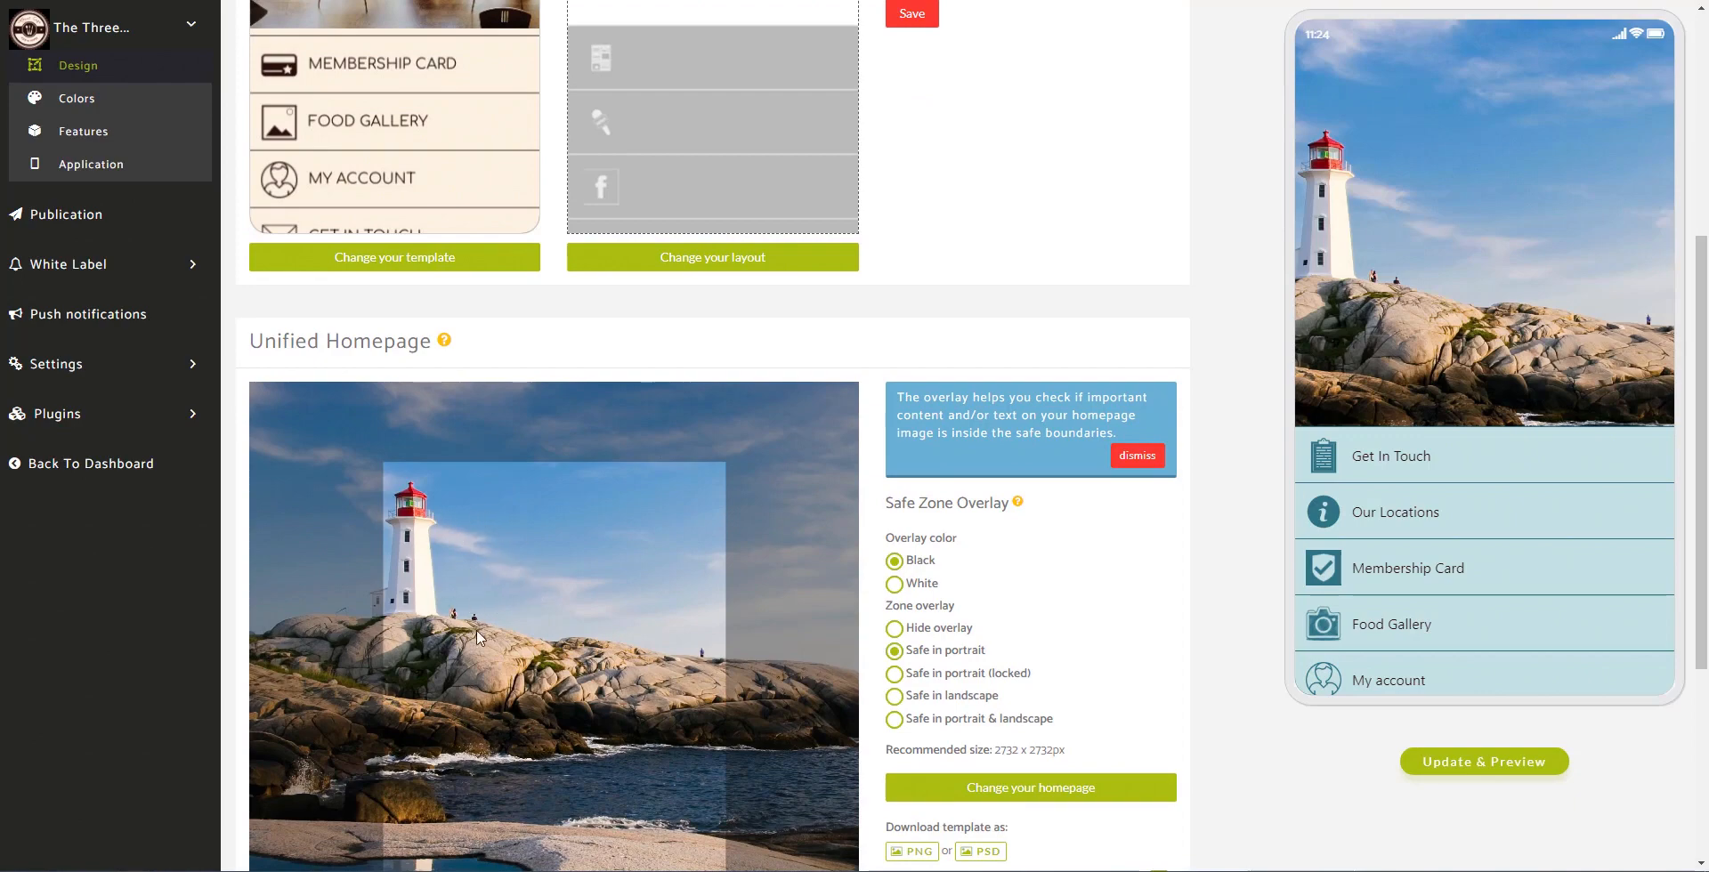
Step: Search Pixabay for 'lighthouse' images in a new browser tab
key("ctrl+t")
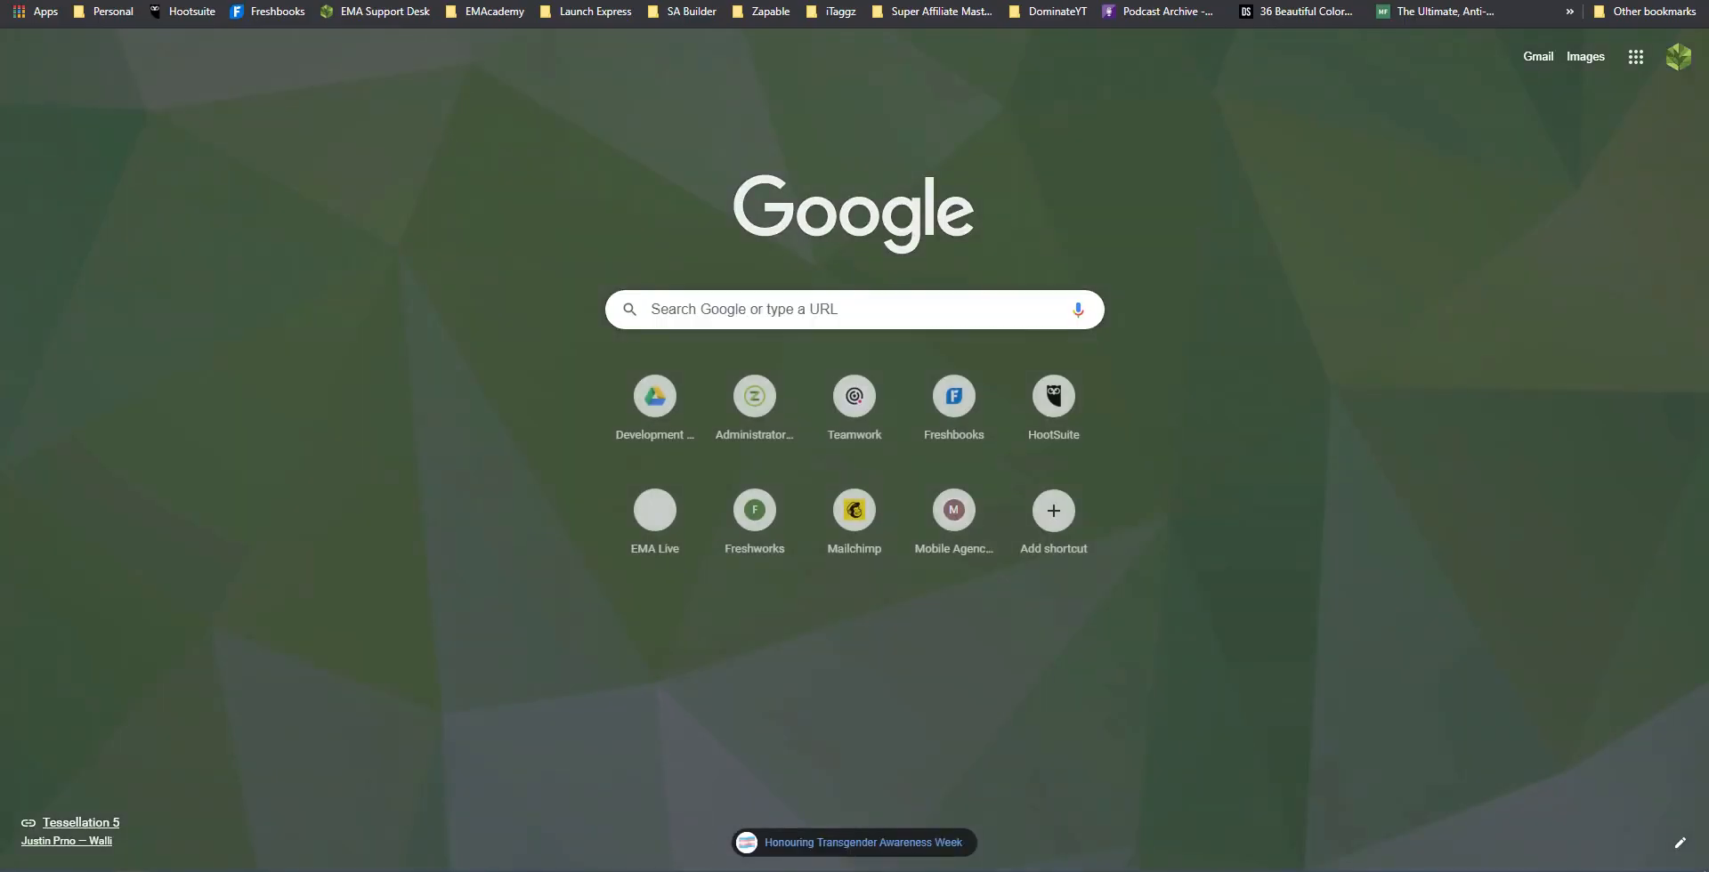
type("pix")
key("Return")
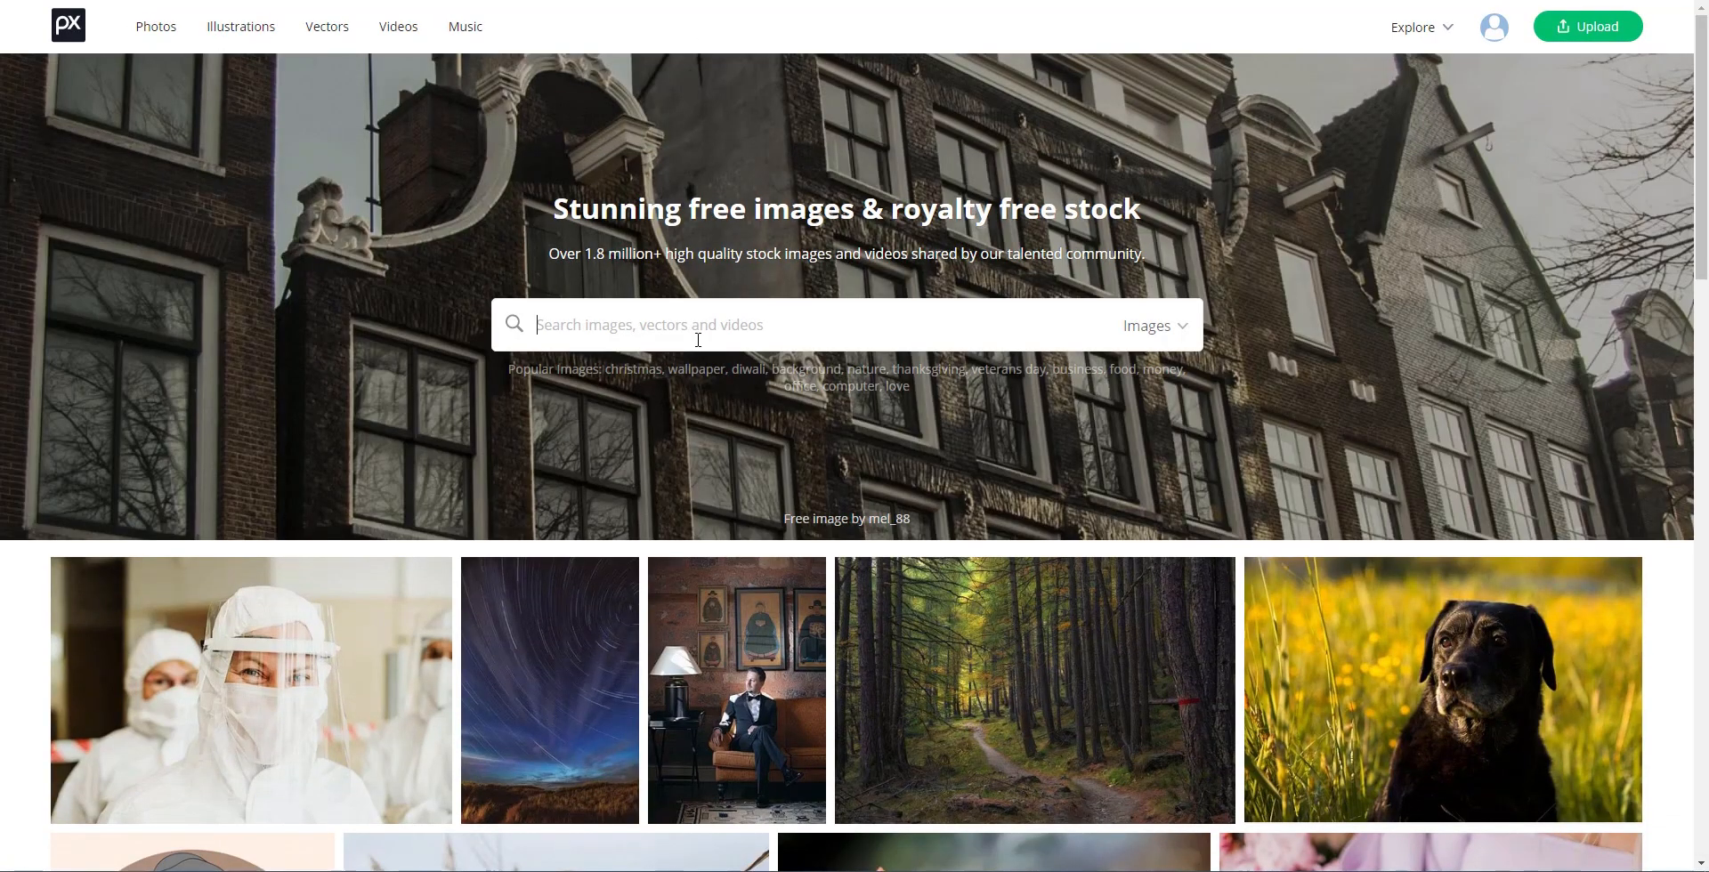
type("lighthouse")
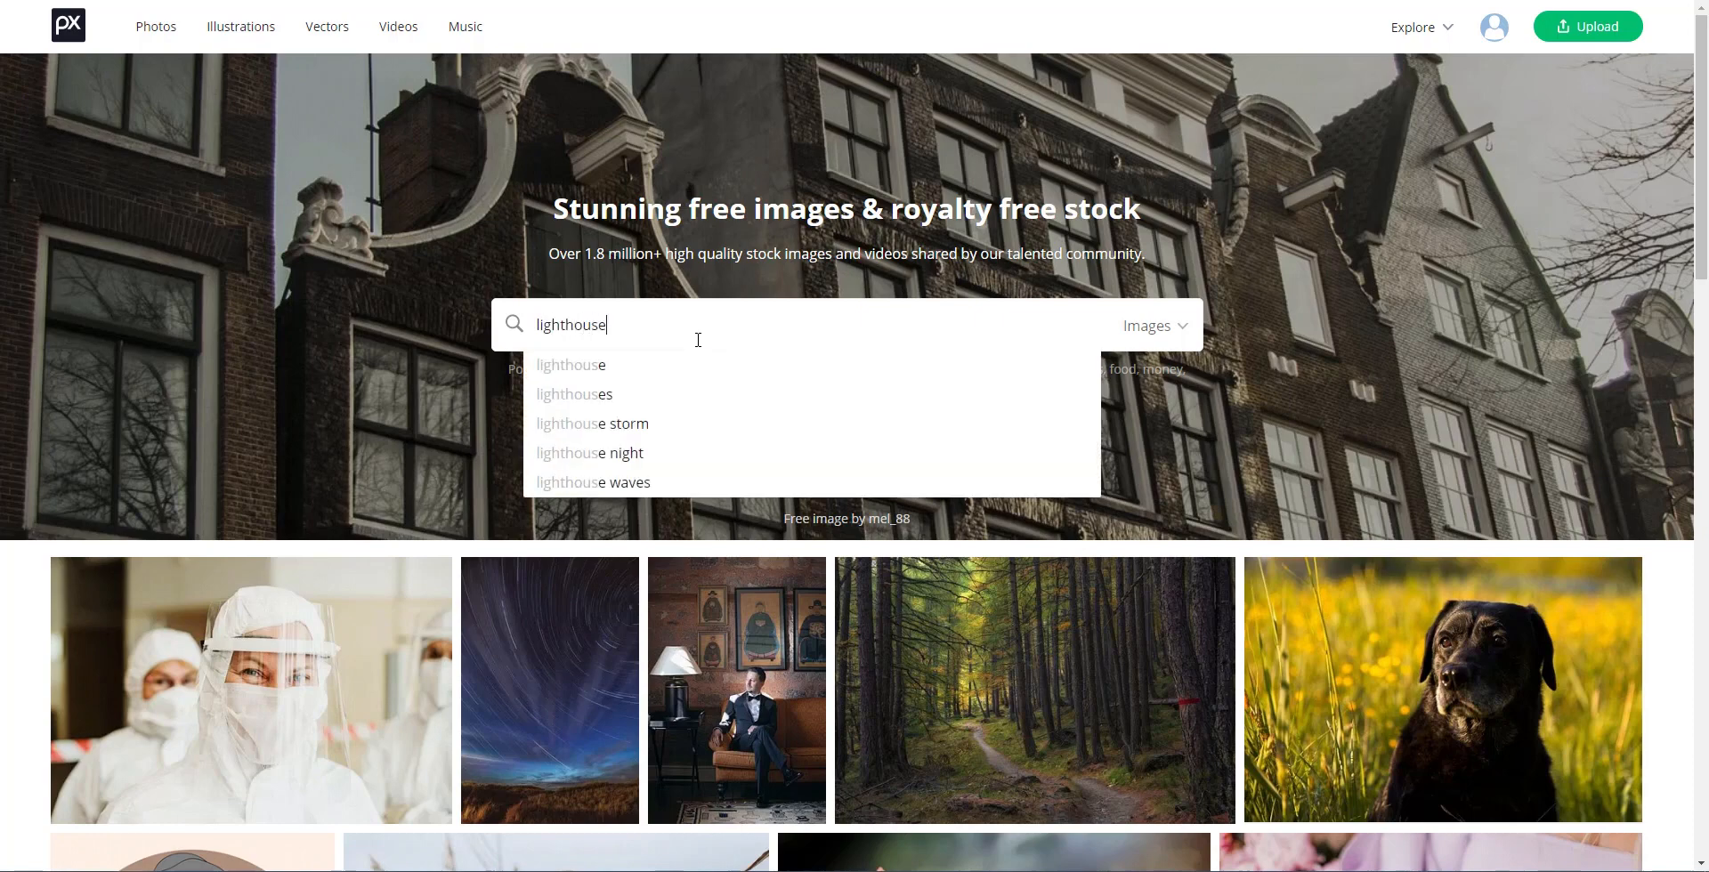
key("Return")
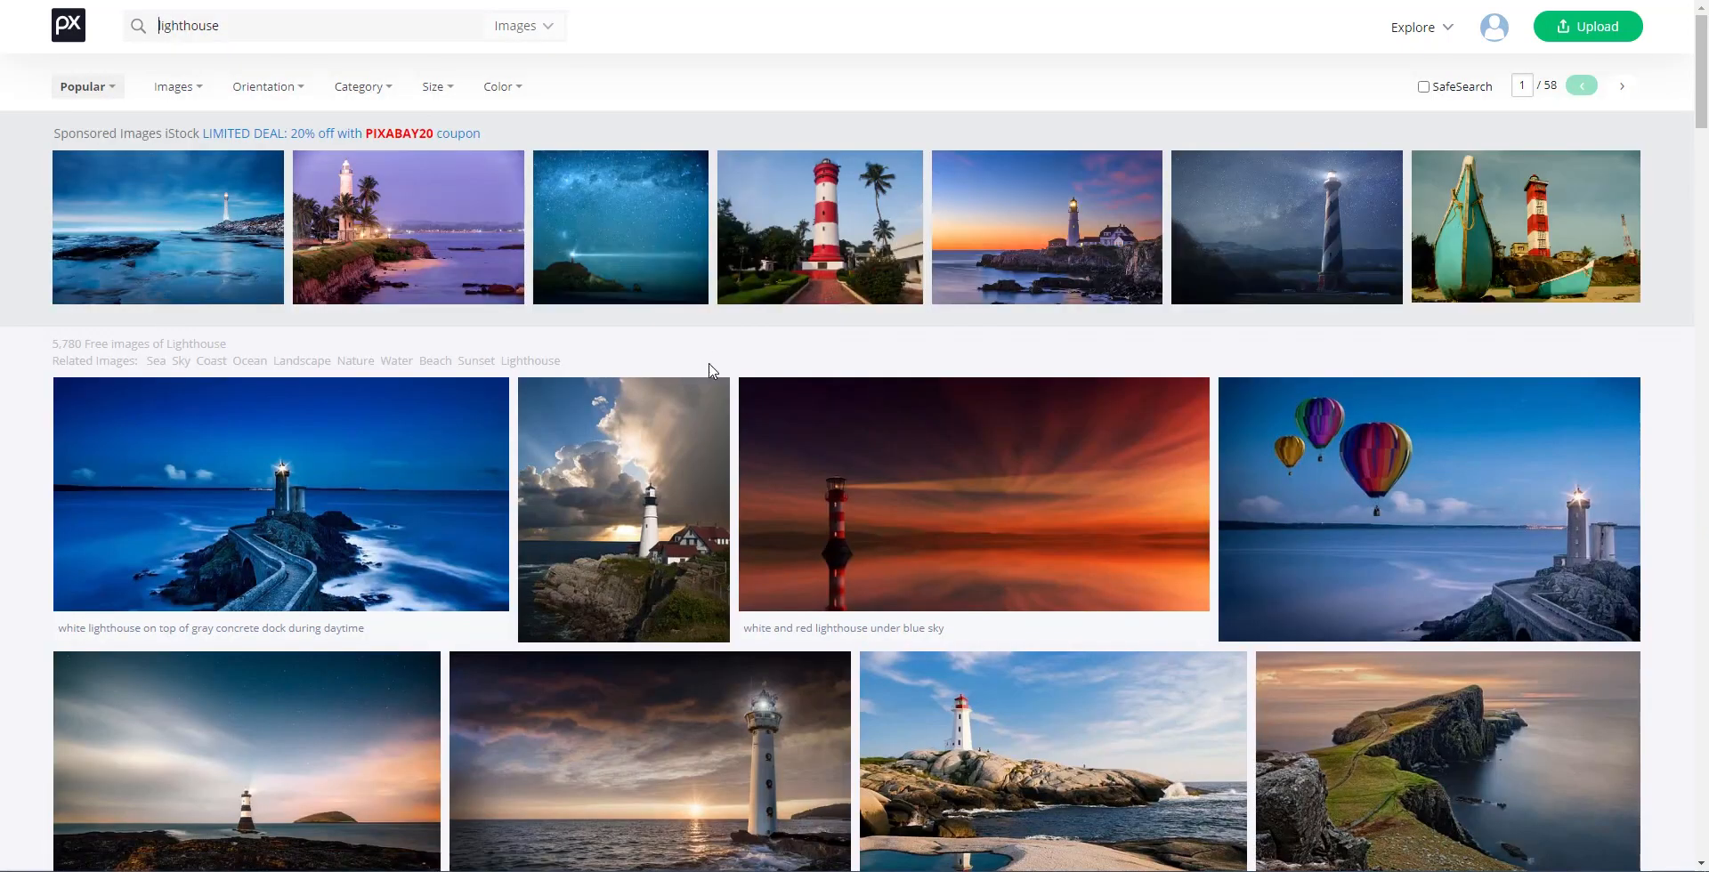
Step: View the rocky-coast lighthouse photo, then browse back through the lighthouse results
scroll(703, 356, "down", 4)
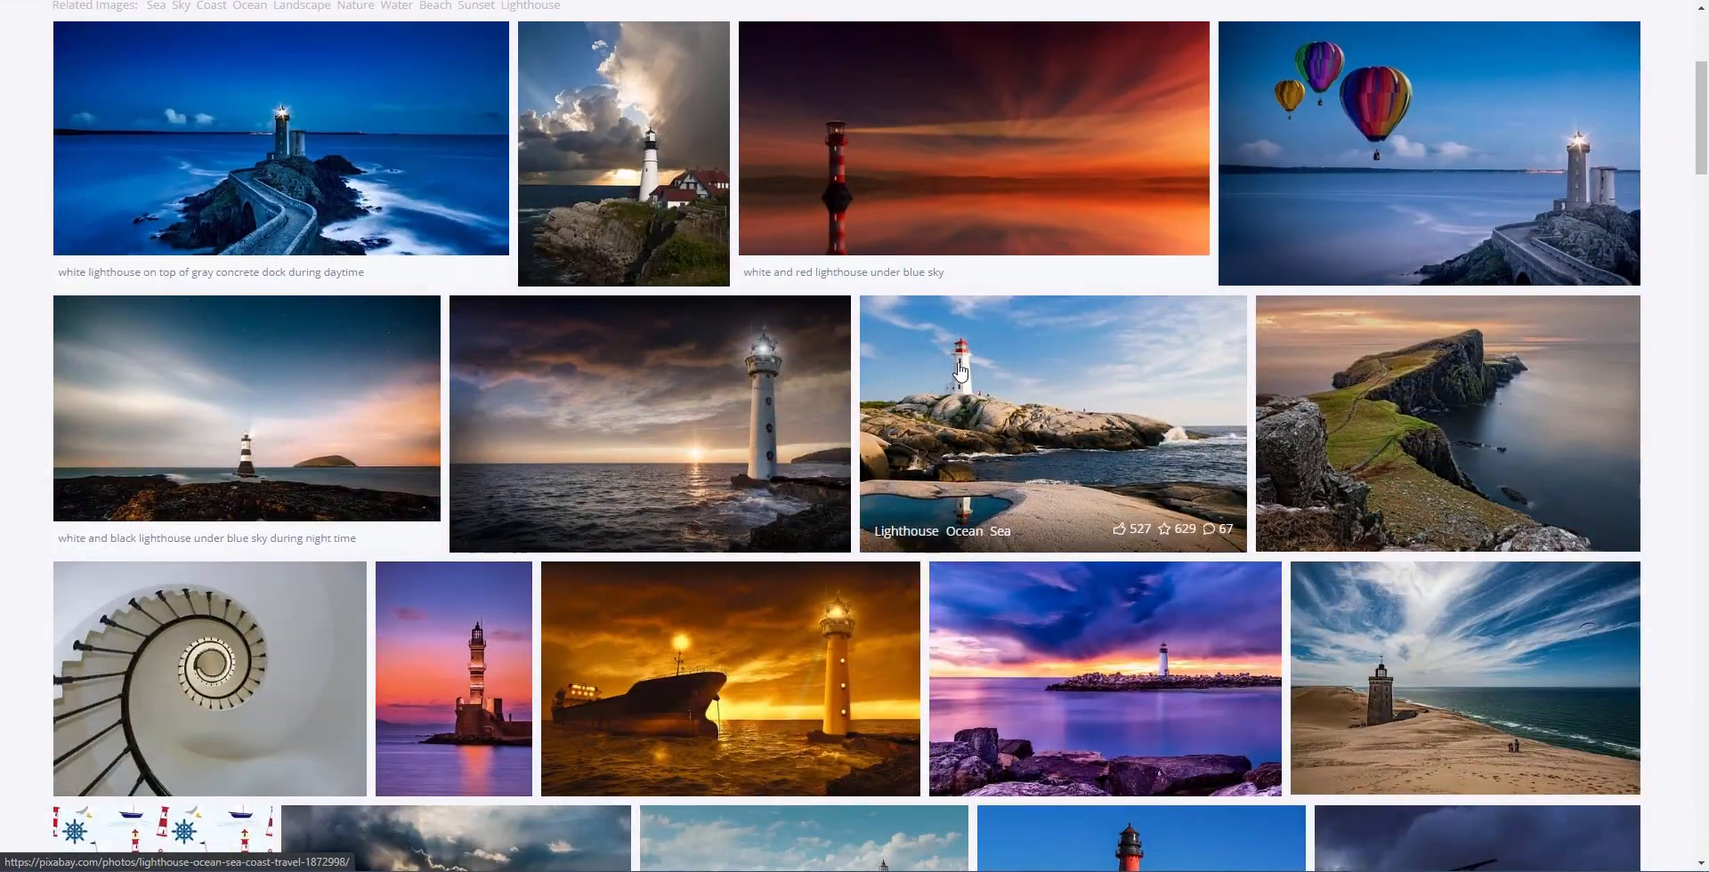
left_click(997, 402)
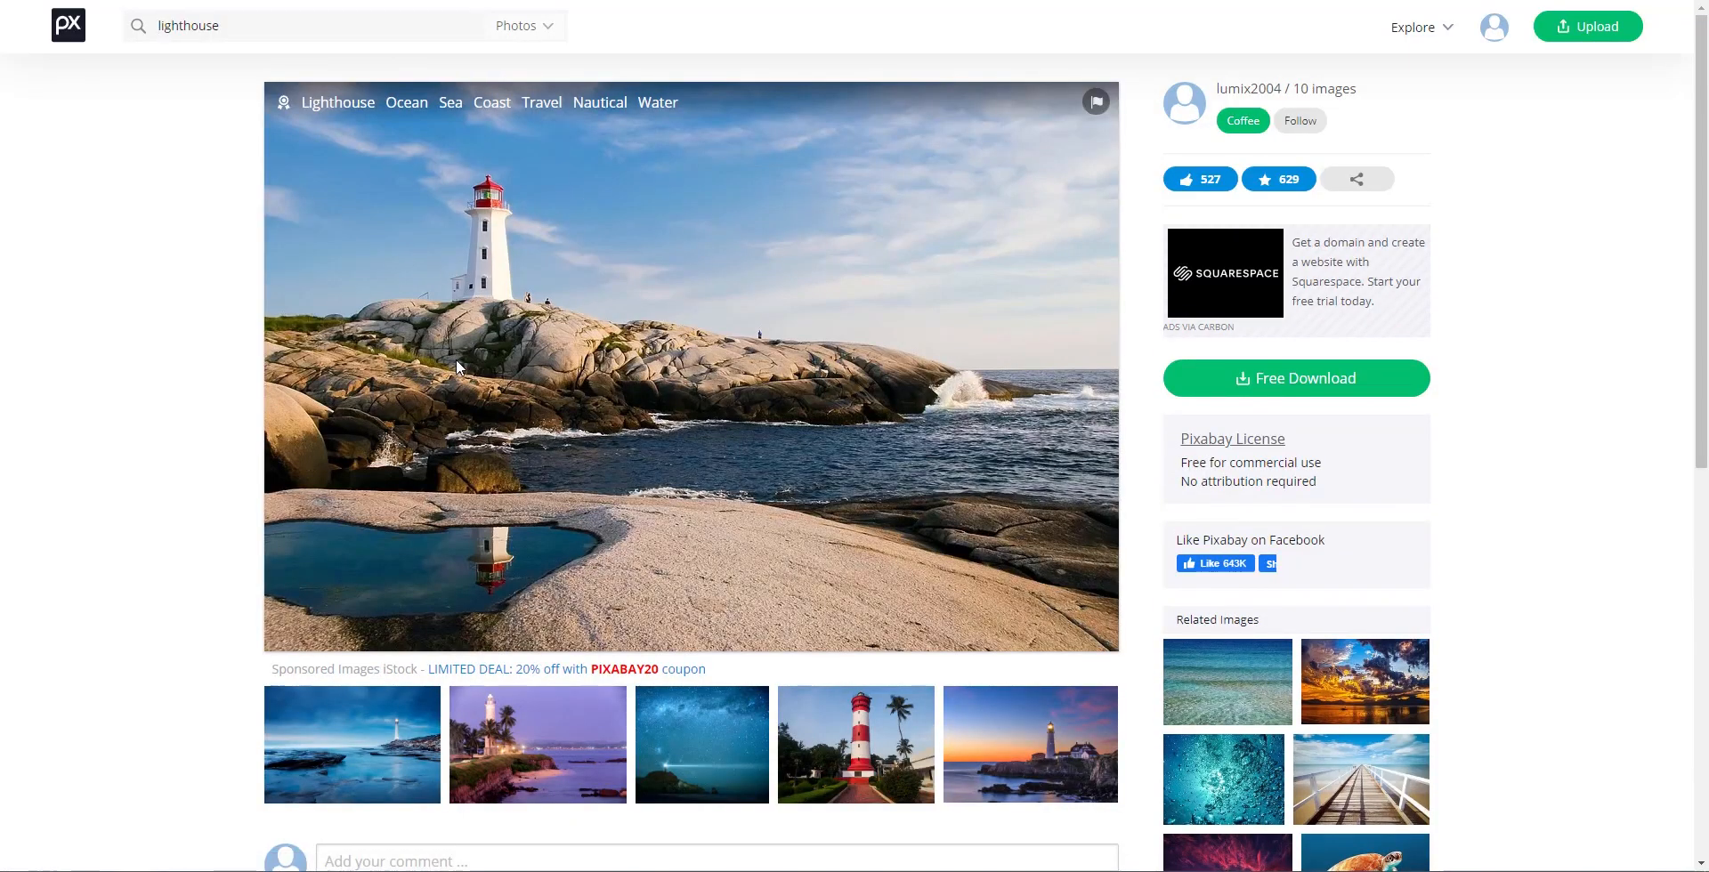
key("alt+Left")
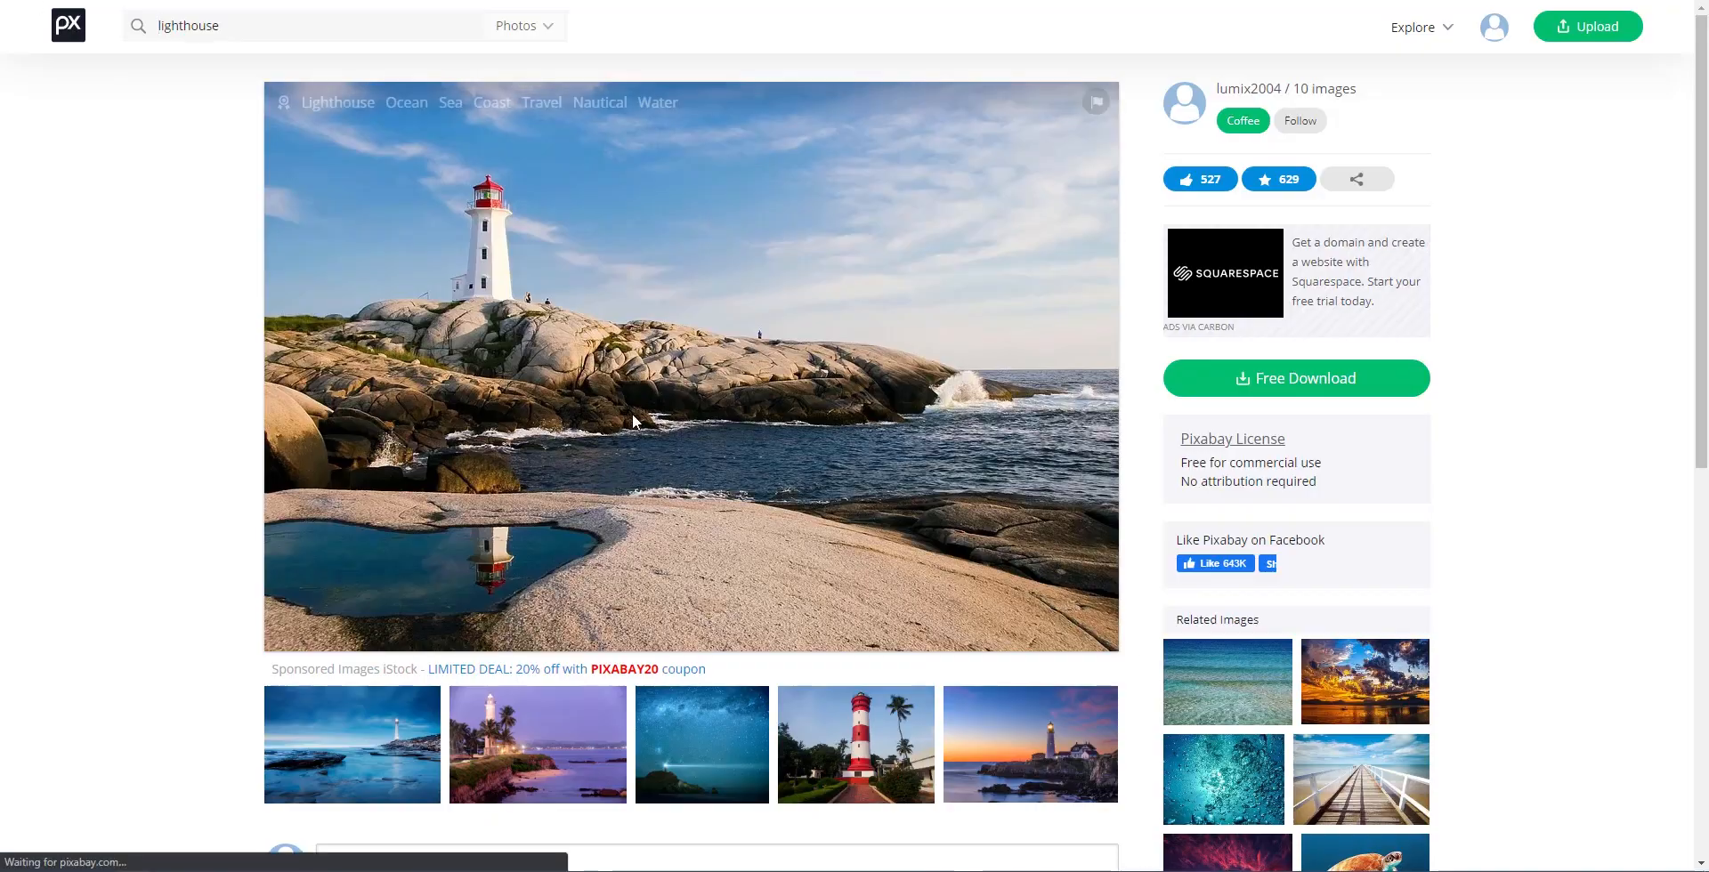
scroll(703, 384, "up", 2)
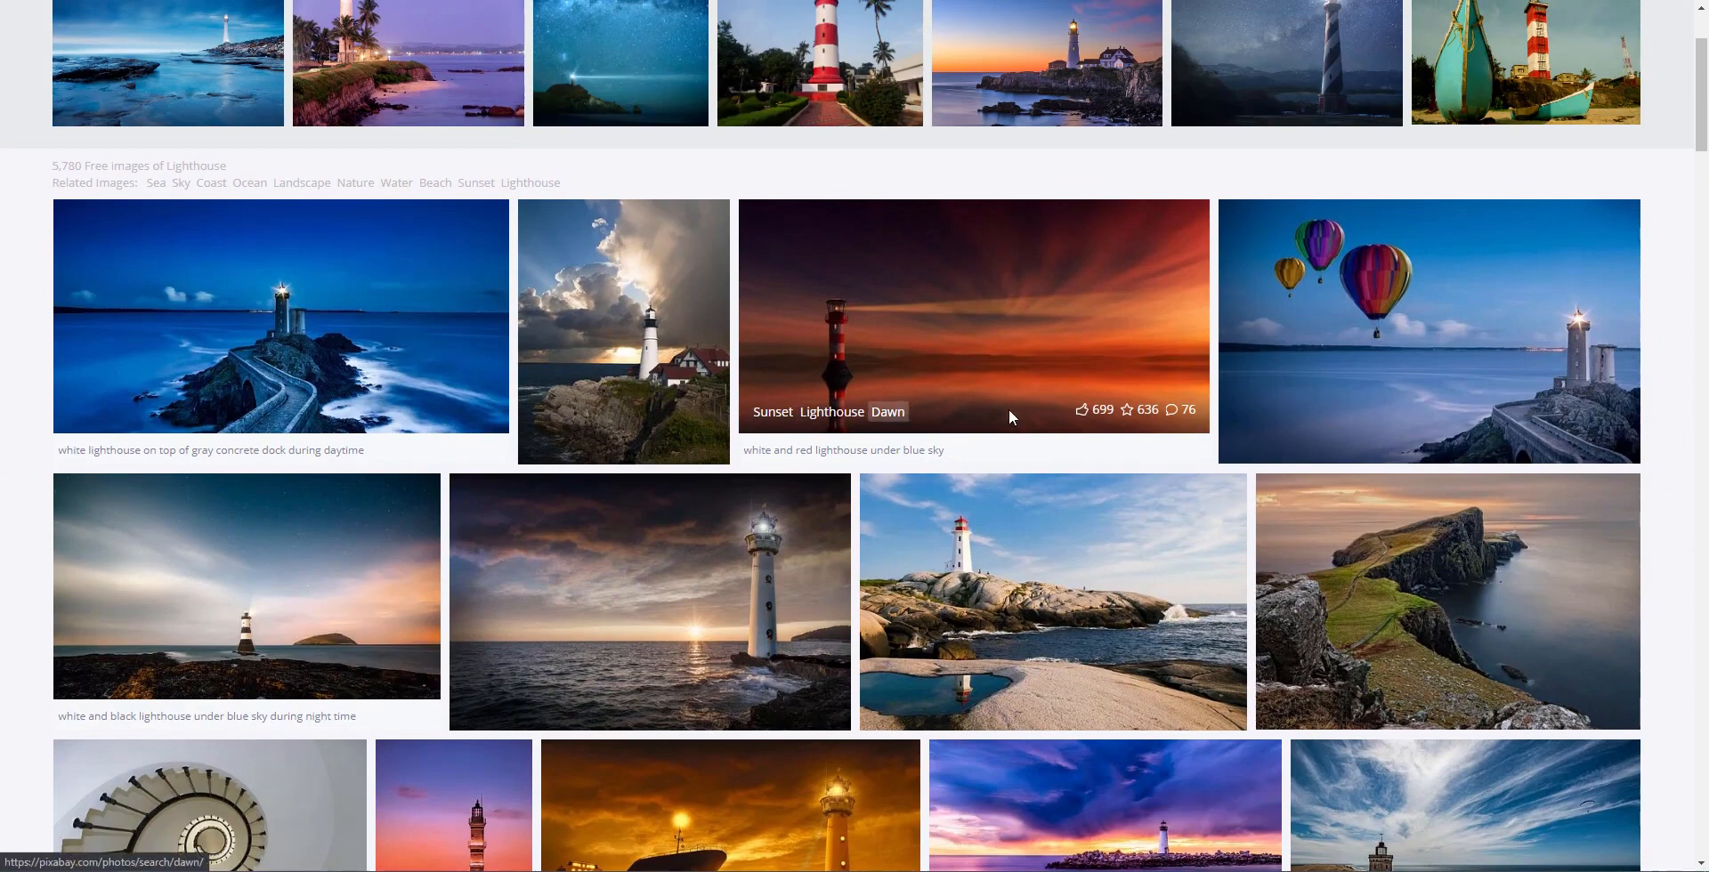
scroll(885, 444, "down", 1)
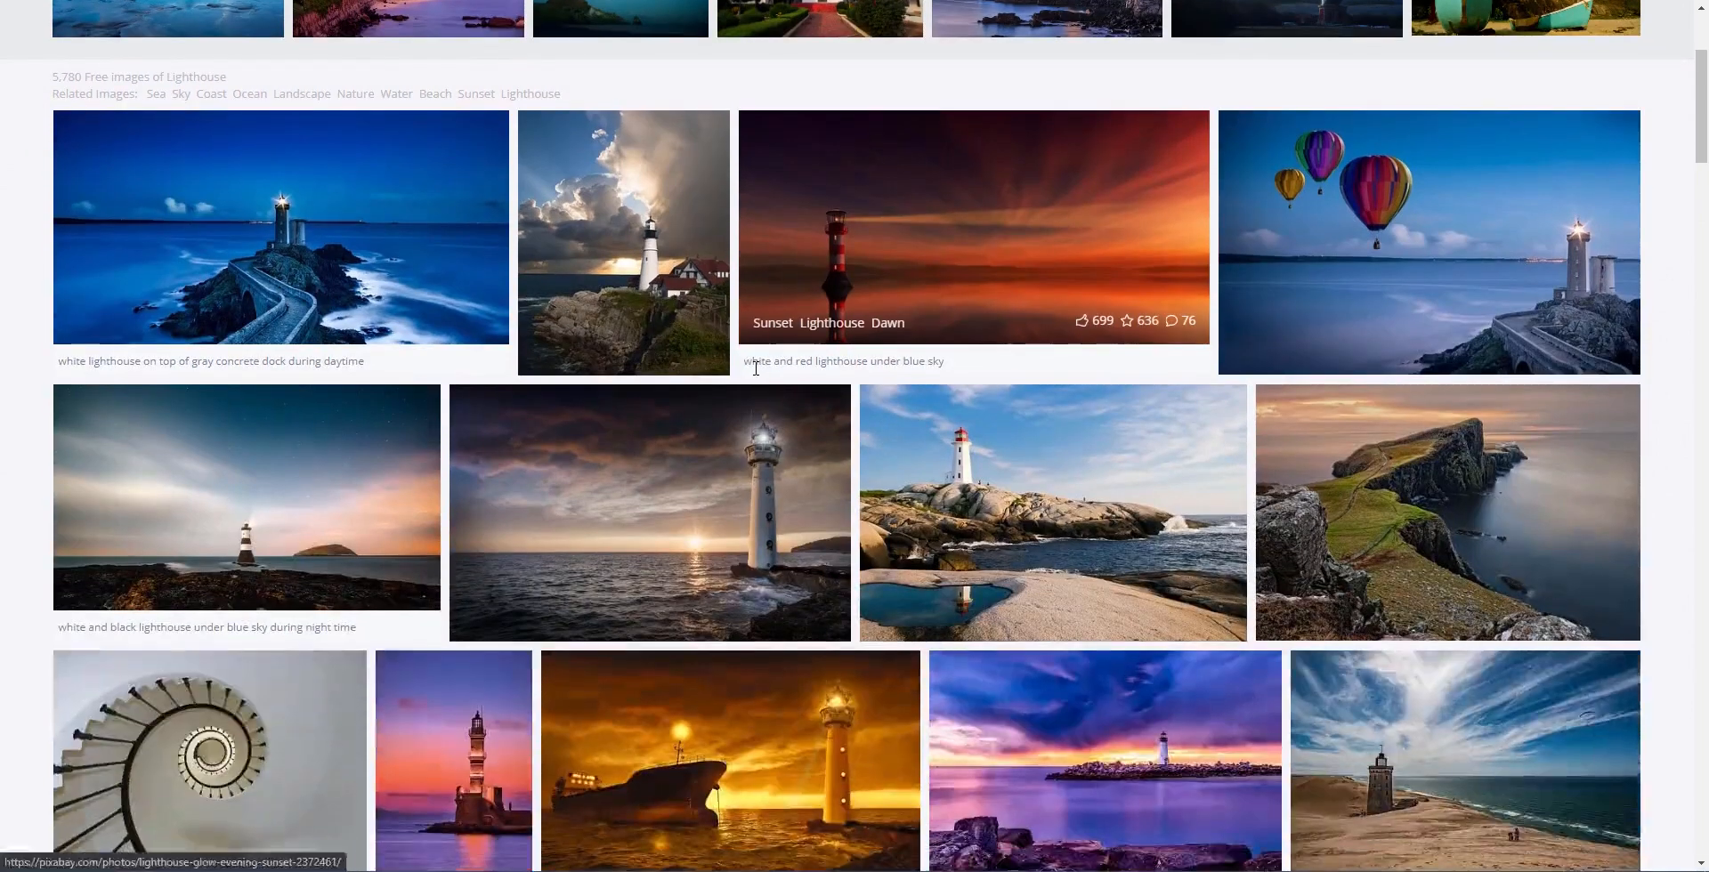
scroll(755, 368, "down", 2)
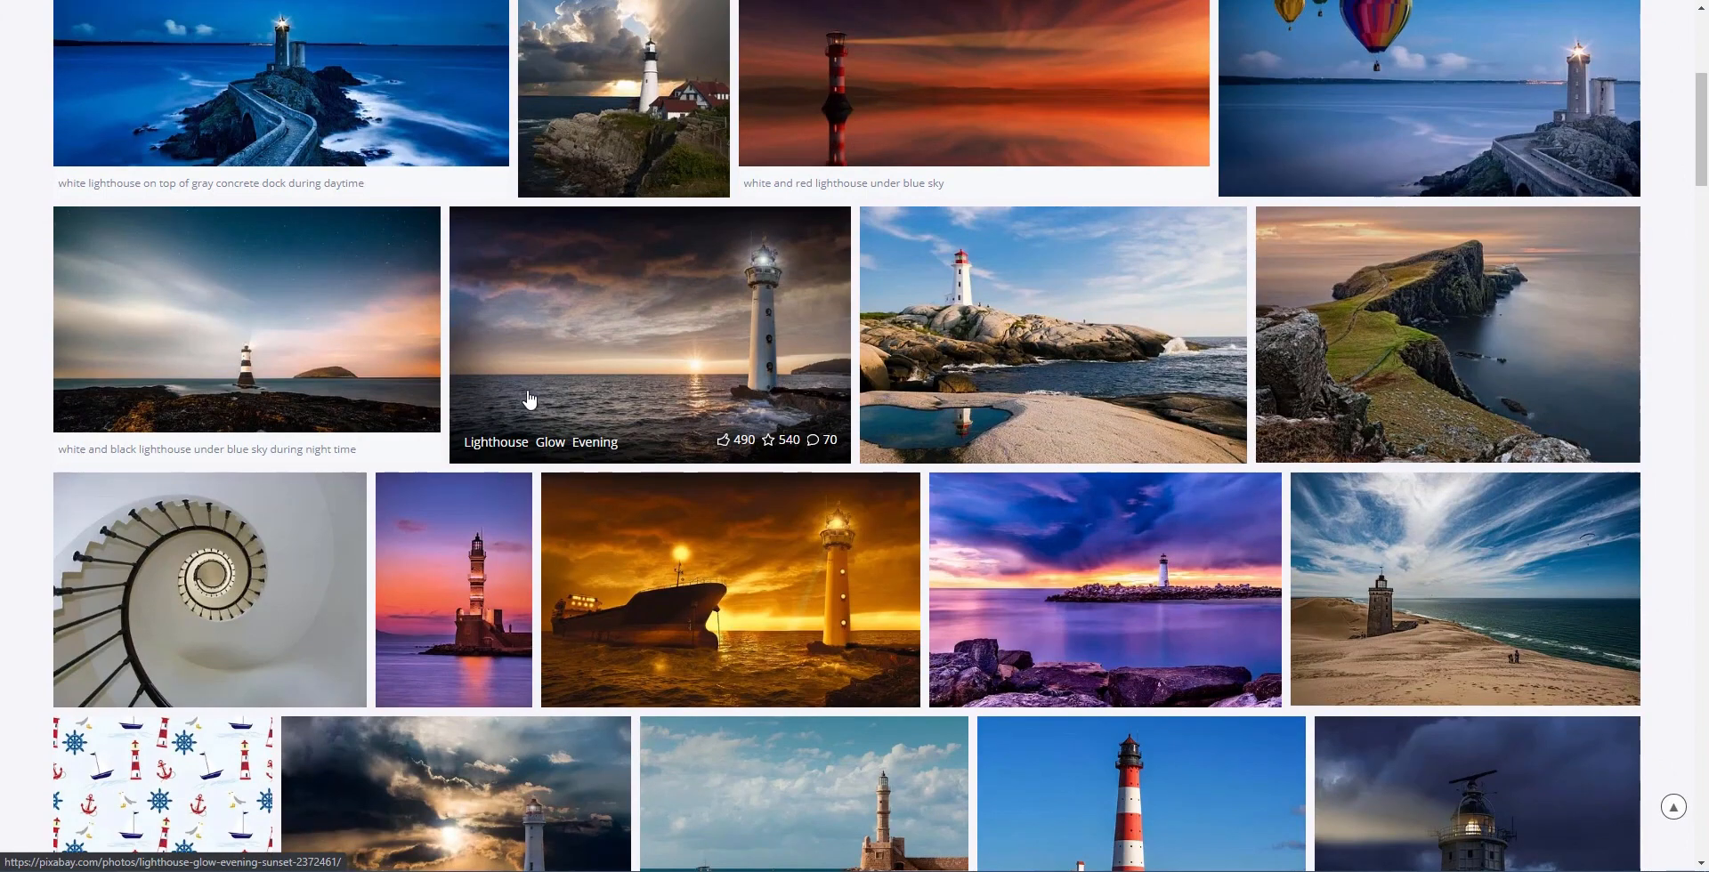
scroll(527, 396, "down", 1)
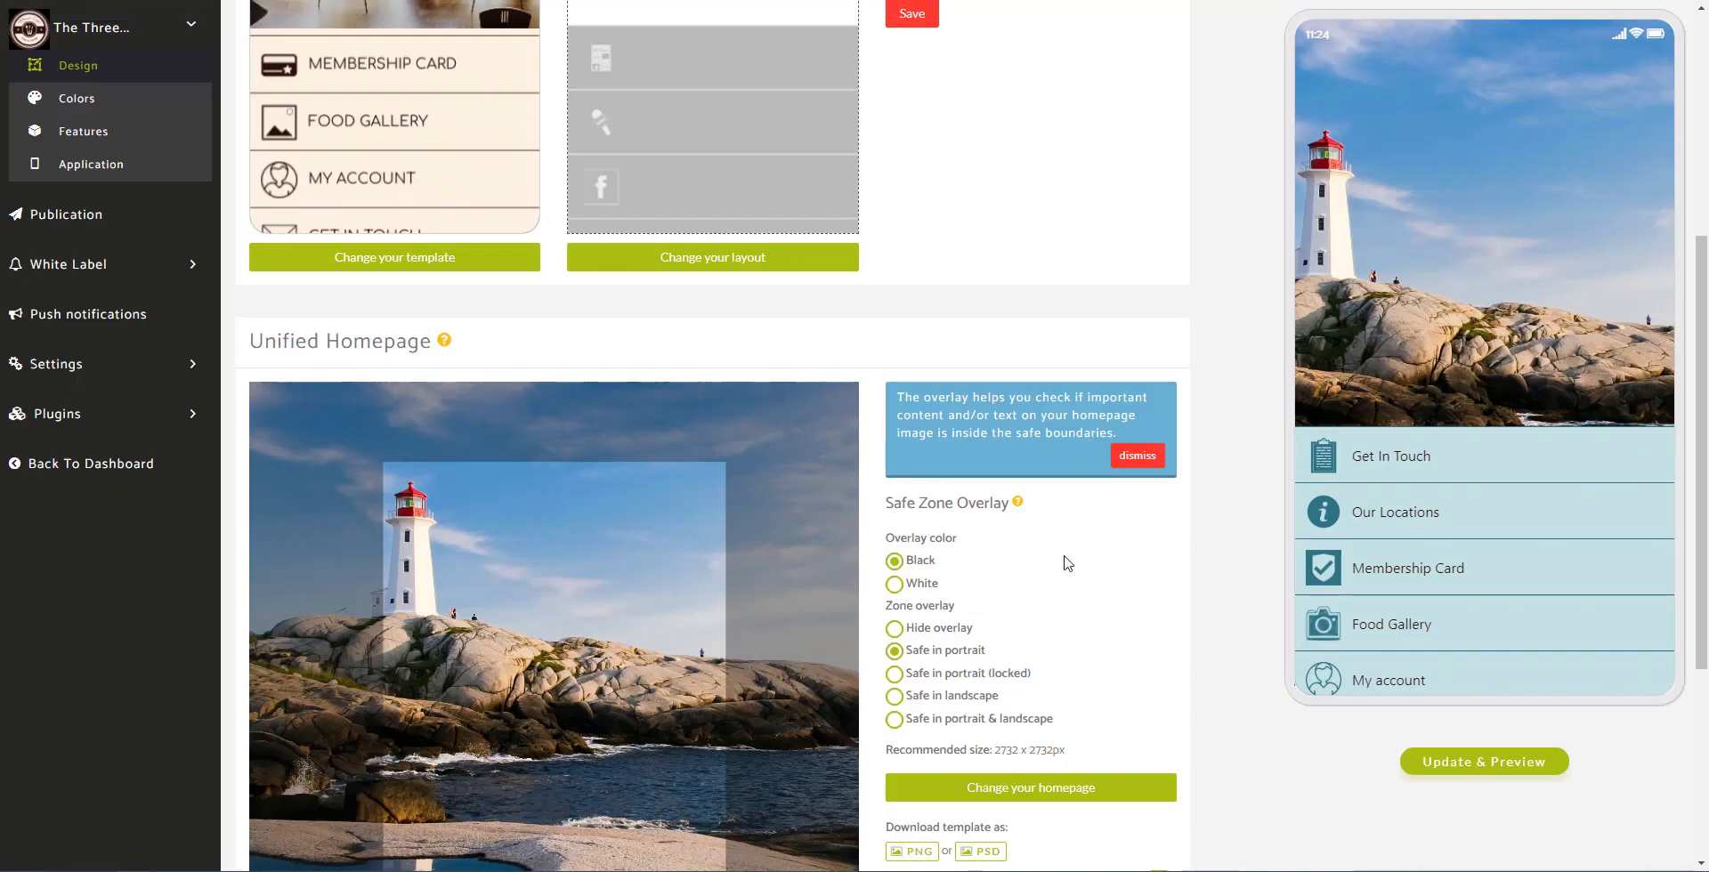
scroll(1148, 549, "down", 2)
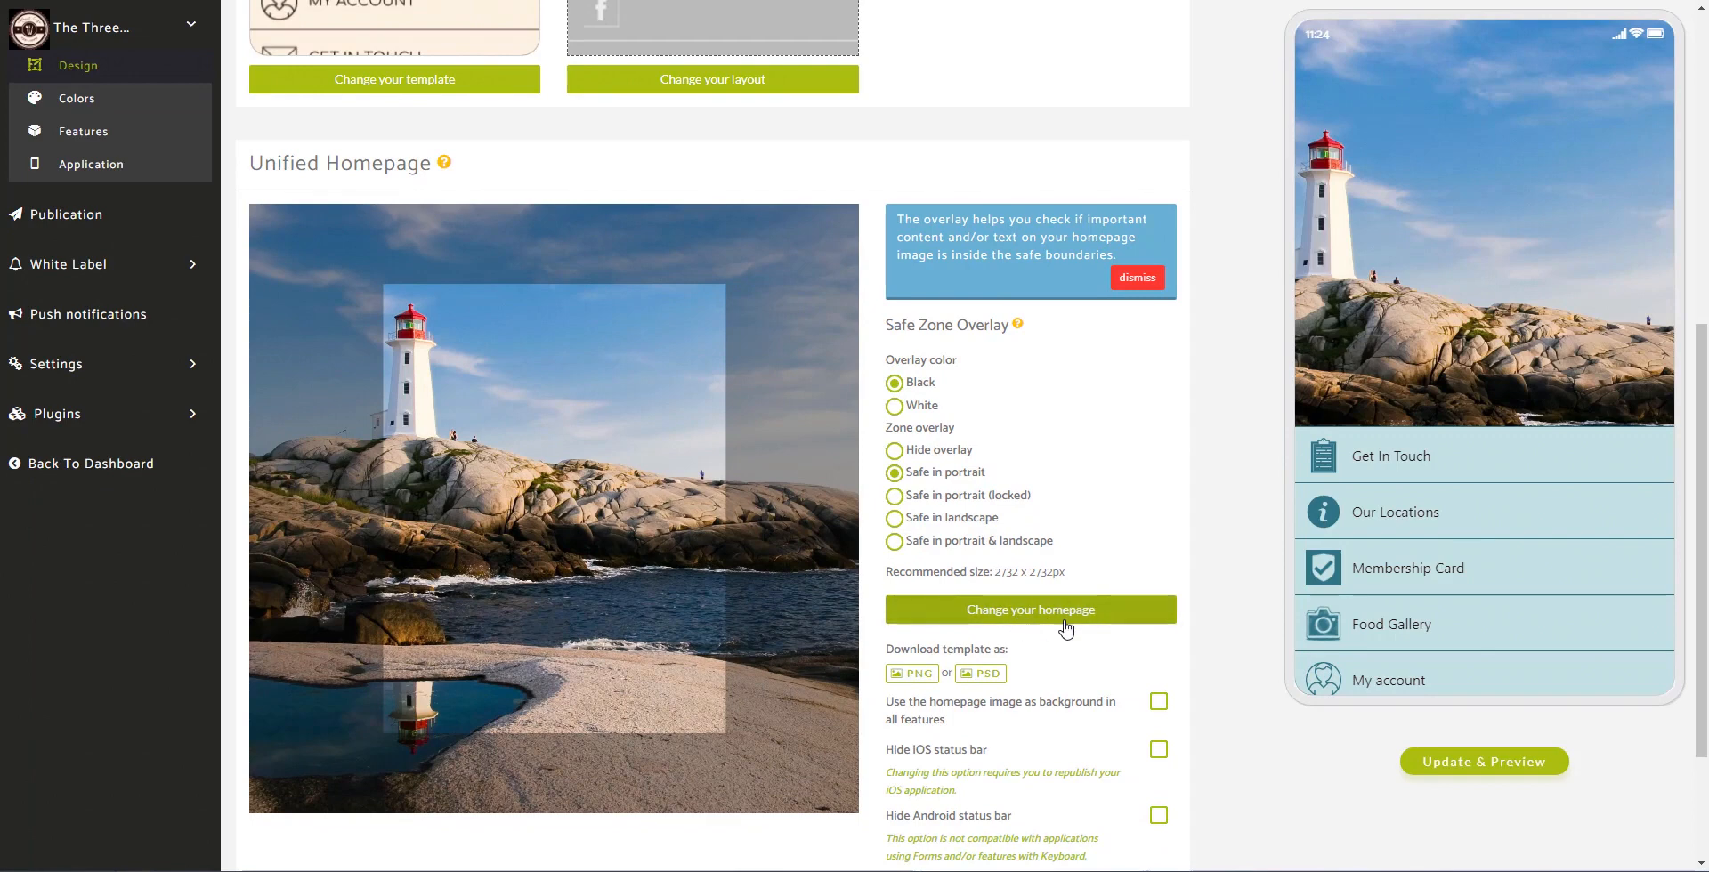
left_click(1030, 612)
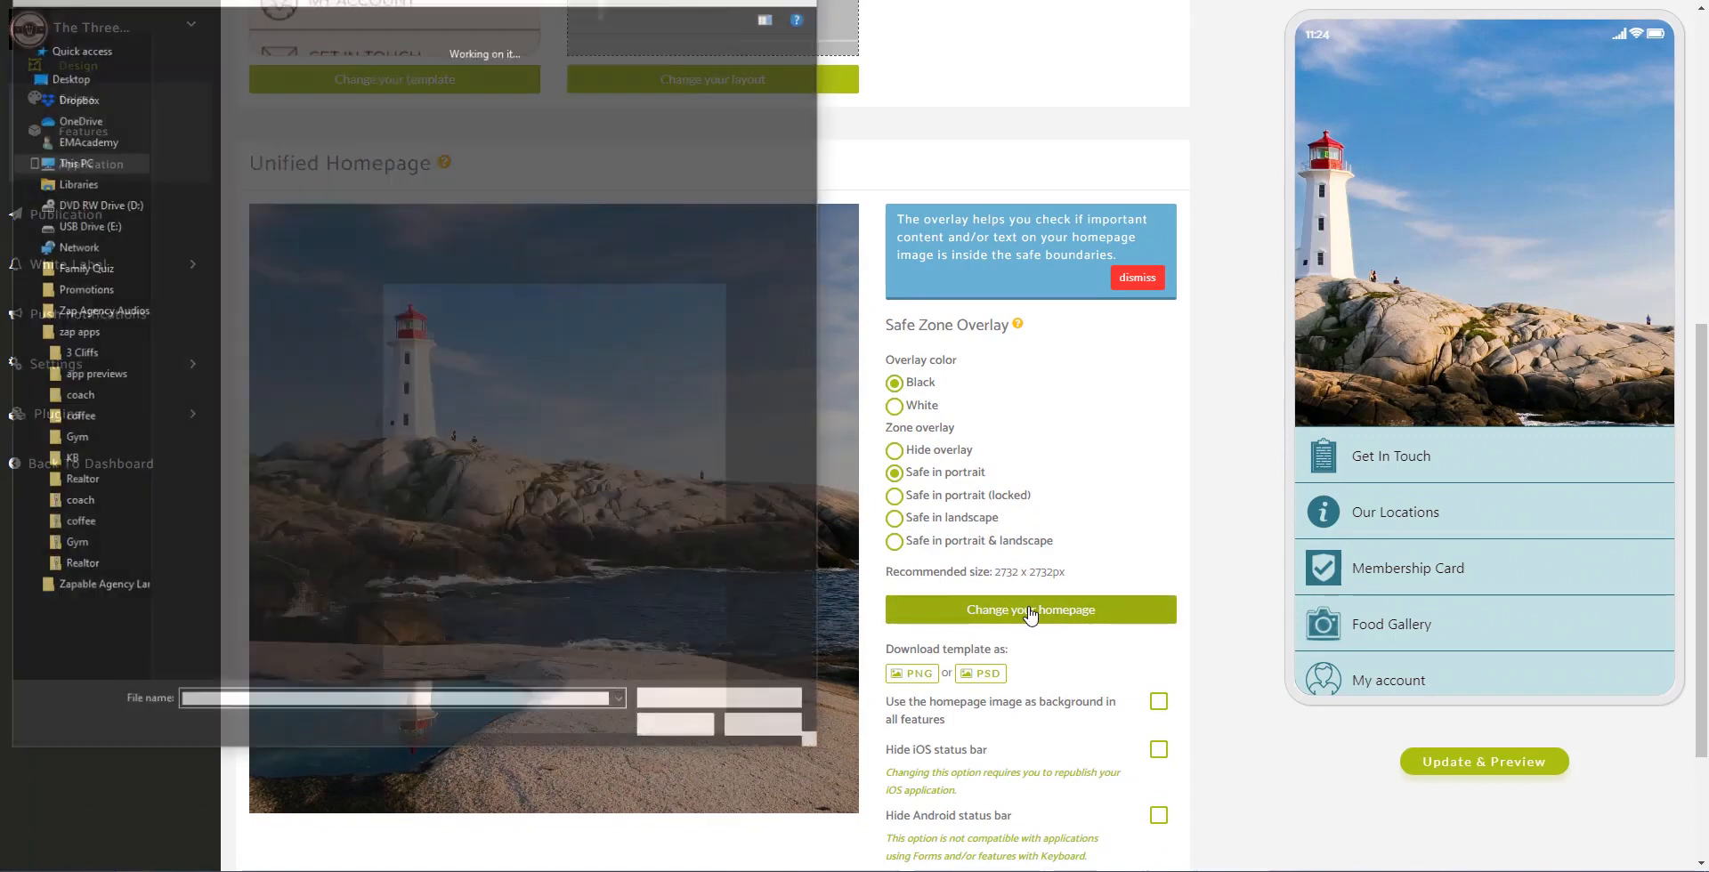
left_click(78, 356)
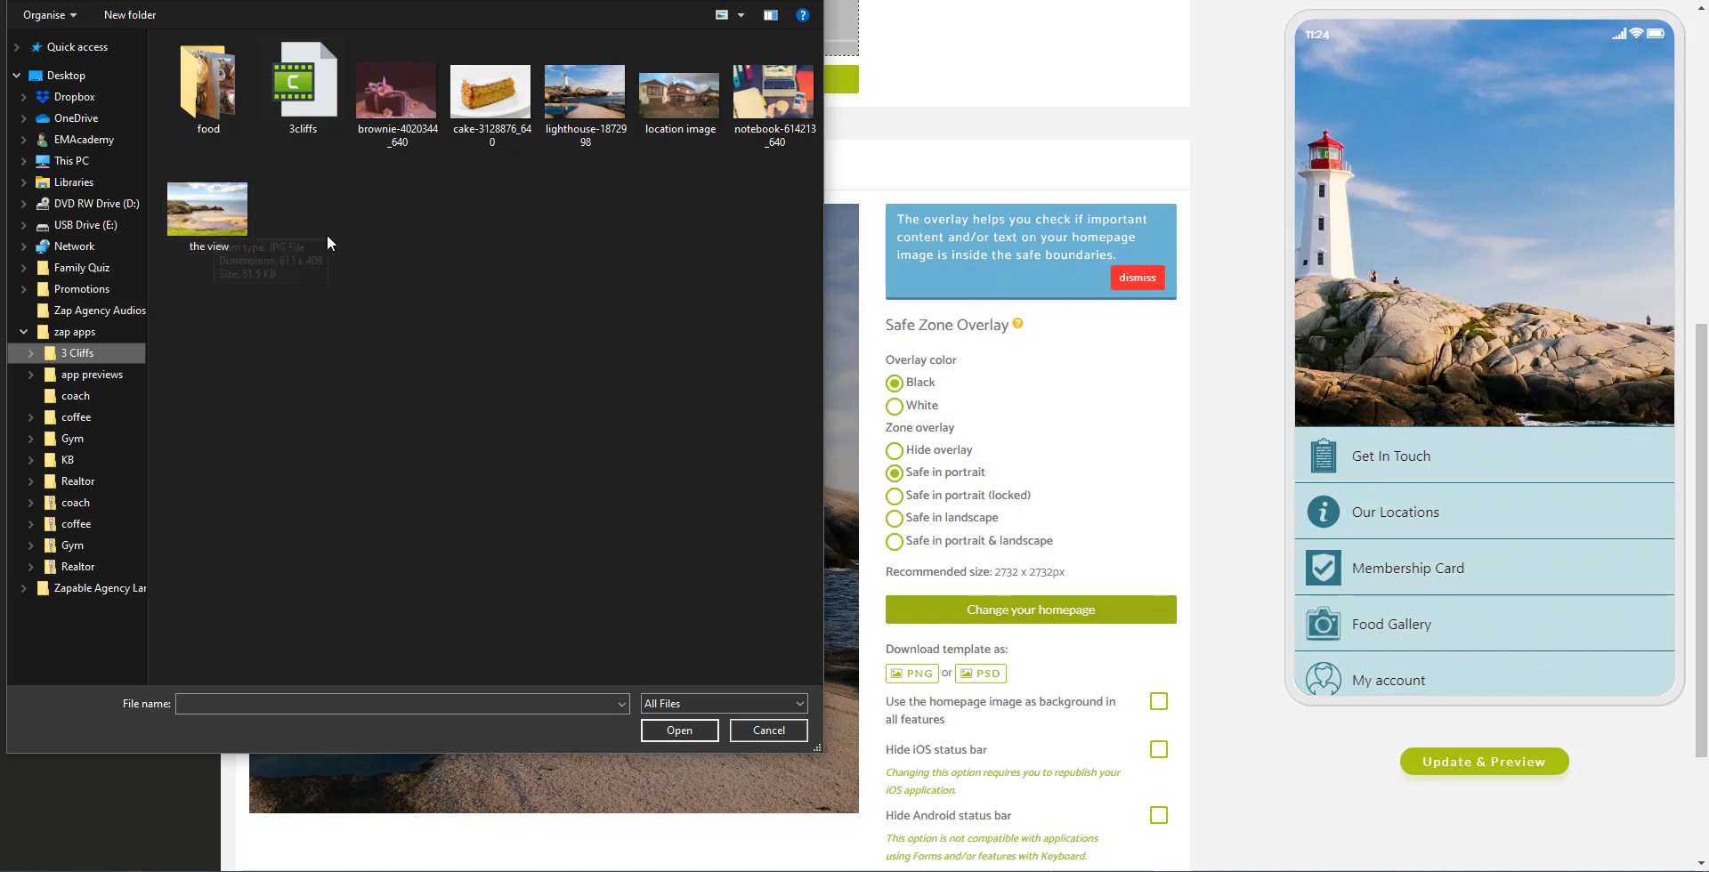
left_click(745, 732)
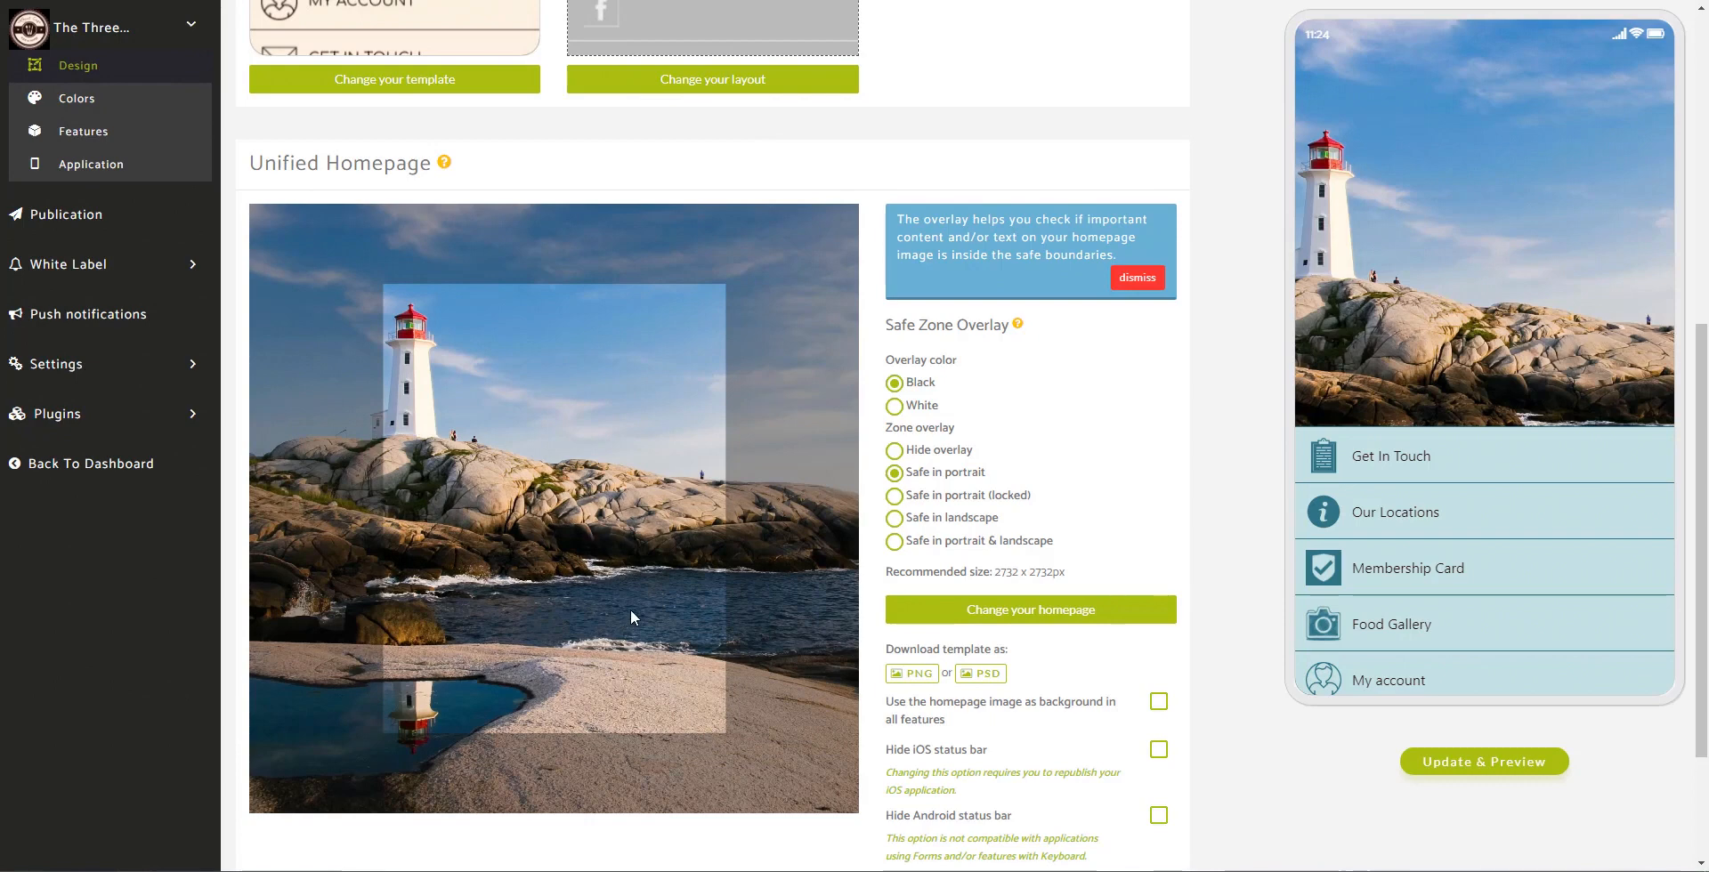
Step: Set the app currency to GBP - £ in Localization Settings
scroll(628, 558, "down", 2)
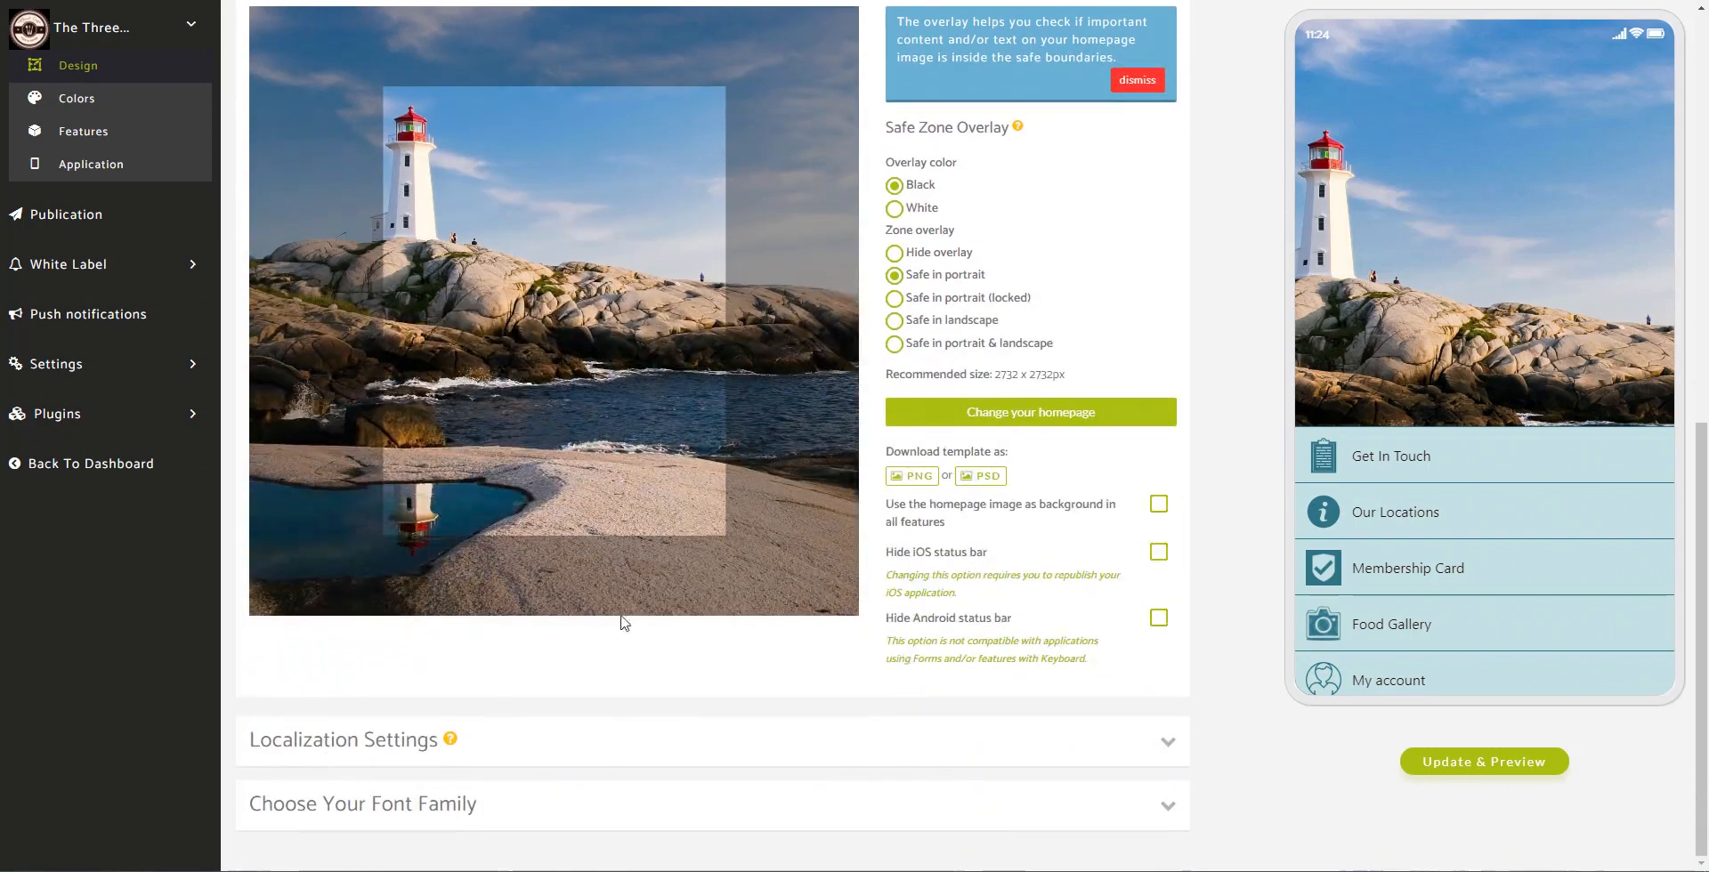
left_click(887, 756)
scroll(780, 533, "down", 1)
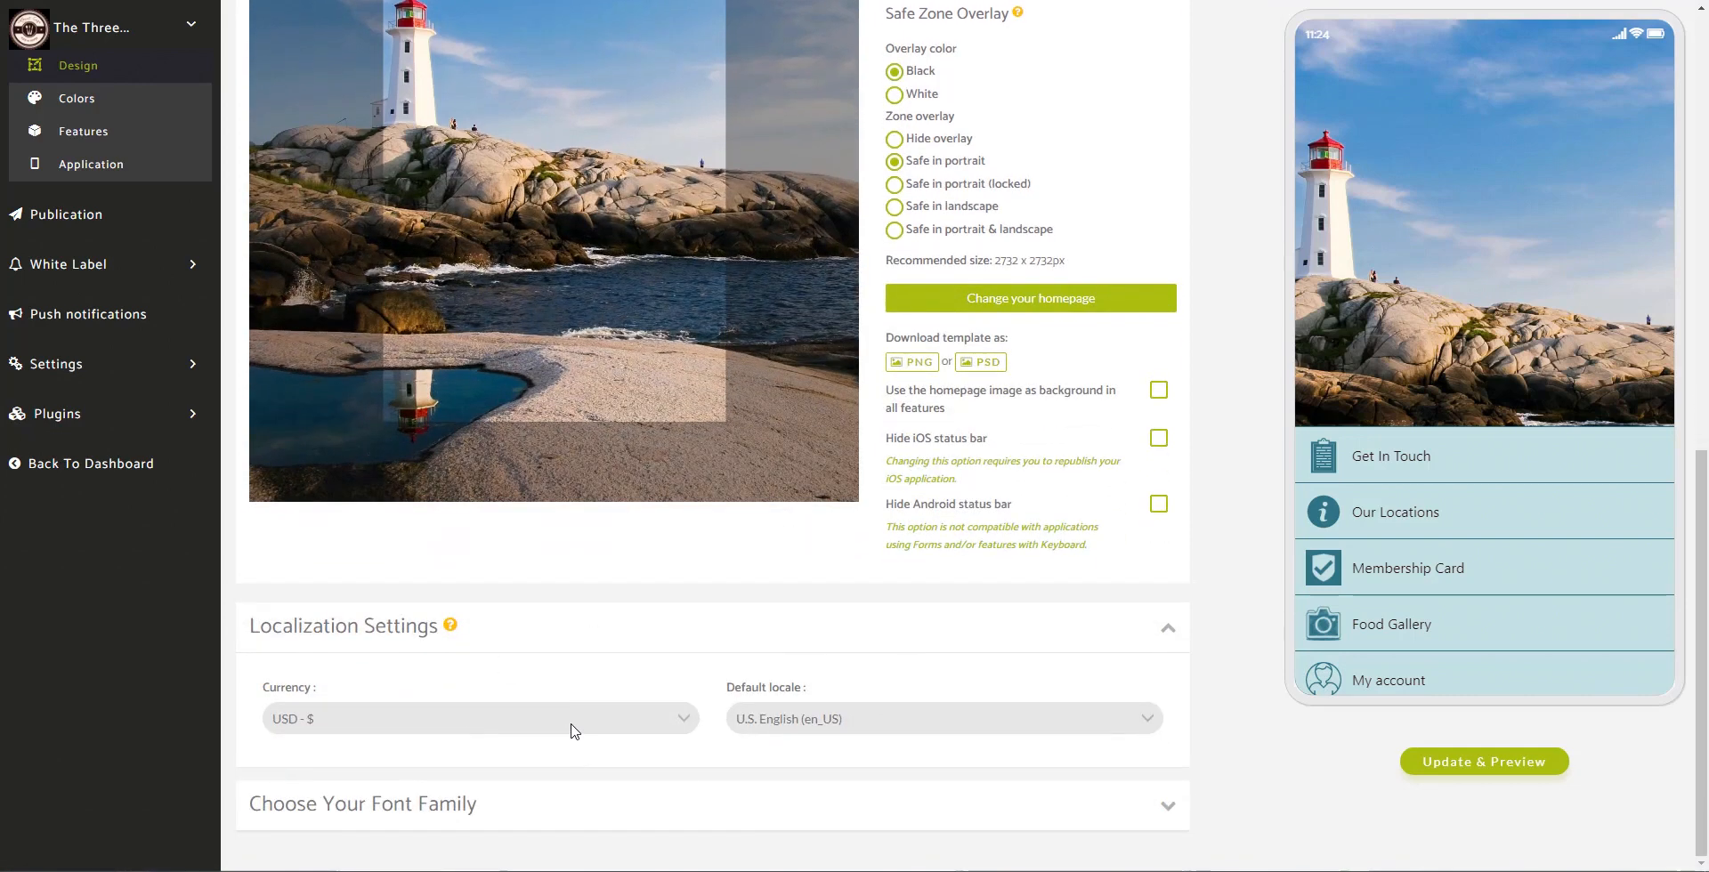
left_click(670, 728)
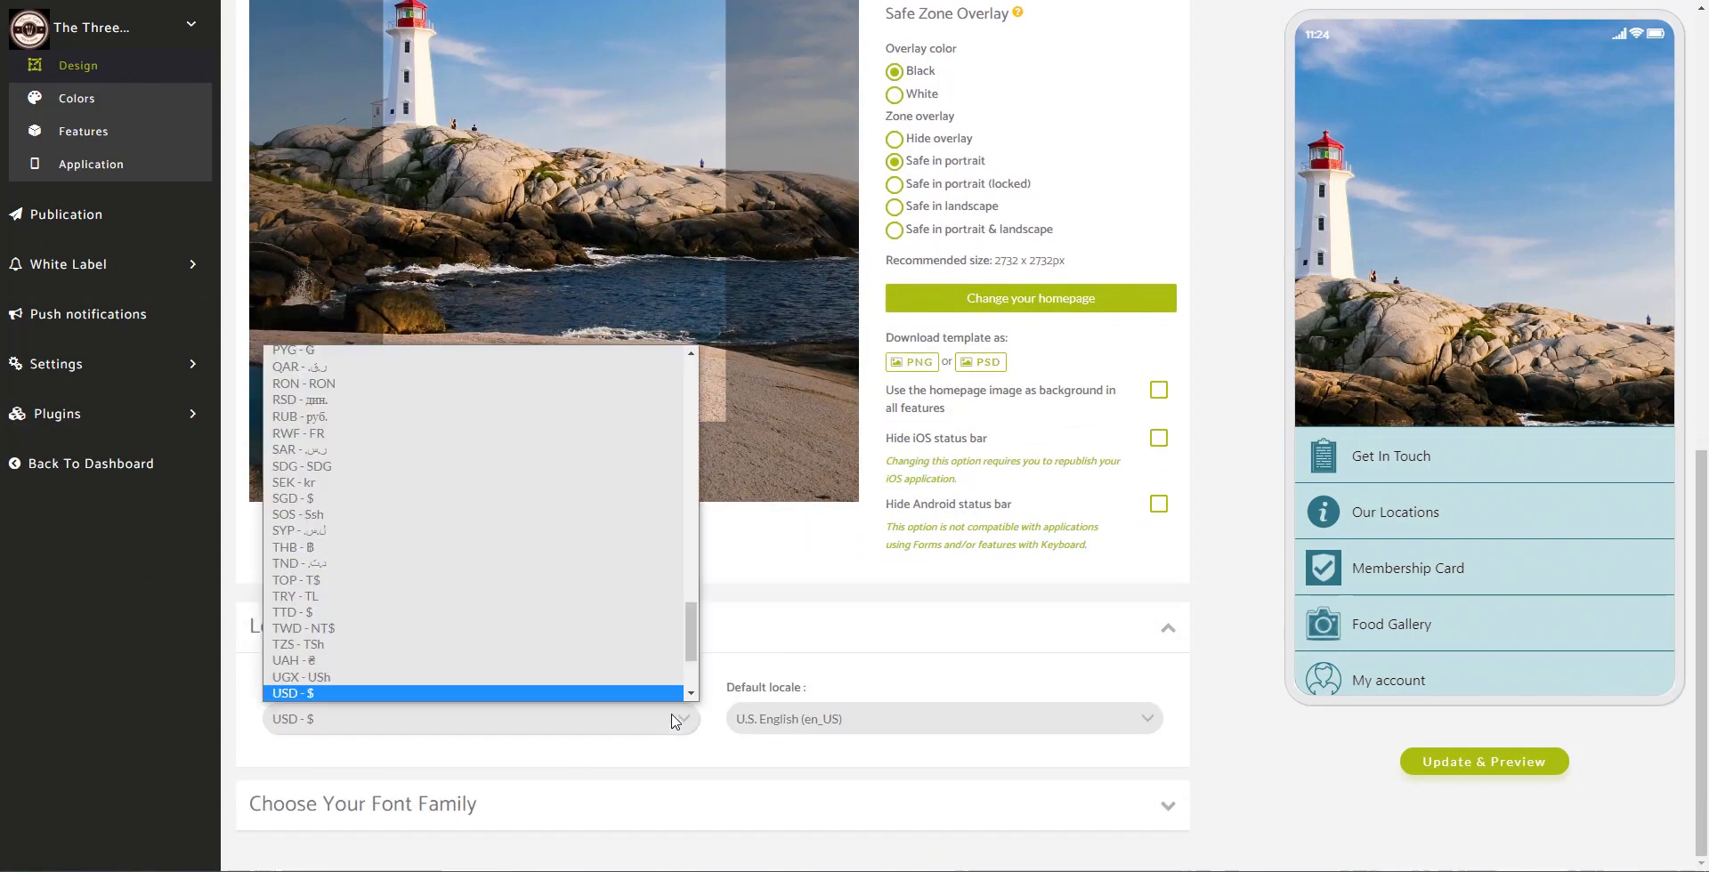
left_click_drag(691, 647, 687, 479)
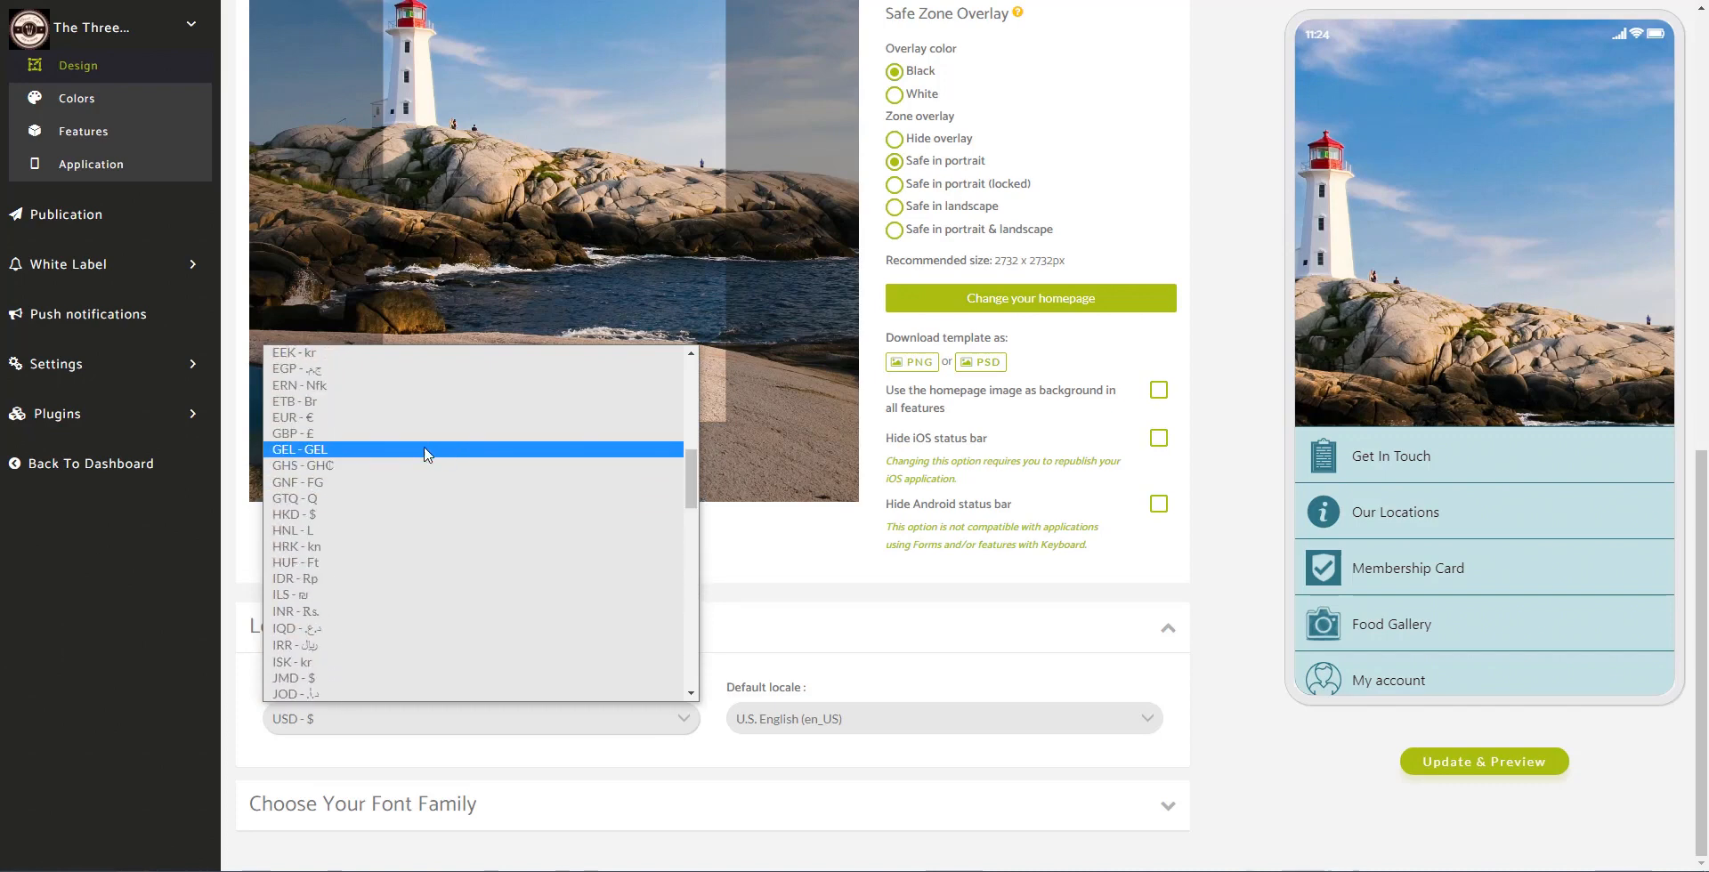
left_click(369, 434)
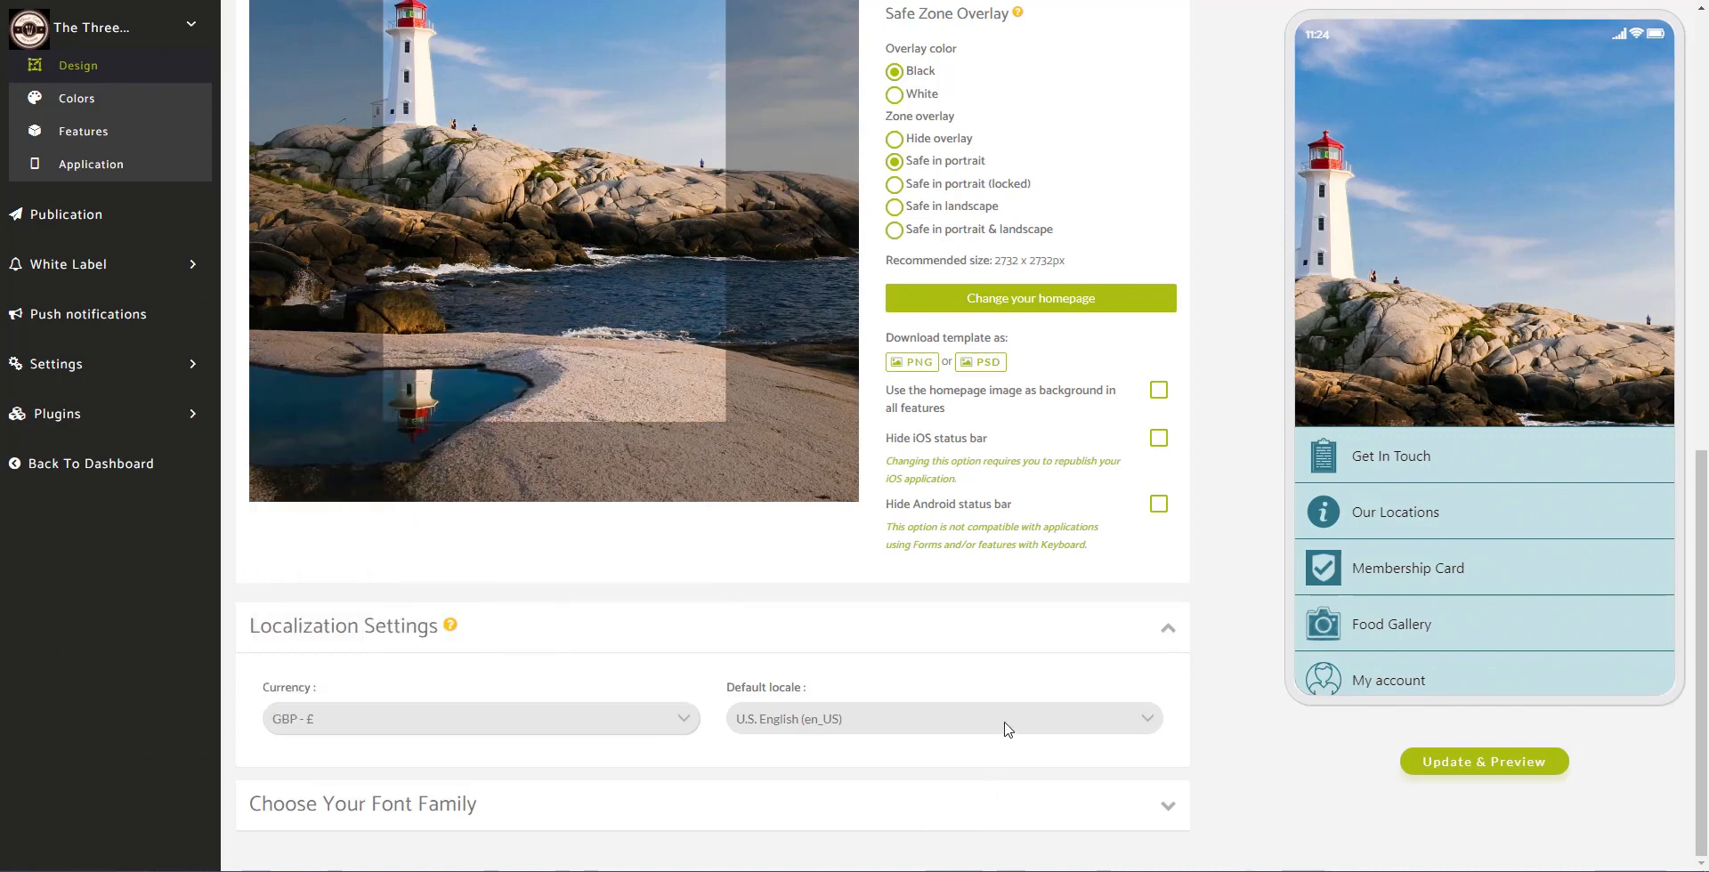
Step: Set the default locale to British English (en_GB)
left_click(1119, 725)
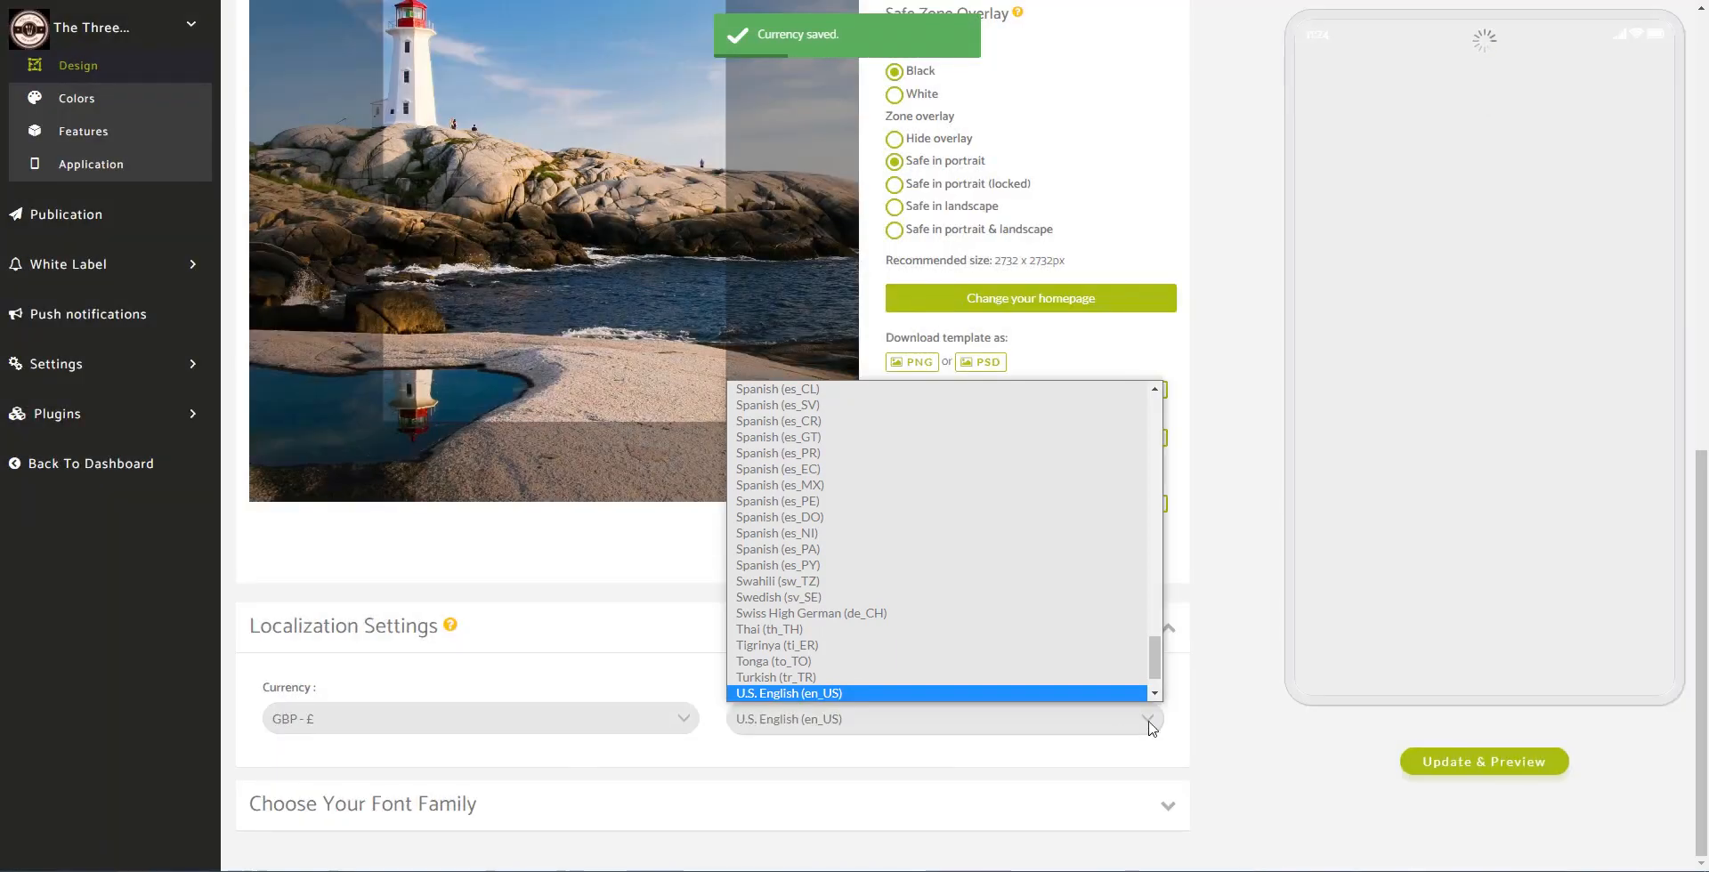
scroll(1154, 684, "down", 1)
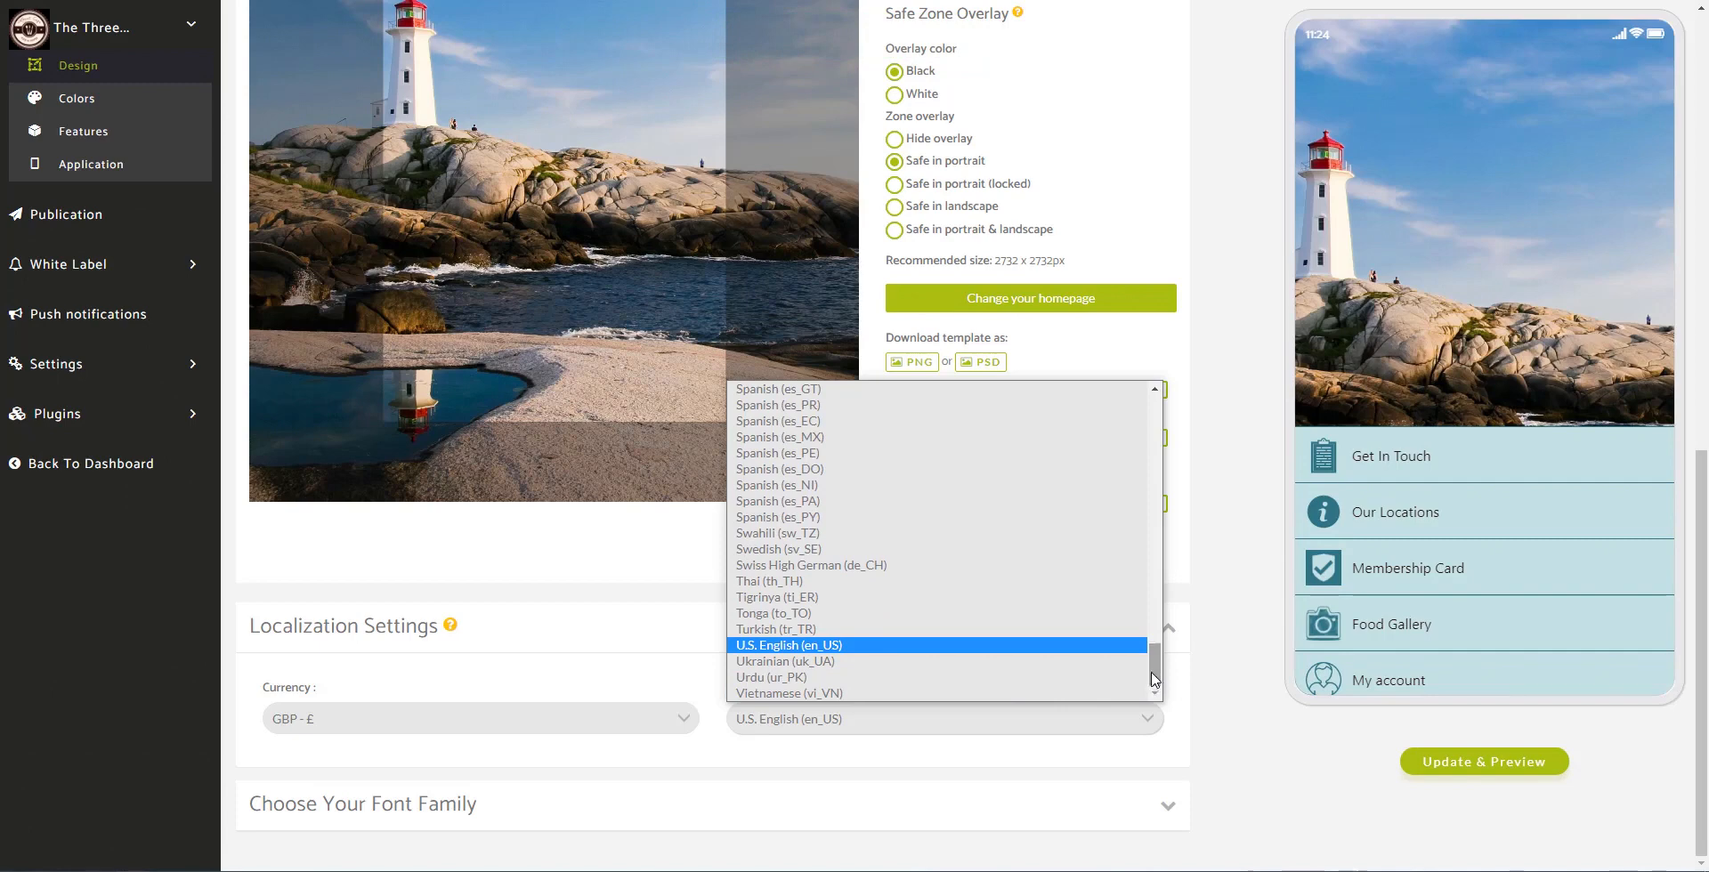
left_click(774, 687)
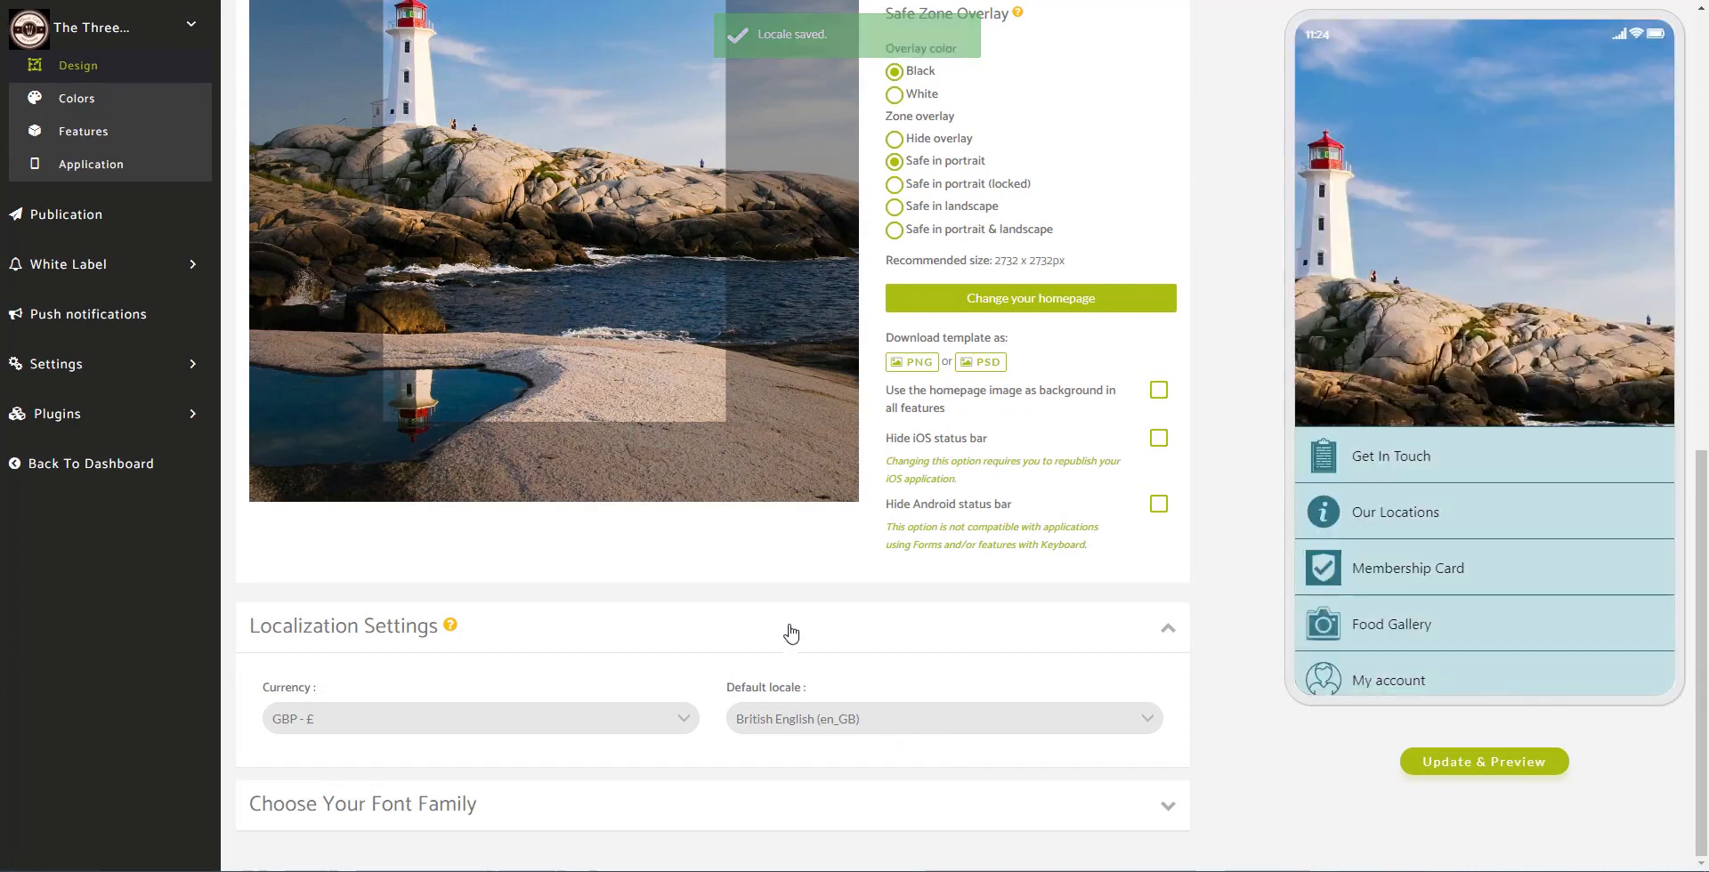
left_click(1169, 808)
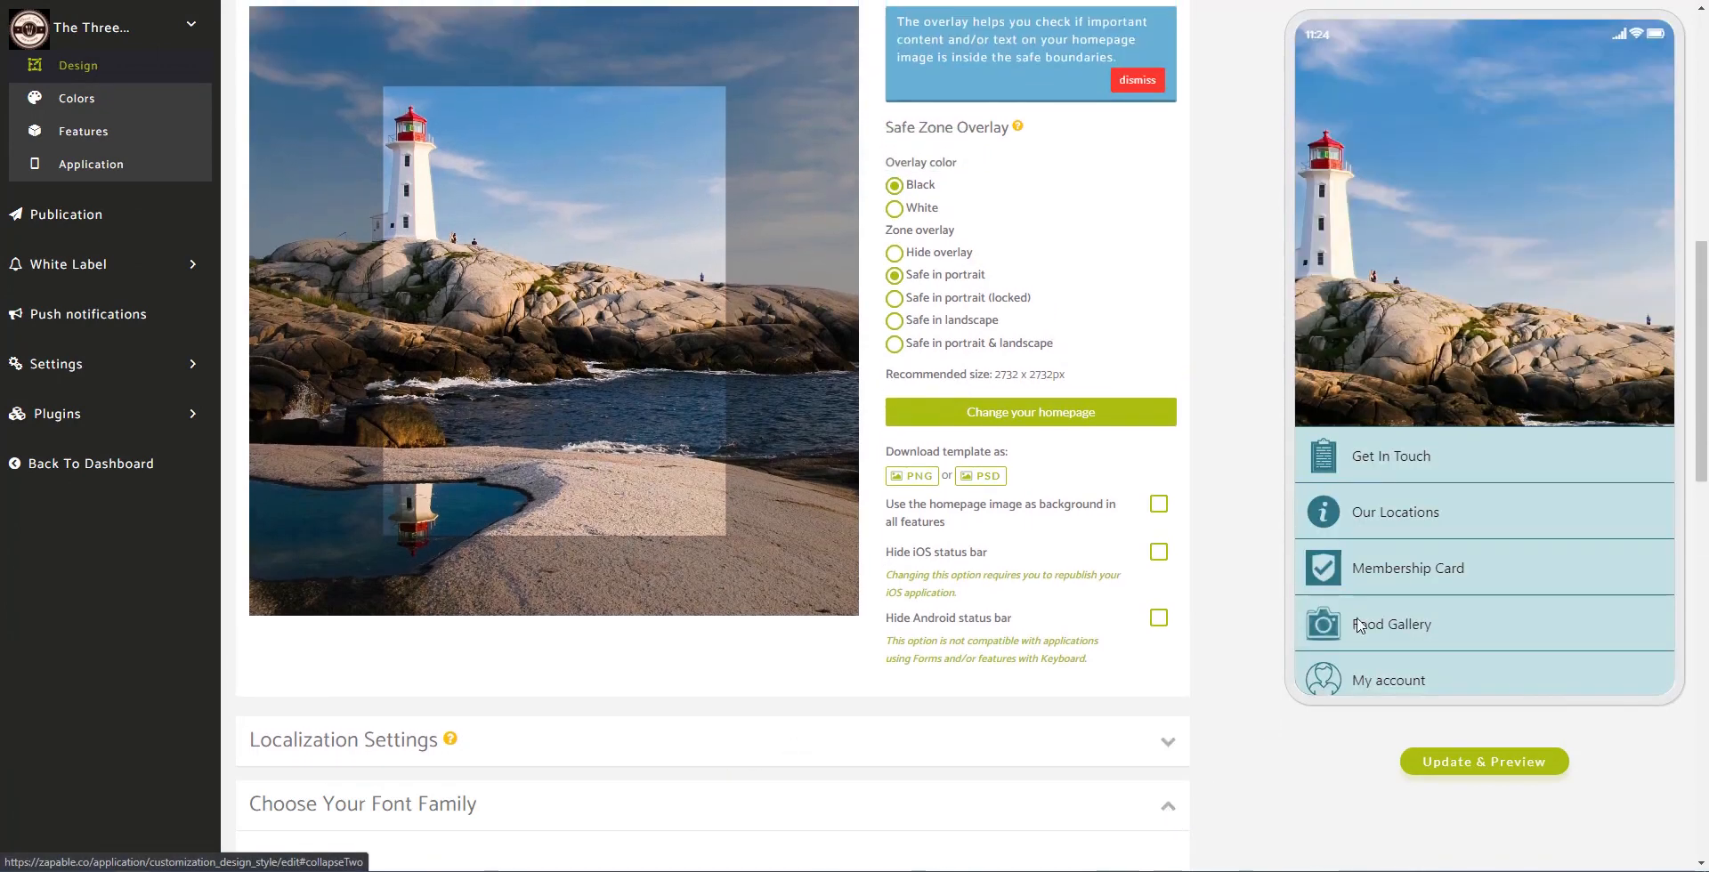
Step: Select Nunito as the font family and update the phone preview
scroll(1242, 549, "down", 5)
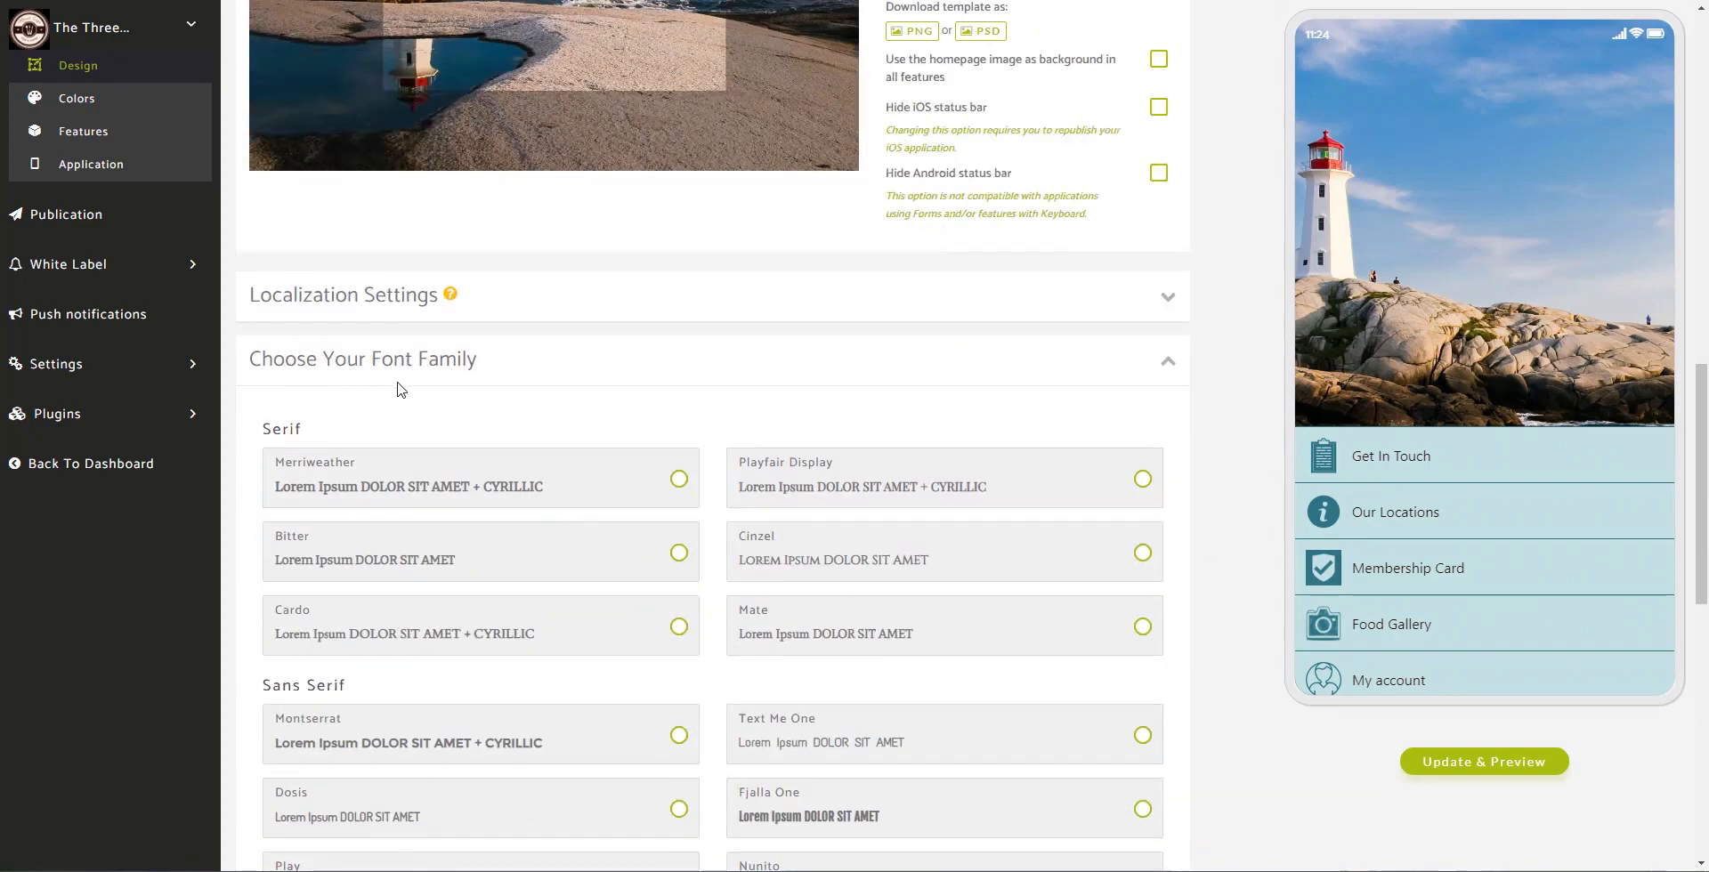
scroll(641, 445, "down", 2)
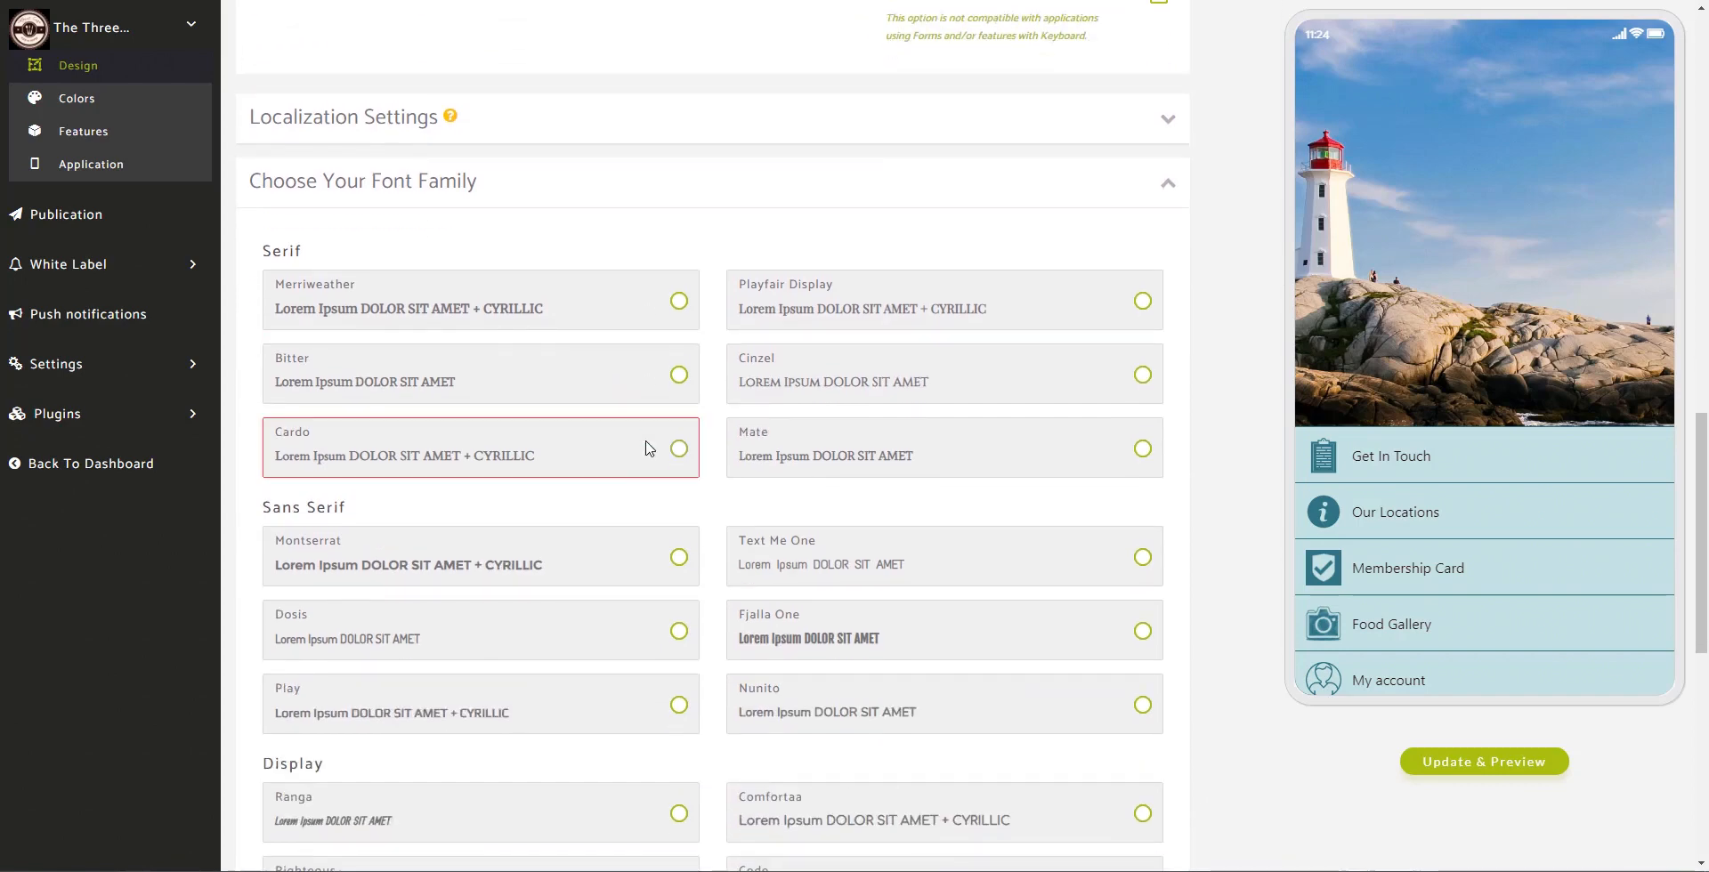
scroll(647, 438, "down", 1)
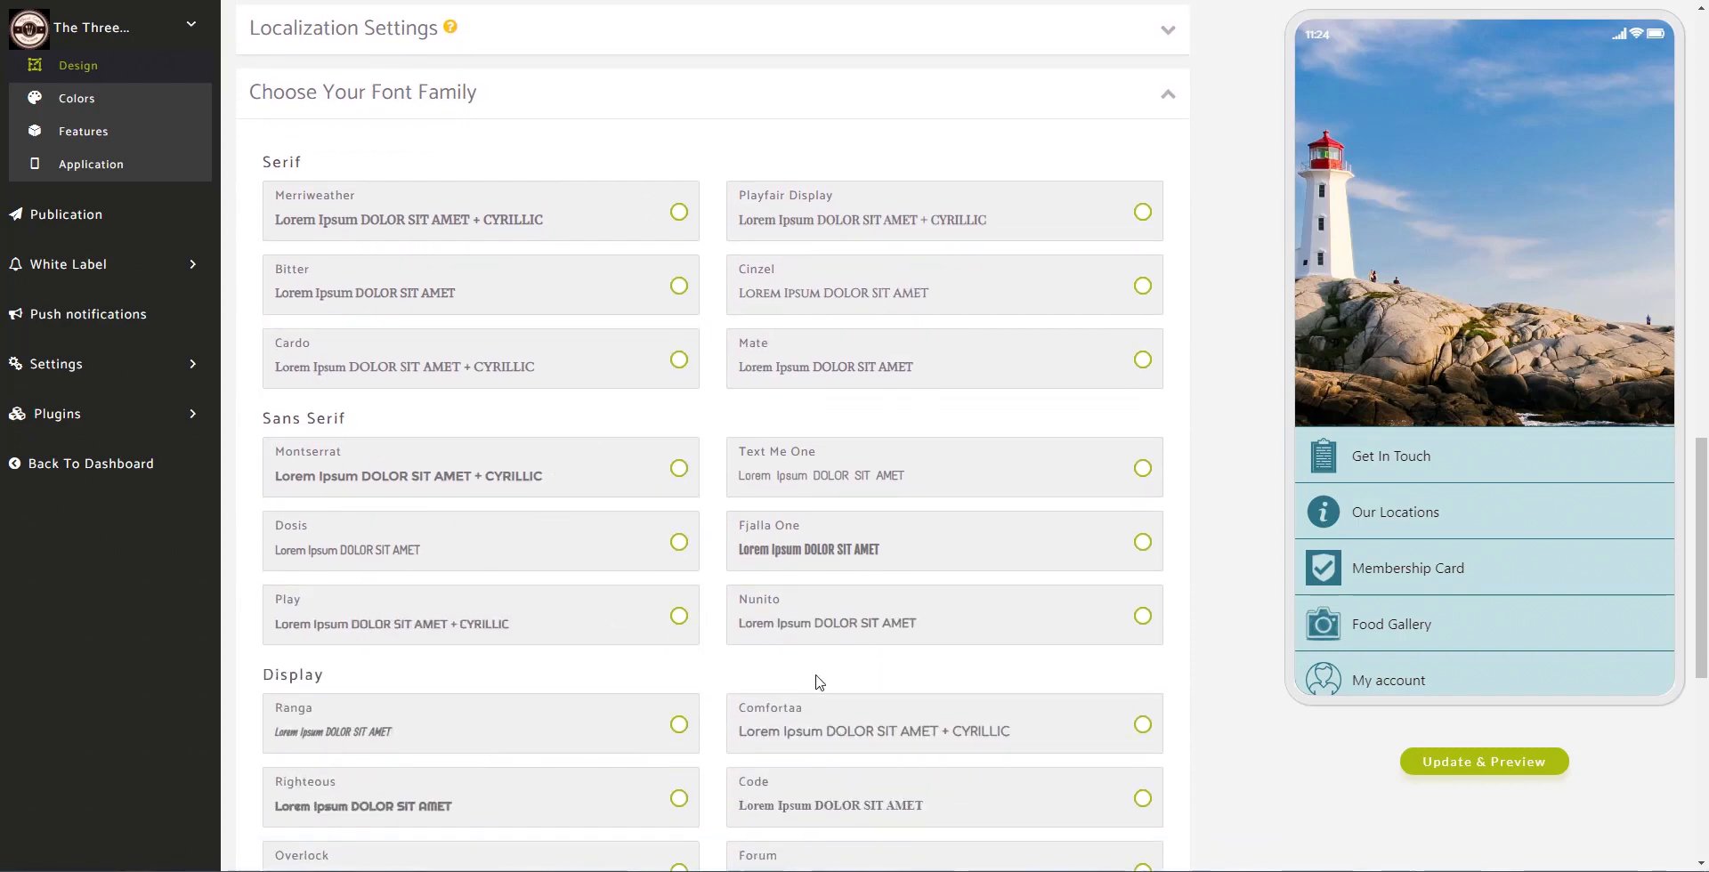
scroll(909, 694, "down", 5)
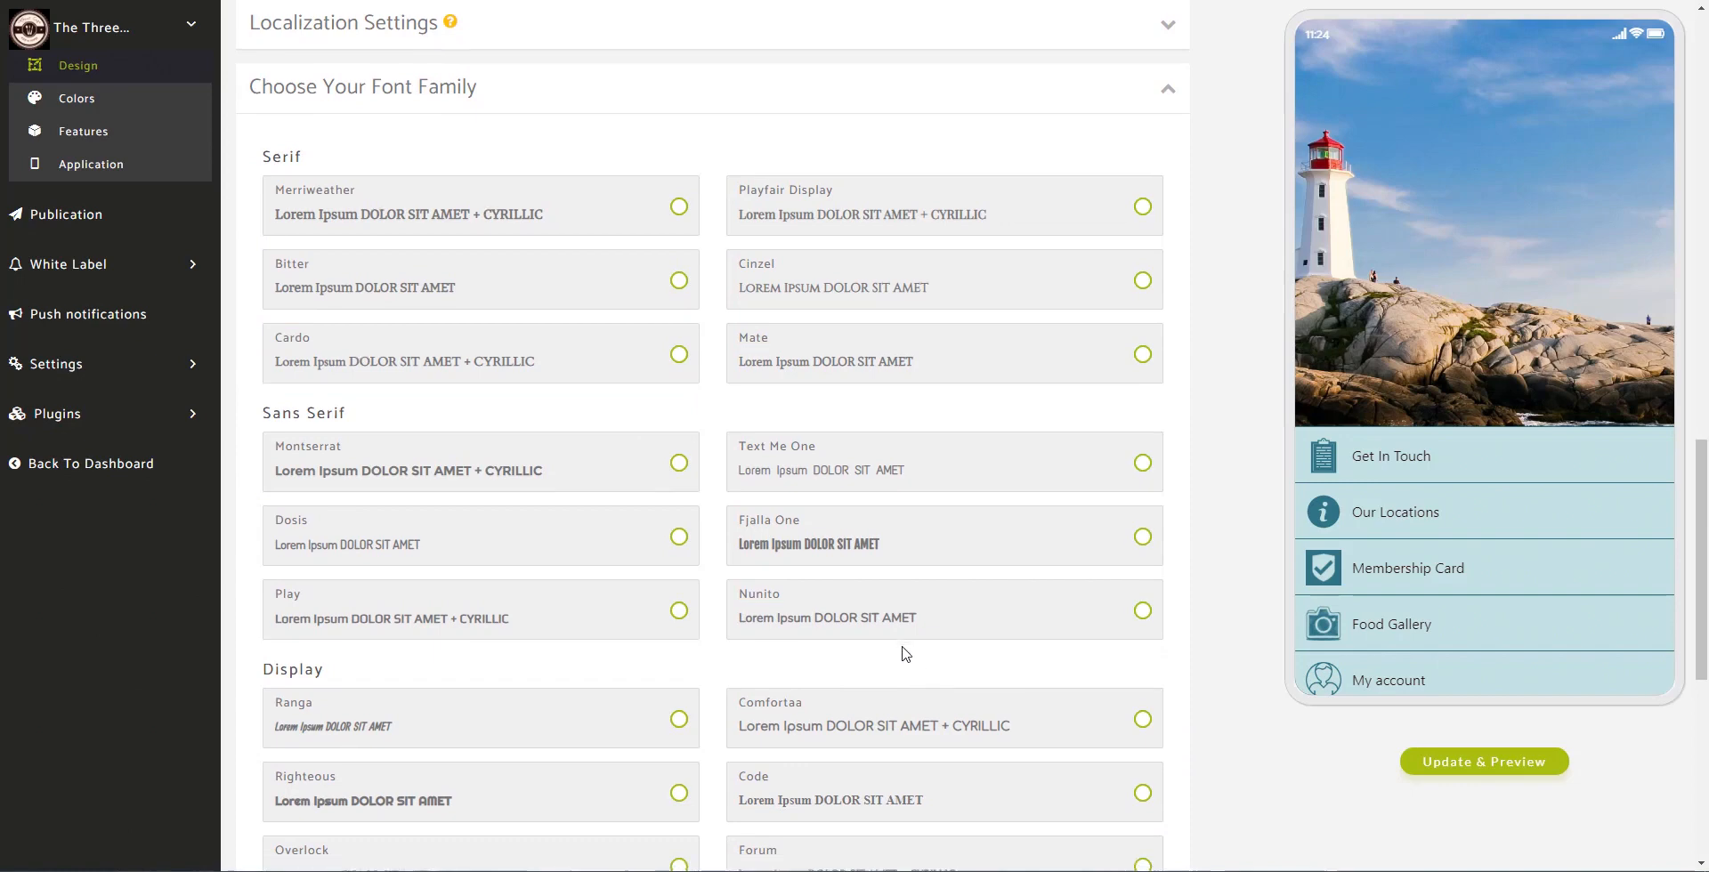
scroll(884, 622, "down", 2)
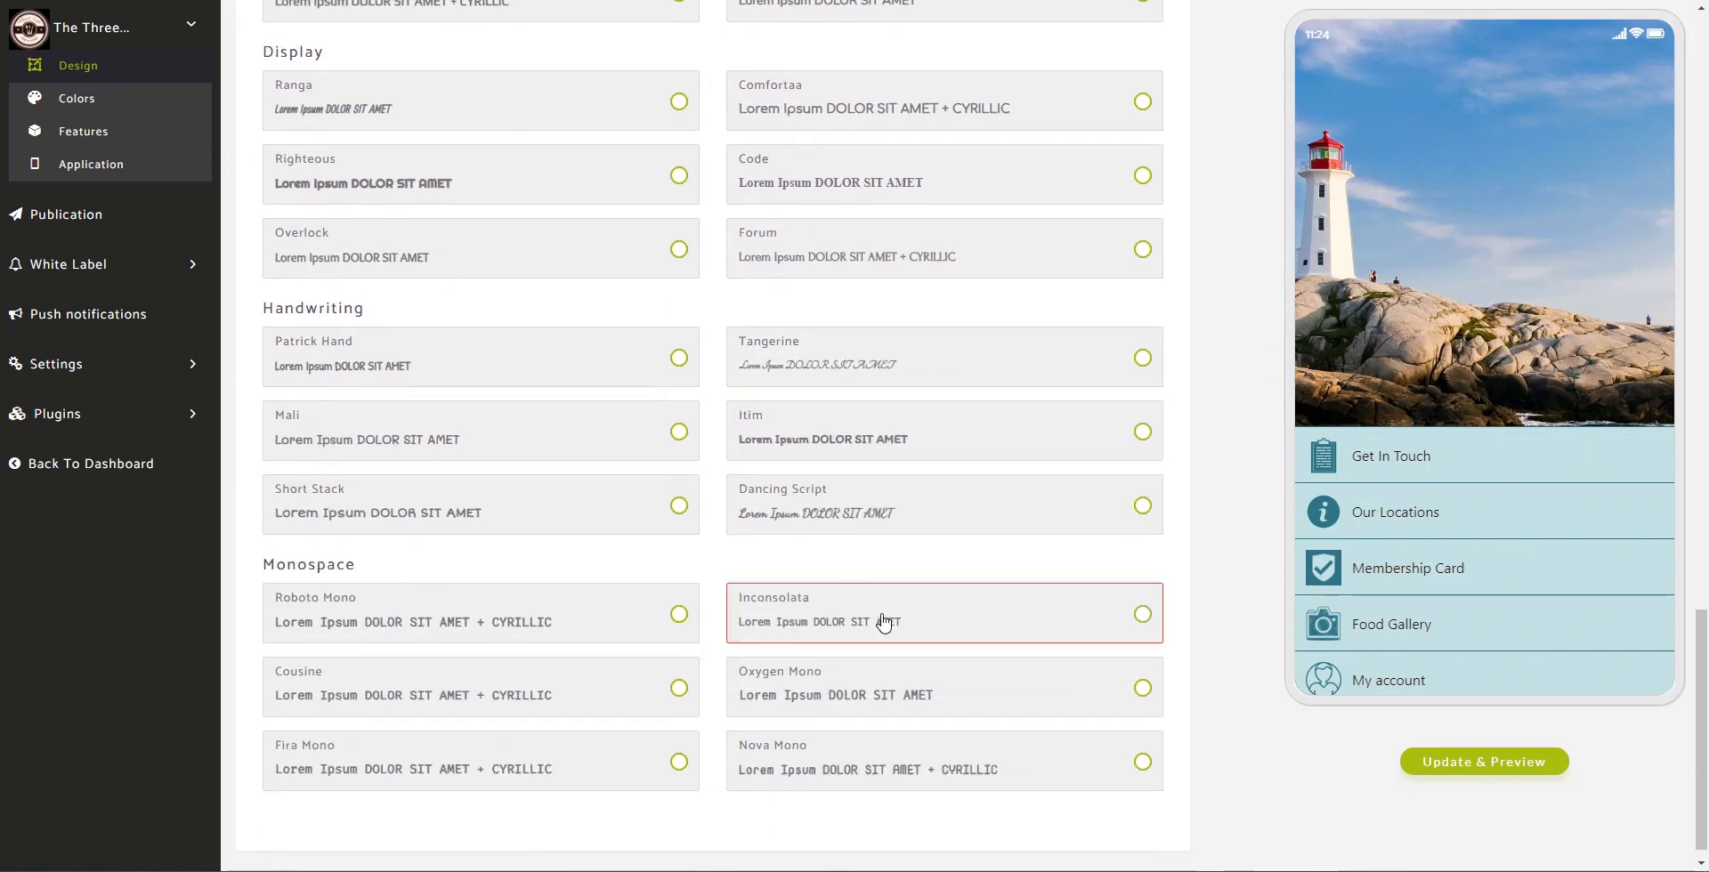
scroll(884, 622, "up", 4)
scroll(884, 622, "up", 1)
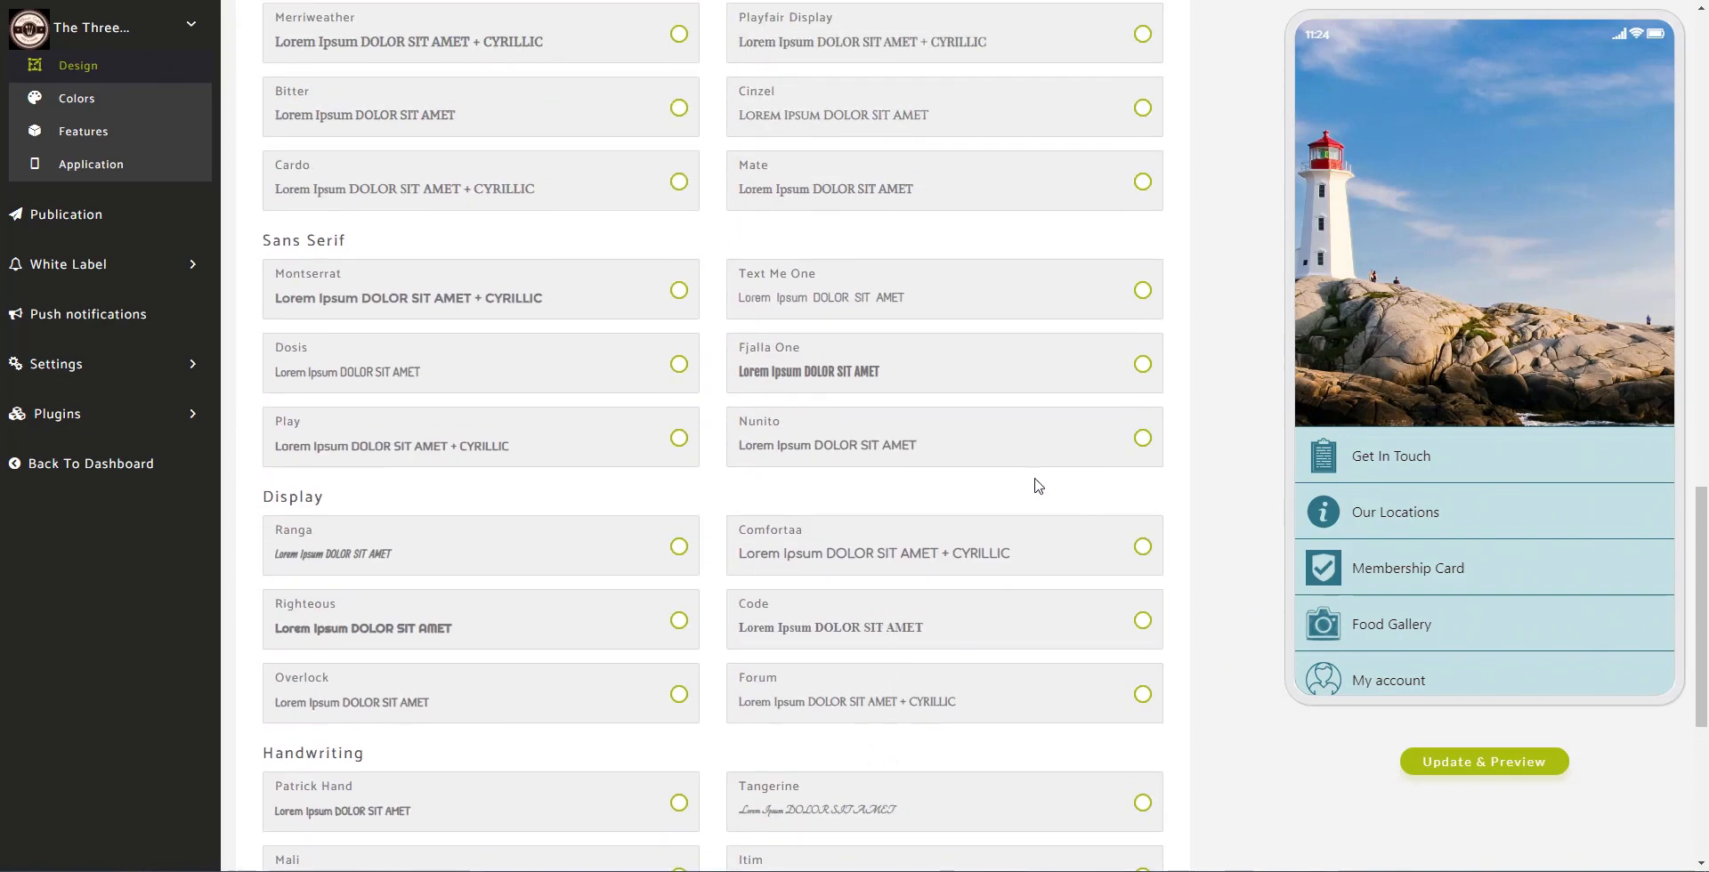
left_click(1119, 447)
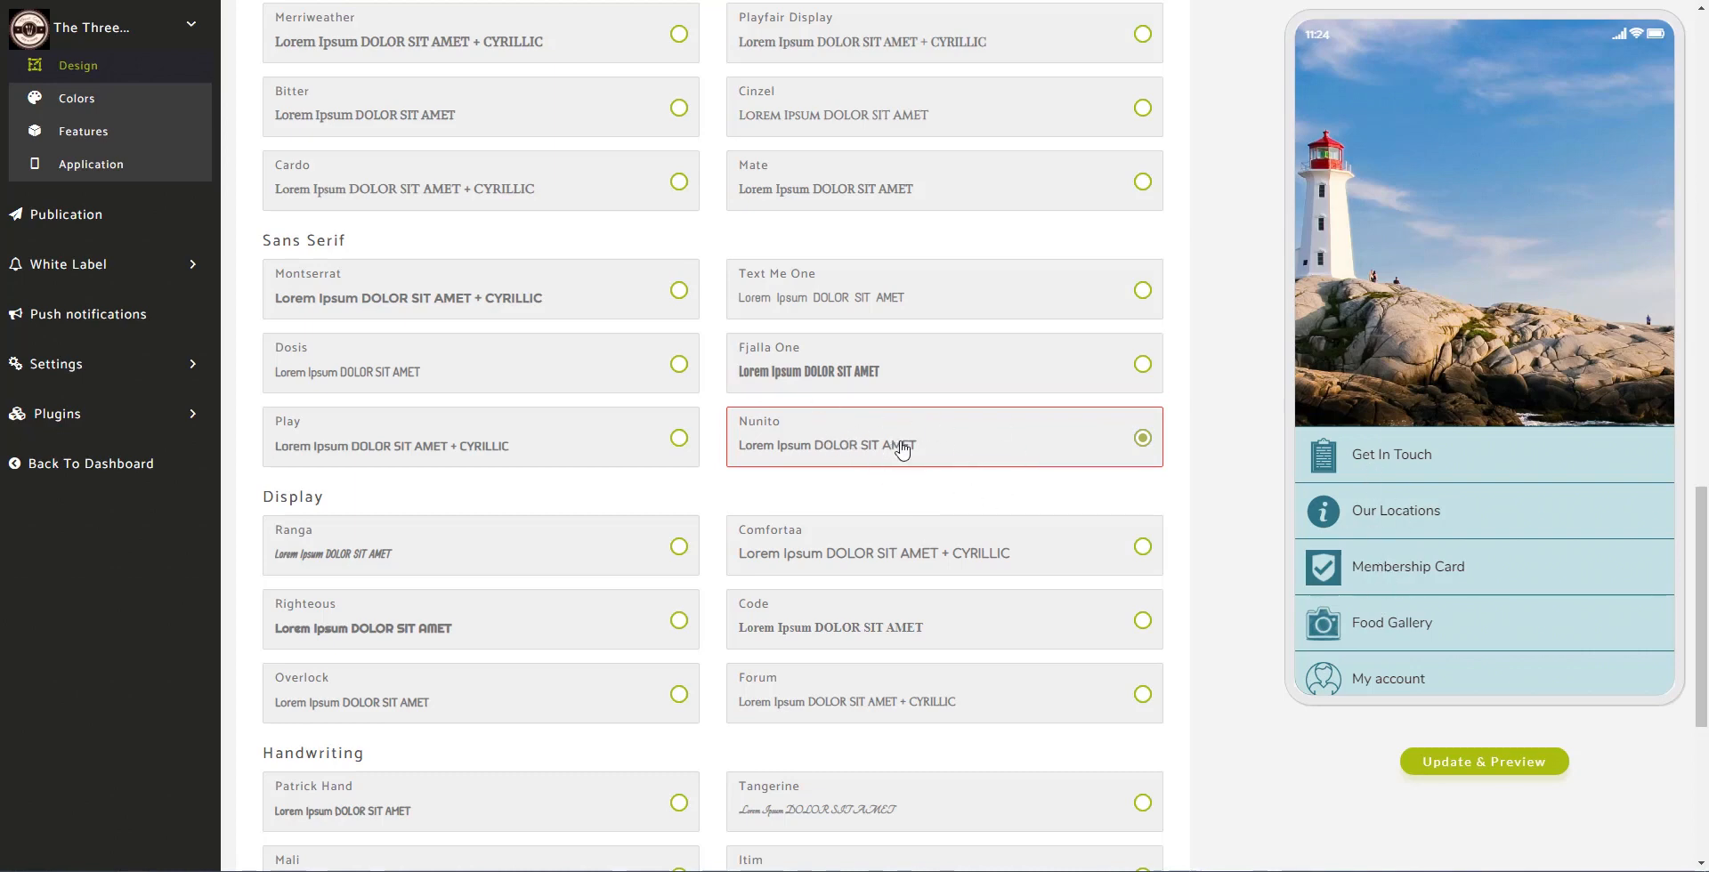
left_click(1495, 762)
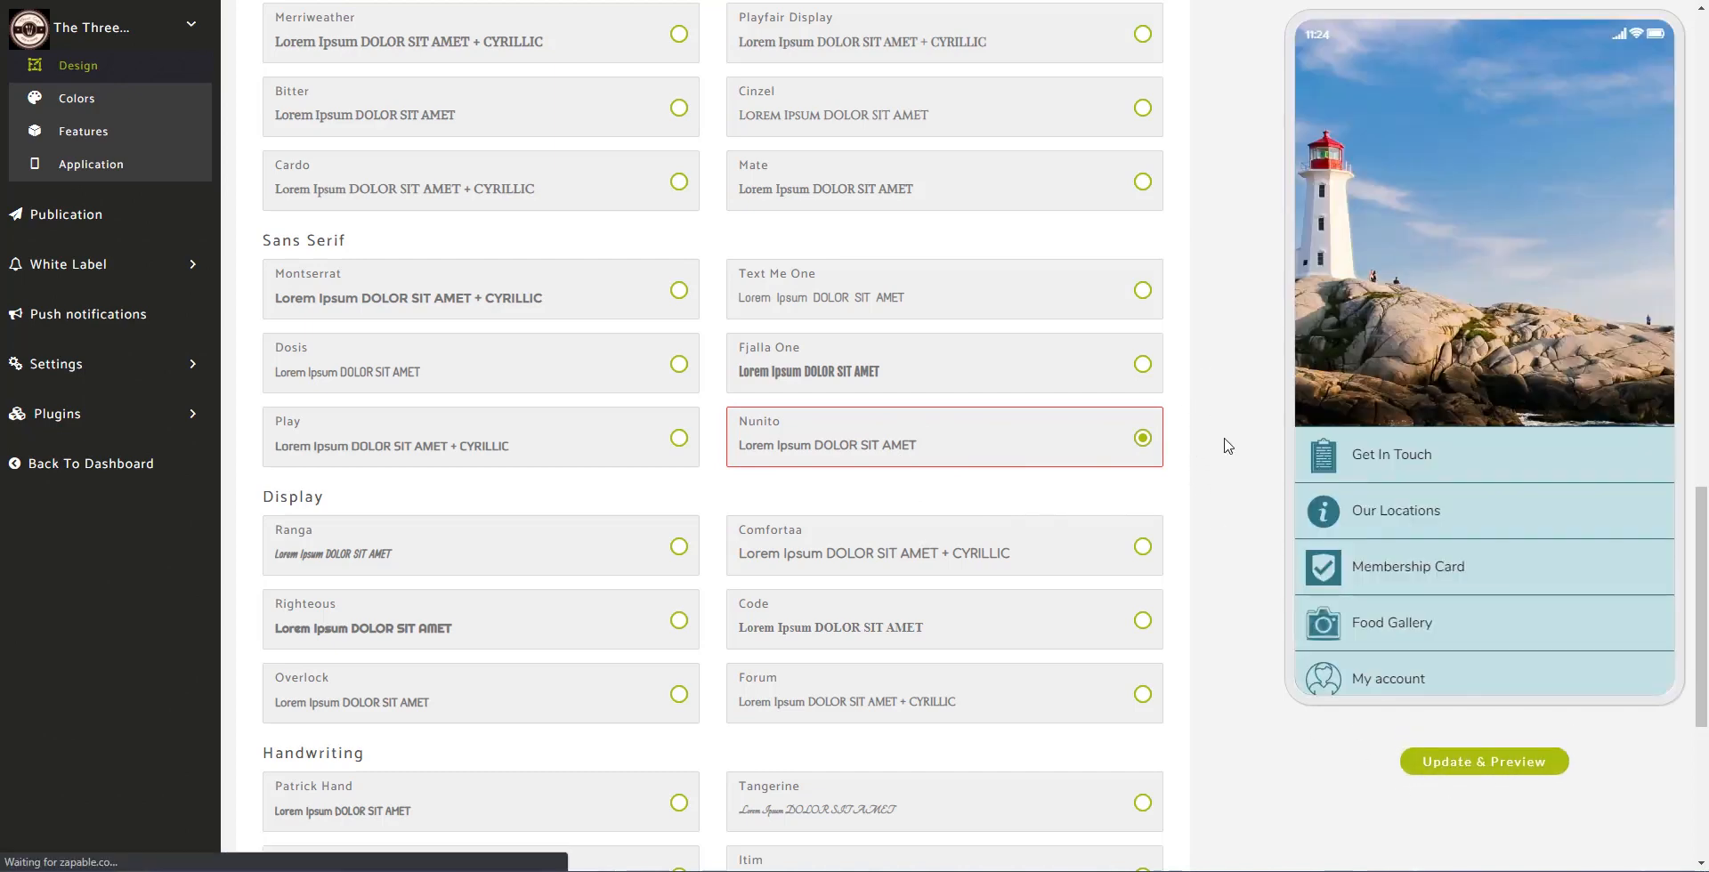
scroll(1212, 507, "up", 6)
scroll(1212, 509, "up", 1)
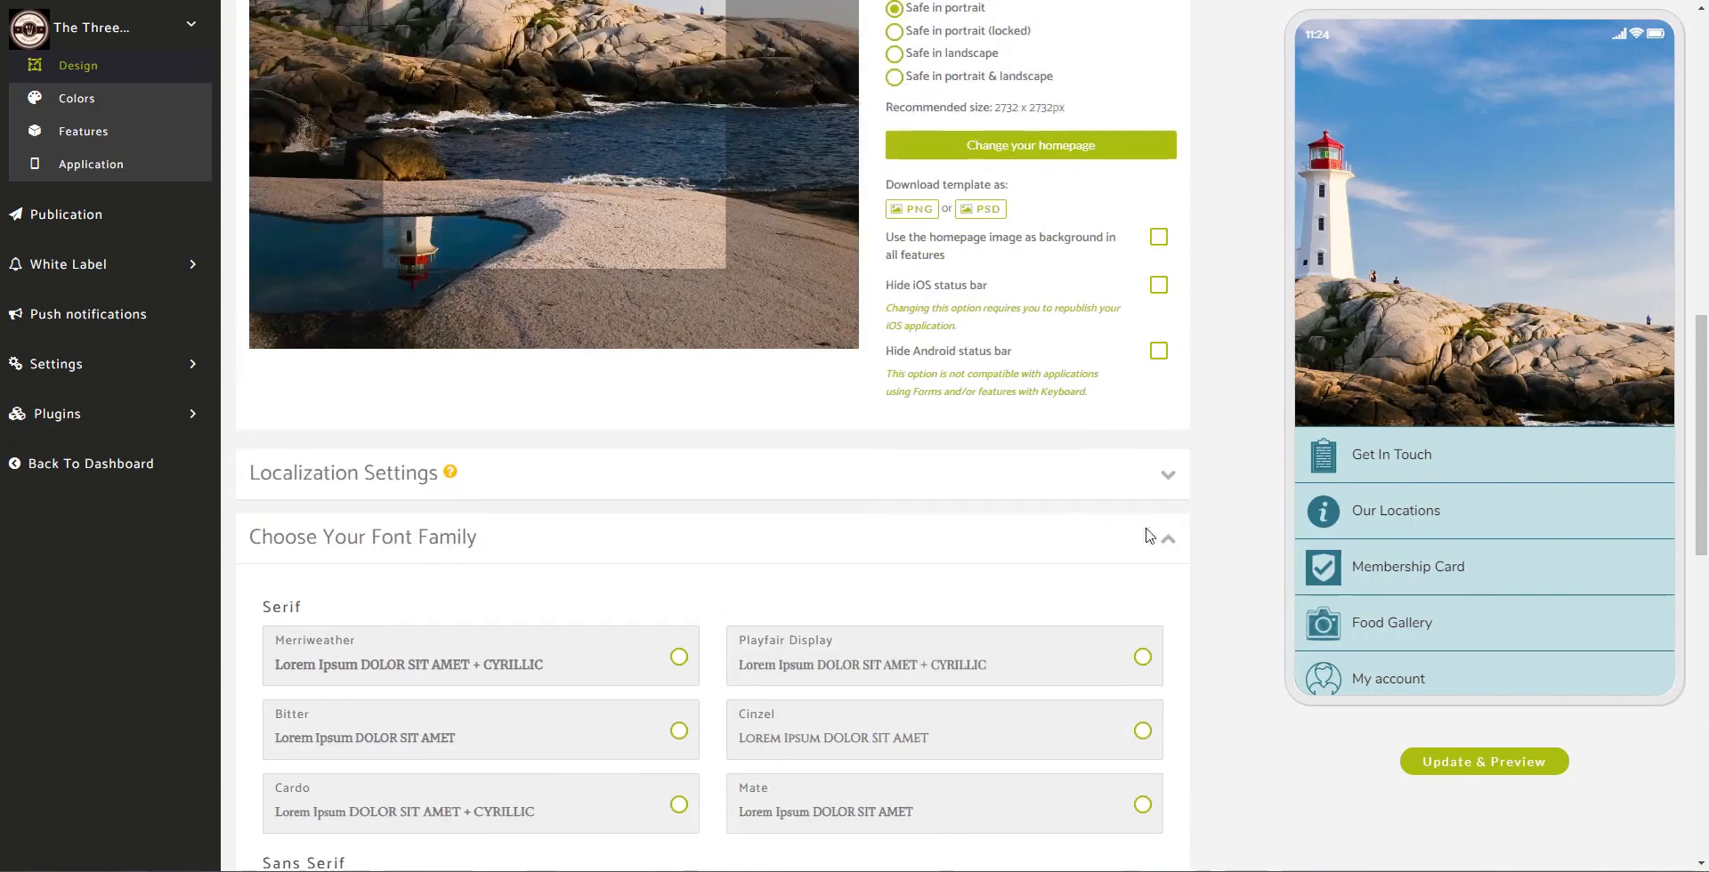
Step: Collapse the Choose Your Font Family section and return to the Unified Homepage settings
left_click(1164, 544)
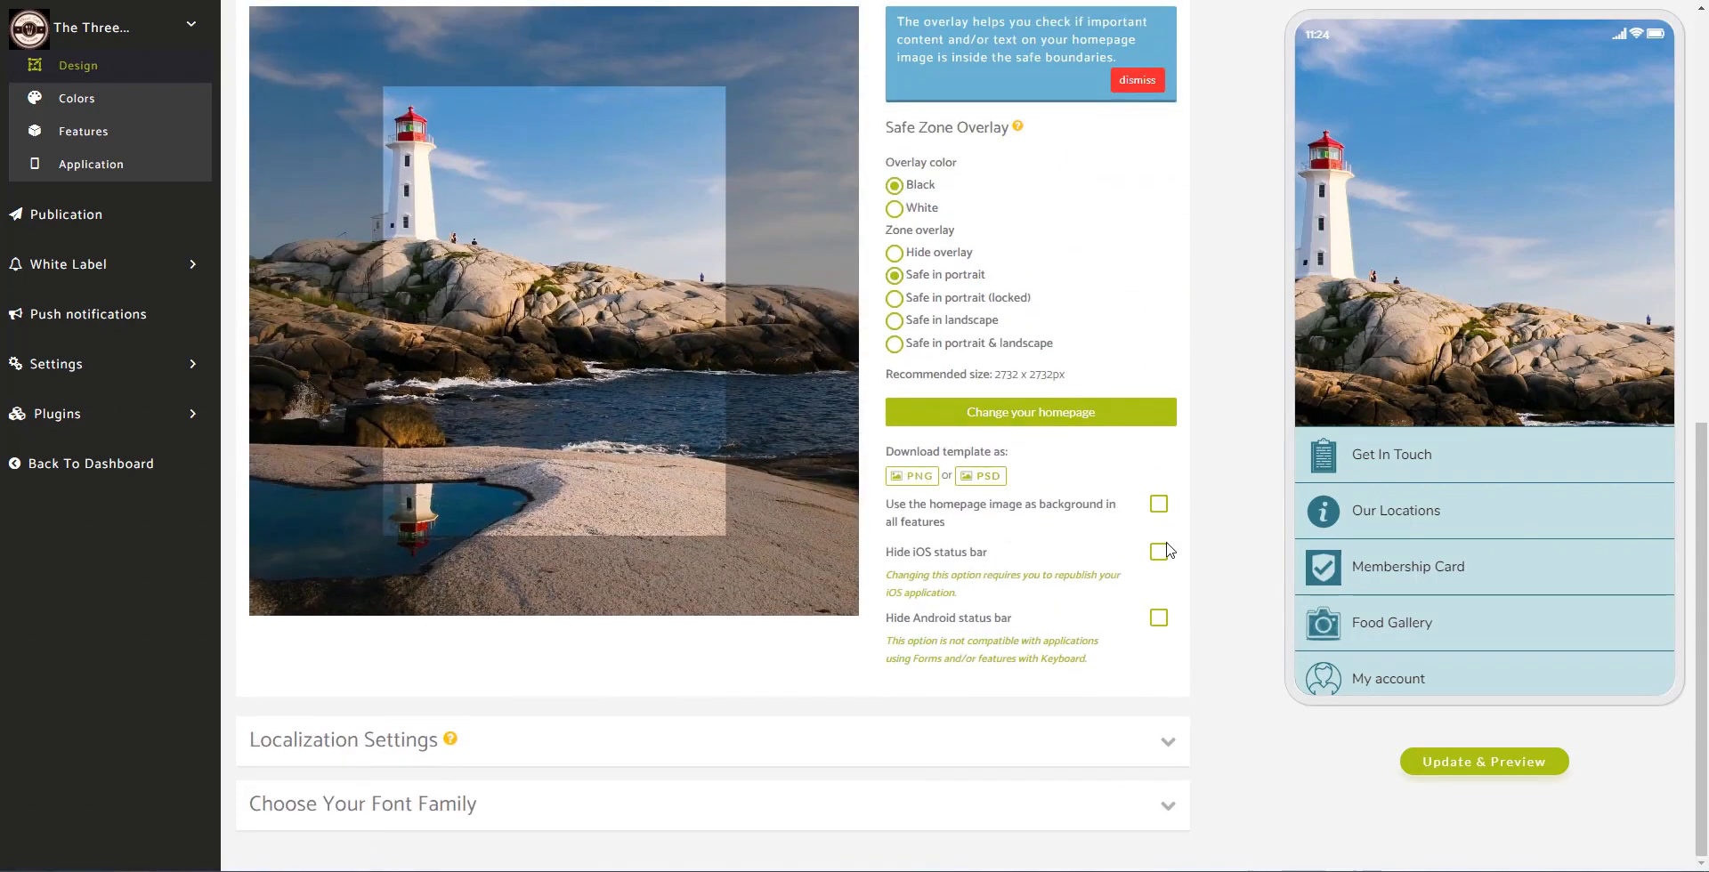
scroll(1192, 459, "up", 3)
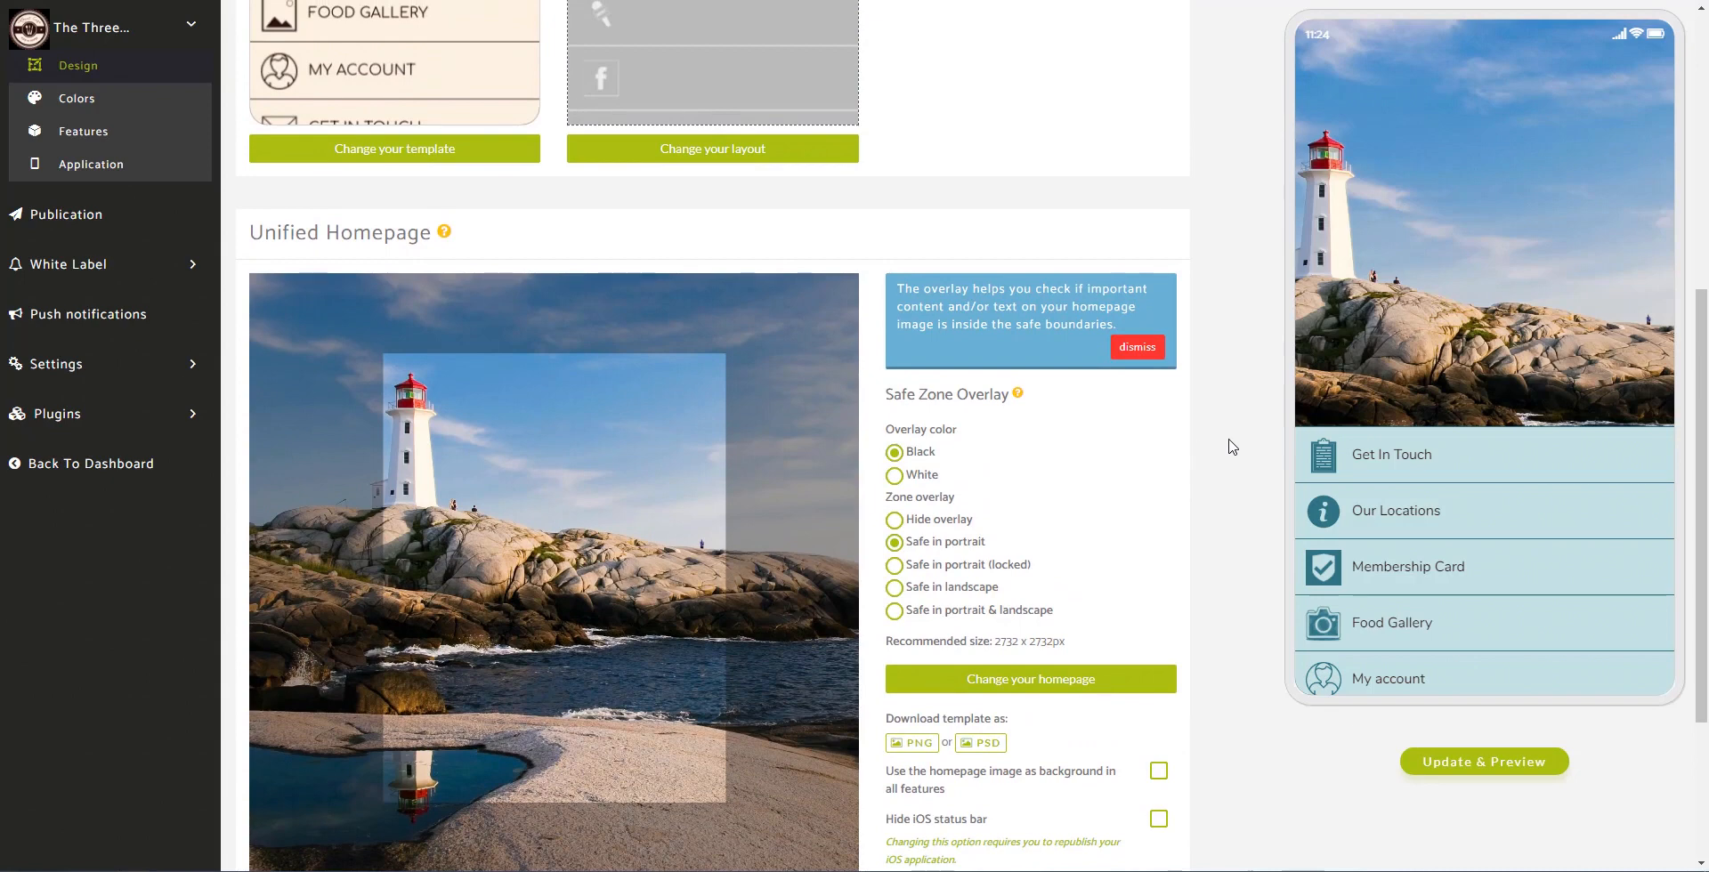
scroll(1232, 447, "down", 1)
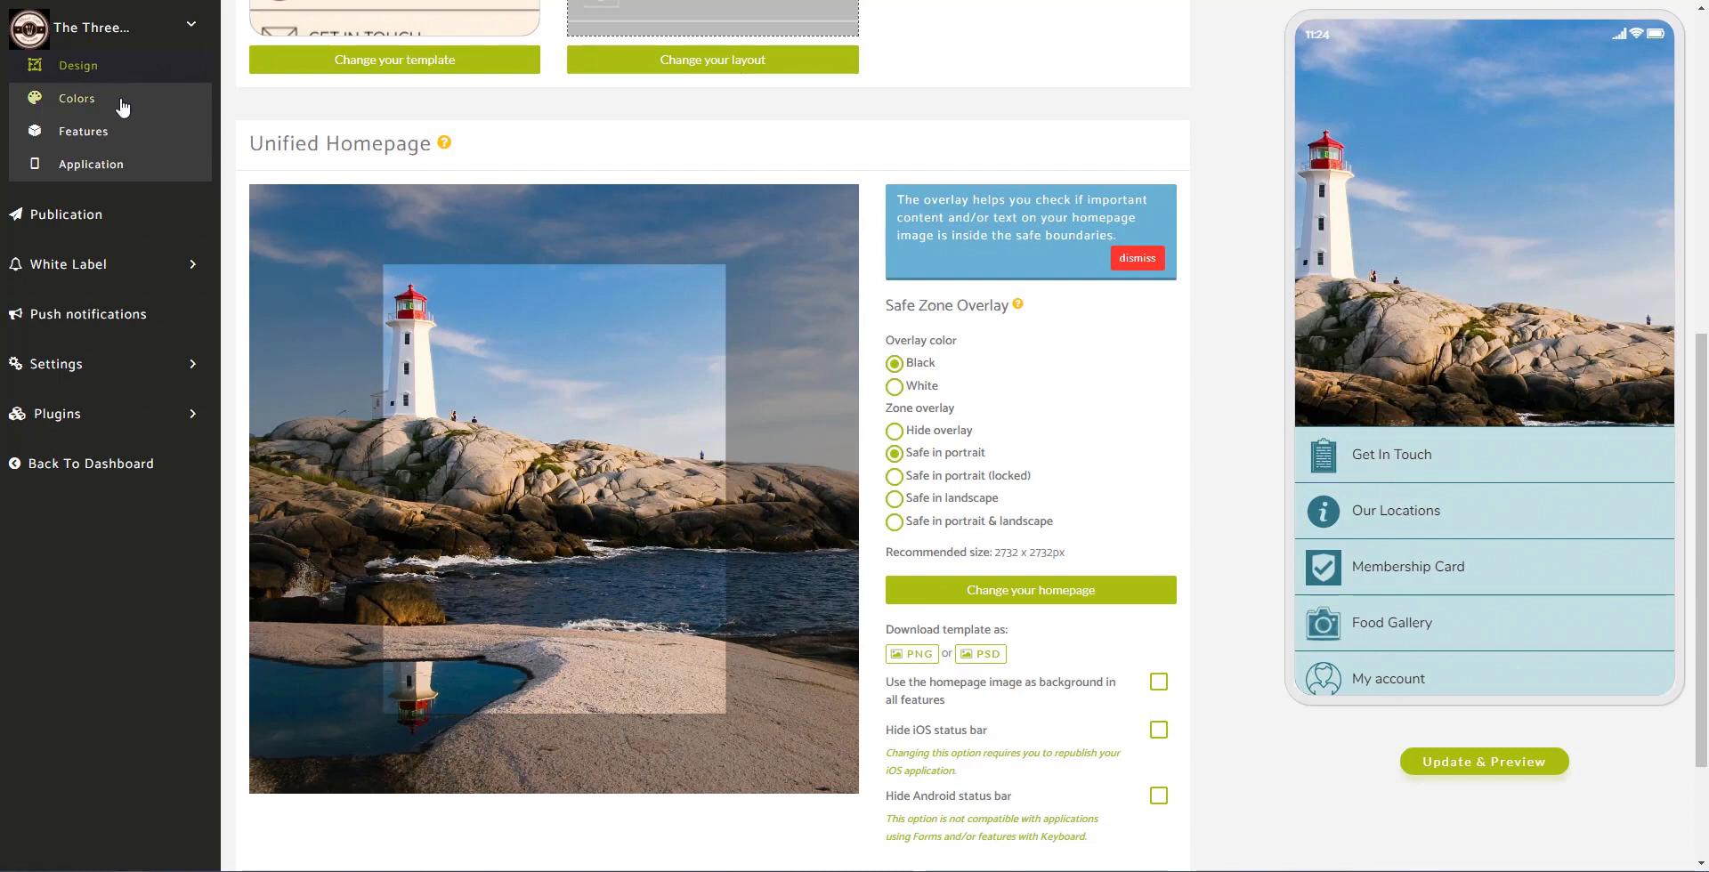
Step: Open the Colors page and expand the Homepage, List, Card and Header sections
left_click(77, 100)
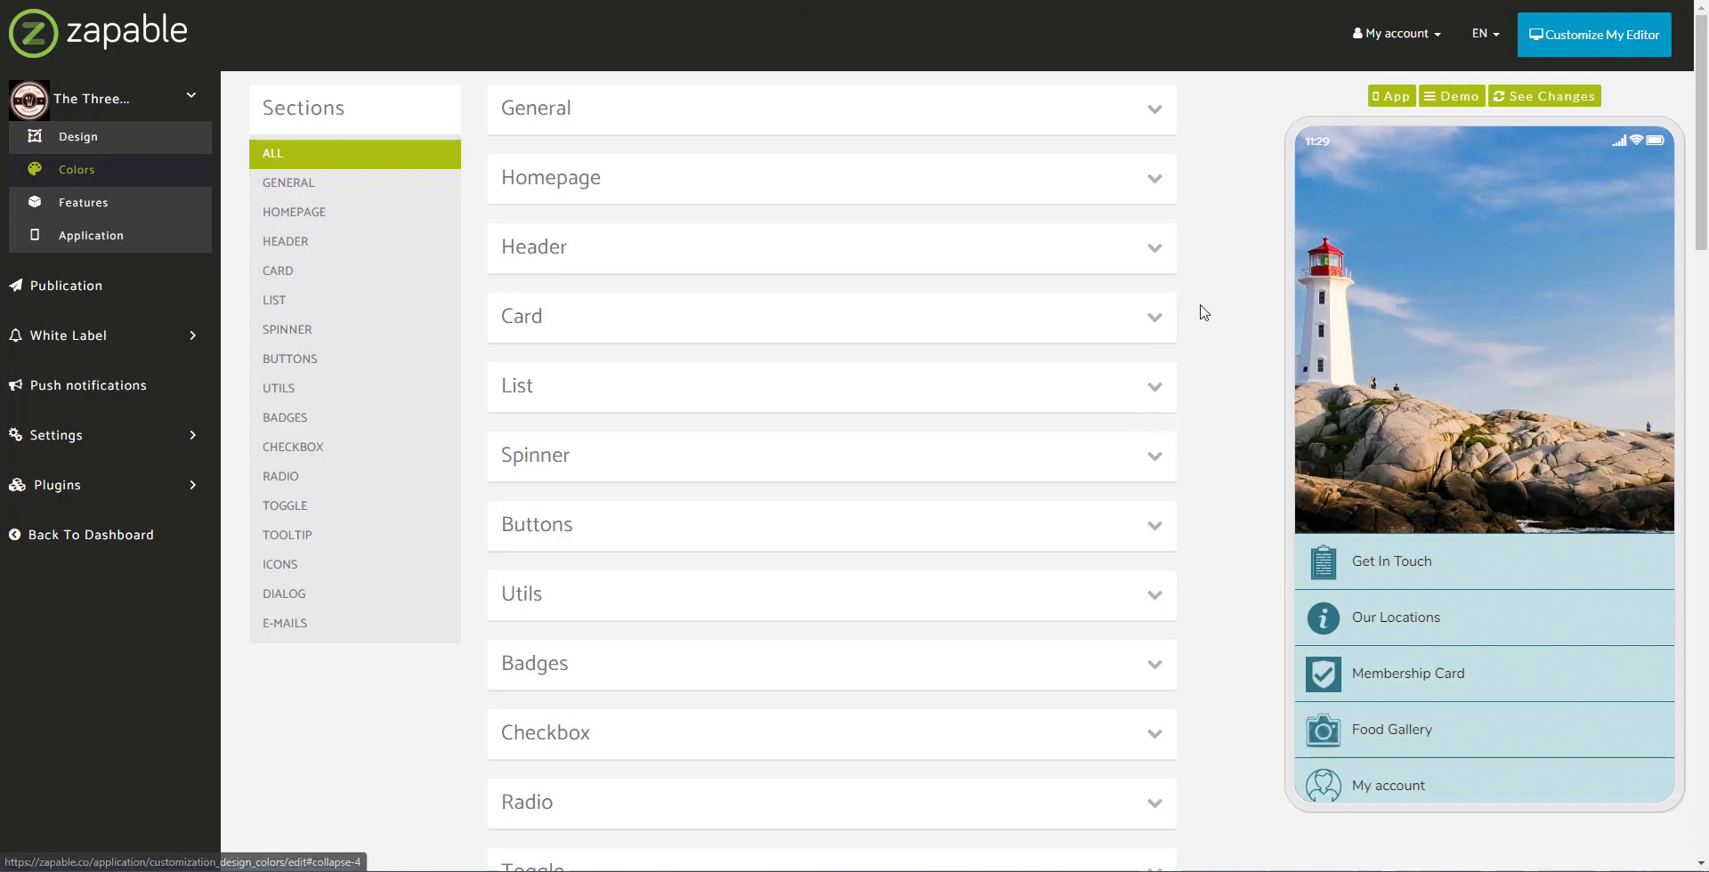
left_click(1154, 181)
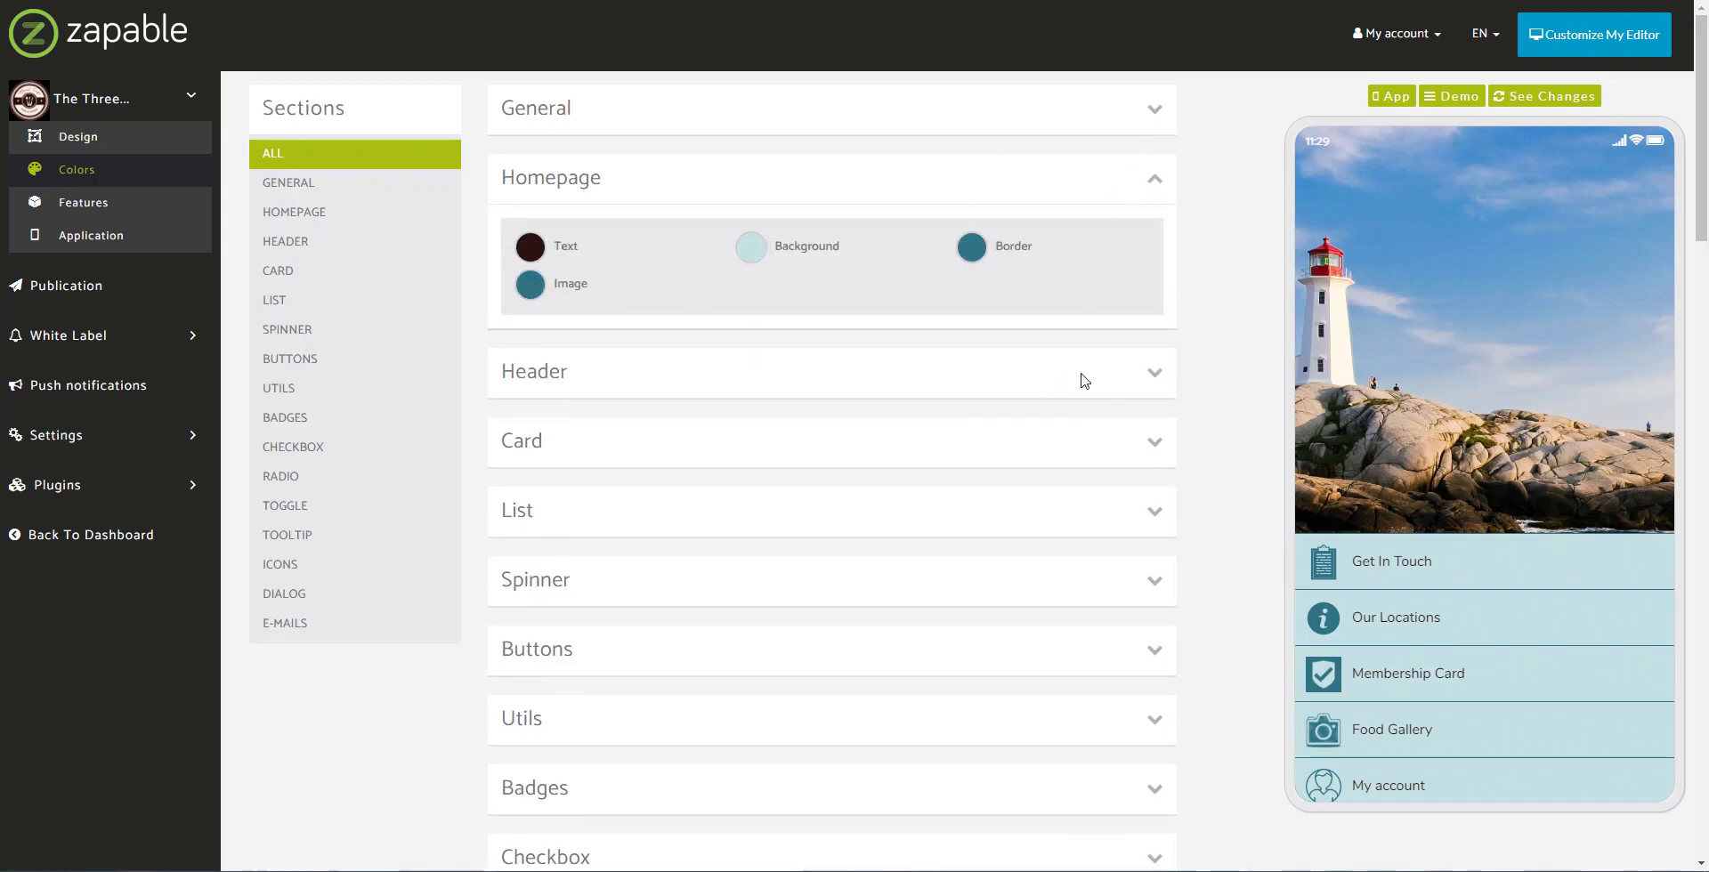
left_click(1155, 523)
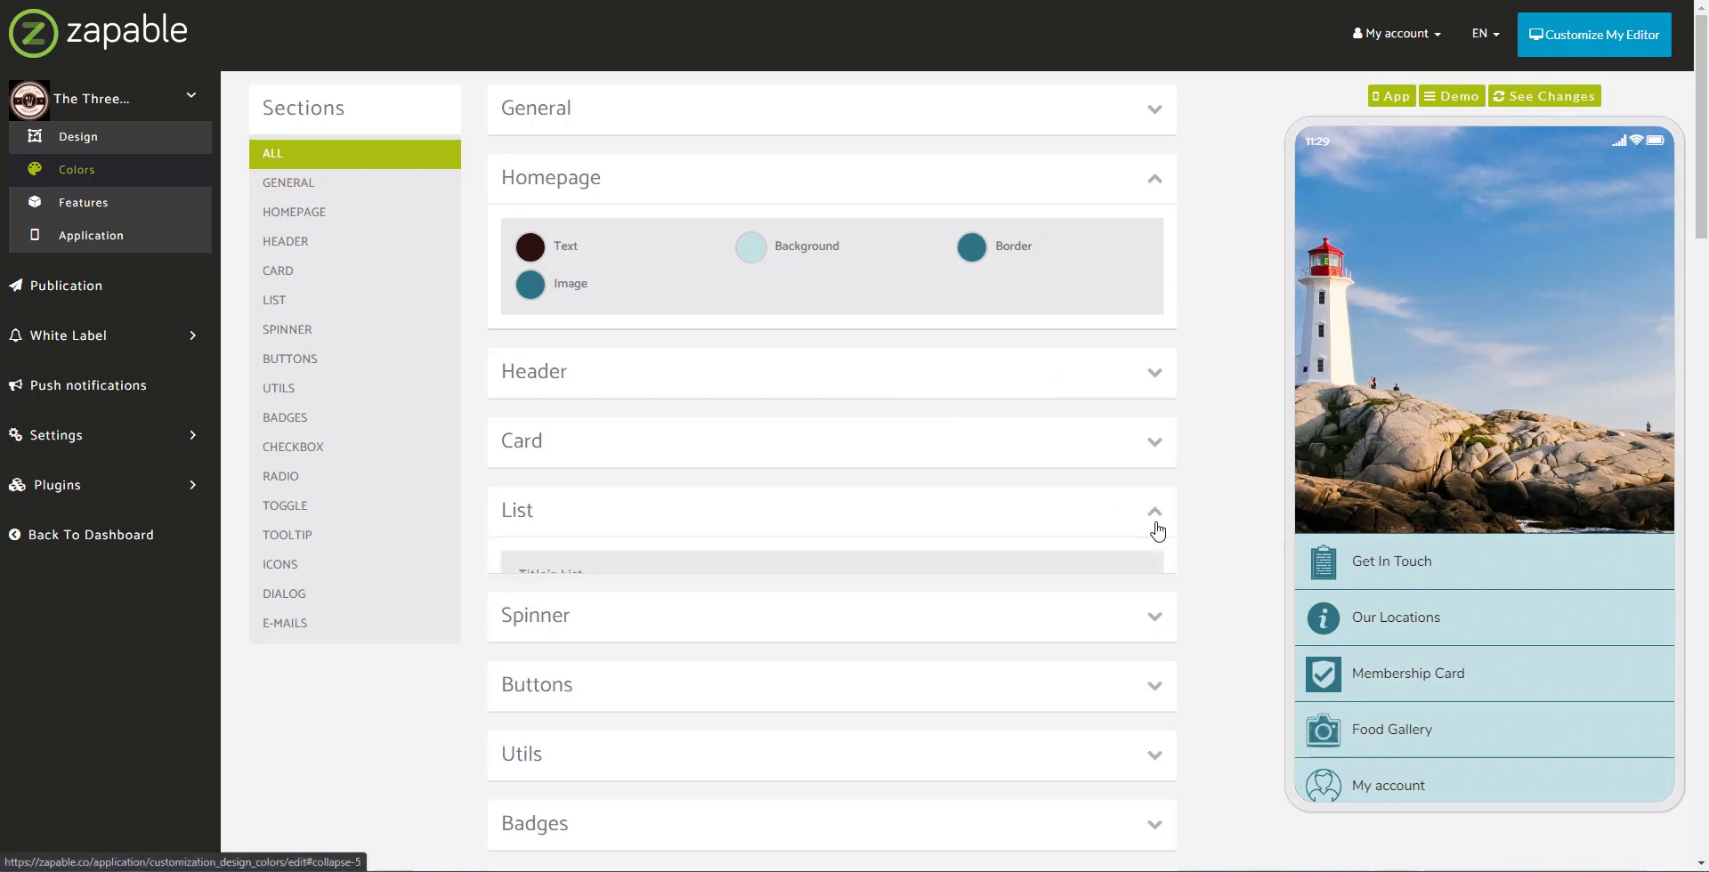
left_click(1154, 441)
left_click(1151, 375)
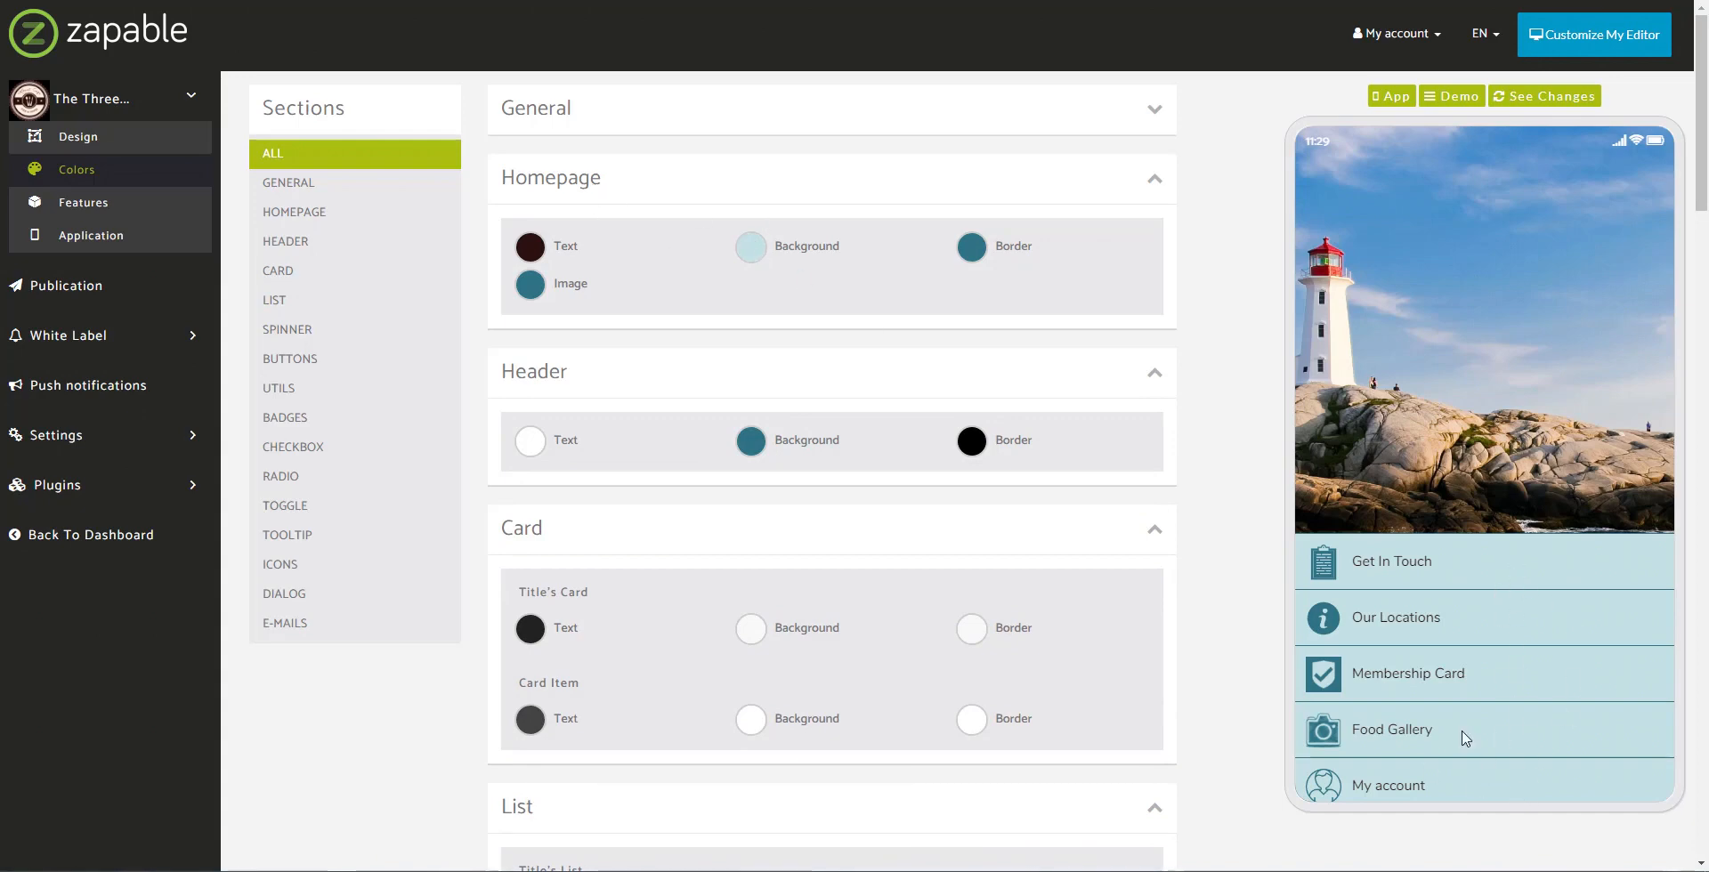
Step: Adjust the Homepage Background colour to light aqua rgba(179, 227, 230)
left_click(750, 246)
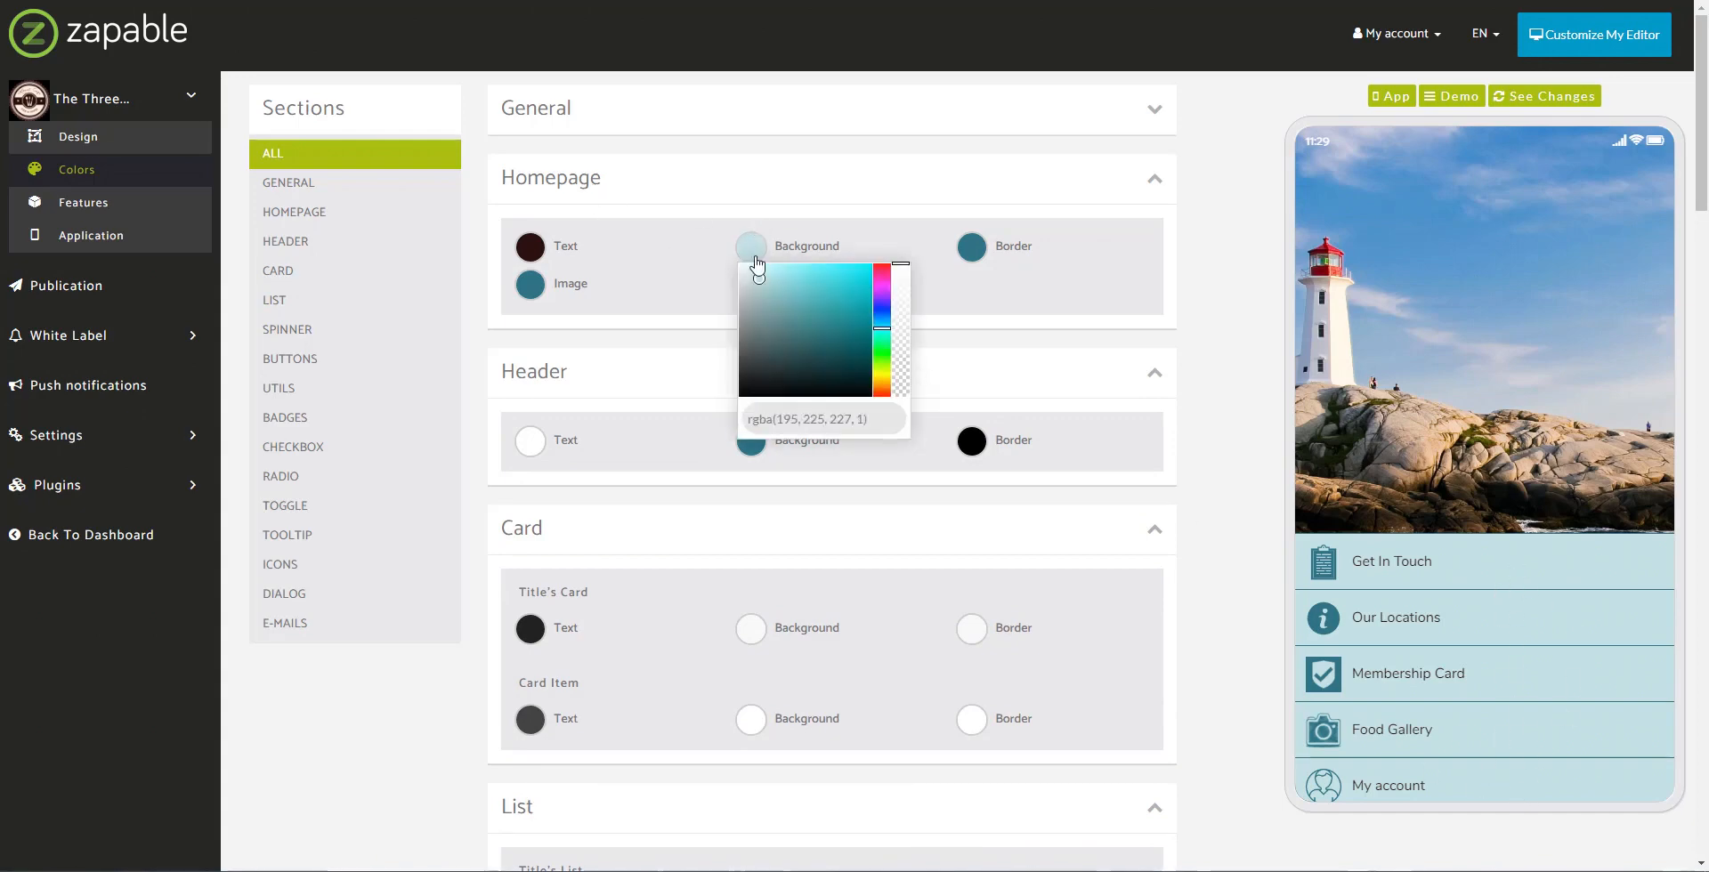
mouse_move(761, 279)
left_mouse_down()
mouse_move(793, 310)
mouse_move(776, 291)
left_mouse_up()
left_click_drag(769, 281, 759, 274)
left_click(1206, 340)
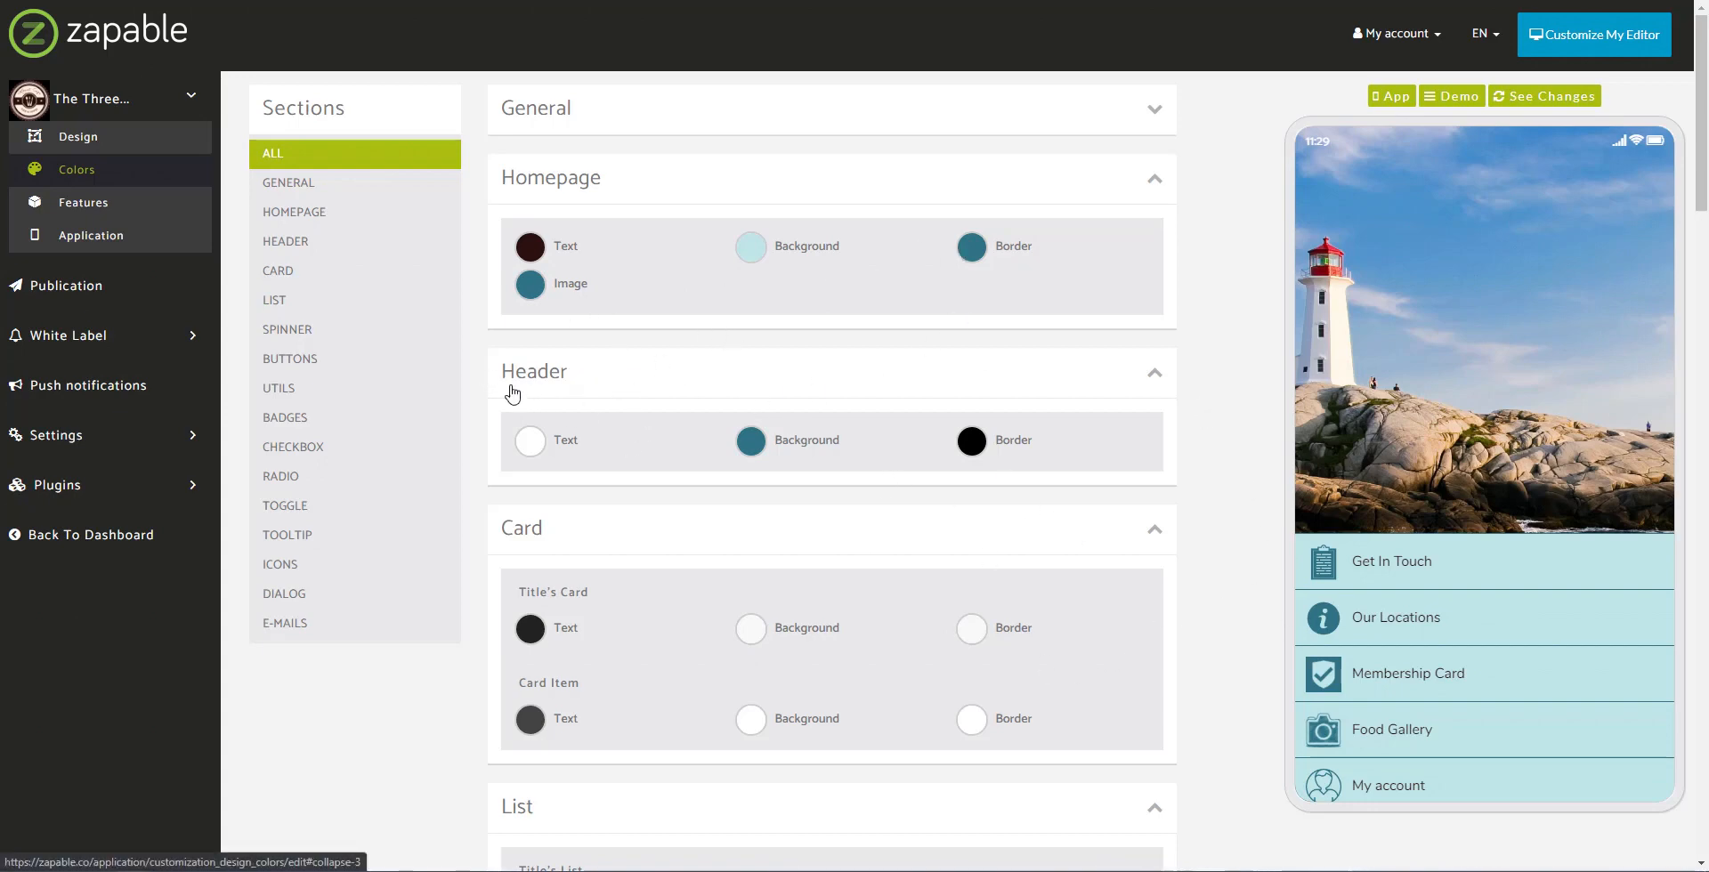
Step: Preview the Get In Touch page in the phone, then return to the home screen
left_click(1369, 571)
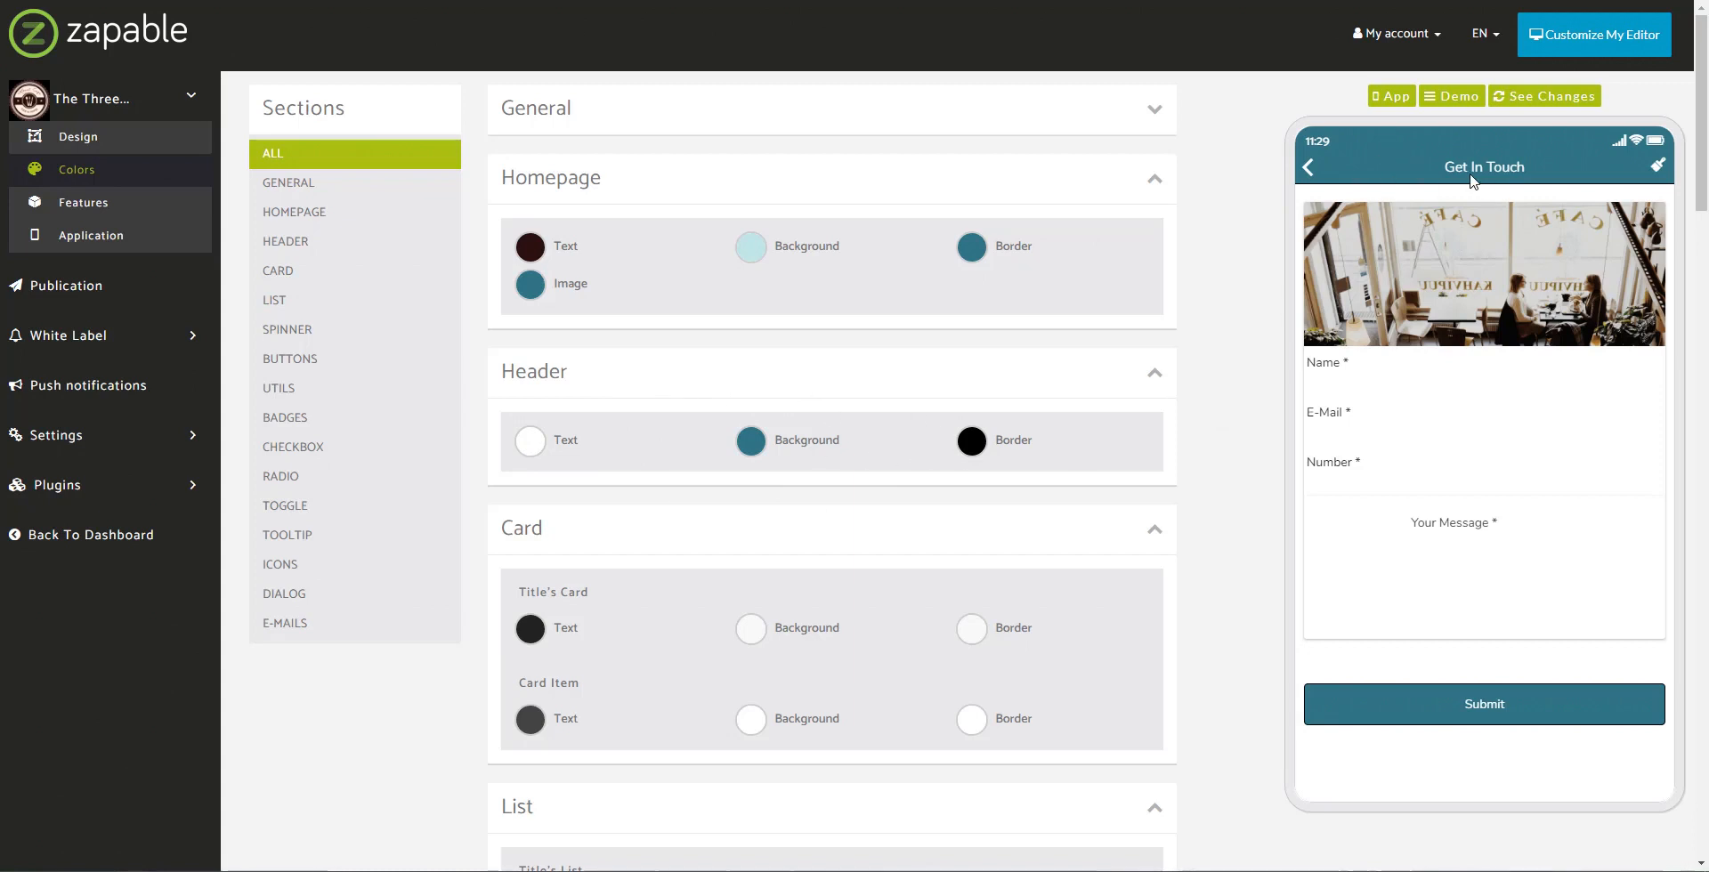
left_click(1308, 168)
scroll(703, 445, "down", 2)
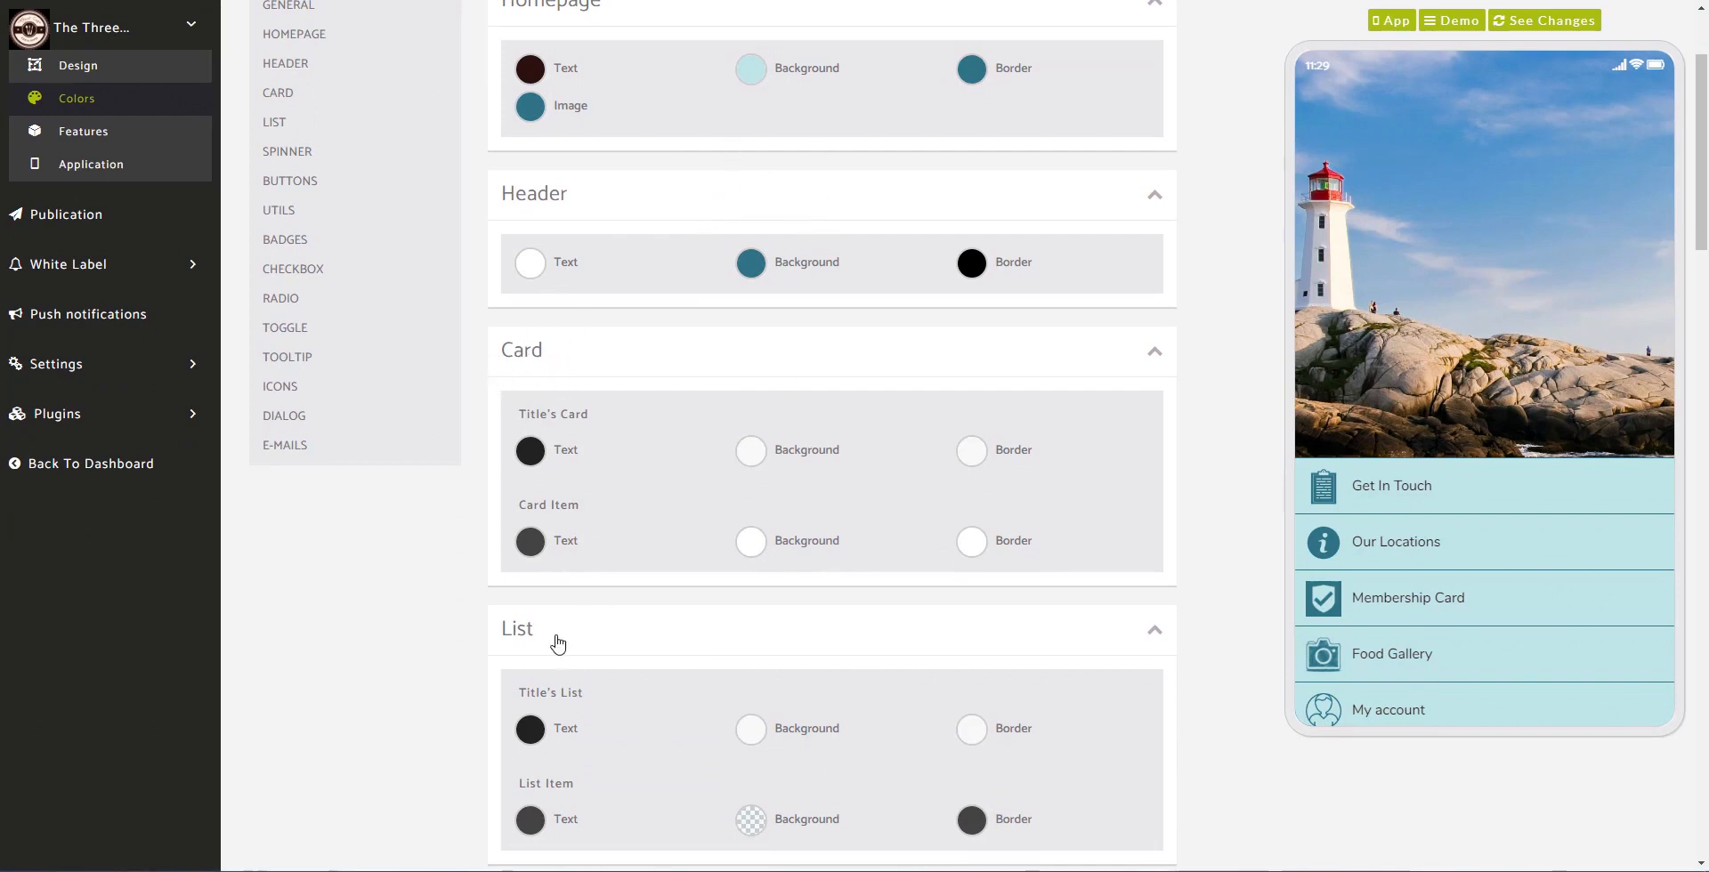
scroll(595, 675, "down", 5)
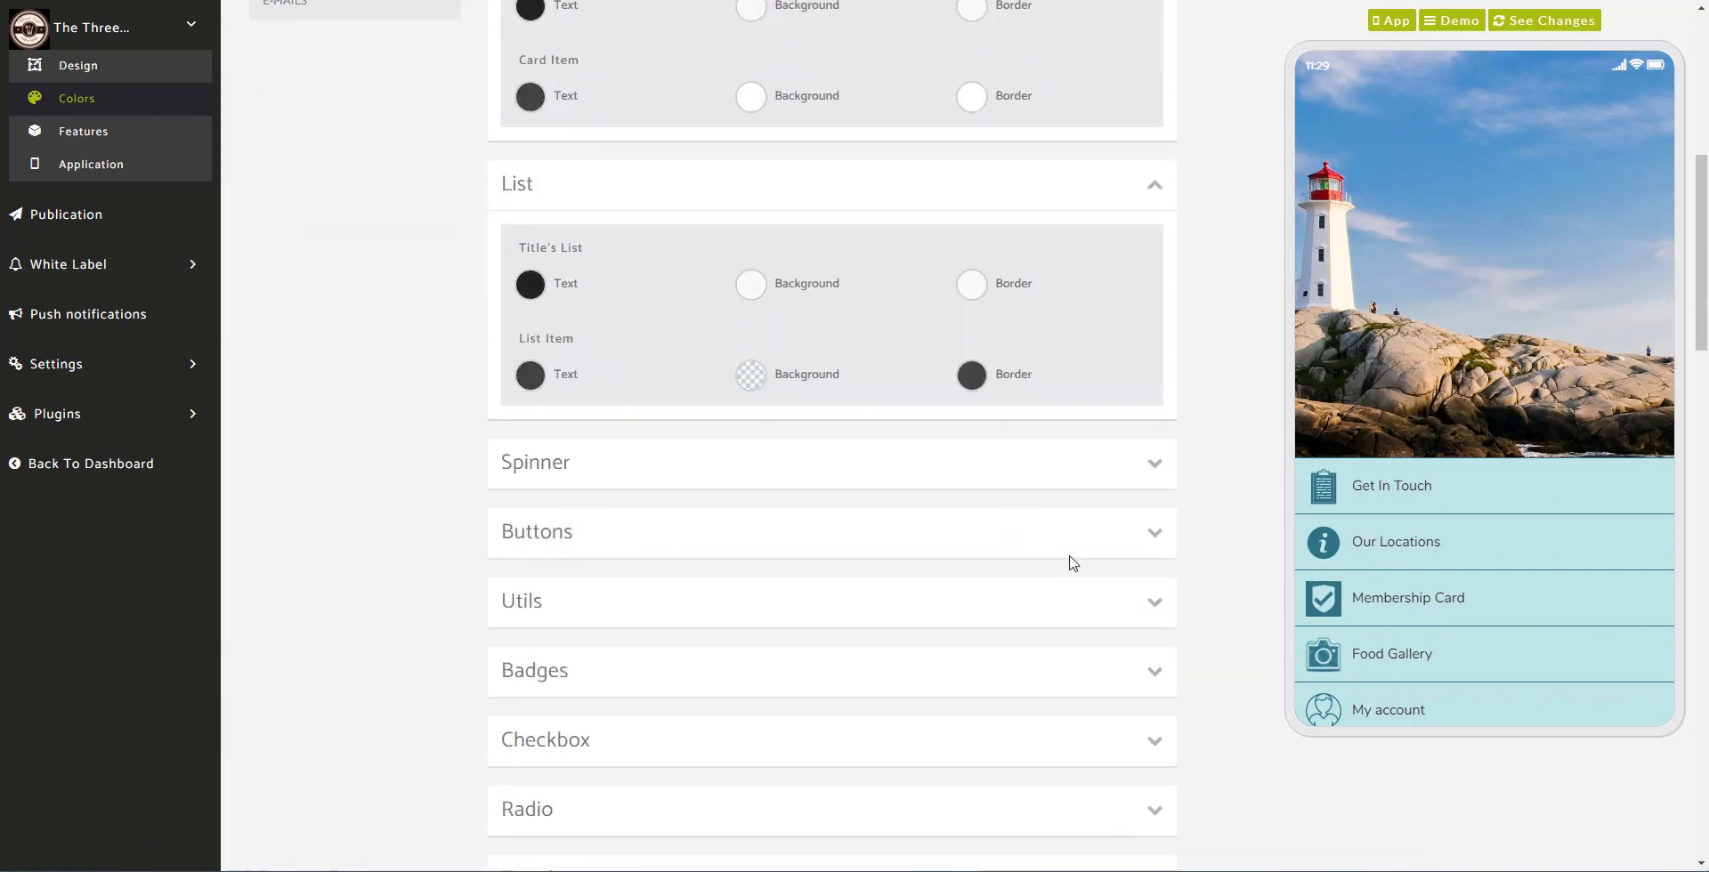
Step: Expand the Buttons colours, recheck Get In Touch in the preview, then return to Features
left_click(1125, 540)
scroll(949, 547, "down", 5)
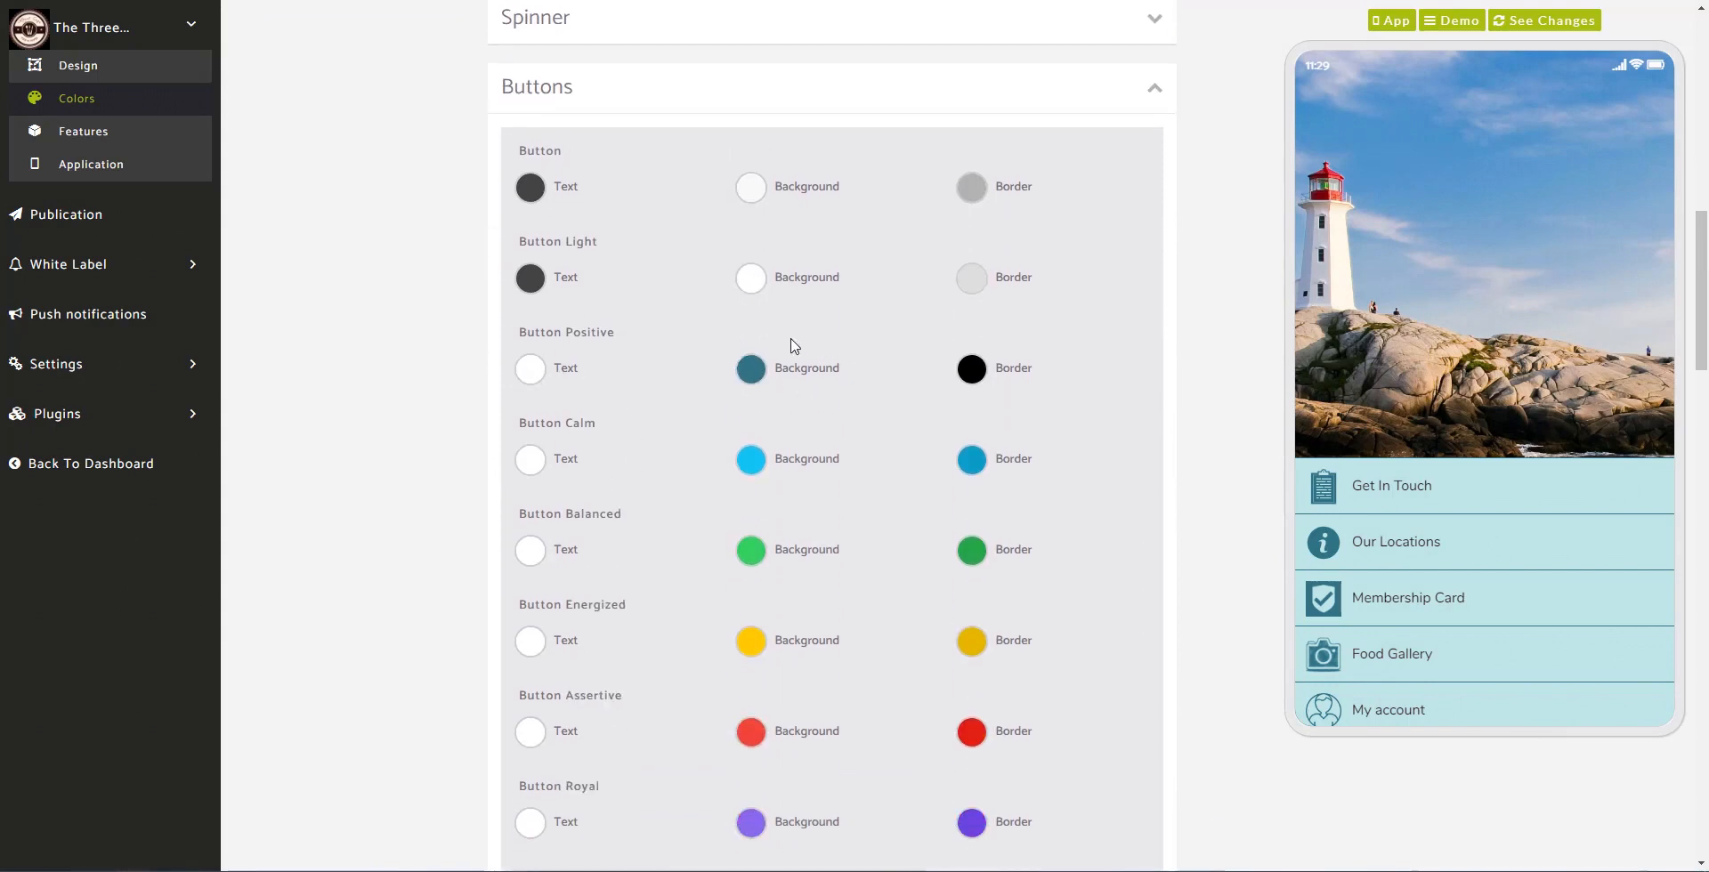
left_click(1367, 492)
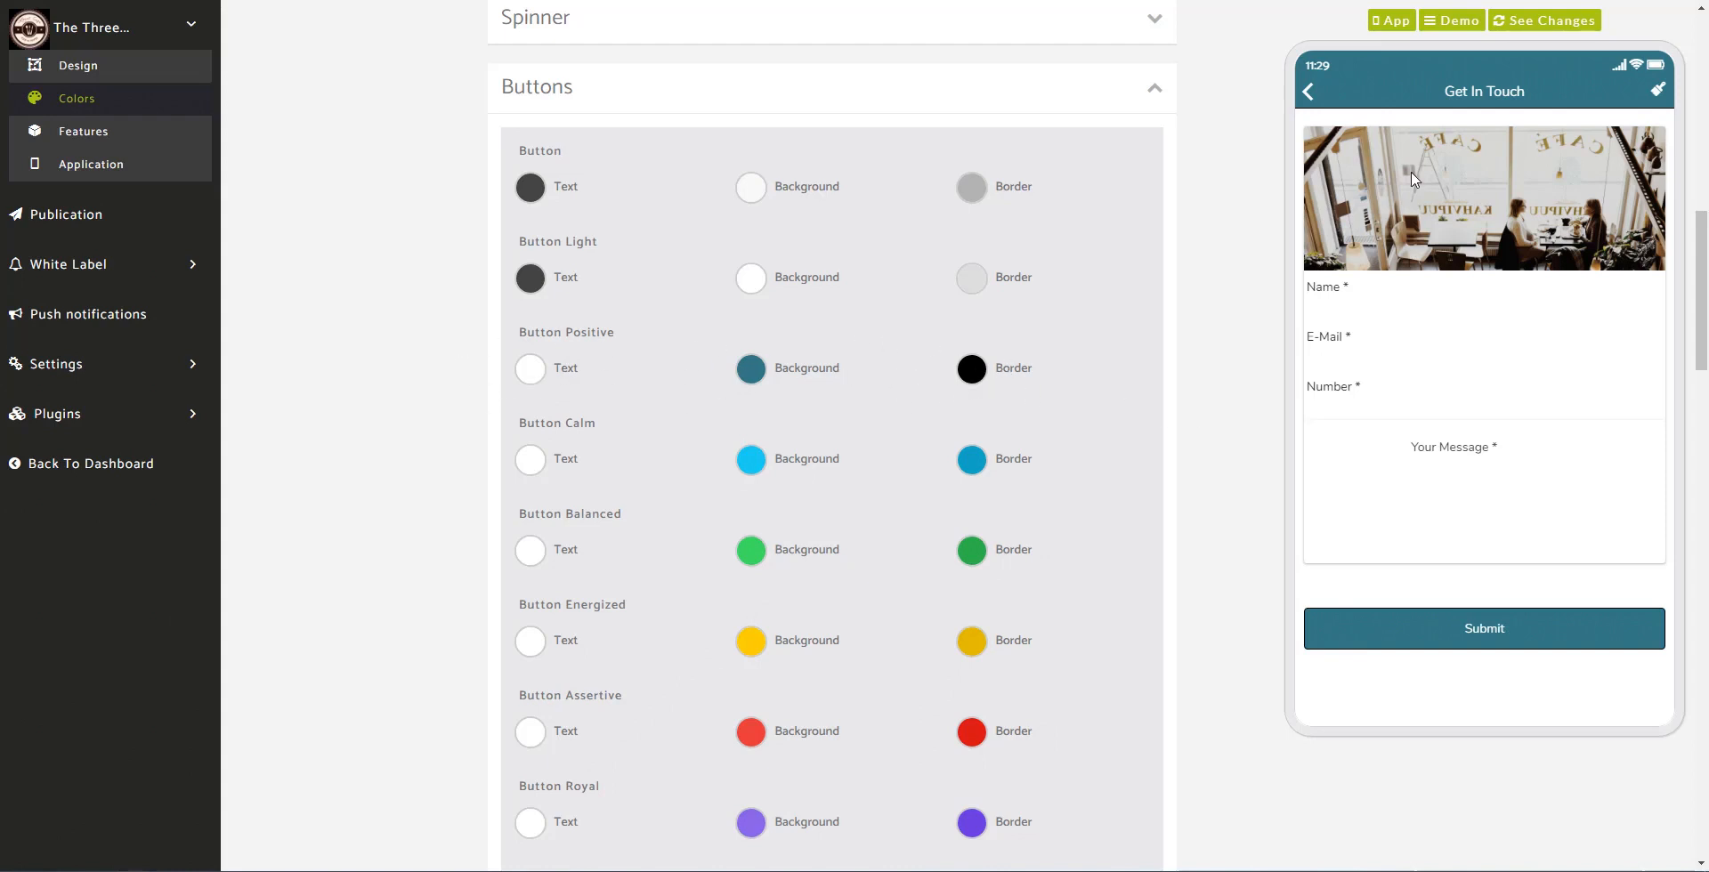
left_click(1308, 92)
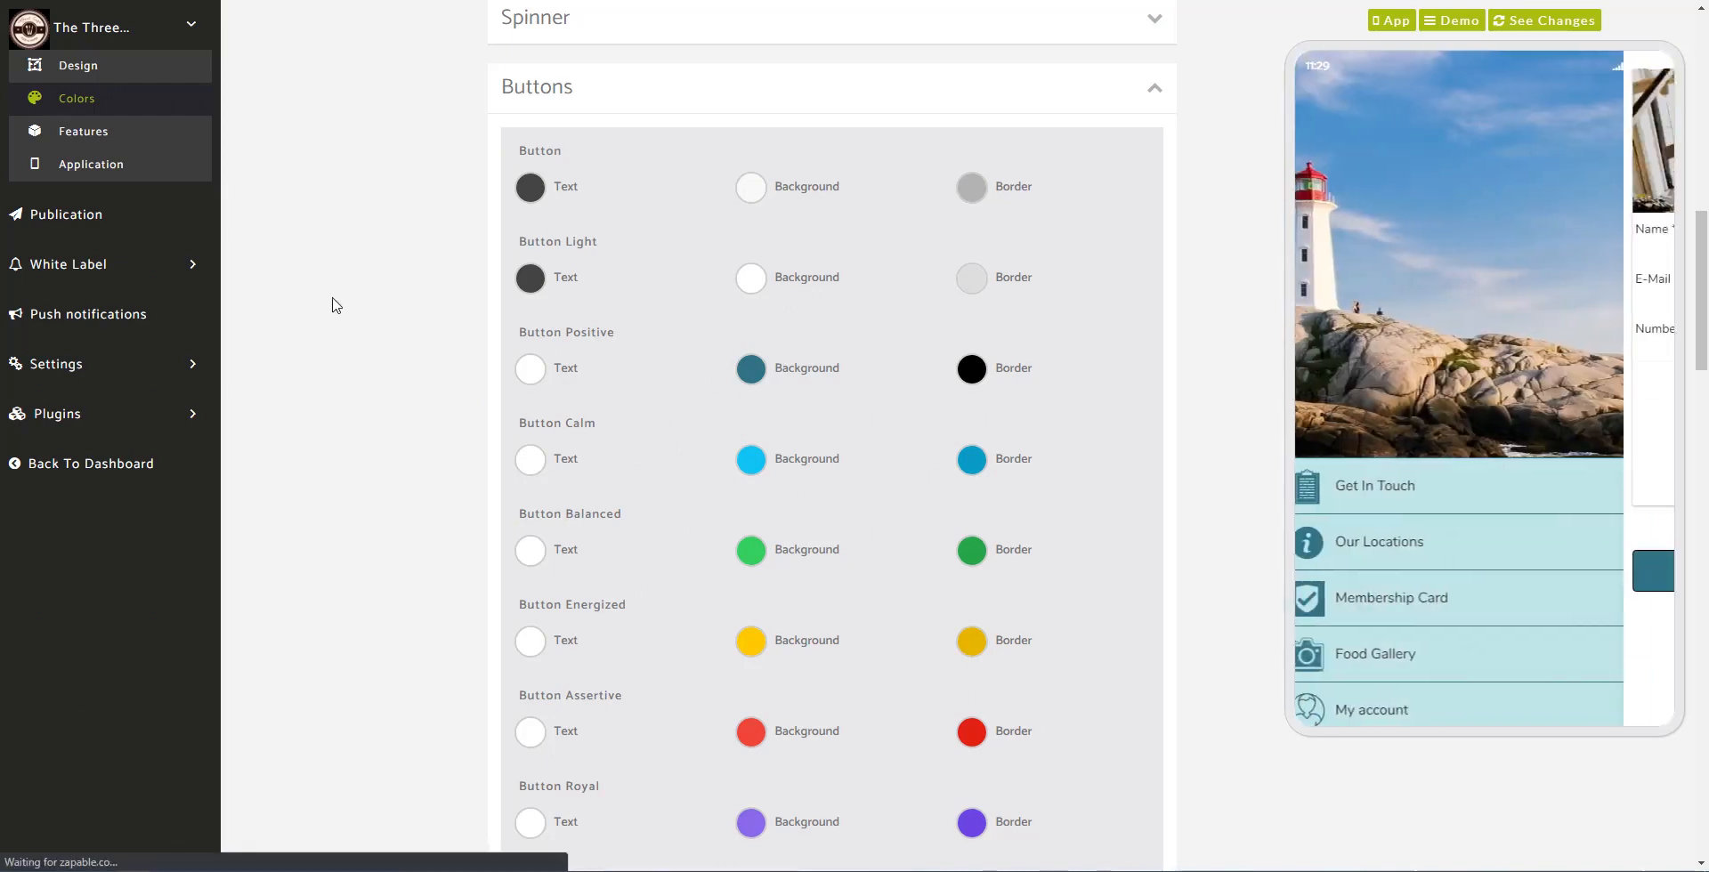
scroll(331, 306, "up", 2)
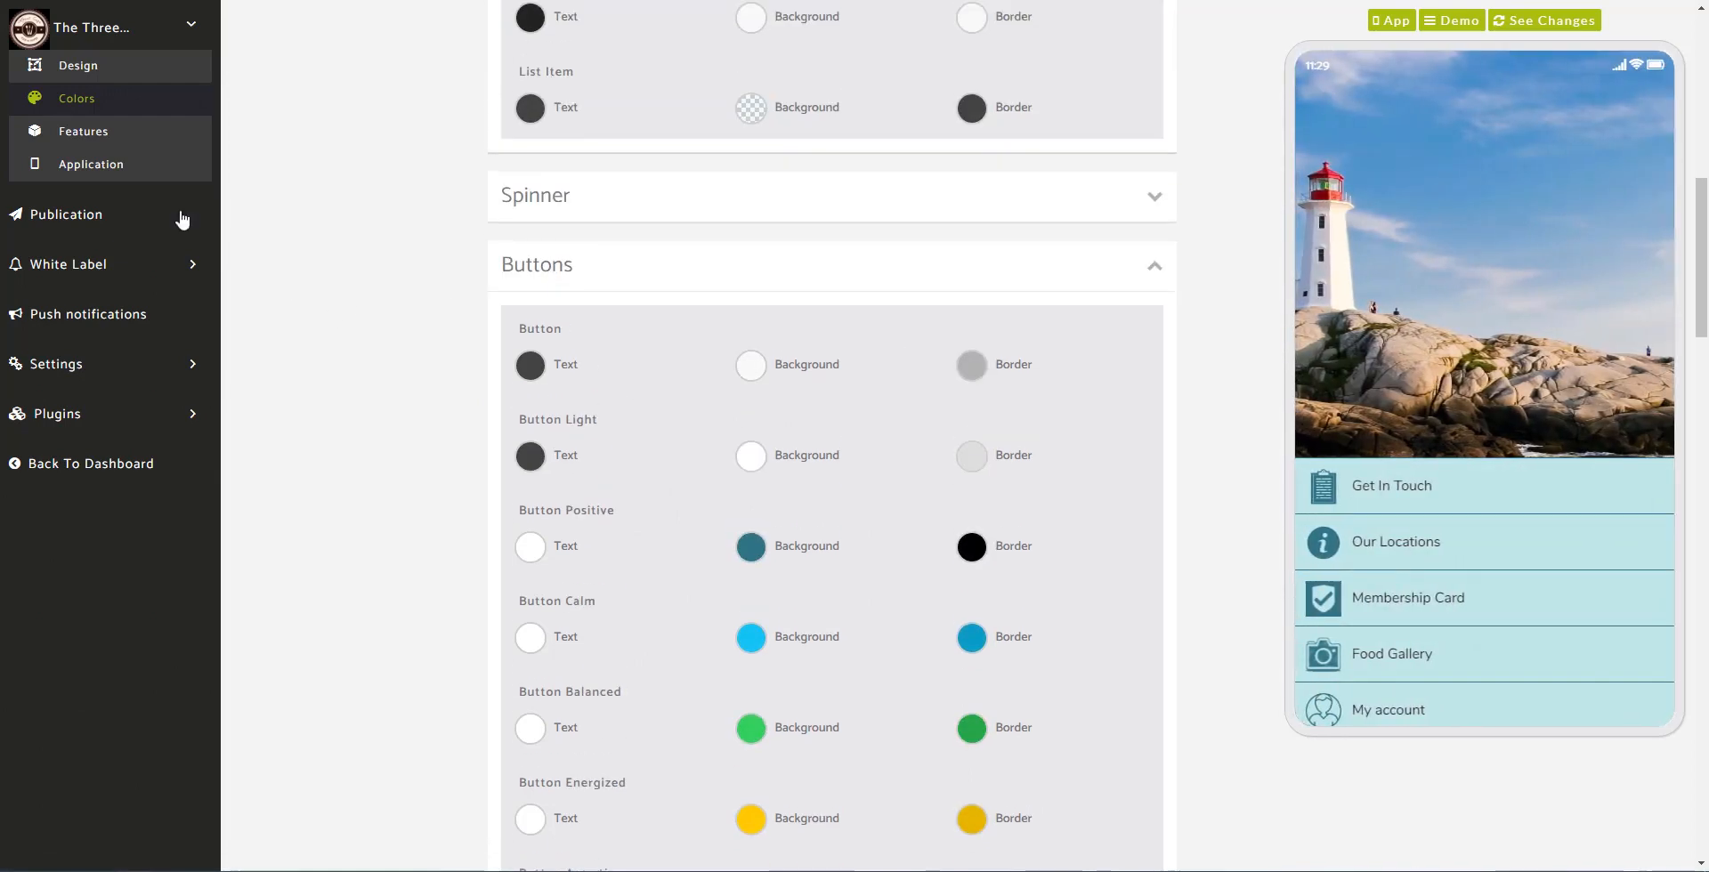
left_click(134, 162)
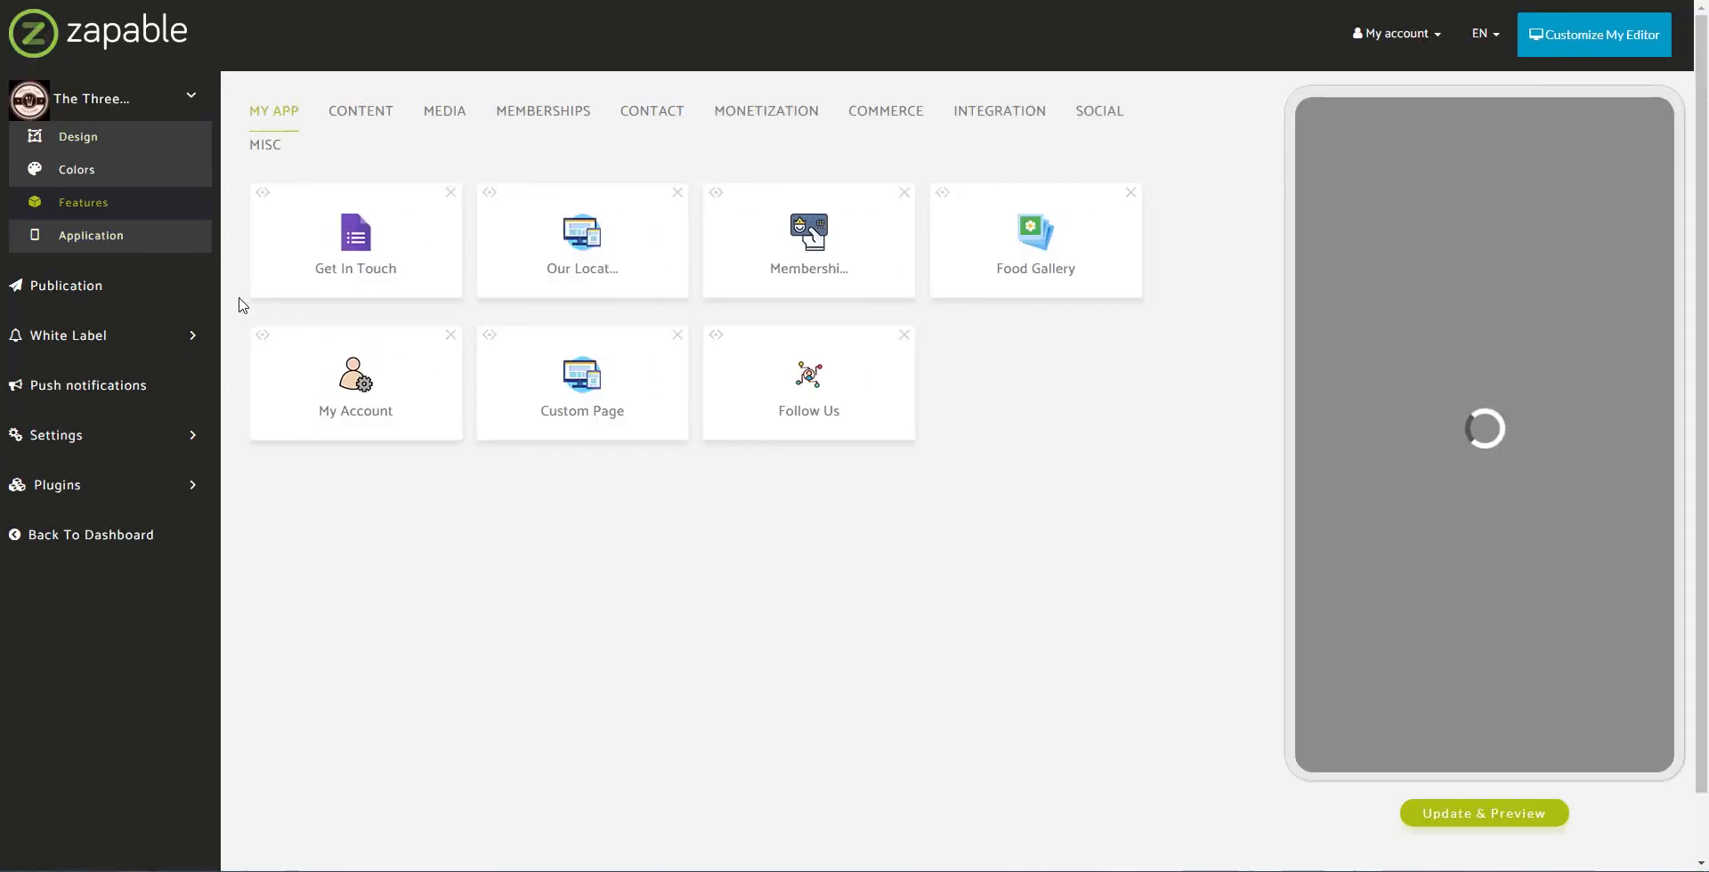
Step: Open the Get In Touch feature and commit its title as 'Get In Touch'
left_click(364, 240)
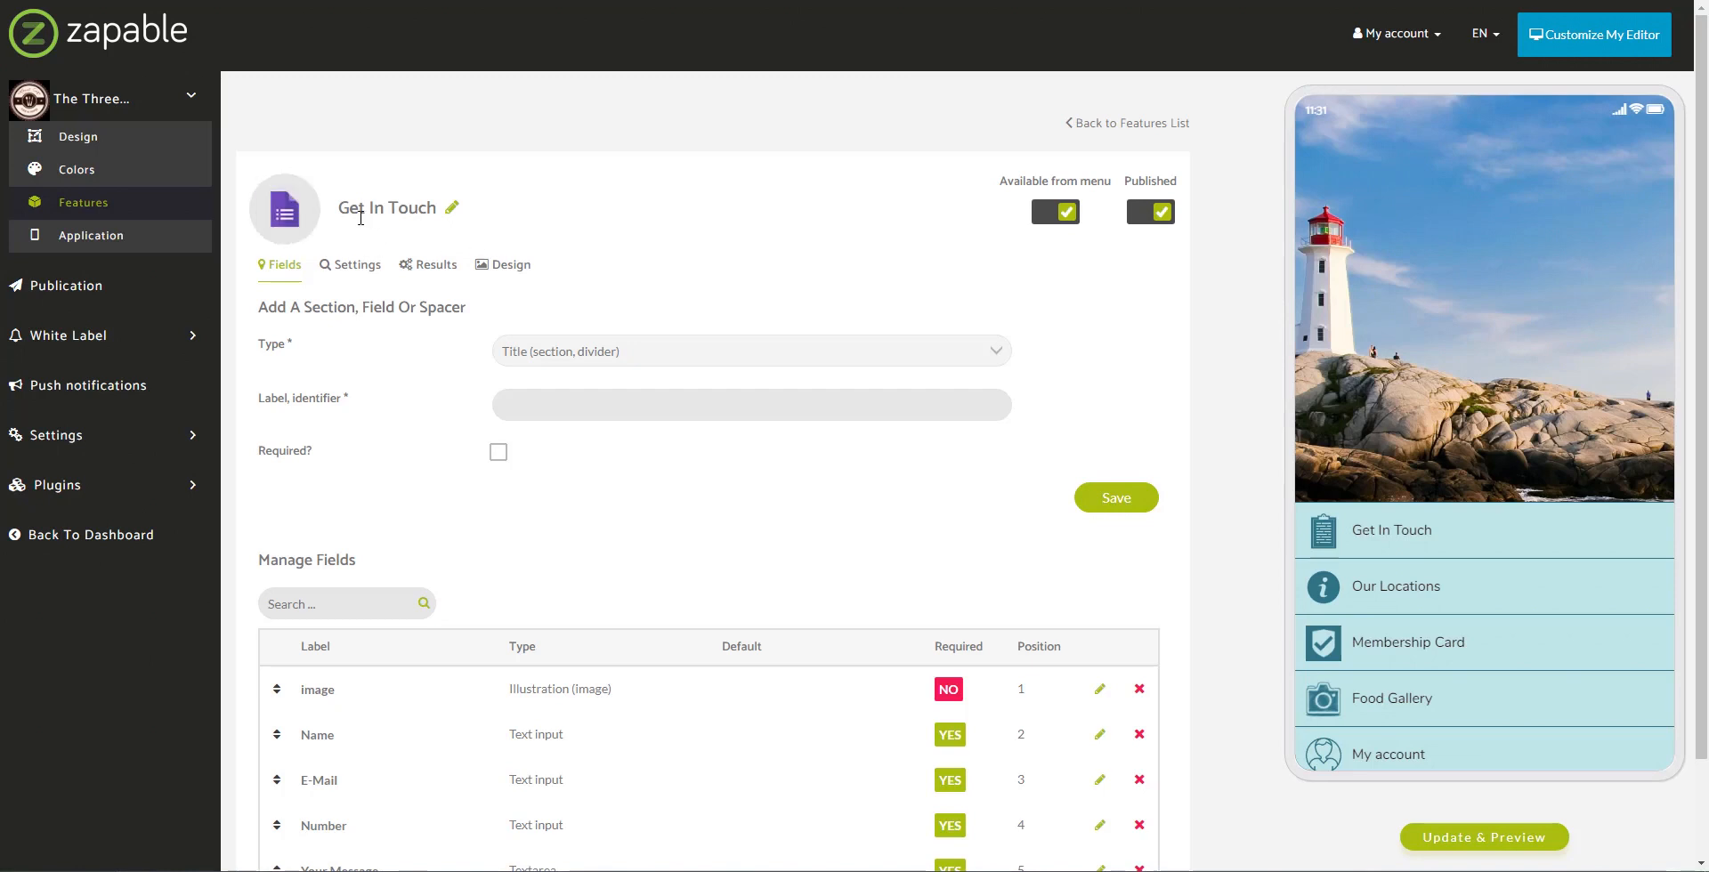
left_click_drag(345, 214, 445, 217)
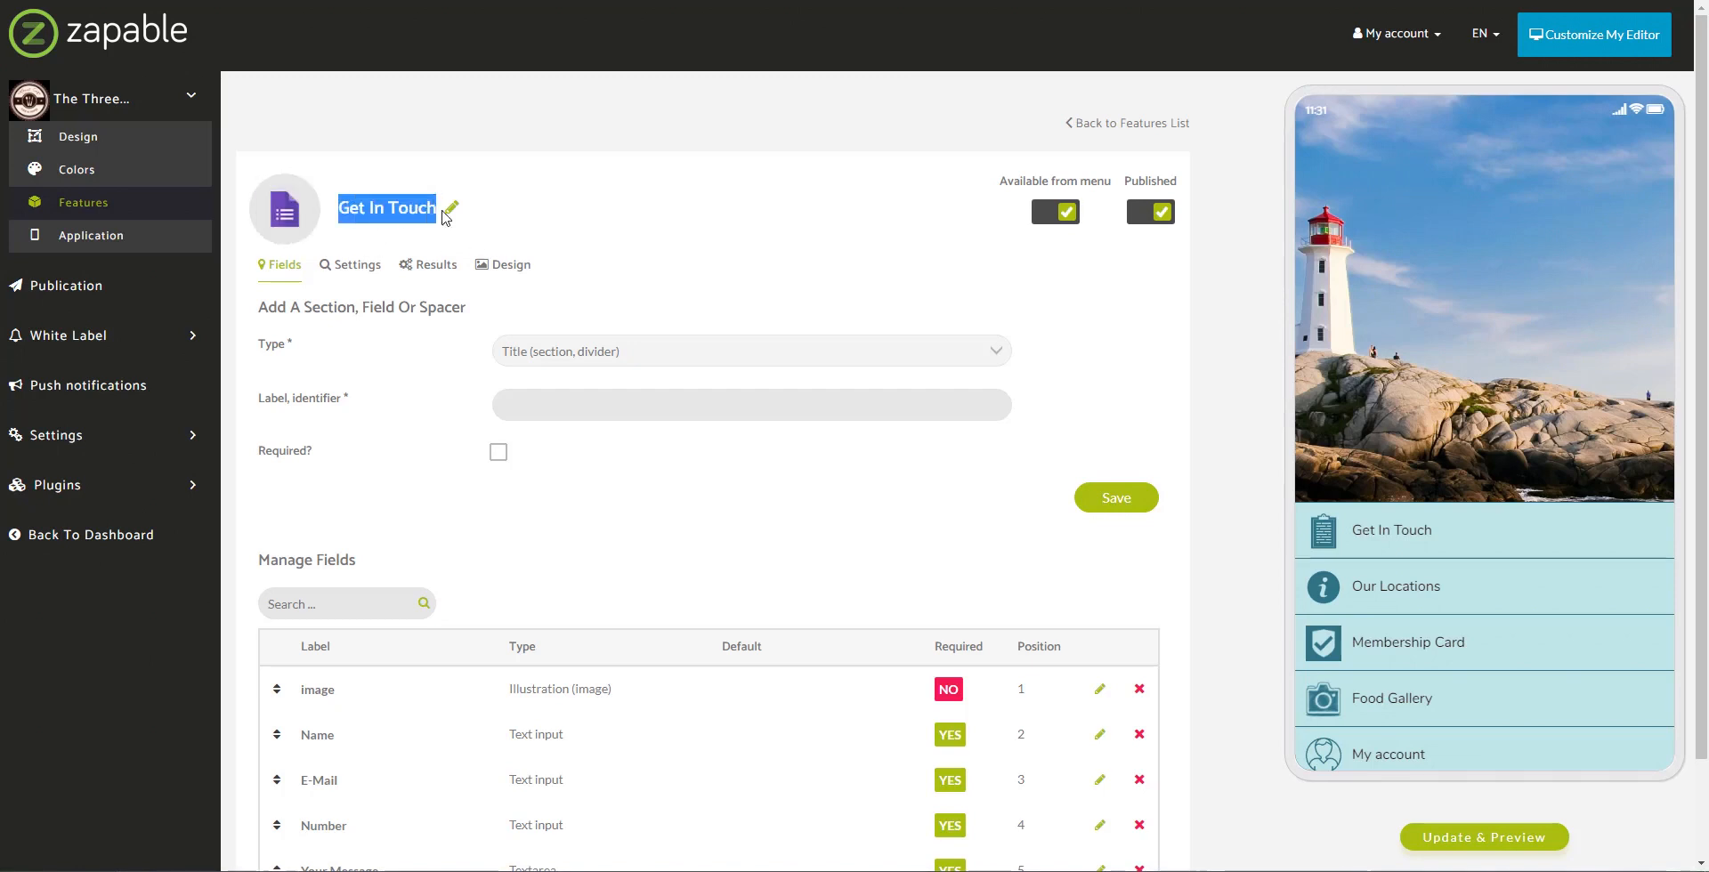
left_click(529, 230)
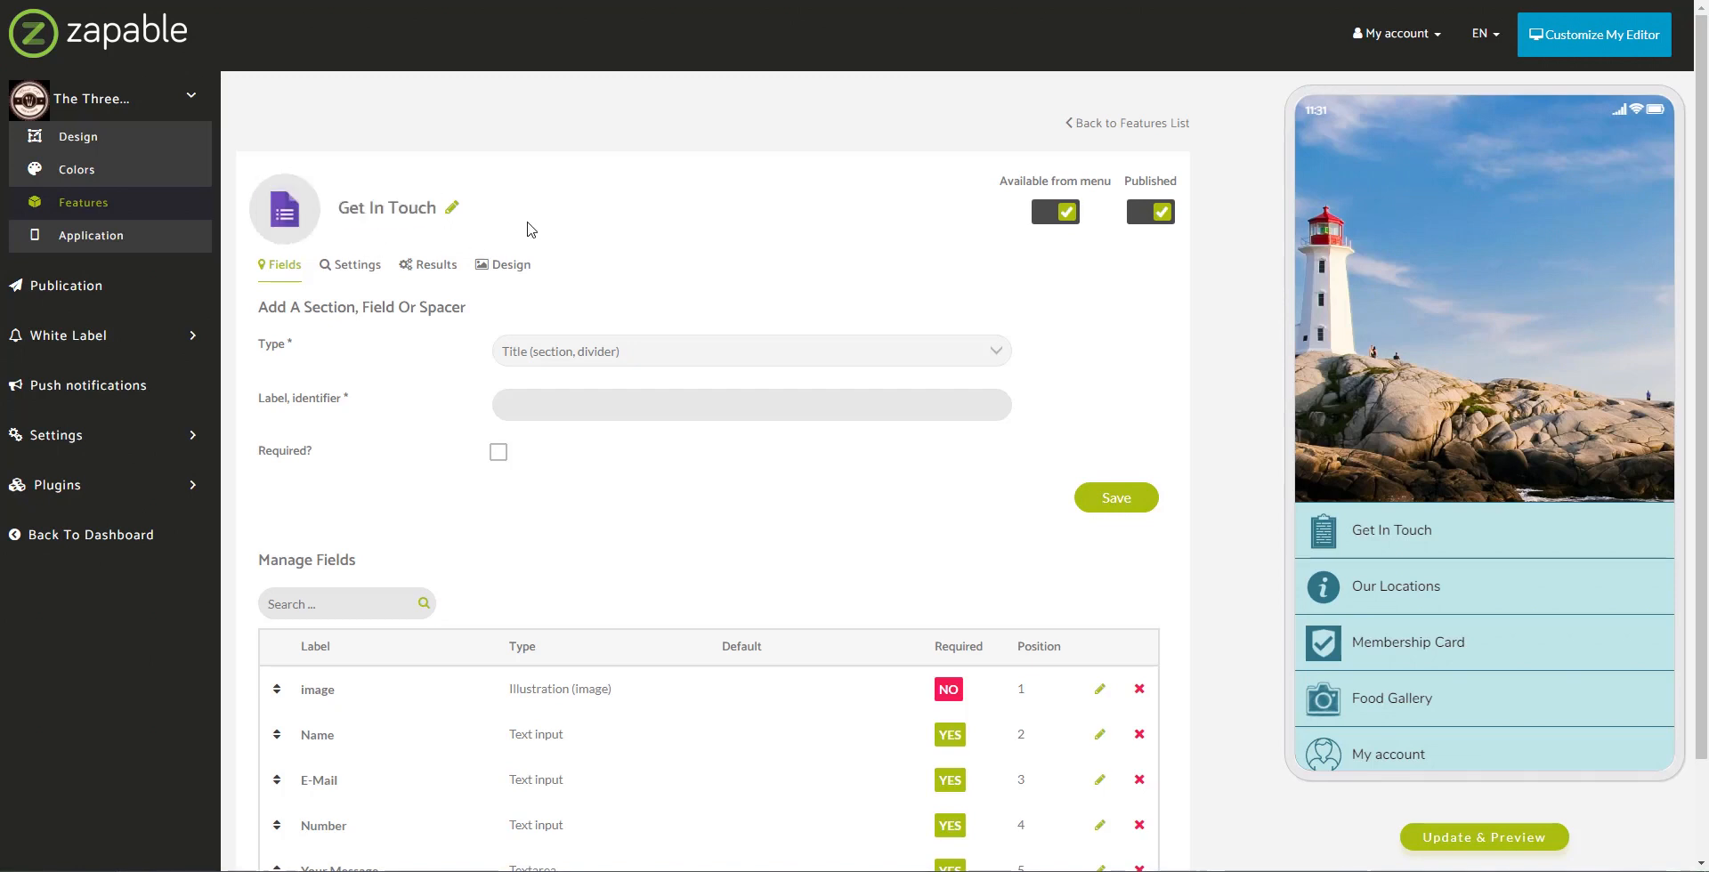
left_click(452, 207)
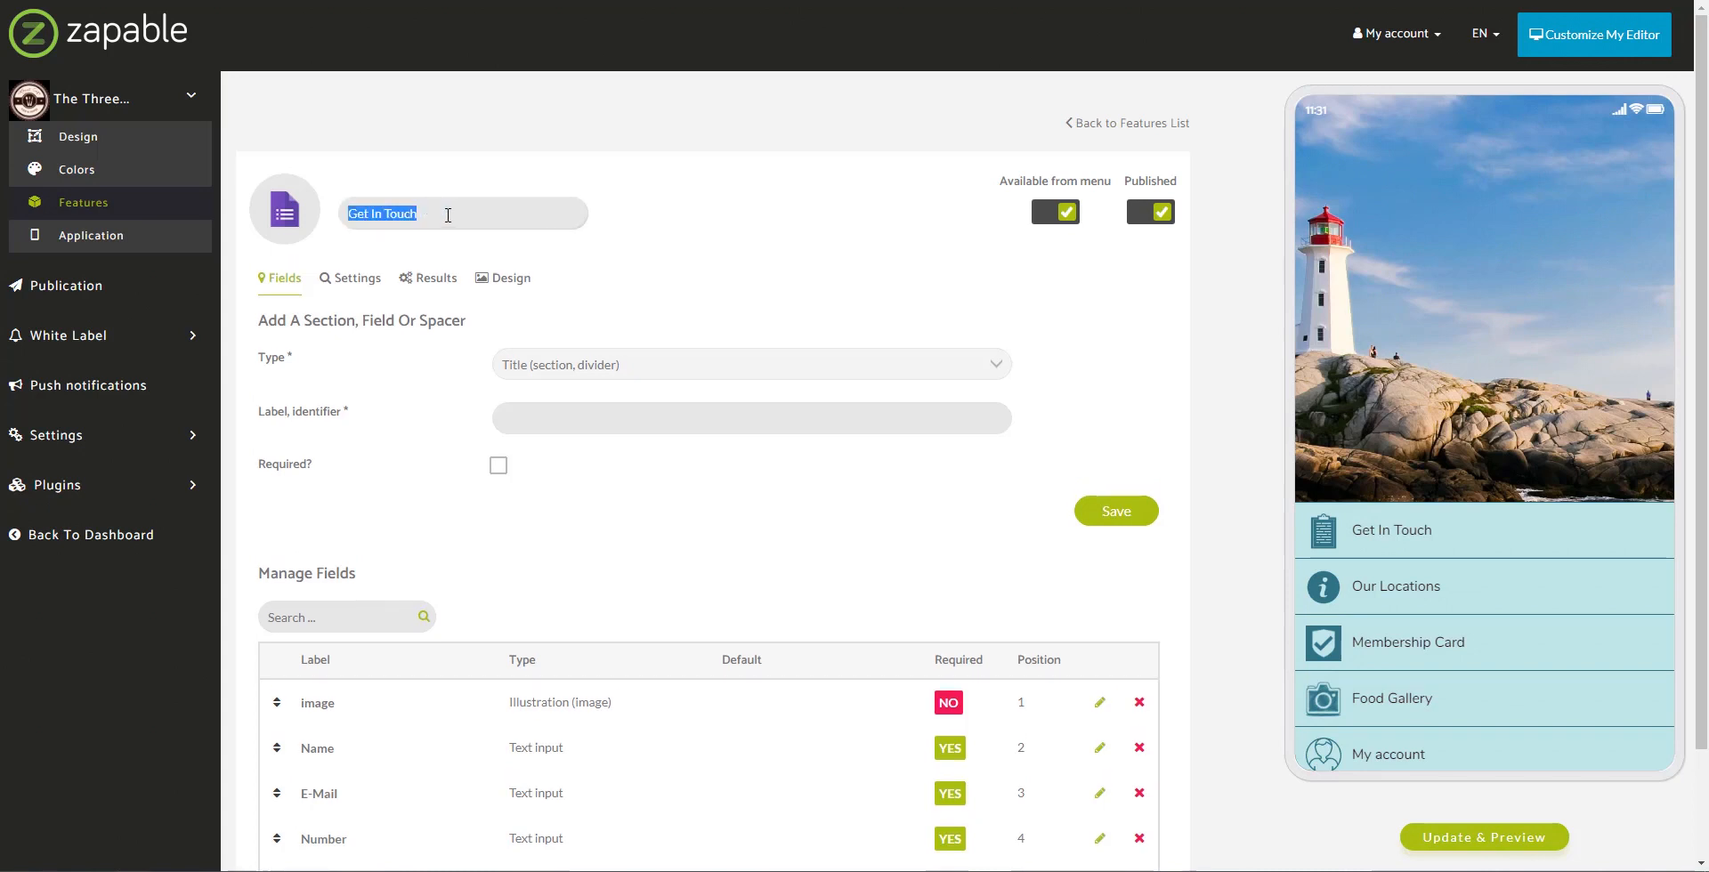
left_click(448, 214)
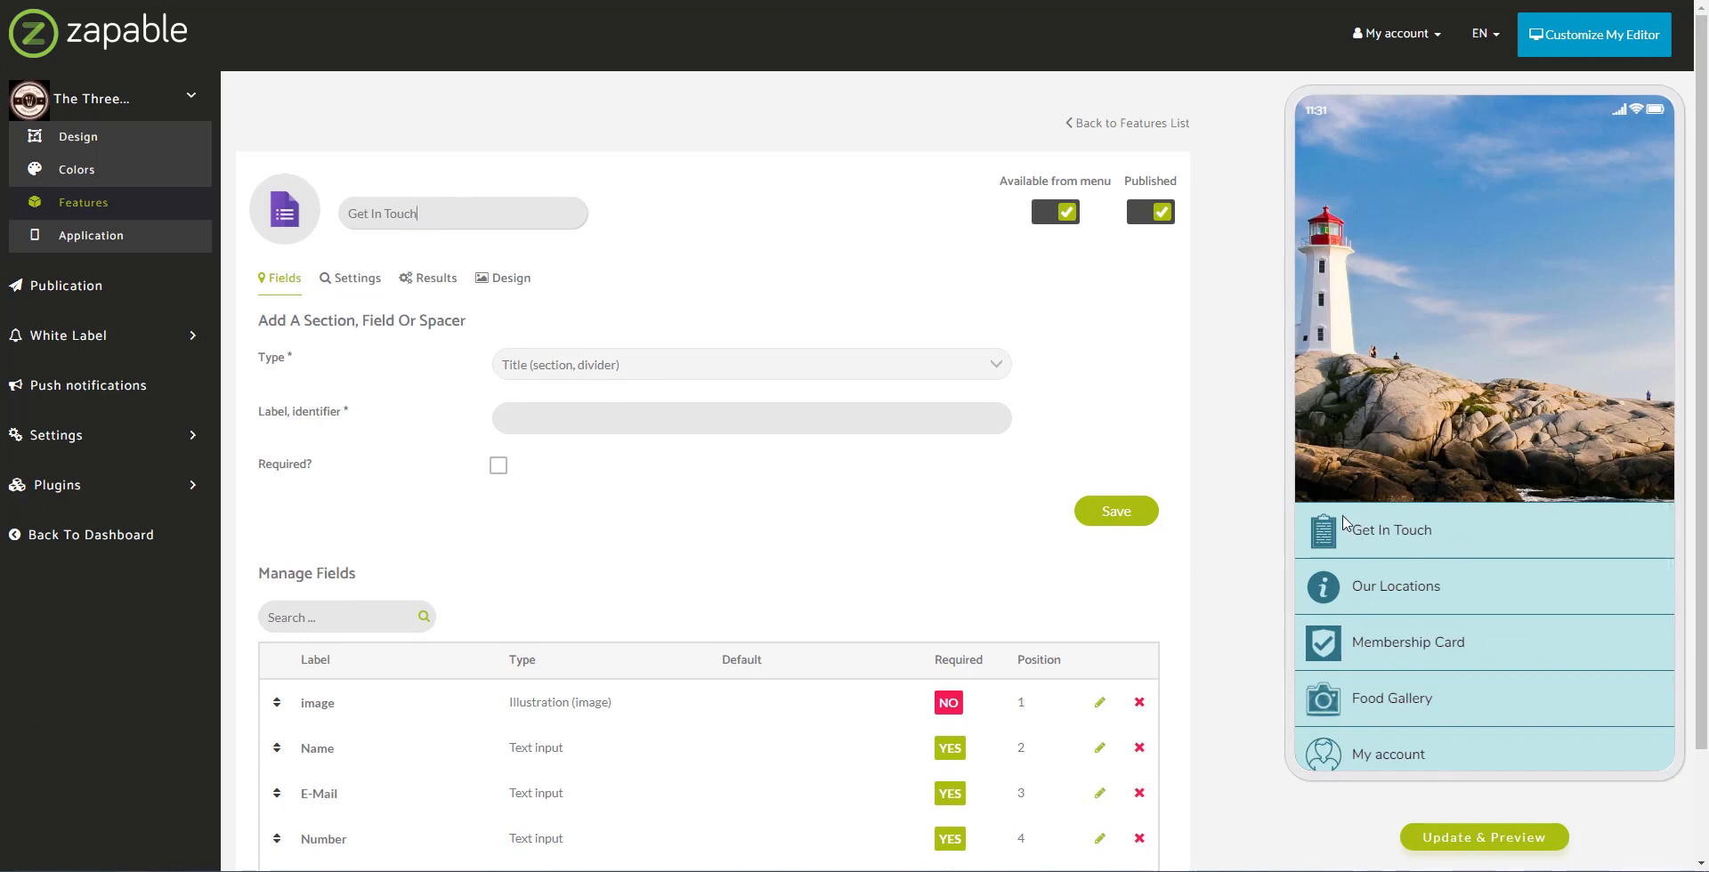
left_click(879, 274)
Step: Preview the Get In Touch form page and highlight Your Message's Textarea type
scroll(702, 324, "down", 2)
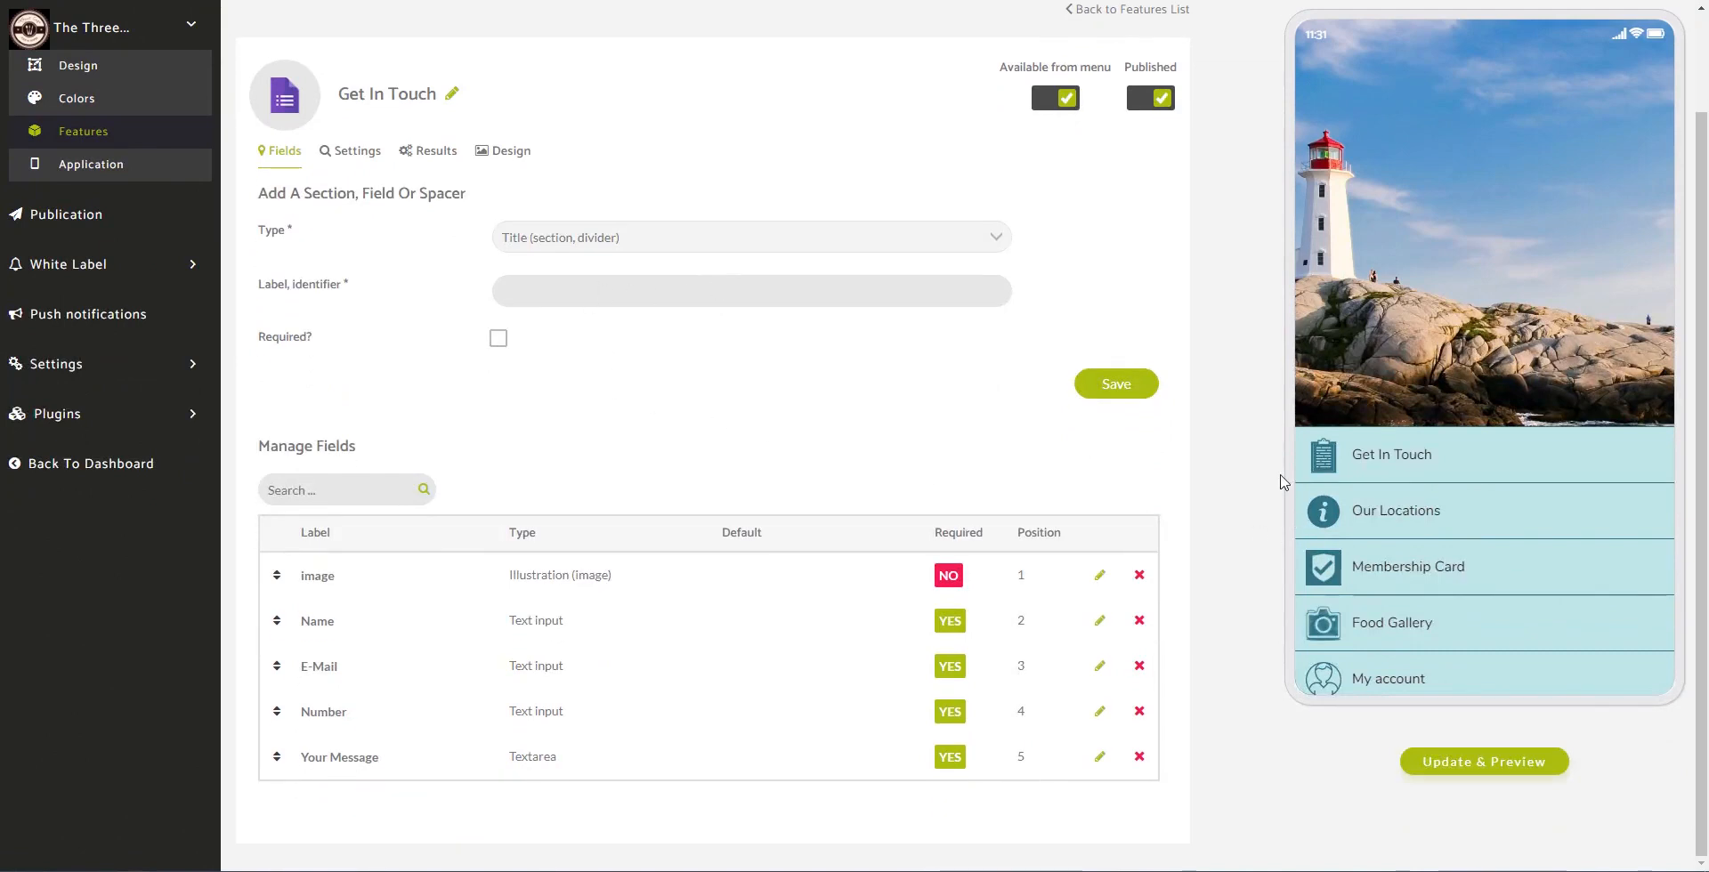
left_click(1359, 455)
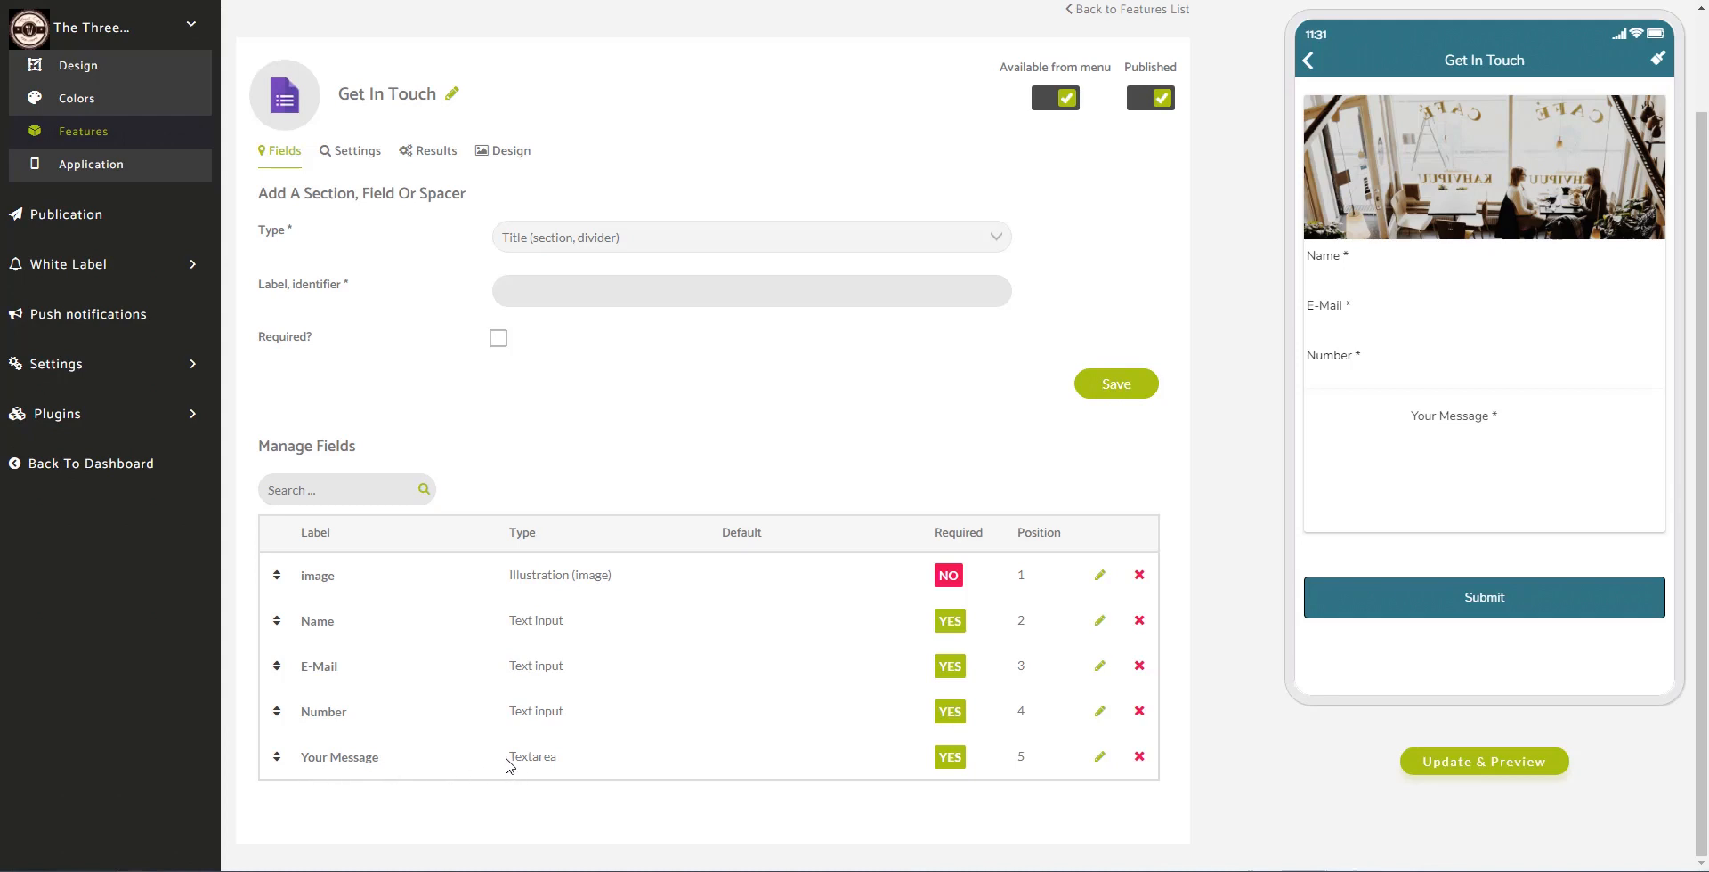
left_click_drag(508, 764, 563, 763)
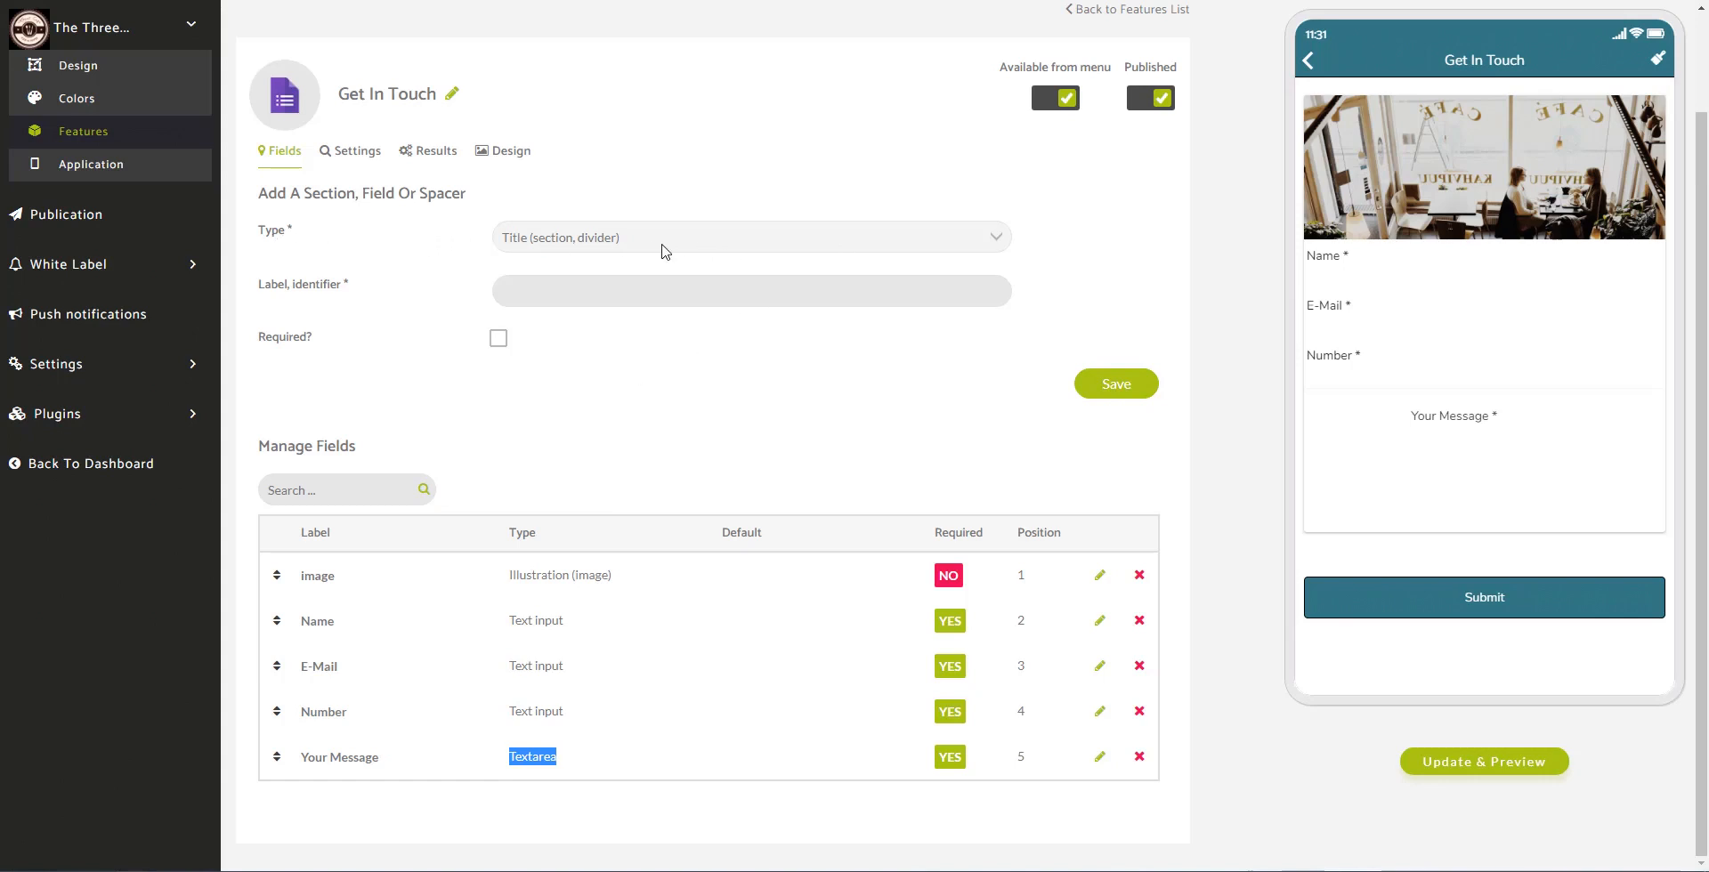
Step: Add a Title (section, divider) field labelled 'Please complete the form below...' and save it
left_click(727, 249)
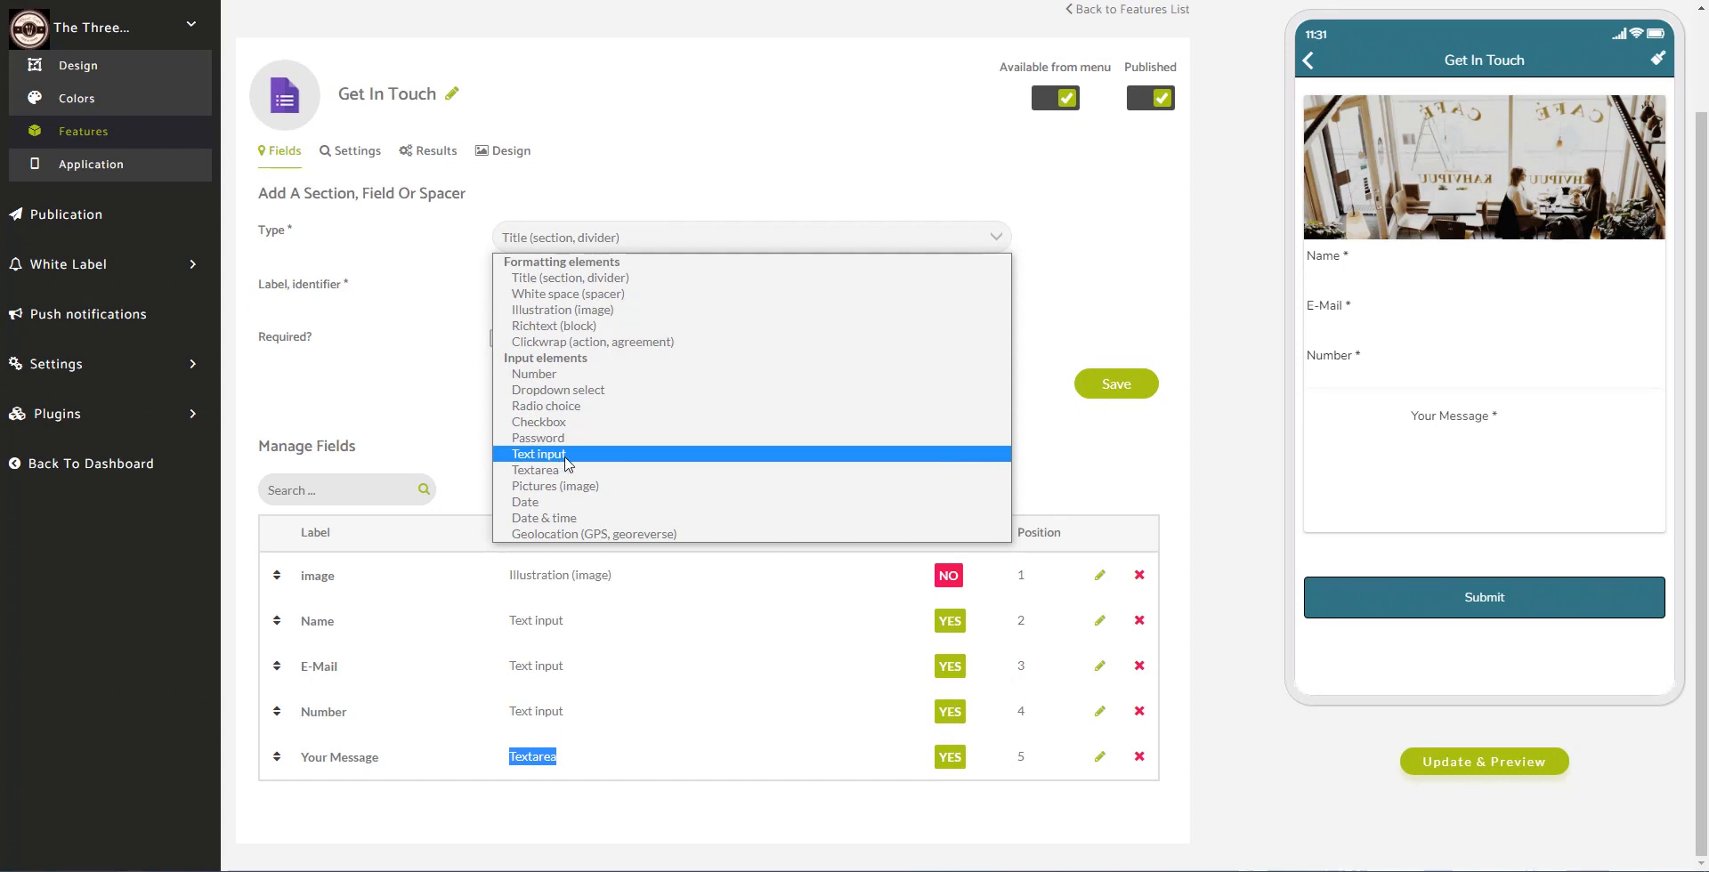
left_click(604, 284)
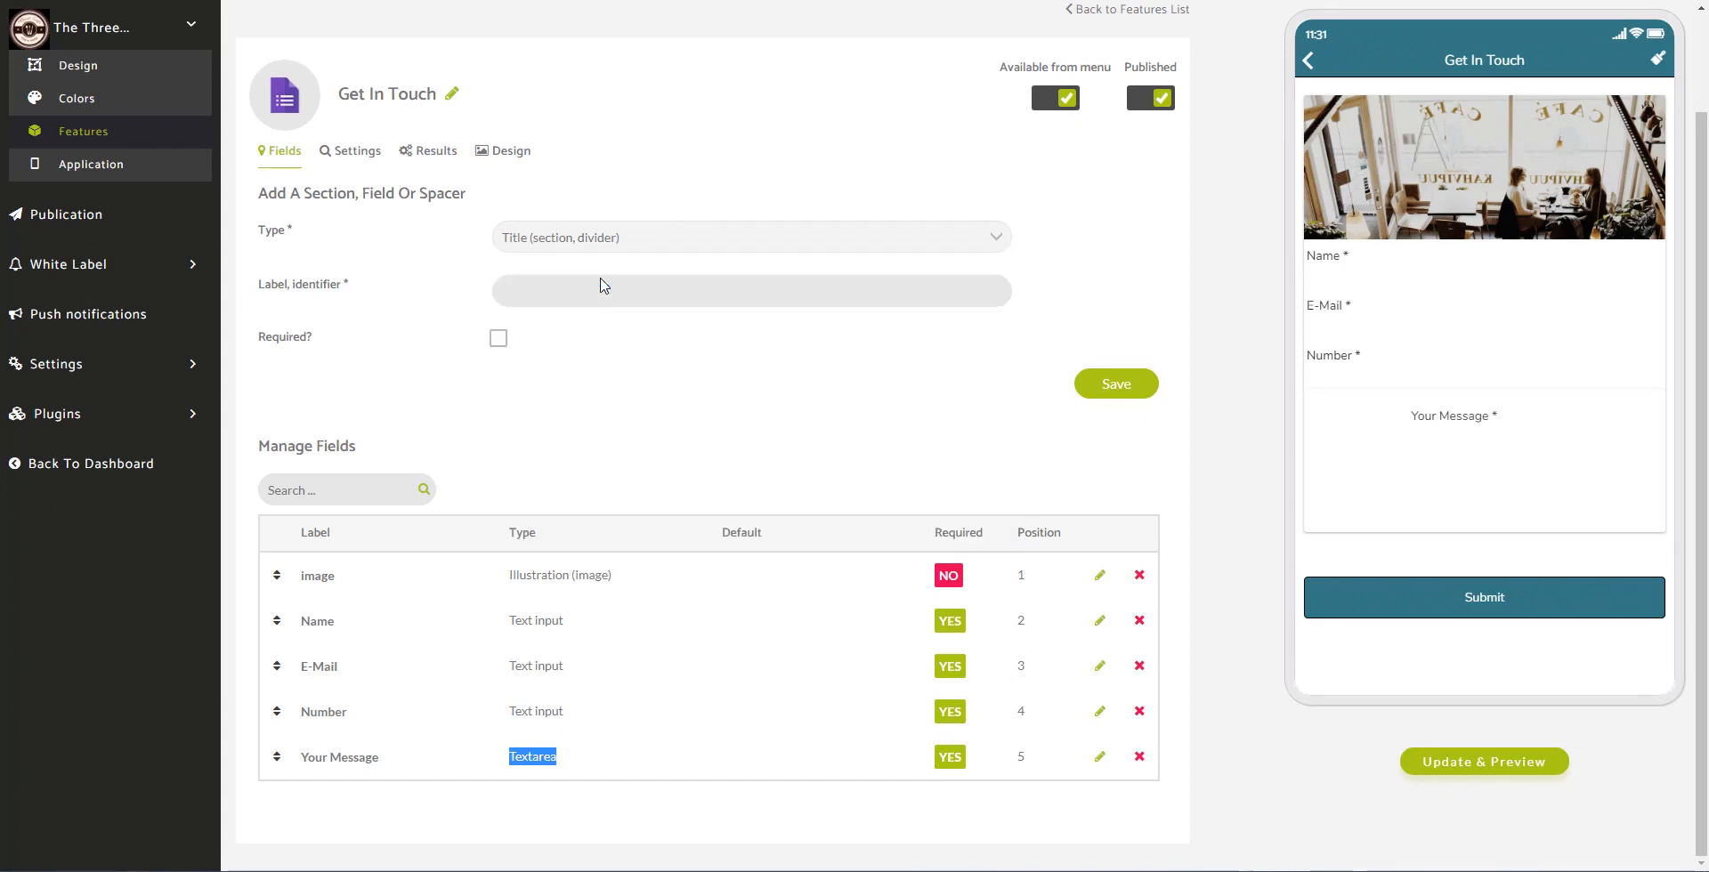
left_click(623, 296)
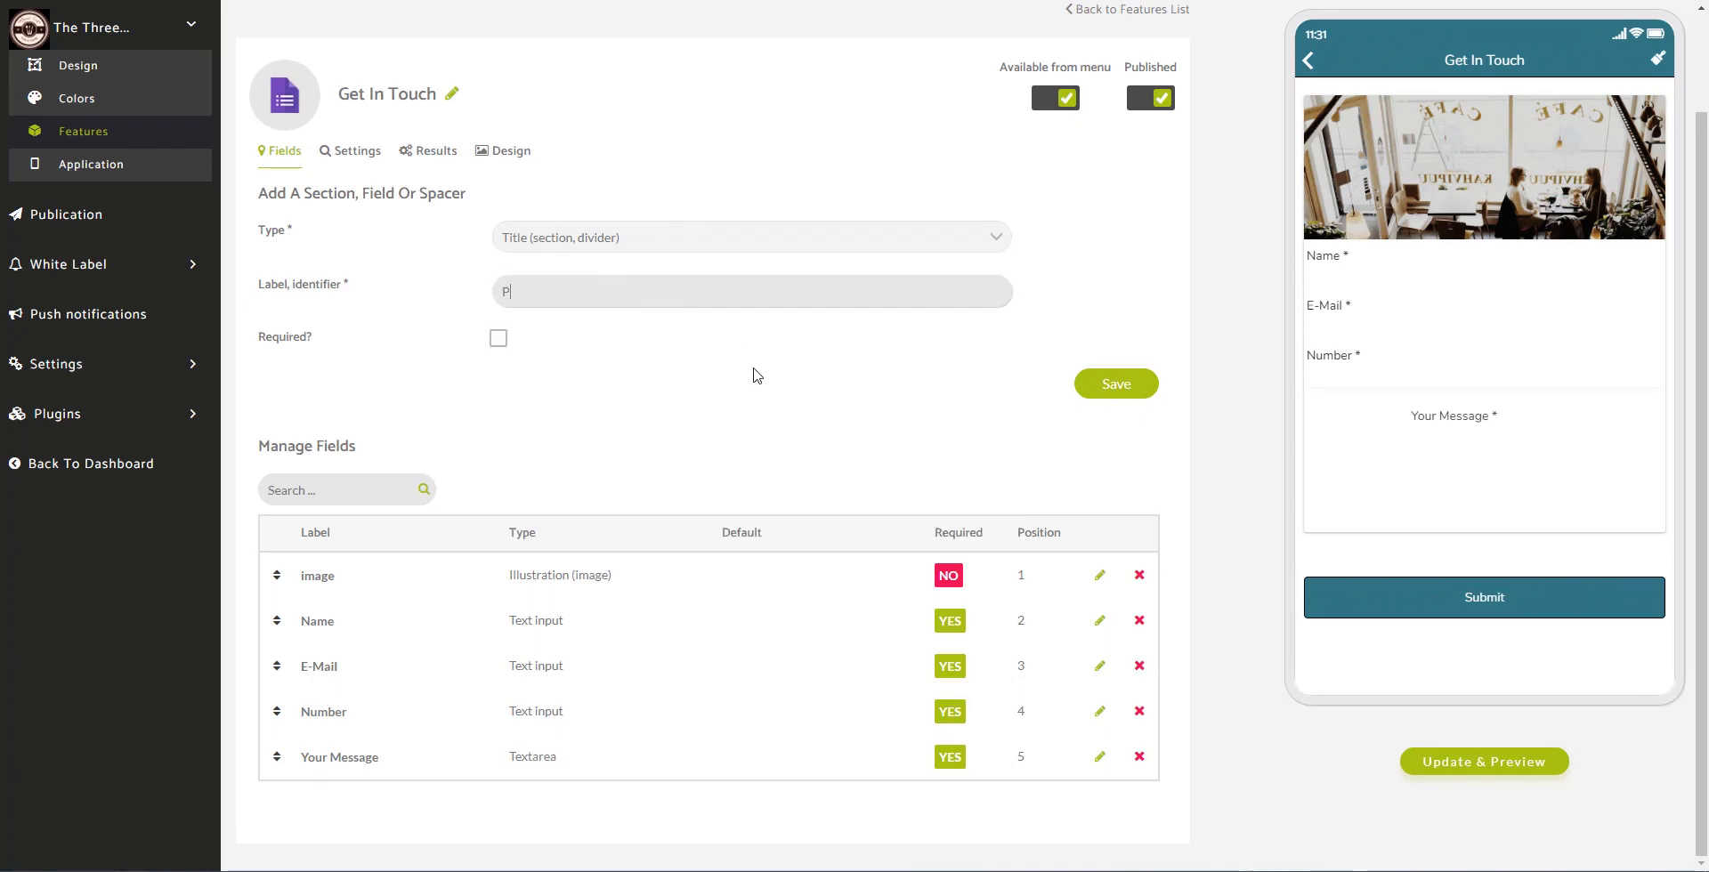
type("Please ")
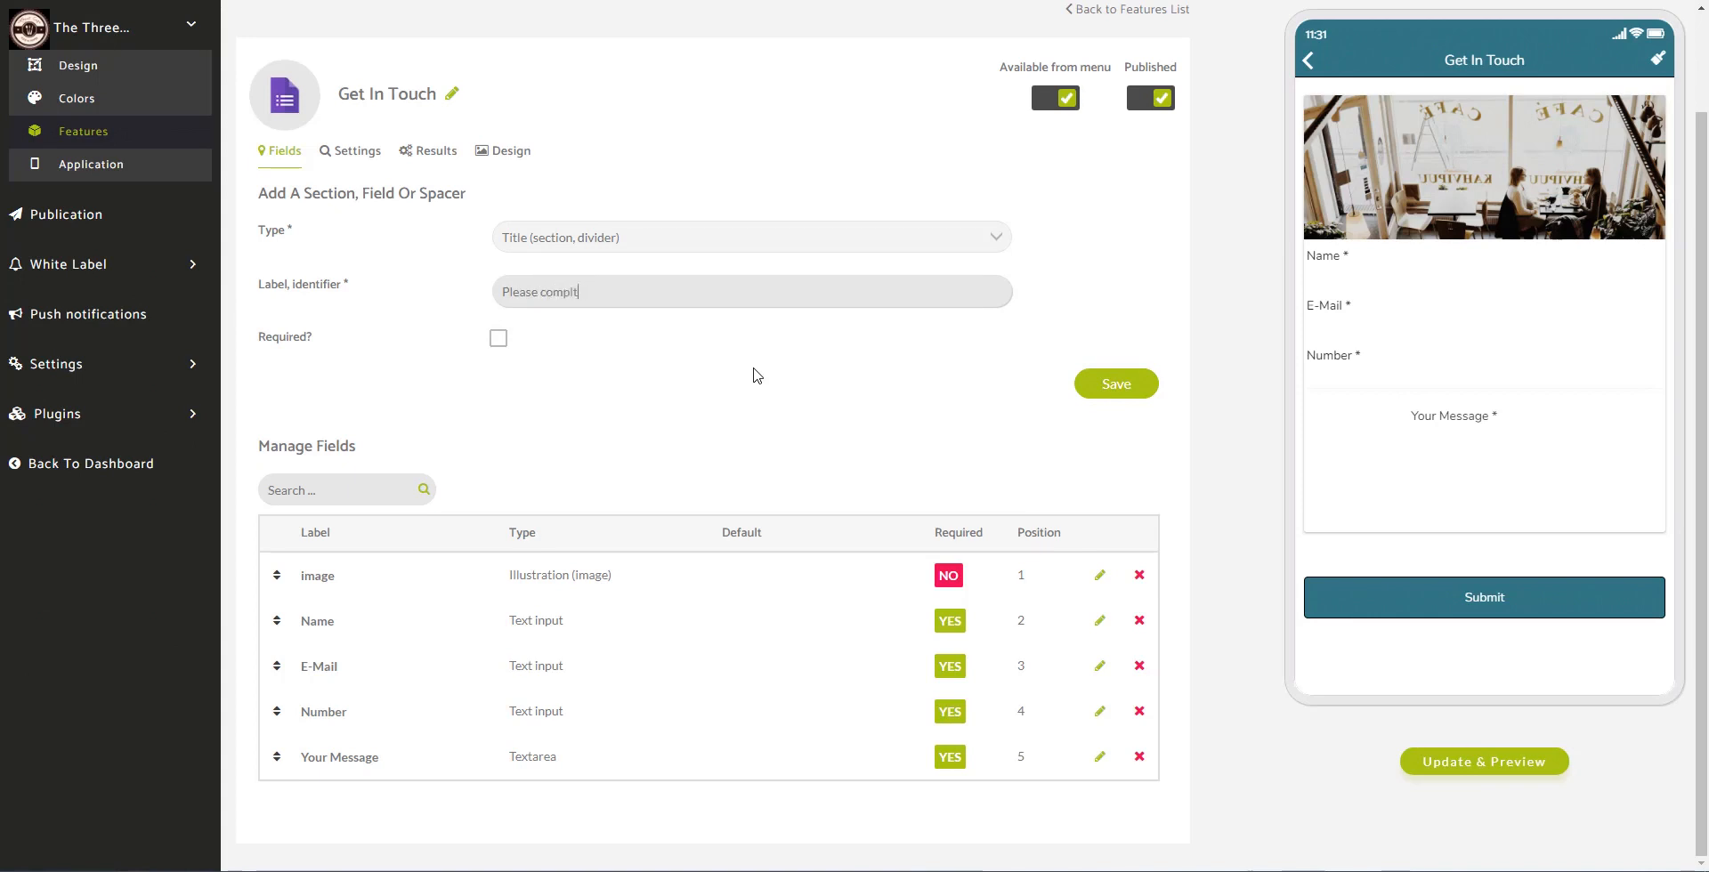
type("complete the form below...")
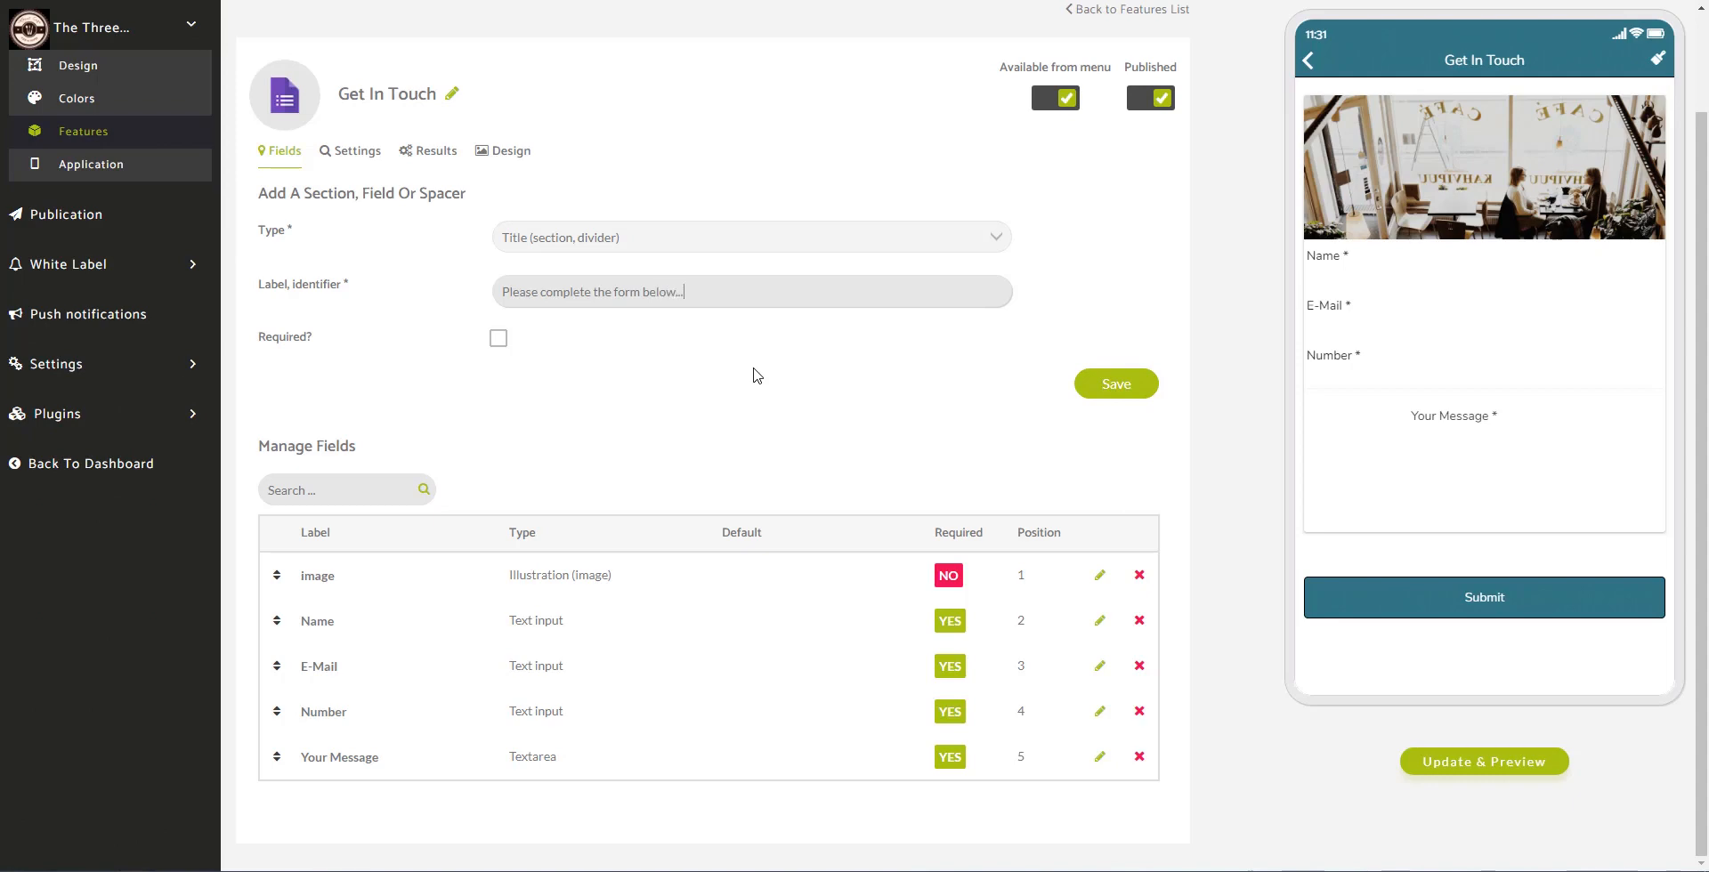
left_click(1118, 395)
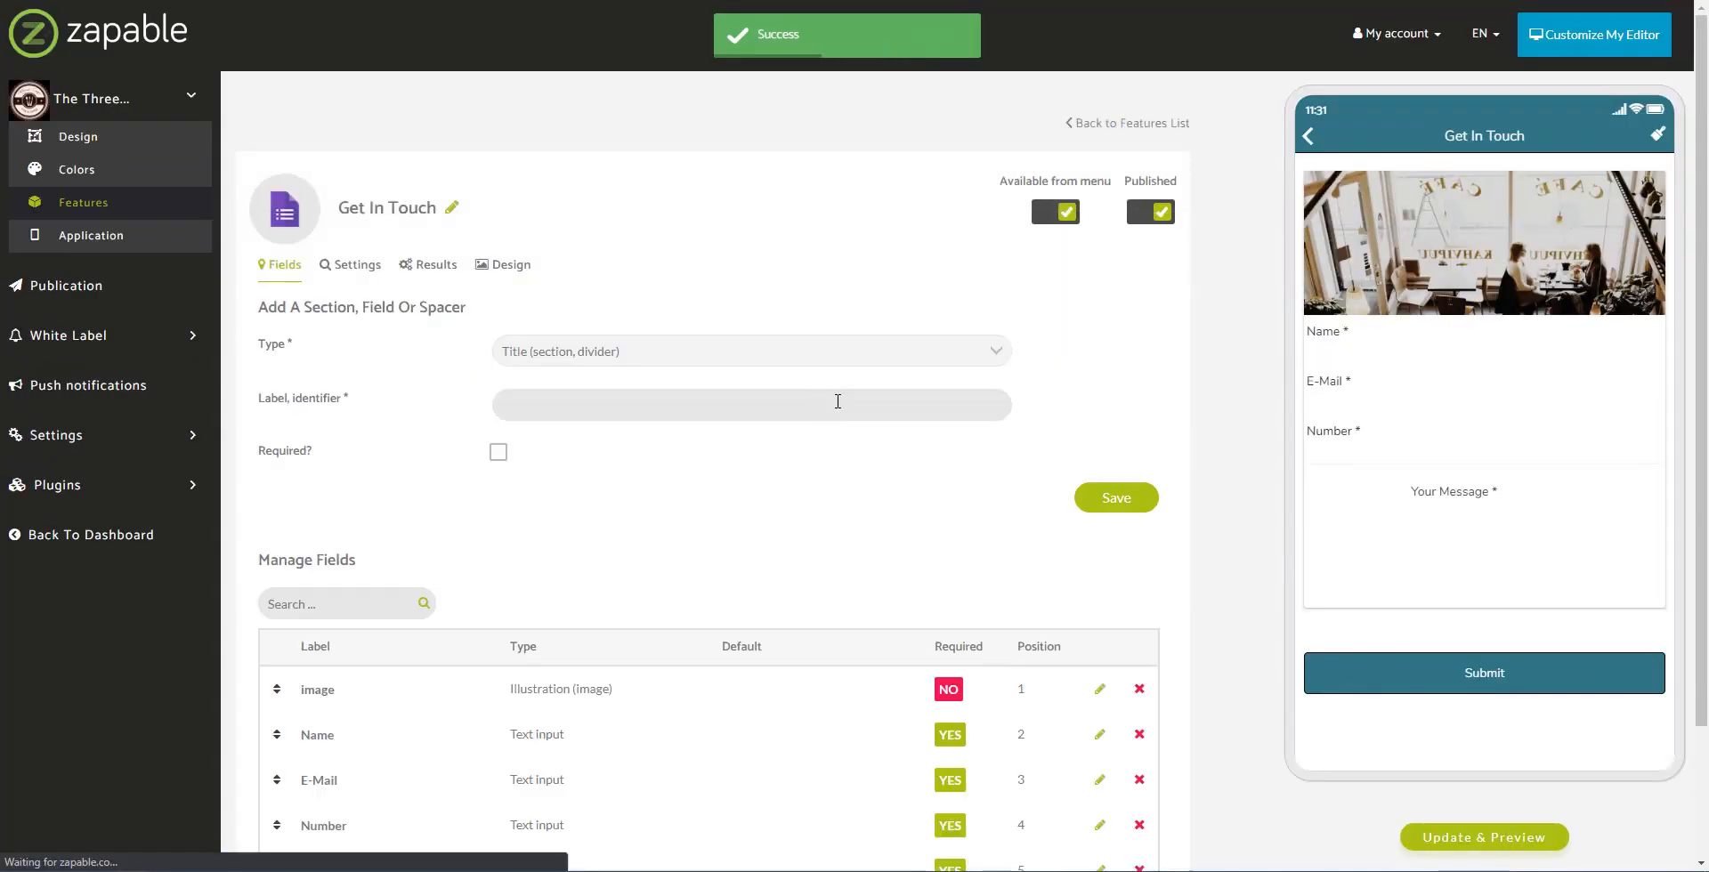
scroll(602, 641, "down", 1)
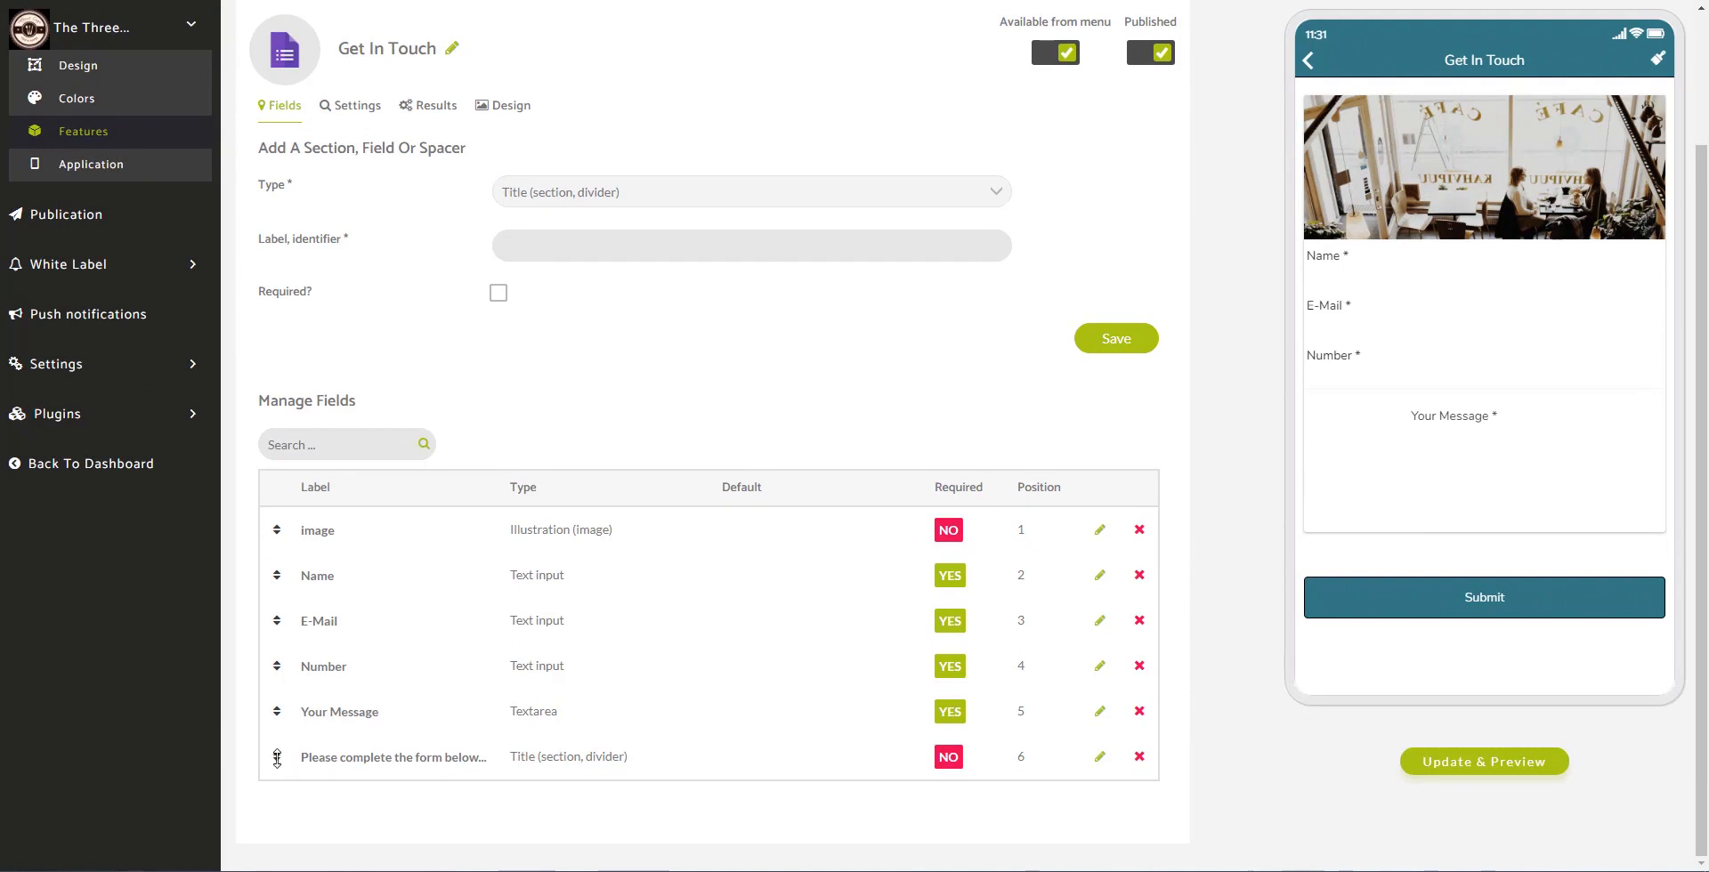
Step: Drag the 'Please complete the form below...' title up to position 2, just above Name
left_click_drag(276, 757, 292, 561)
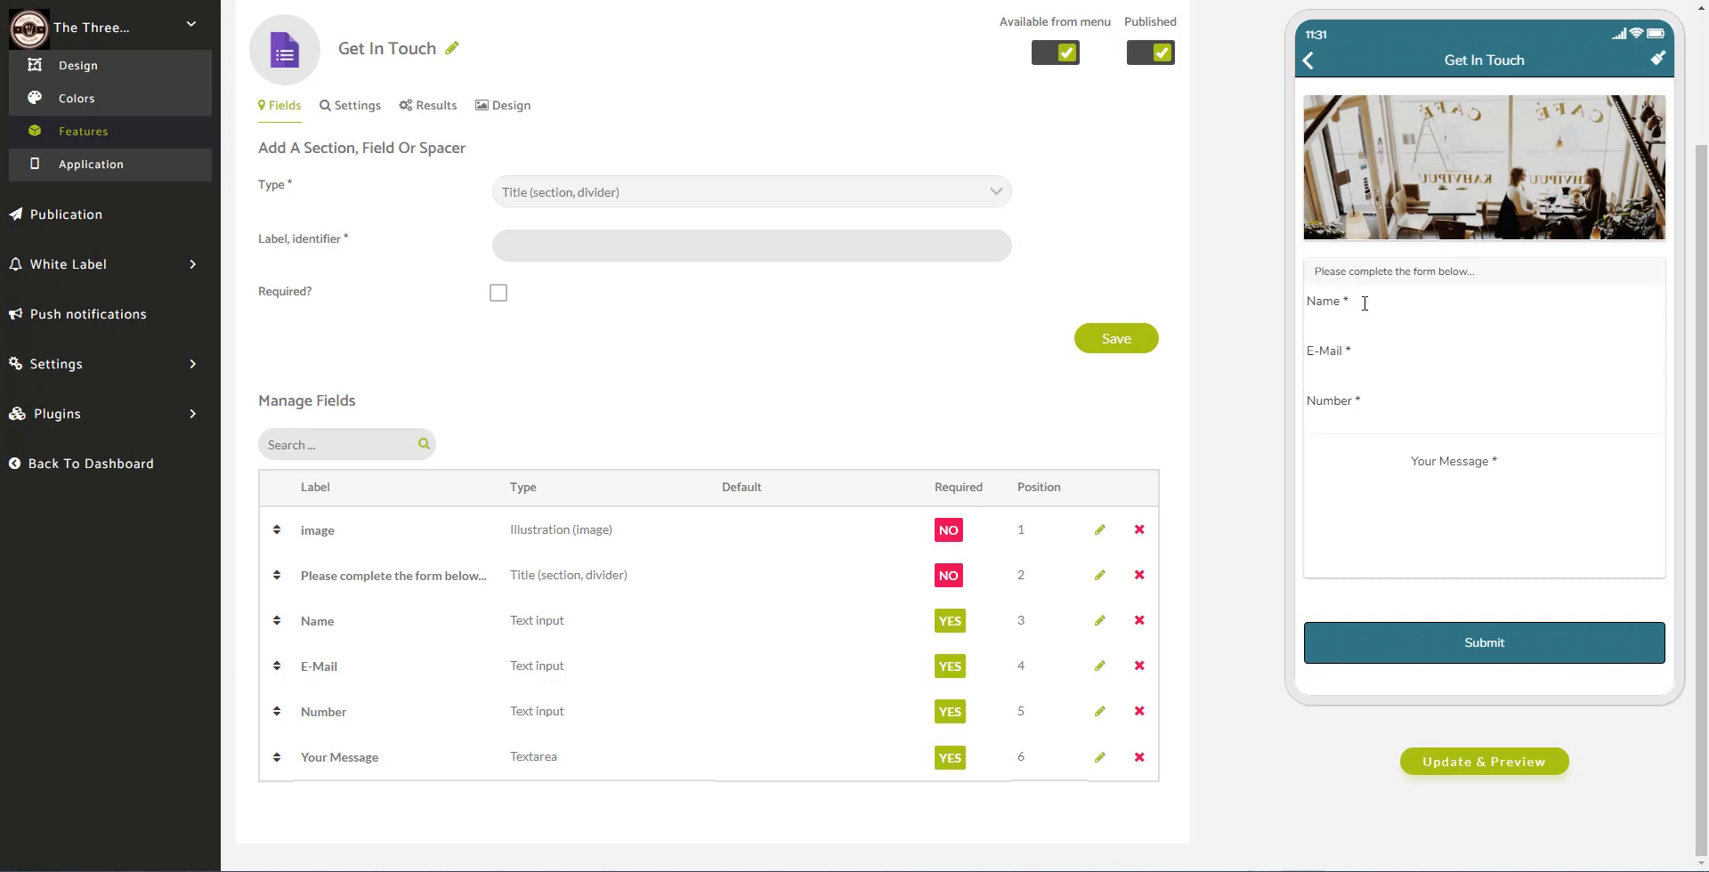
left_click(1394, 363)
Step: Leave the field Type list unchanged and go to the threecliffs.co.uk coffee shop page
left_click(677, 191)
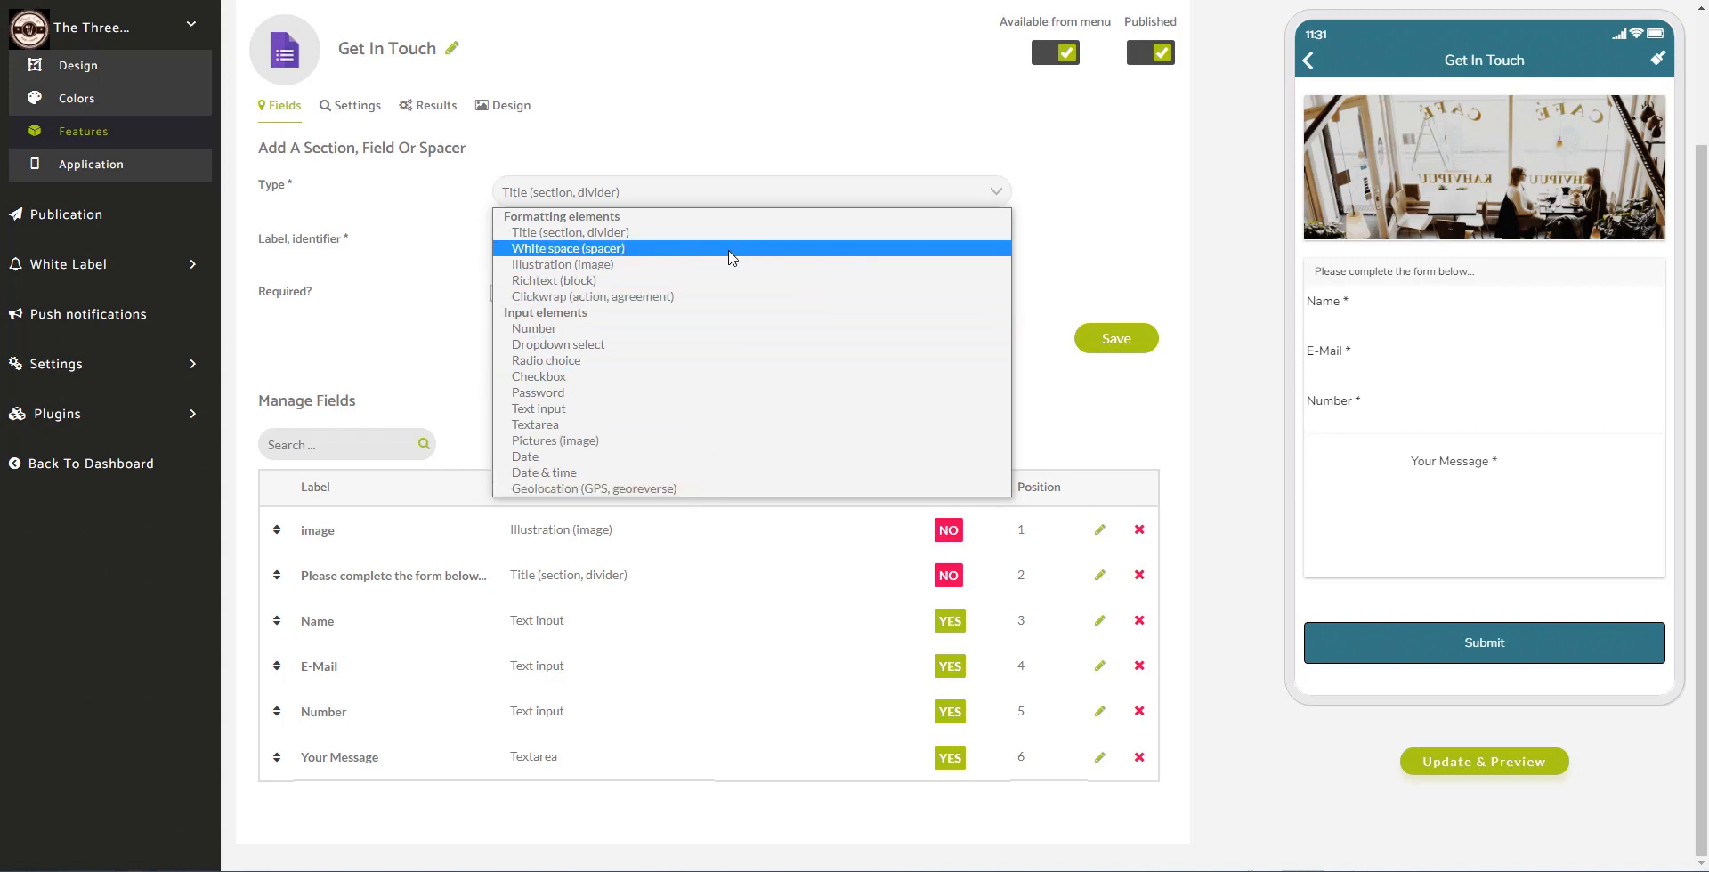
left_click(1231, 442)
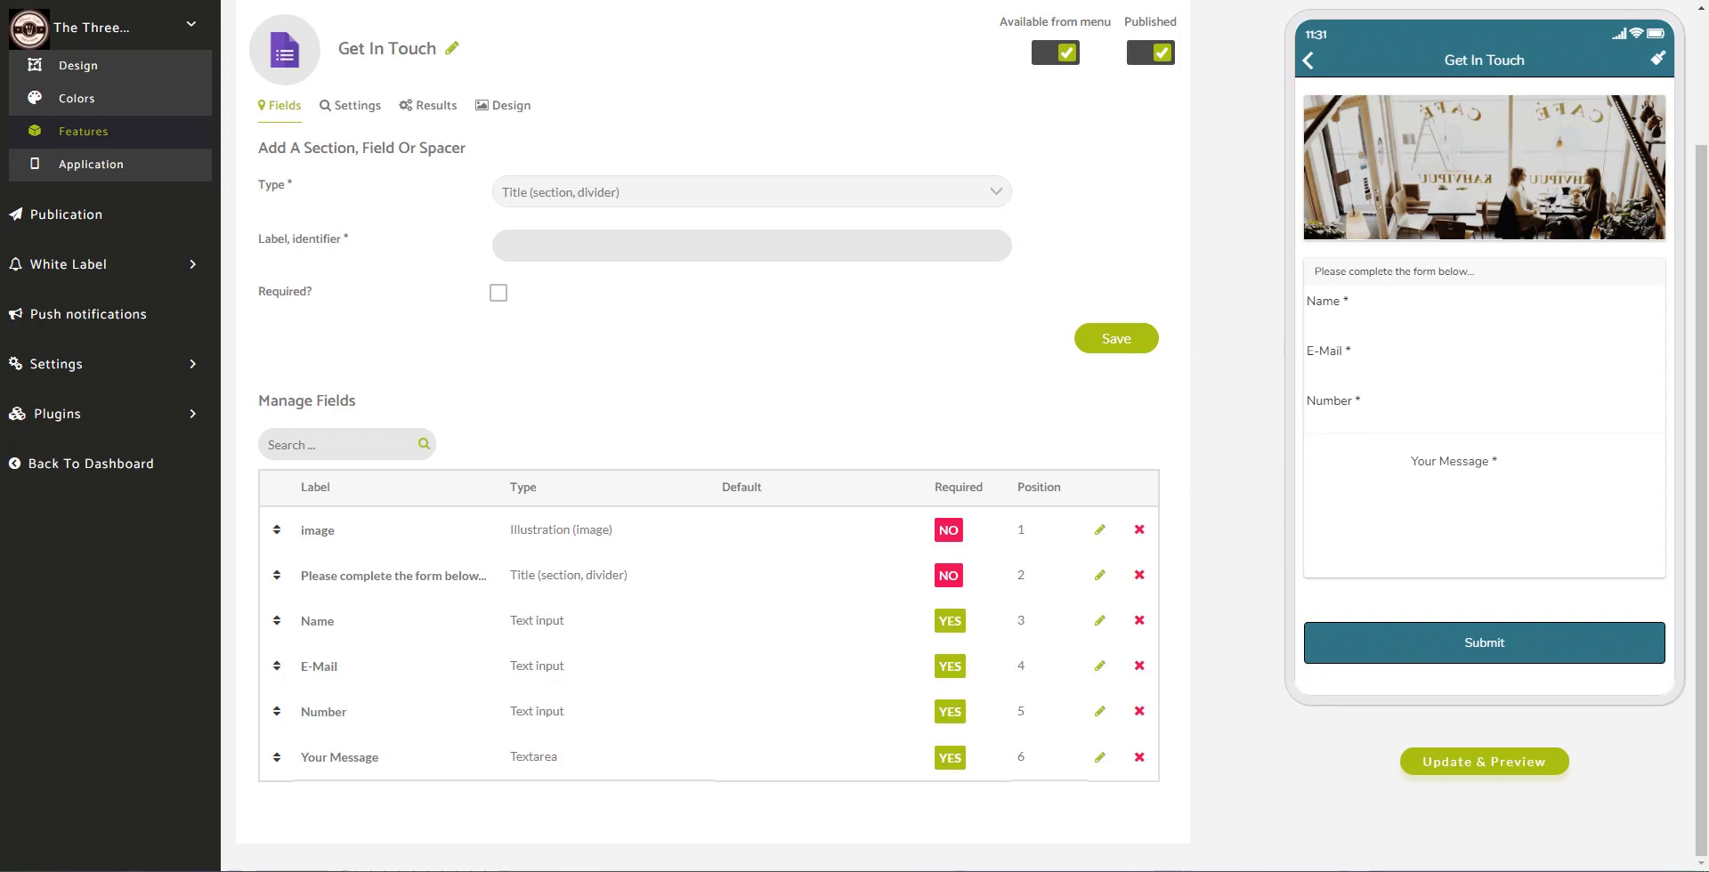
left_click(302, 0)
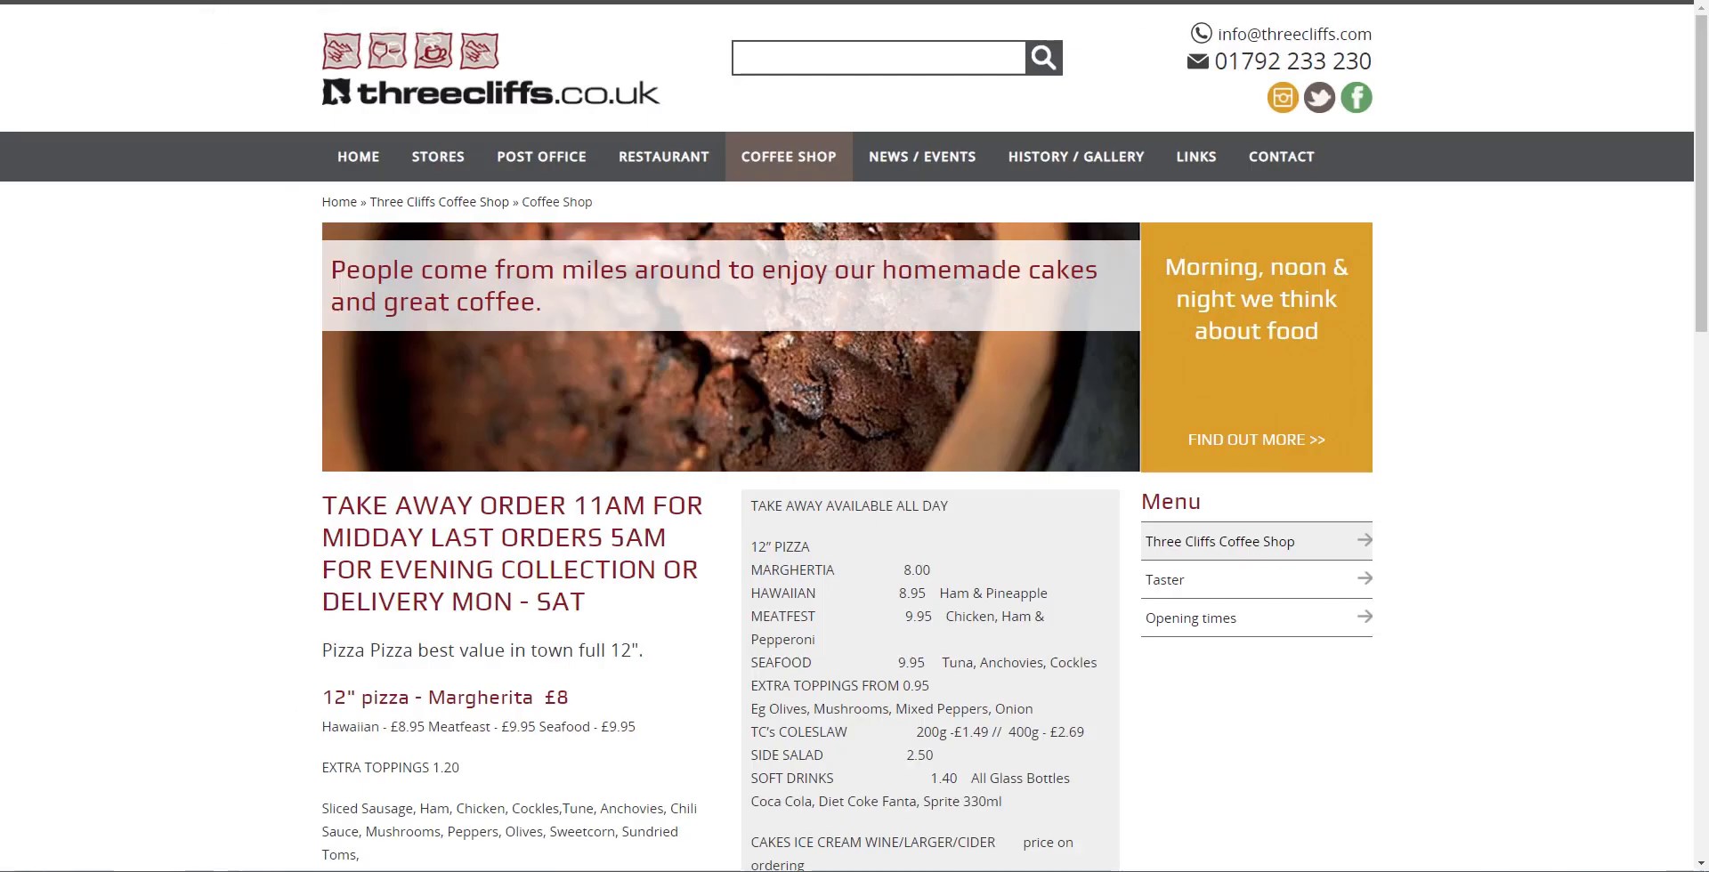
Step: Open the threecliffs.co.uk Contact page and scroll through its enquiry form
left_click(1300, 157)
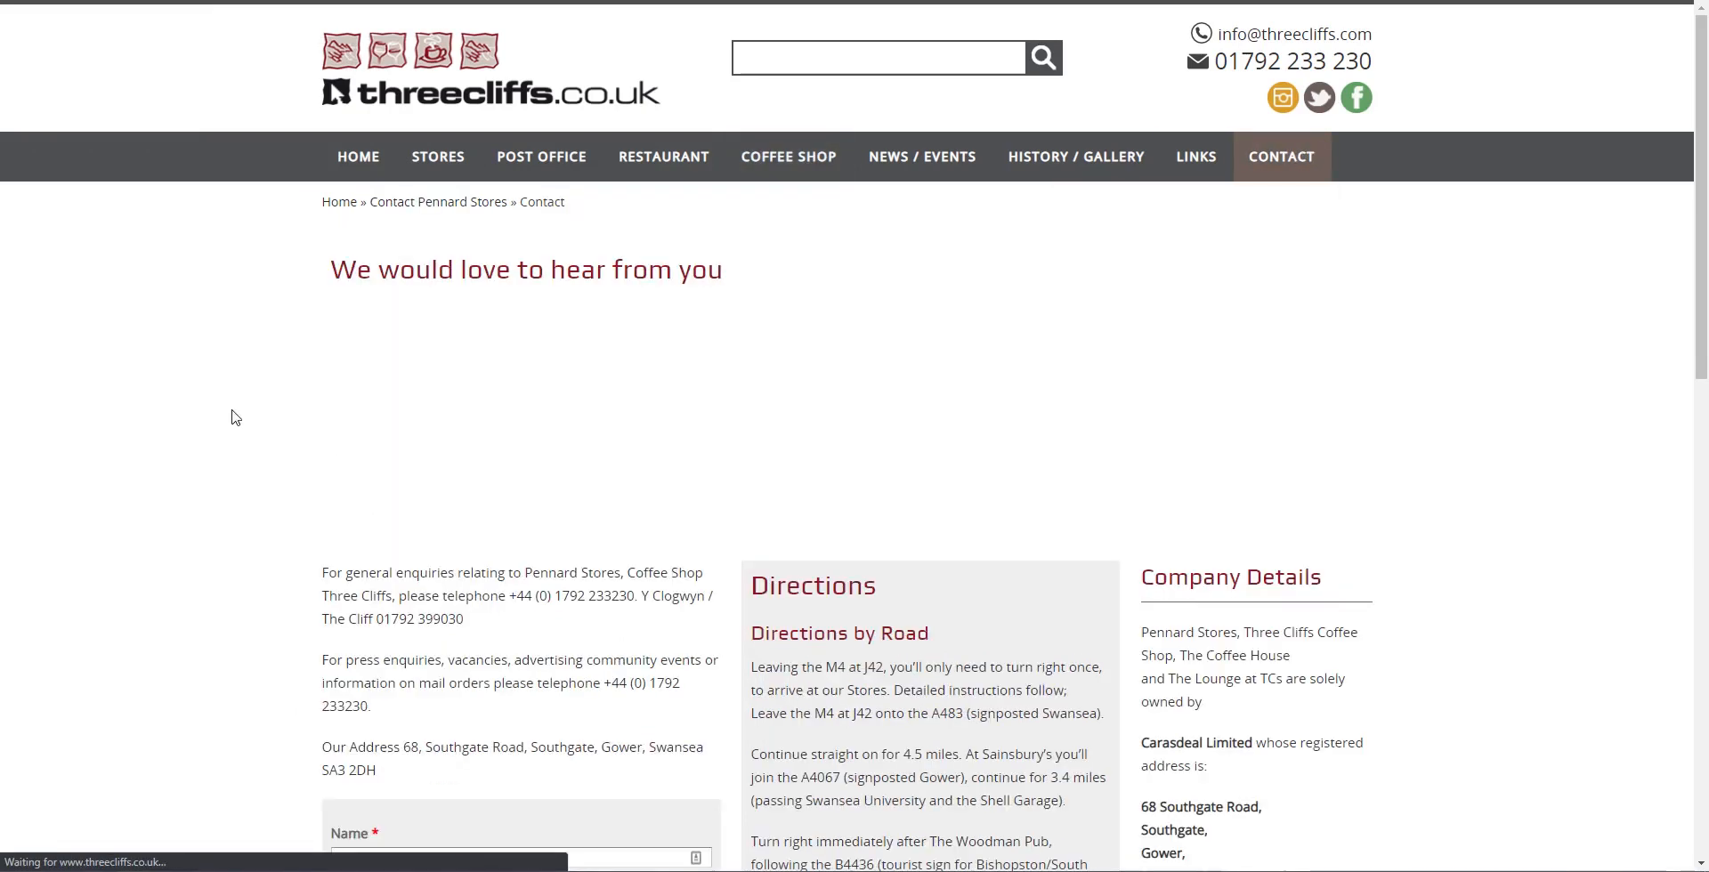
scroll(183, 458, "down", 5)
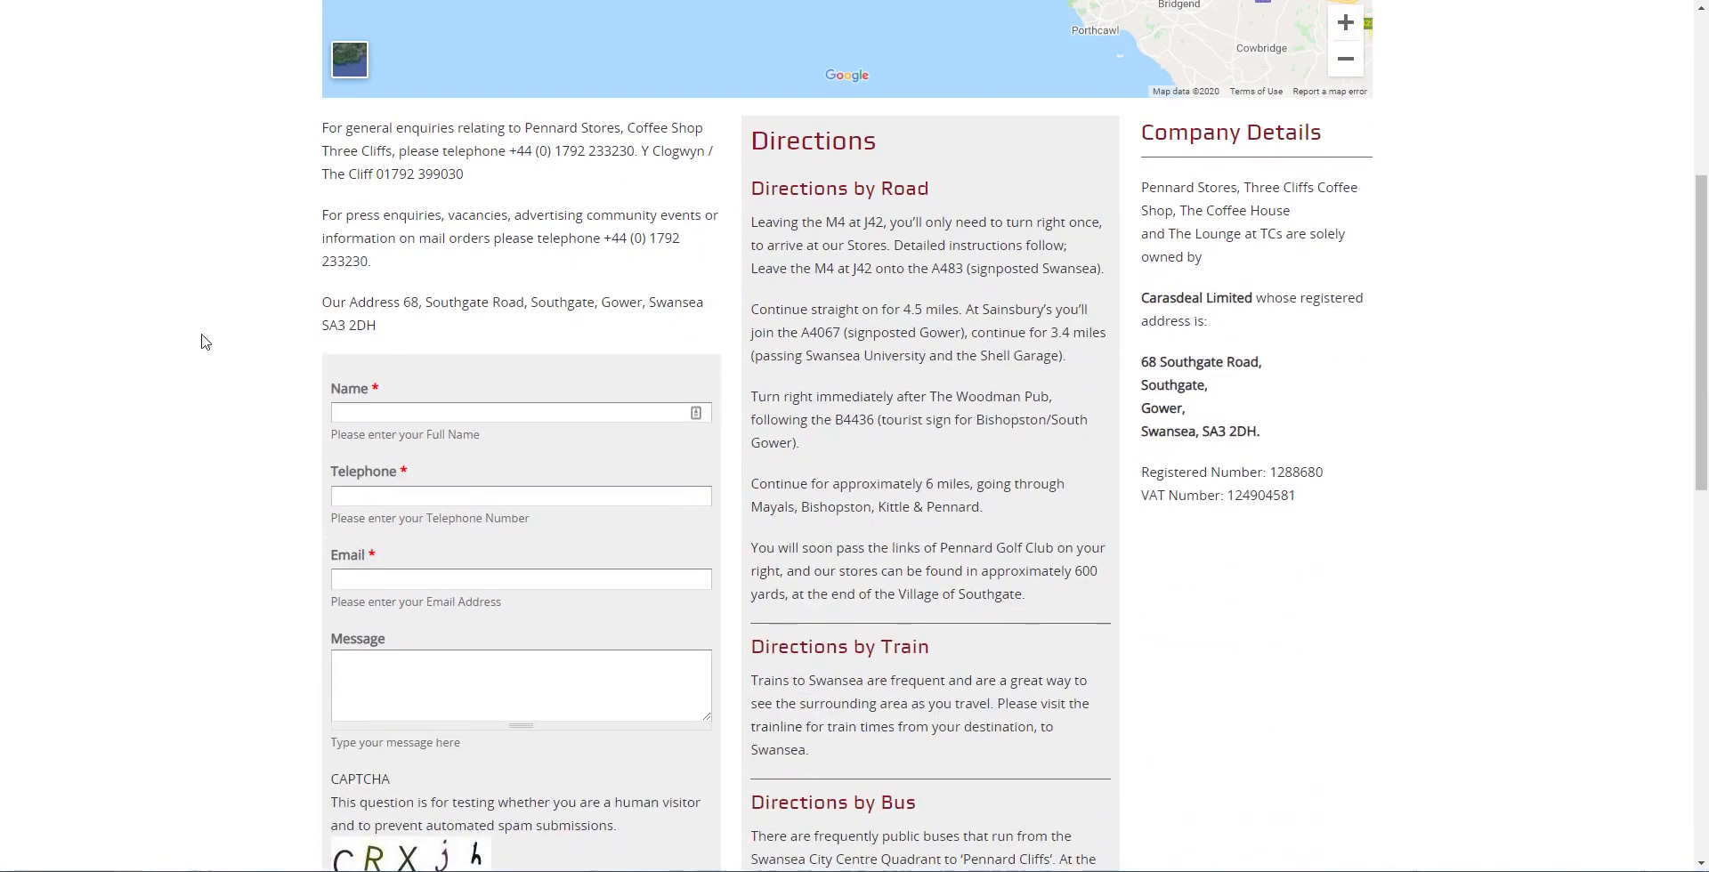
scroll(205, 344, "down", 3)
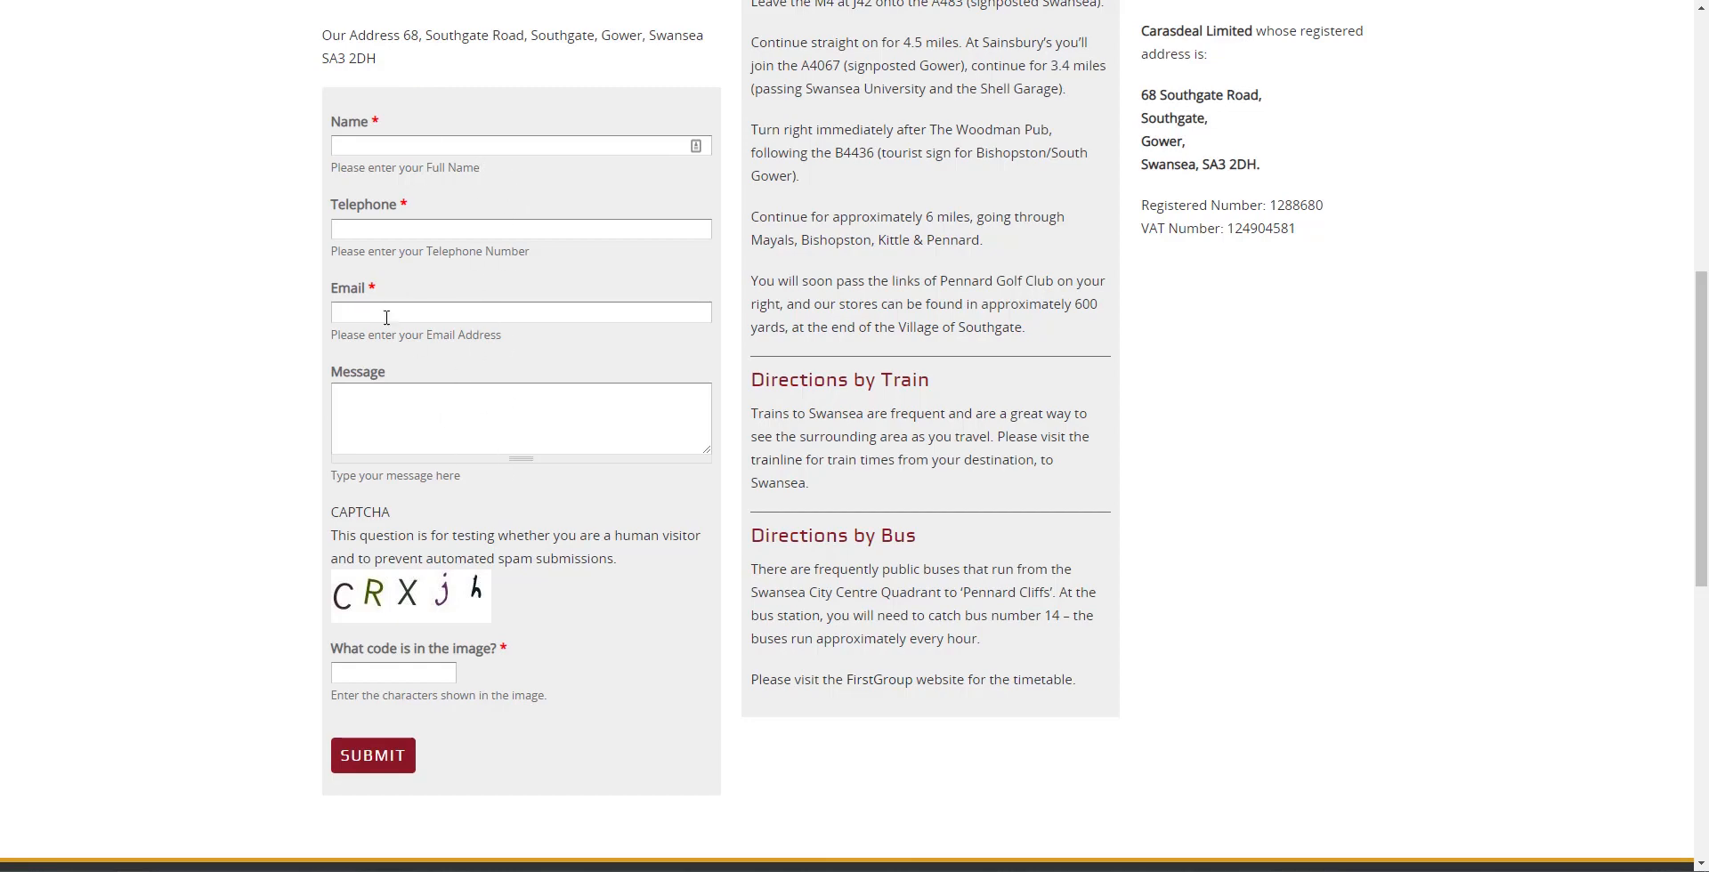
scroll(386, 317, "up", 3)
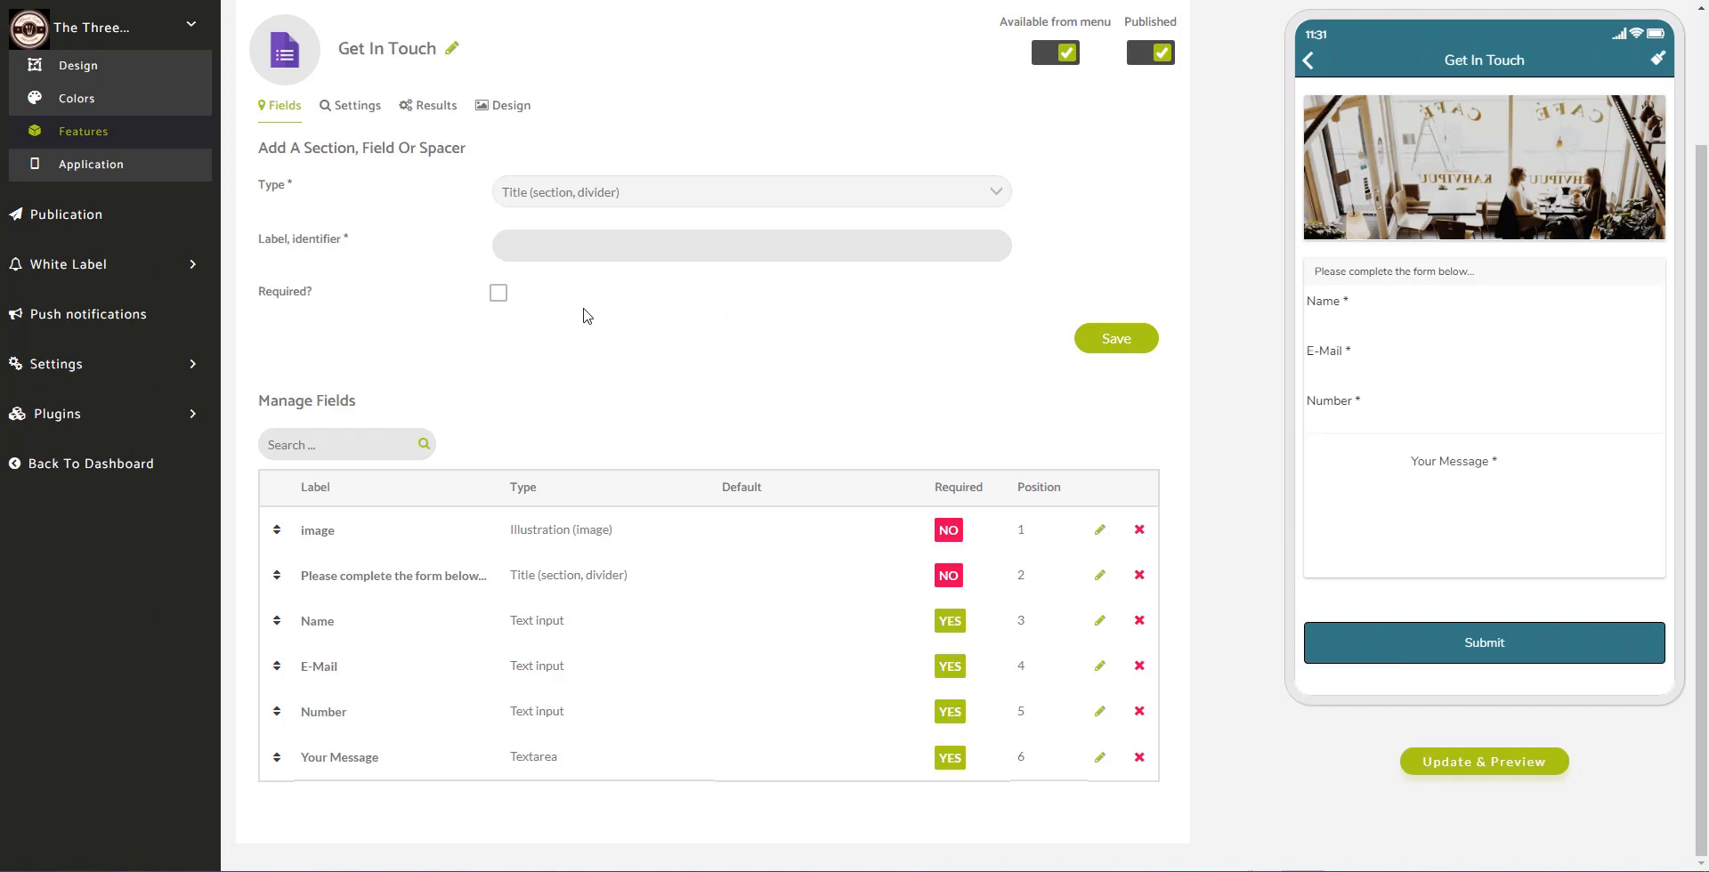
Step: Browse the Features and CONTENT lists, then open the Our Locations tile from MY APP
left_click(148, 145)
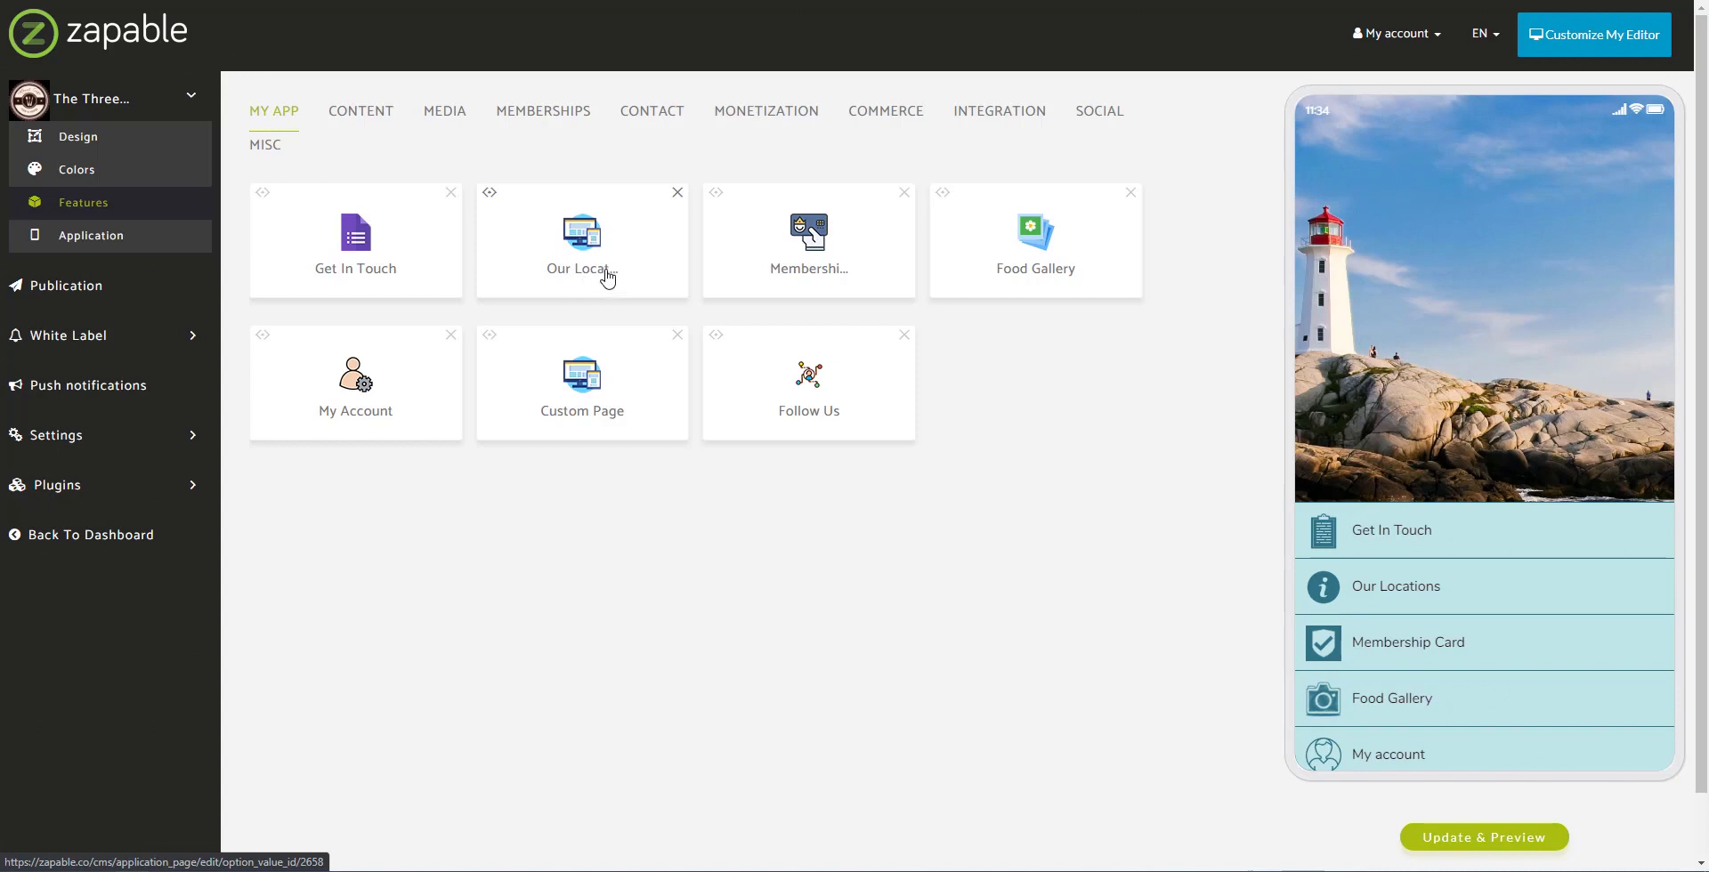
left_click(368, 120)
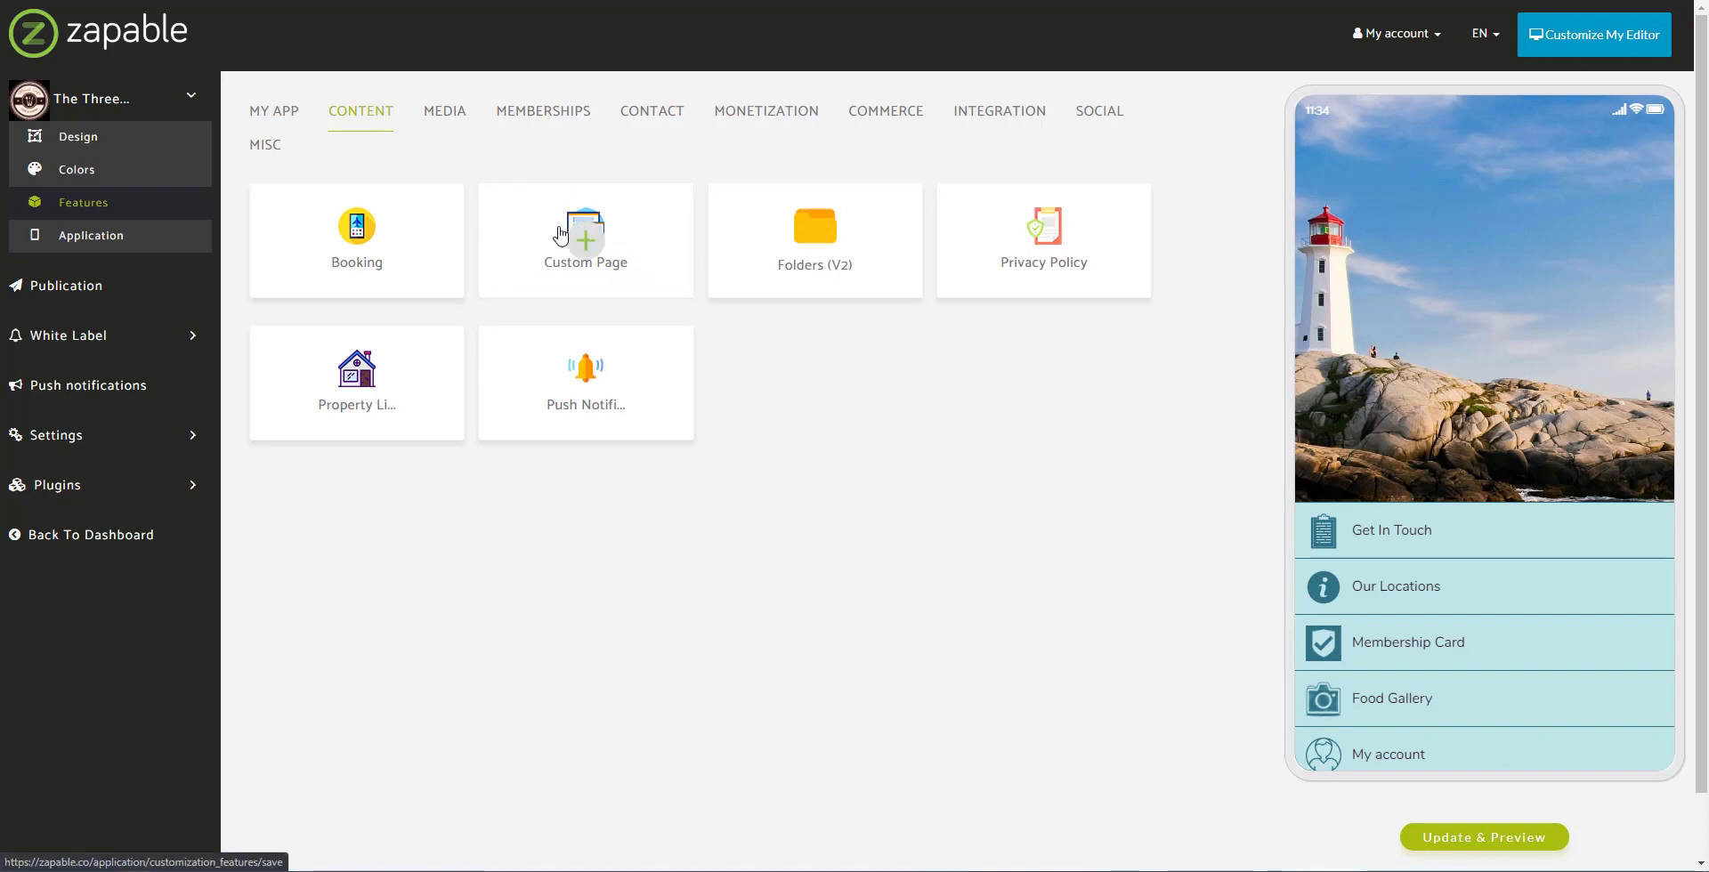
left_click(291, 116)
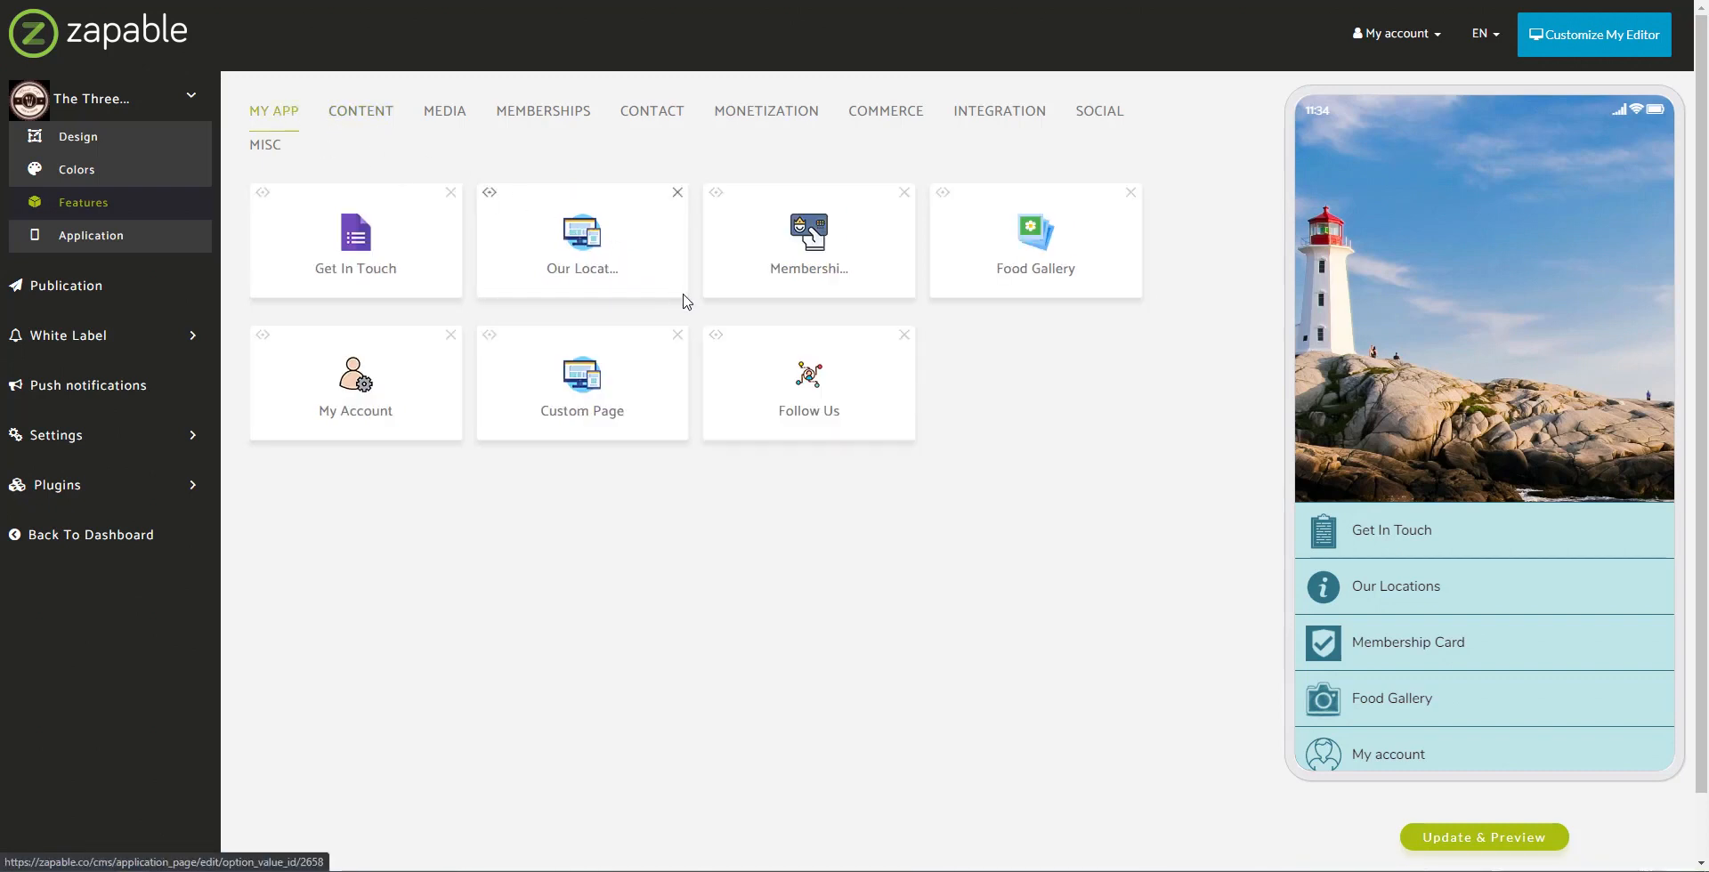
left_click(583, 240)
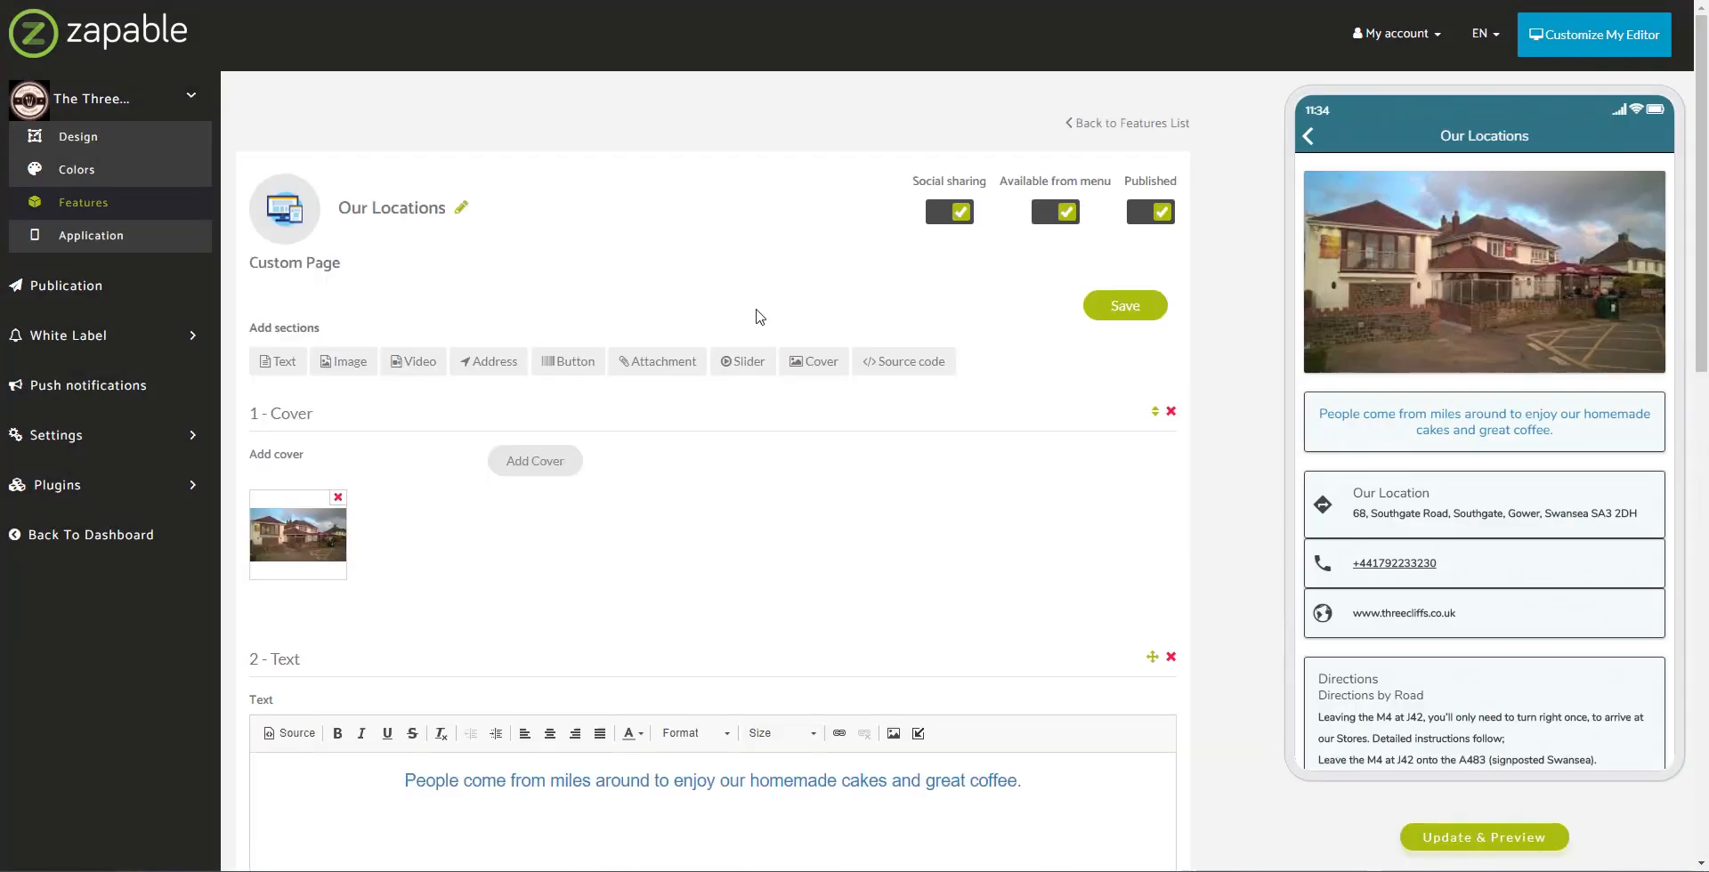
Step: Highlight the '1 - Cover' heading and the homemade cakes and coffee sentence
scroll(669, 255, "down", 1)
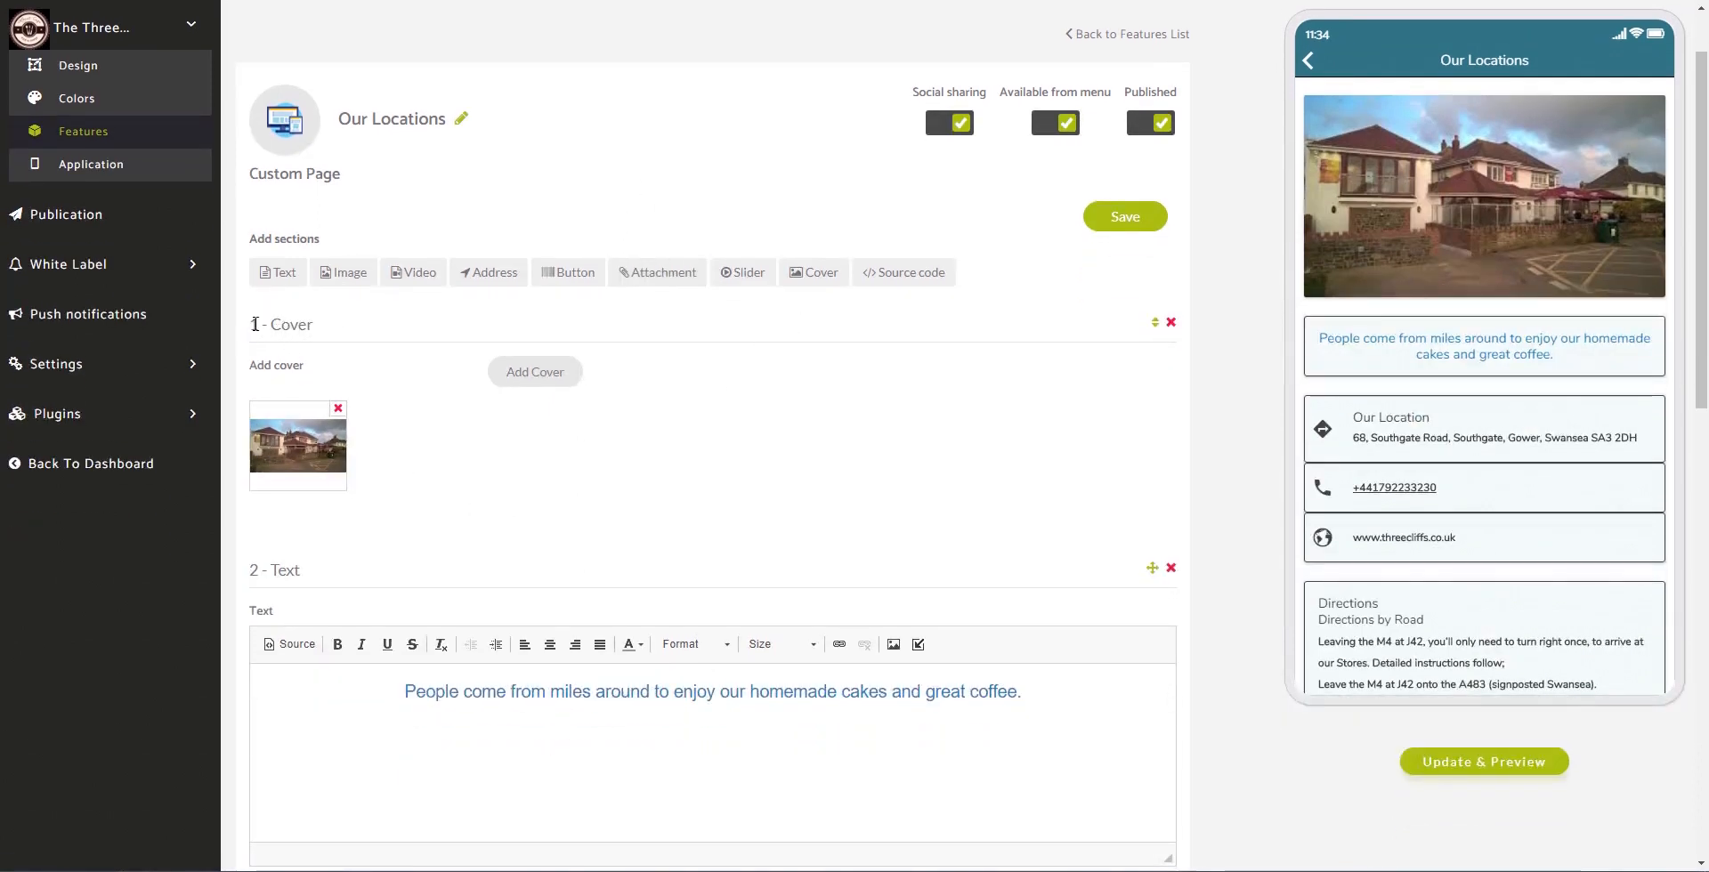
left_click_drag(250, 326, 331, 328)
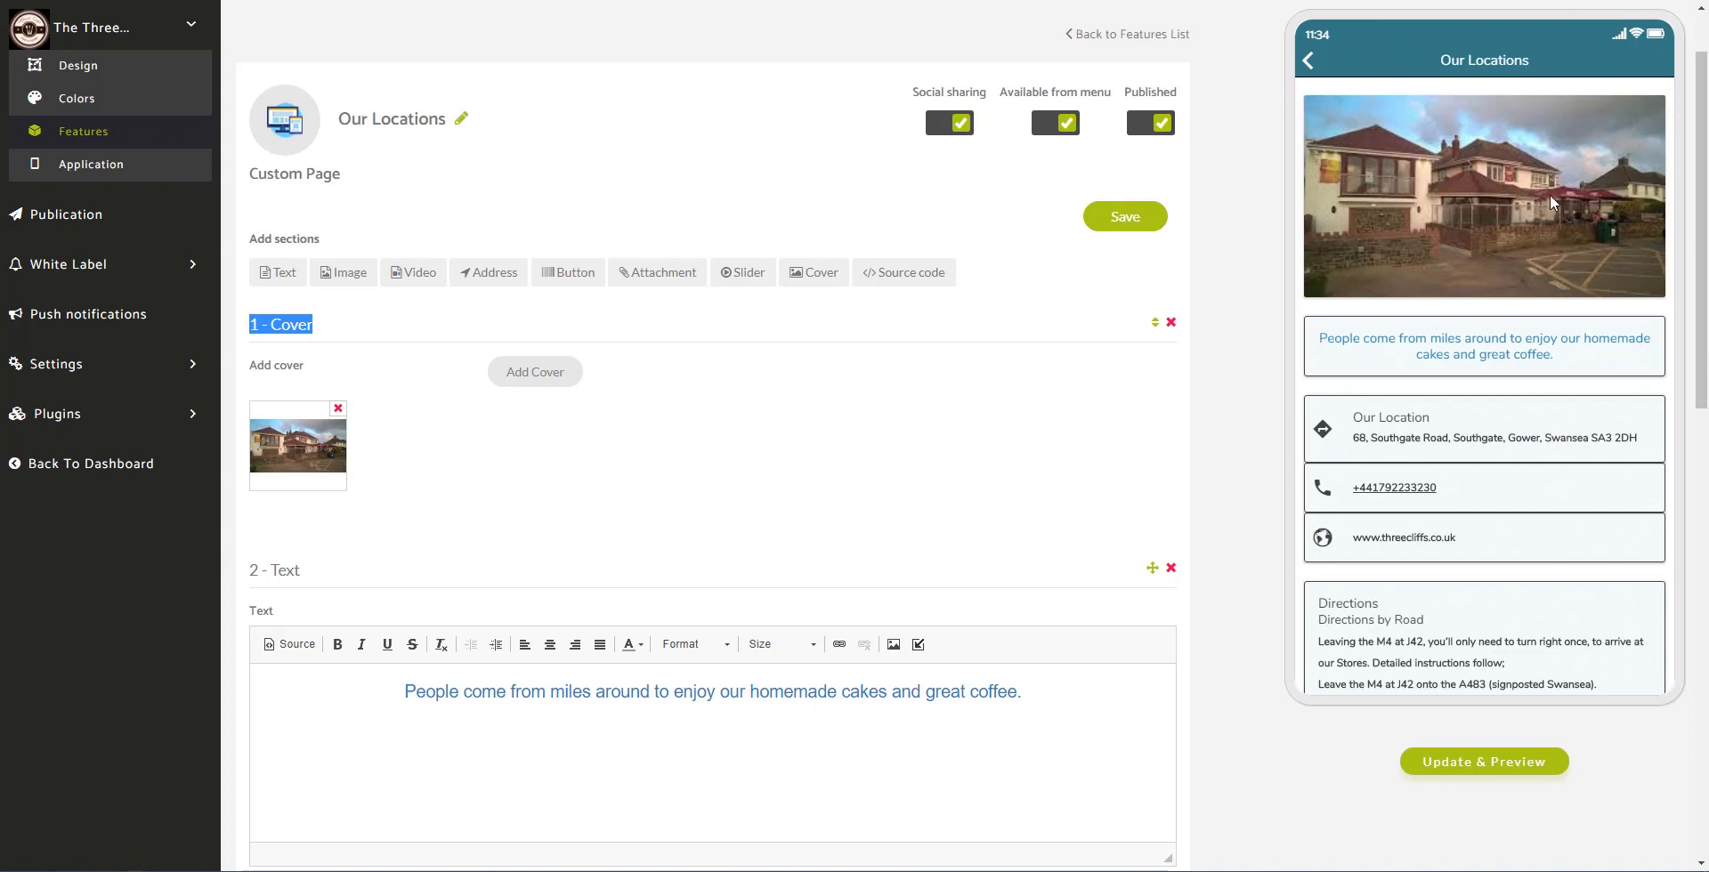
scroll(1550, 194, "down", 2)
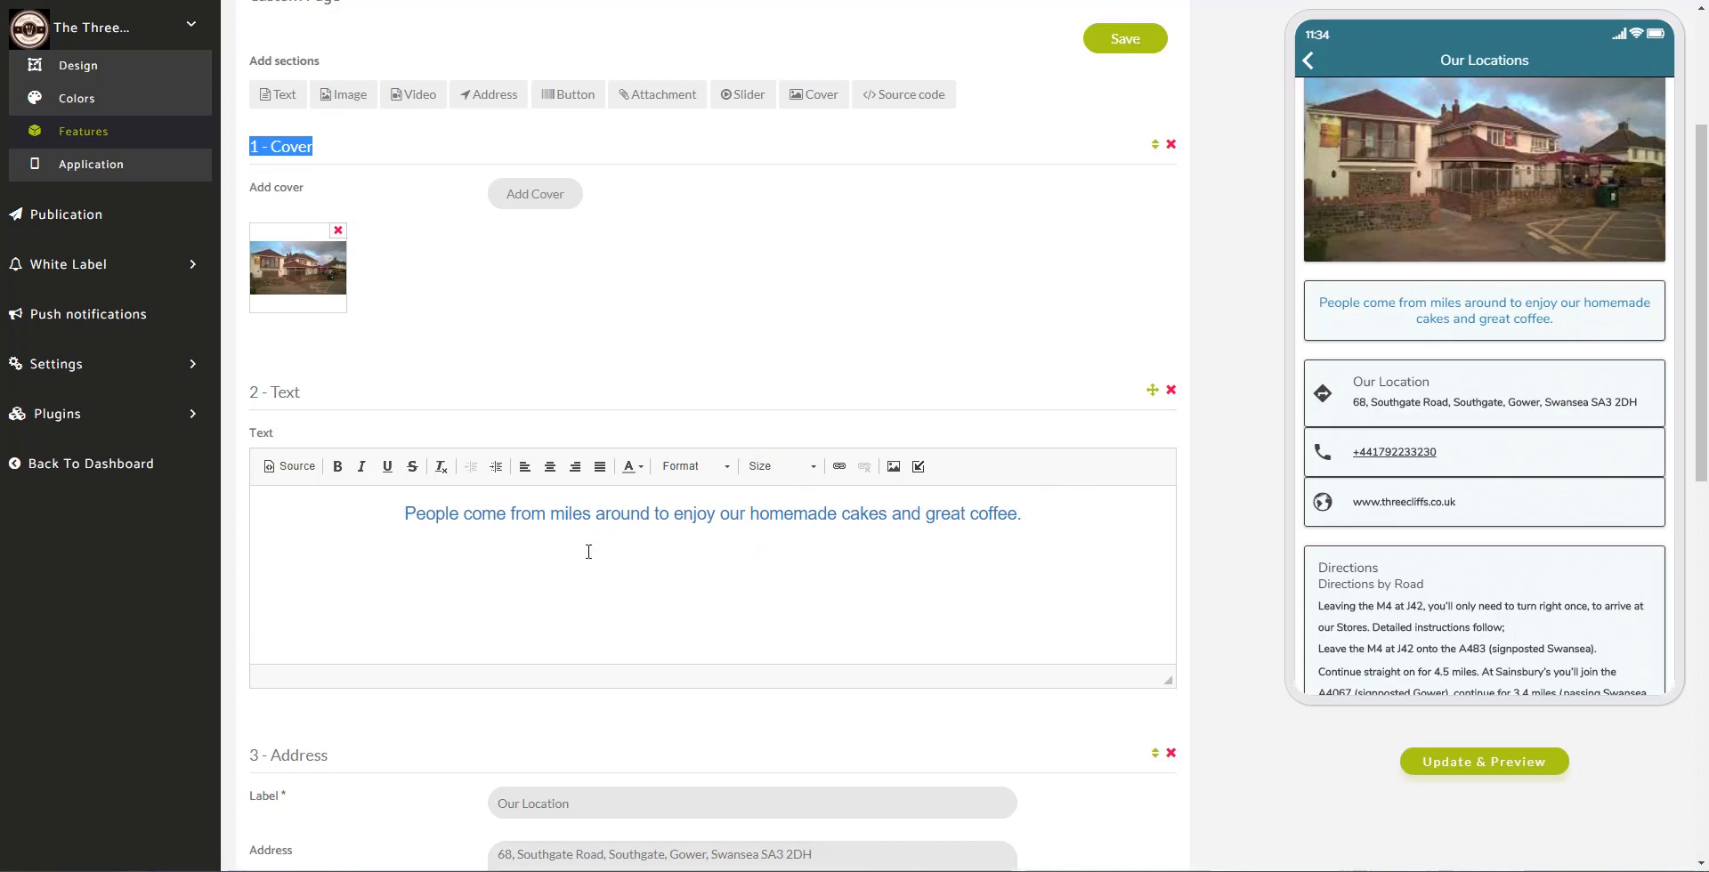
left_click_drag(399, 512, 1056, 538)
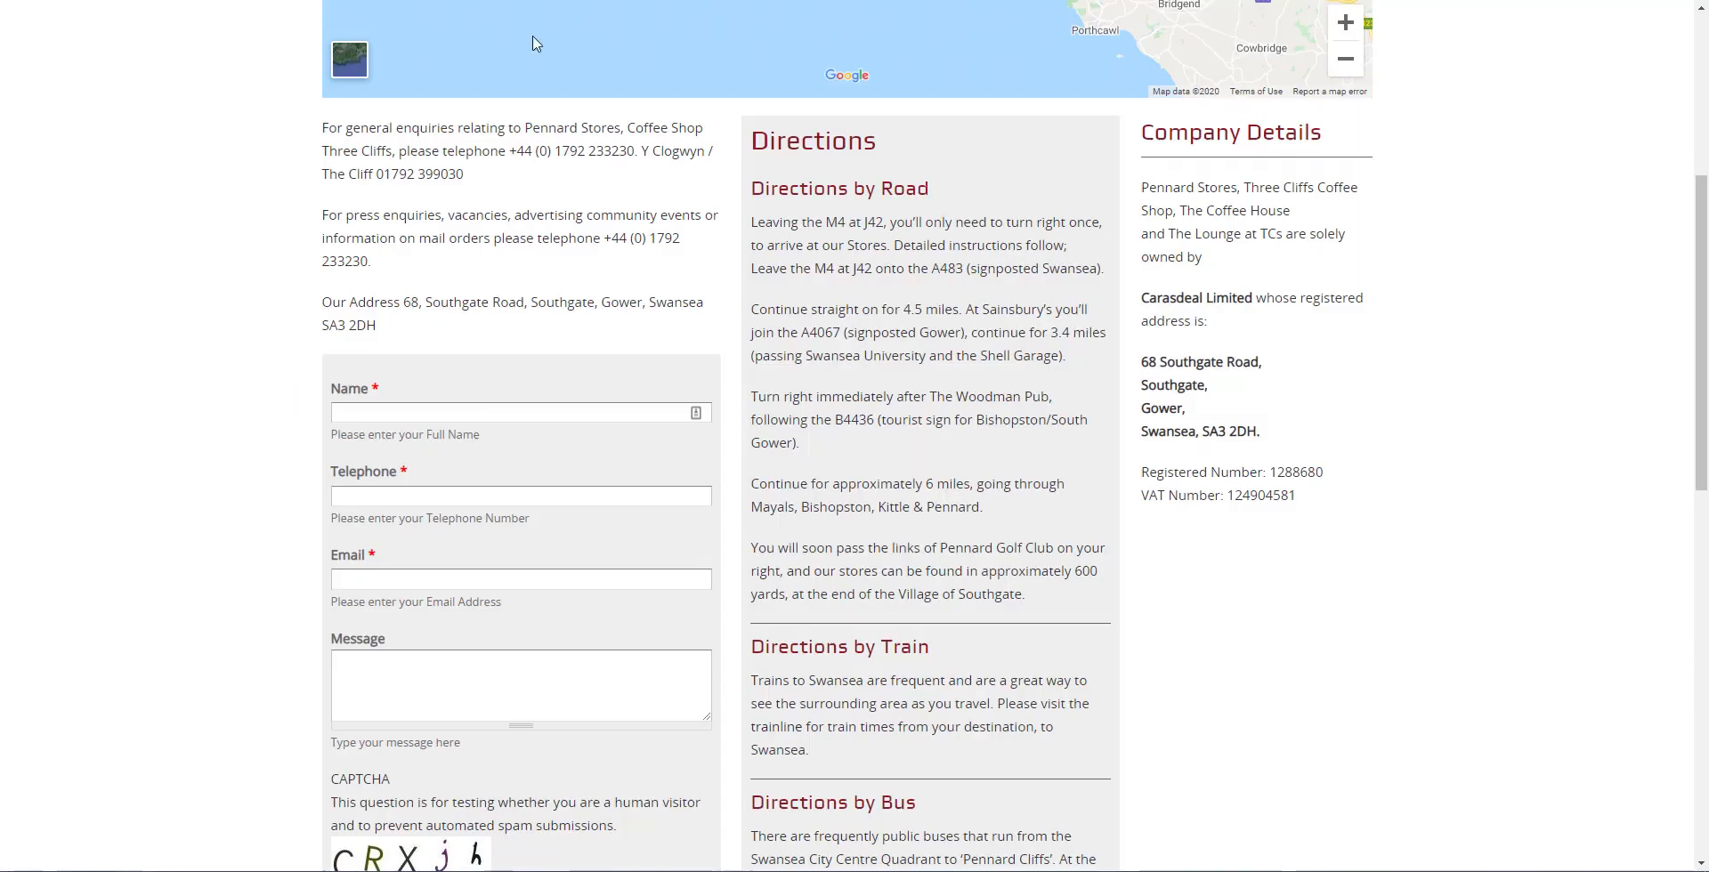
scroll(695, 139, "up", 5)
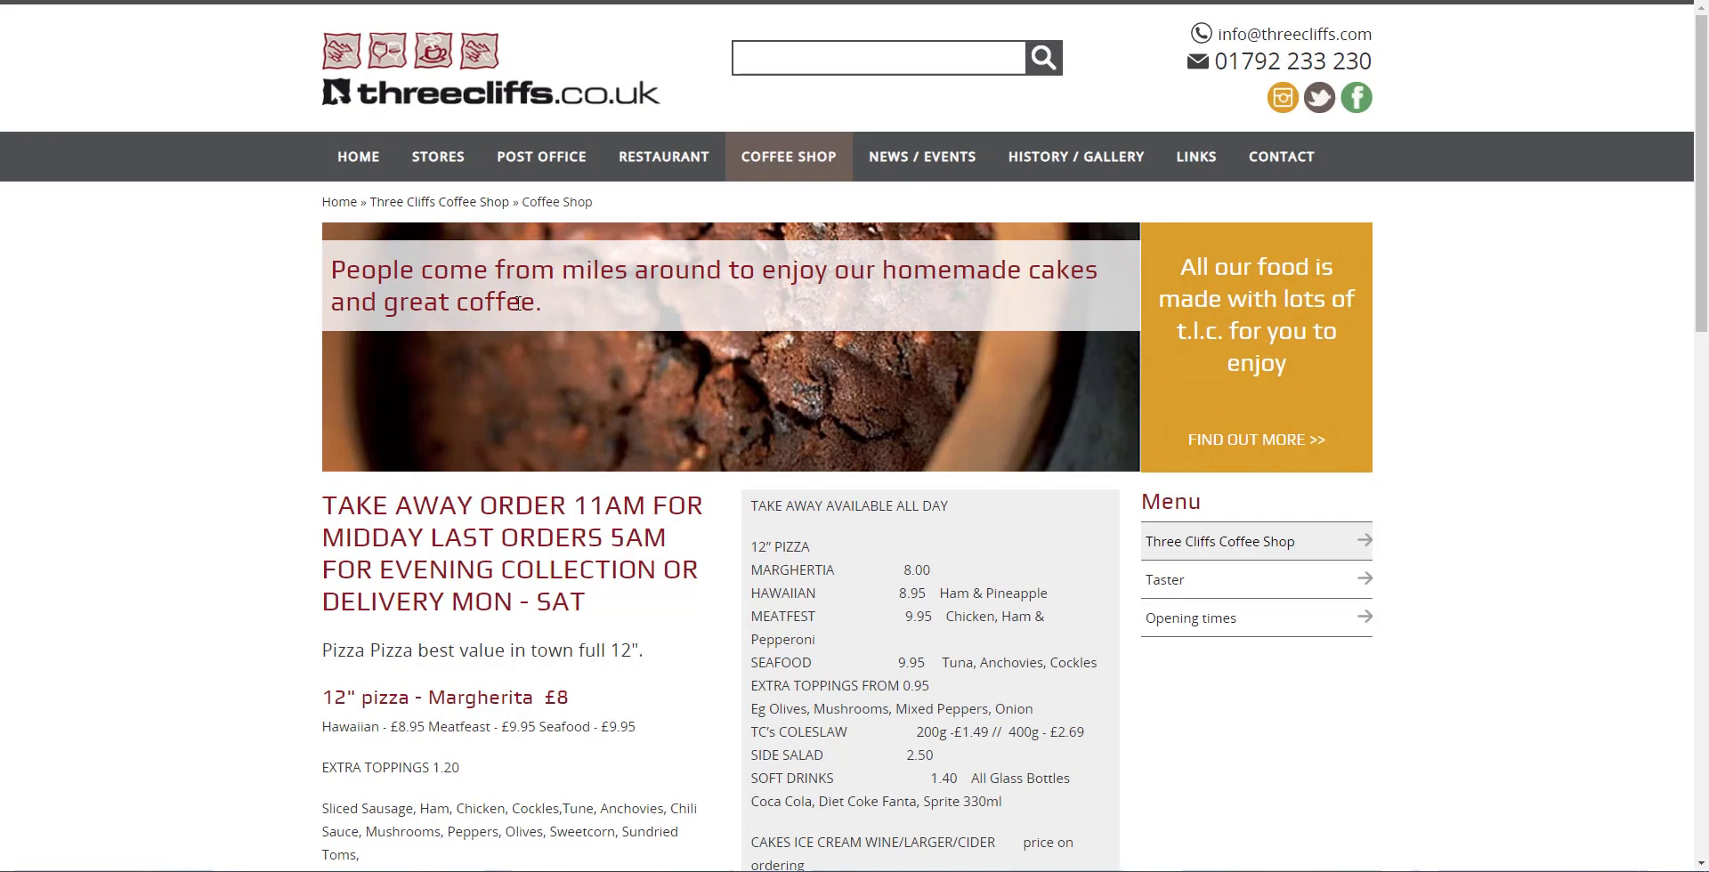
Step: Select, then deselect, the banner line about homemade cakes and great coffee
left_click_drag(556, 307, 329, 270)
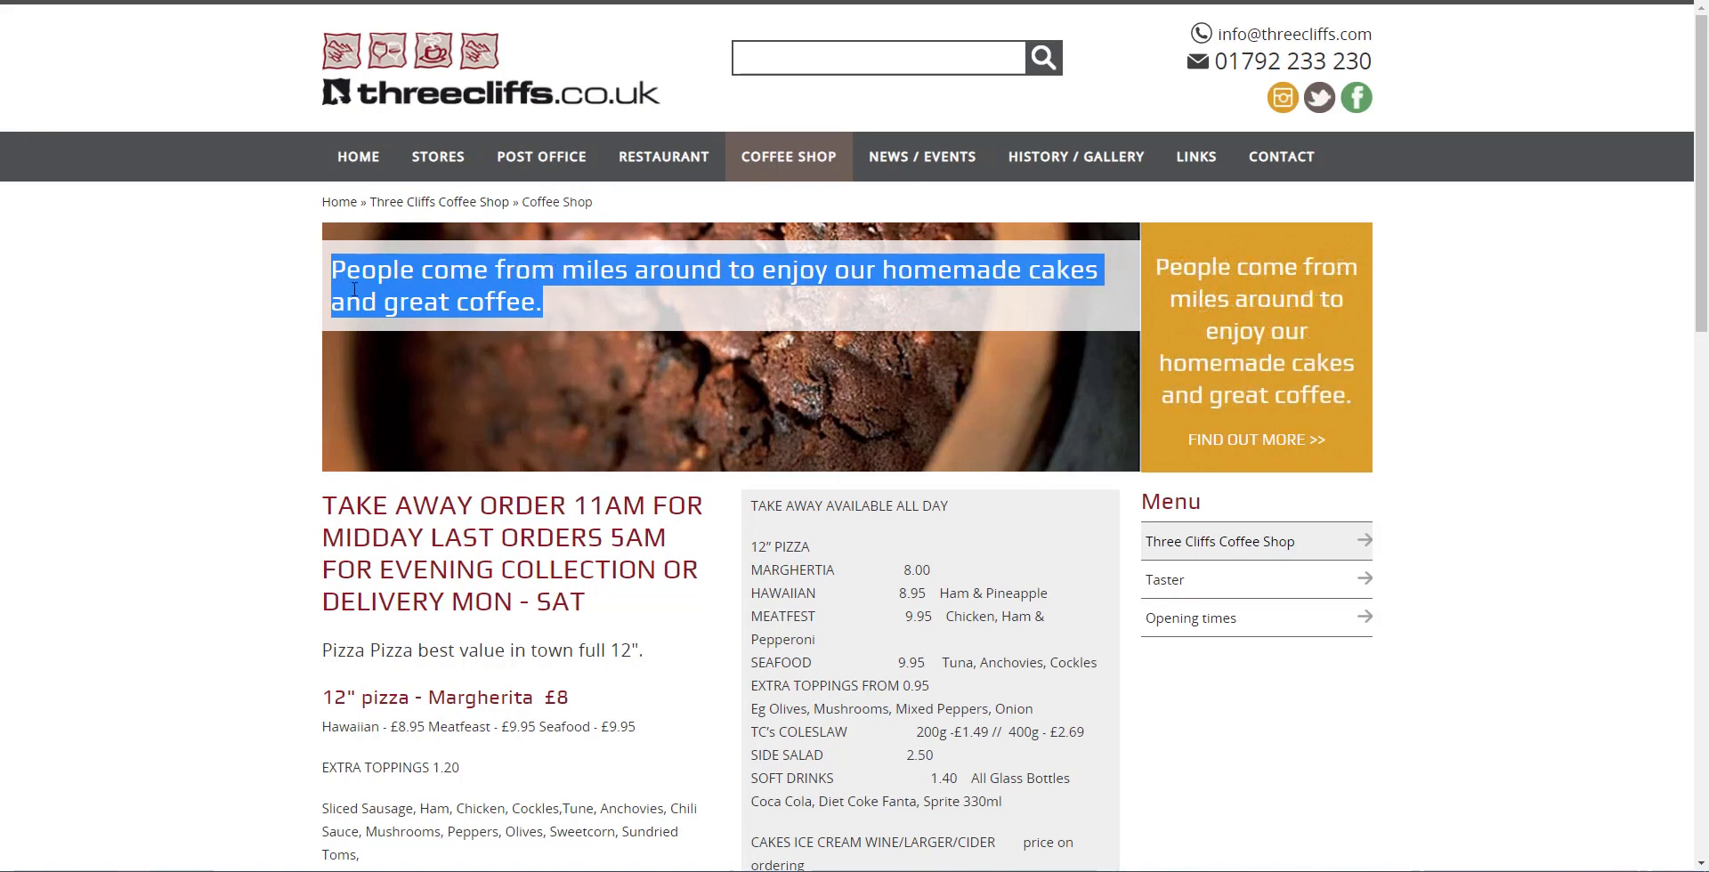
left_click(560, 294)
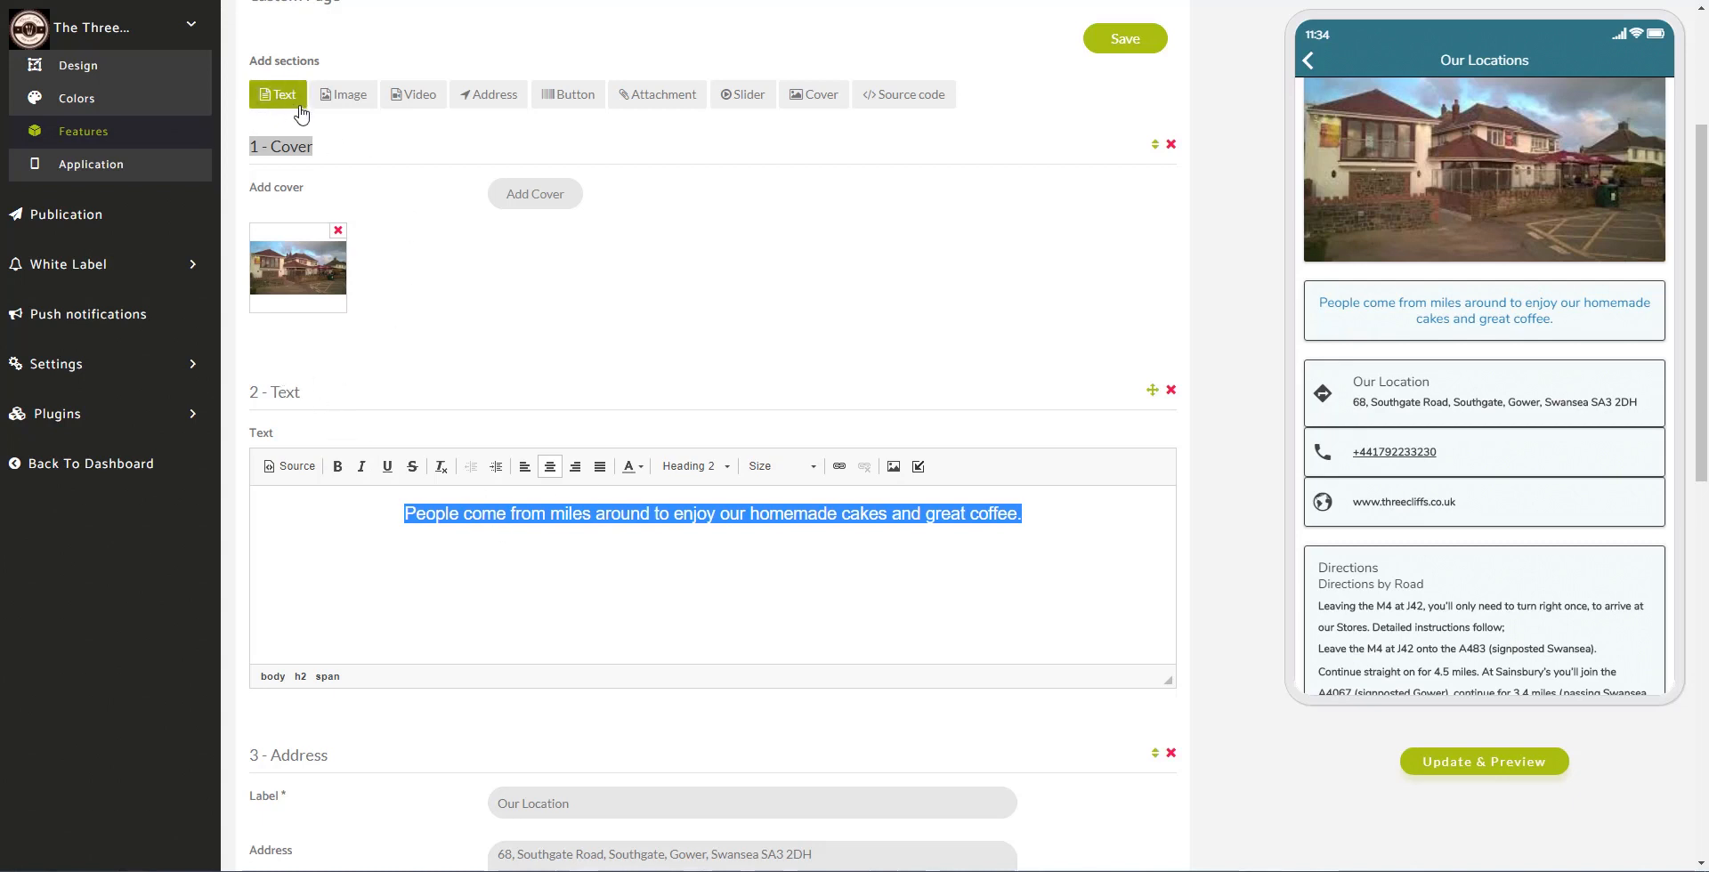
Step: Colour the homemade cakes and great coffee sentence dark red
left_click(481, 516)
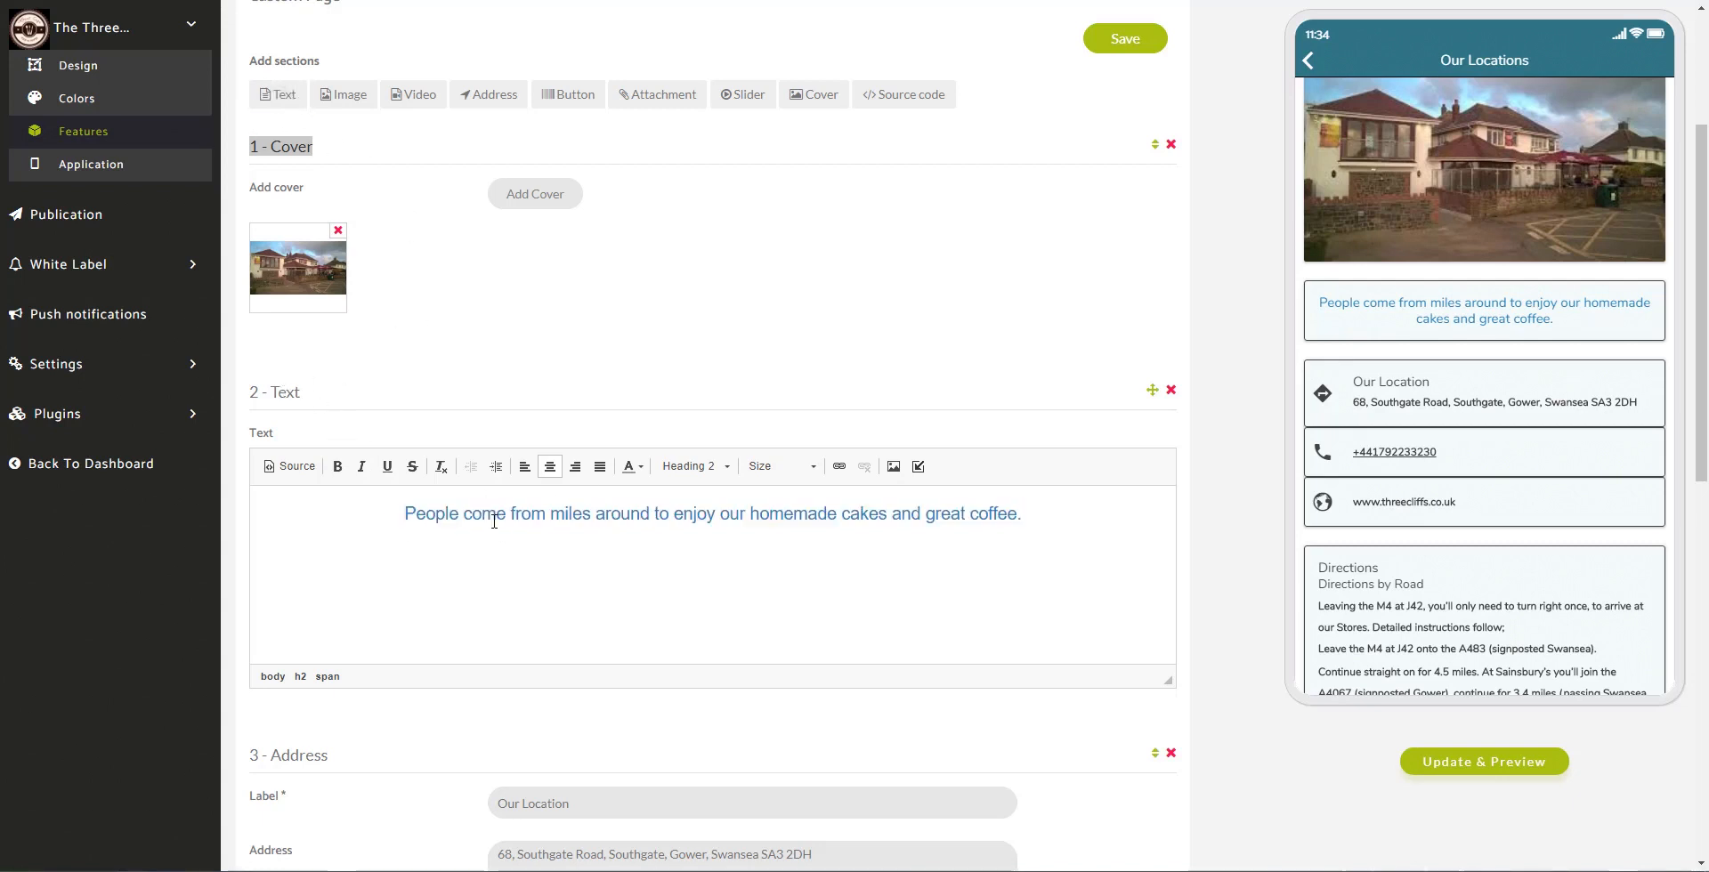
left_click_drag(399, 509, 1028, 533)
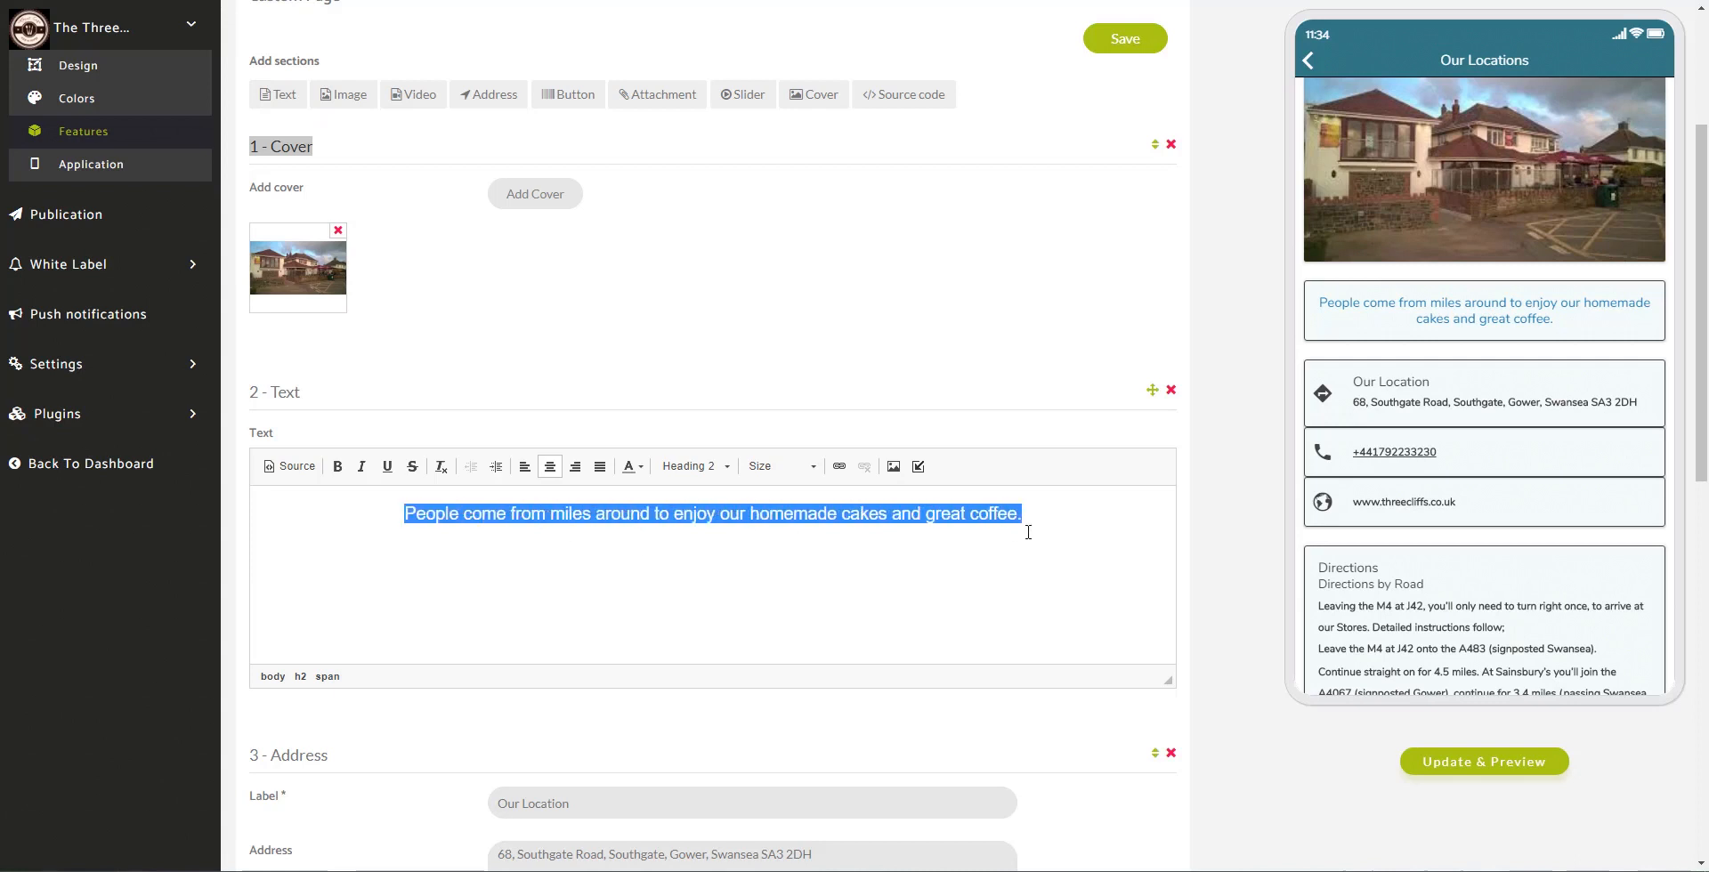
left_click(630, 467)
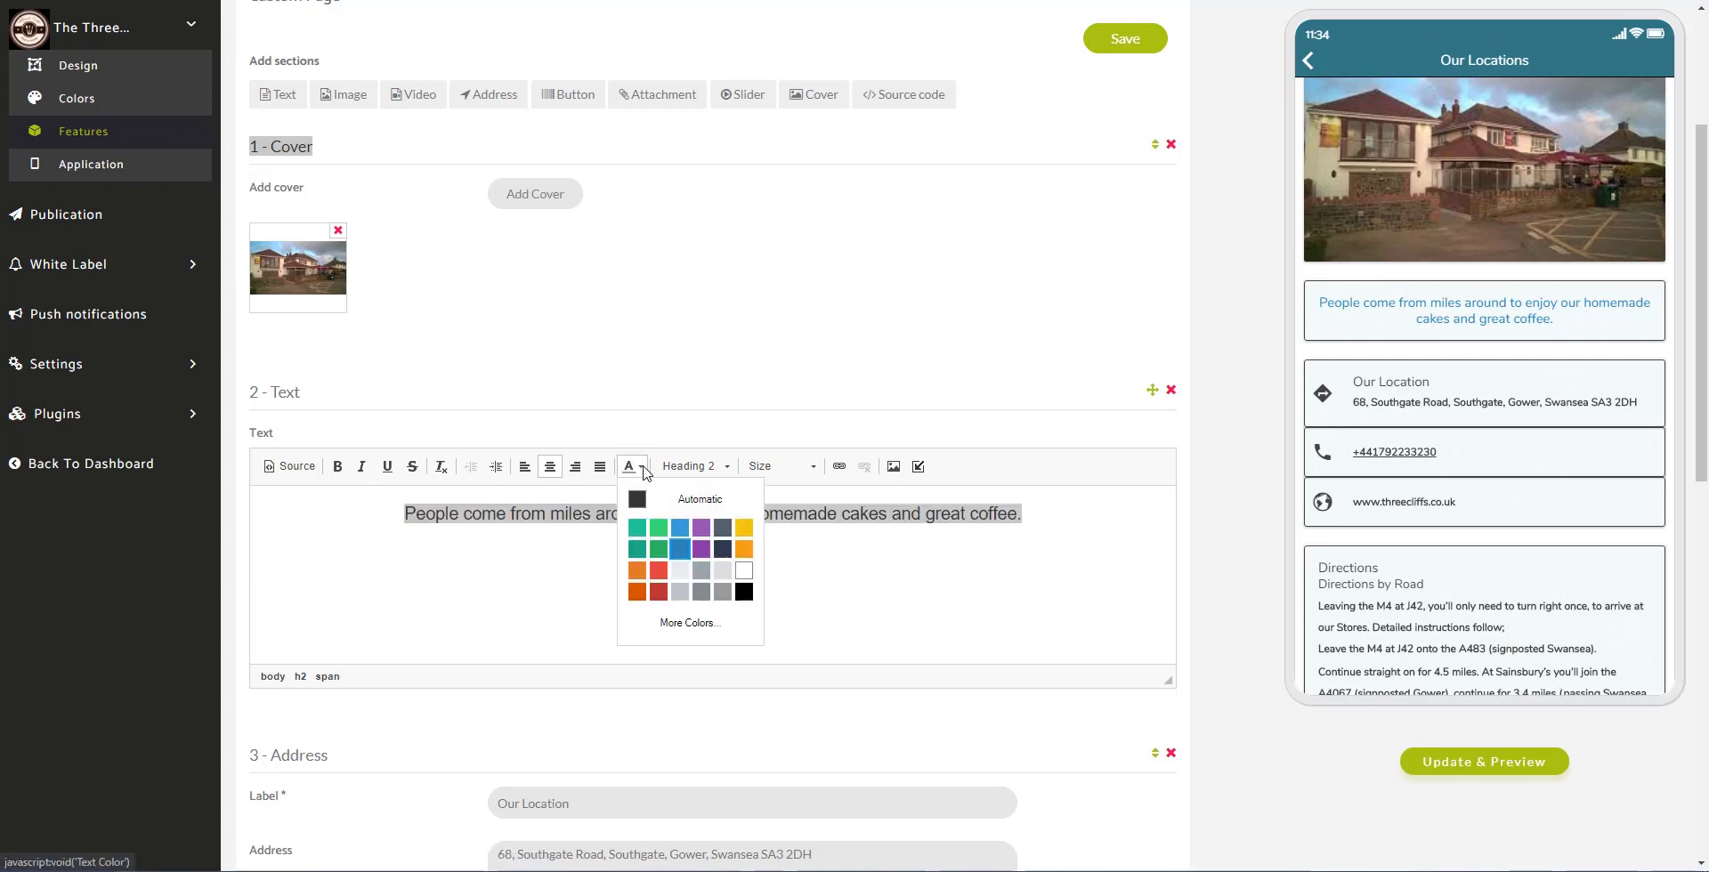
left_click(659, 593)
left_click(827, 559)
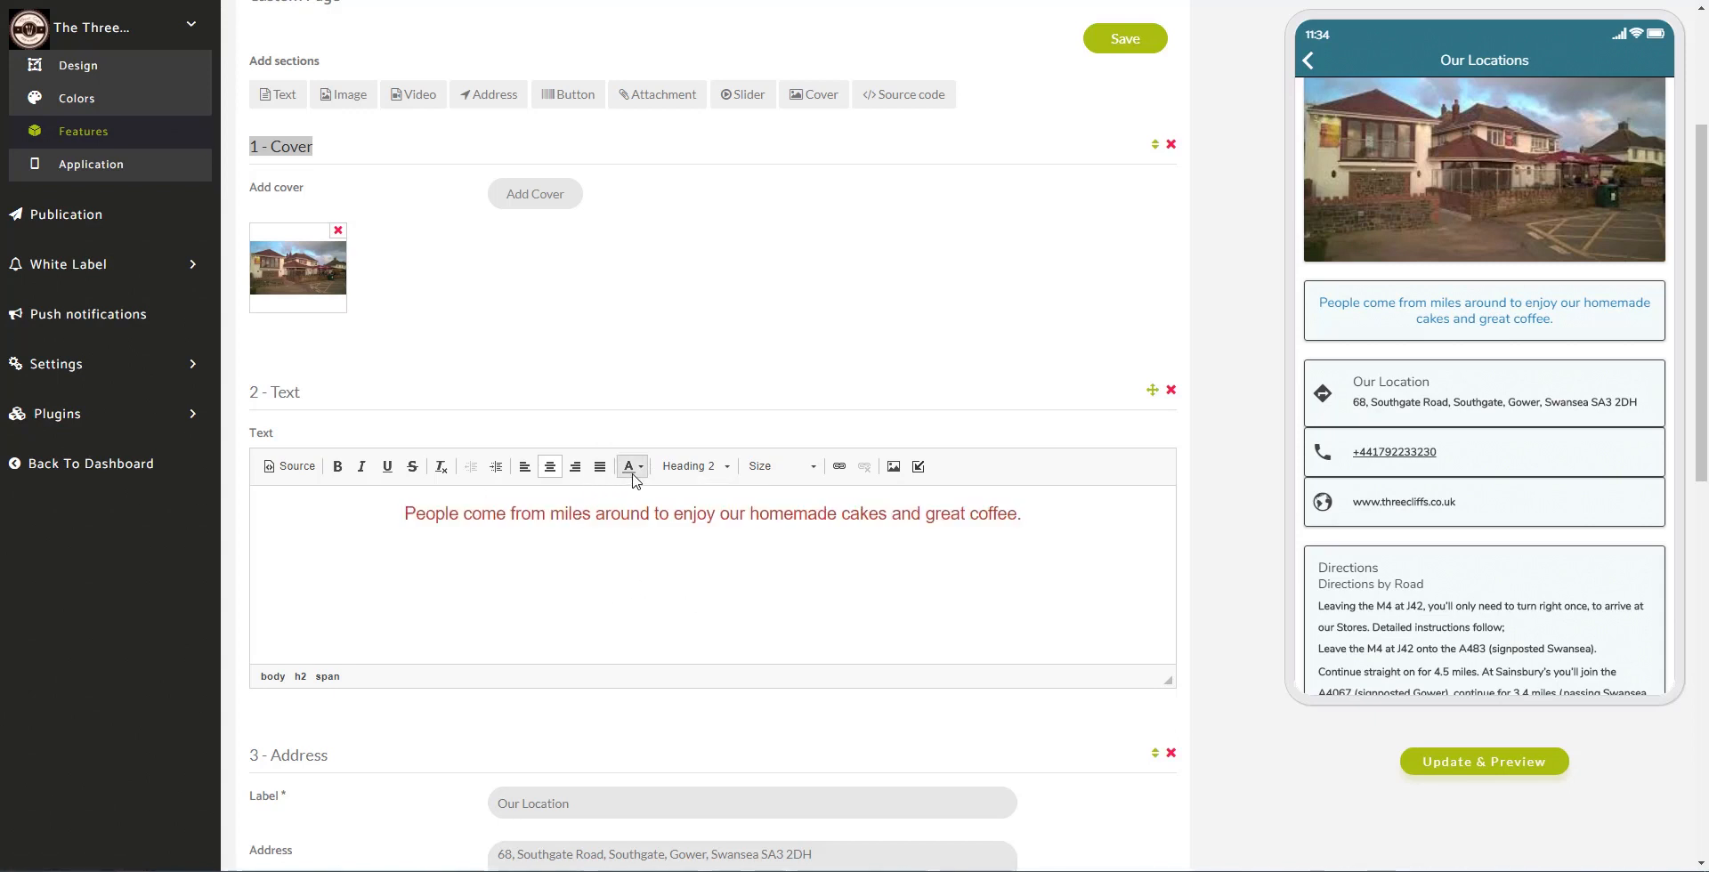
Step: Recolour the intro sentence blue and make it bold
left_click(631, 466)
left_click_drag(1022, 535, 403, 514)
left_click(642, 470)
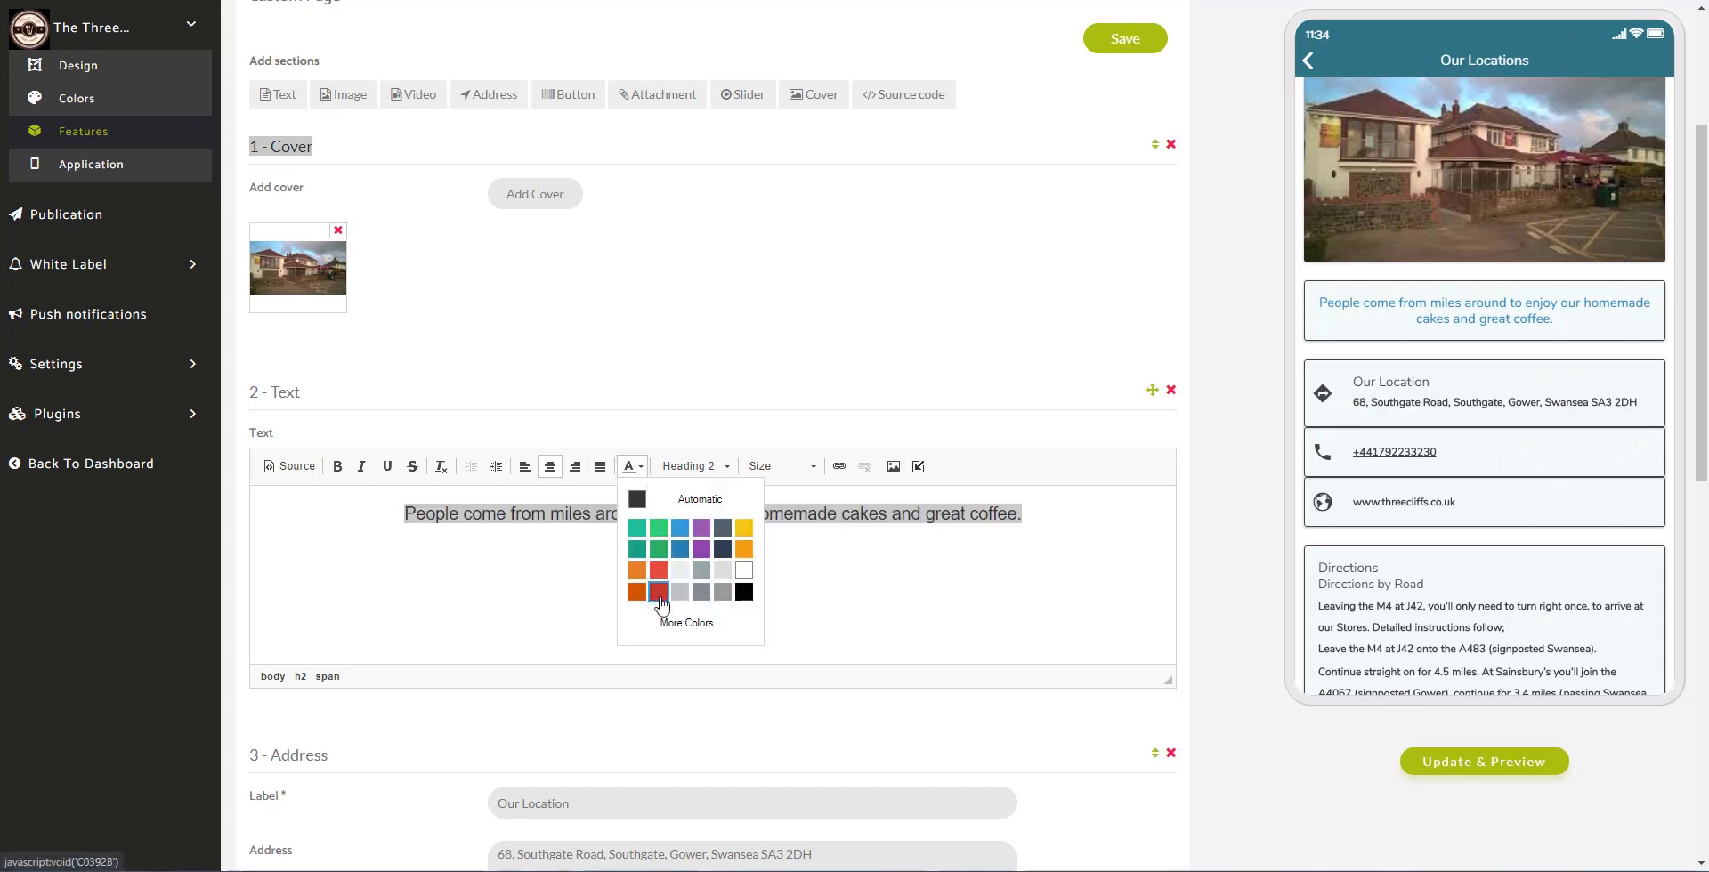
left_click(682, 551)
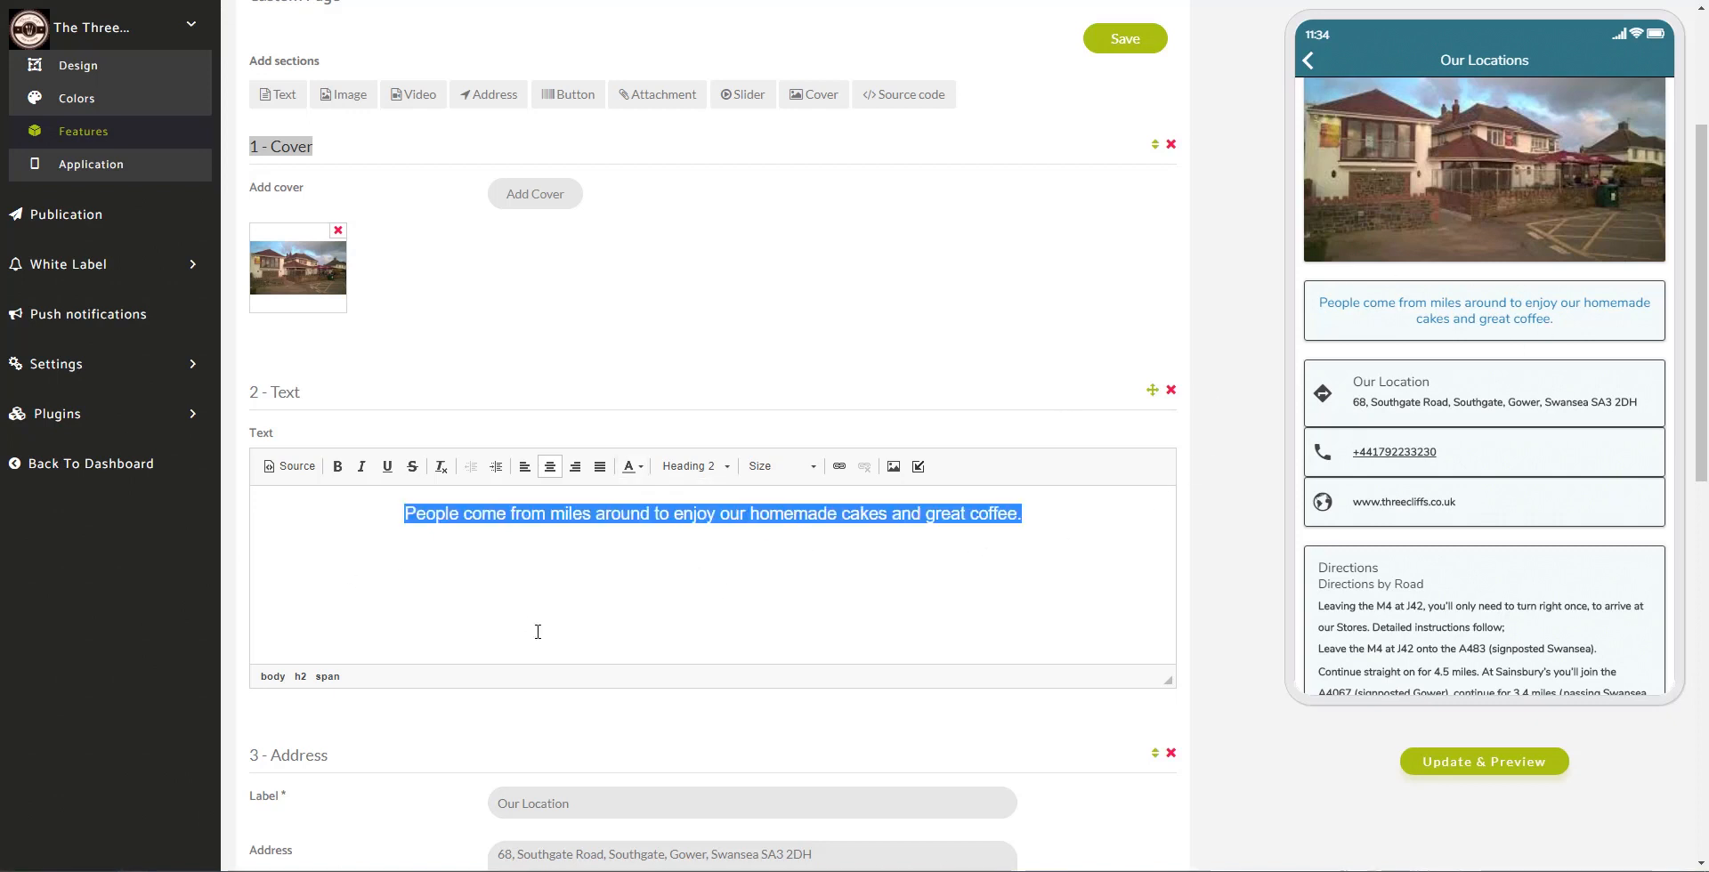
left_click(338, 466)
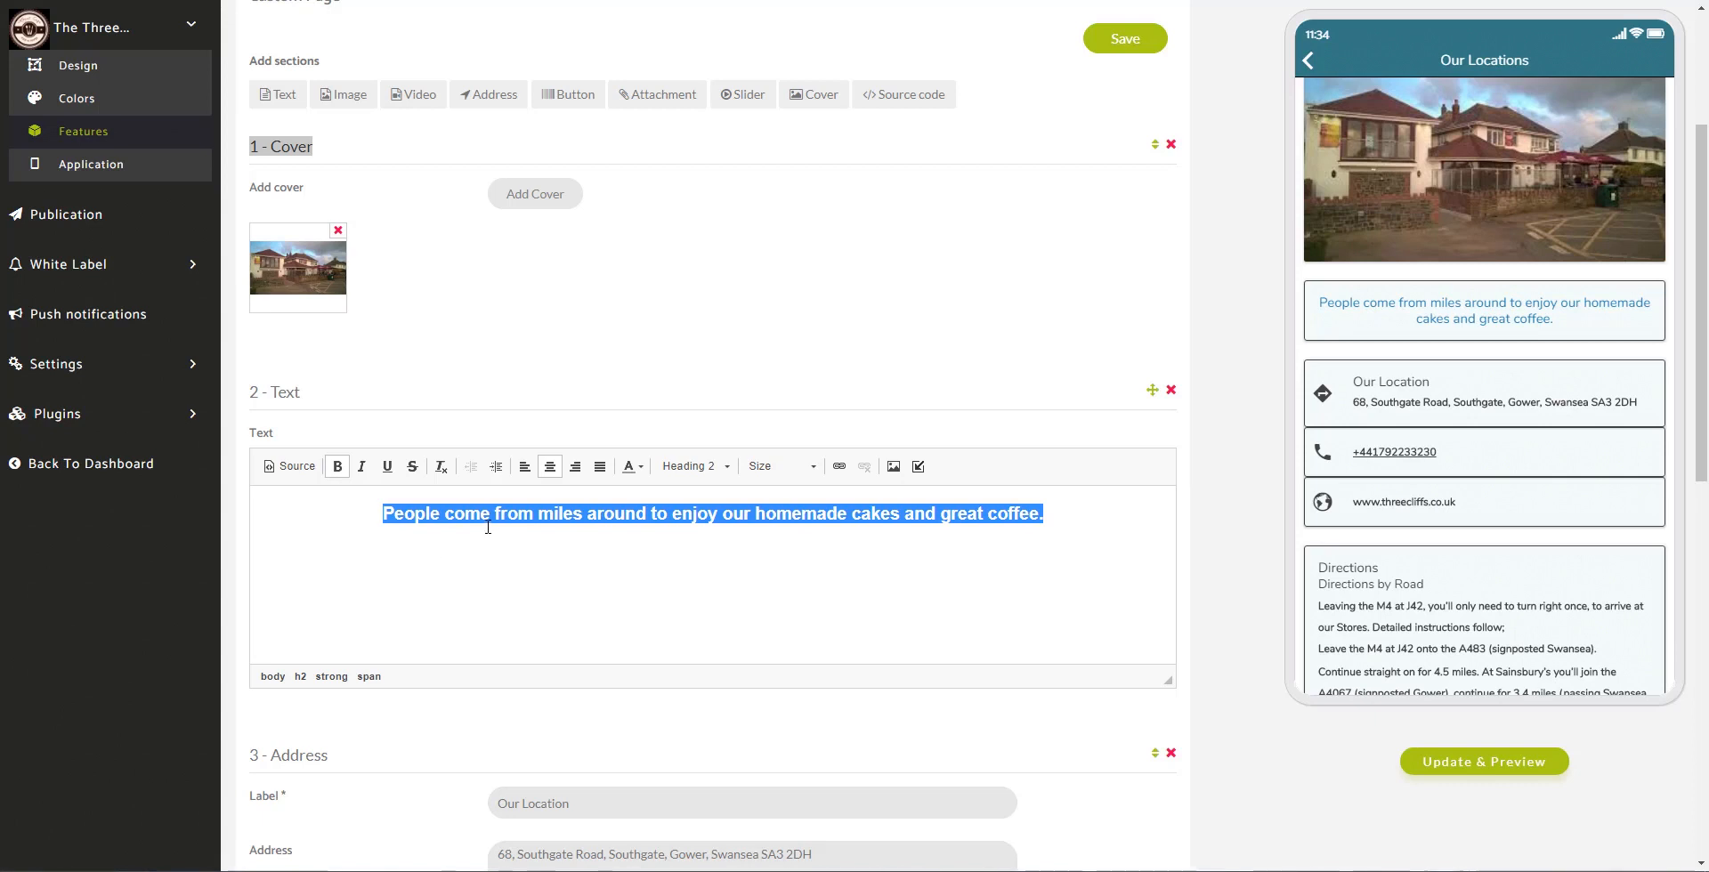
left_click(721, 574)
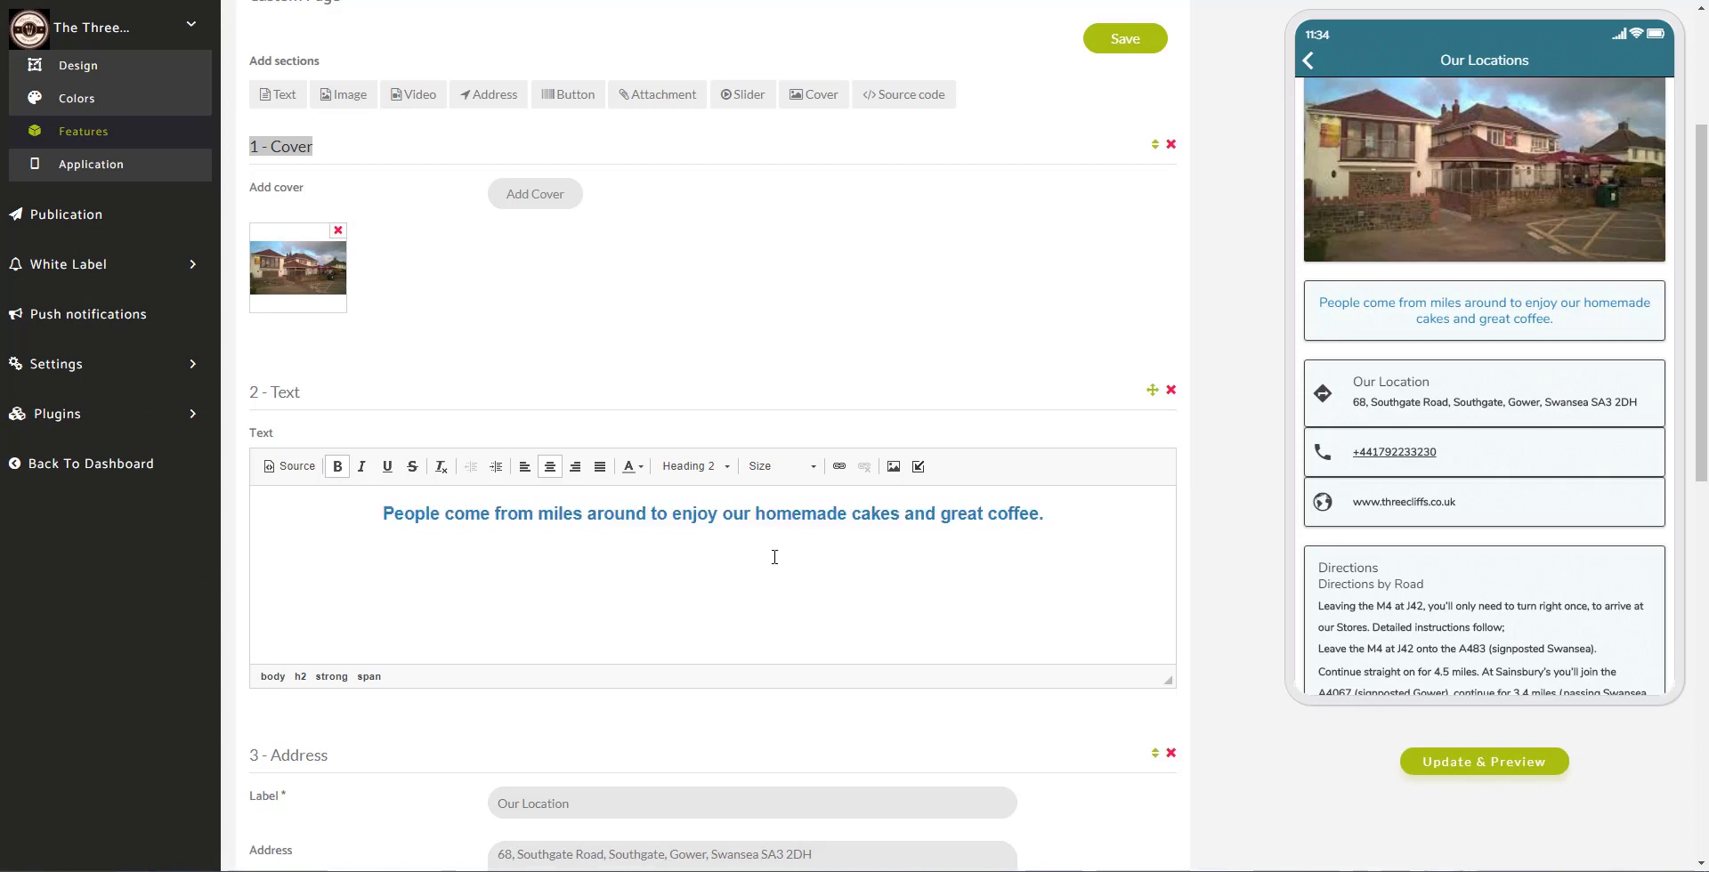
Step: Refresh the phone preview with the formatted sentence and scroll down
left_click(1551, 752)
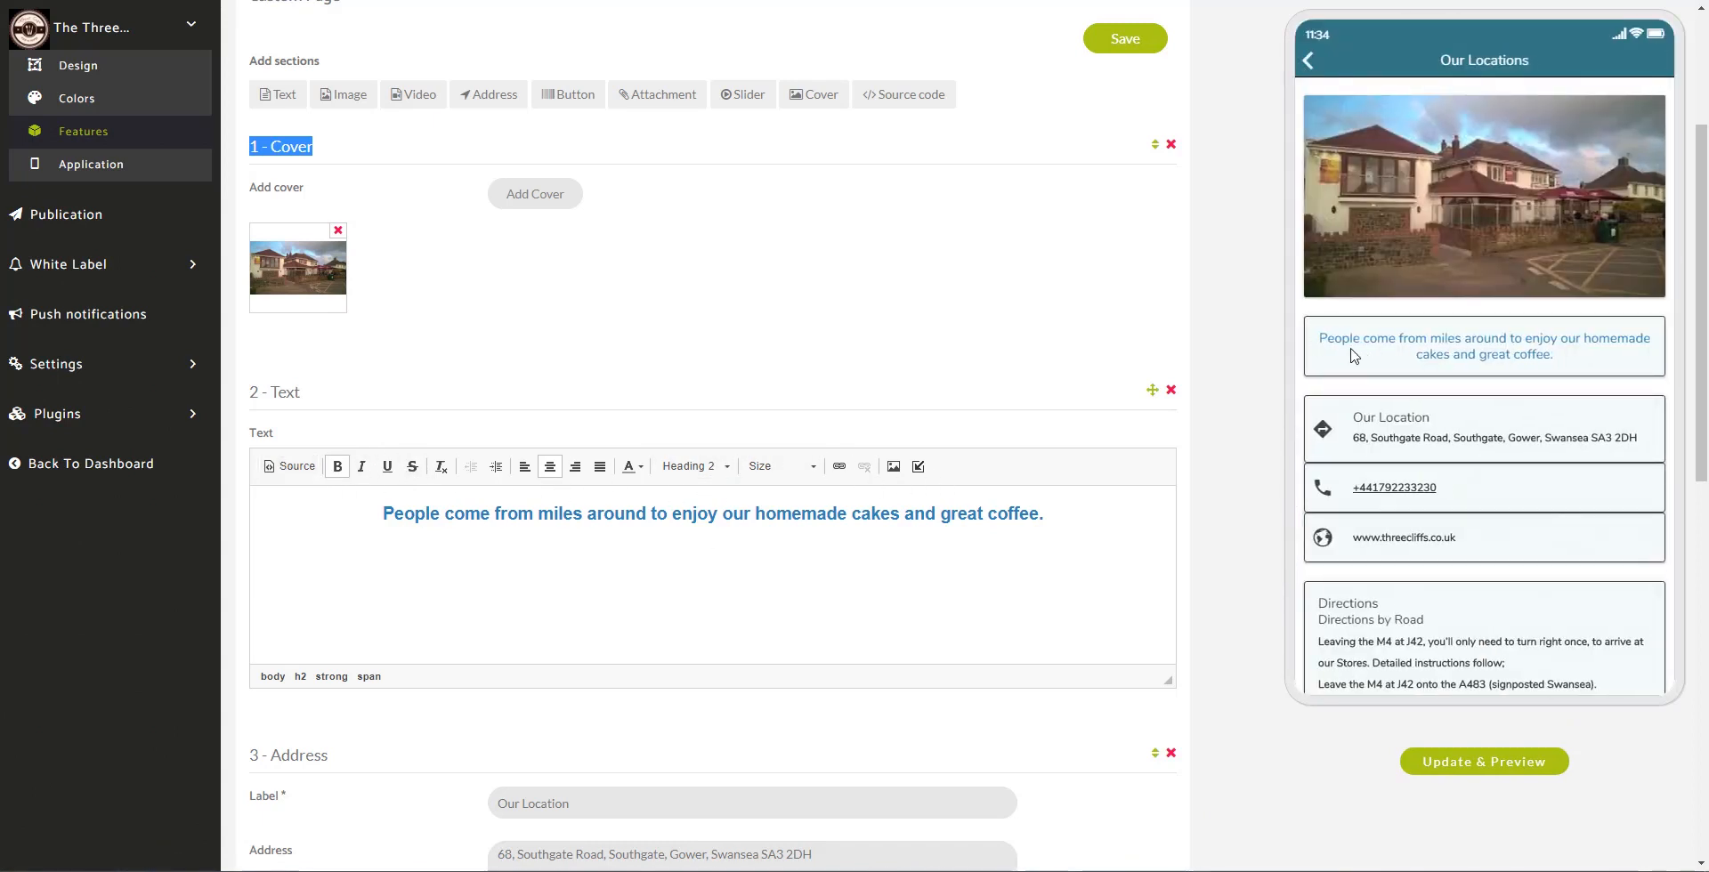
scroll(1304, 391, "down", 3)
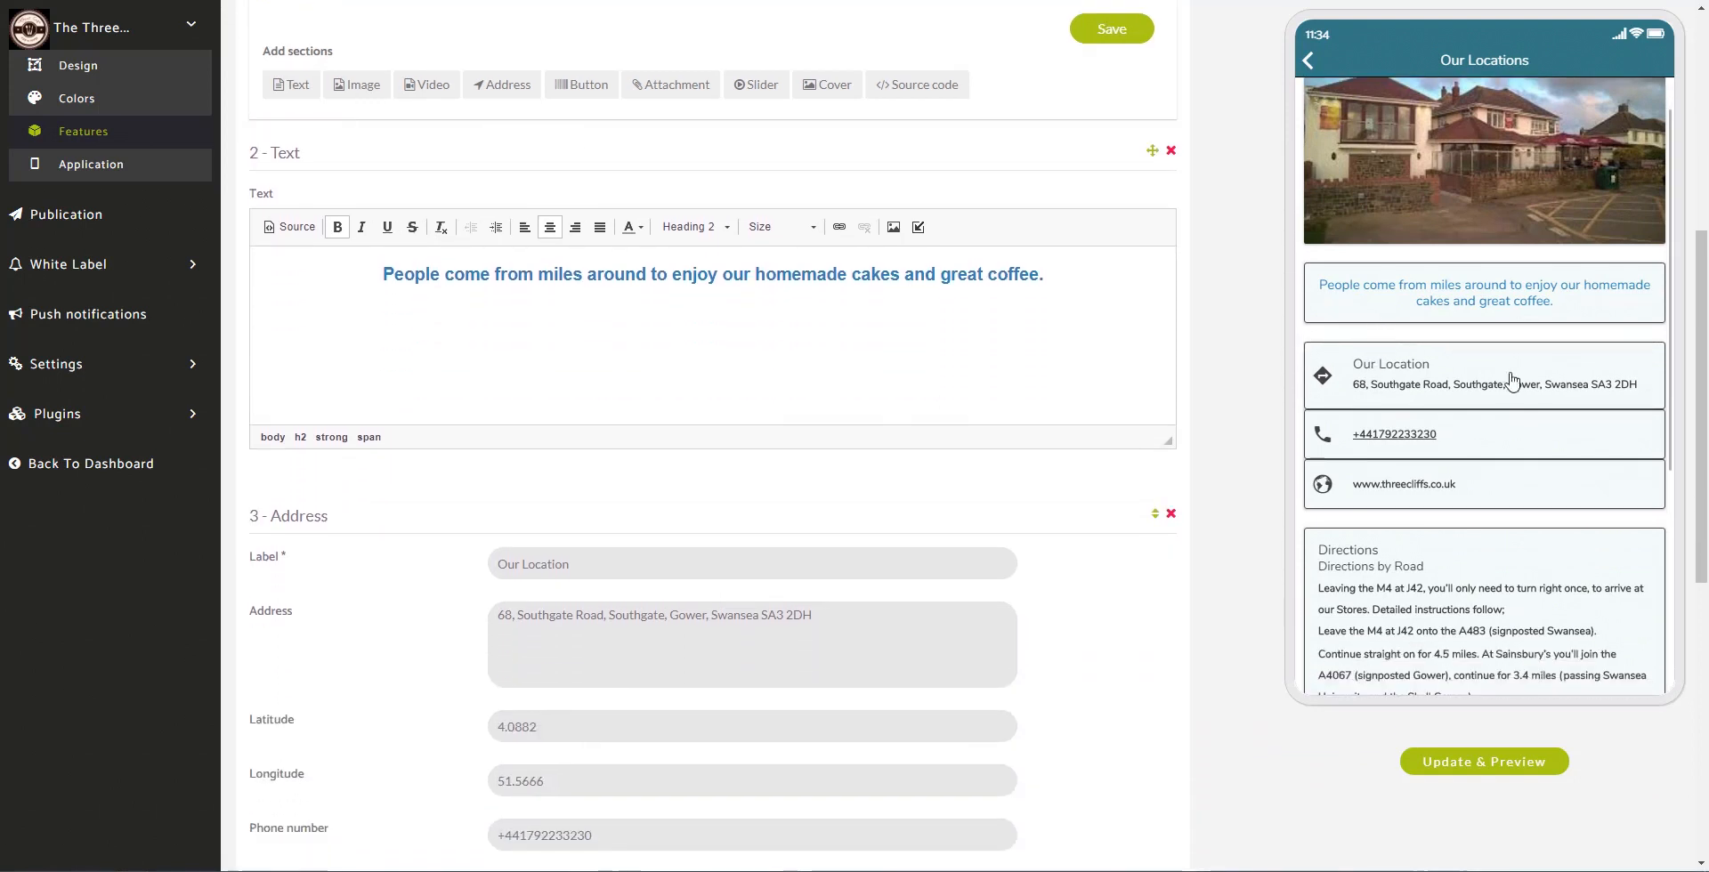
scroll(1555, 478, "down", 3)
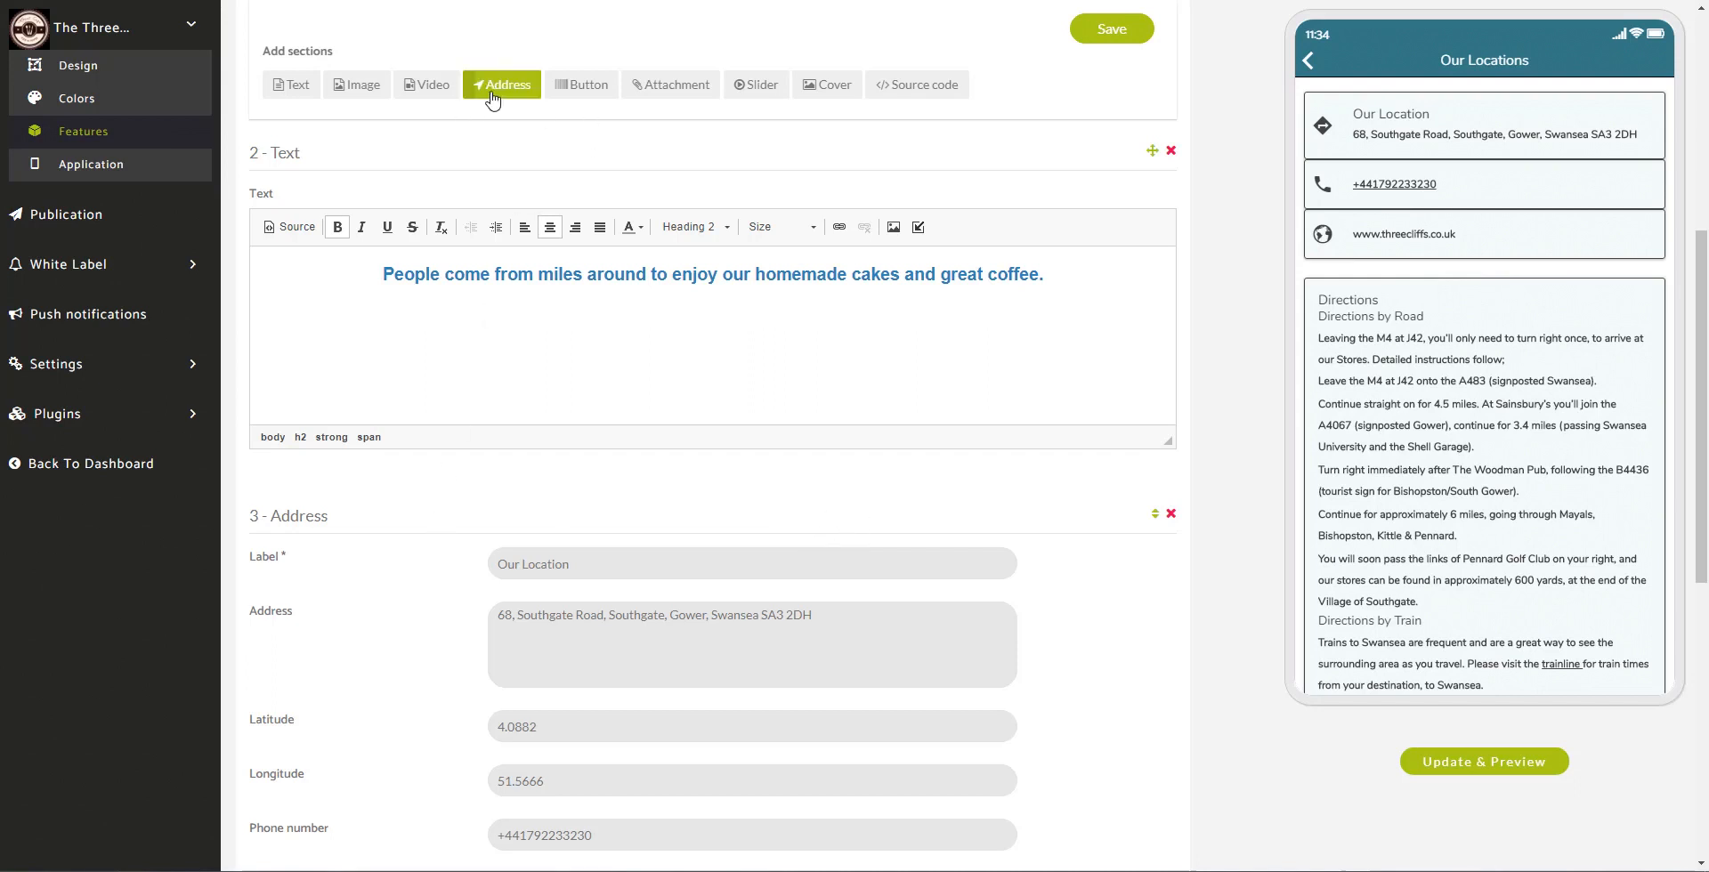
Step: Replace the 3 - Address label Our Location with The Three Cliffs
scroll(1068, 671, "down", 4)
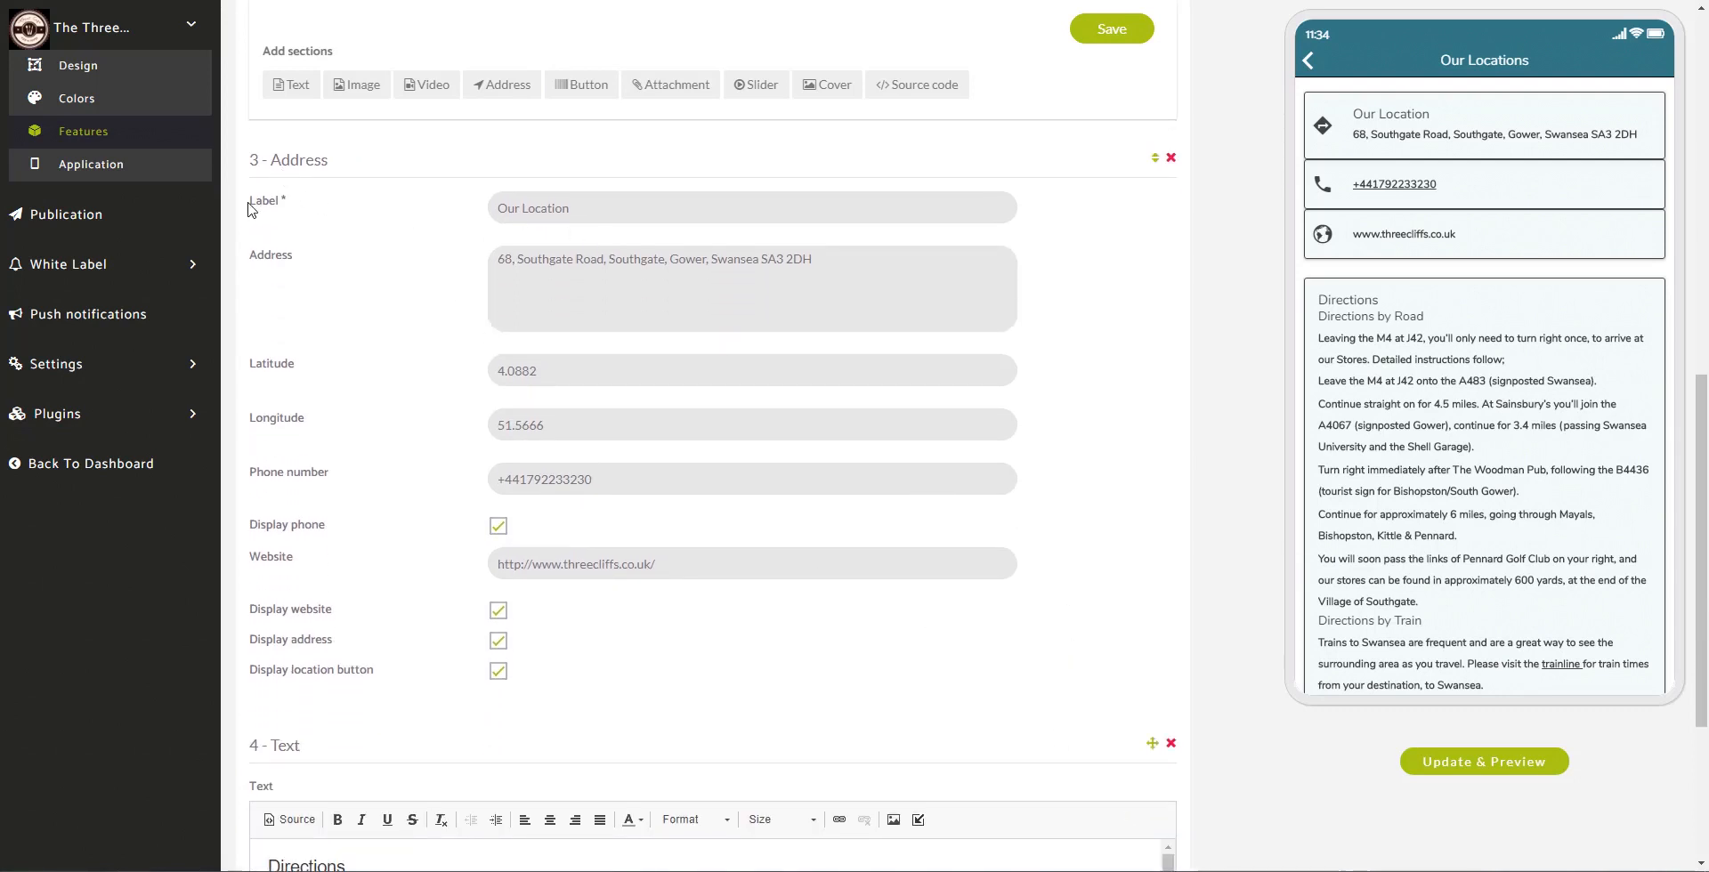
left_click_drag(250, 209, 301, 204)
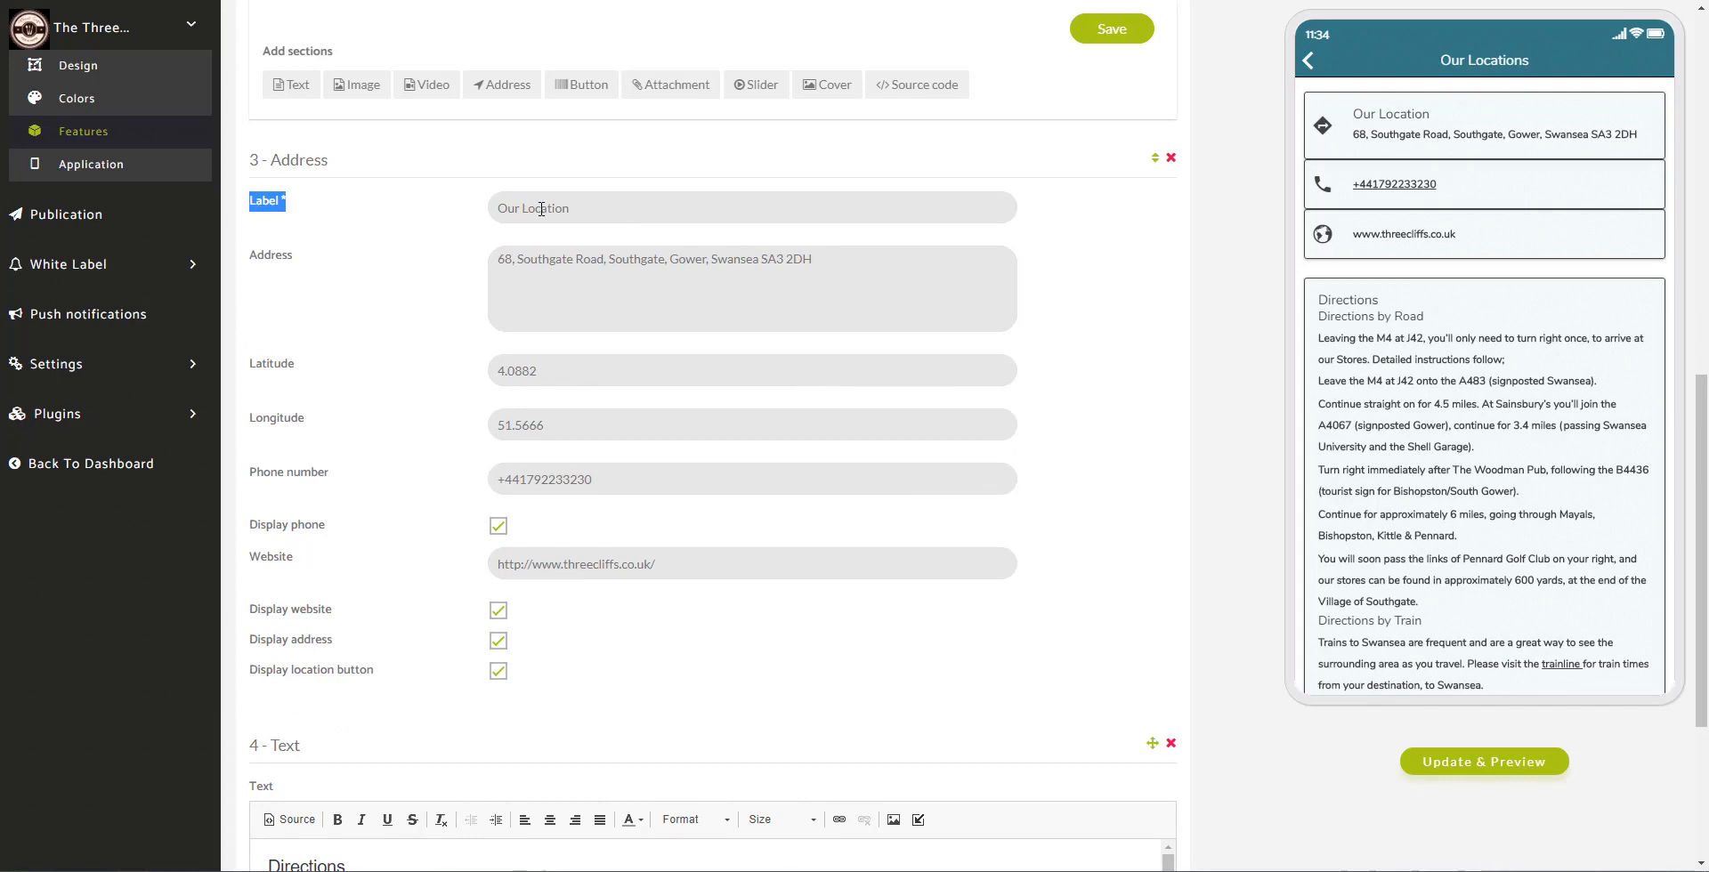
left_click_drag(569, 208, 467, 209)
type("The Three Cliffs")
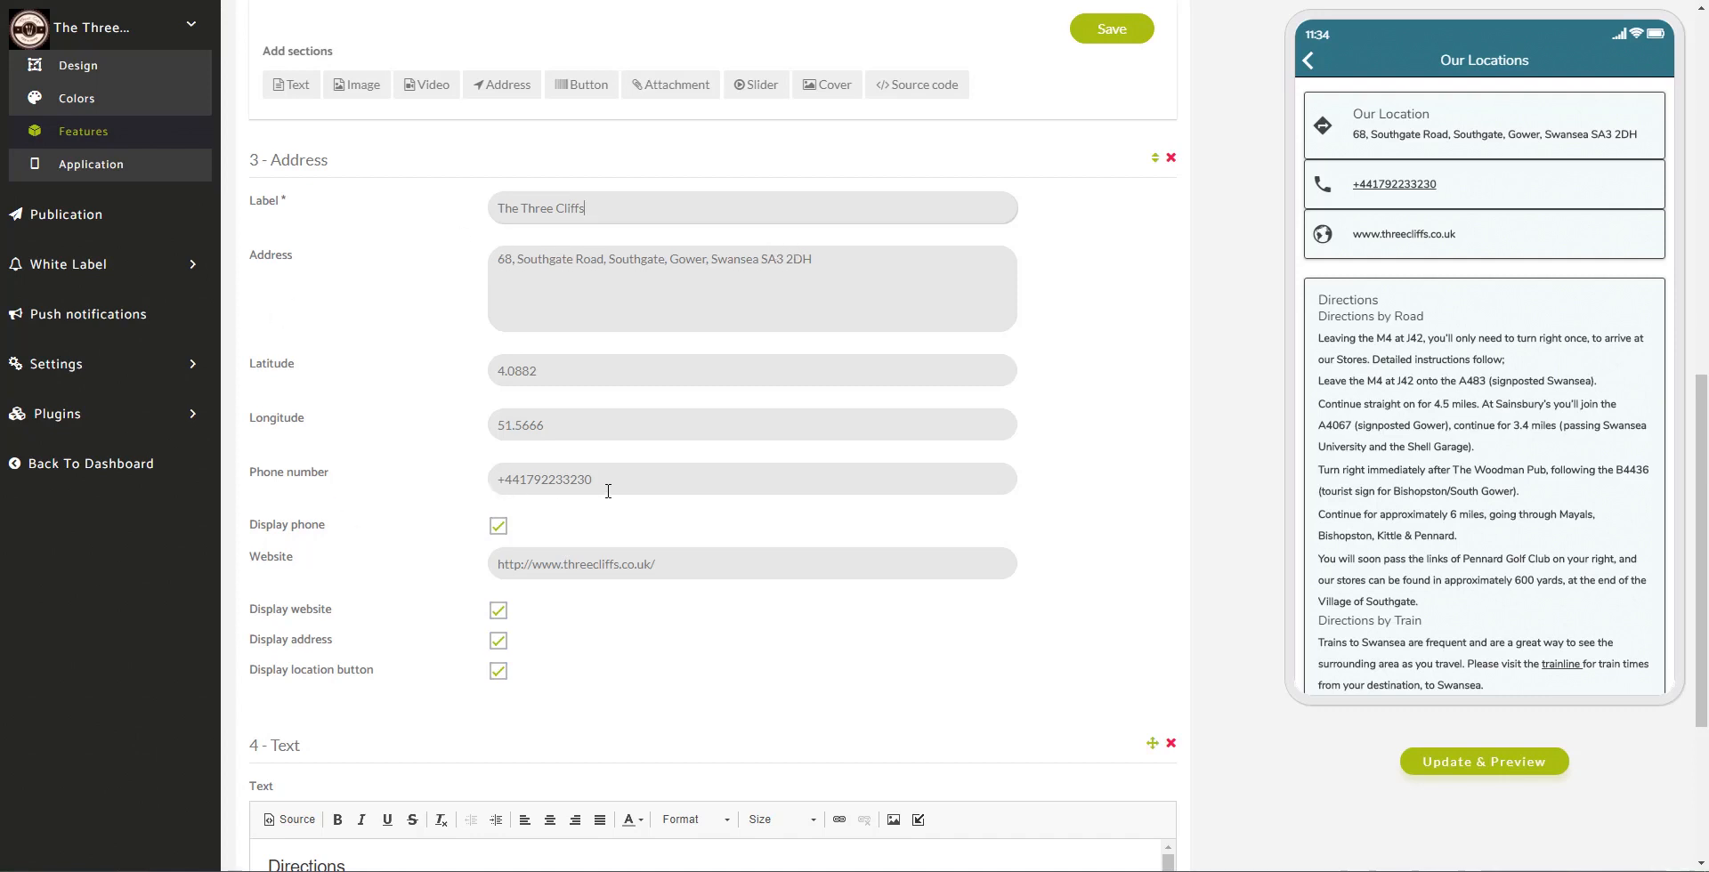
Step: Review the address section's website, latitude, longitude and postcode fields
left_click_drag(500, 569, 766, 564)
left_click(738, 607)
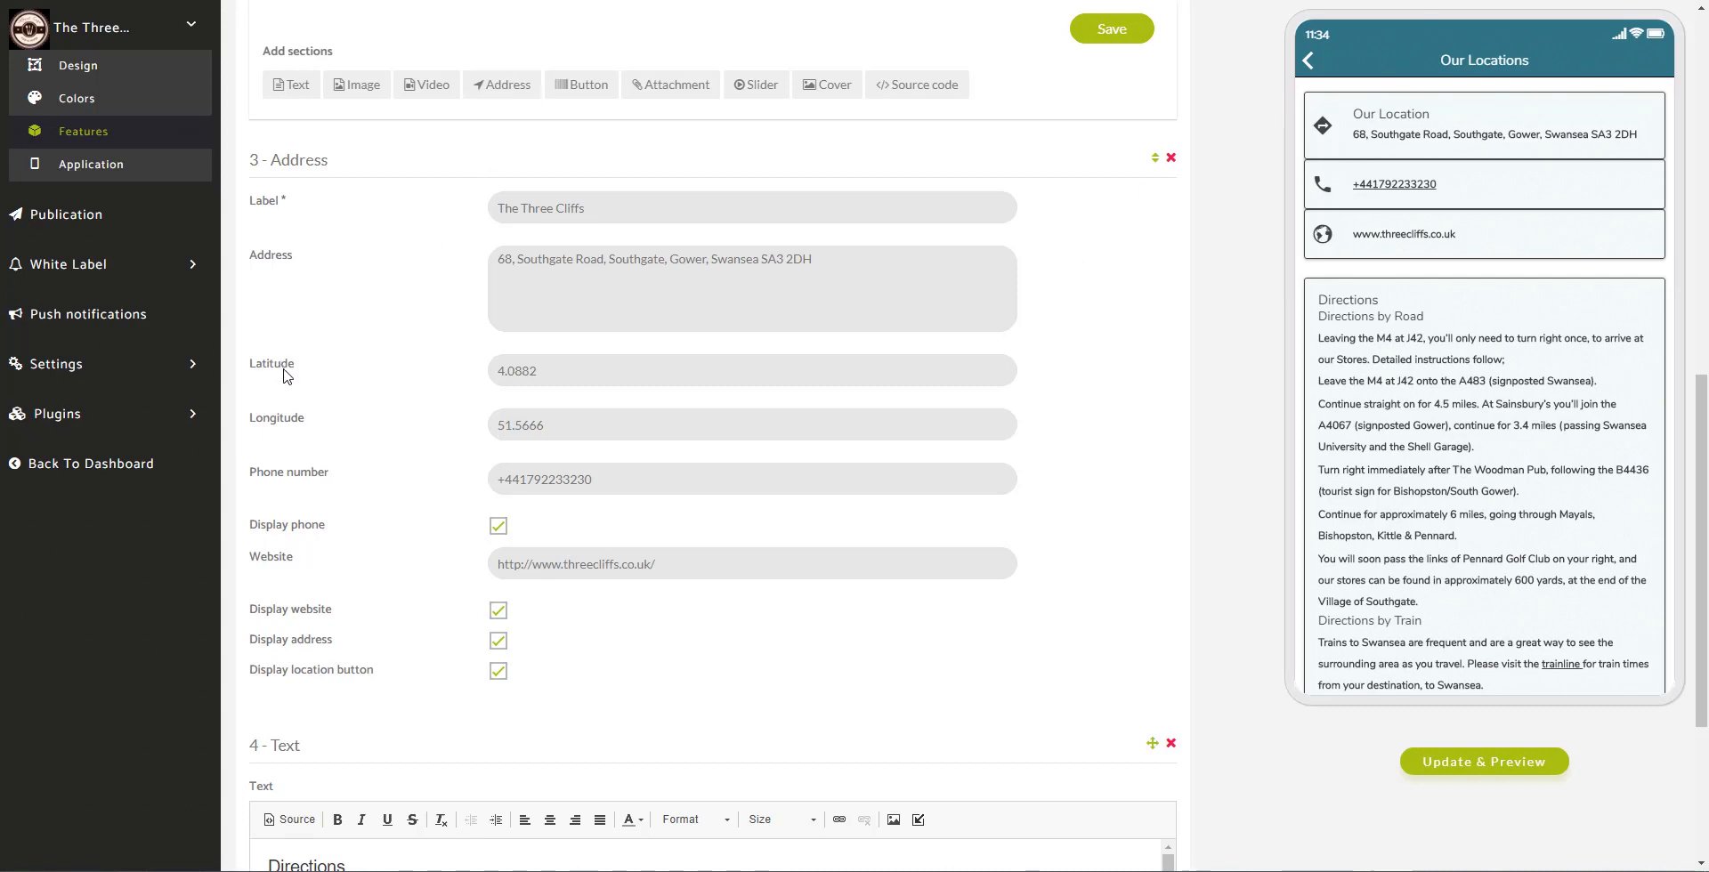
left_click_drag(303, 364, 253, 371)
left_click_drag(312, 423, 250, 424)
left_click_drag(758, 260, 816, 289)
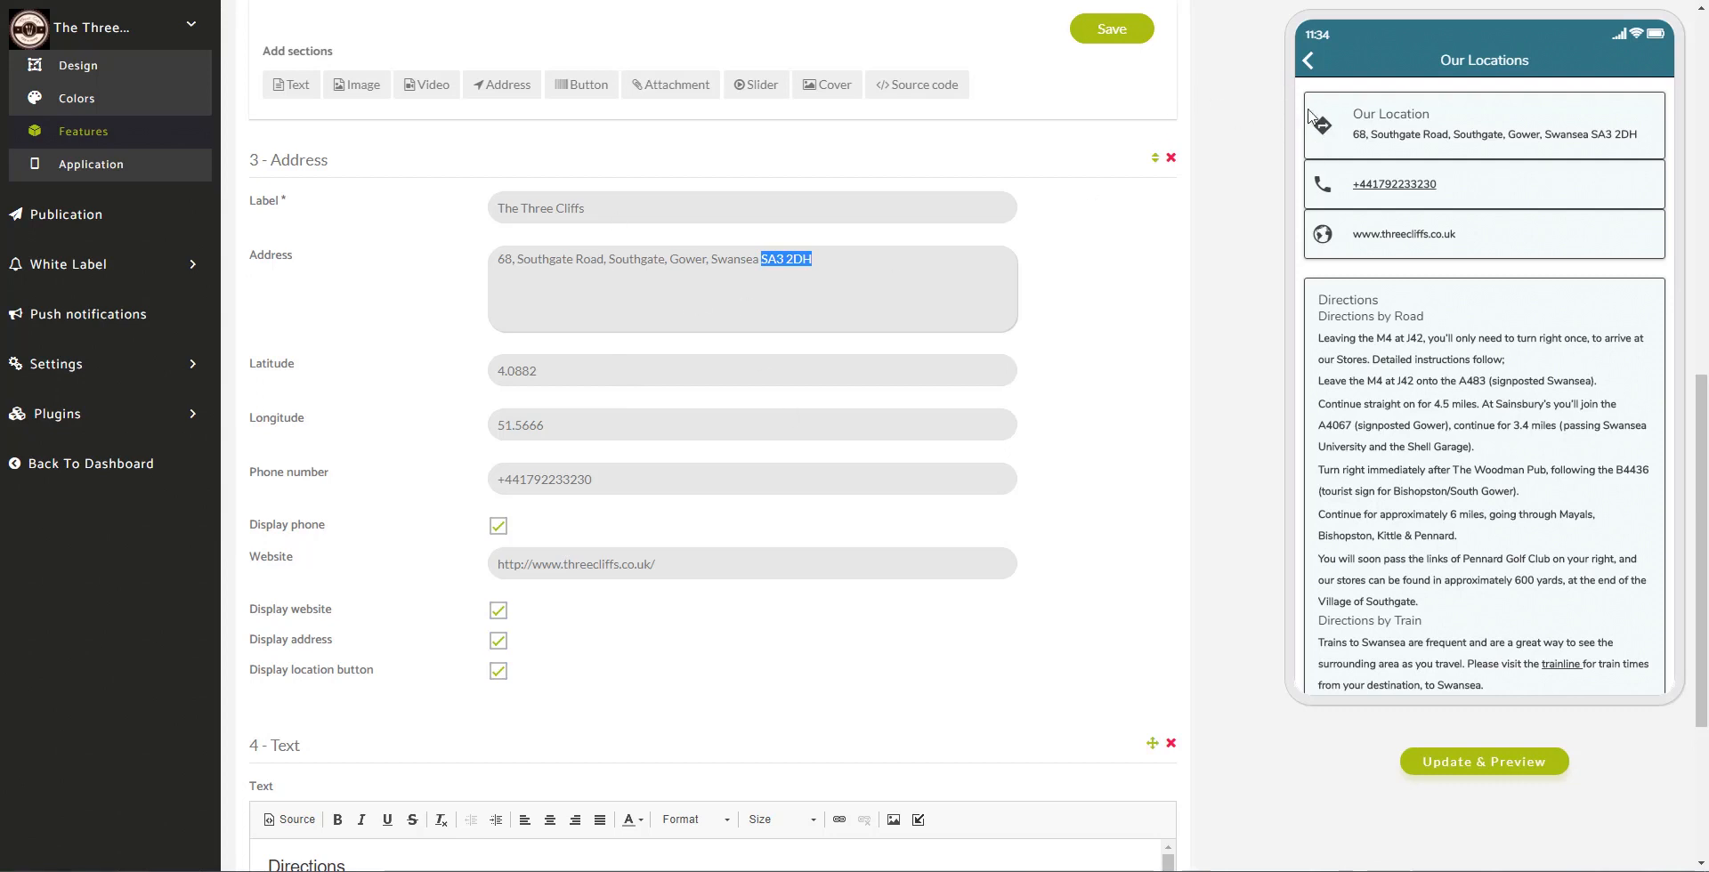
scroll(1232, 274, "down", 3)
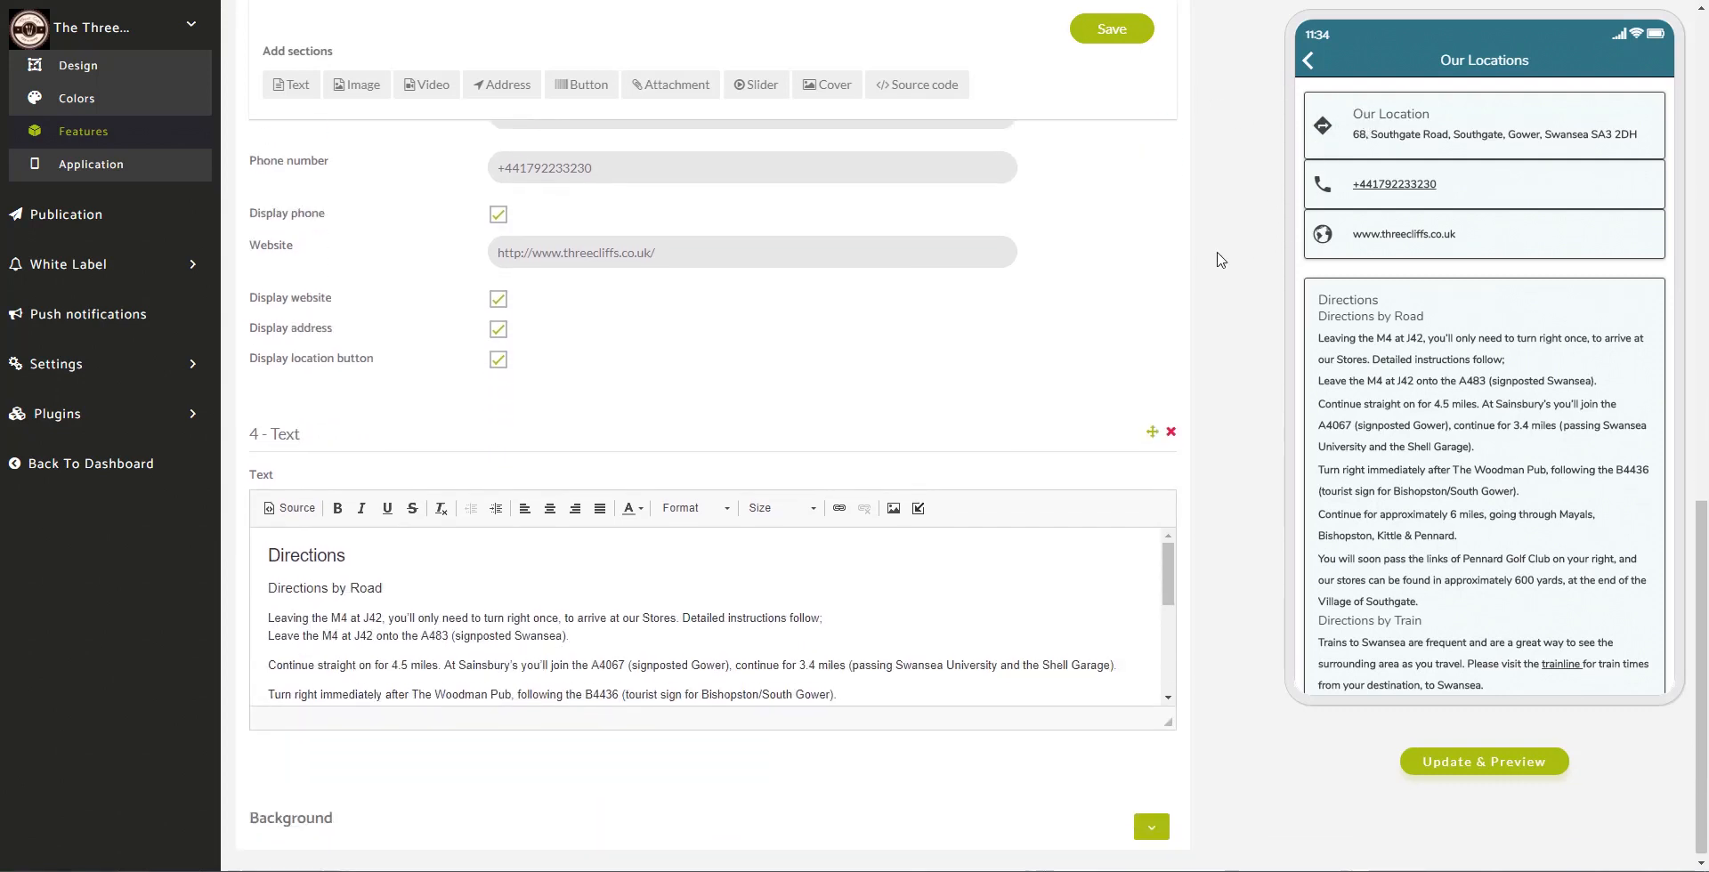
scroll(1486, 615, "down", 3)
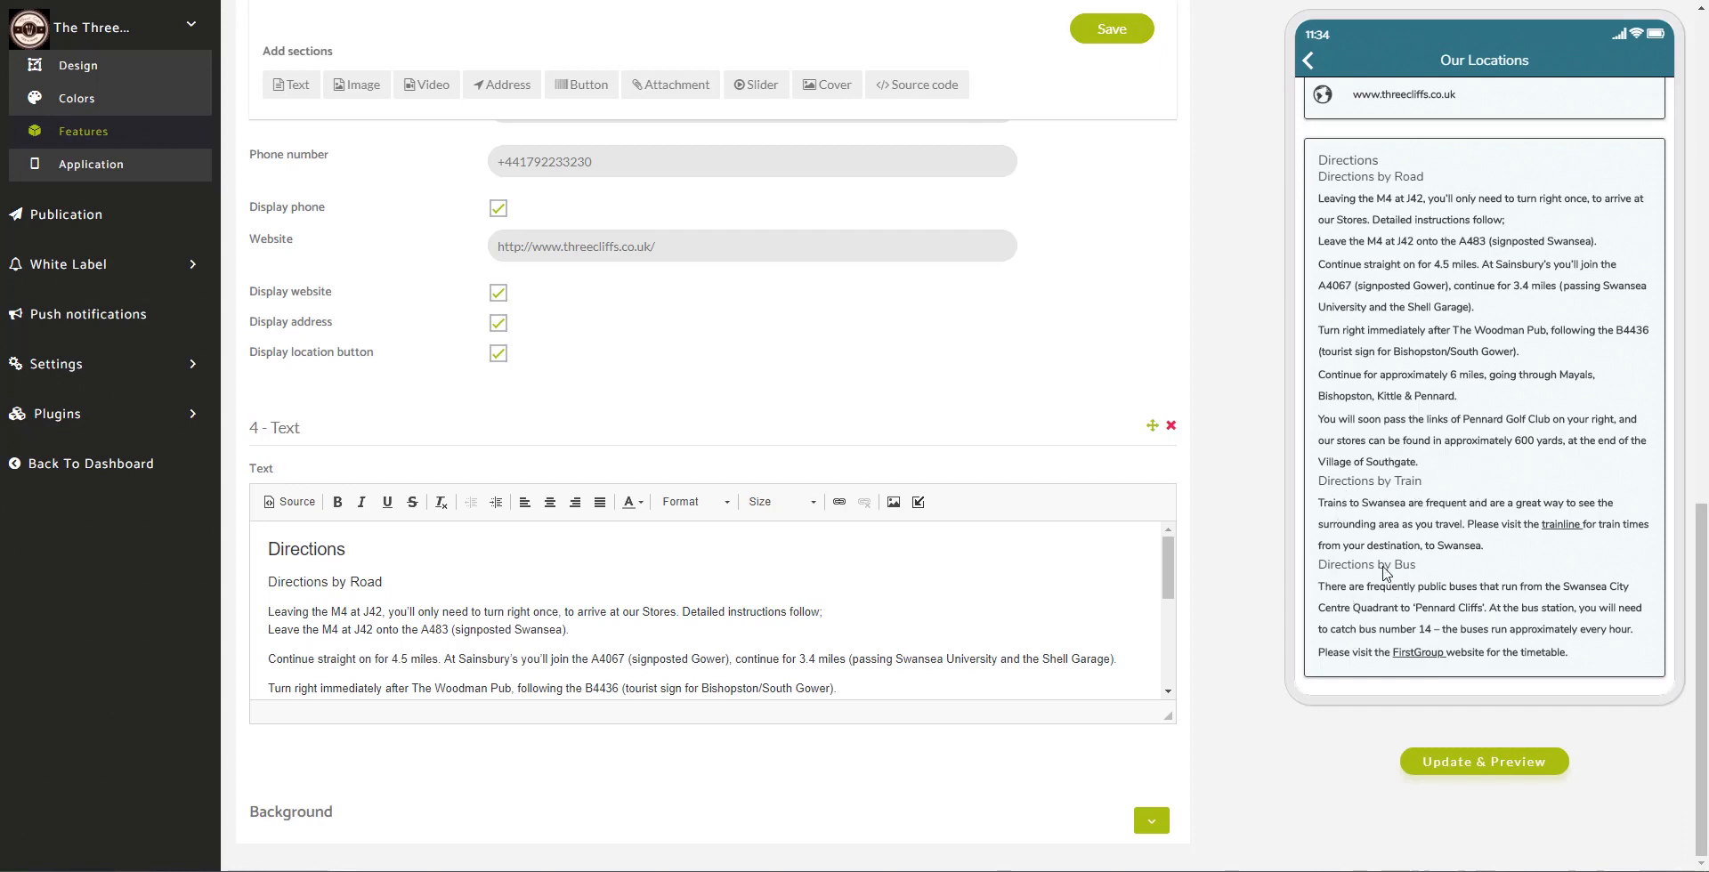
left_click_drag(1168, 590, 1213, 545)
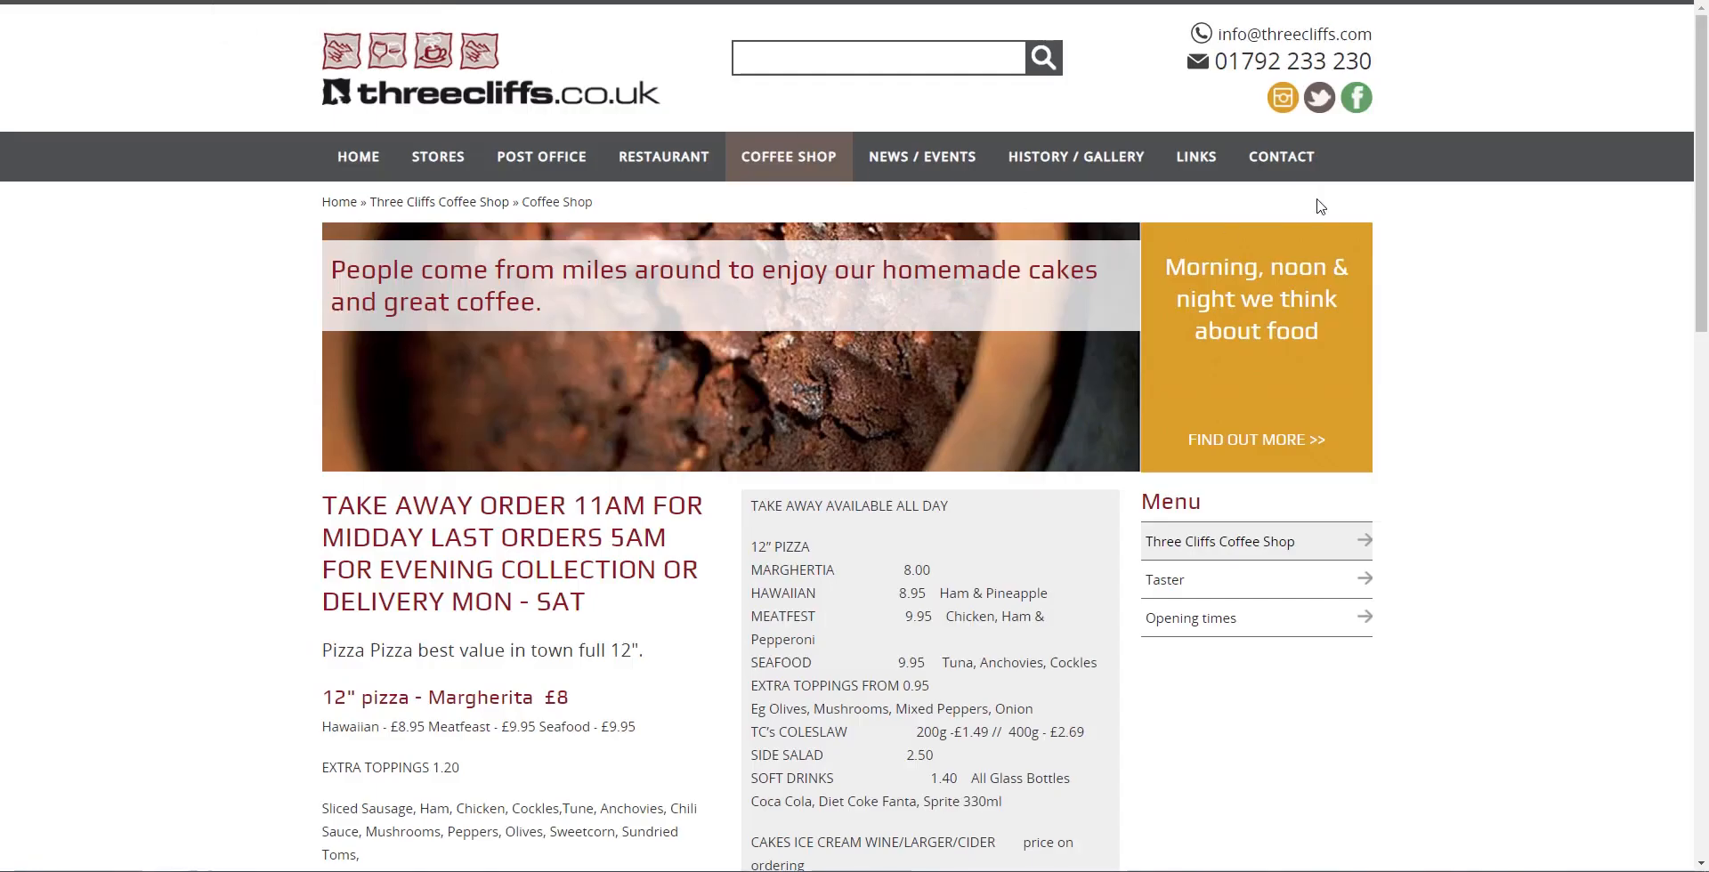
Step: Open the Contact page and copy the whole Directions column
left_click(1310, 165)
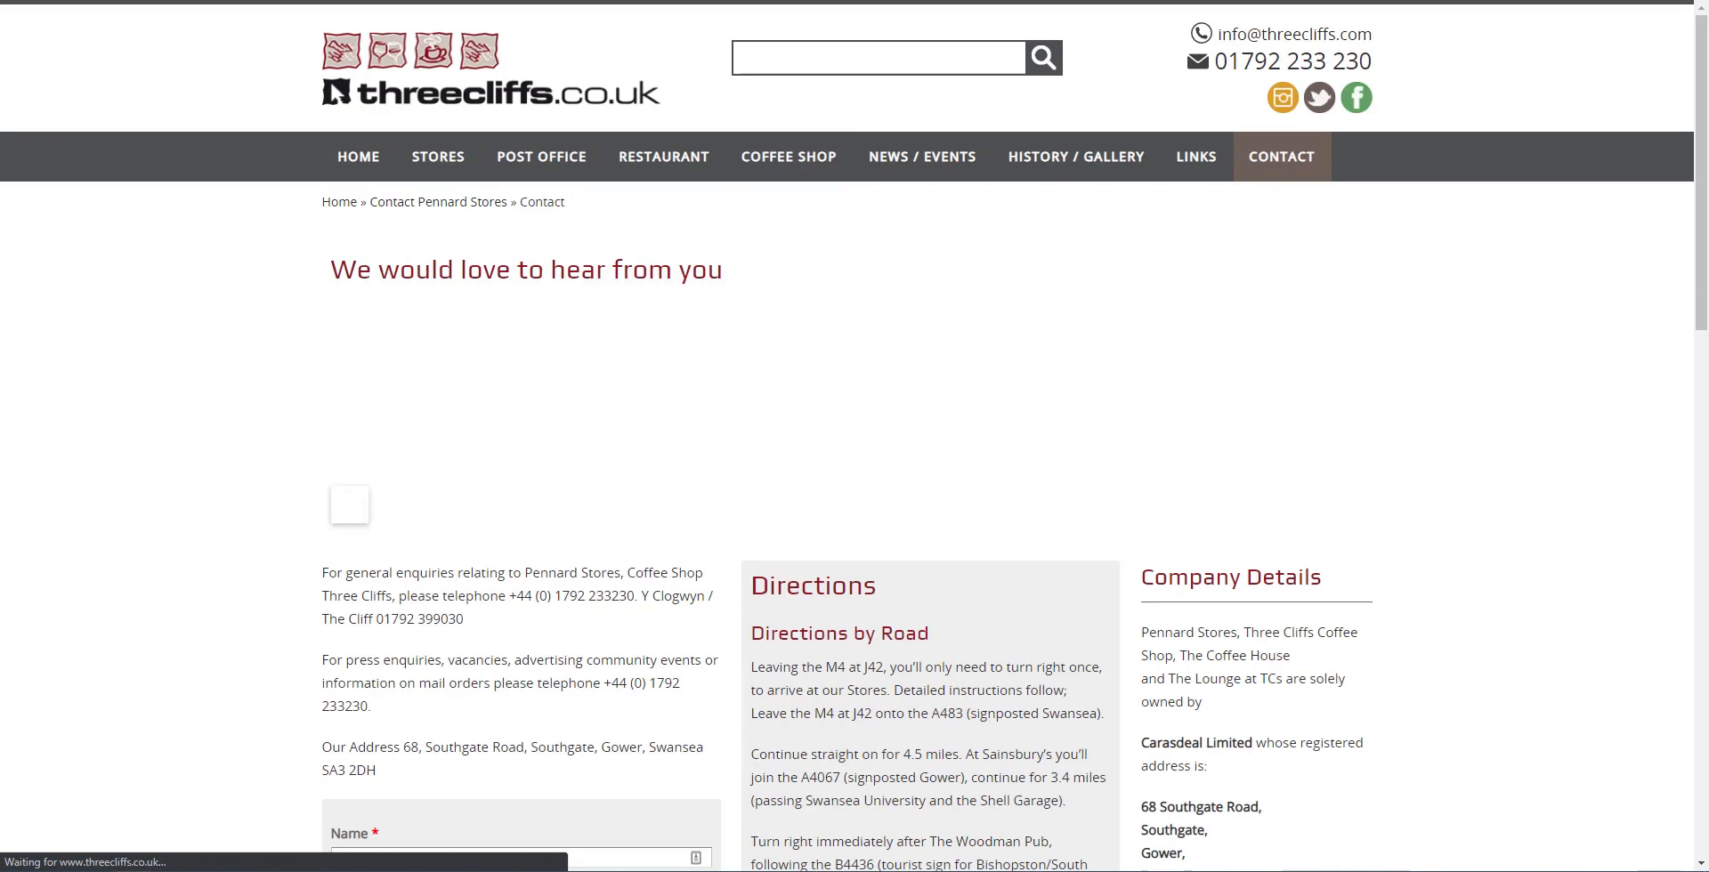
left_click_drag(1698, 247, 1698, 439)
left_click_drag(750, 27, 921, 32)
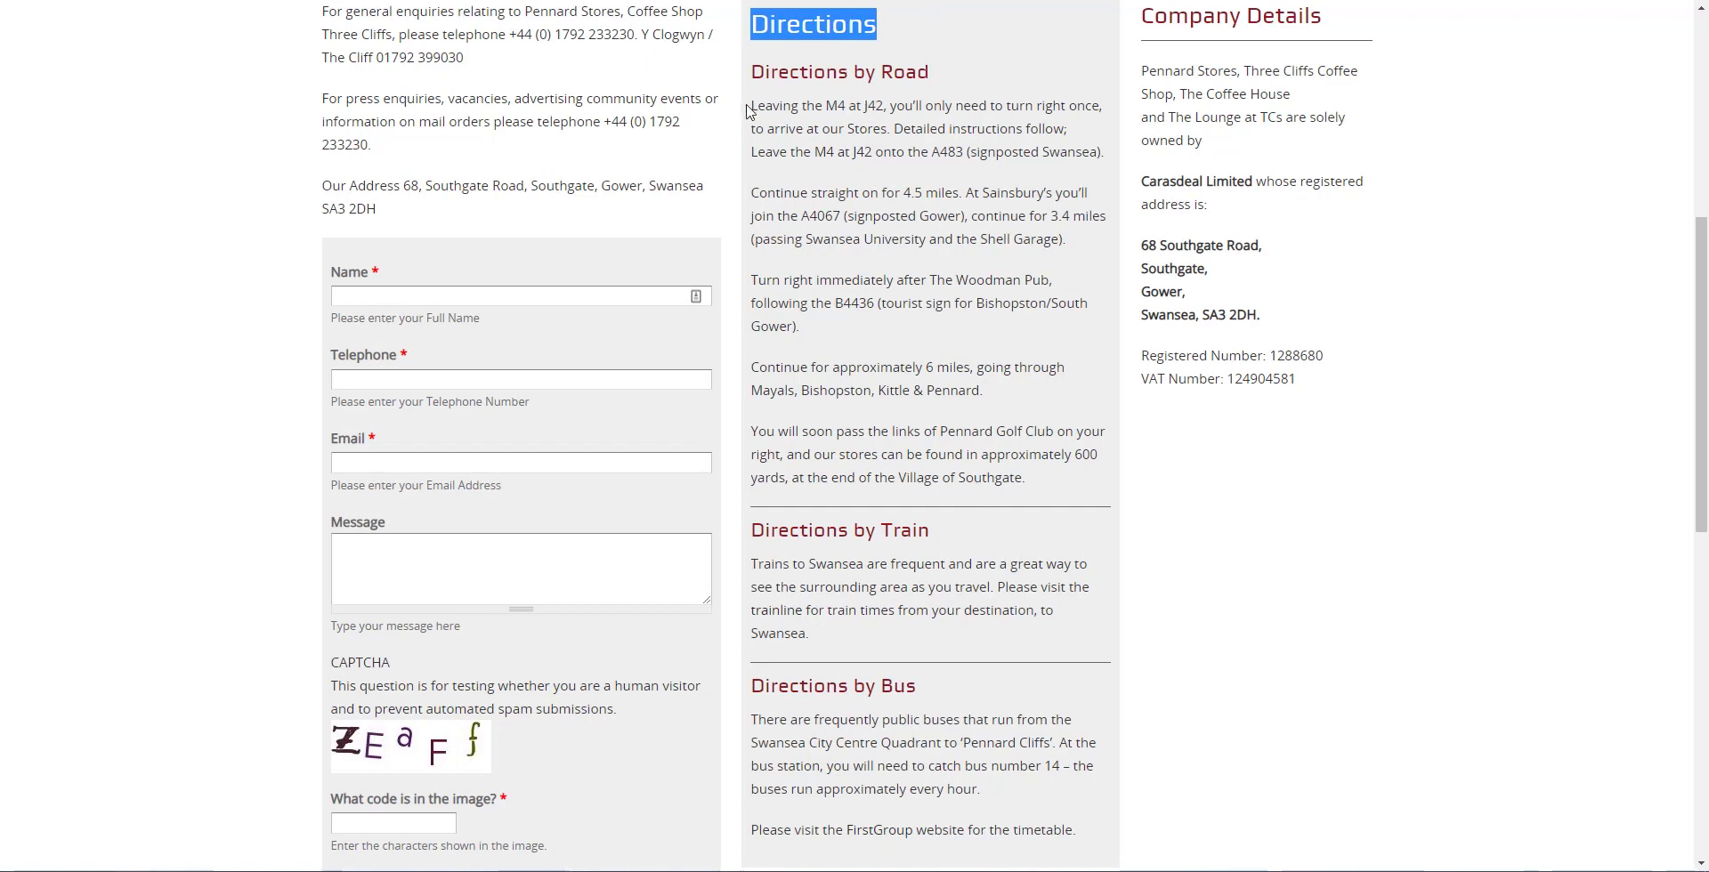
double_click(769, 34)
left_click_drag(768, 34, 1084, 837)
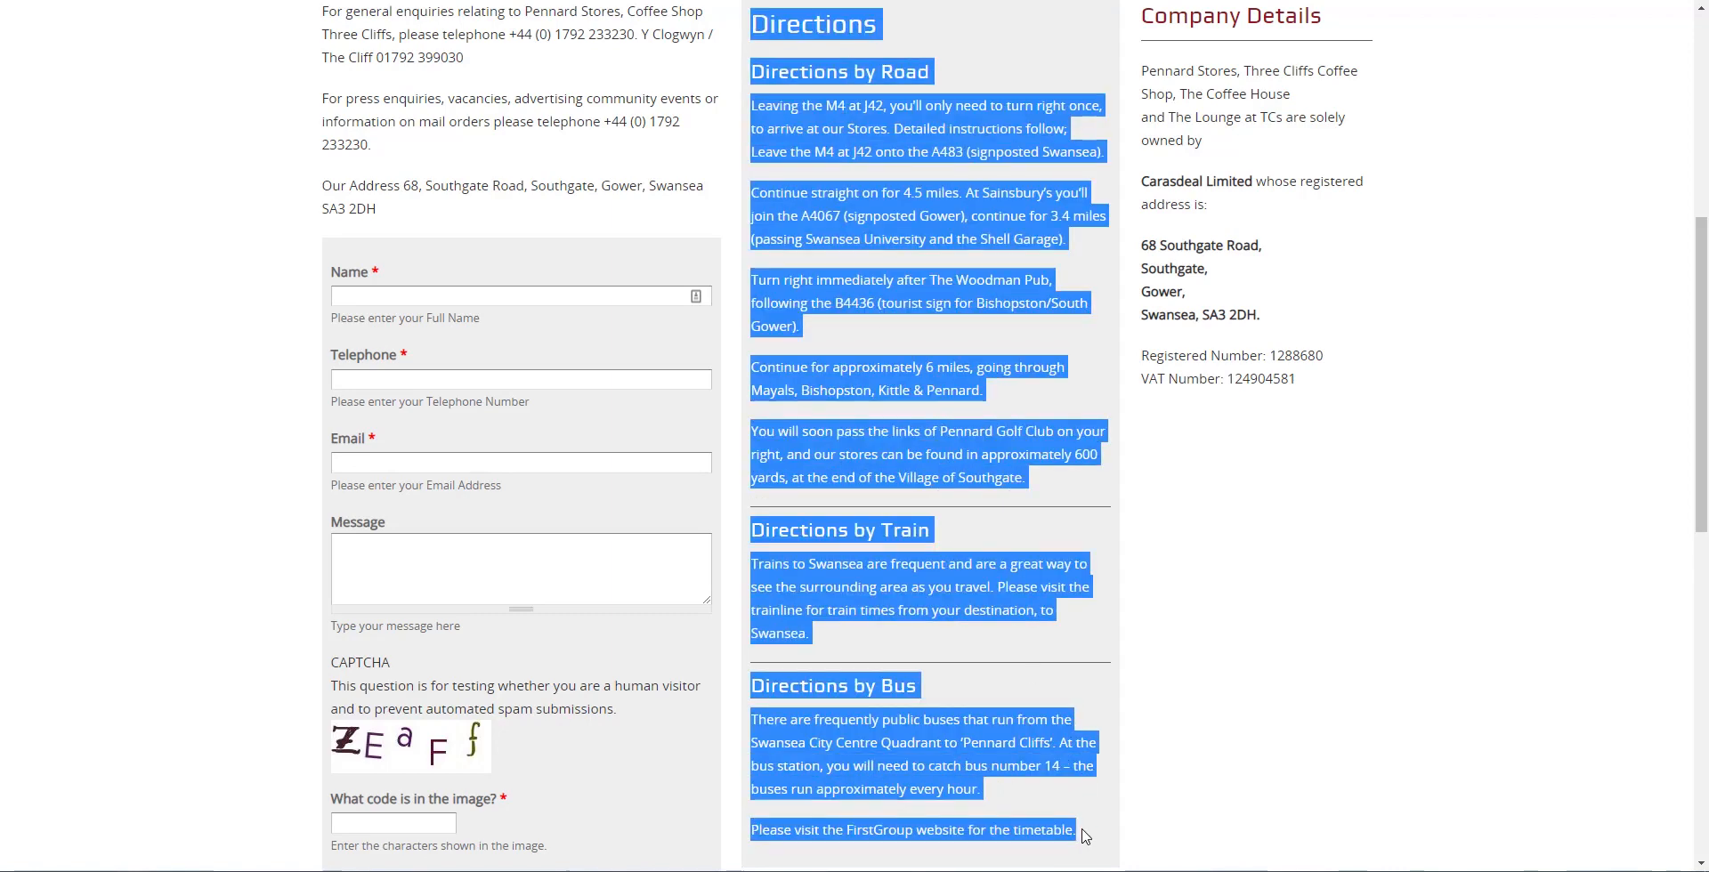
right_click(907, 431)
left_click(946, 443)
Step: Clear the directions selection and switch back to the Zapable editor
scroll(931, 451, "down", 2)
scroll(996, 491, "up", 4)
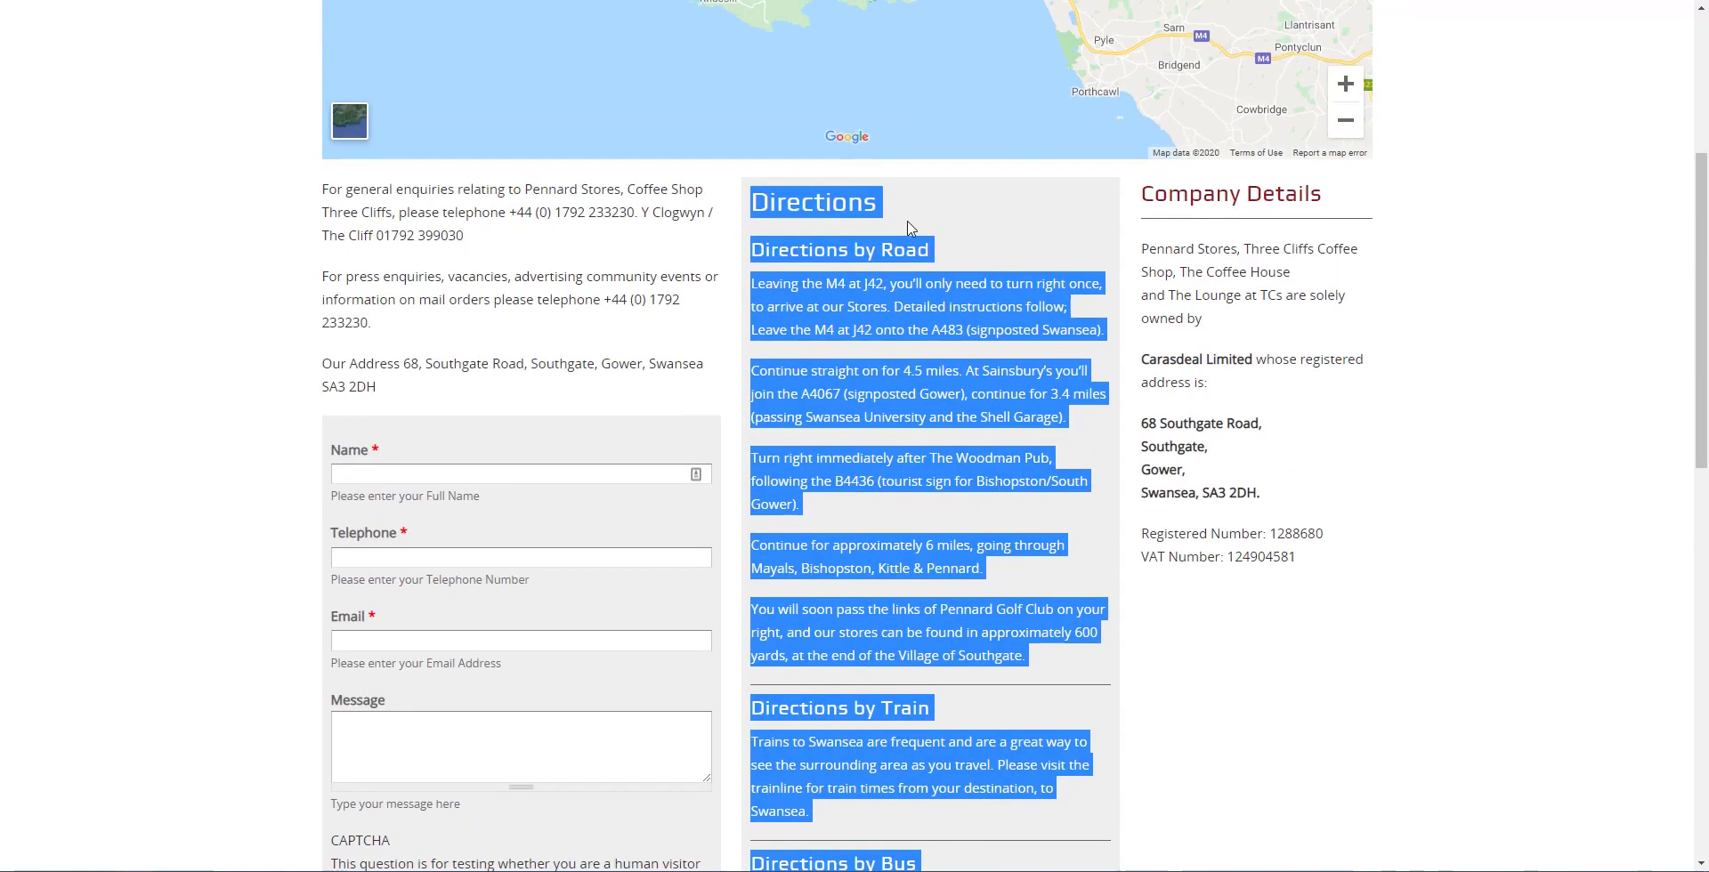
left_click(909, 229)
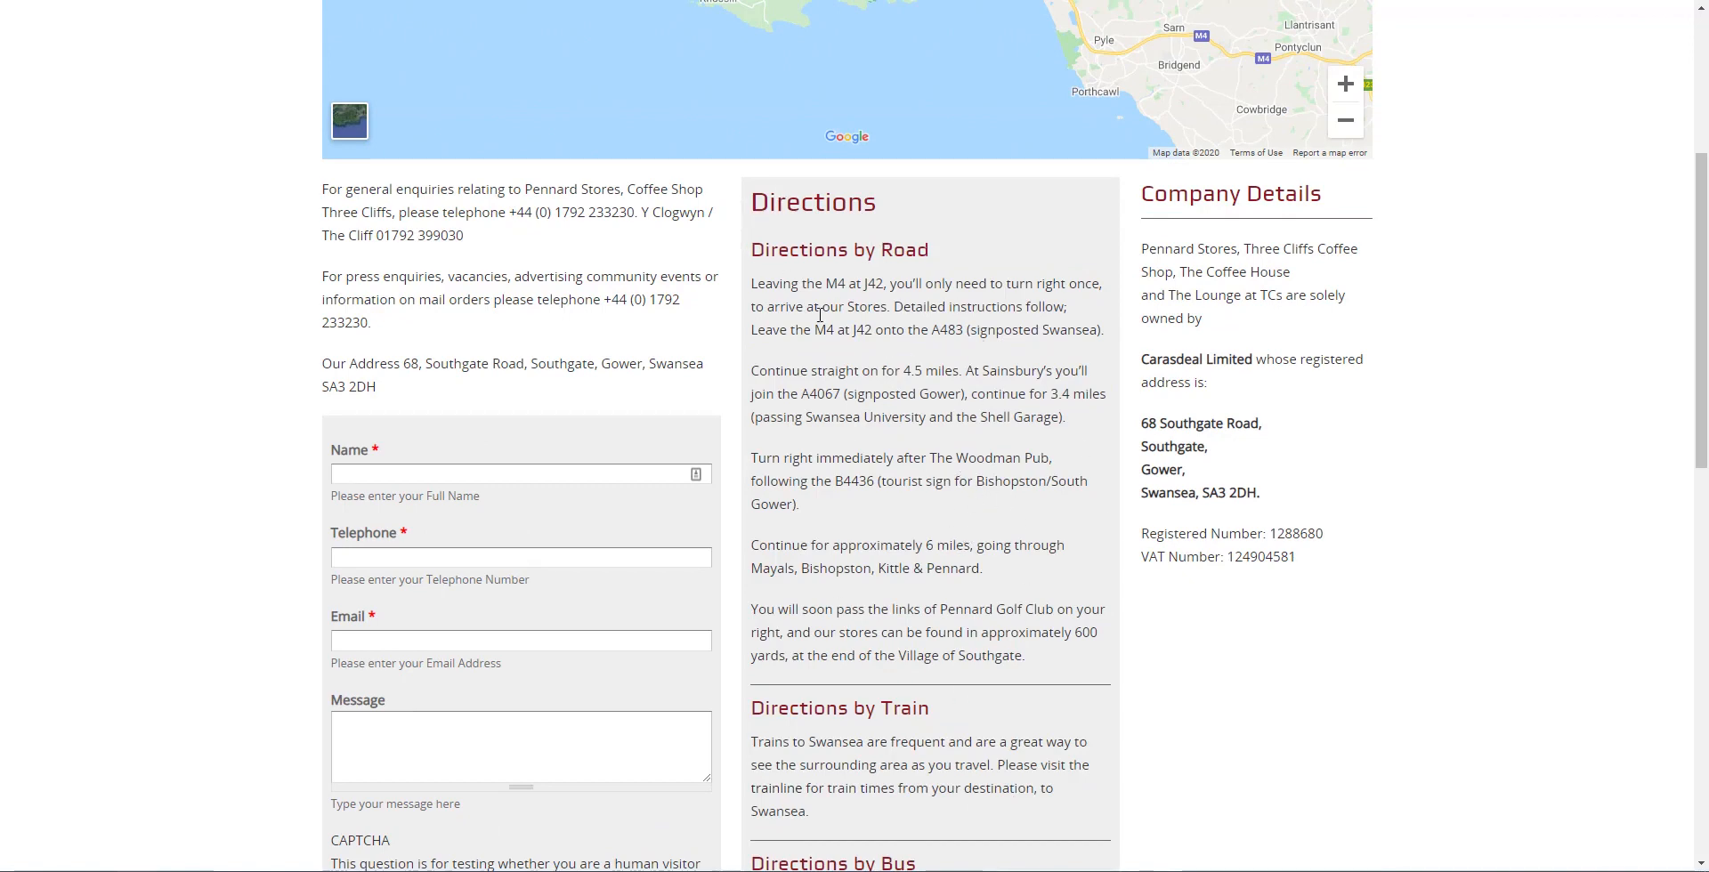
key("ctrl+Tab")
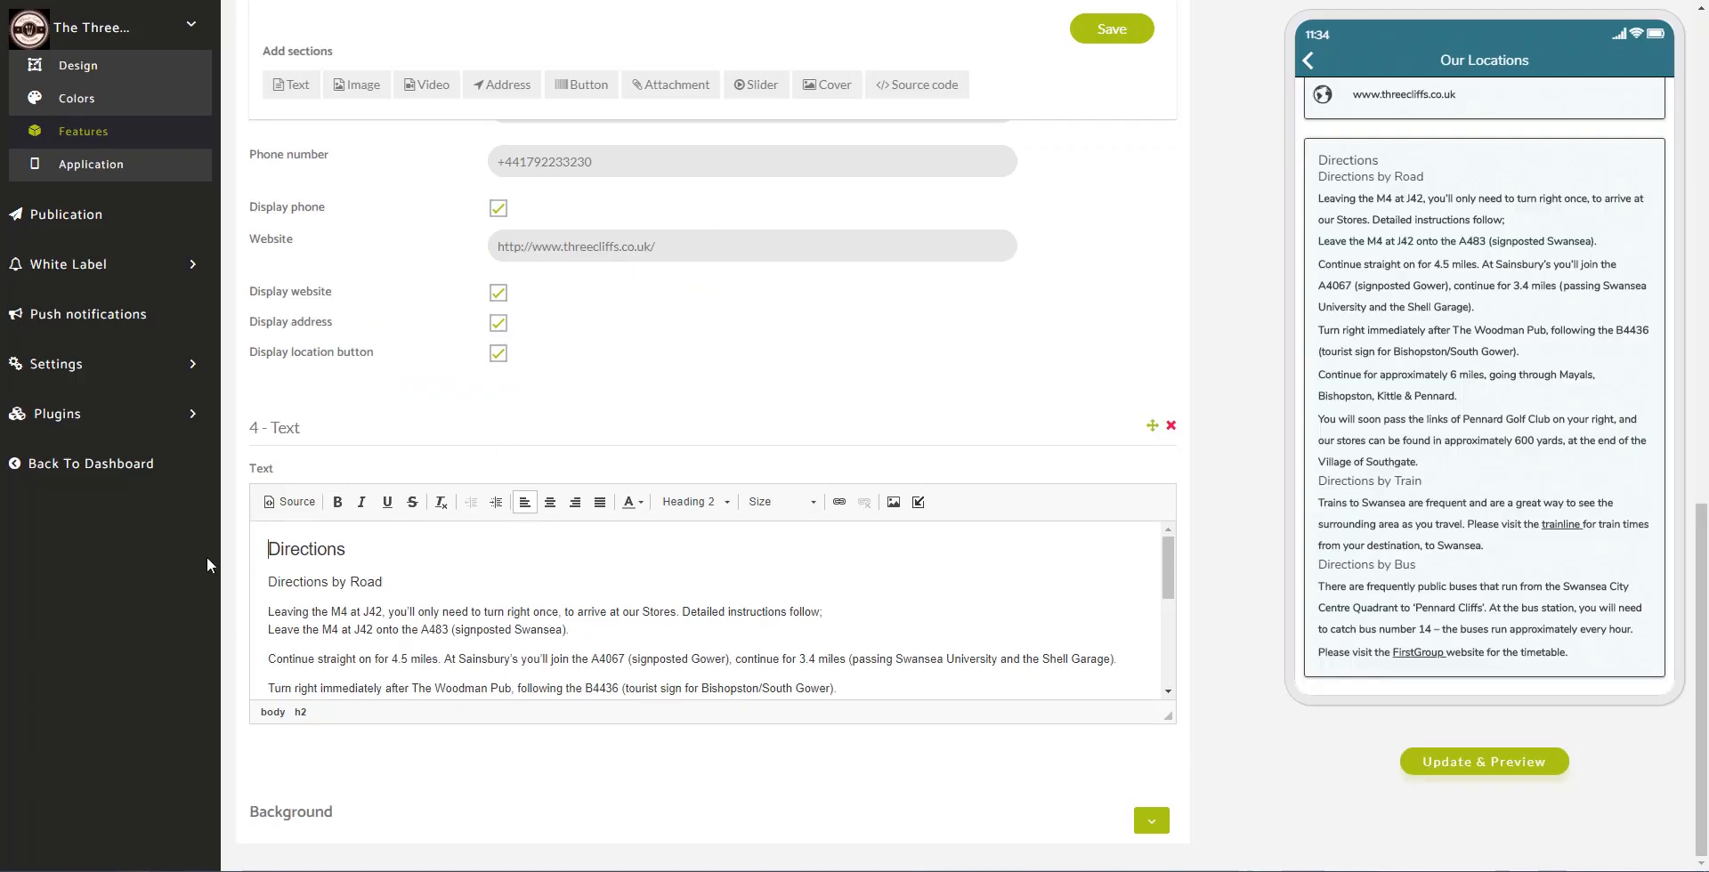
Step: Refresh the preview, save Our Locations, and return the phone preview to the home menu
left_click(1510, 762)
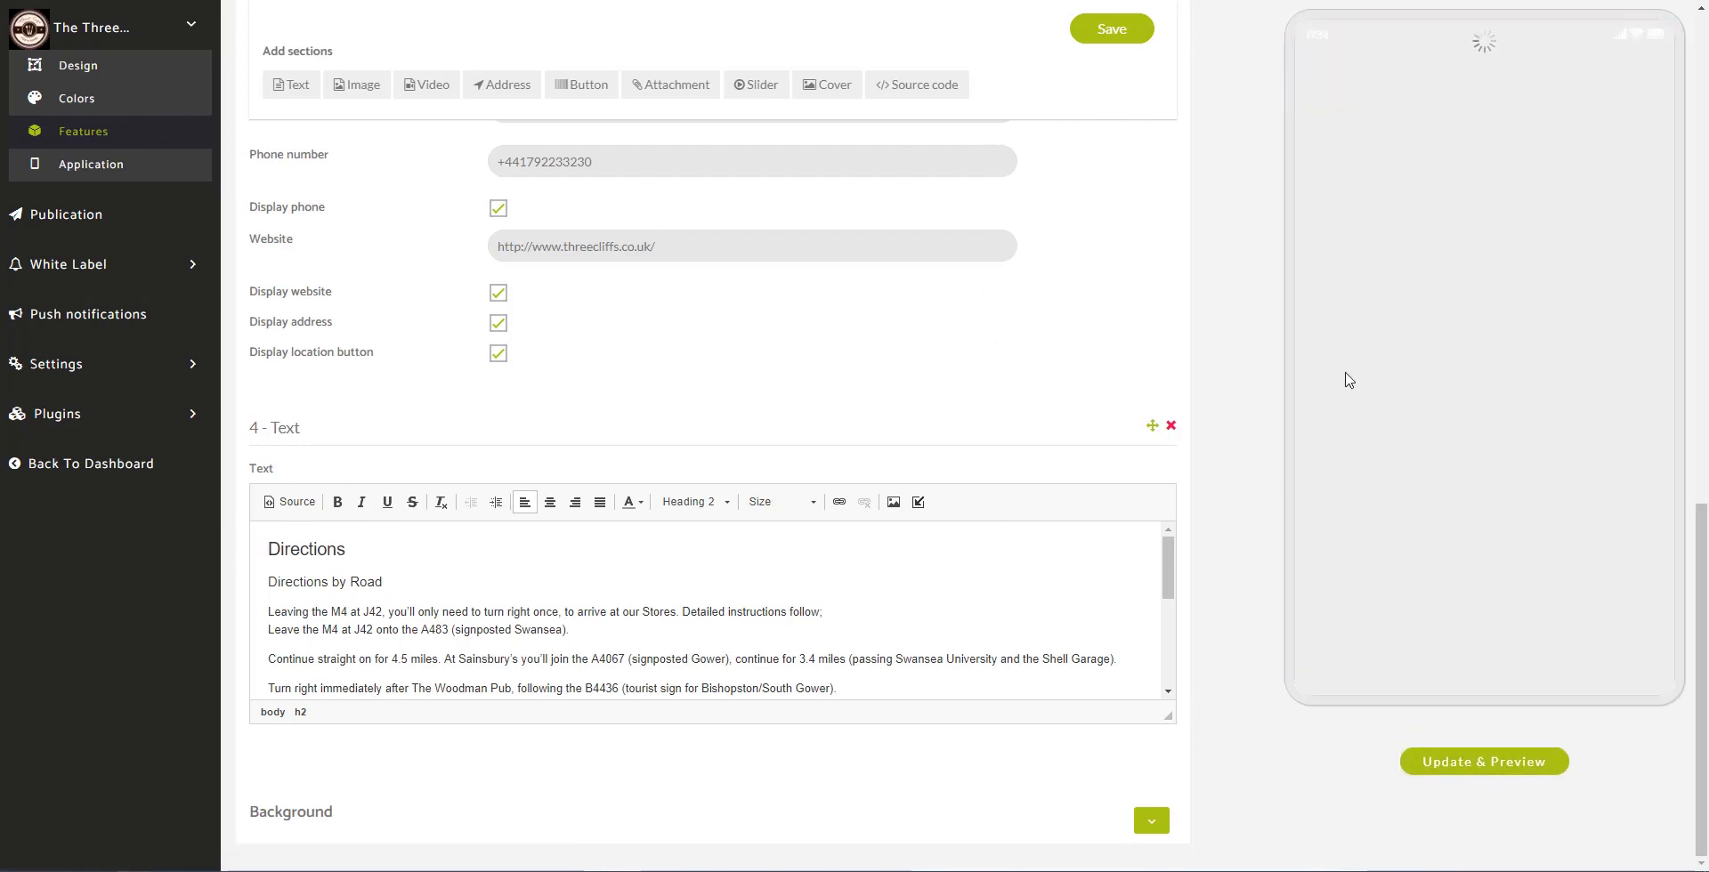
left_click(1118, 36)
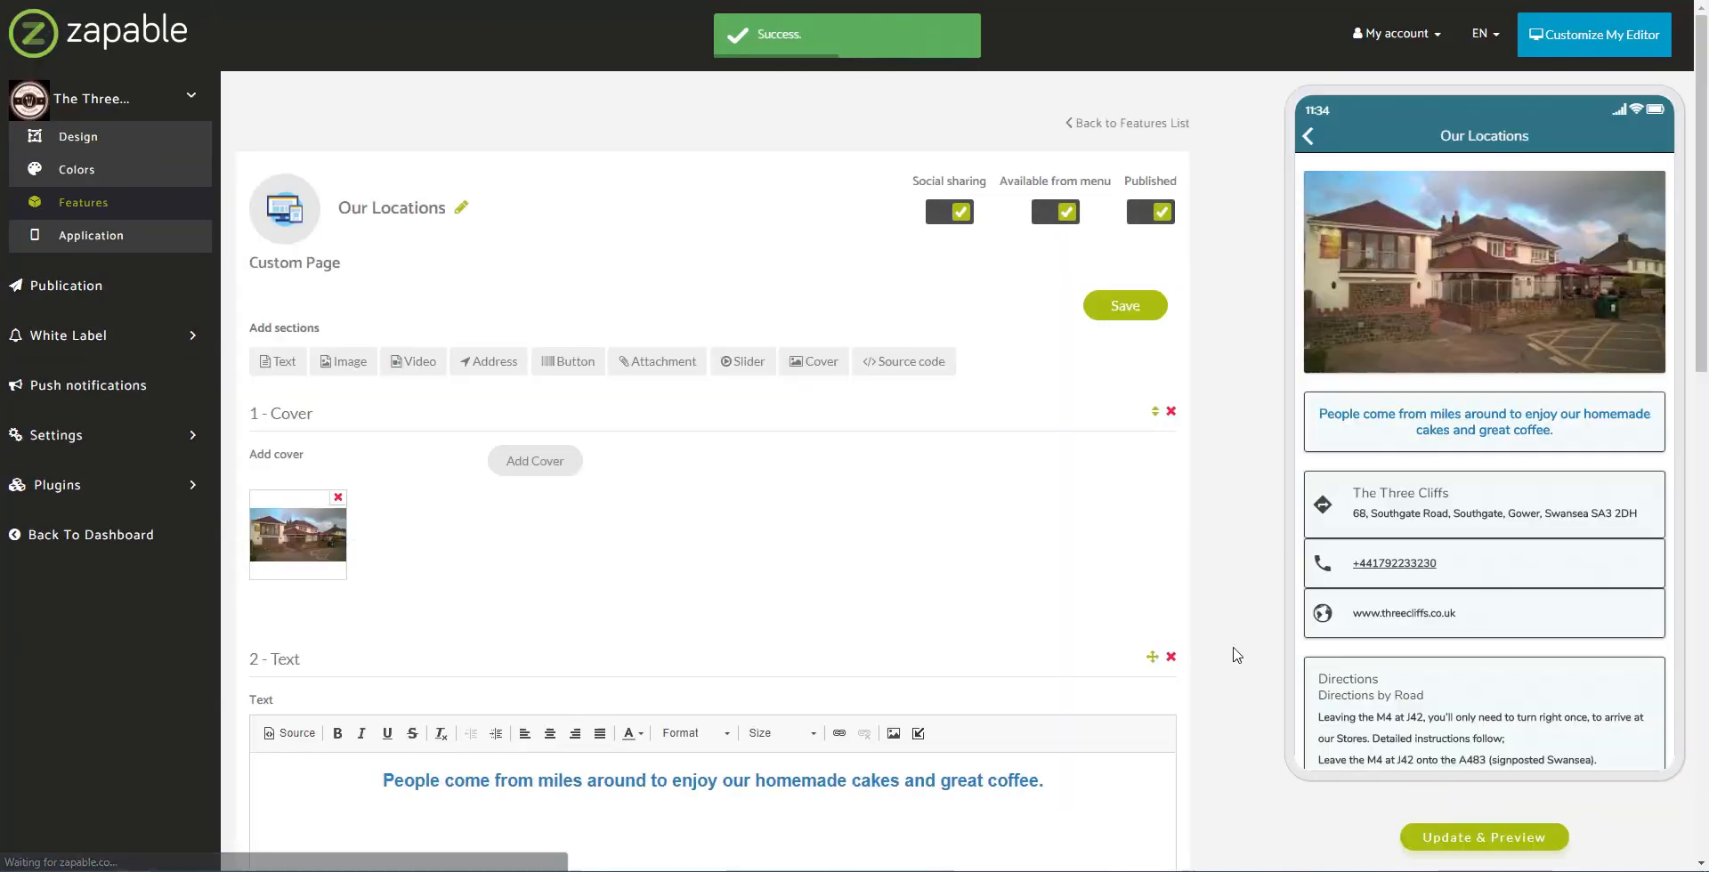
scroll(1475, 705, "down", 3)
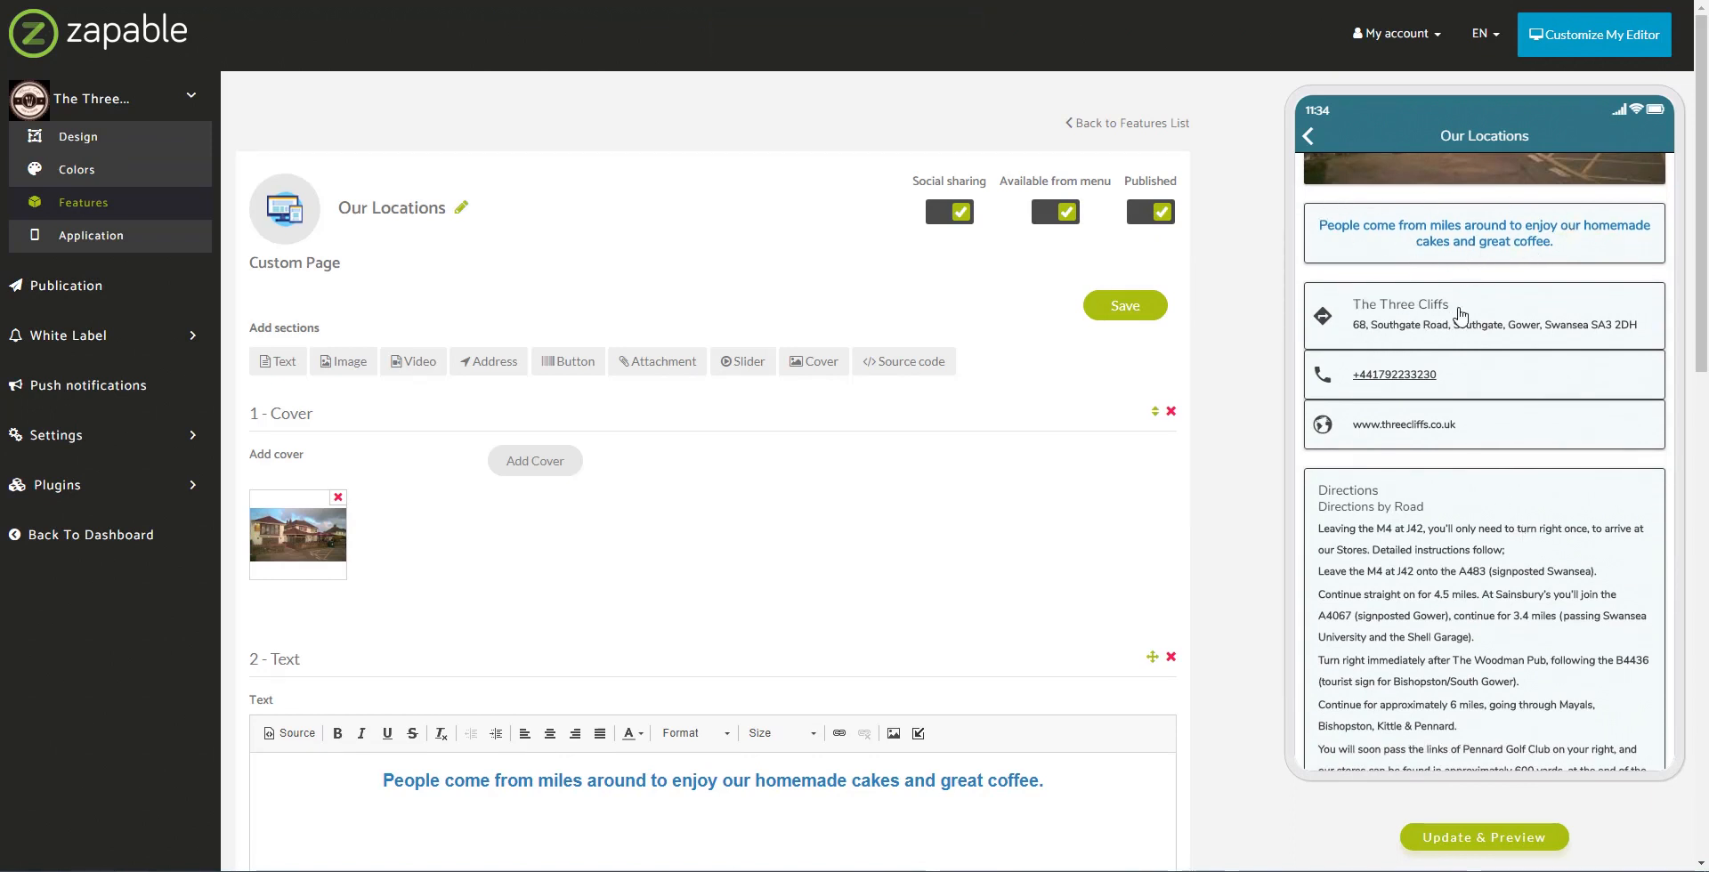
scroll(1488, 370, "down", 4)
scroll(1487, 370, "up", 8)
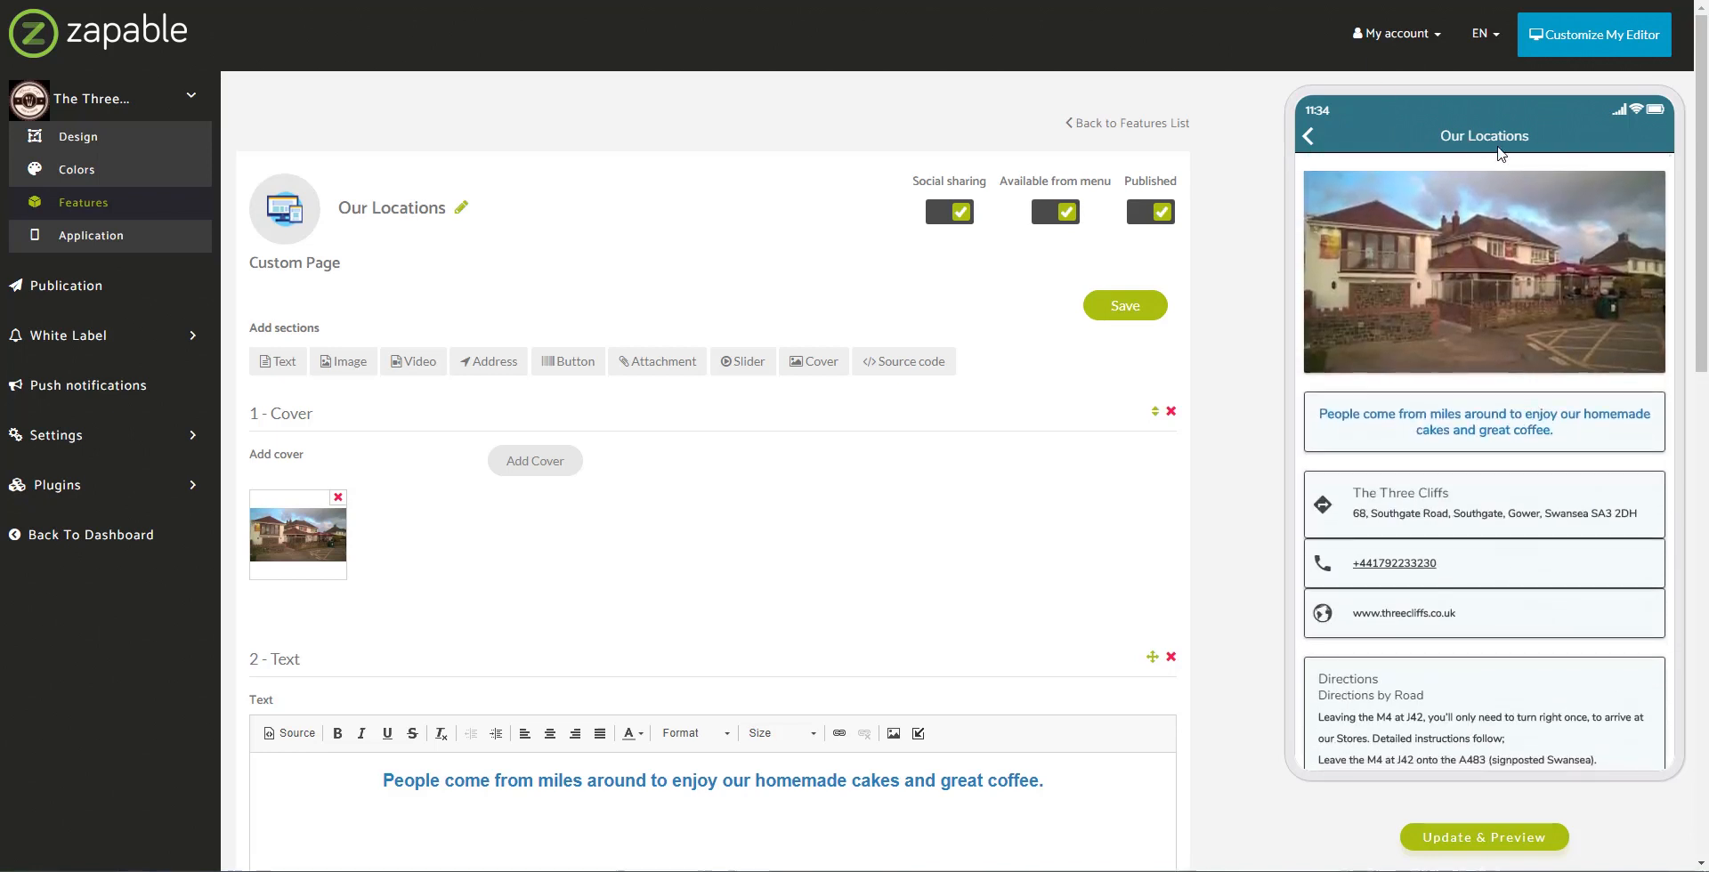
left_click(1310, 140)
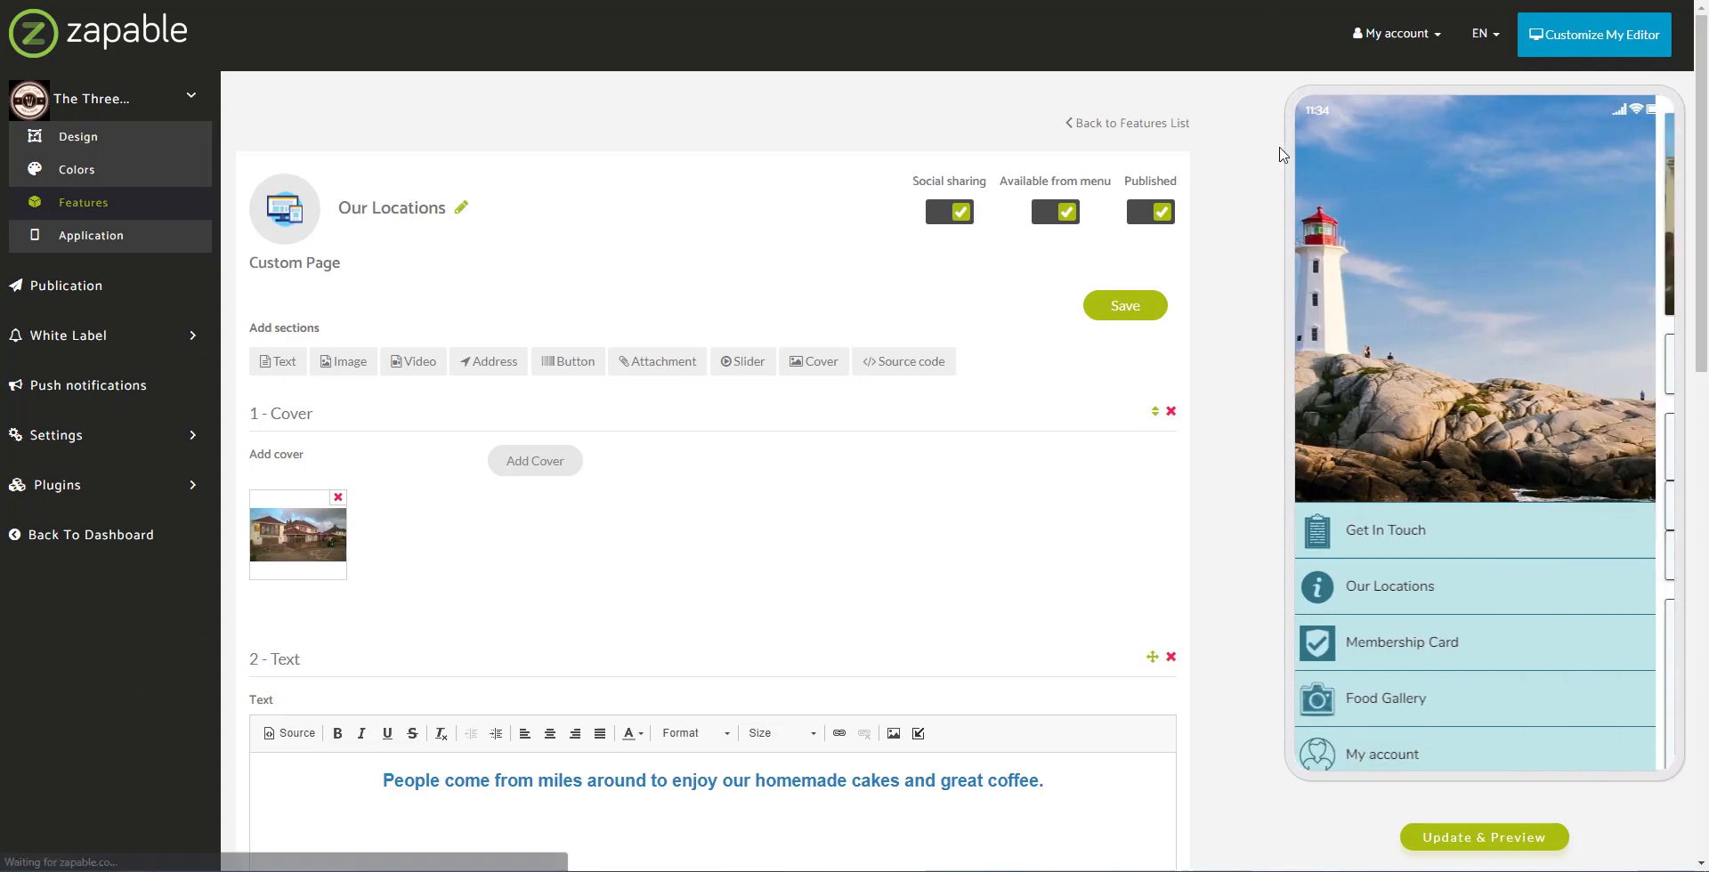
Step: Open the Membership Card feature from Features and select its current card name, Free Slice Of Cake
left_click(97, 204)
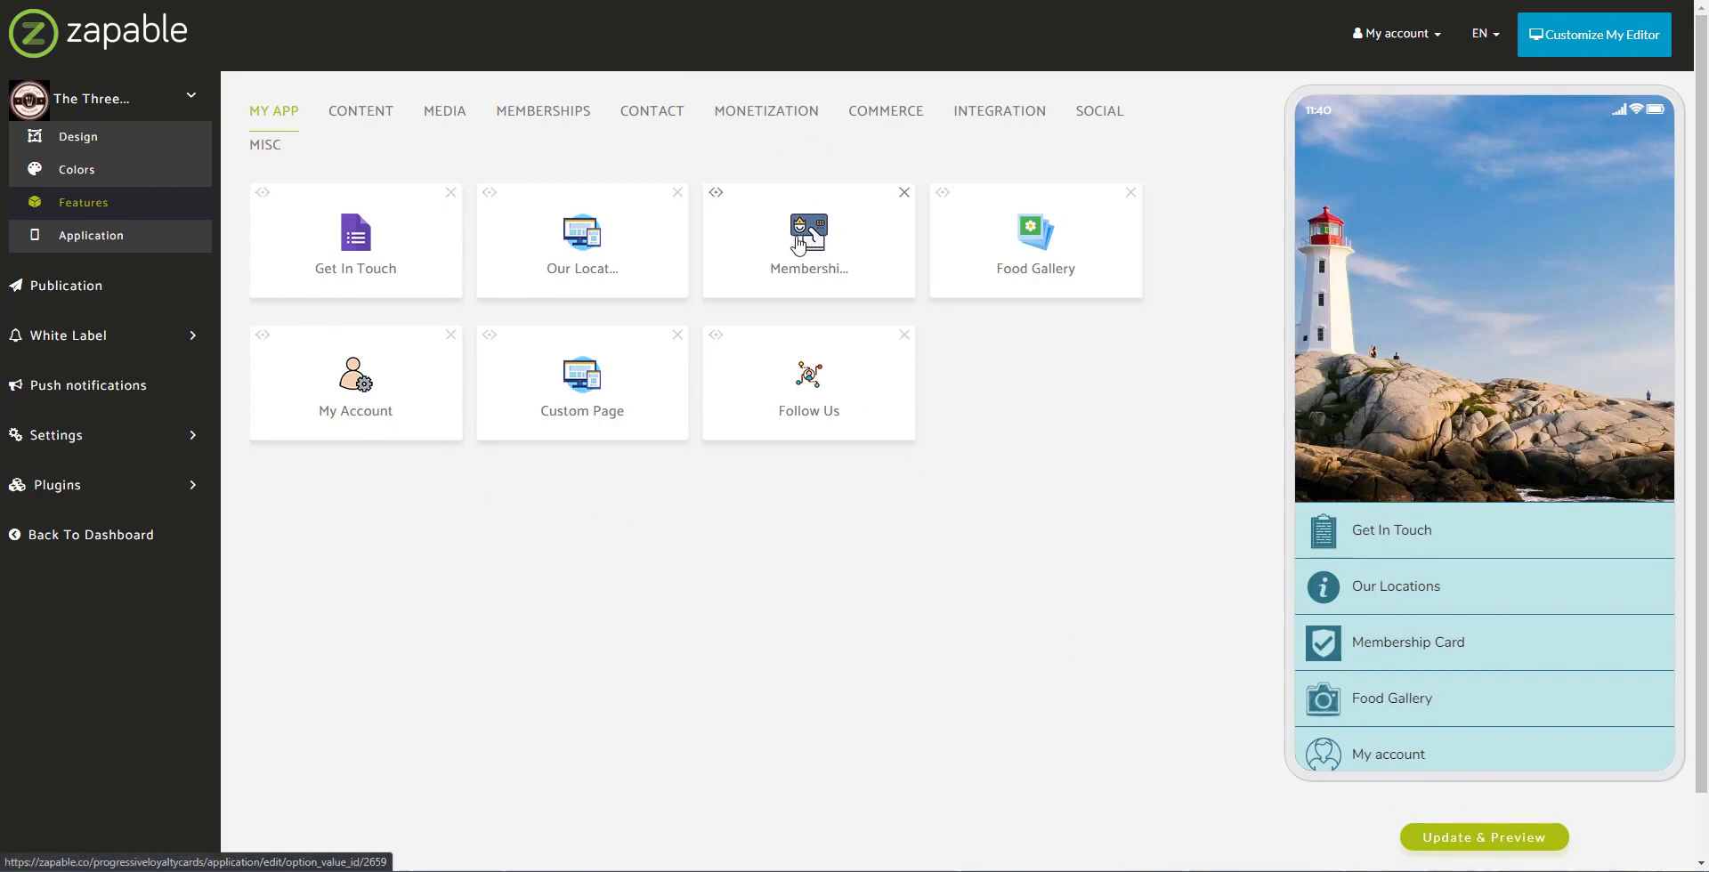
left_click(799, 247)
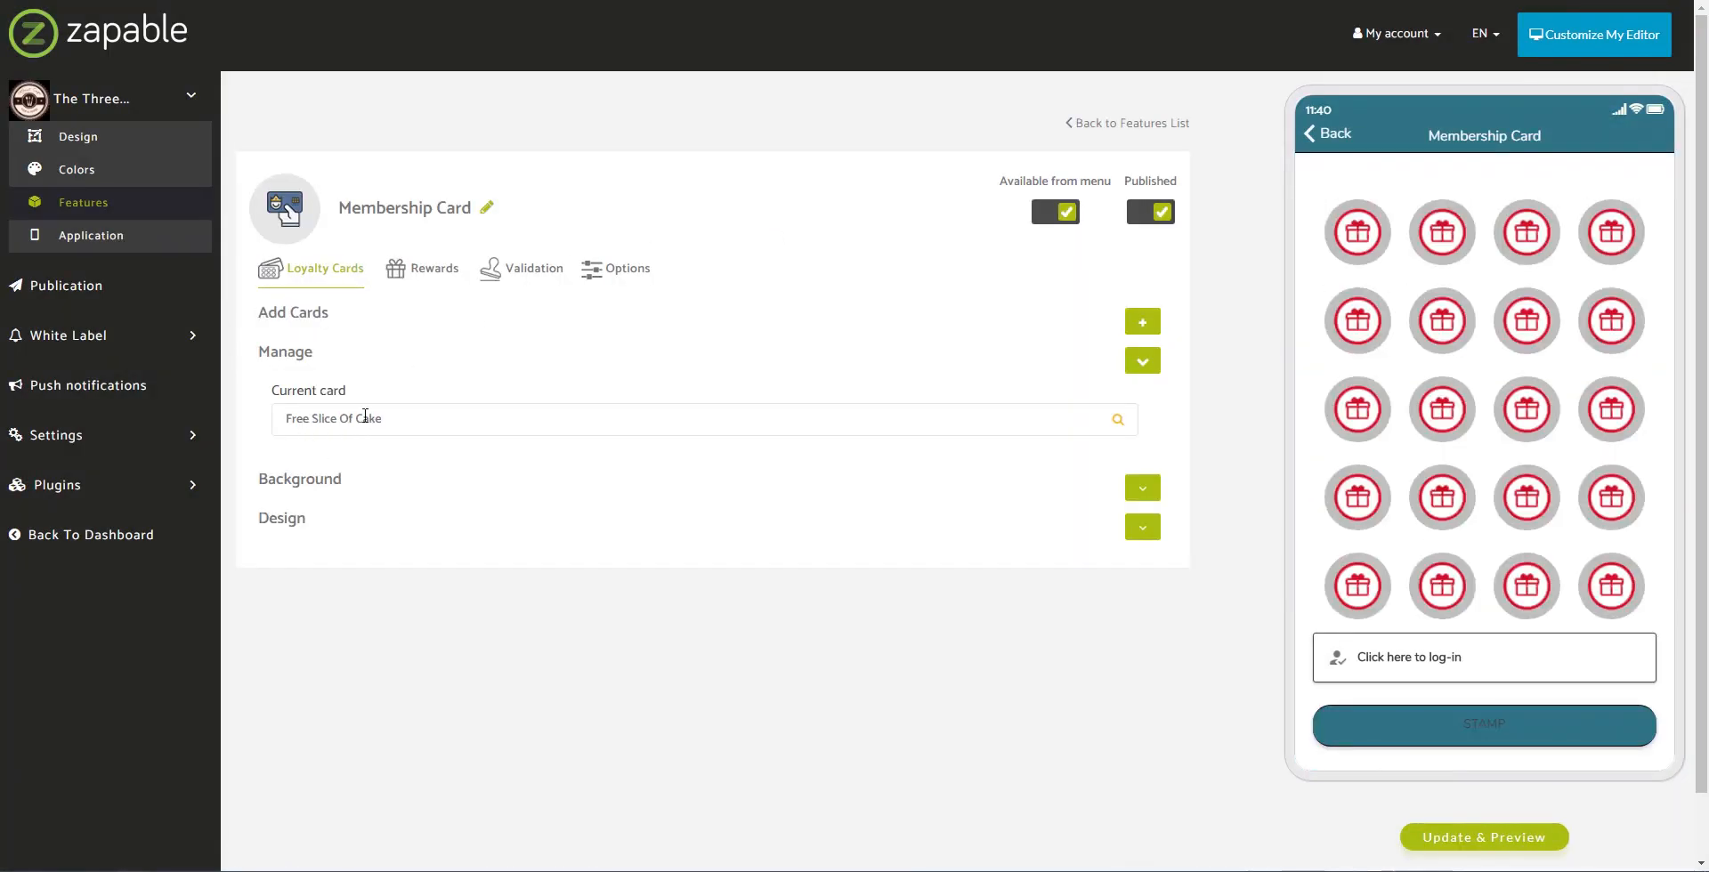
left_click_drag(285, 424, 402, 423)
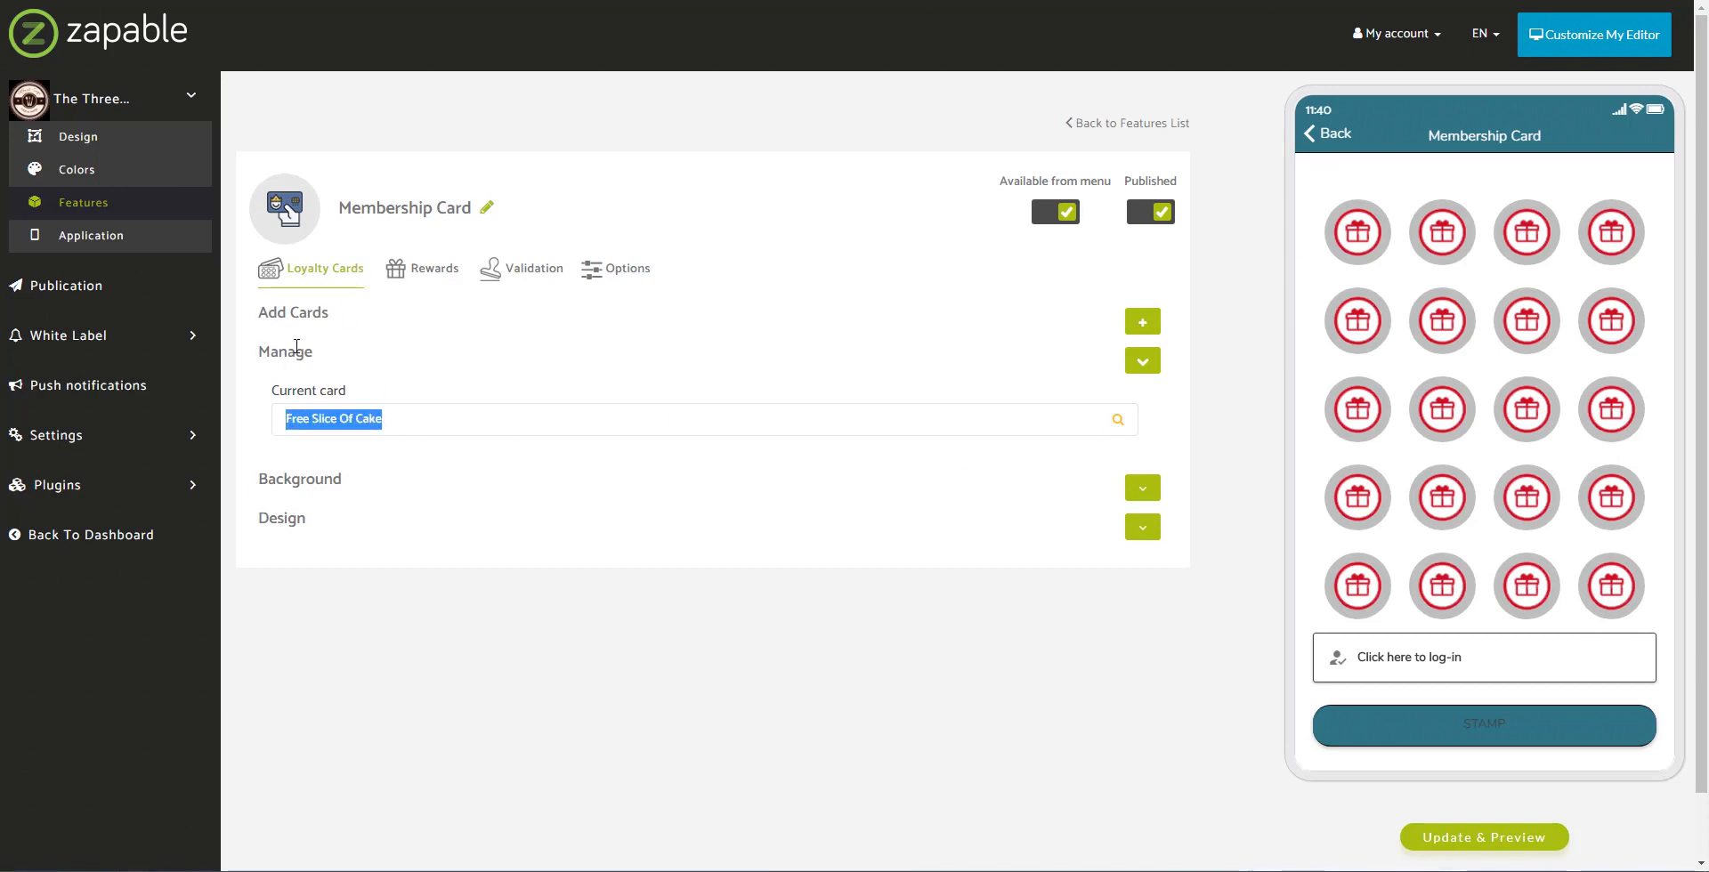
Step: Add a loyalty card named 'Free Coffee & Cake Slice' needing 8 points, each point worth 2.50
left_click(1143, 325)
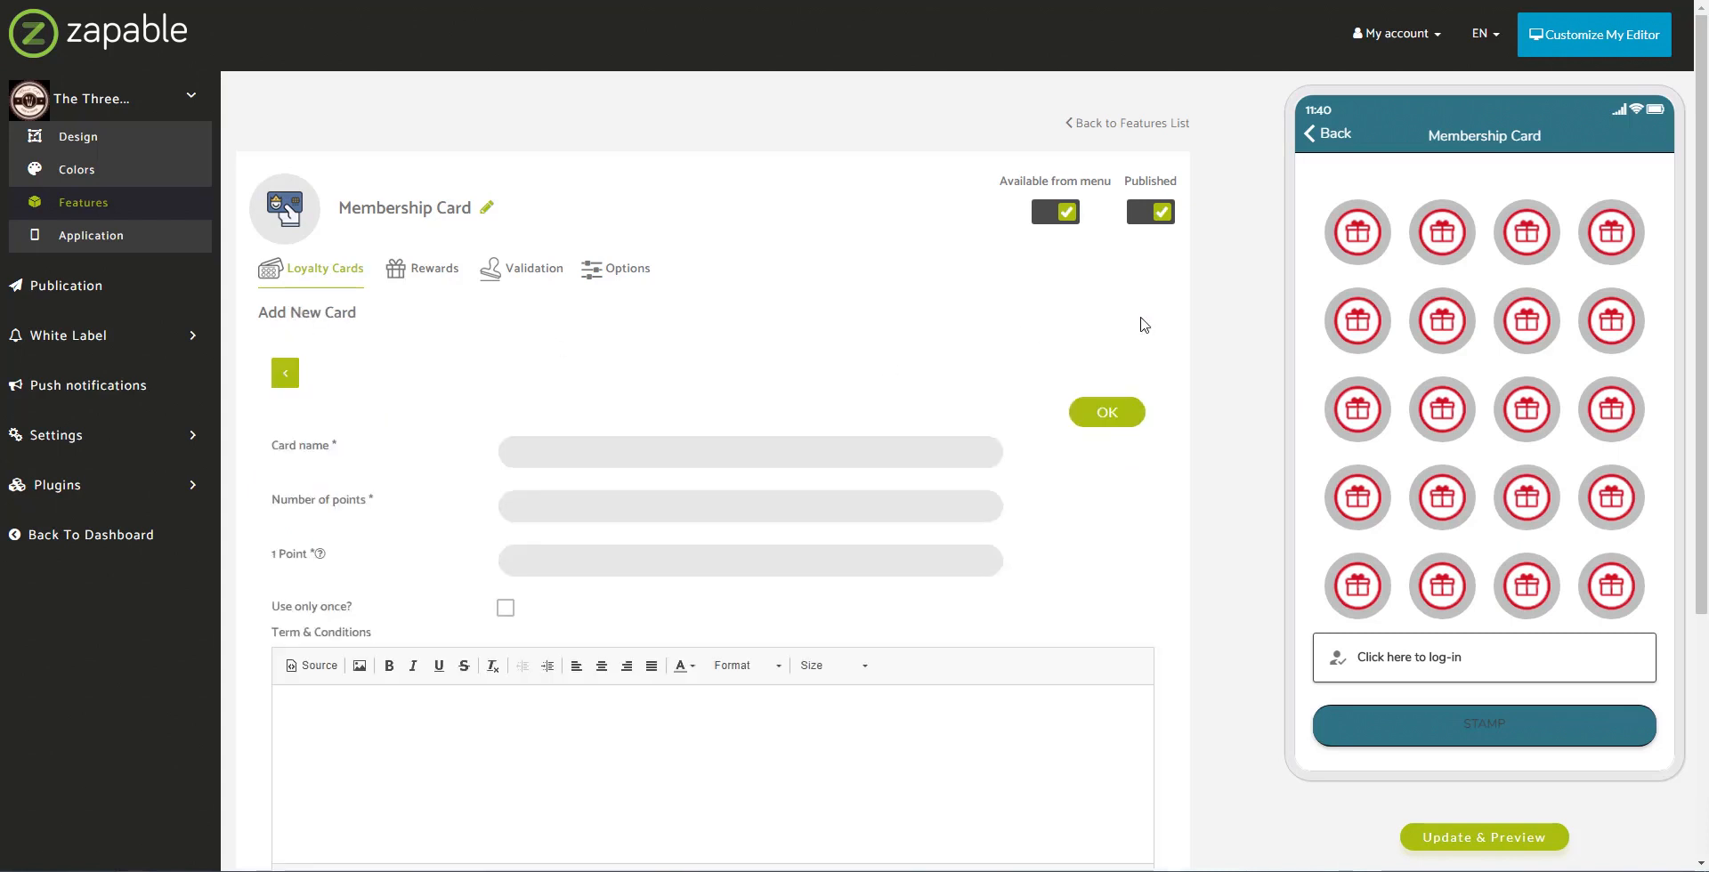
left_click(679, 450)
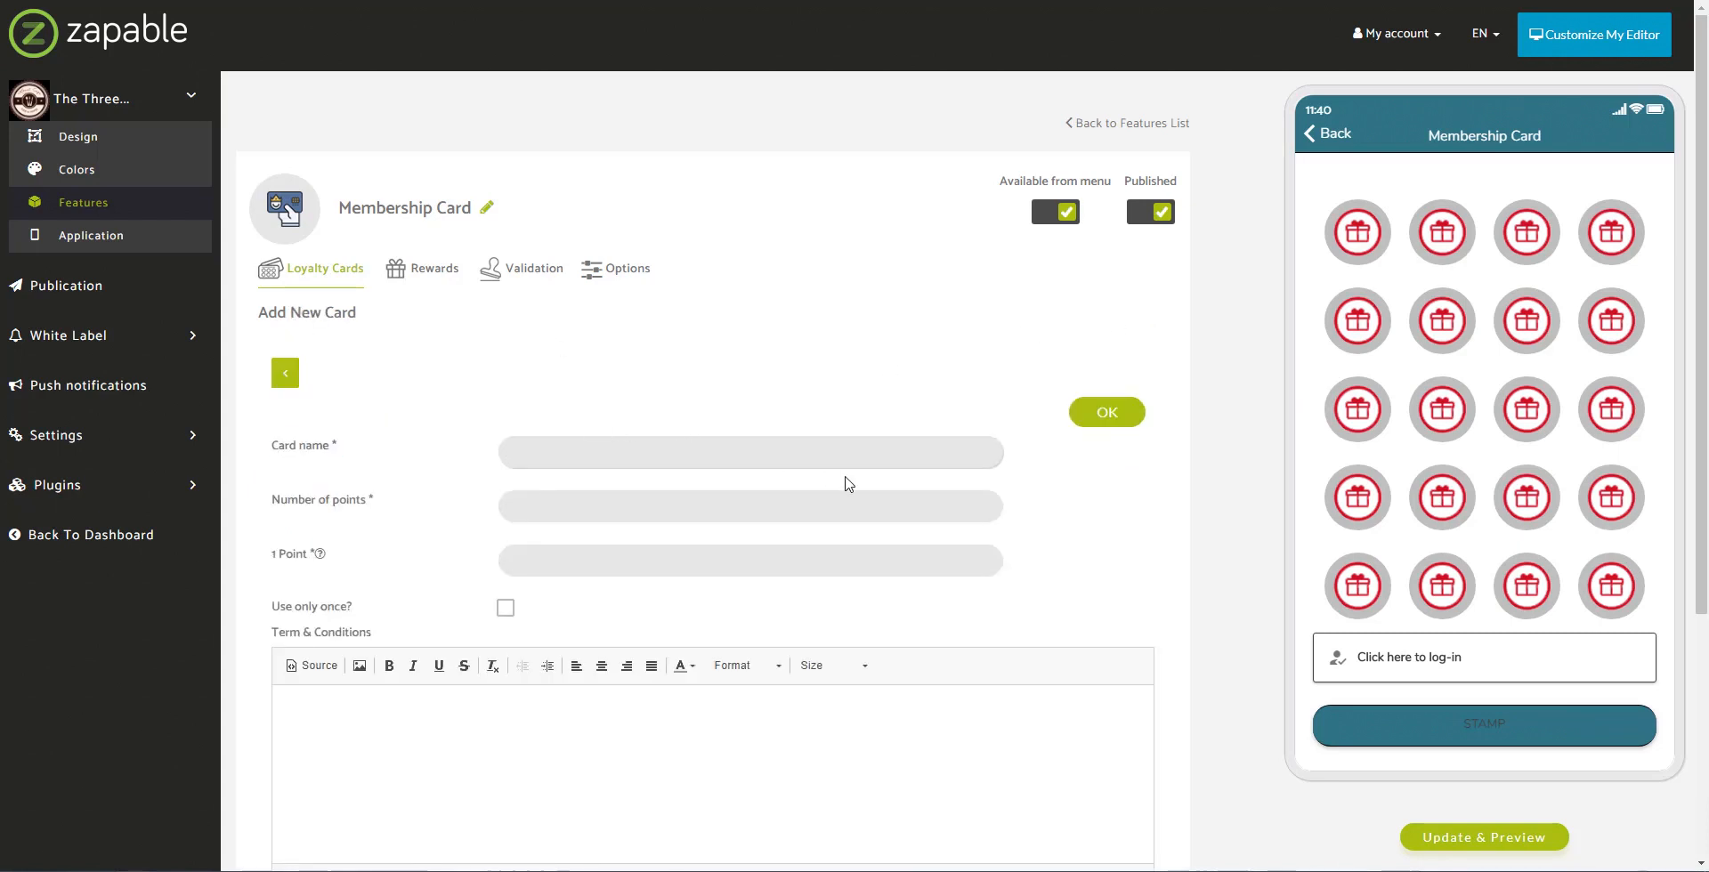
type("Free Coffee & Cake")
left_click(606, 500)
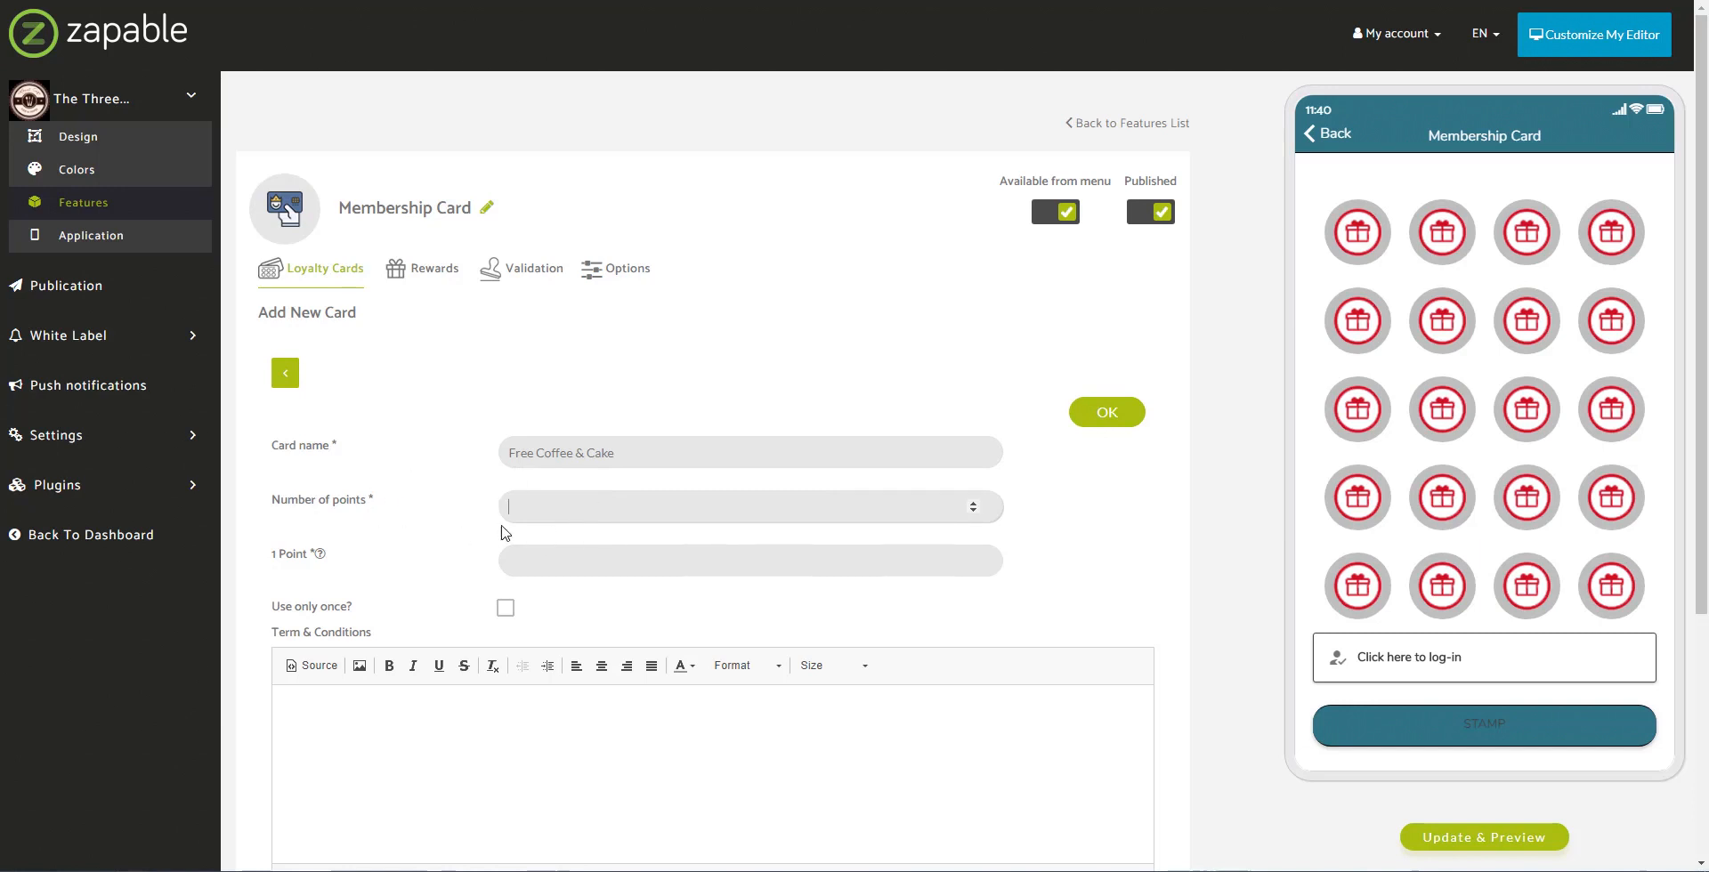
type("8")
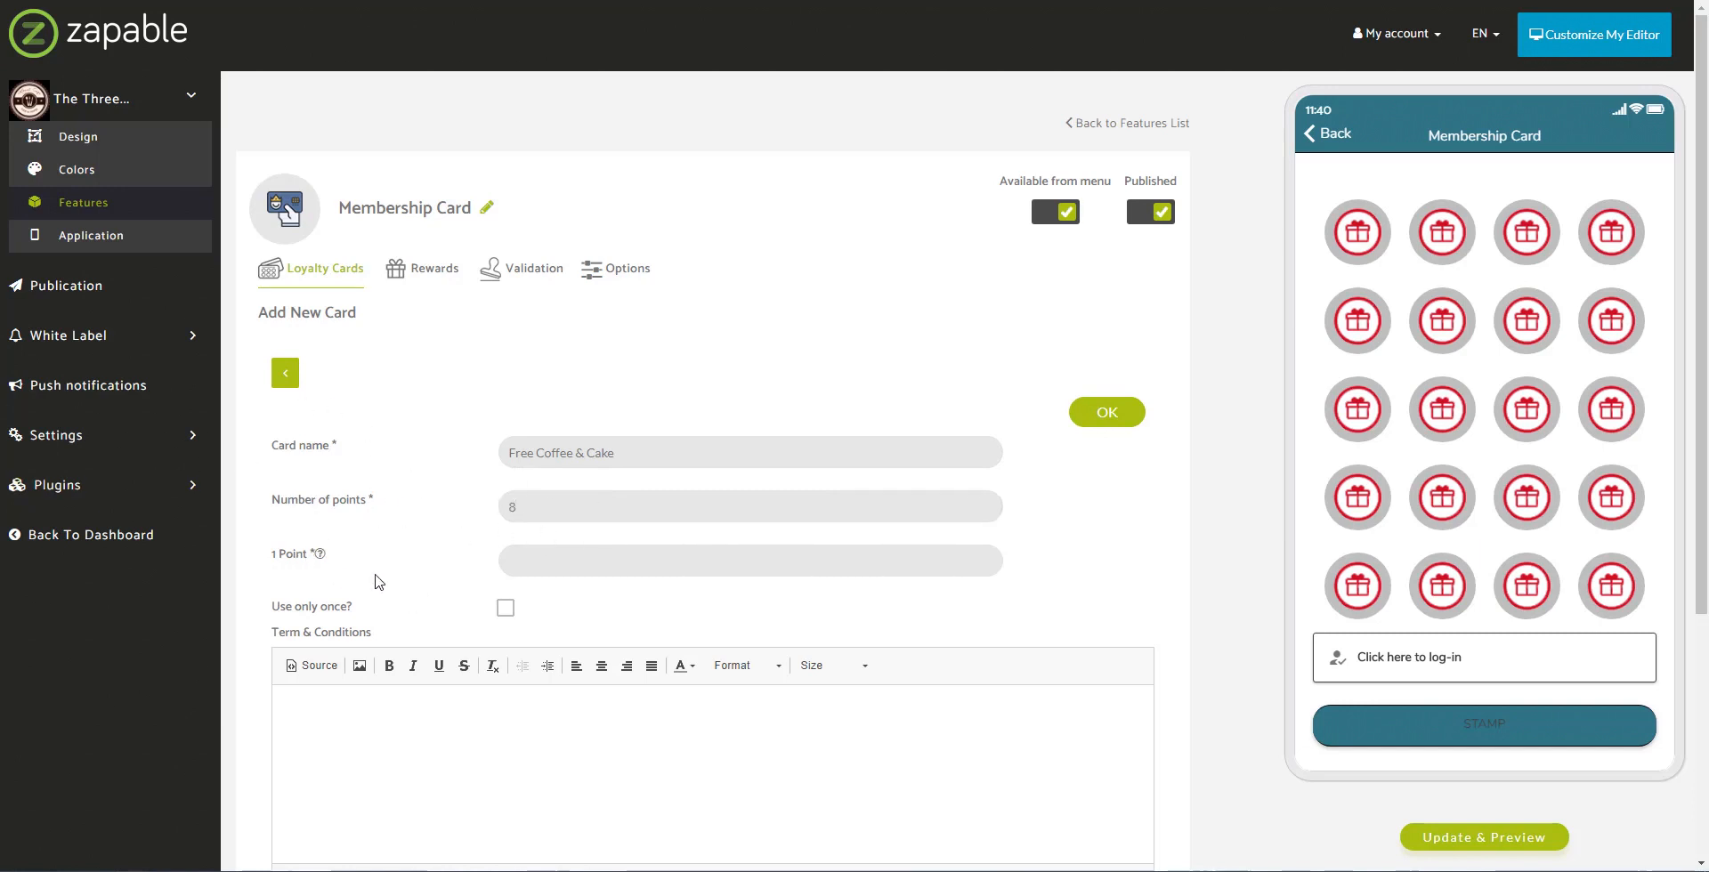
left_click(551, 568)
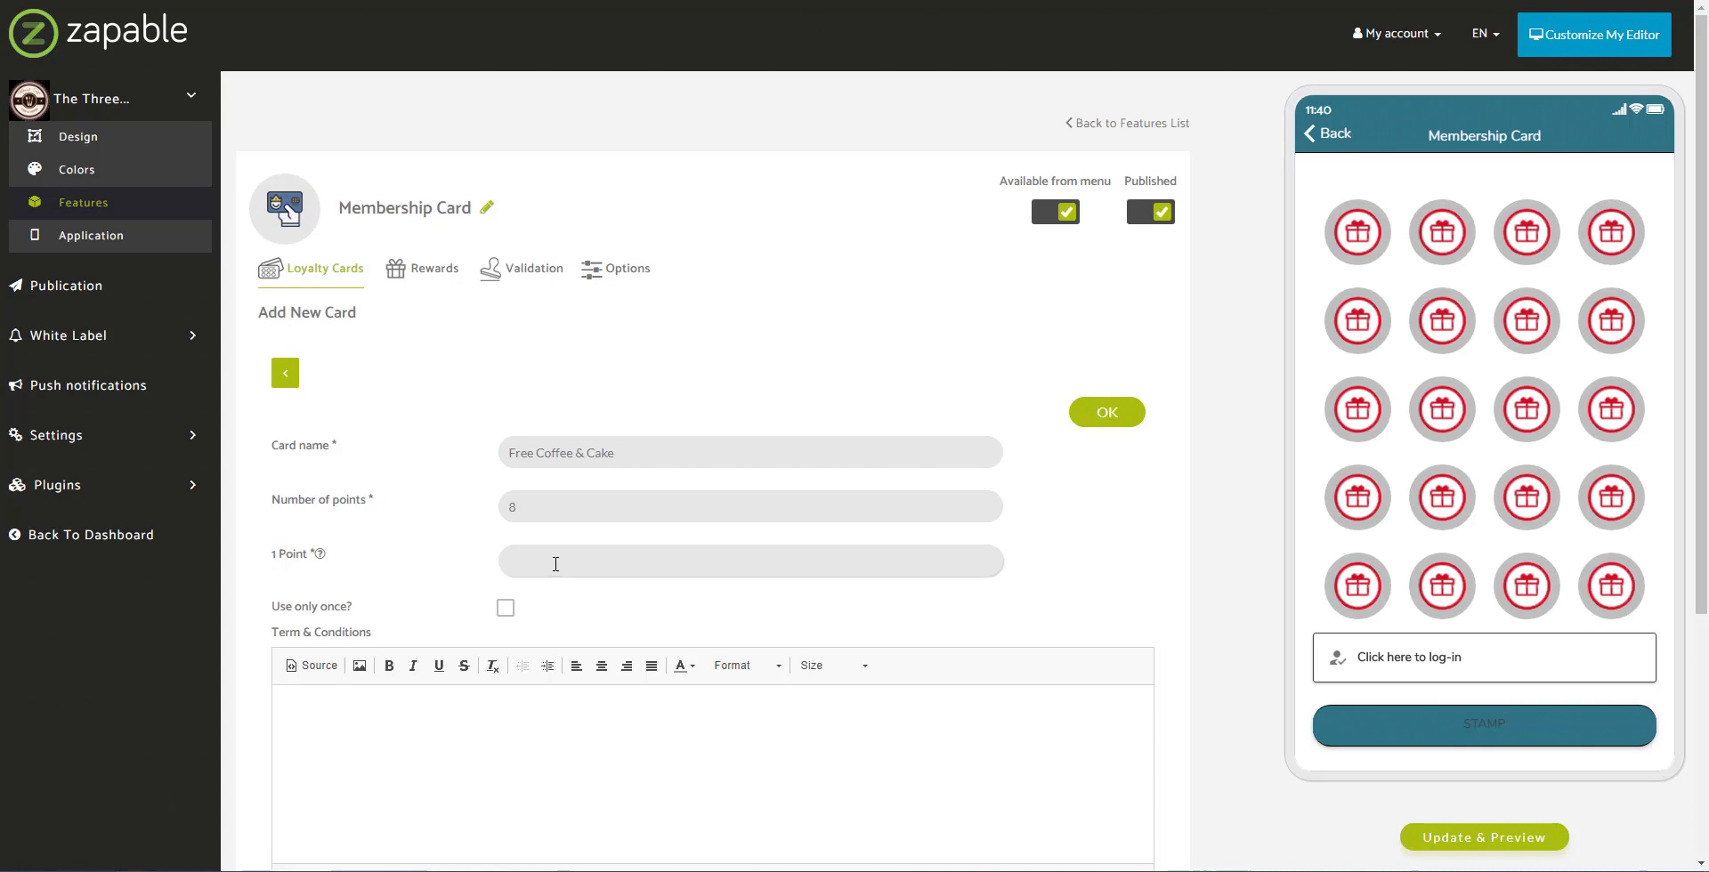
type("2.50")
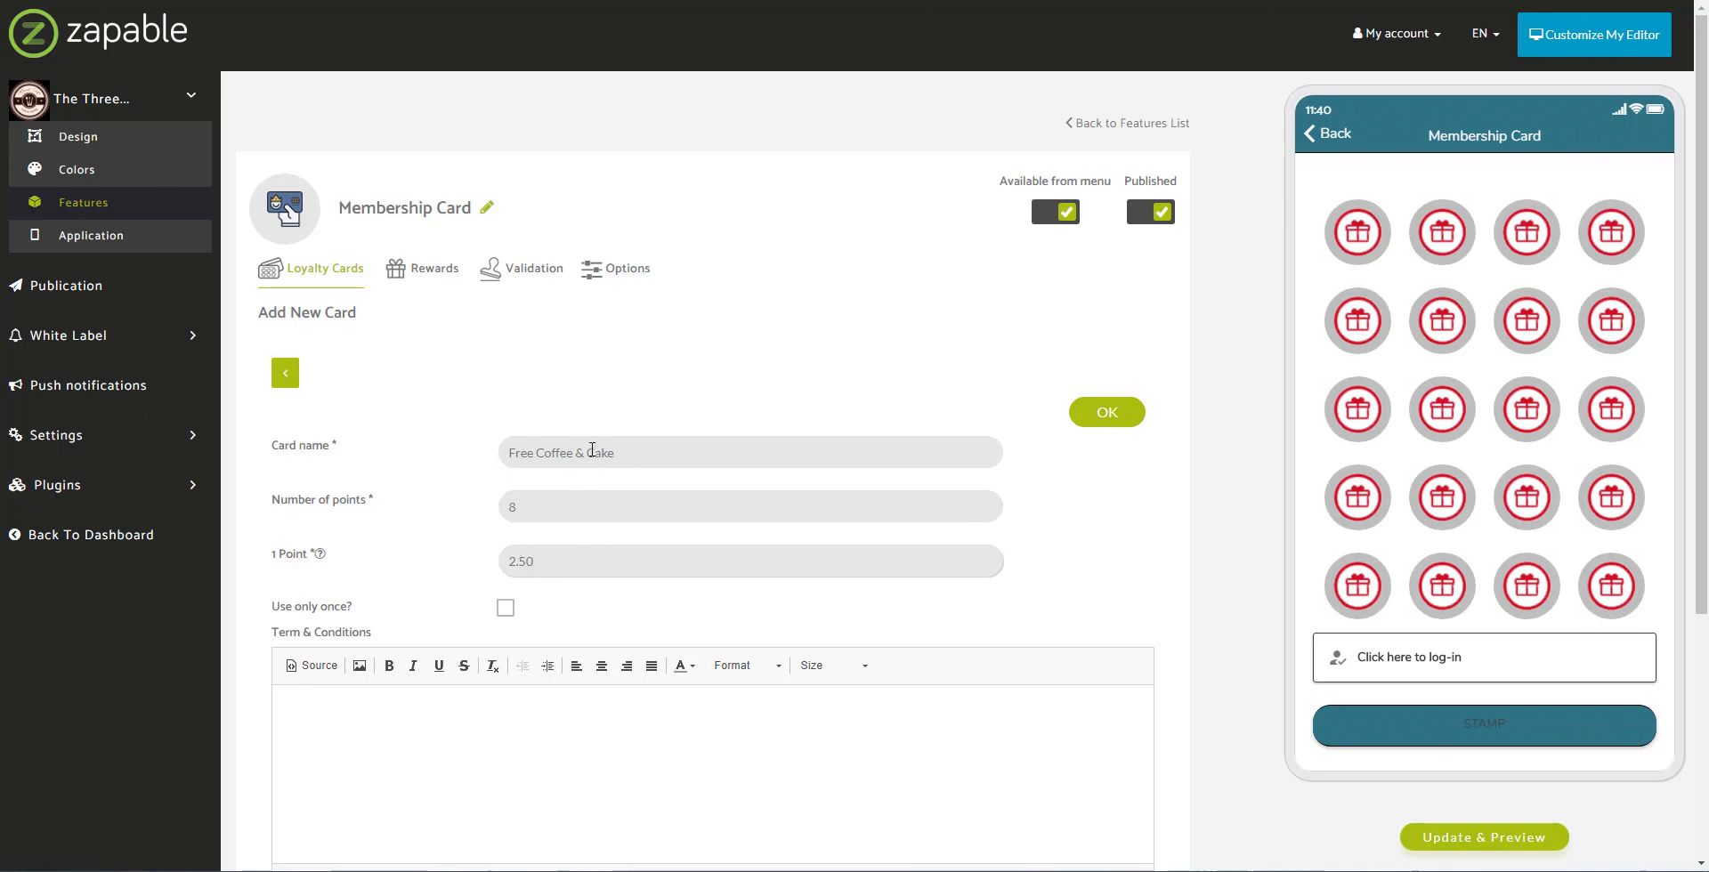
left_click(641, 453)
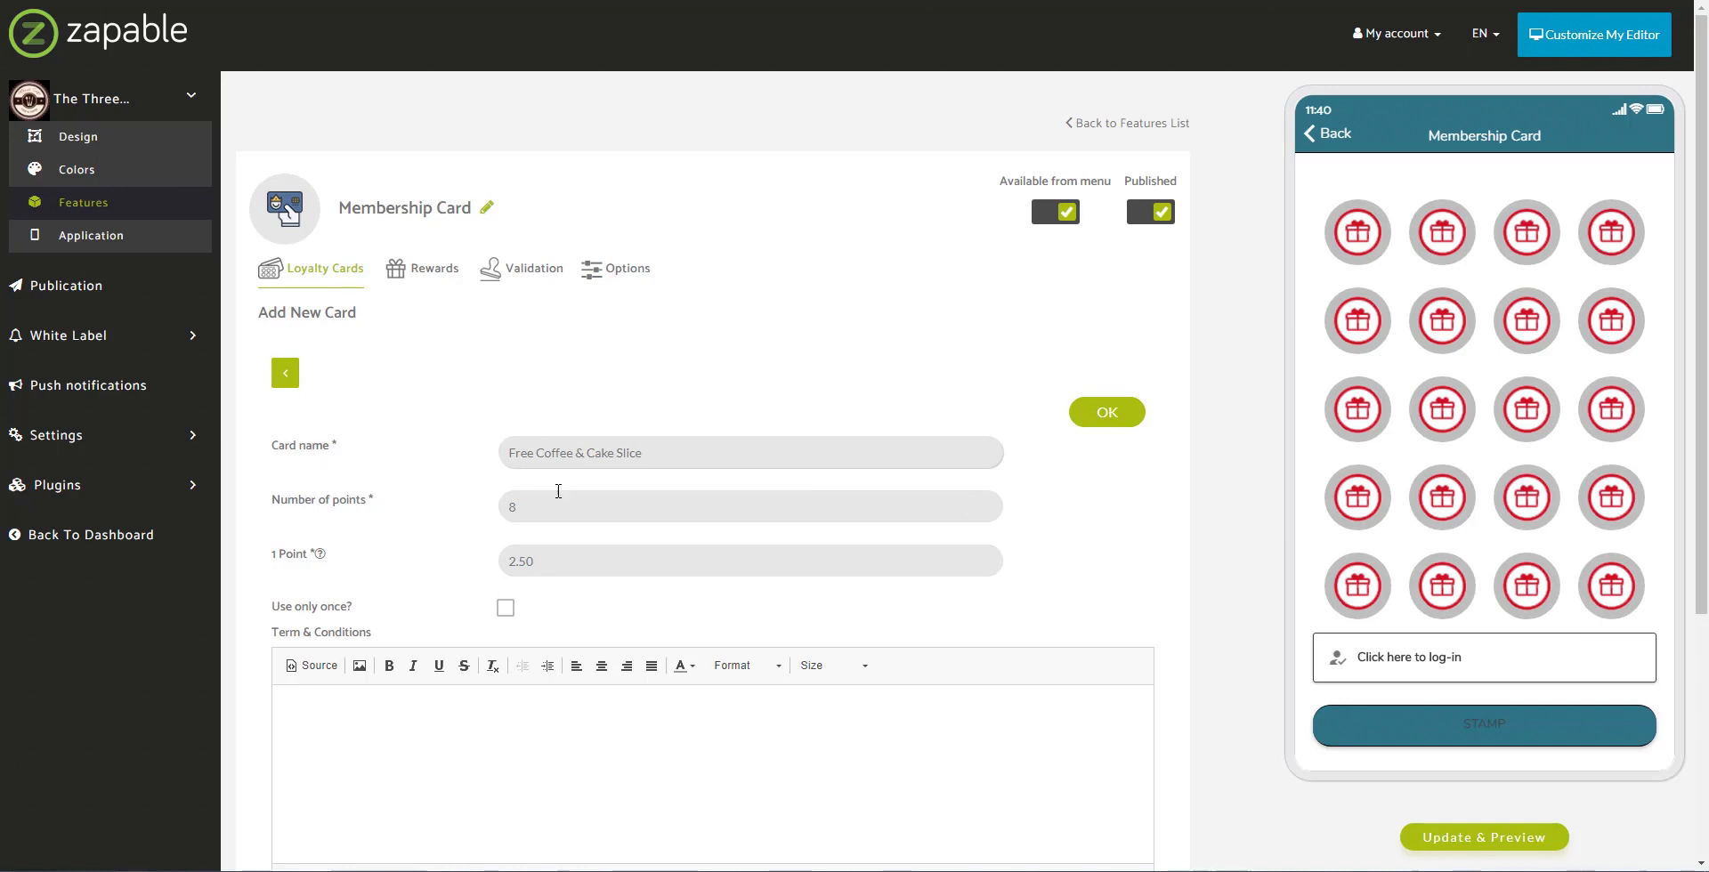
scroll(485, 476, "down", 2)
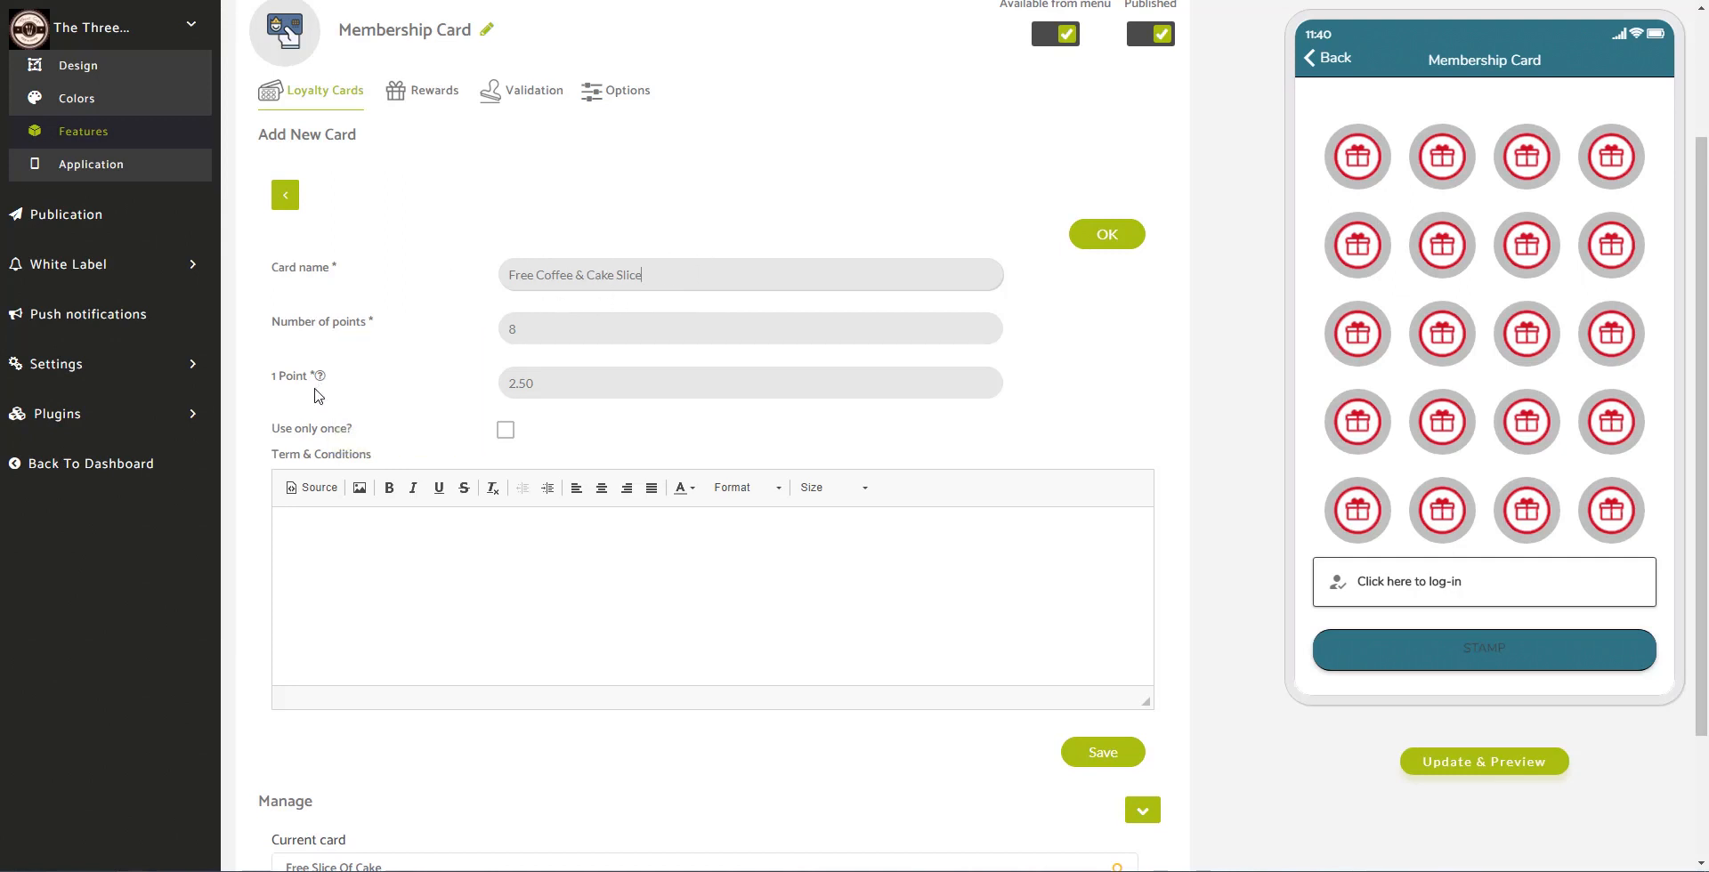
mouse_move(319, 377)
Step: Save the Free Coffee & Cake Slice card so it replaces Free Slice Of Cake as current
scroll(476, 352, "down", 2)
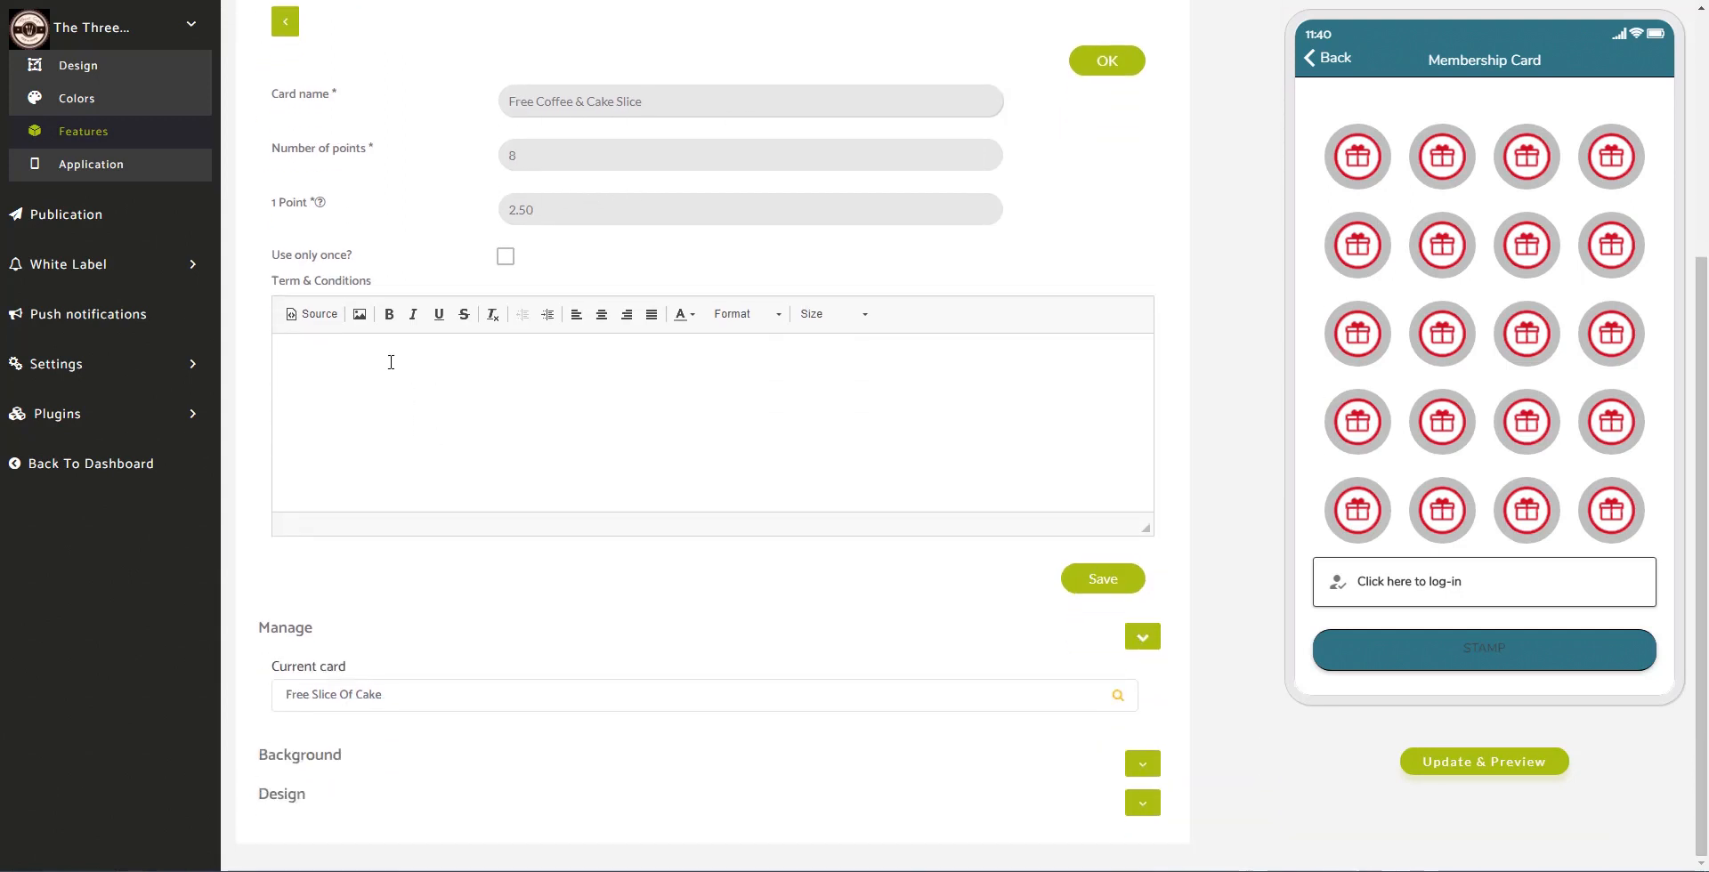
left_click(321, 373)
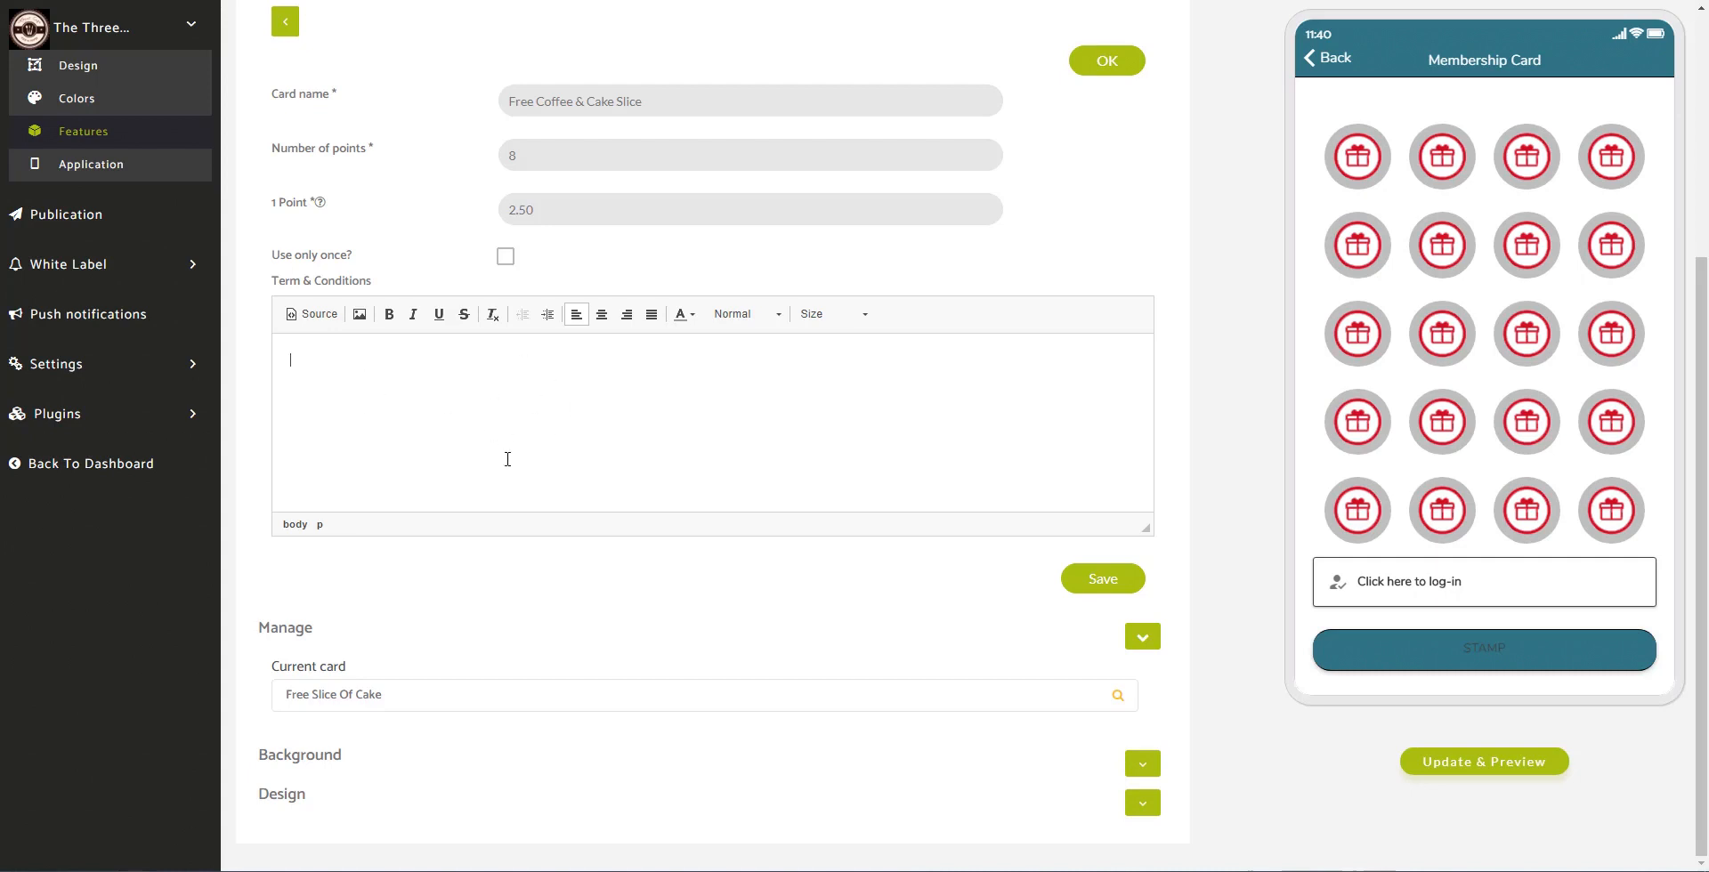
left_click(1110, 579)
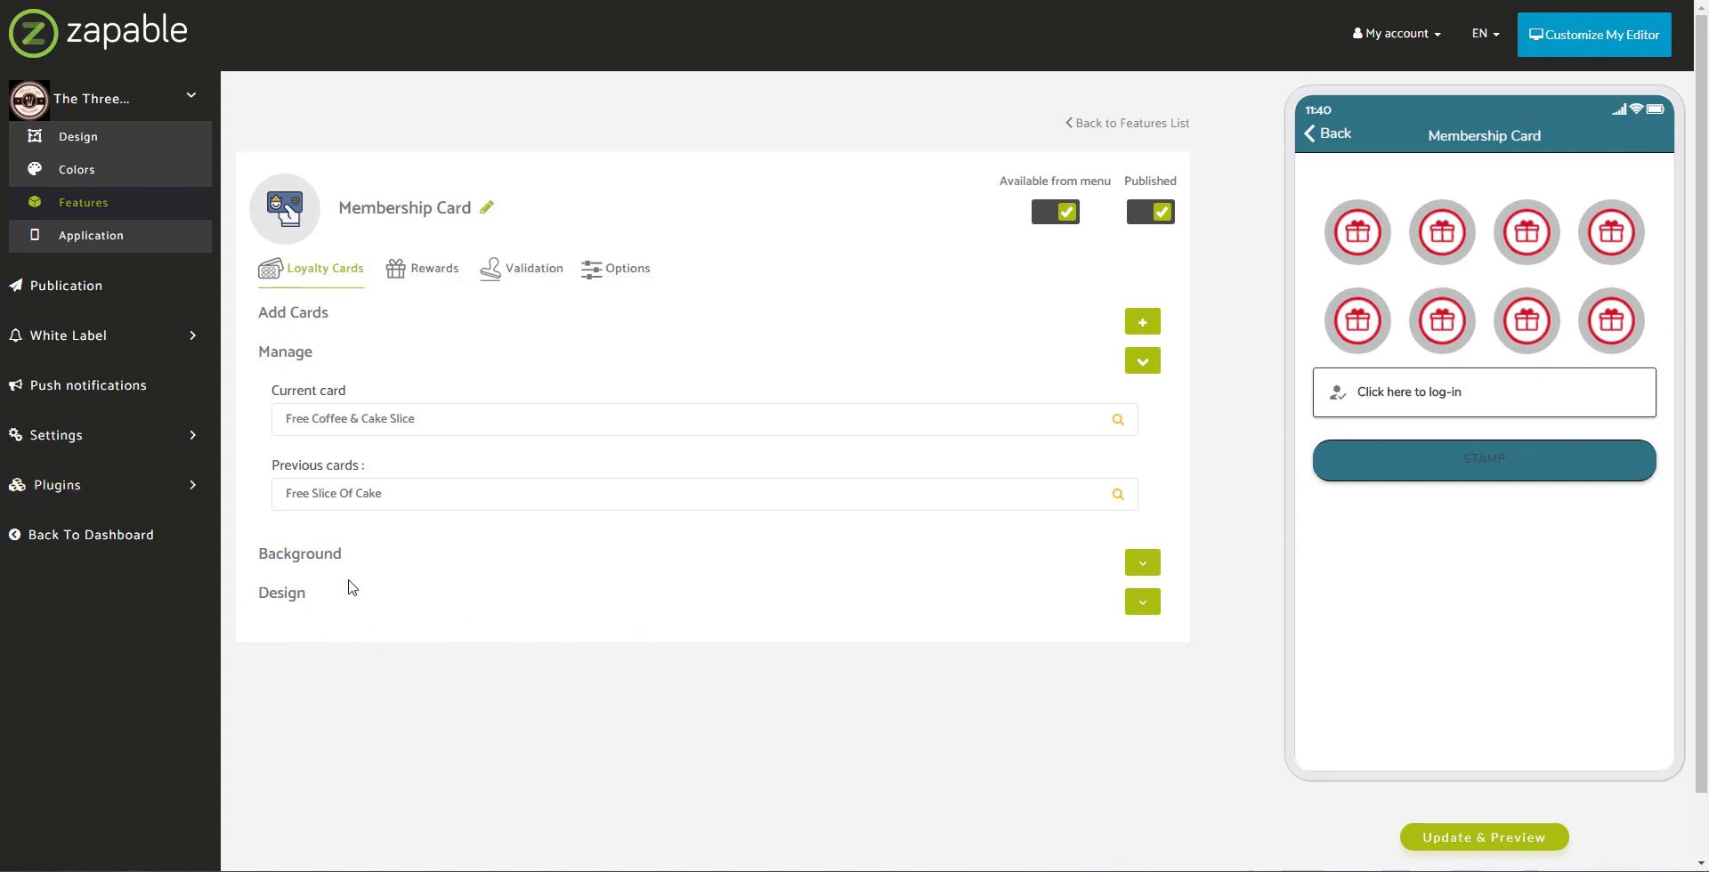
Step: Pick the square grid stamp design and refresh the preview to show eight stamp boxes
left_click(1140, 605)
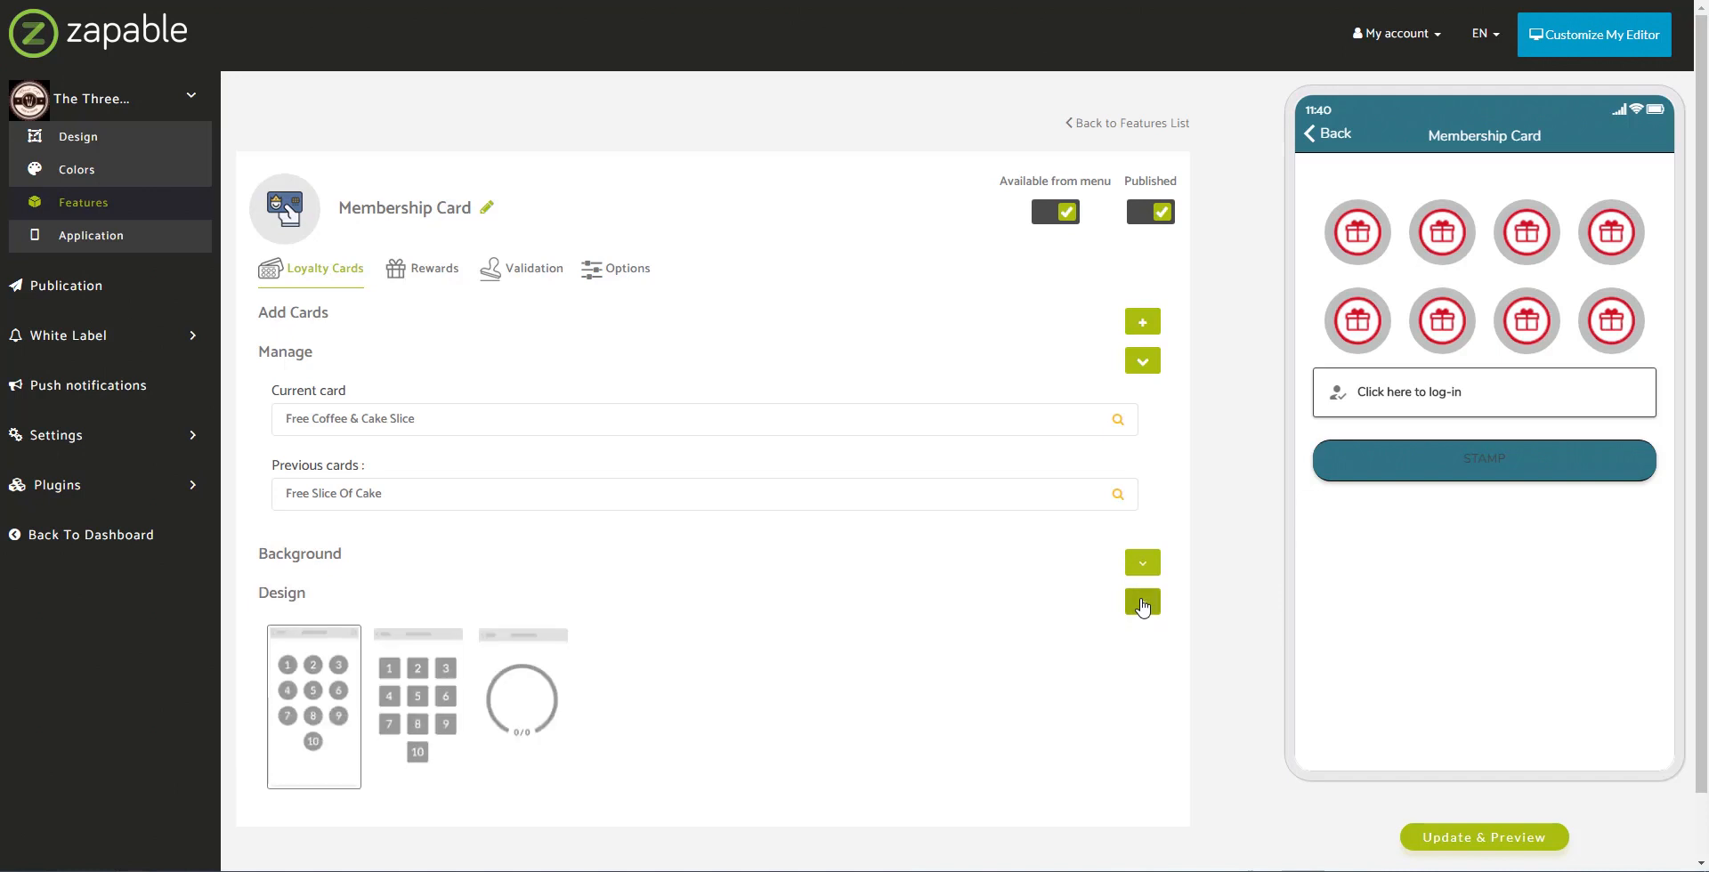
scroll(894, 599, "down", 1)
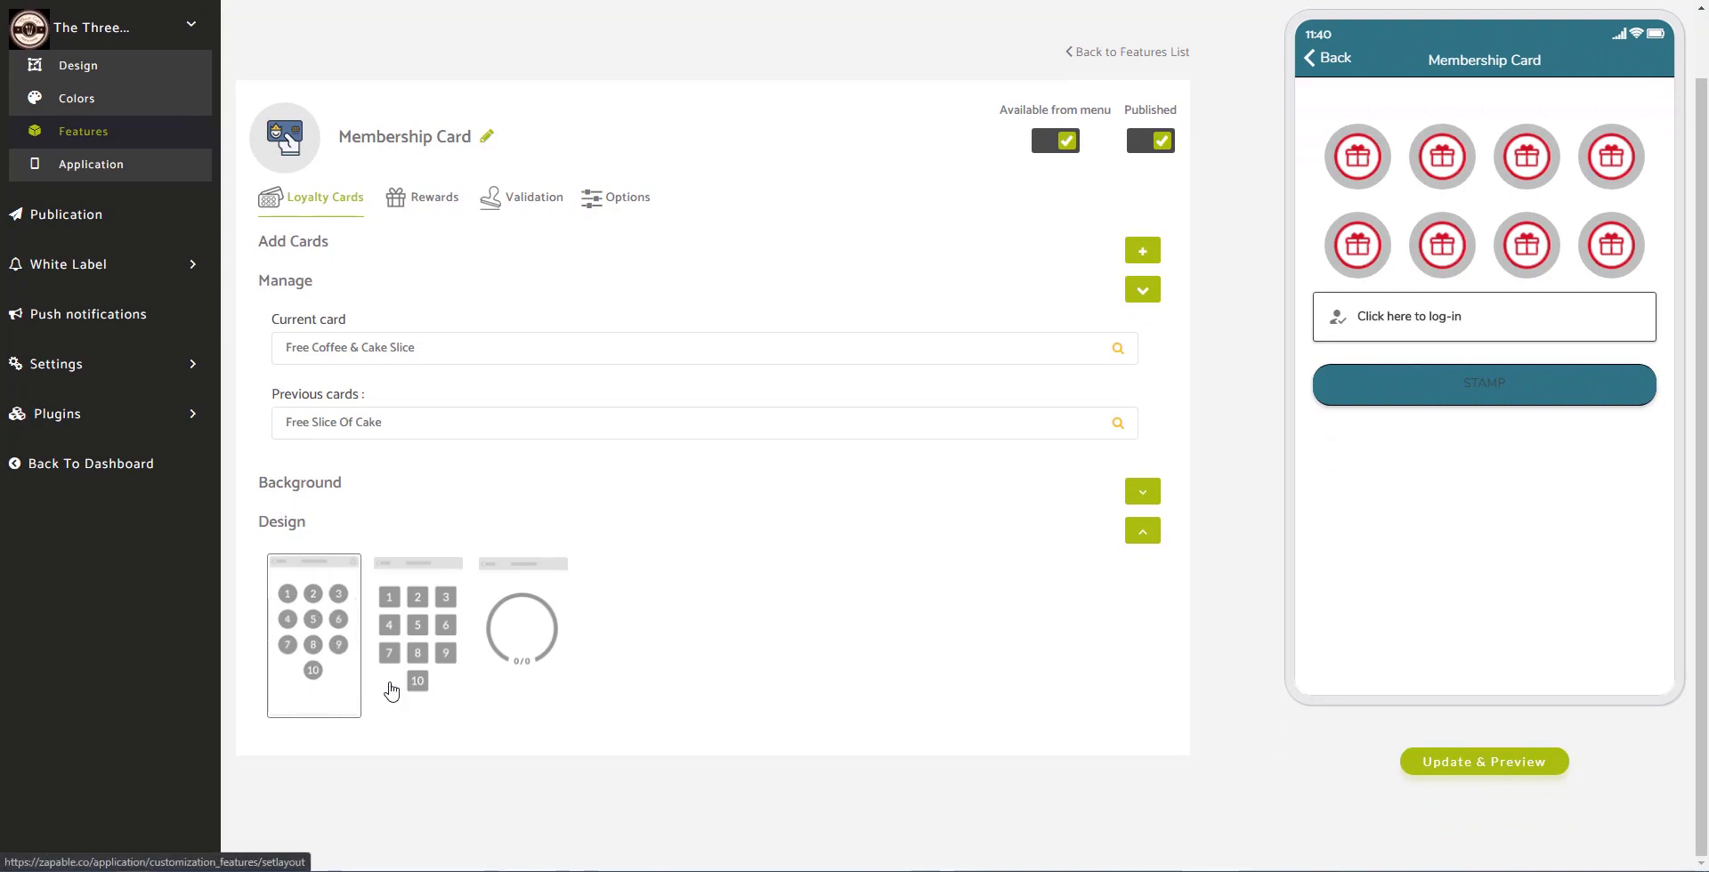
left_click(436, 635)
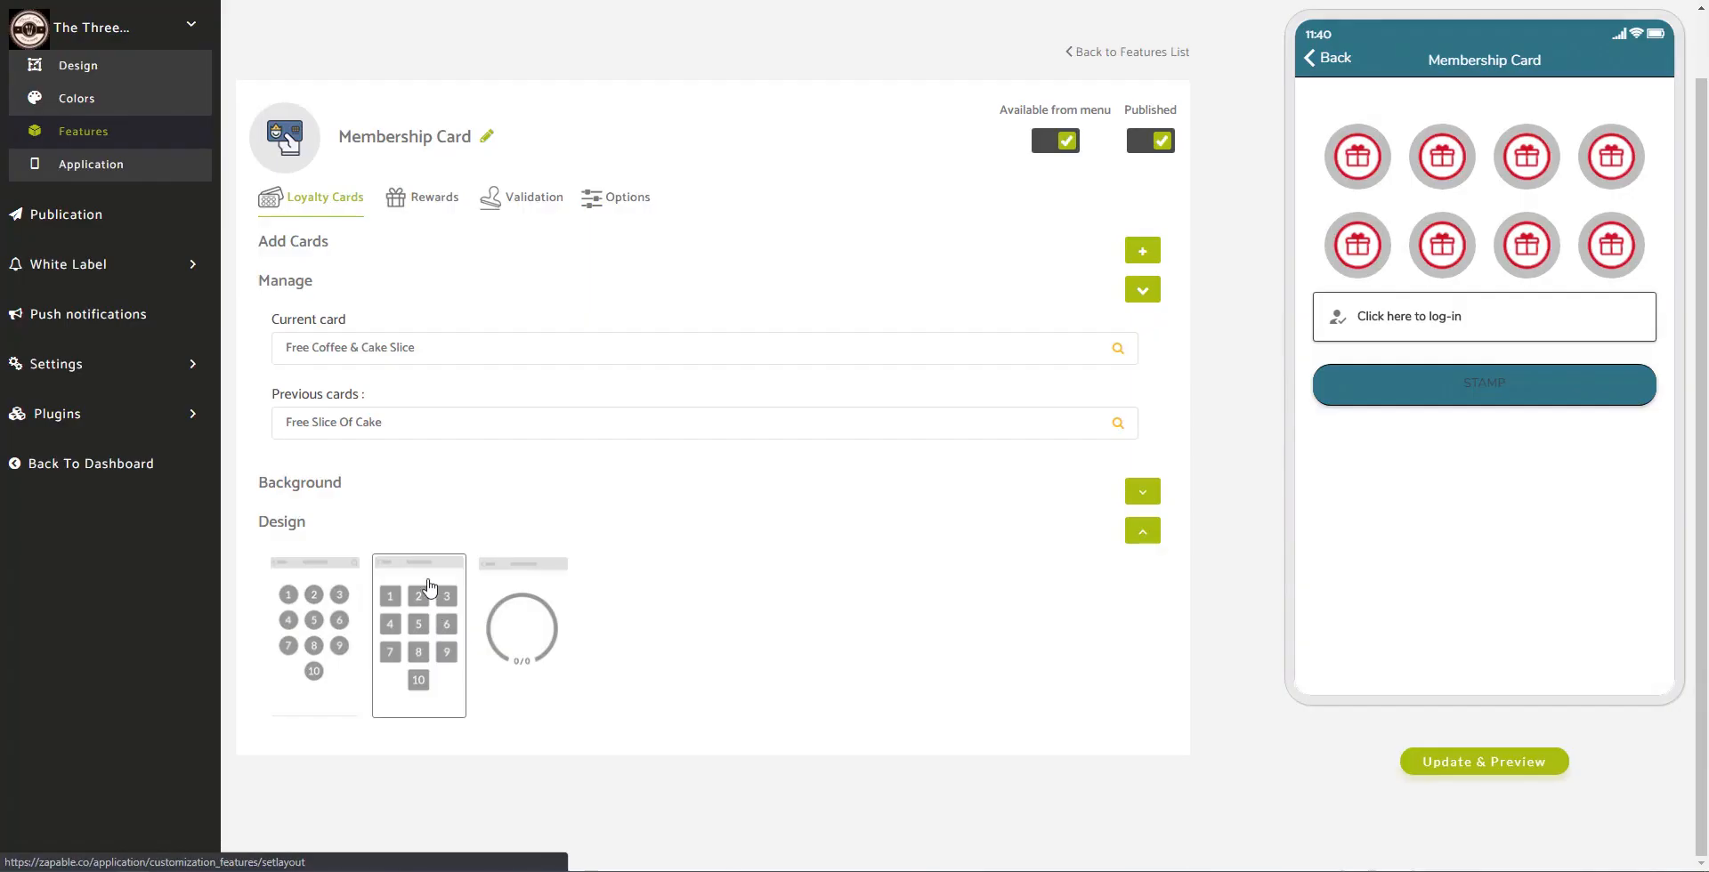
left_click(517, 656)
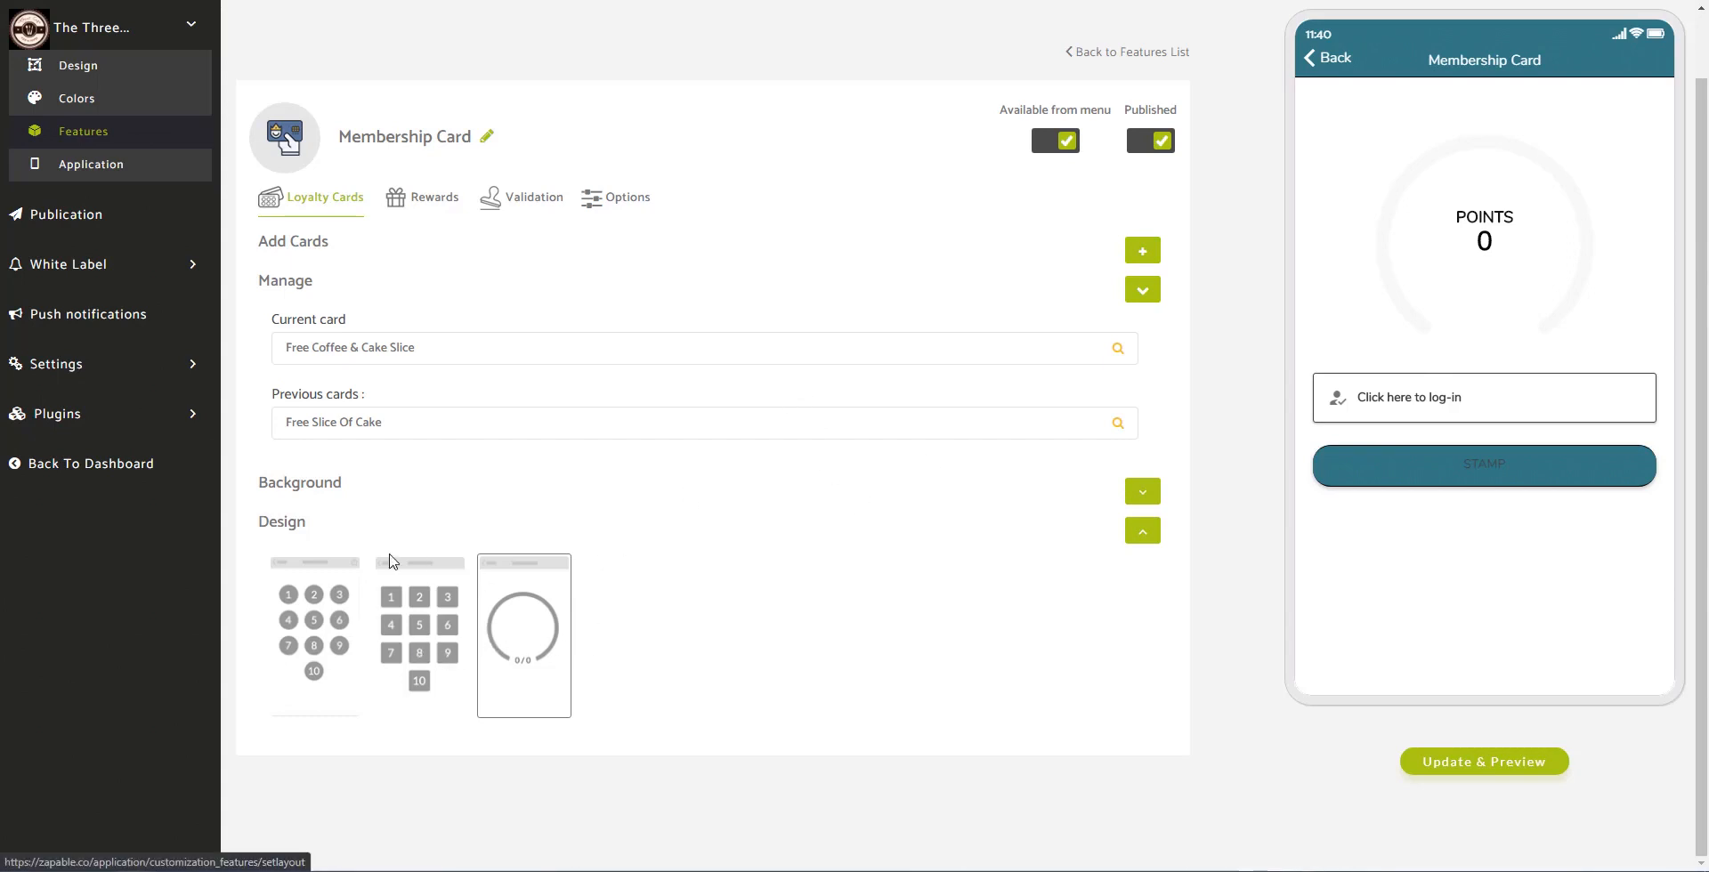
left_click(443, 628)
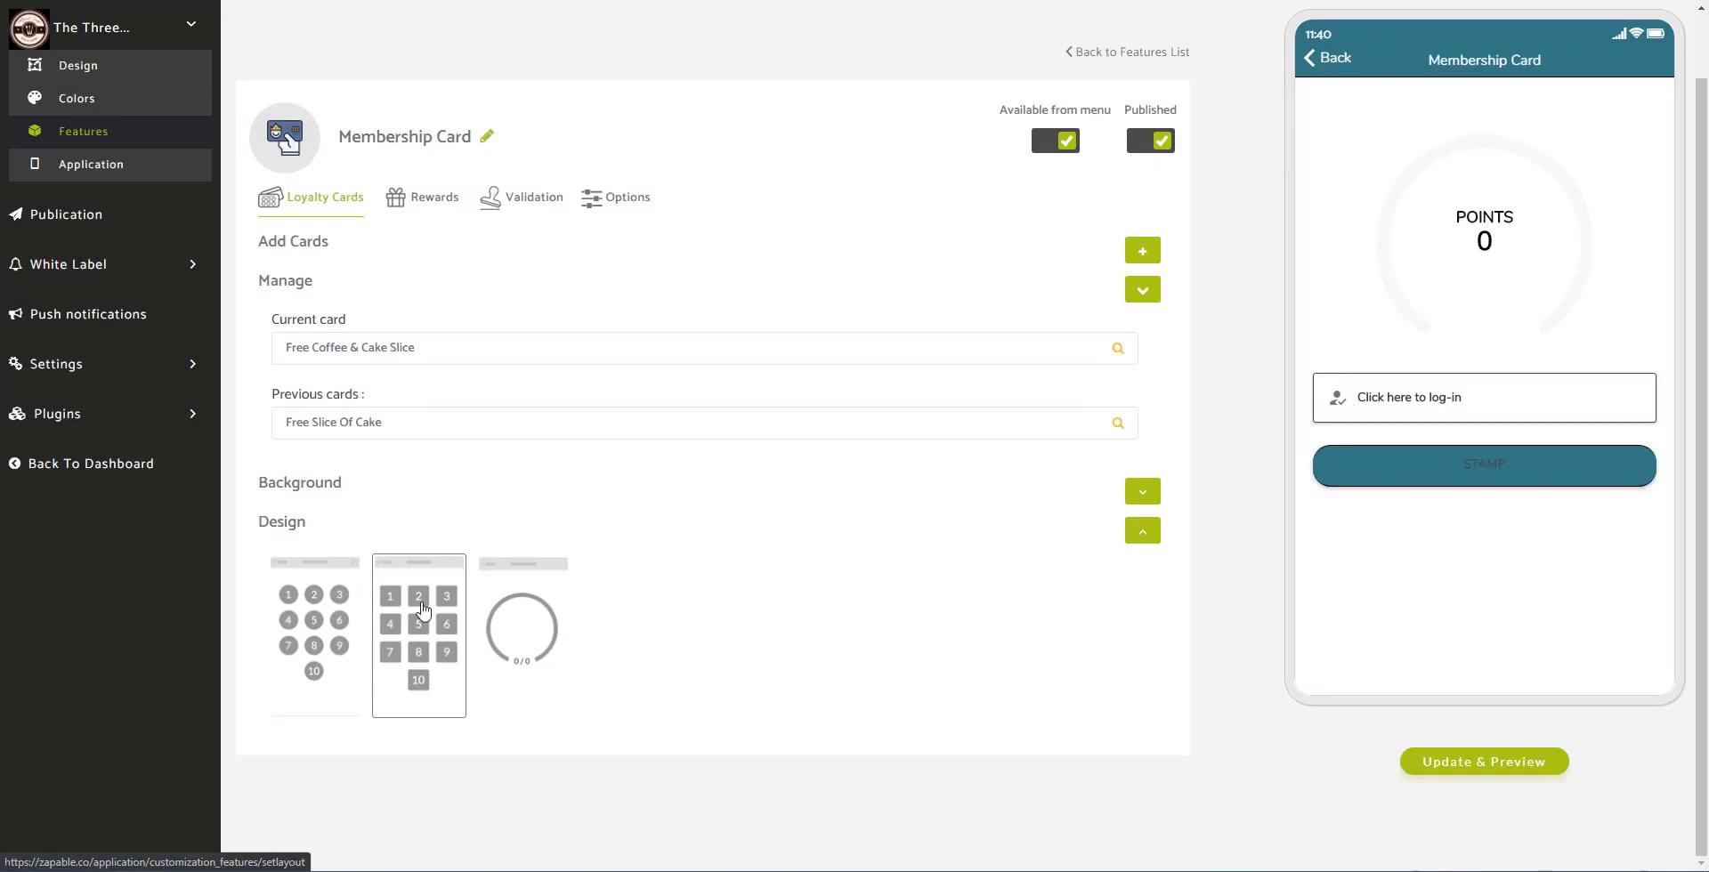
left_click(1431, 770)
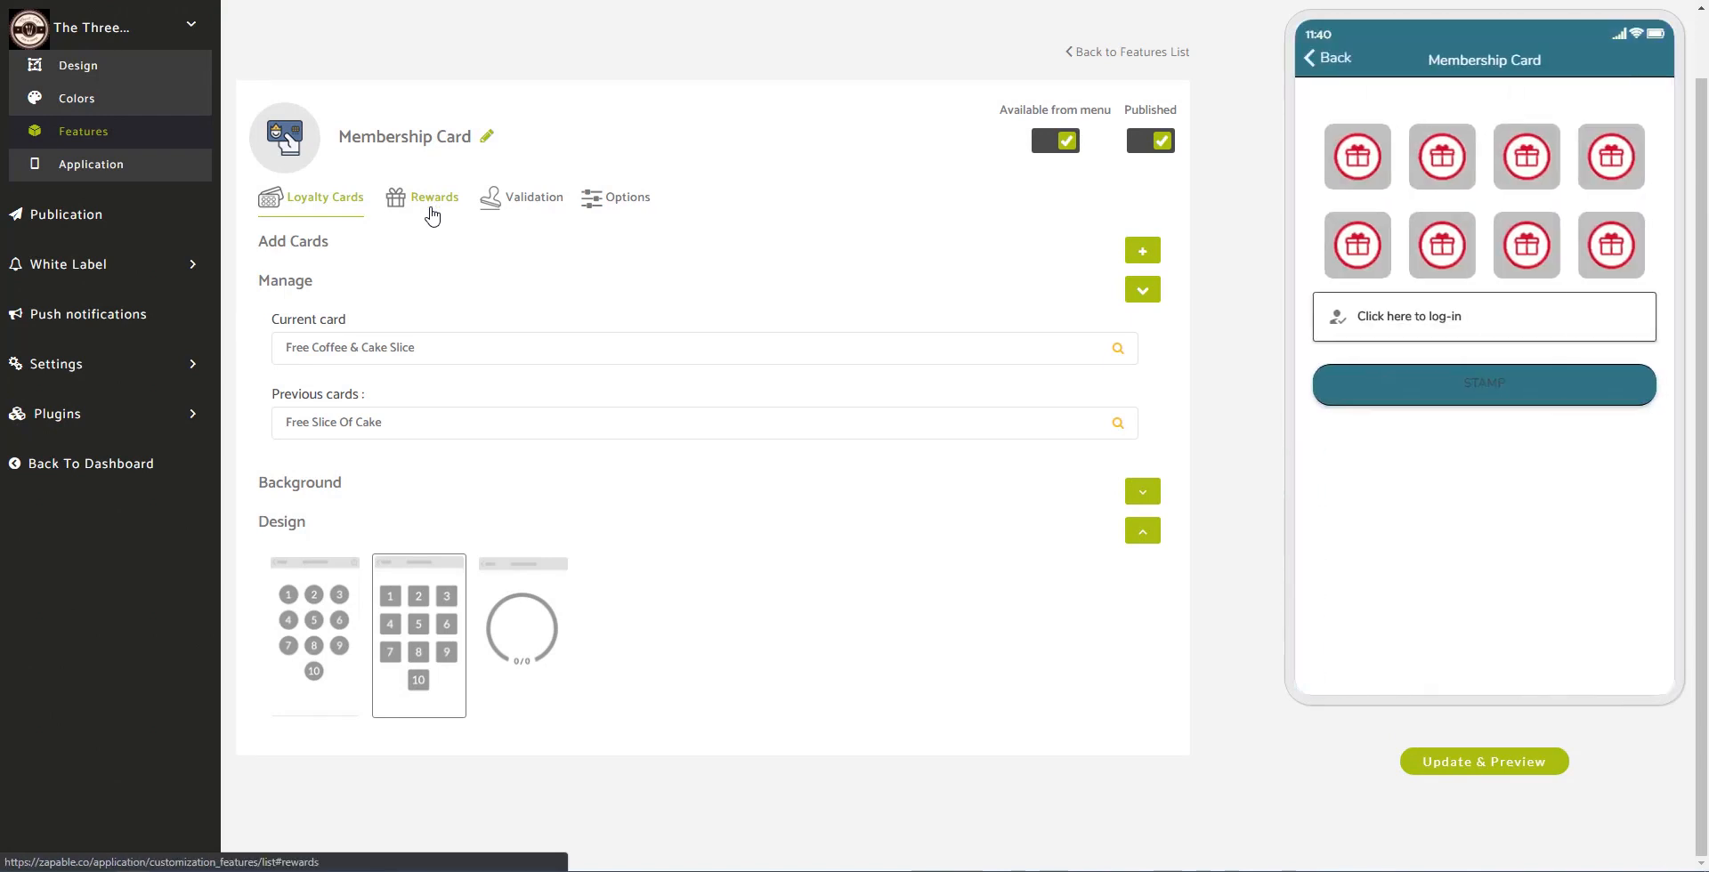
Step: Draft a Free Coffee reward redeemable for 10 points, expiring after 365 days
left_click(428, 211)
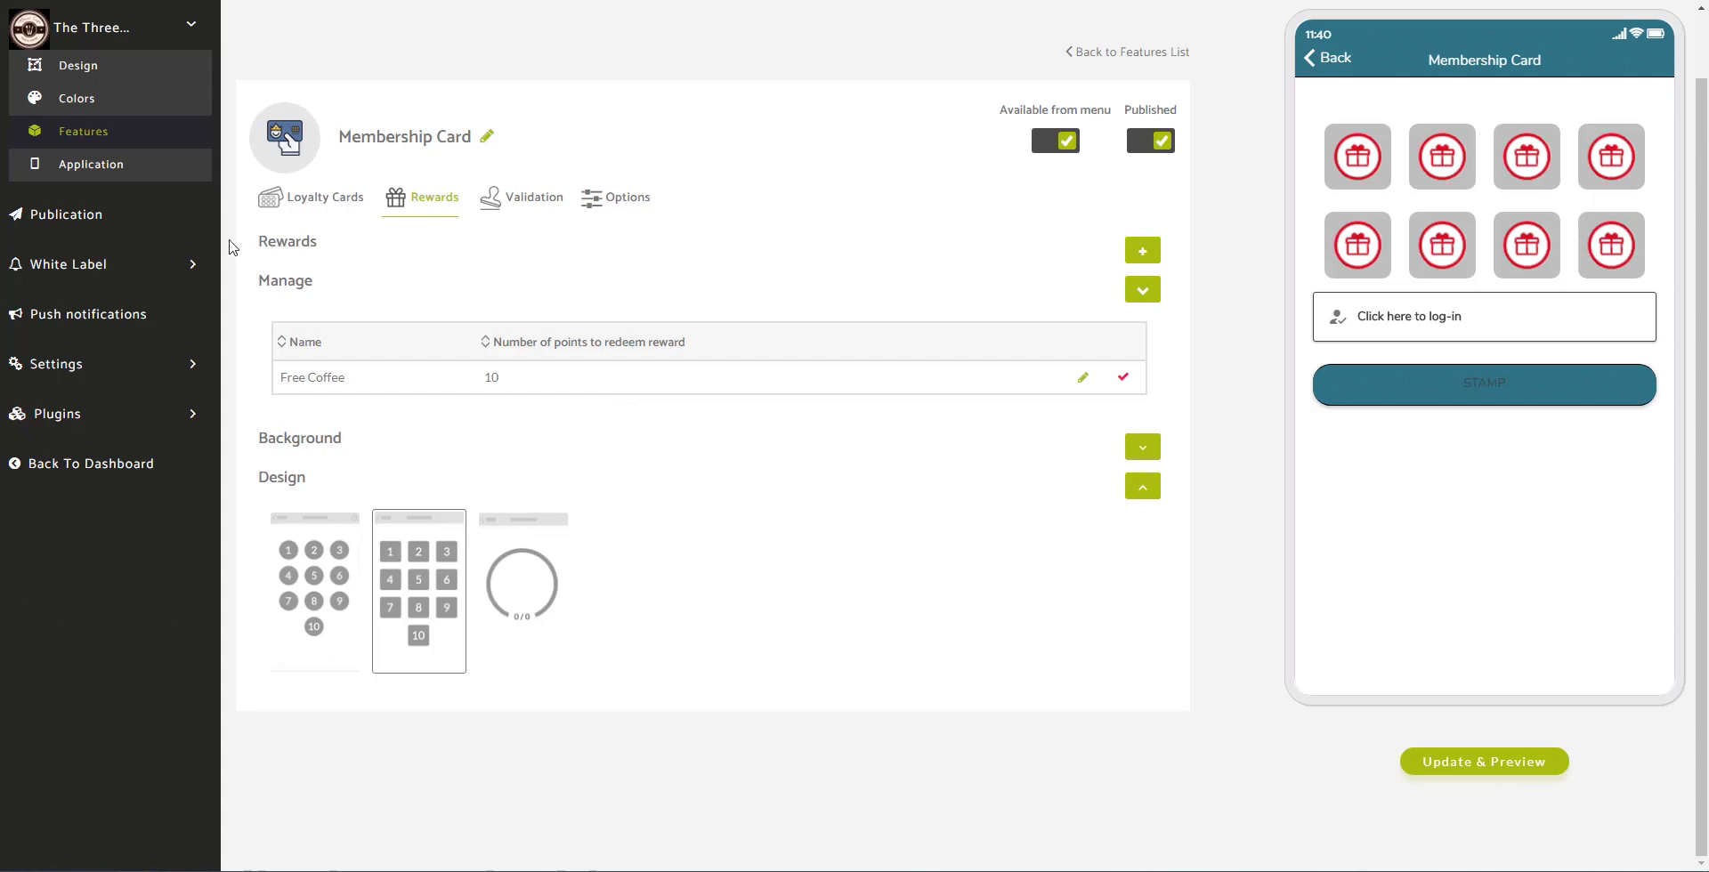
left_click(1143, 251)
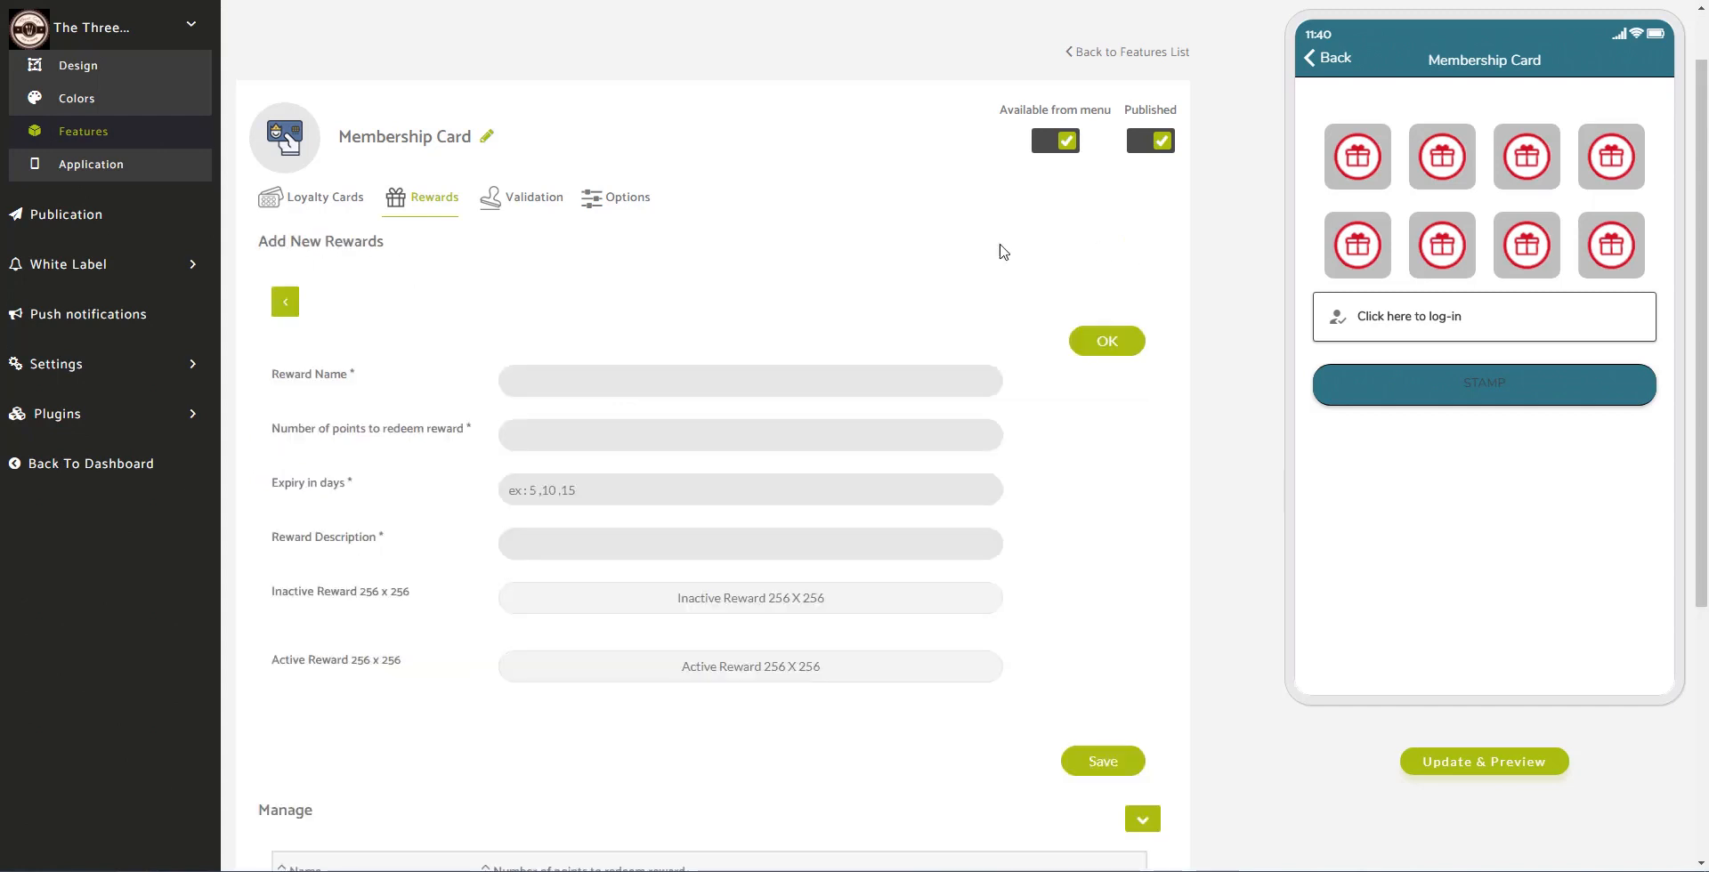
left_click(617, 381)
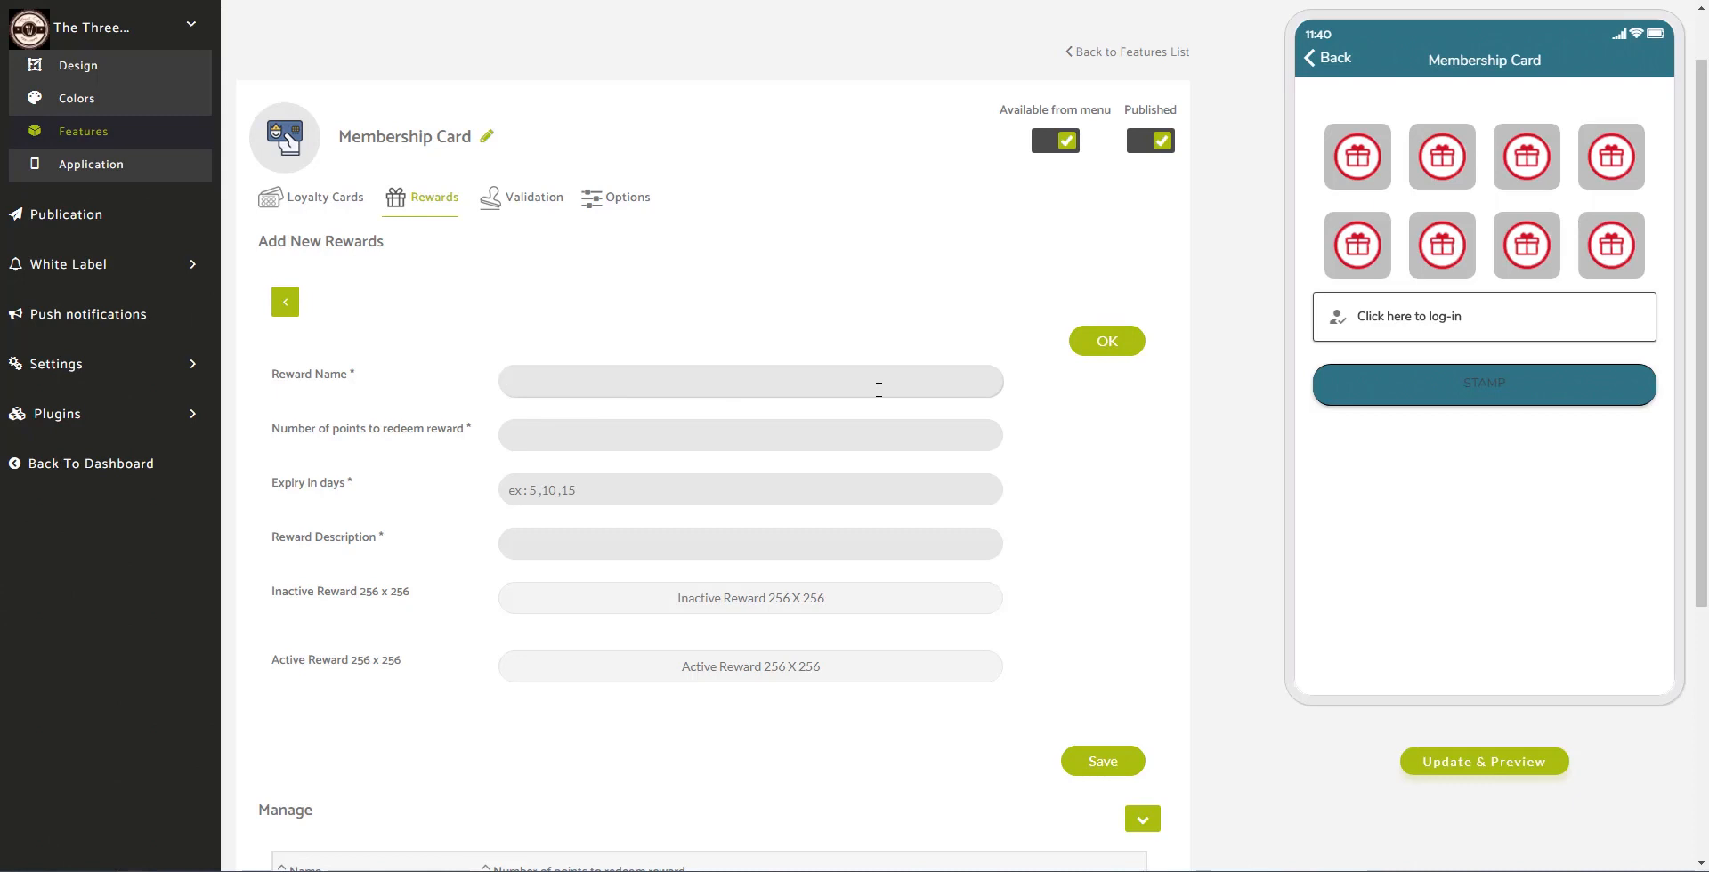
type("Free Coffee")
left_click(614, 436)
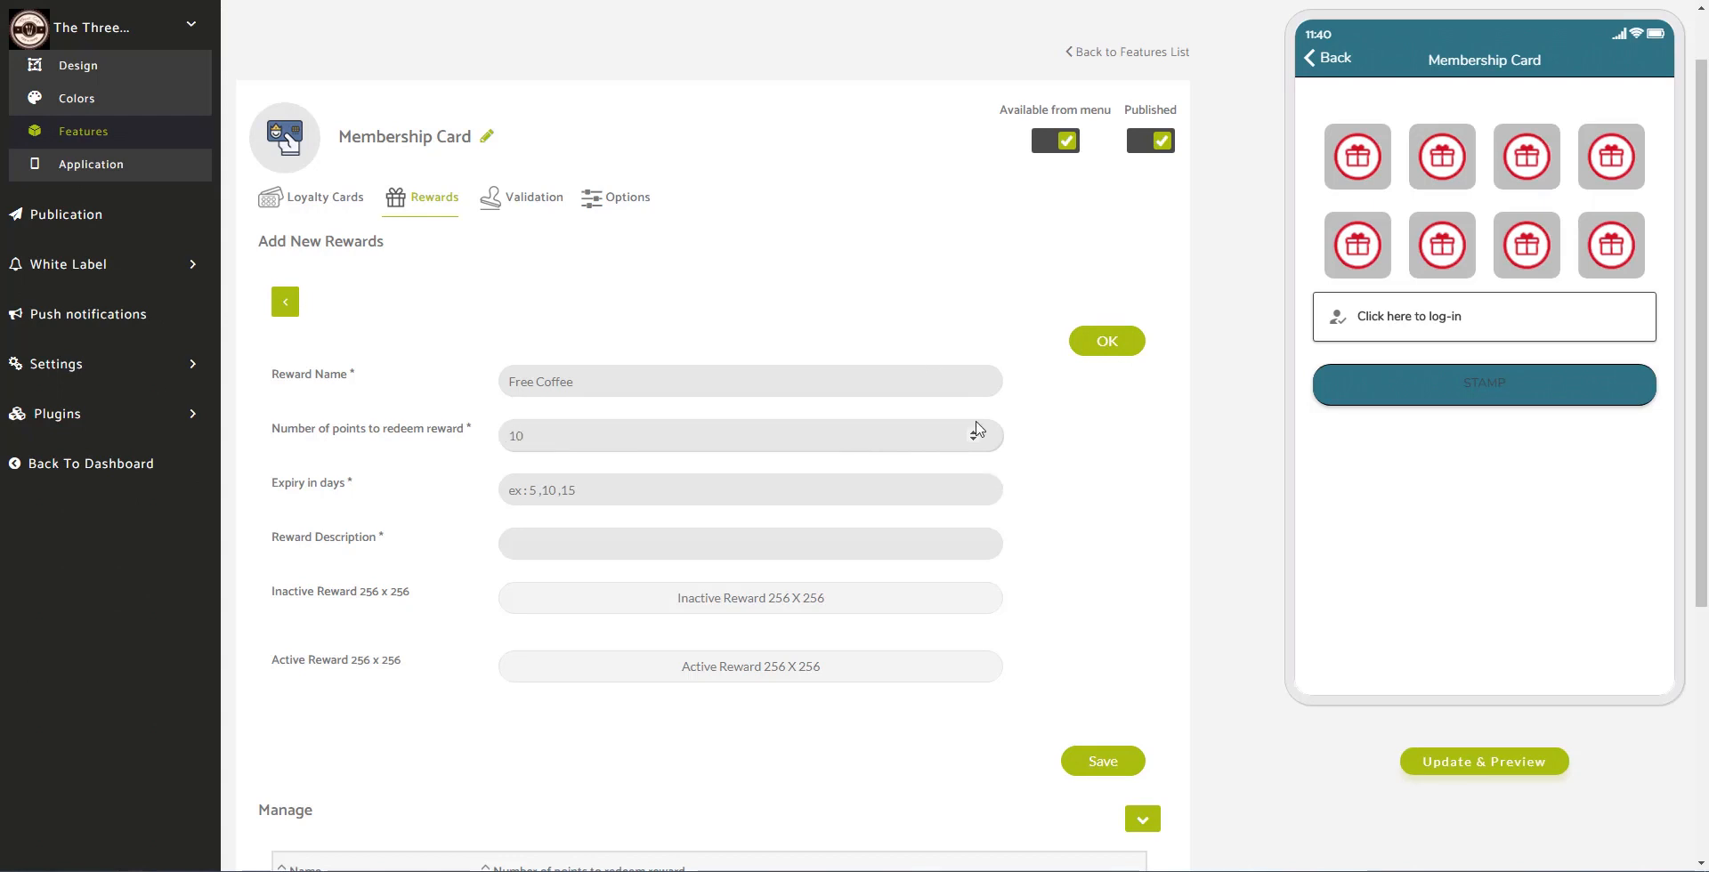
left_click(697, 489)
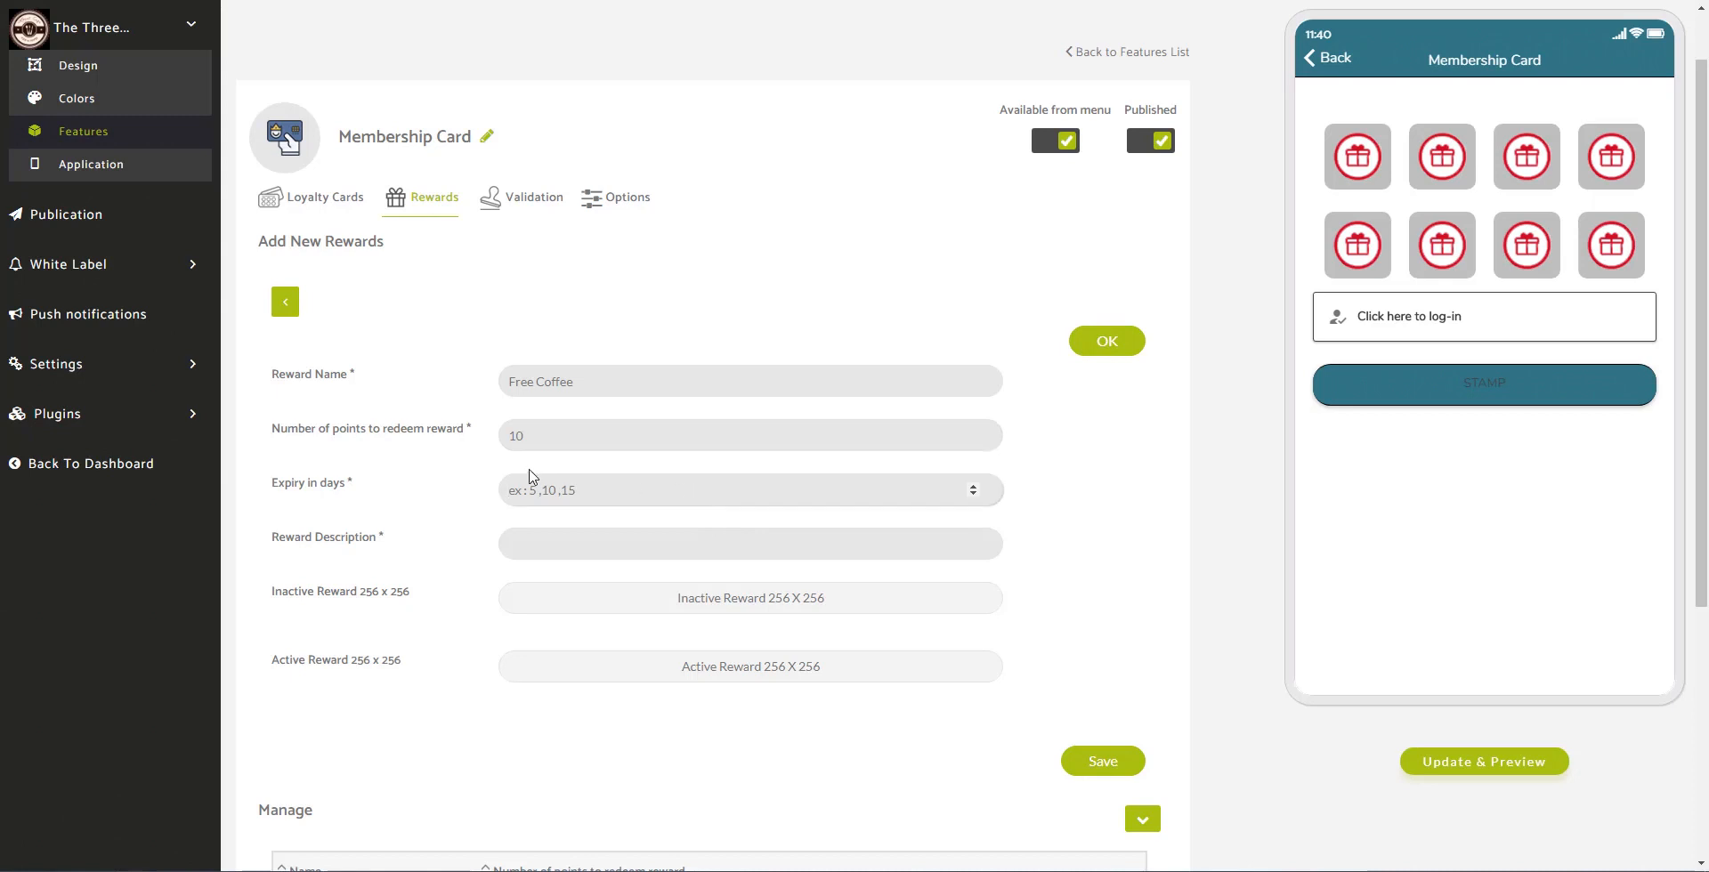
type("365")
left_click(663, 542)
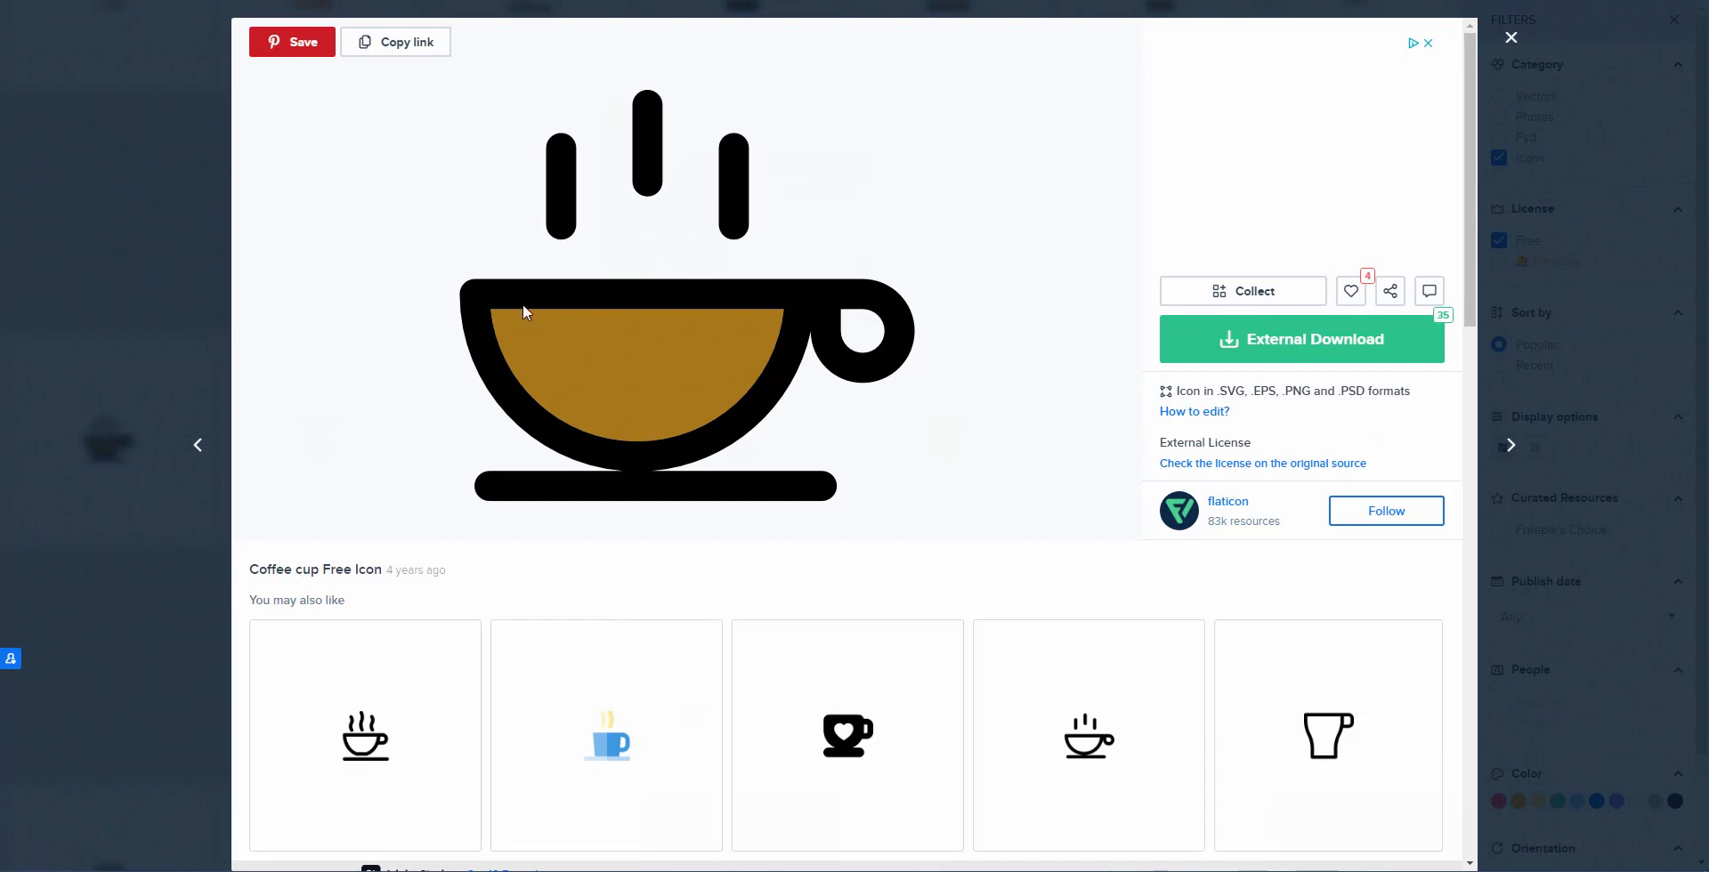
Step: Download the line-style coffee cup icon from Flaticon as a 256px PNG
left_click(1268, 349)
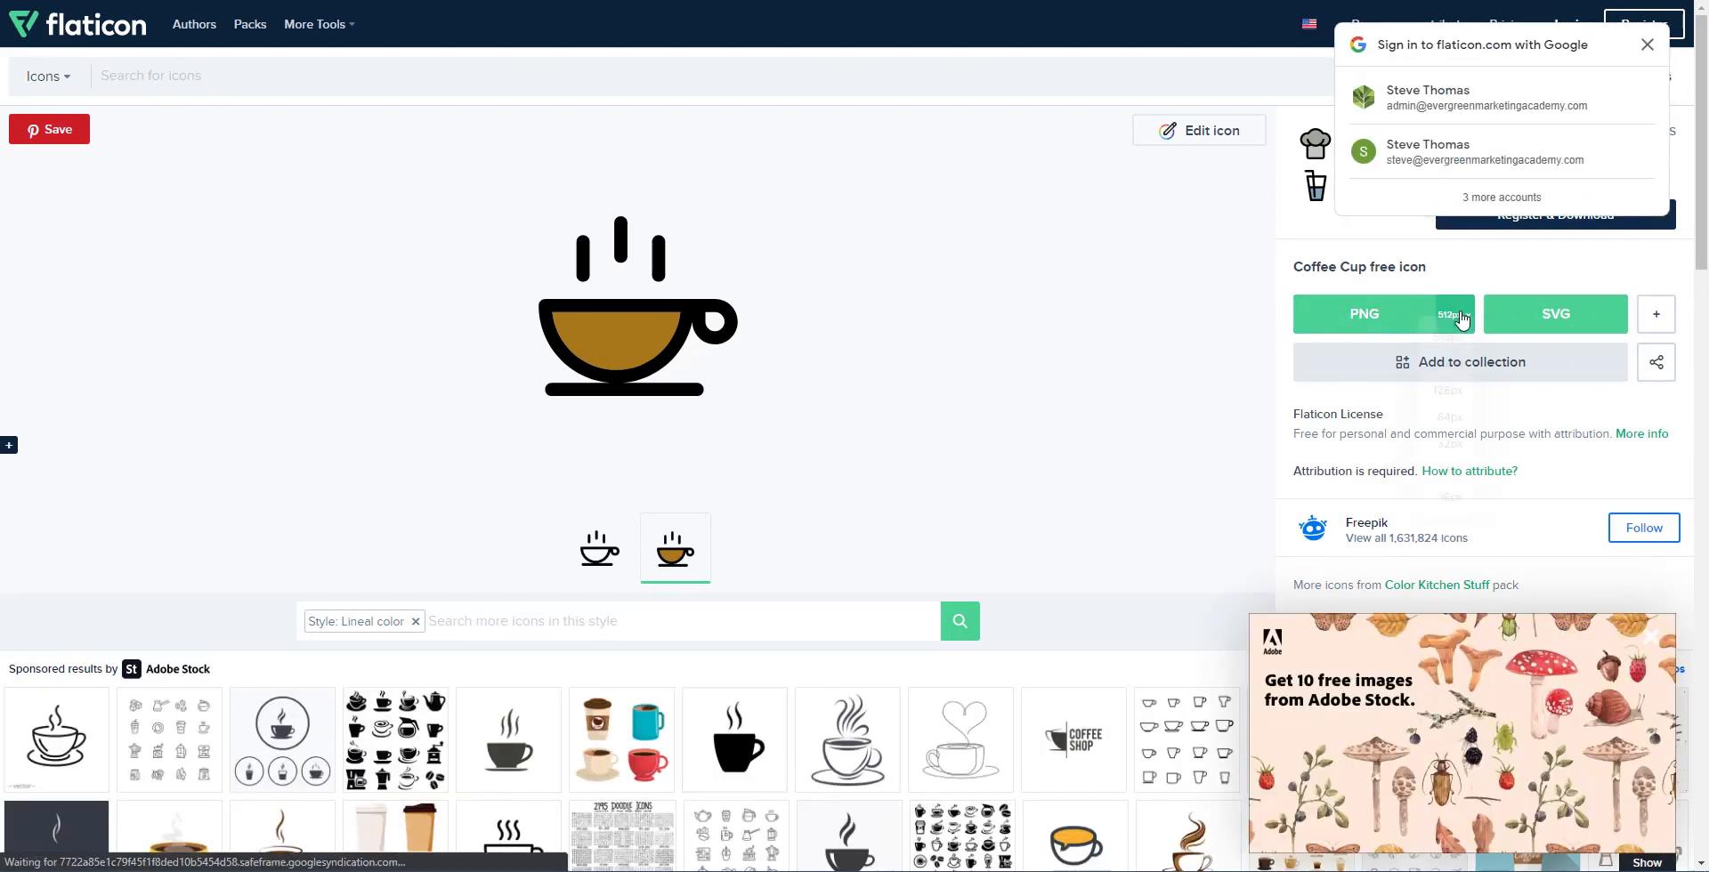
left_click(1460, 319)
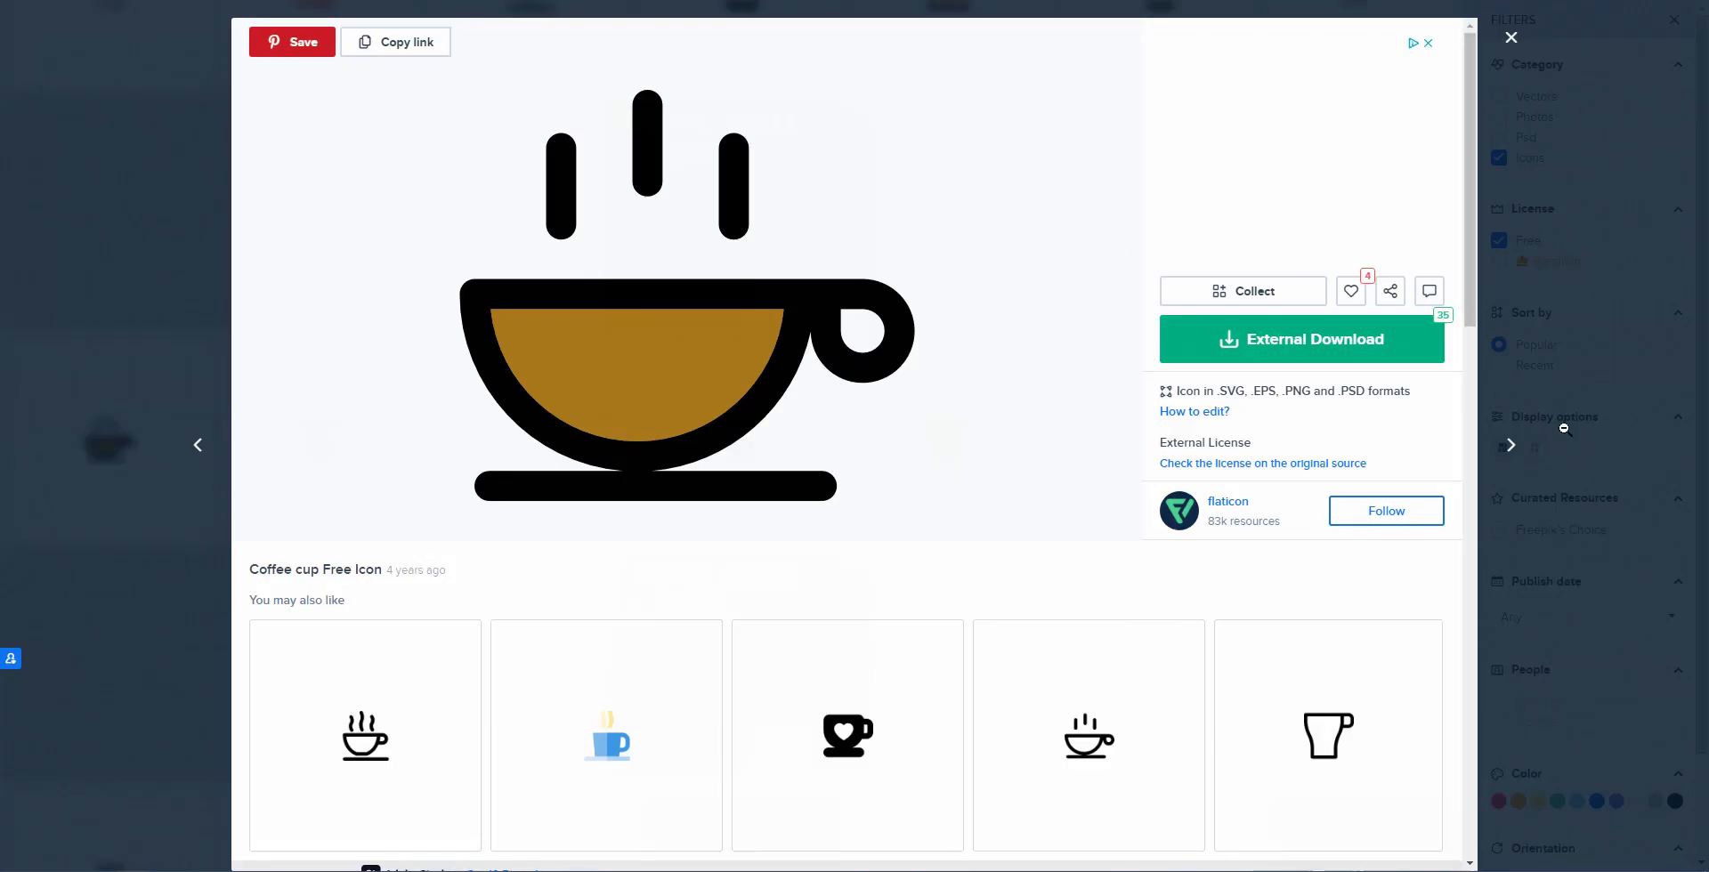
left_click(1317, 338)
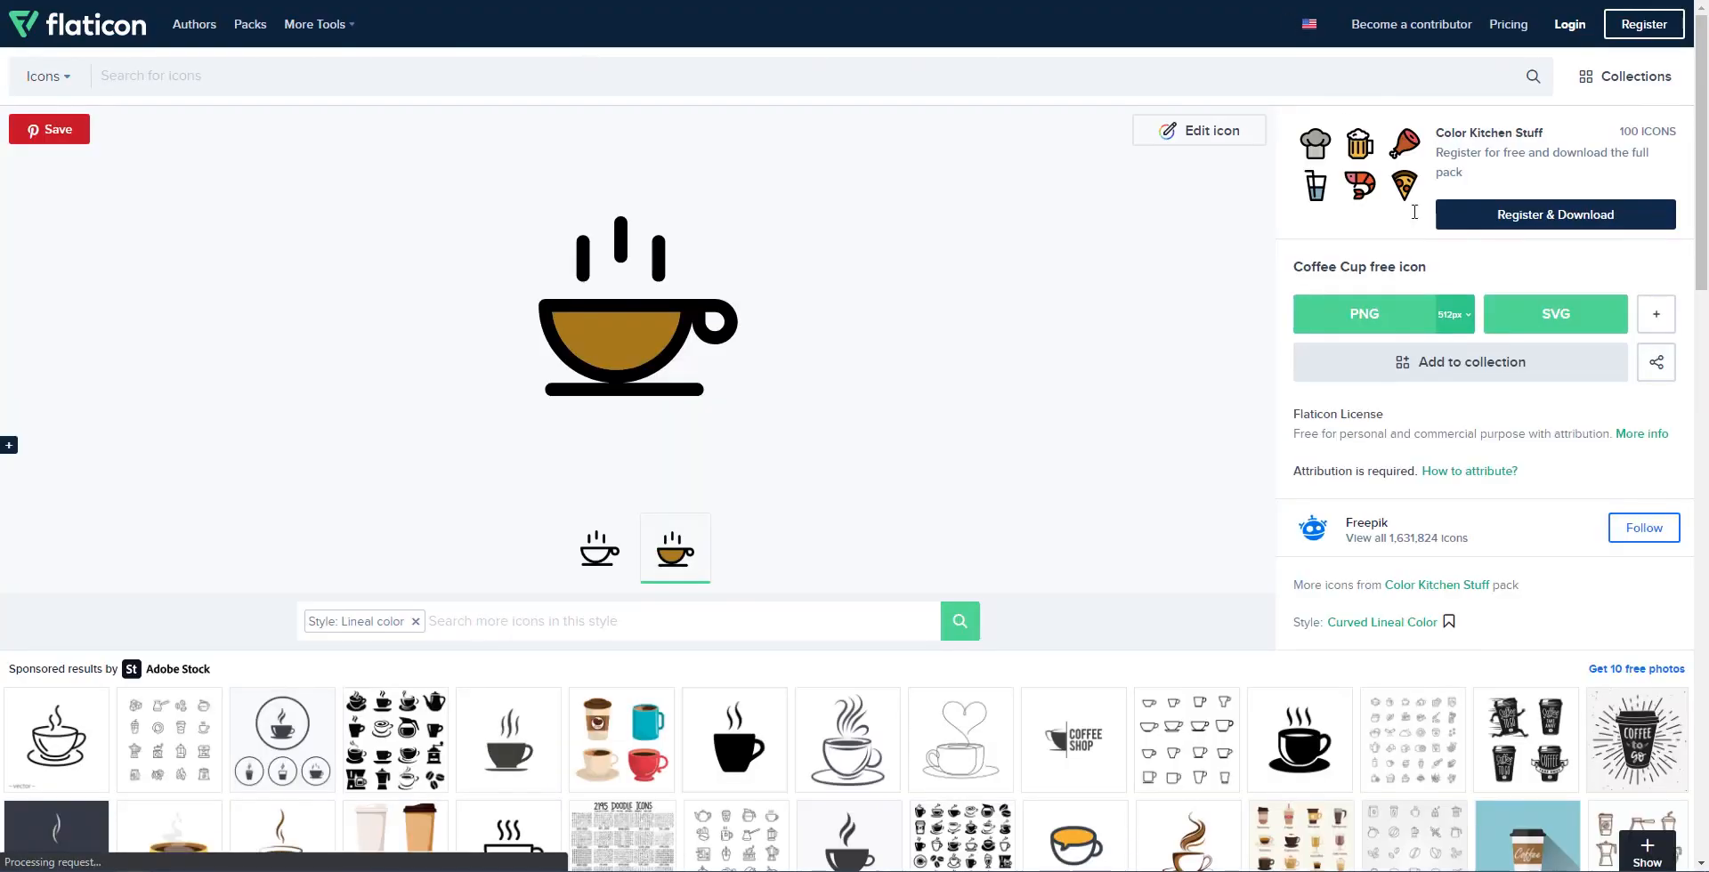
left_click(1456, 316)
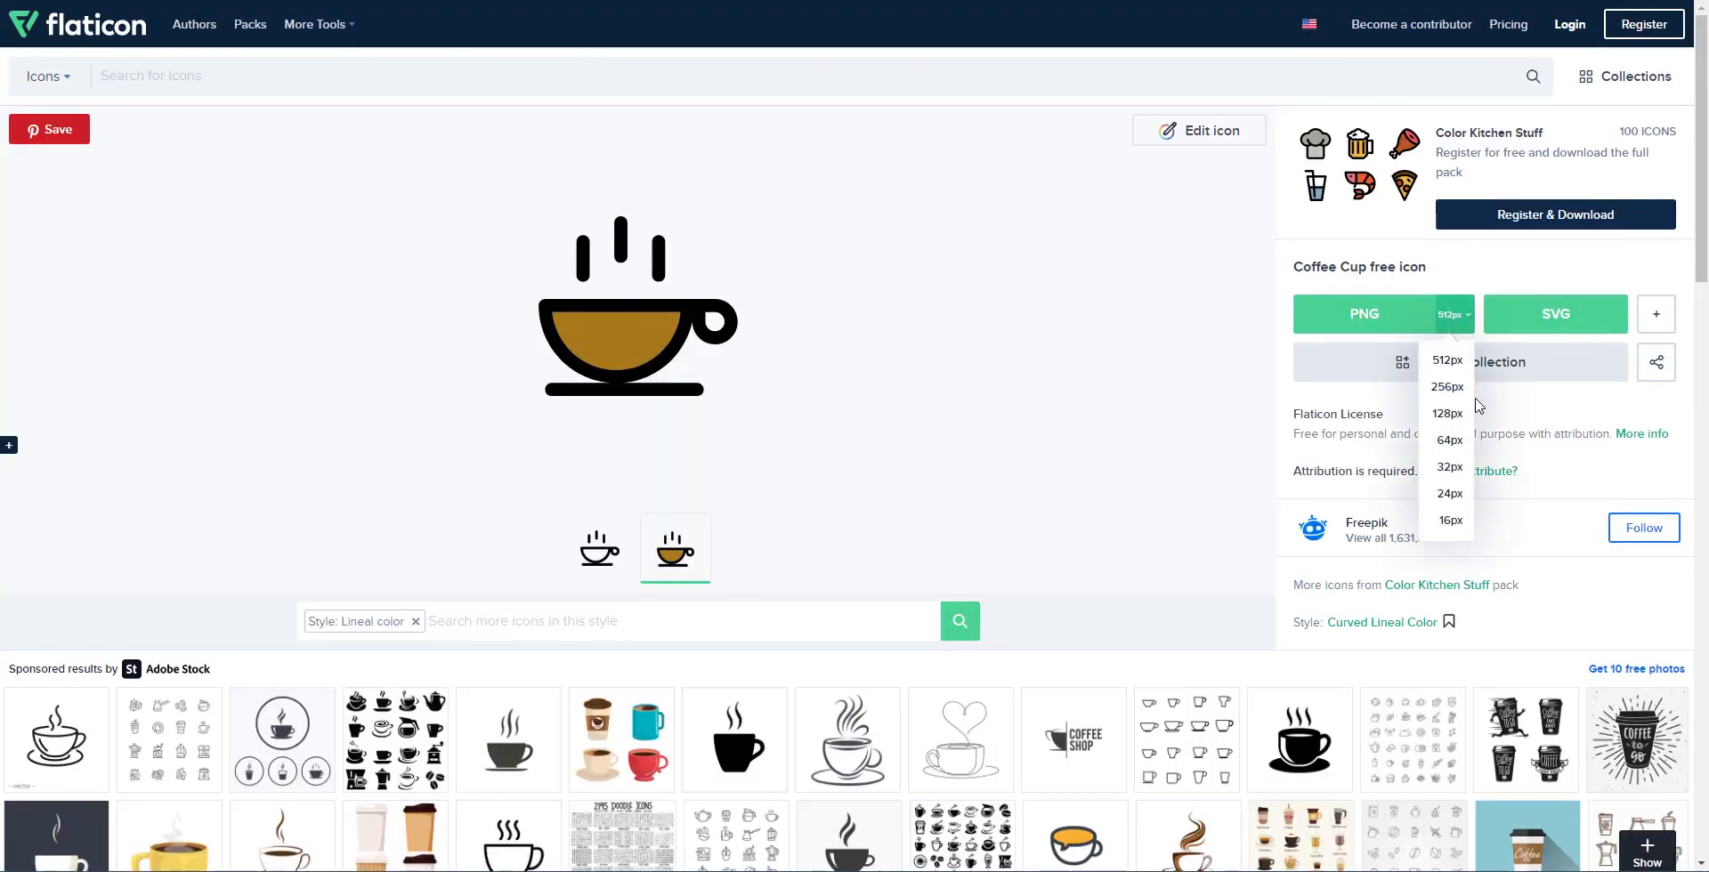
left_click(1447, 386)
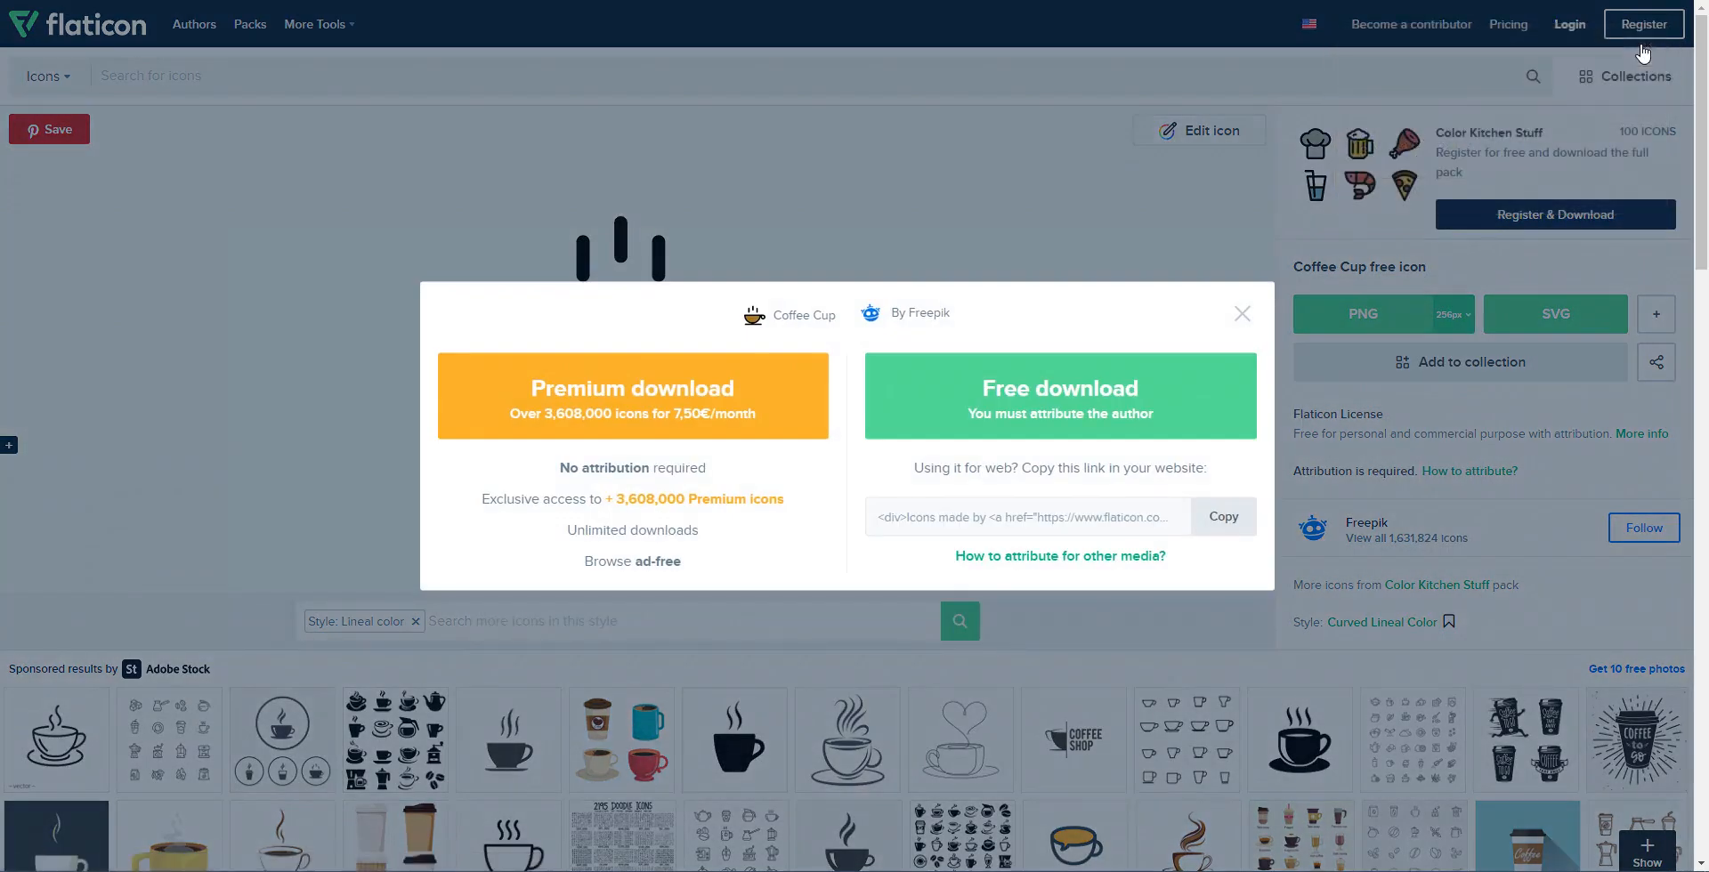
left_click(1012, 411)
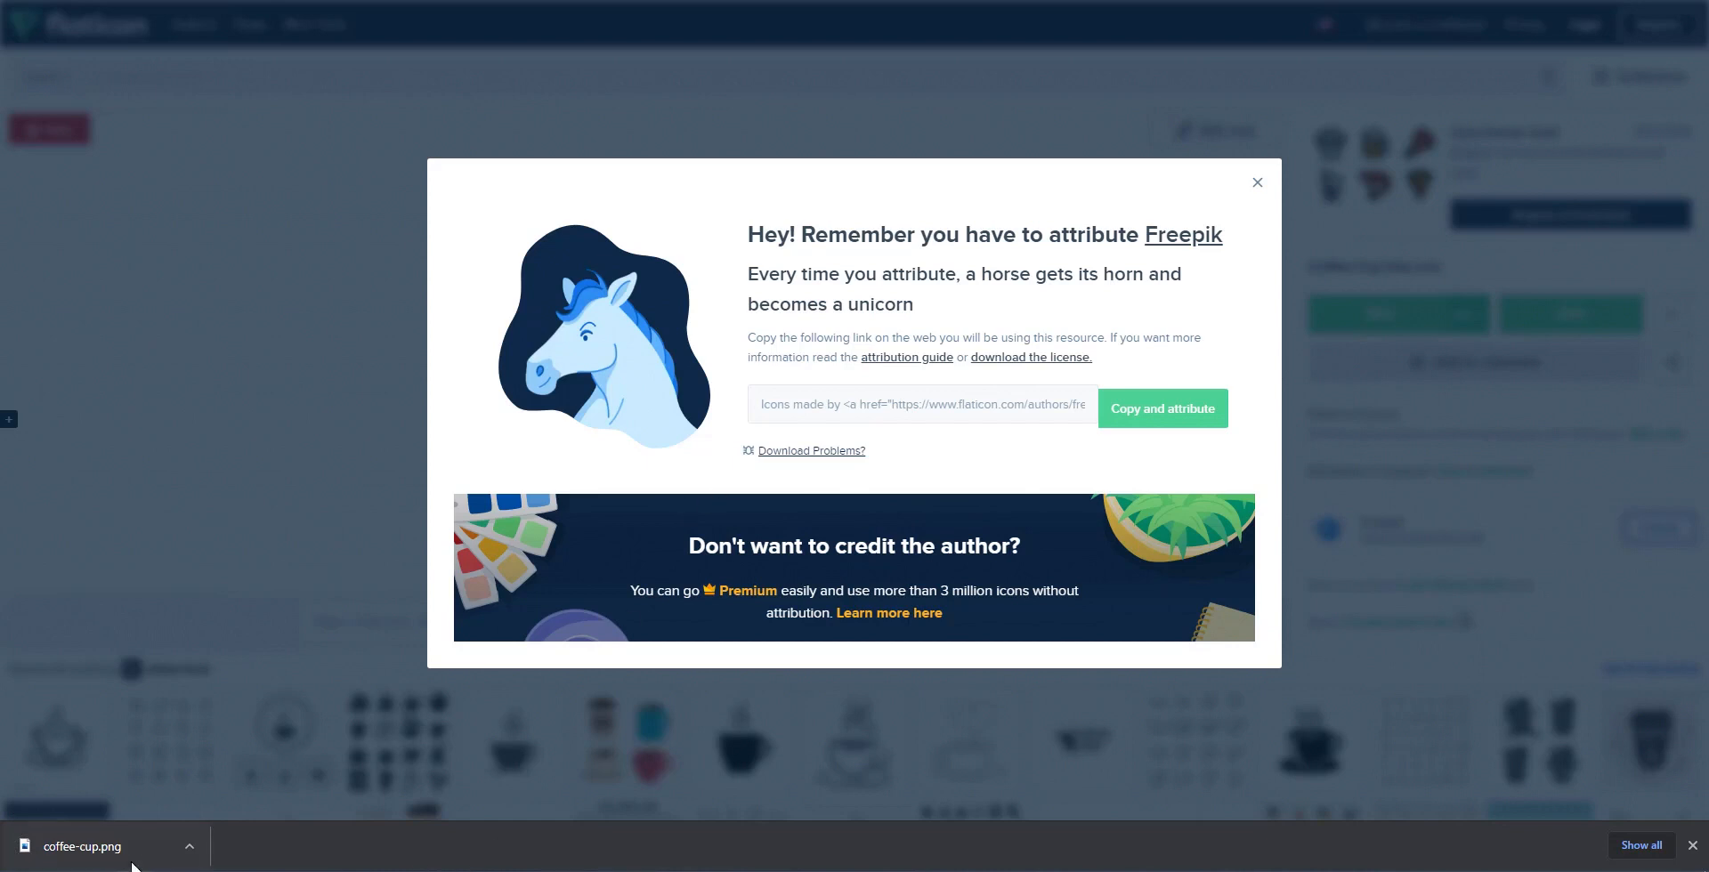
left_click(1257, 183)
Step: Download a similar plain coffee cup icon at 256px and bring up the 3 Cliffs folder
scroll(1069, 236, "down", 1)
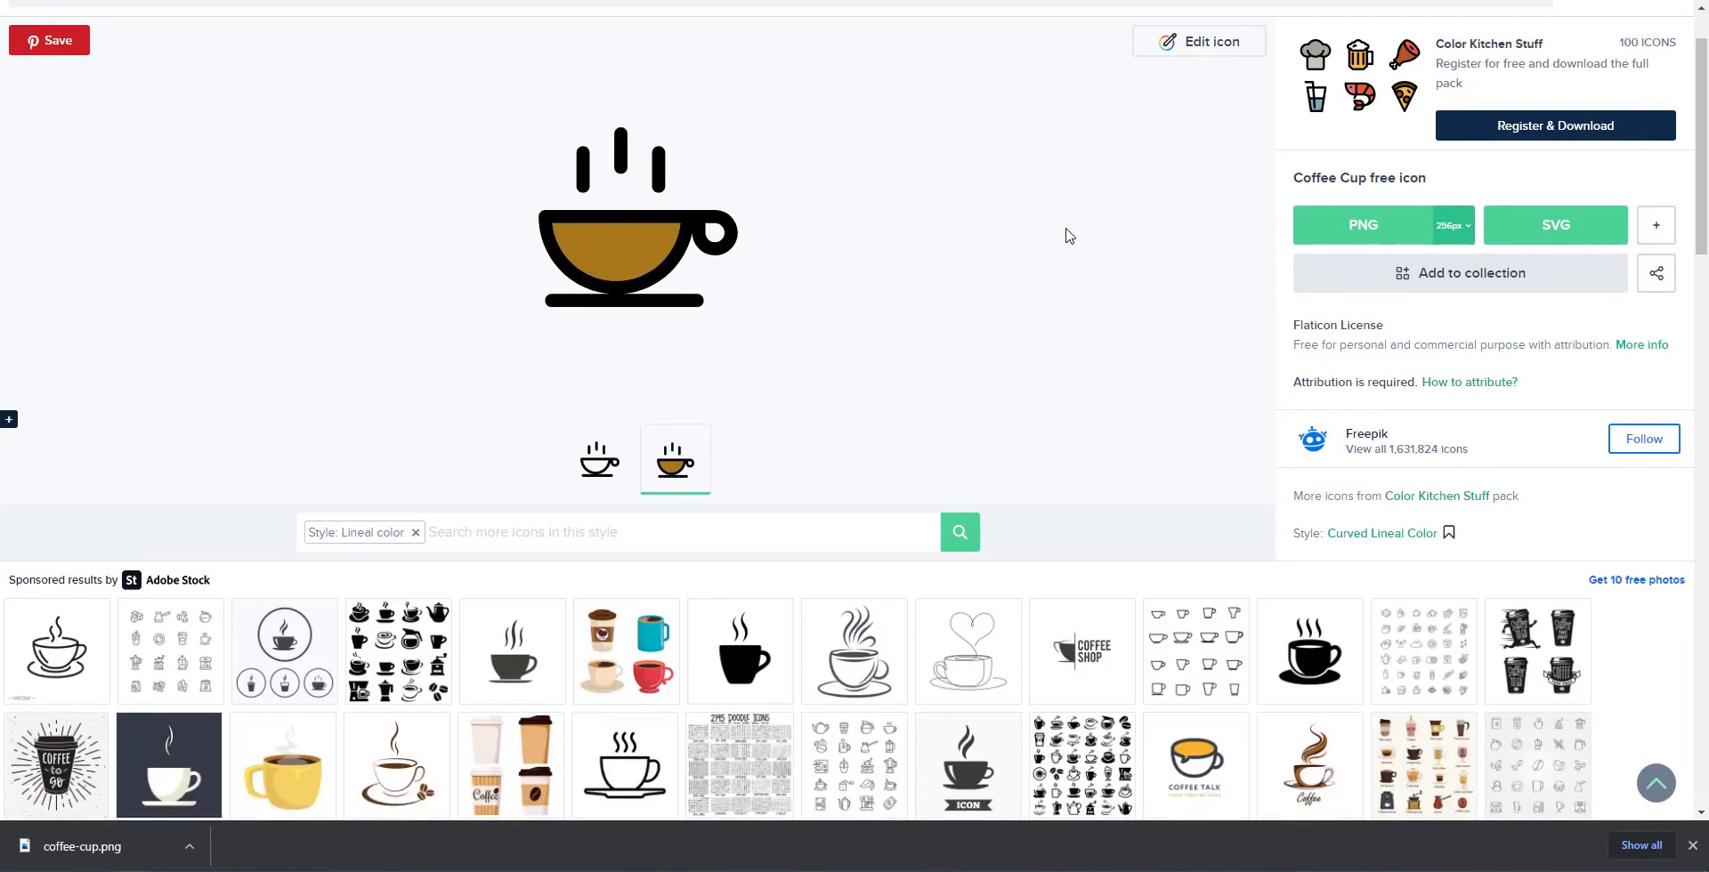
key("ctrl+w")
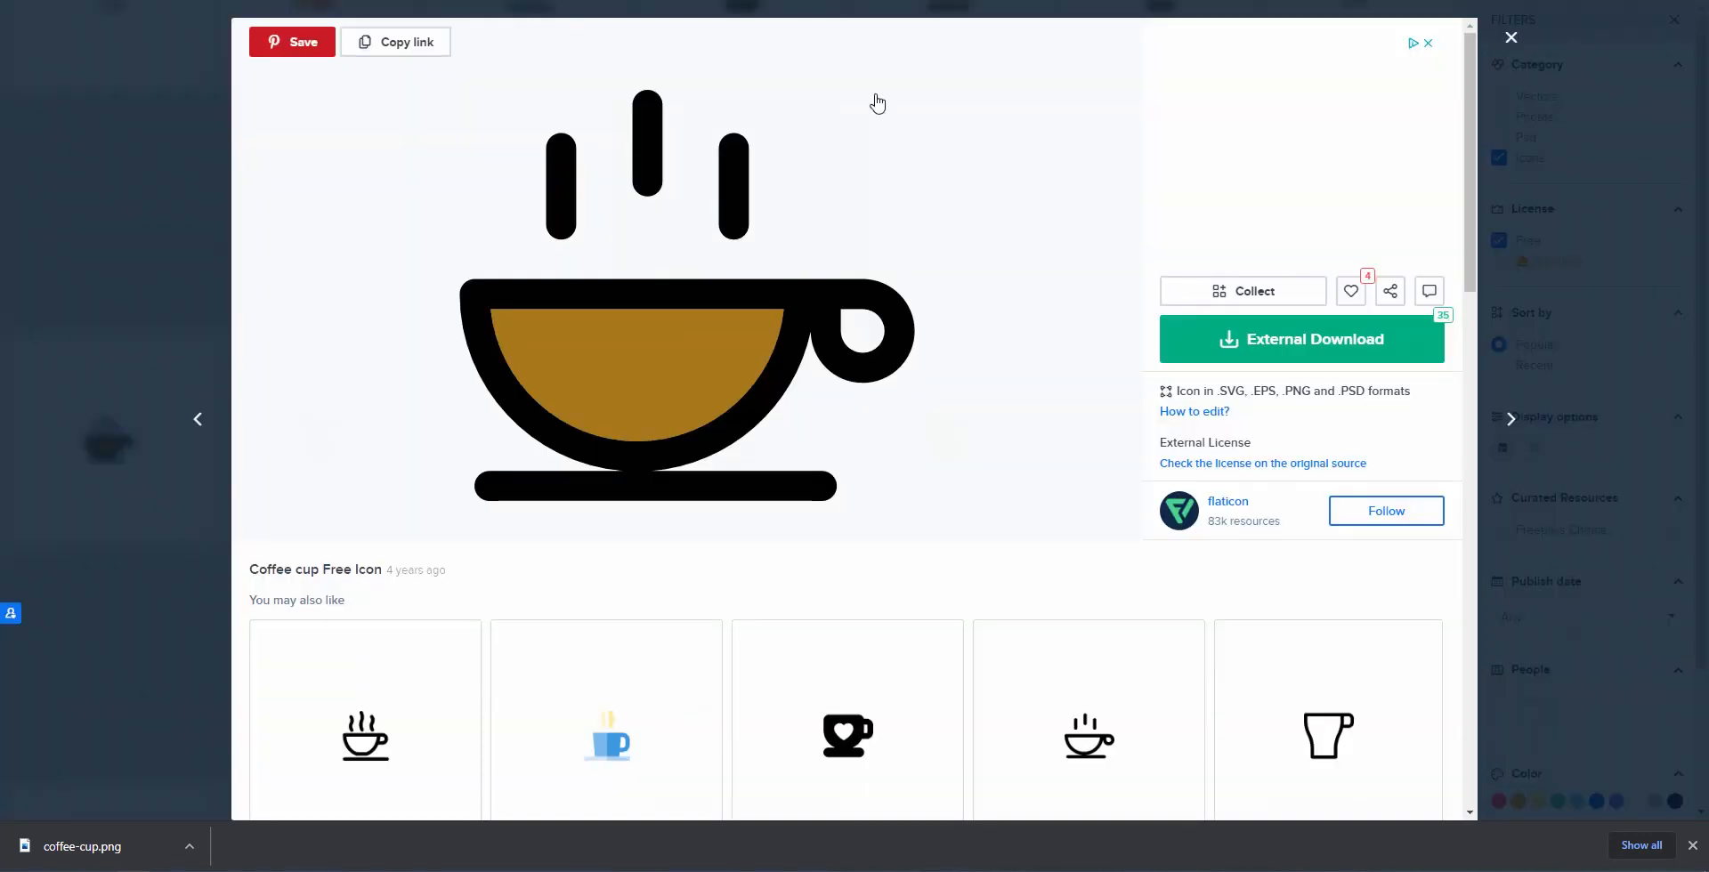
left_click(1094, 738)
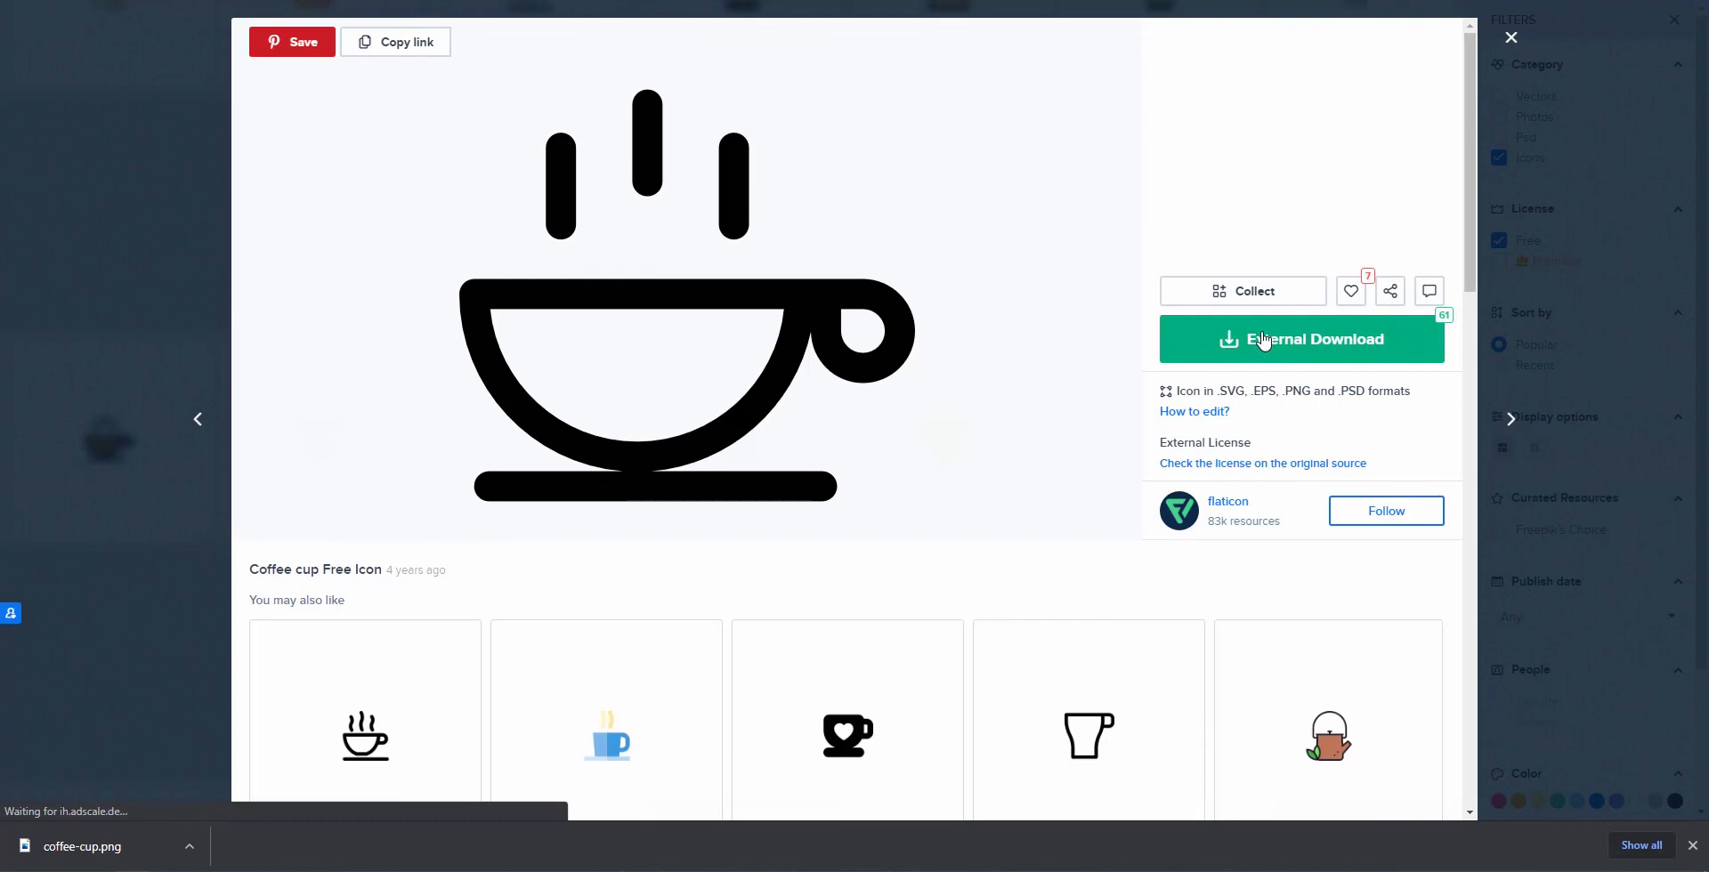
left_click(1264, 341)
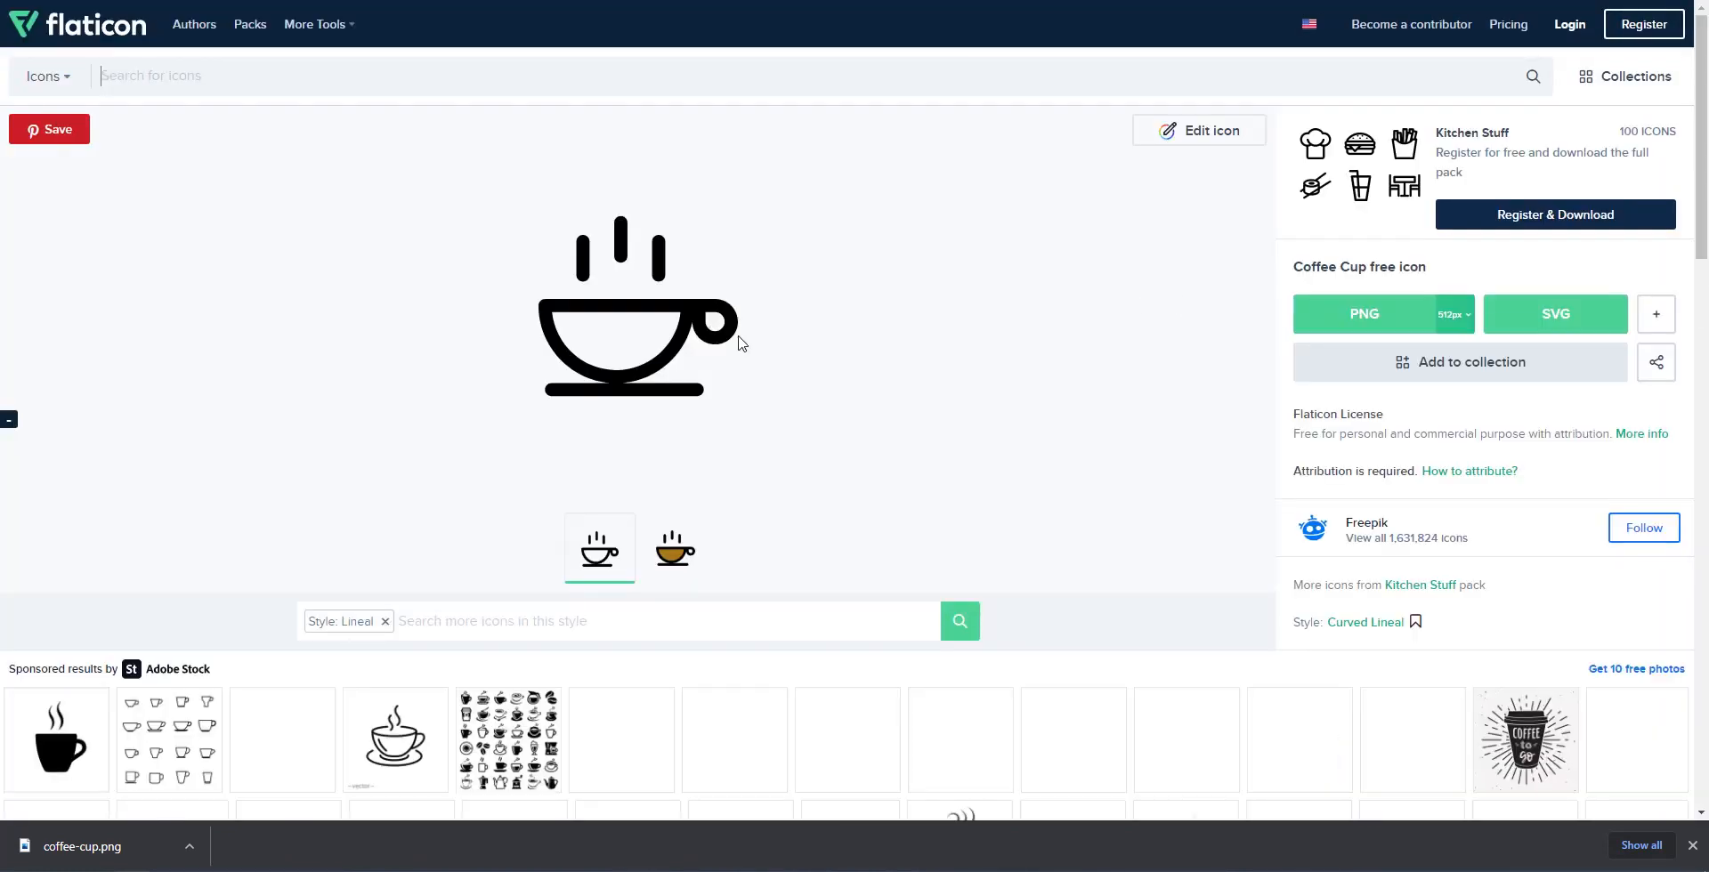
left_click(1454, 315)
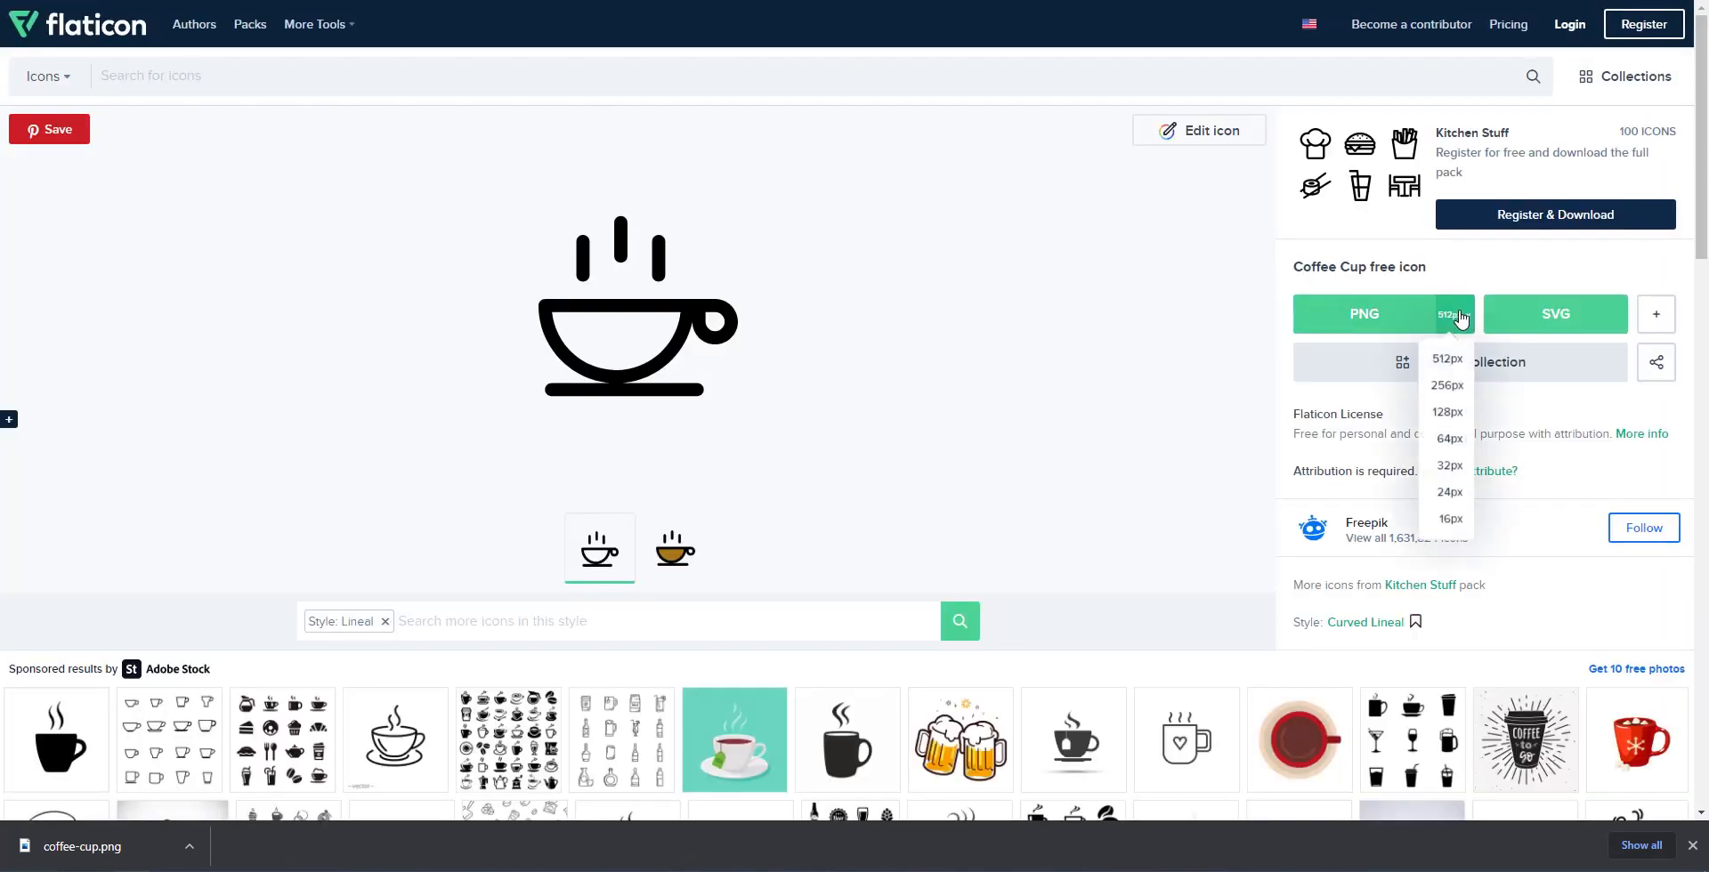
left_click(1450, 386)
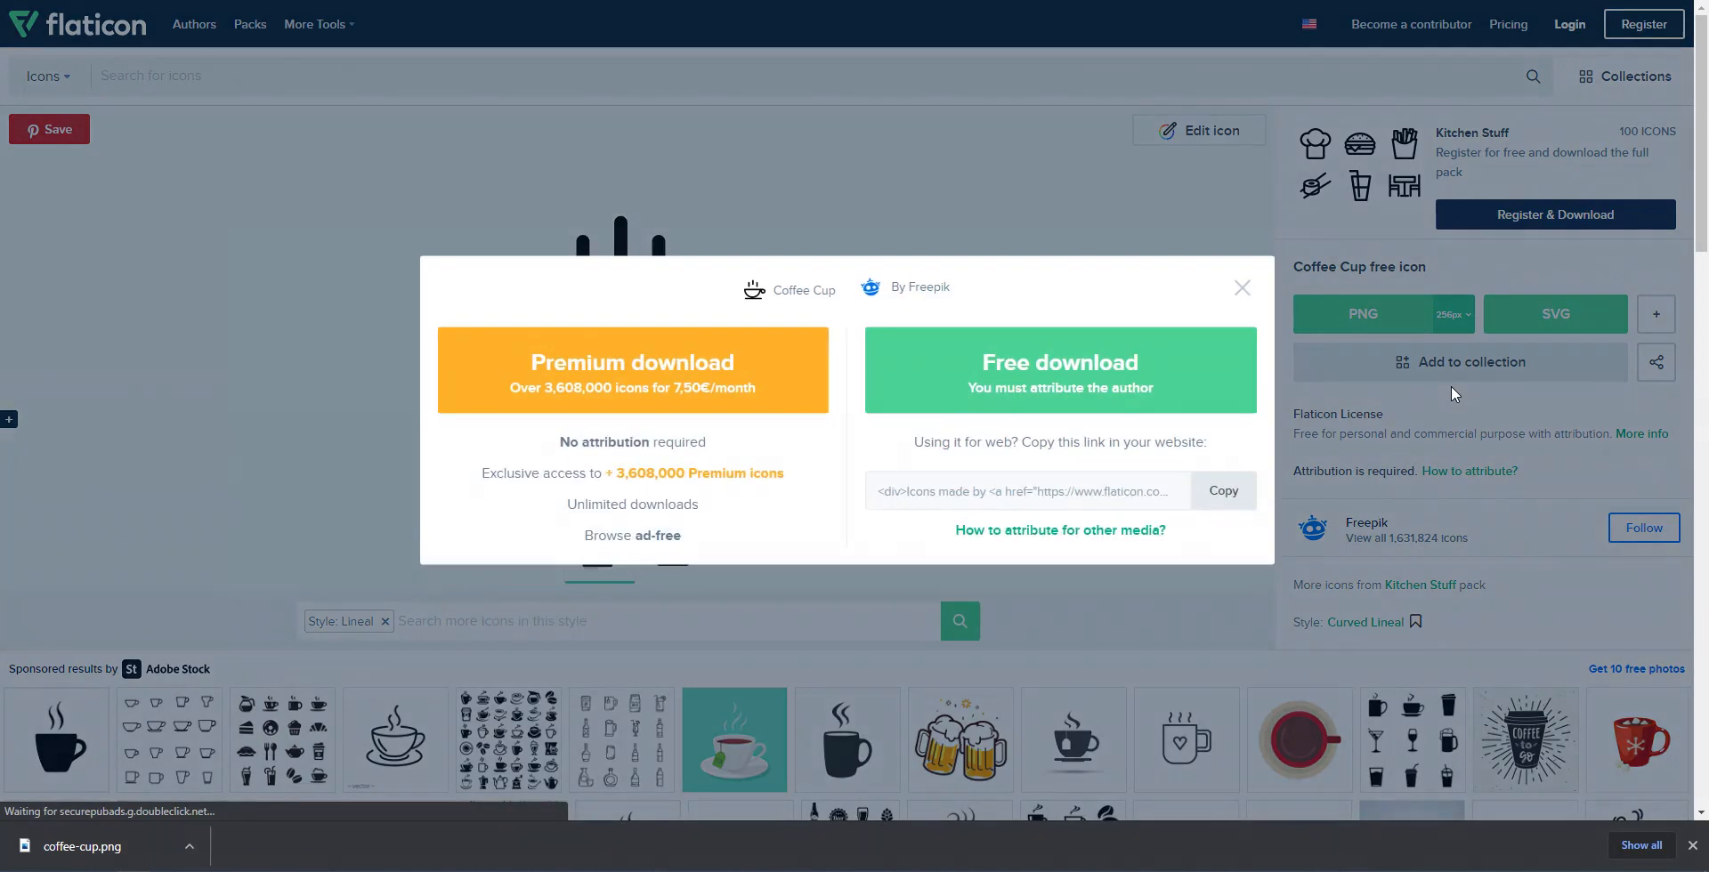
left_click(1137, 383)
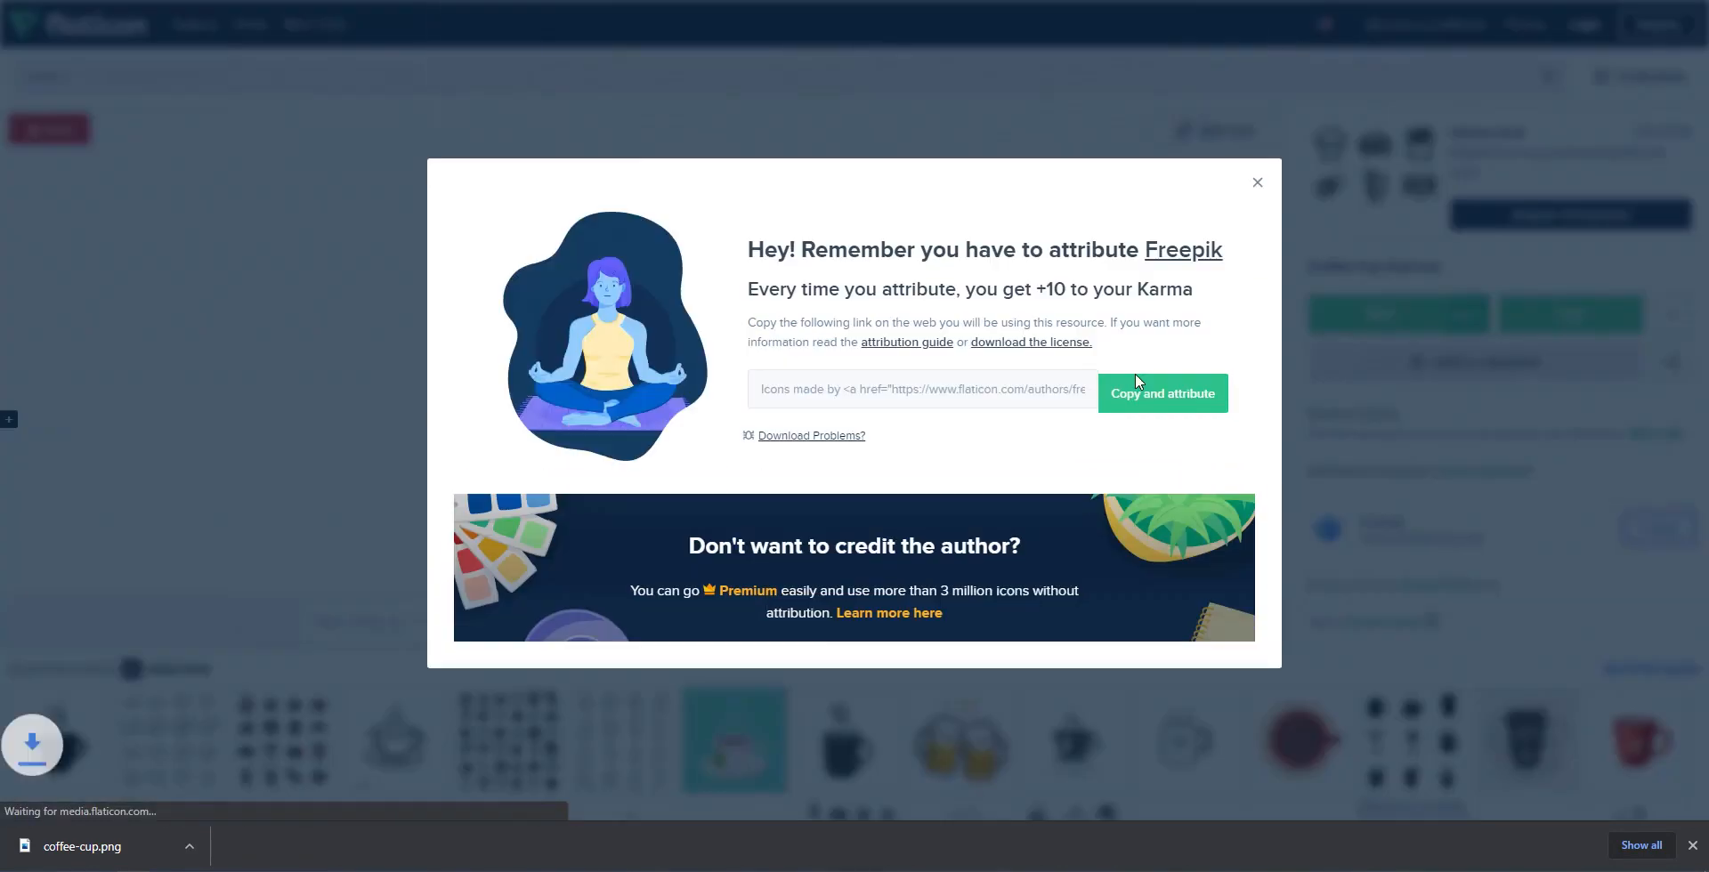
left_click(1257, 184)
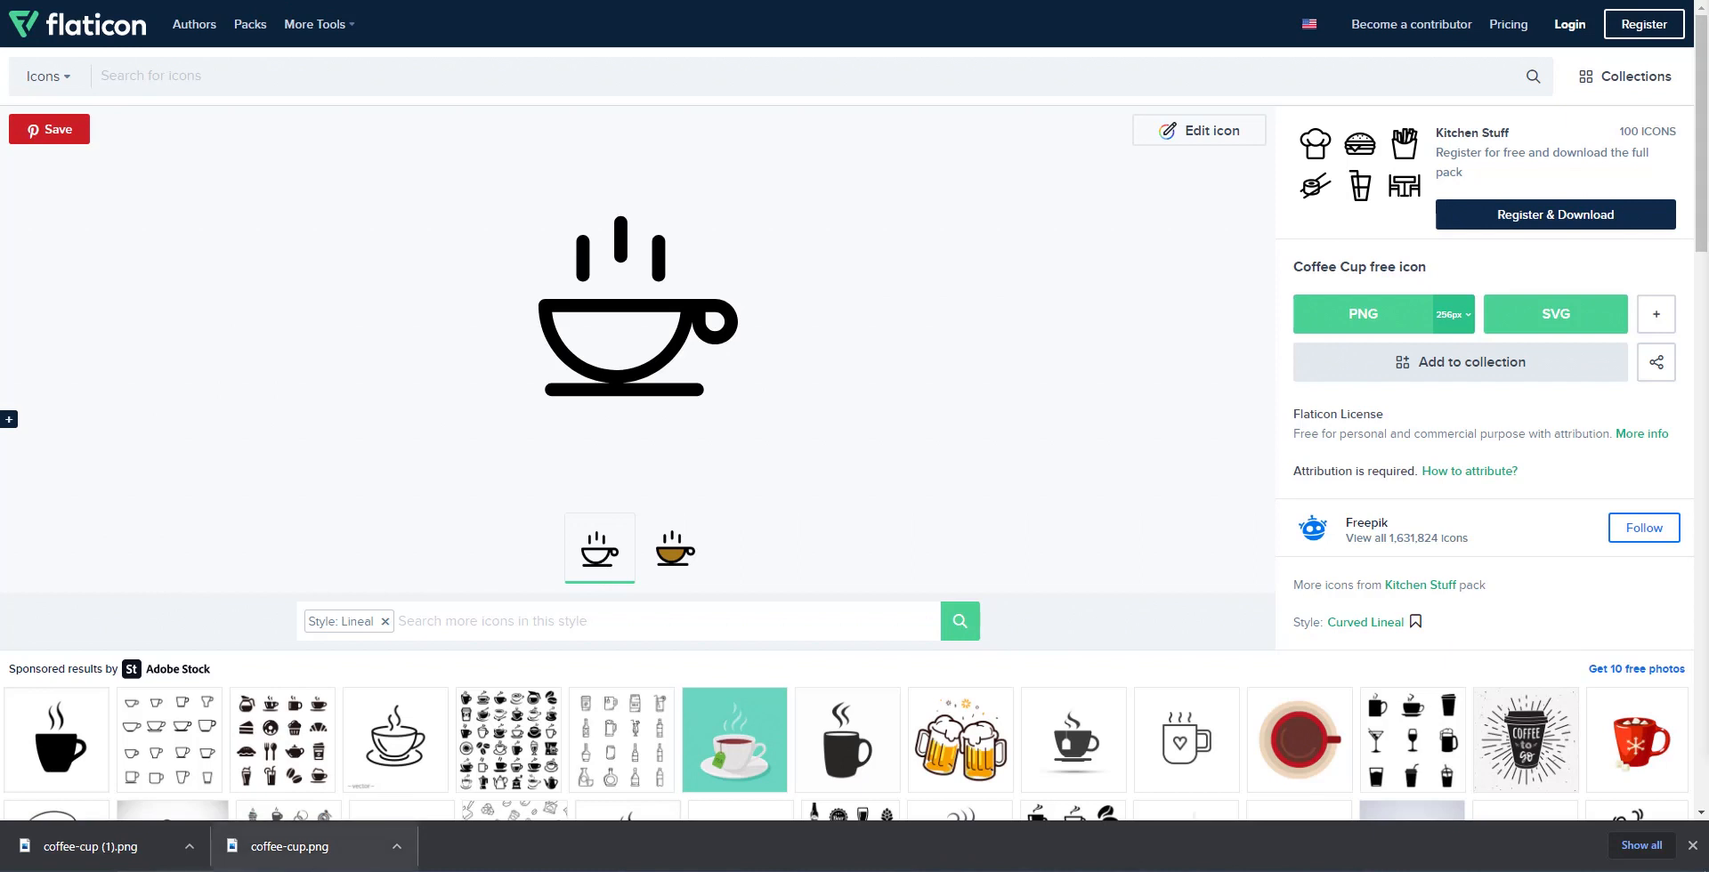
left_click_drag(53, 847, 1707, 614)
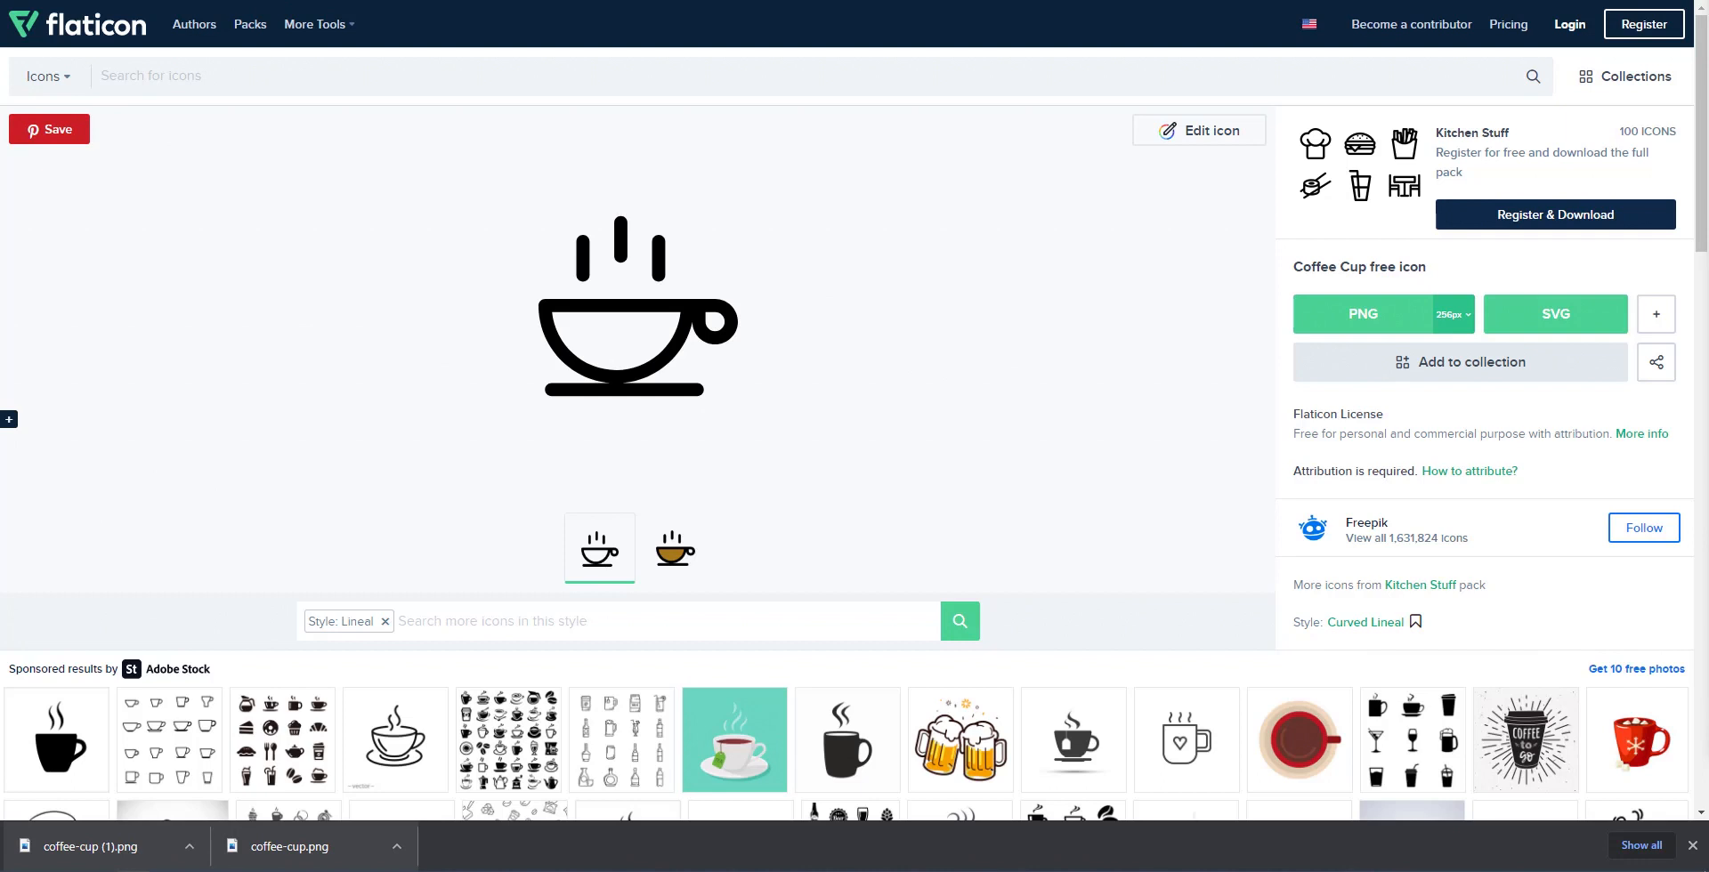
left_click(1691, 846)
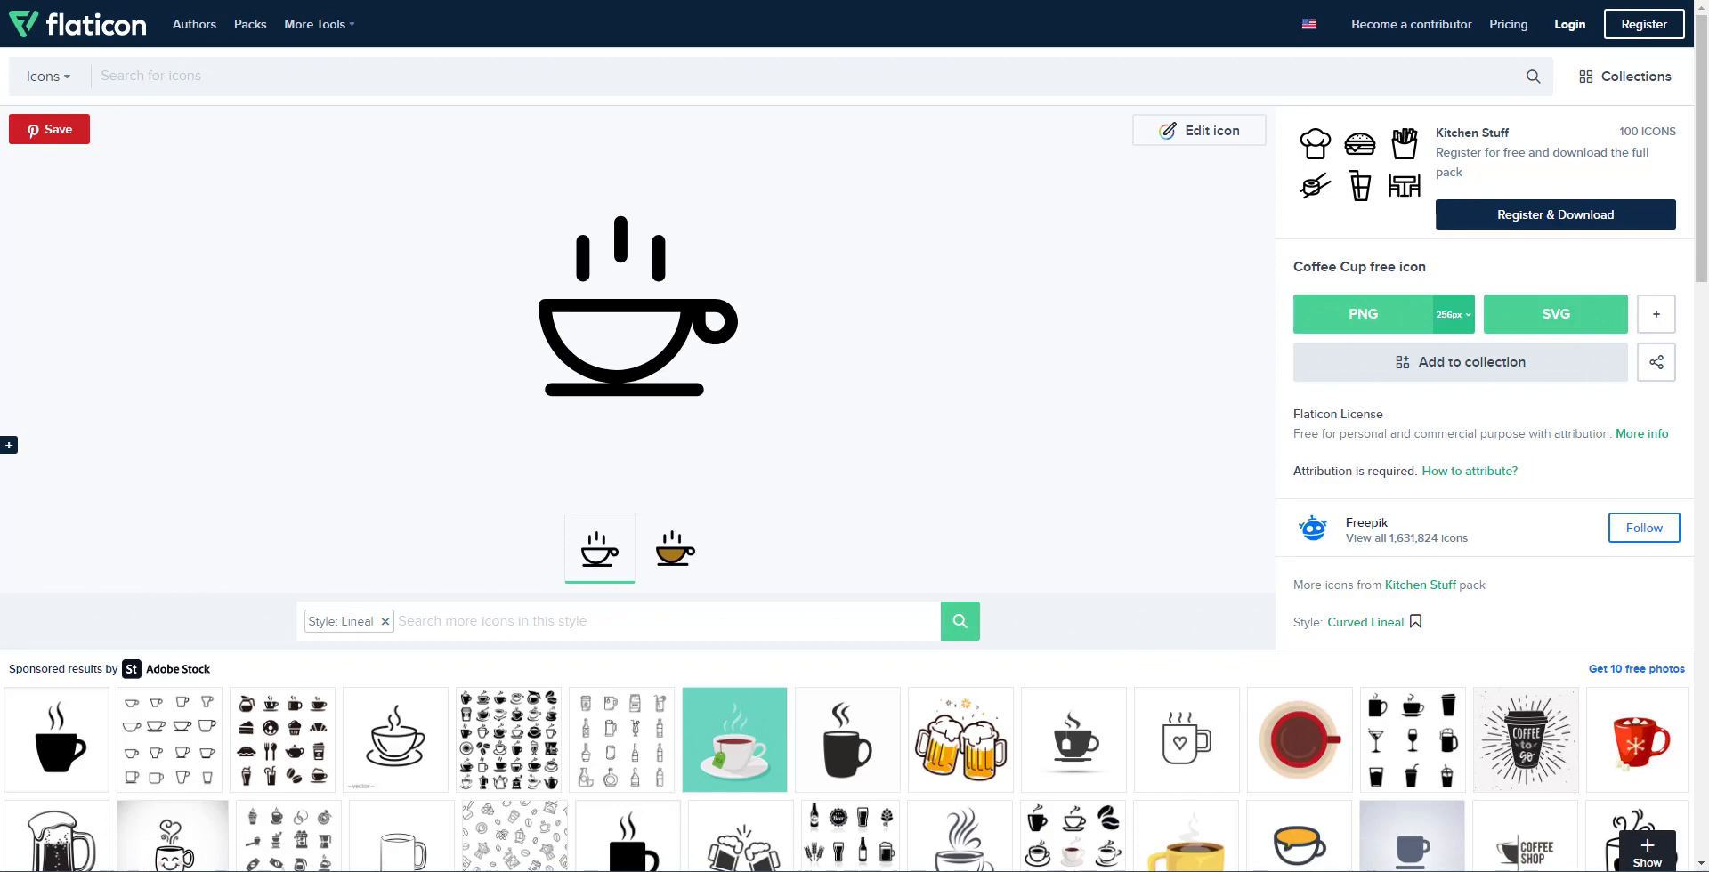
key("alt+Tab")
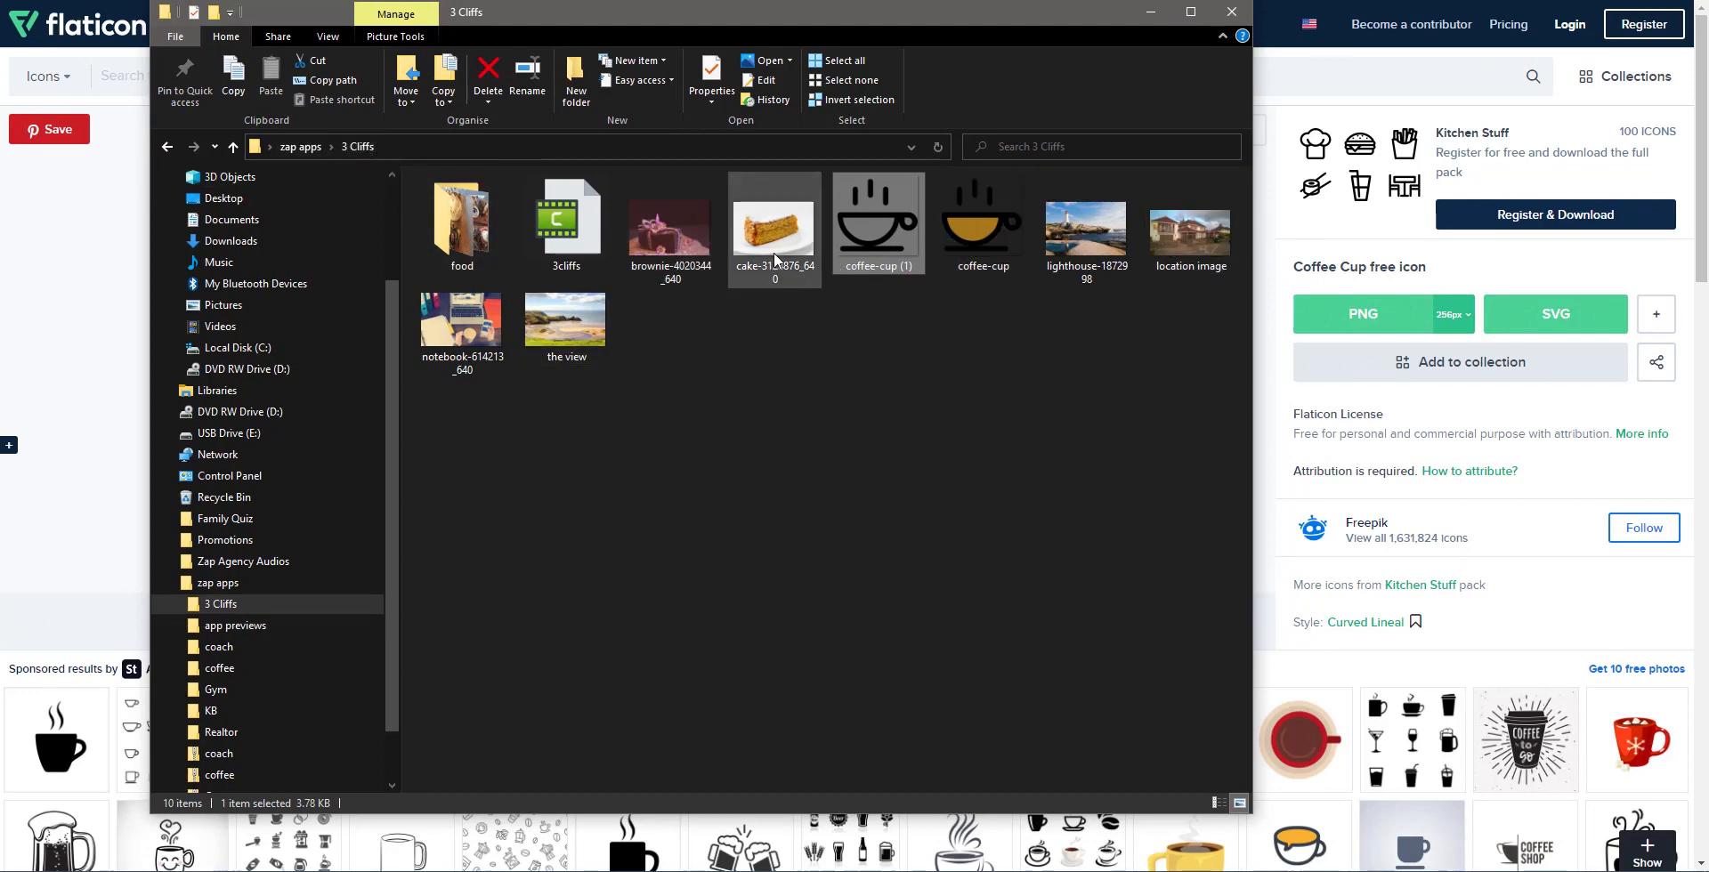
Step: Open the food folder in 3 Cliffs to view its photos, then move Explorer off screen
left_click(466, 224)
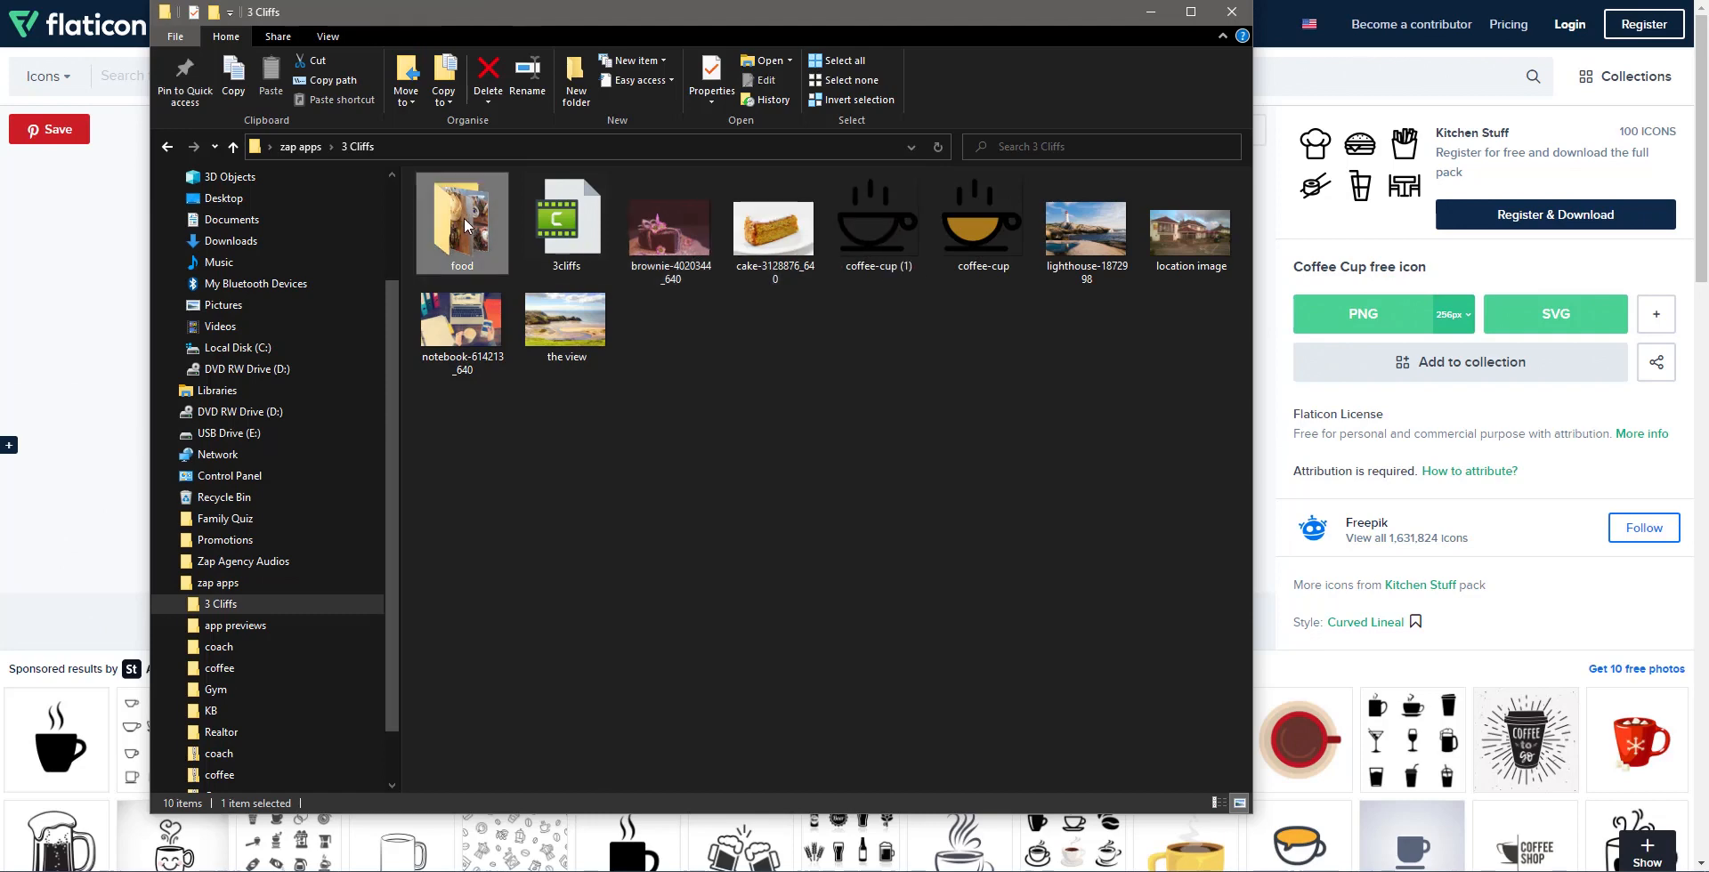
double_click(466, 225)
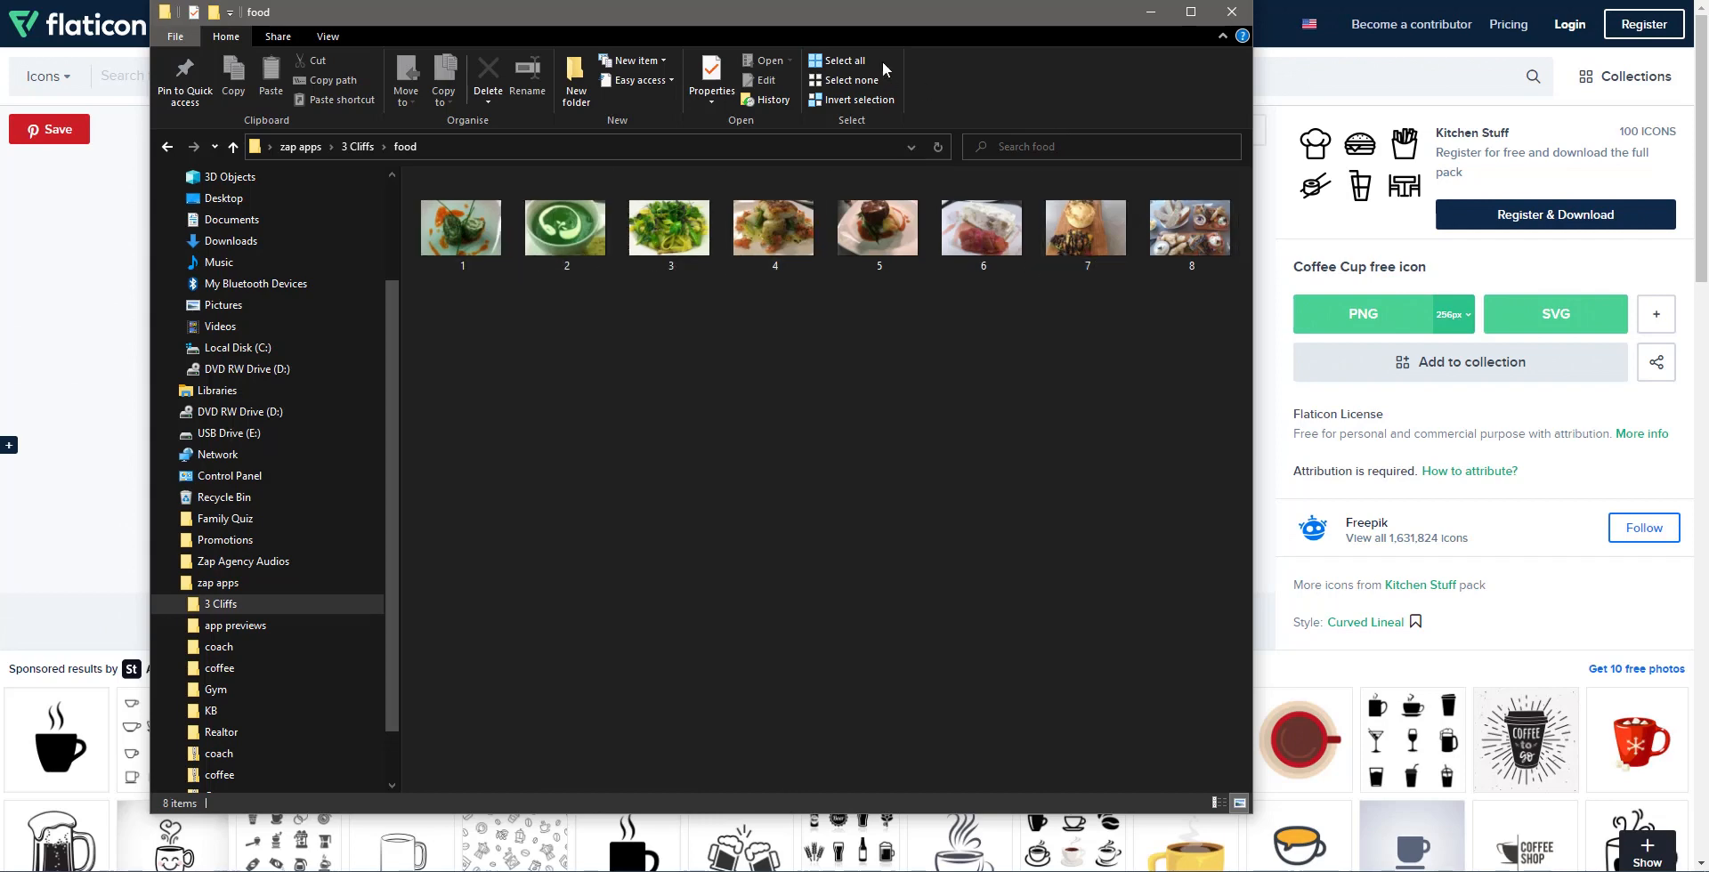
left_click_drag(847, 18, 1708, 18)
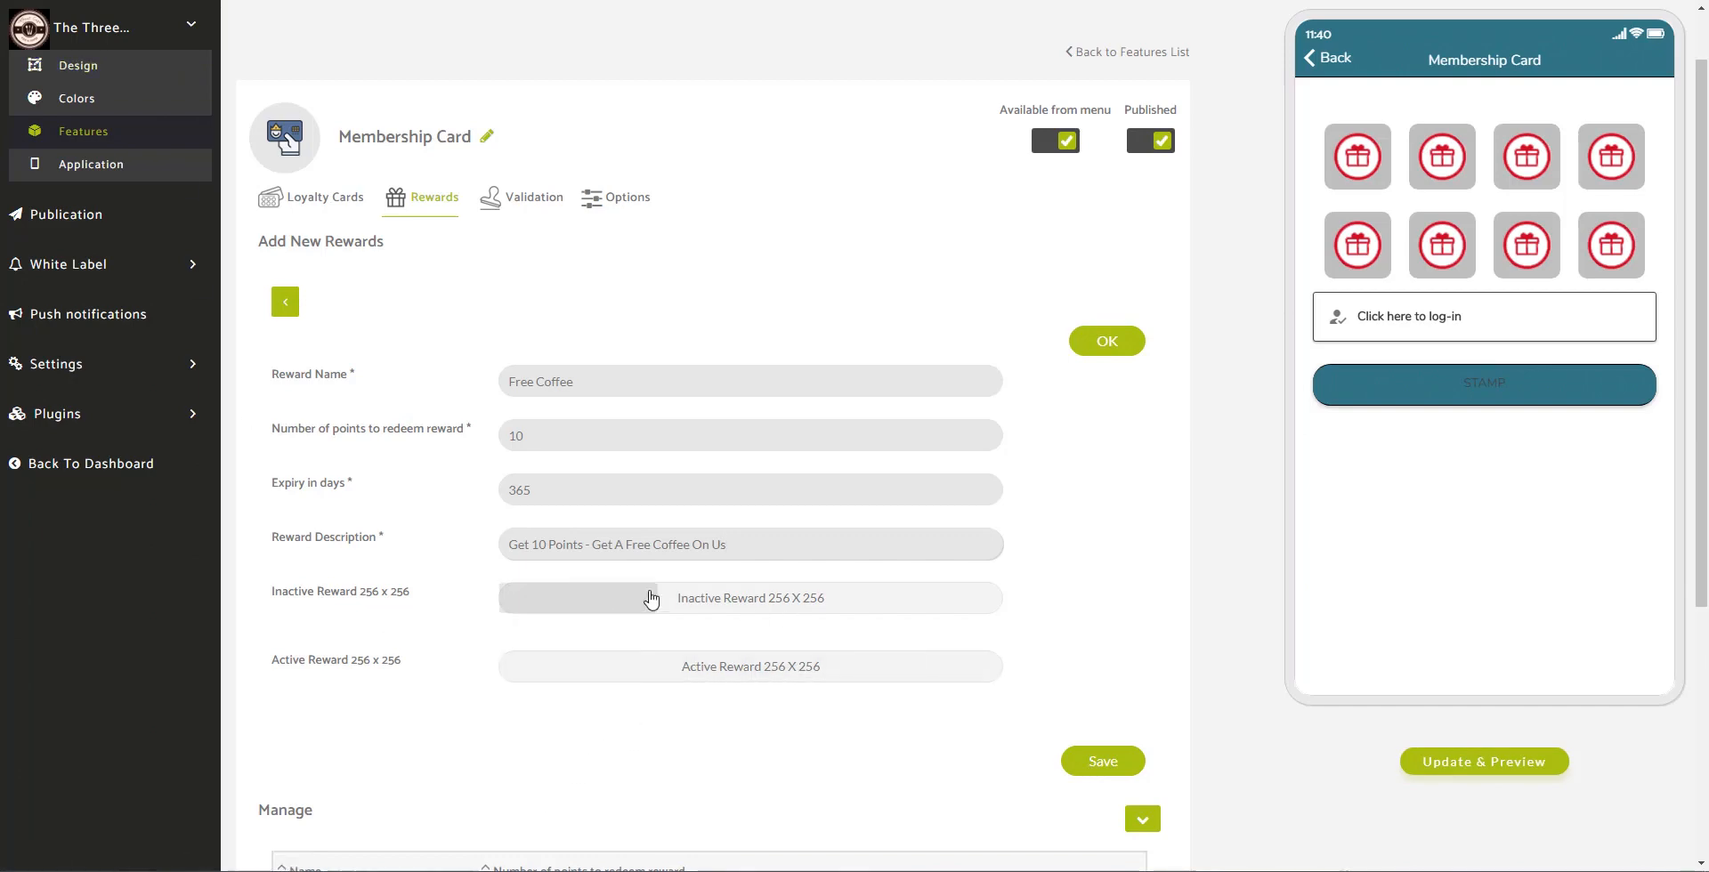
Step: Upload coffee-cup (1) as the Inactive Reward image and coffee-cup as the Active Reward image
left_click(712, 607)
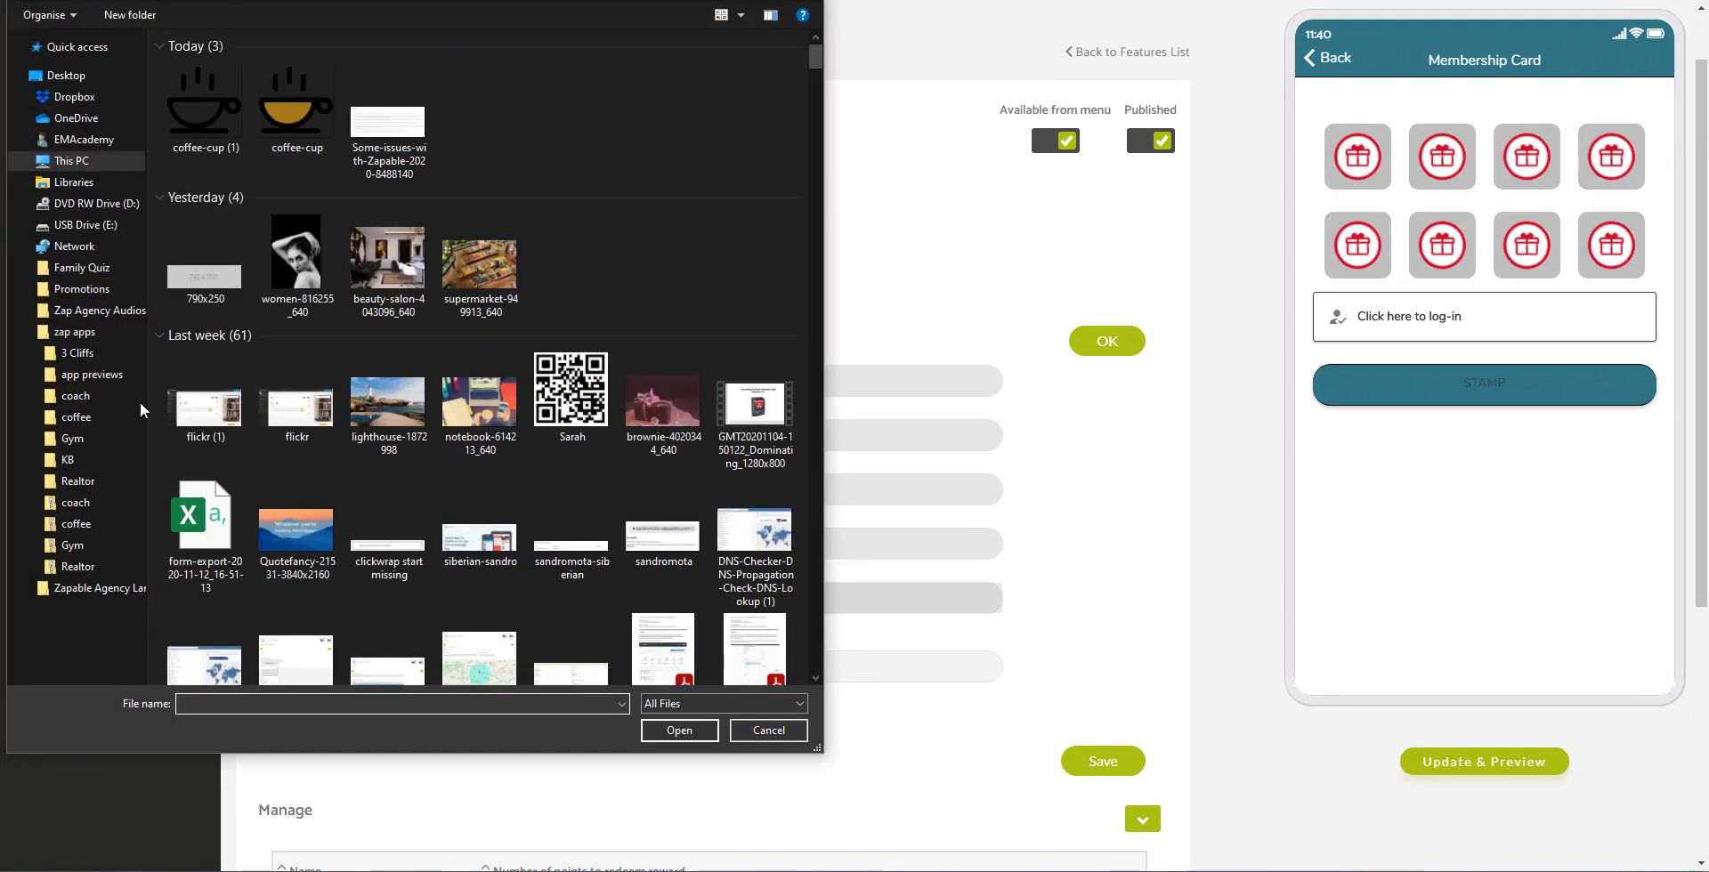
left_click(78, 352)
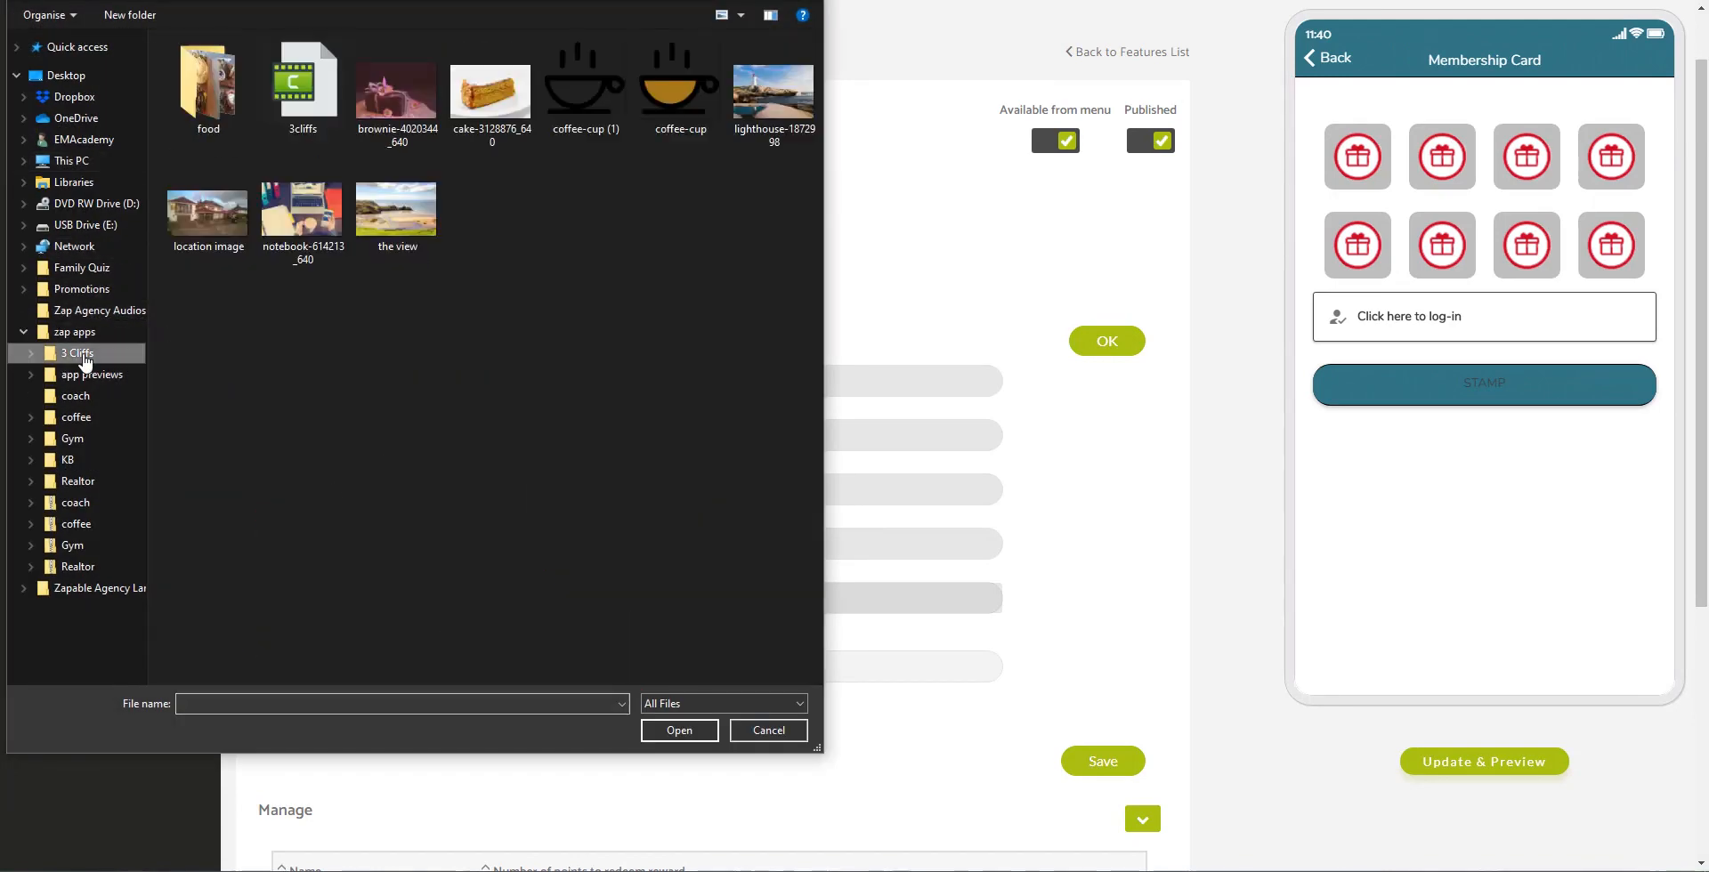
left_click(579, 124)
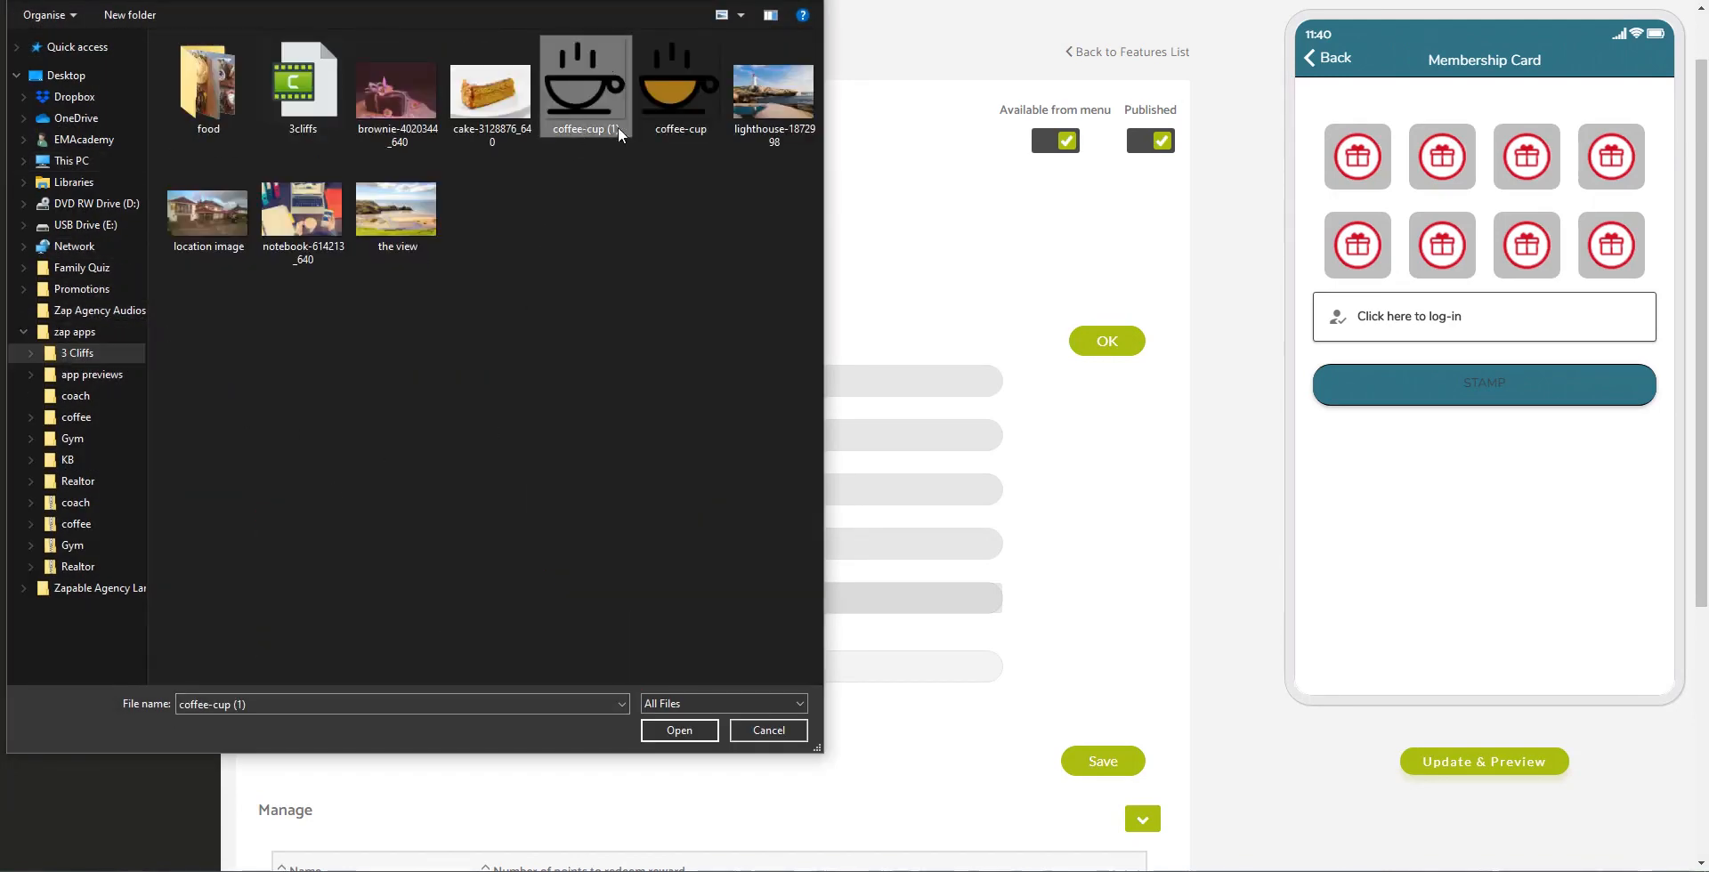
left_click(670, 735)
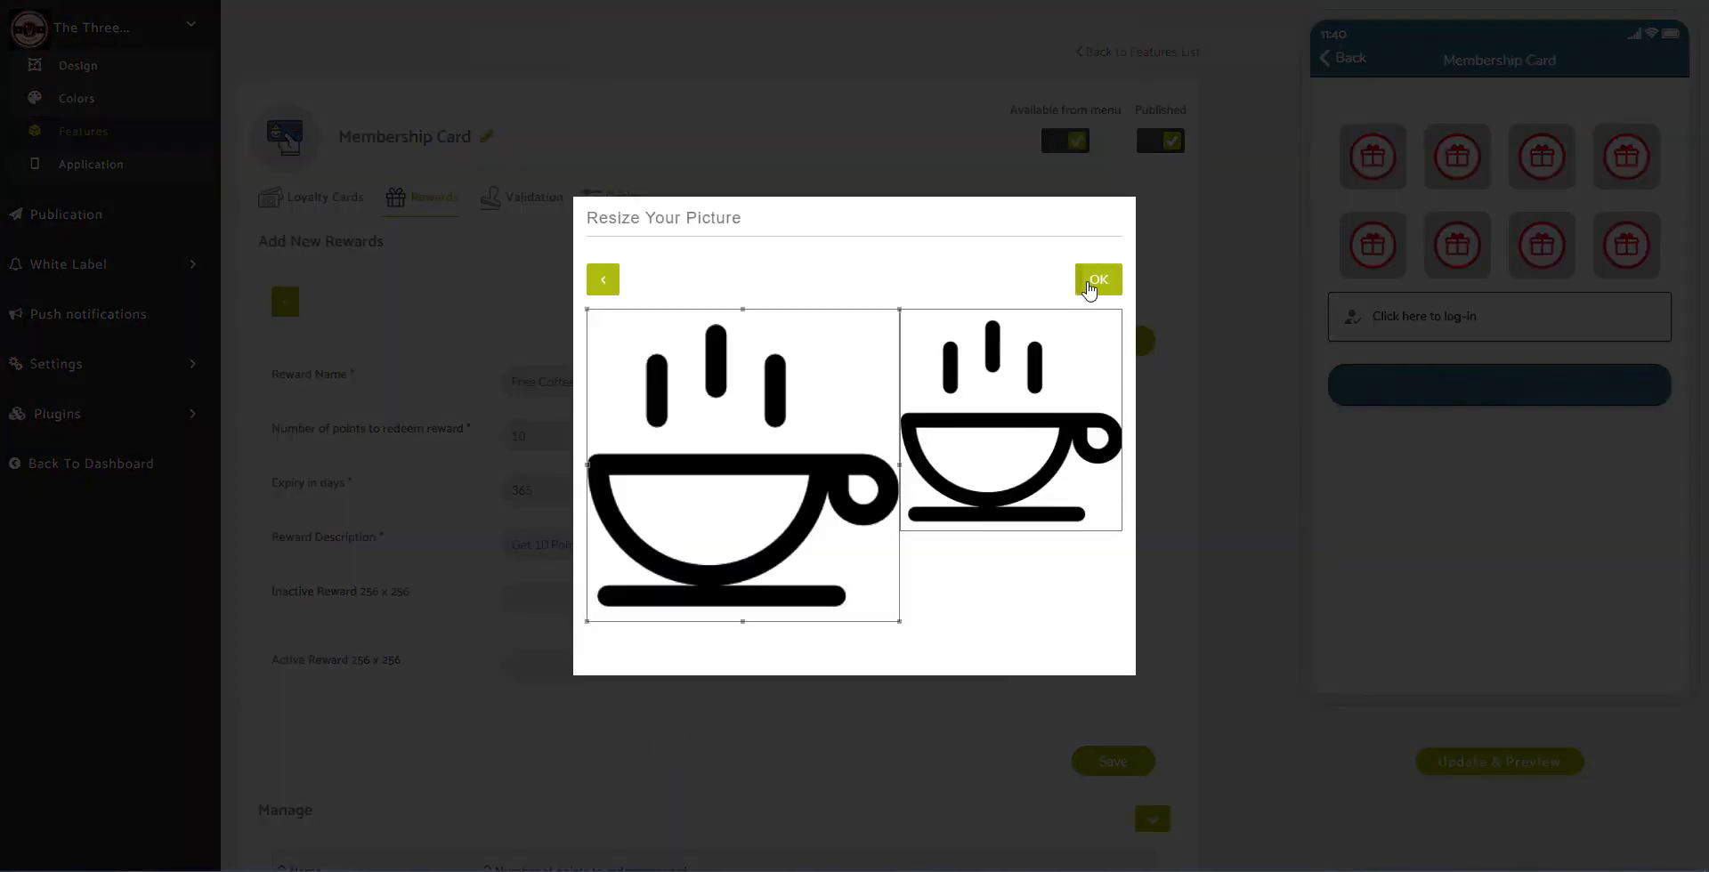
left_click(1100, 283)
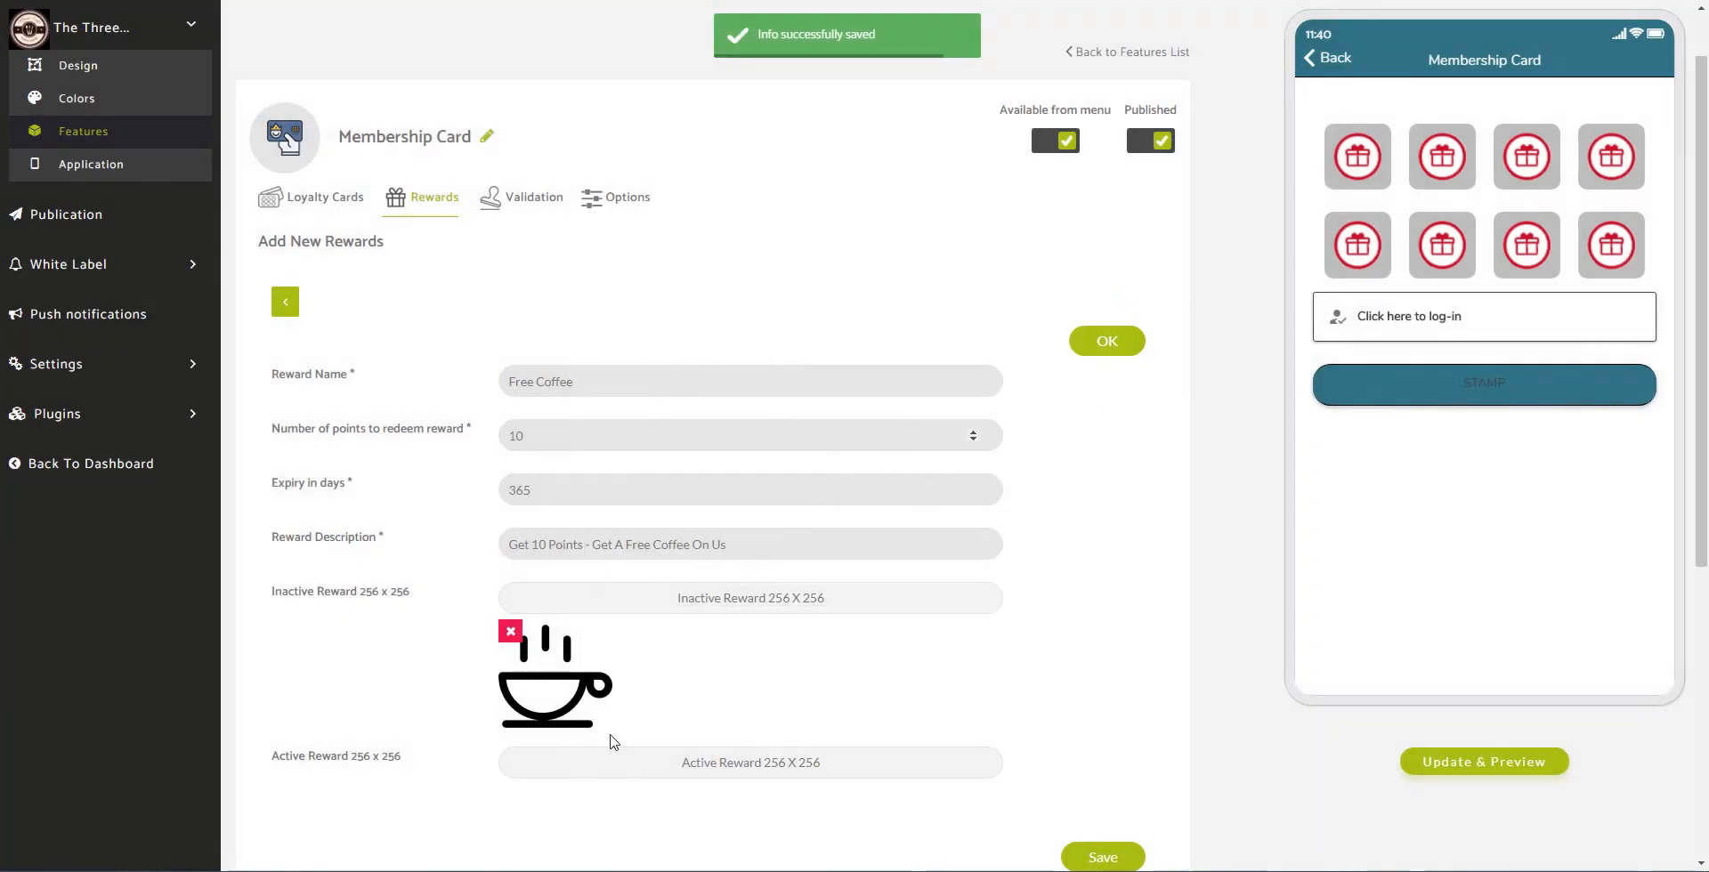
left_click(739, 768)
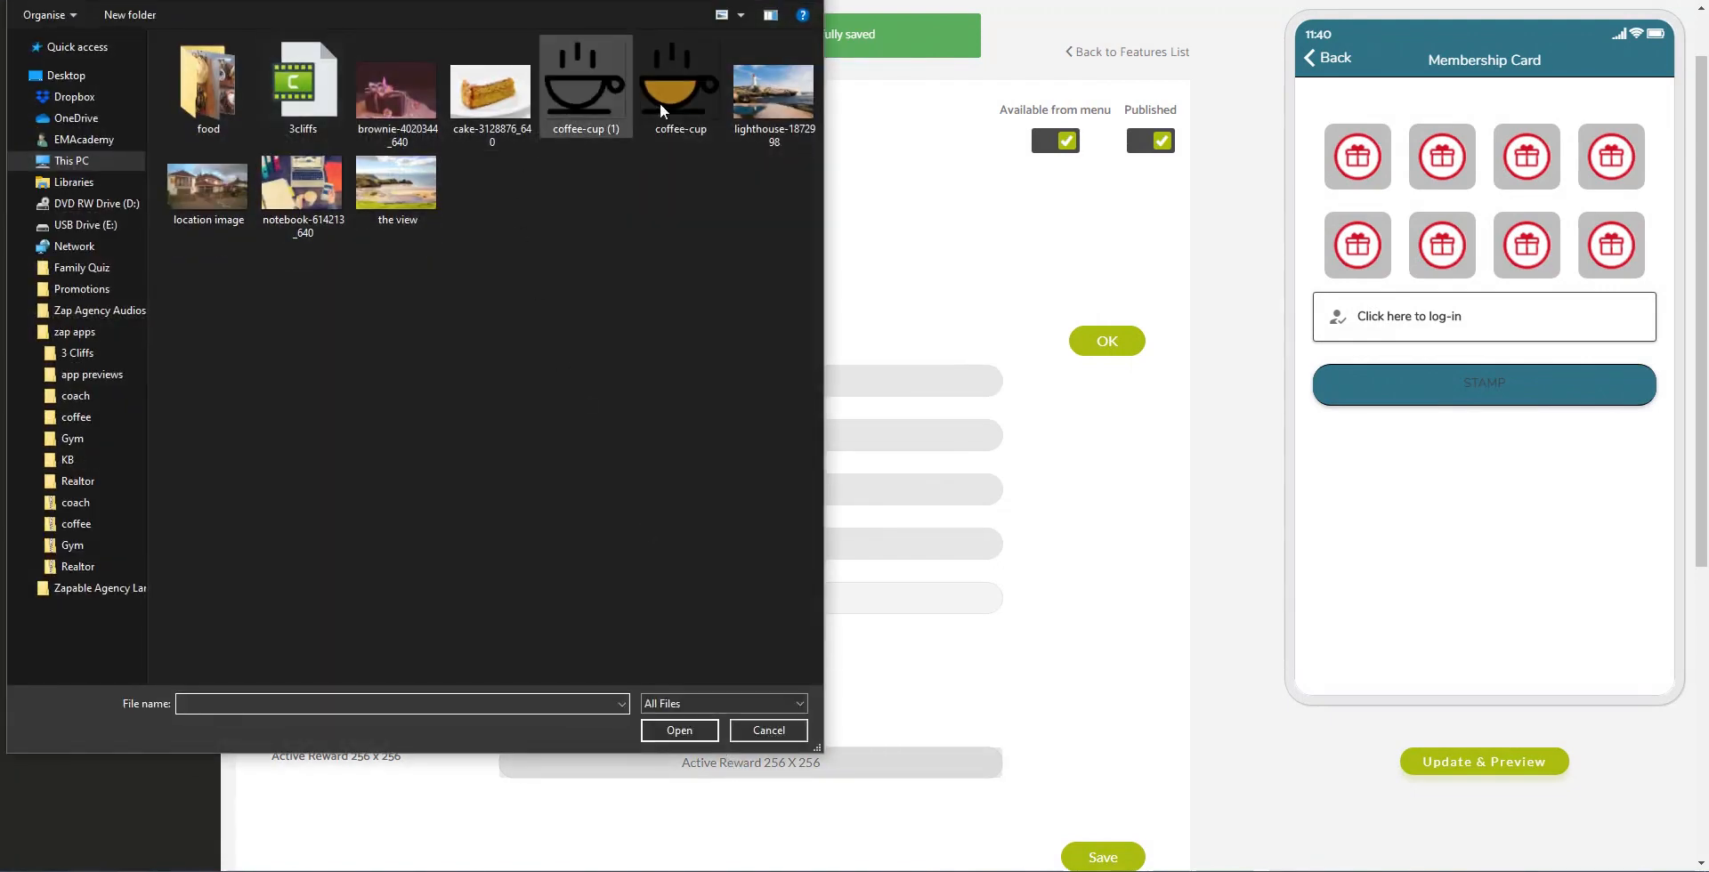
left_click(681, 132)
left_click(689, 732)
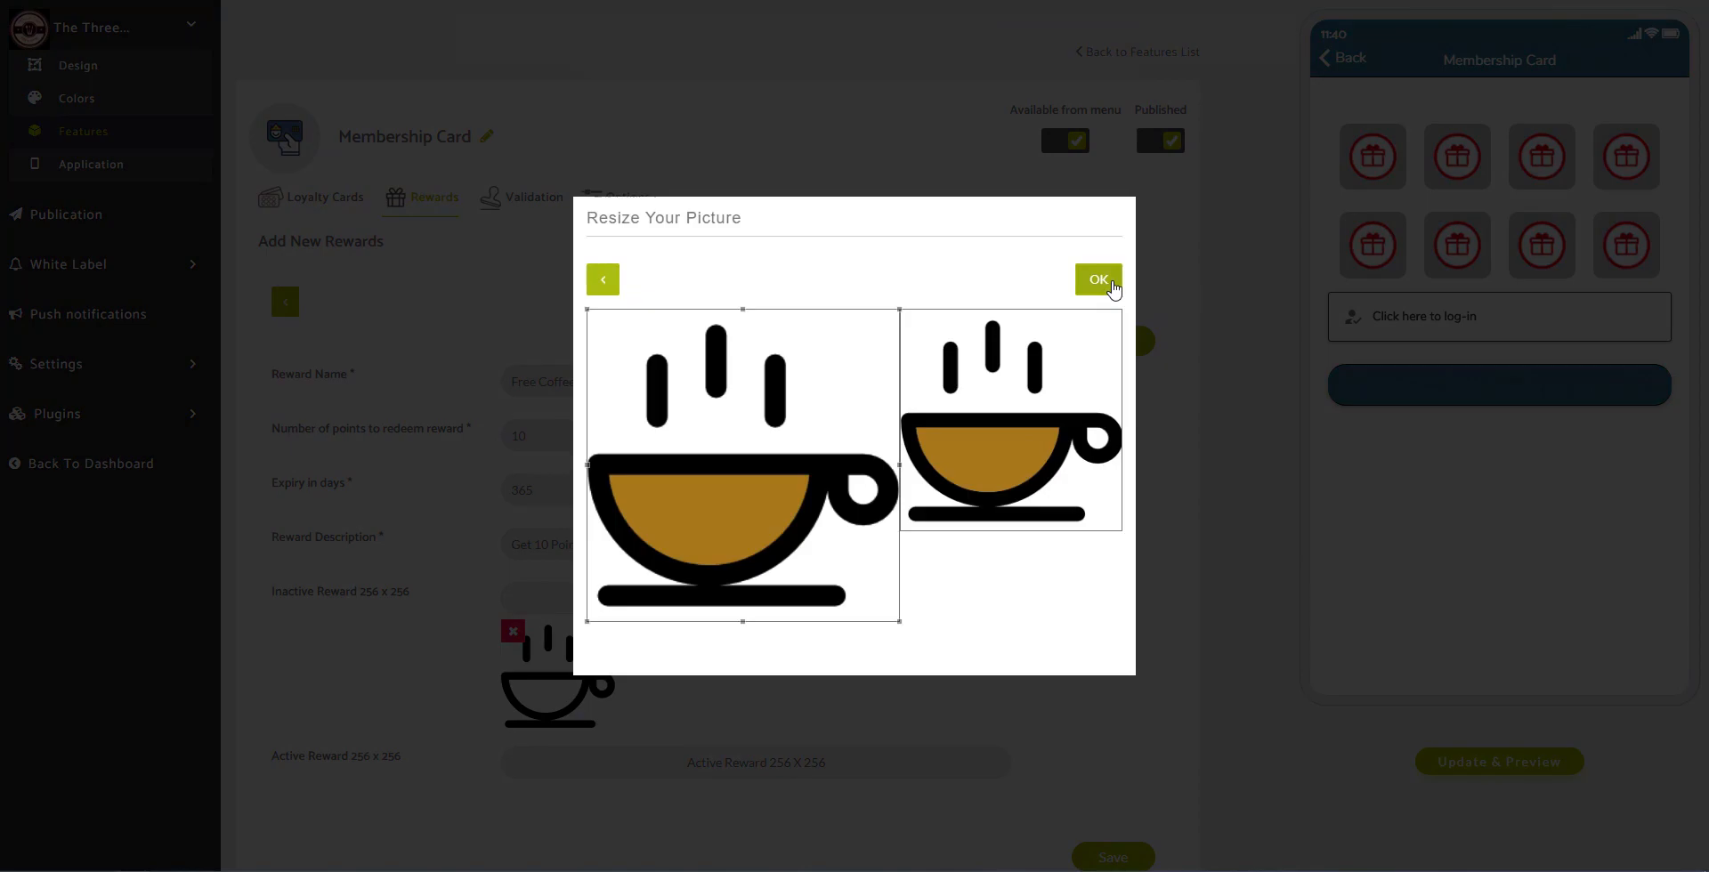
left_click(1098, 279)
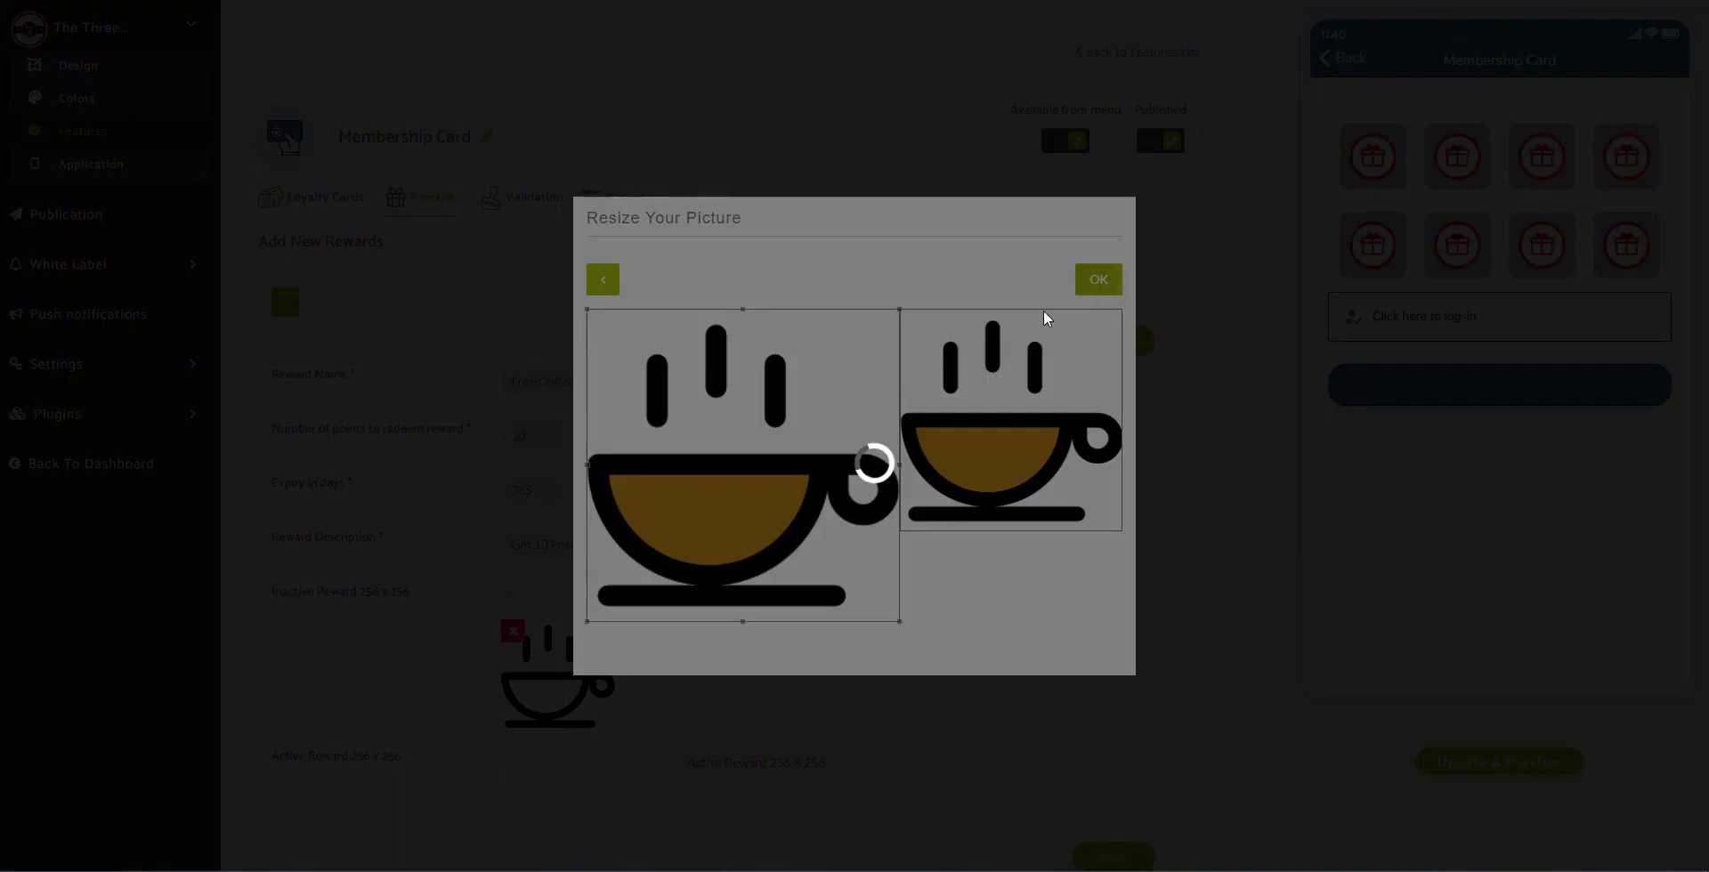
Step: Save the Free Coffee reward, refresh and test the preview, then go to Validation settings
scroll(993, 425, "down", 2)
scroll(993, 426, "down", 3)
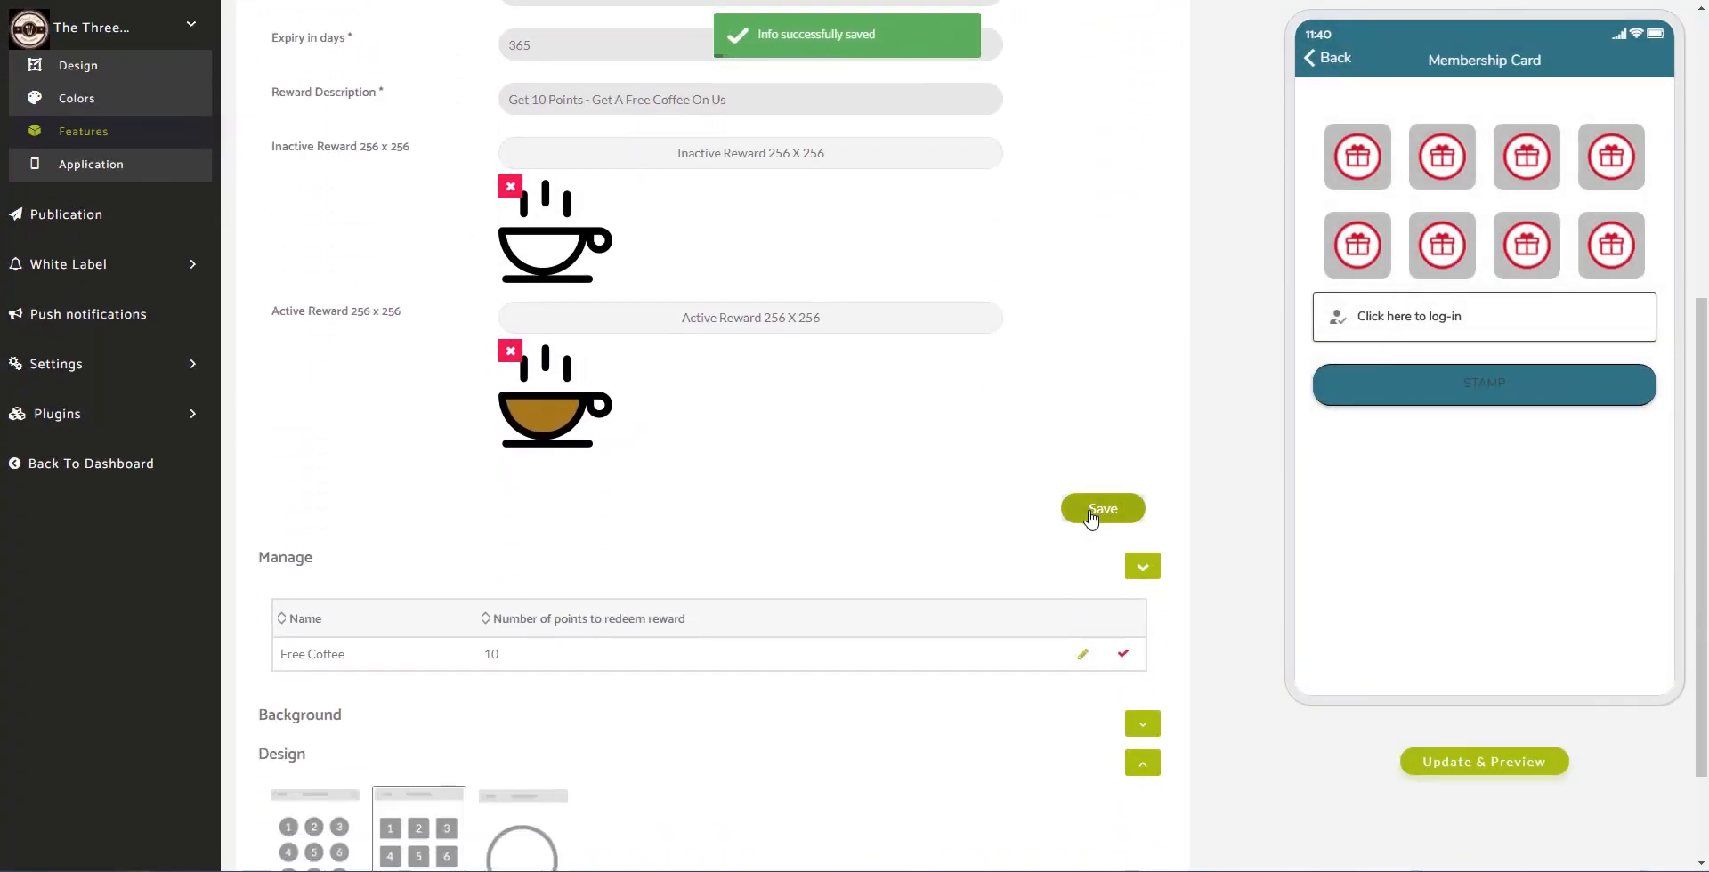
left_click(1096, 510)
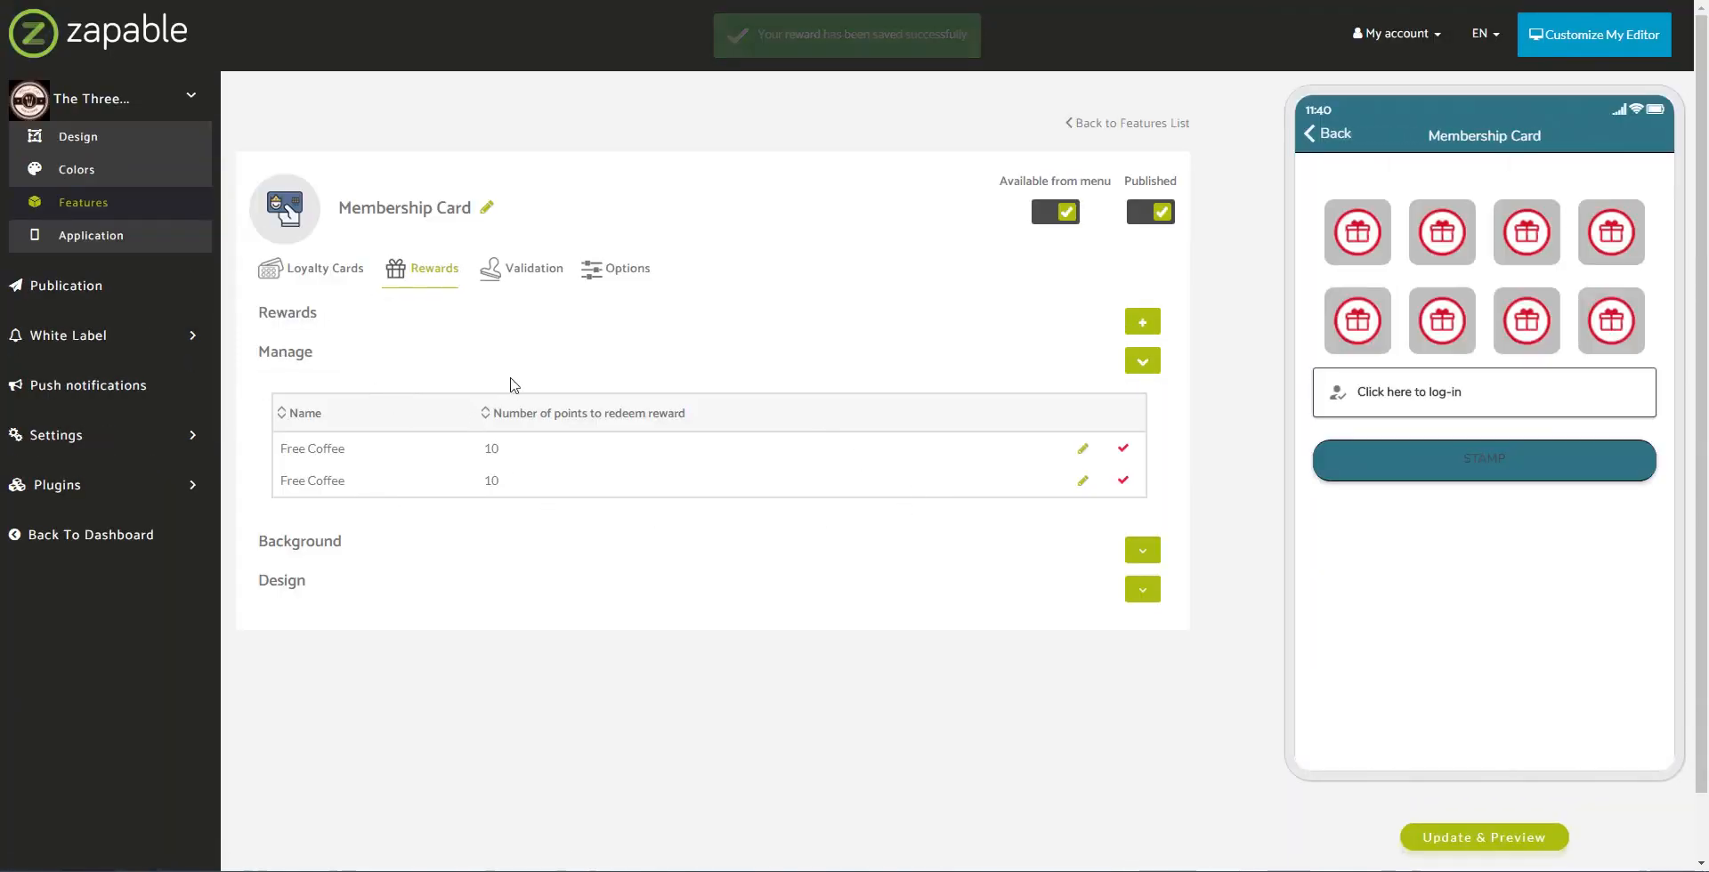
left_click(1477, 838)
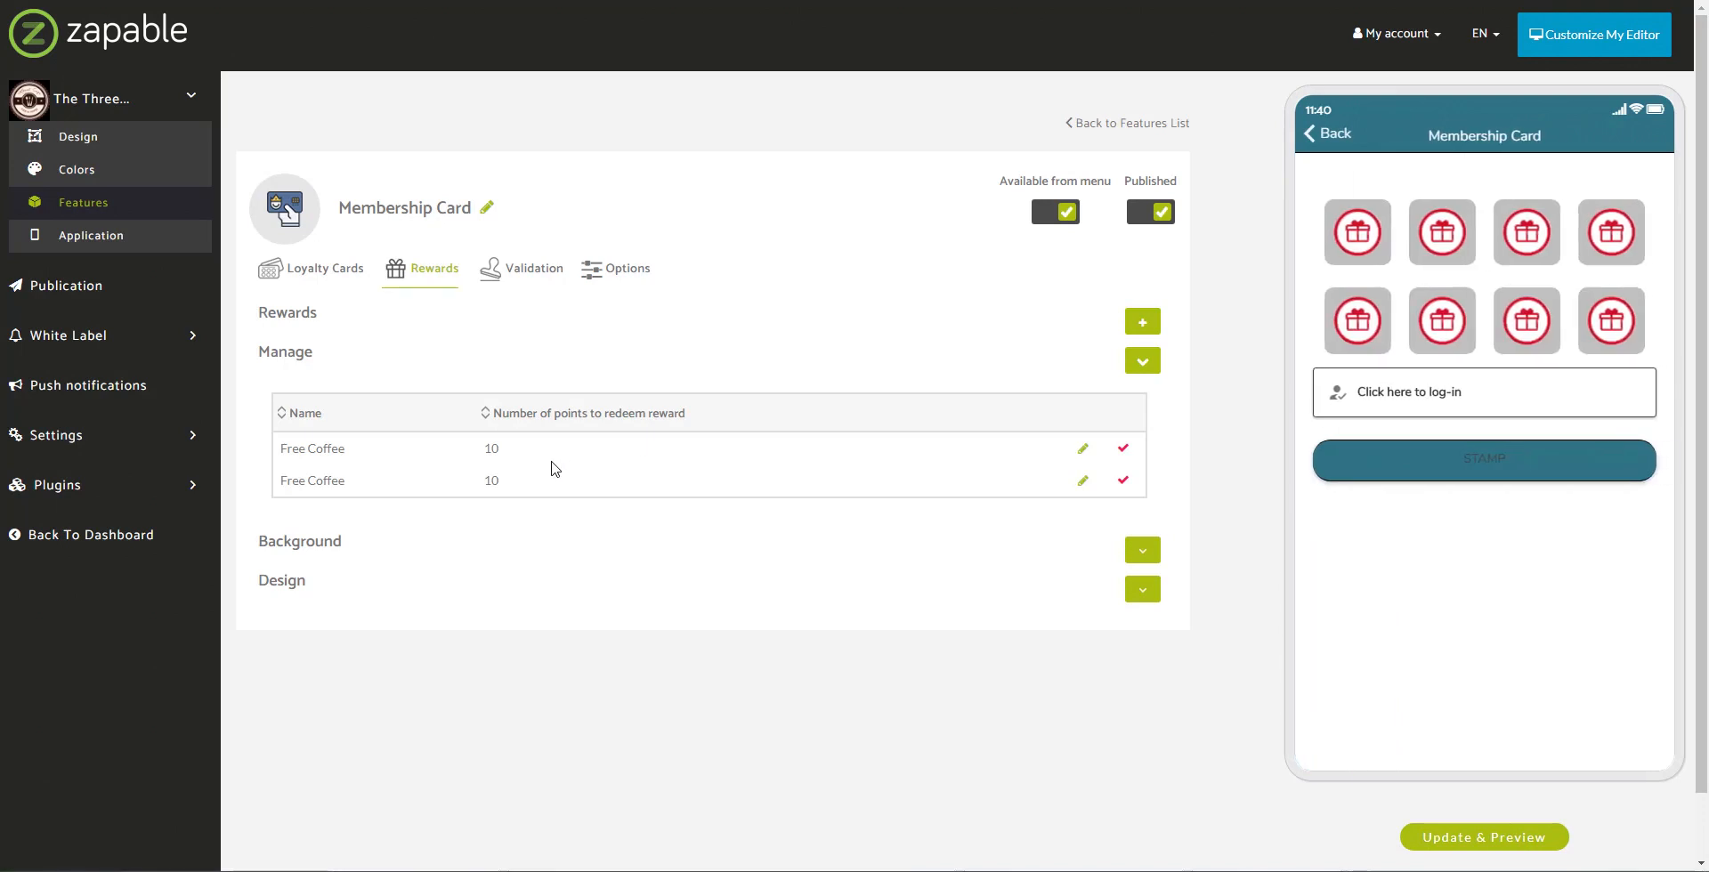
left_click(1338, 391)
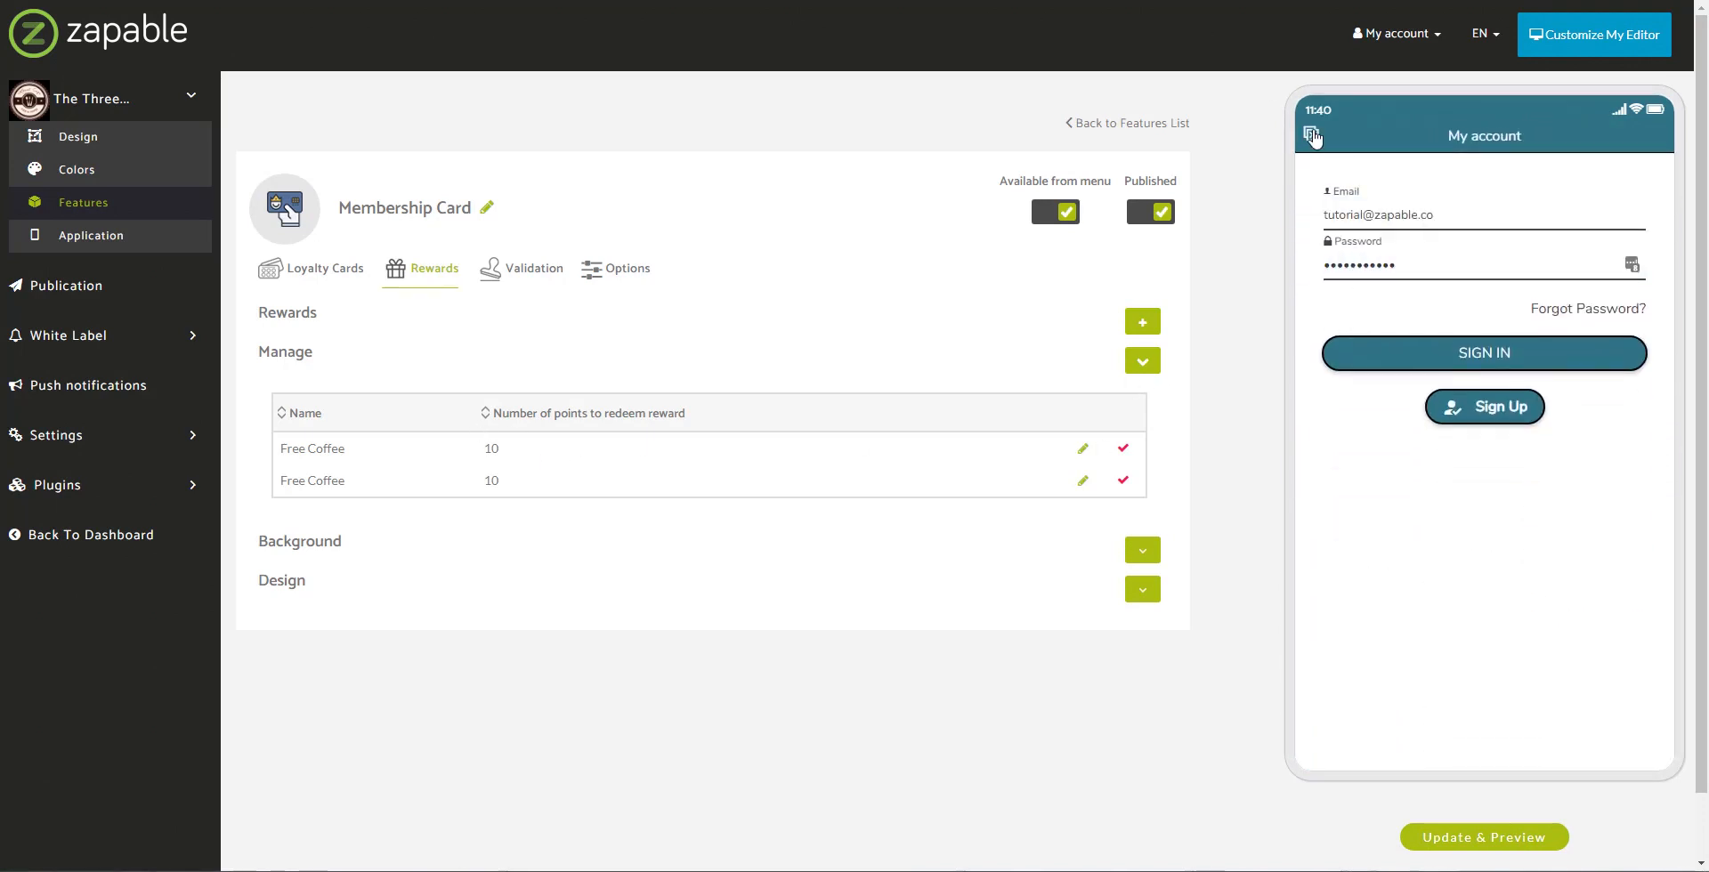
left_click(1312, 134)
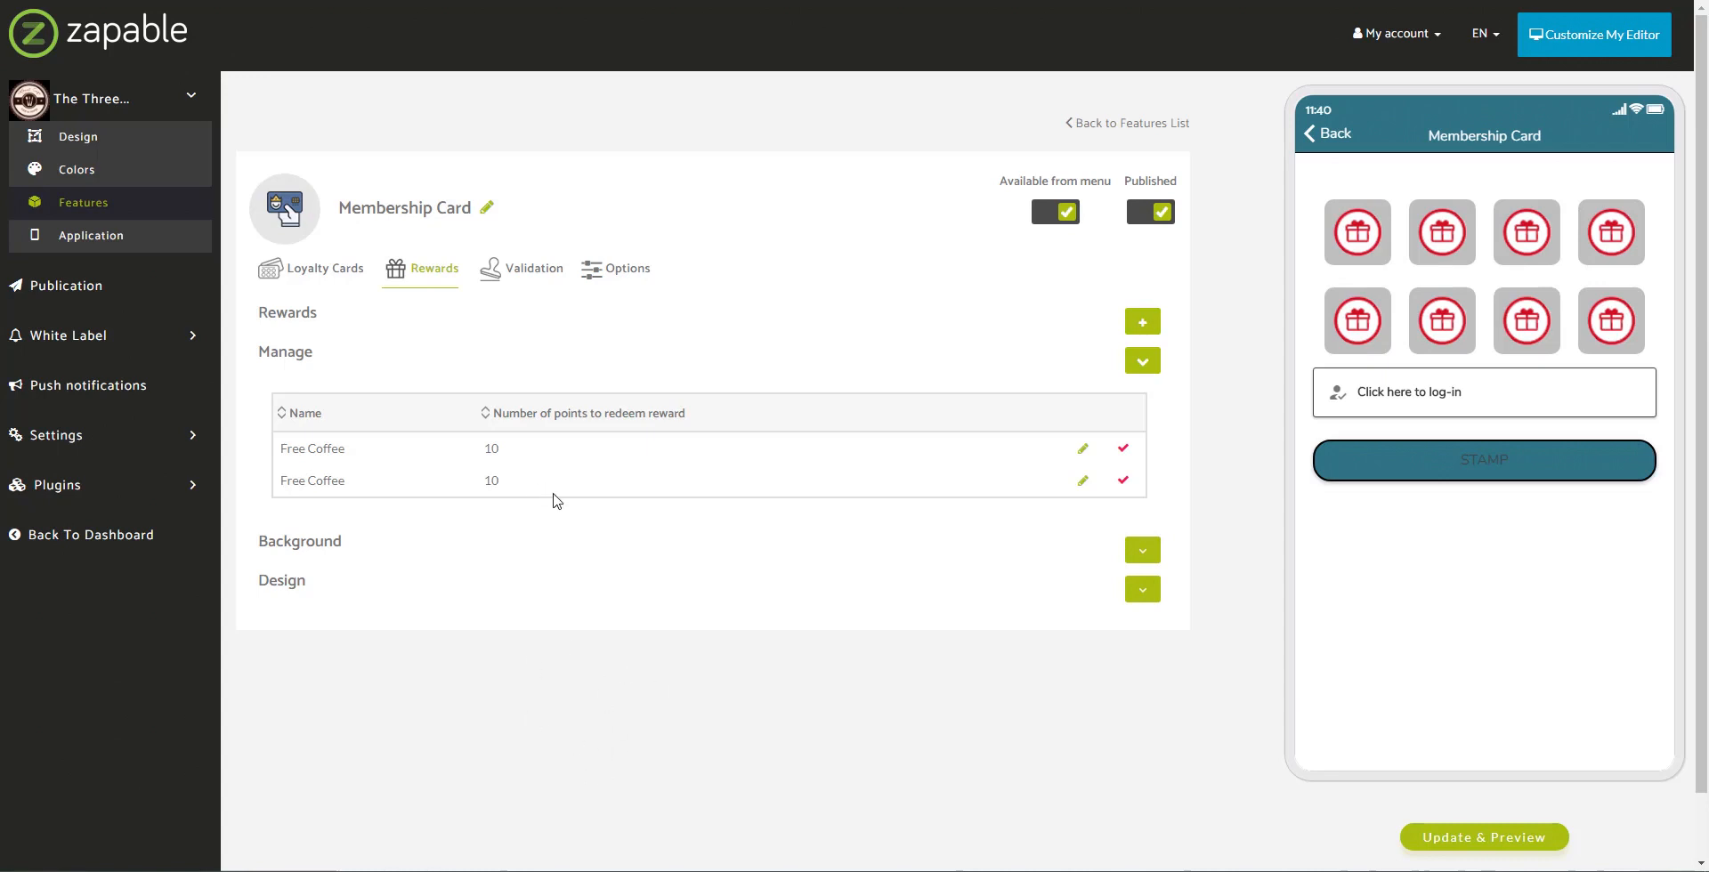
left_click(531, 271)
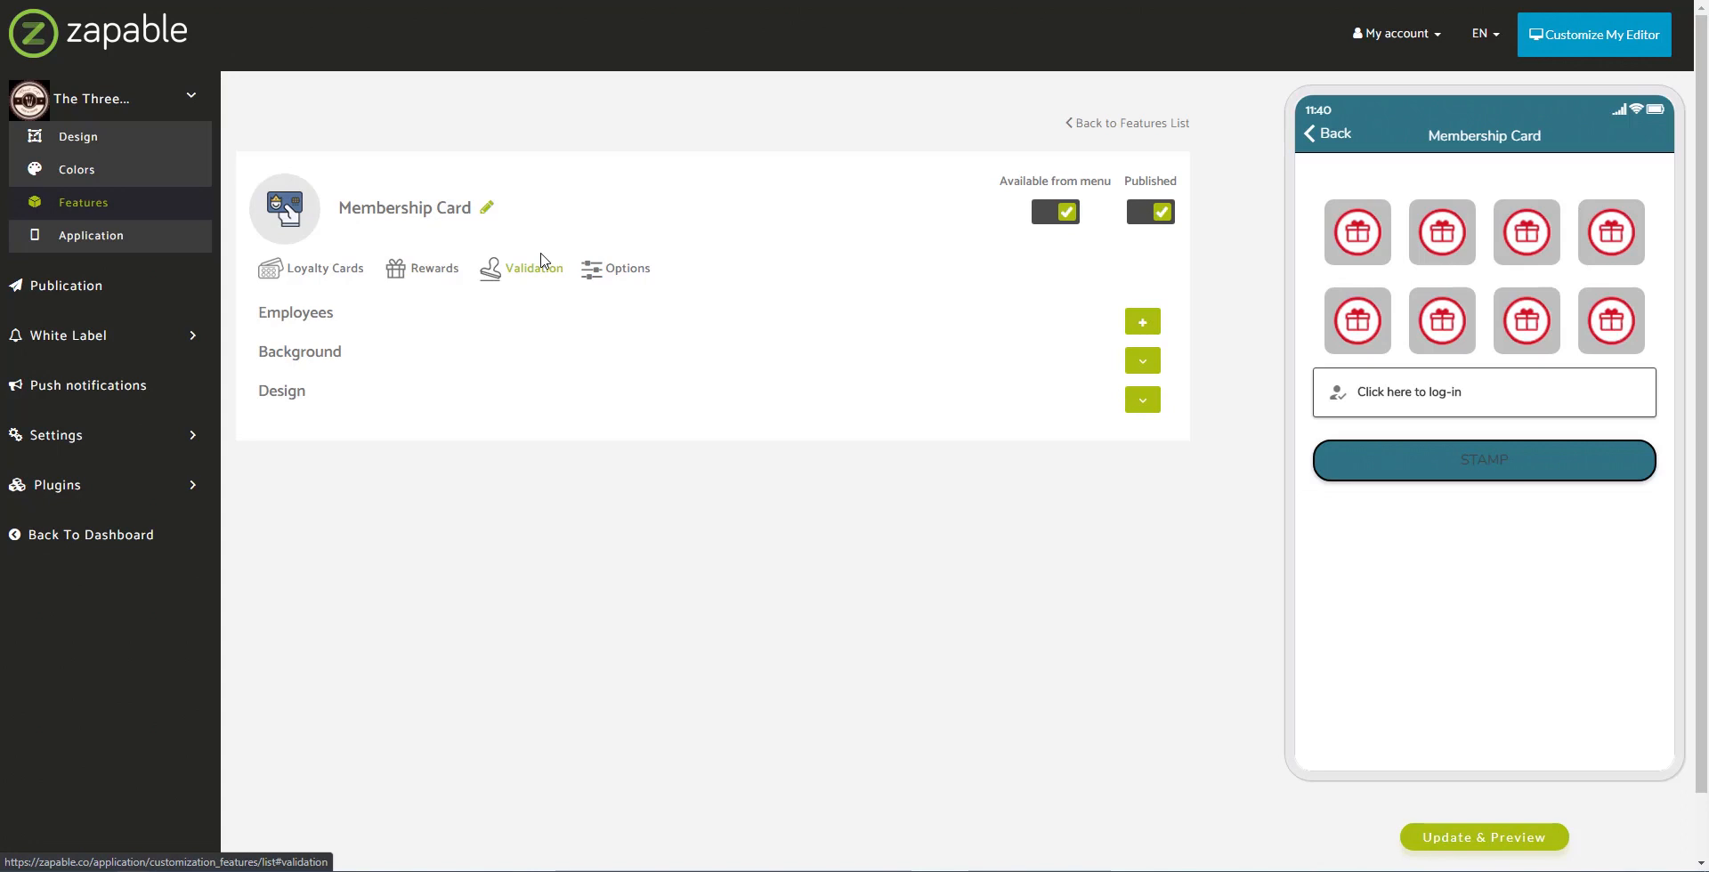
Step: Add a validation employee with their name and 4-digit pincode, then try STAMP in the preview
left_click(1143, 400)
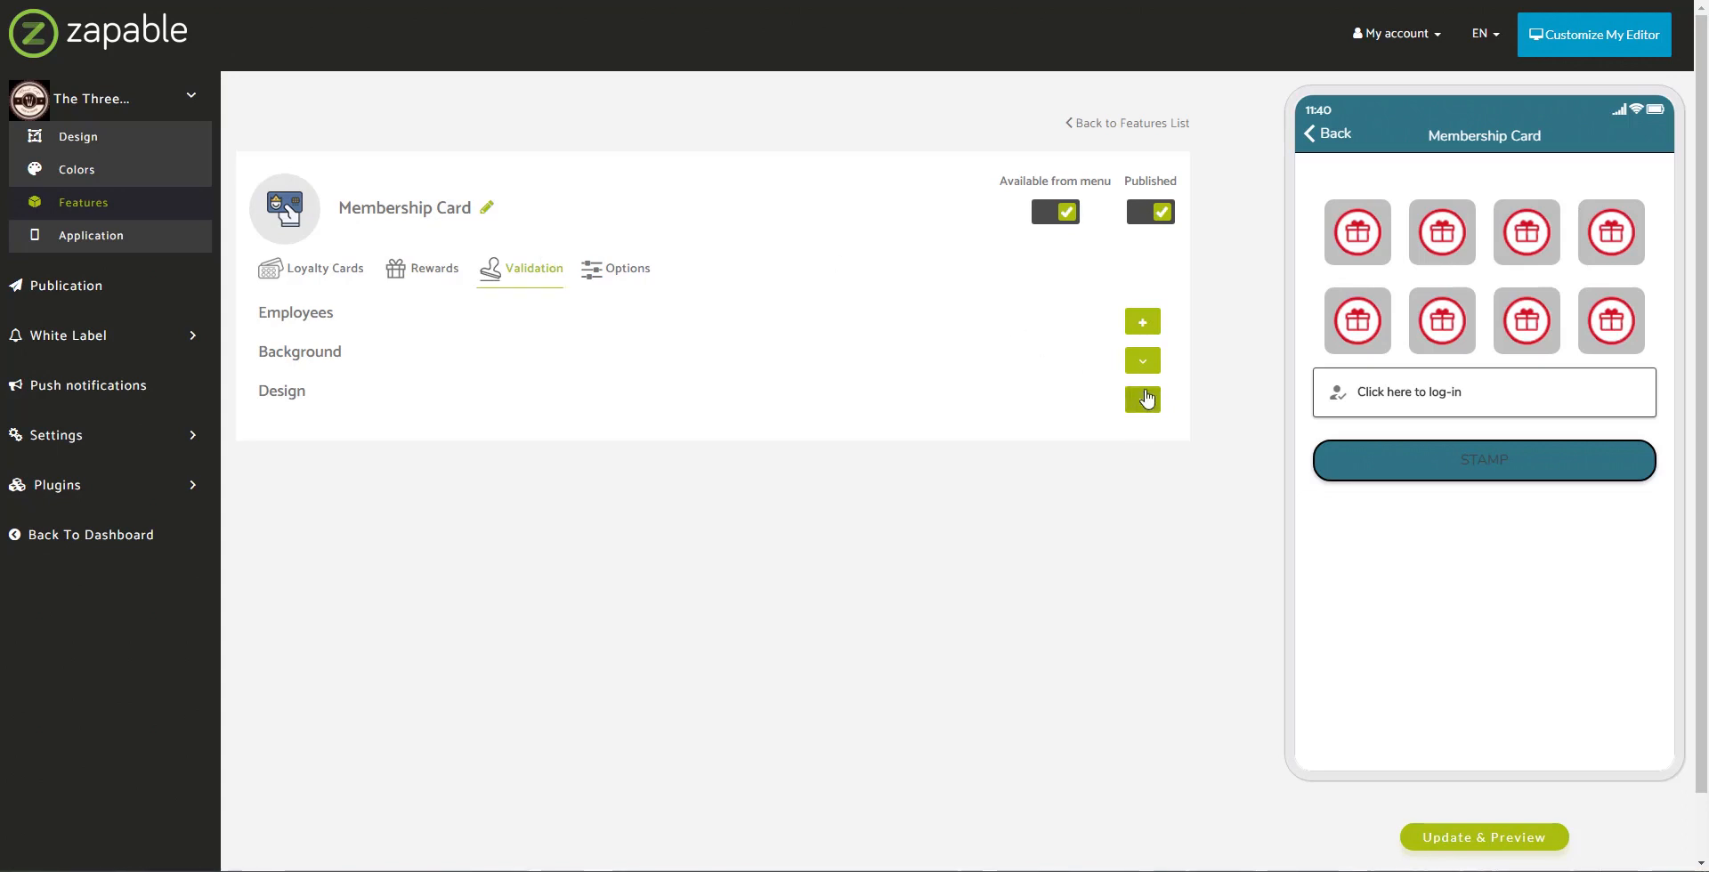
left_click(1143, 360)
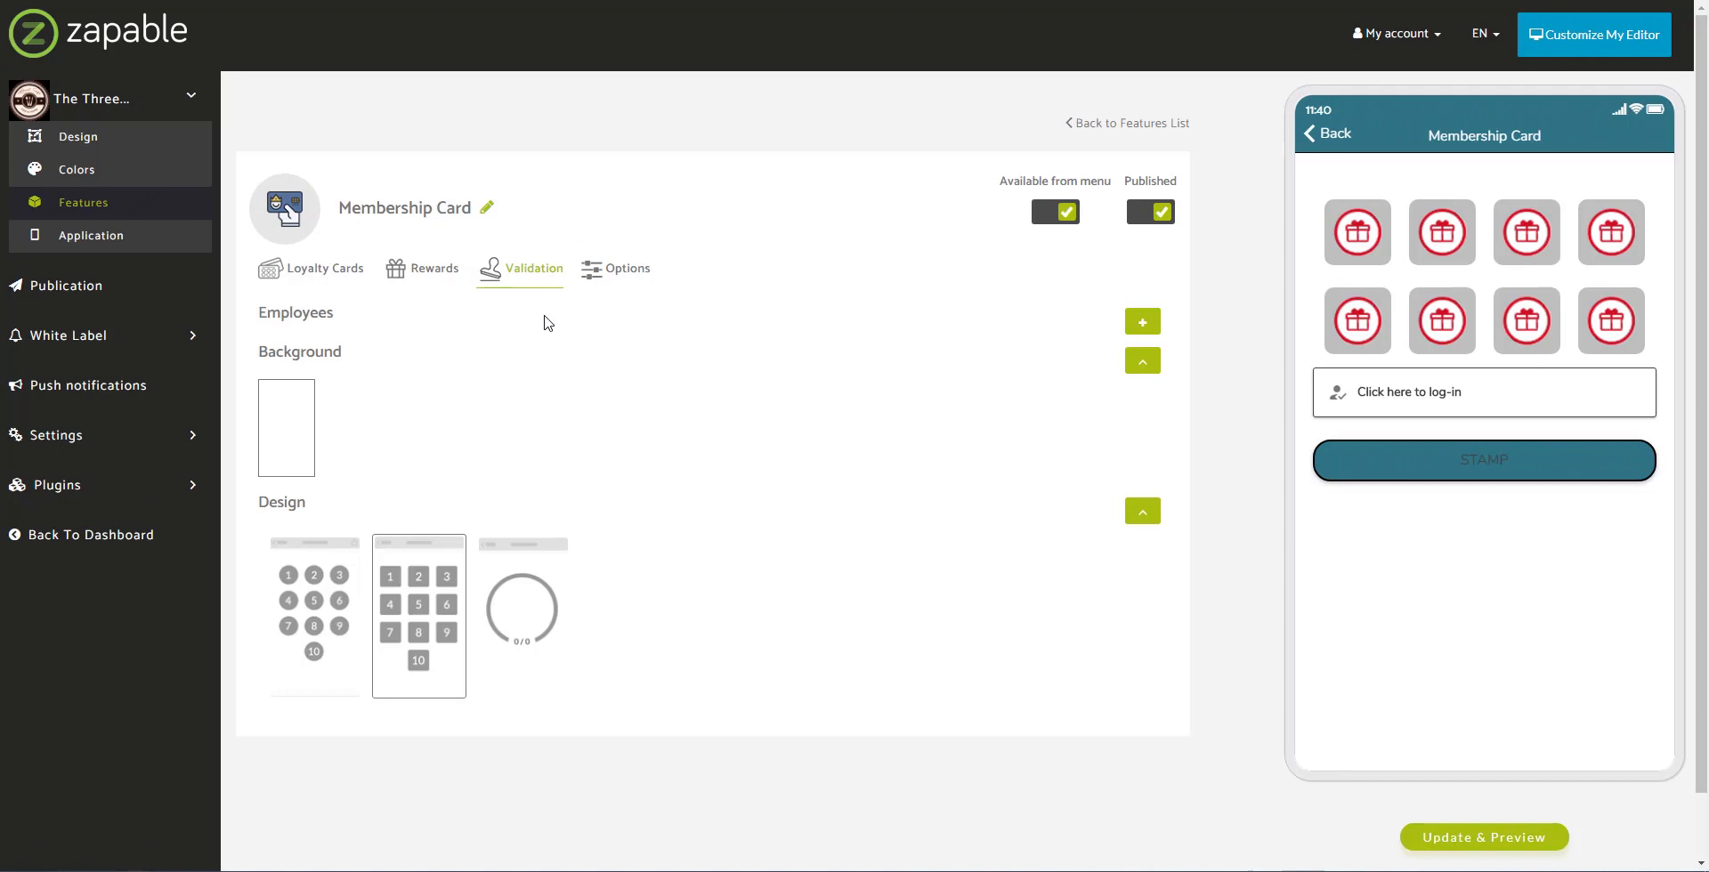
left_click(1143, 322)
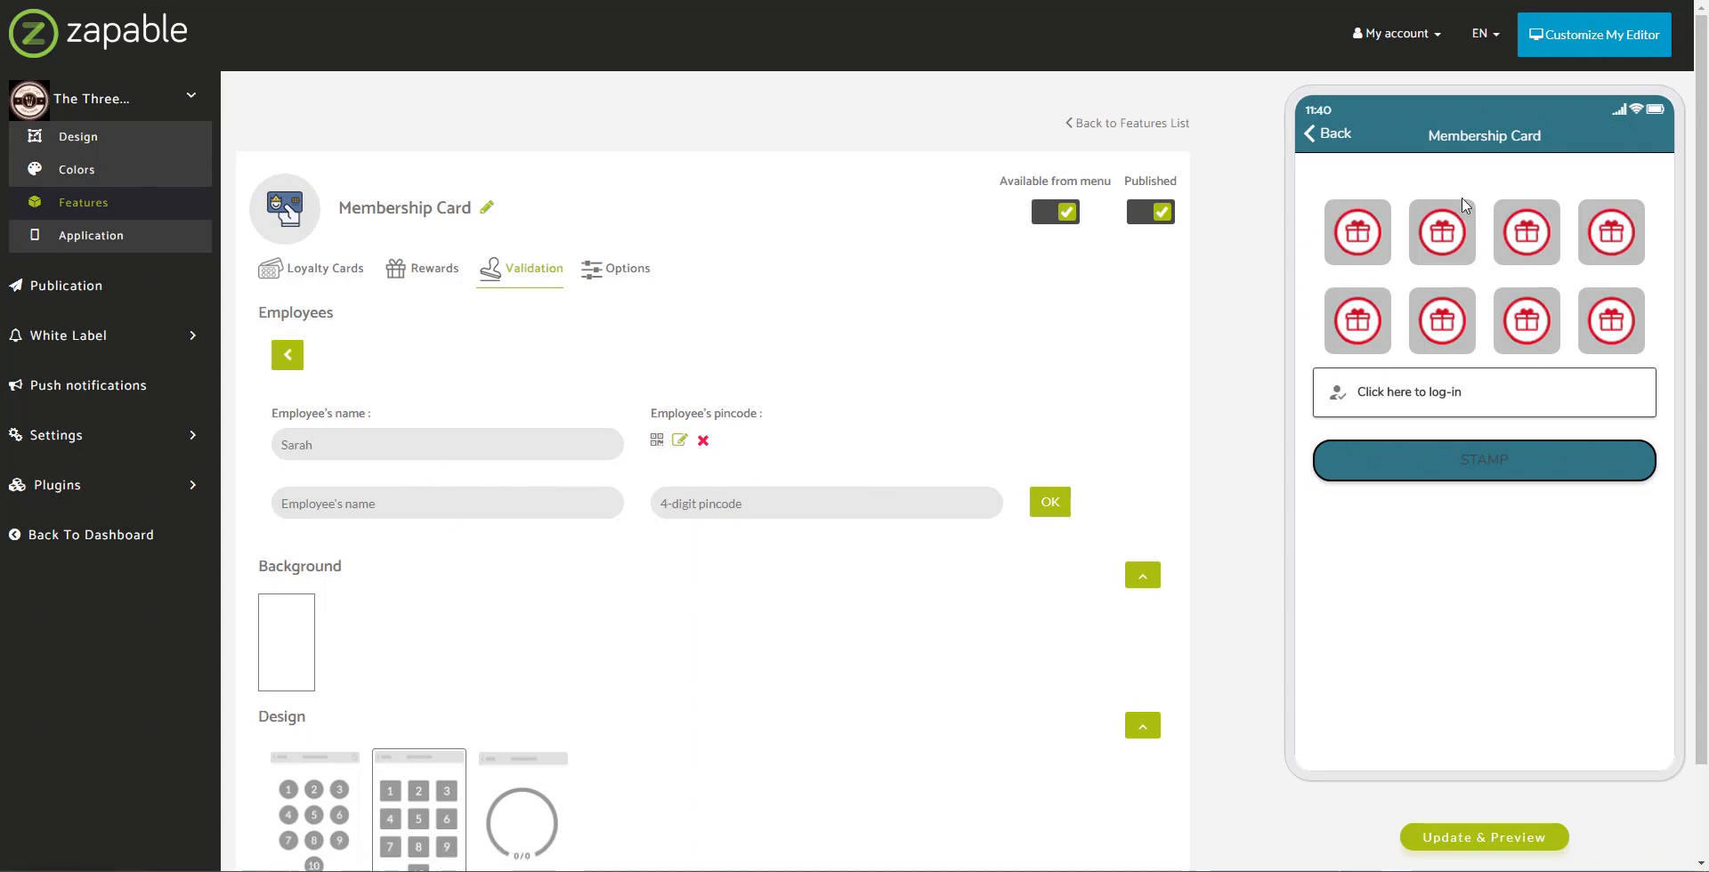
left_click(356, 503)
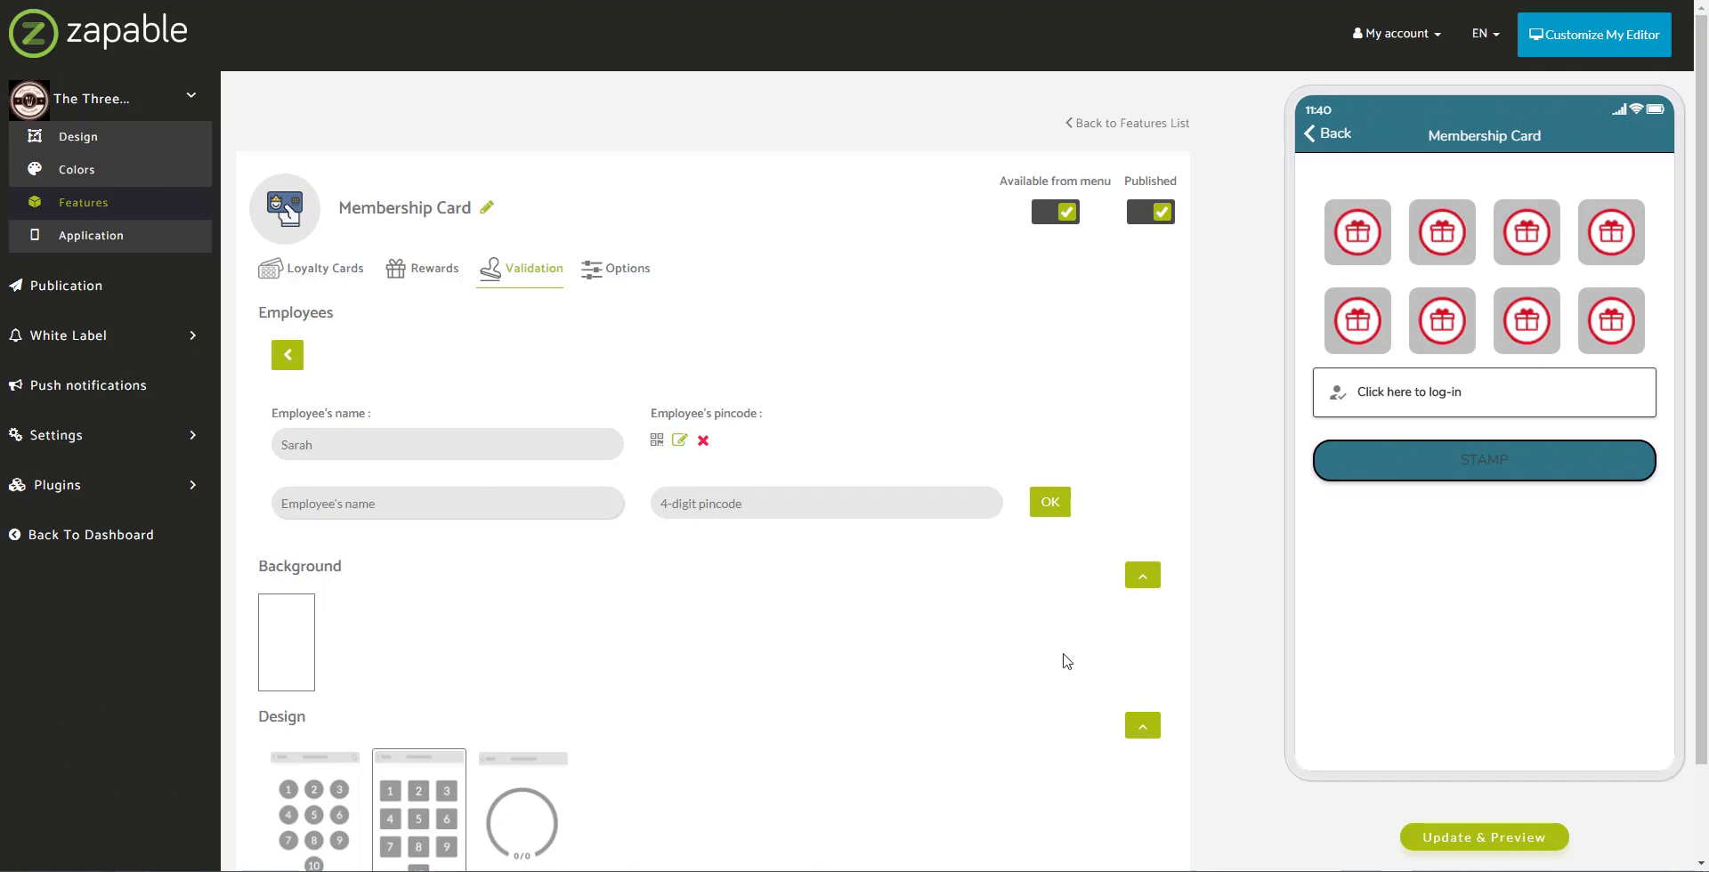
type("John")
left_click(799, 500)
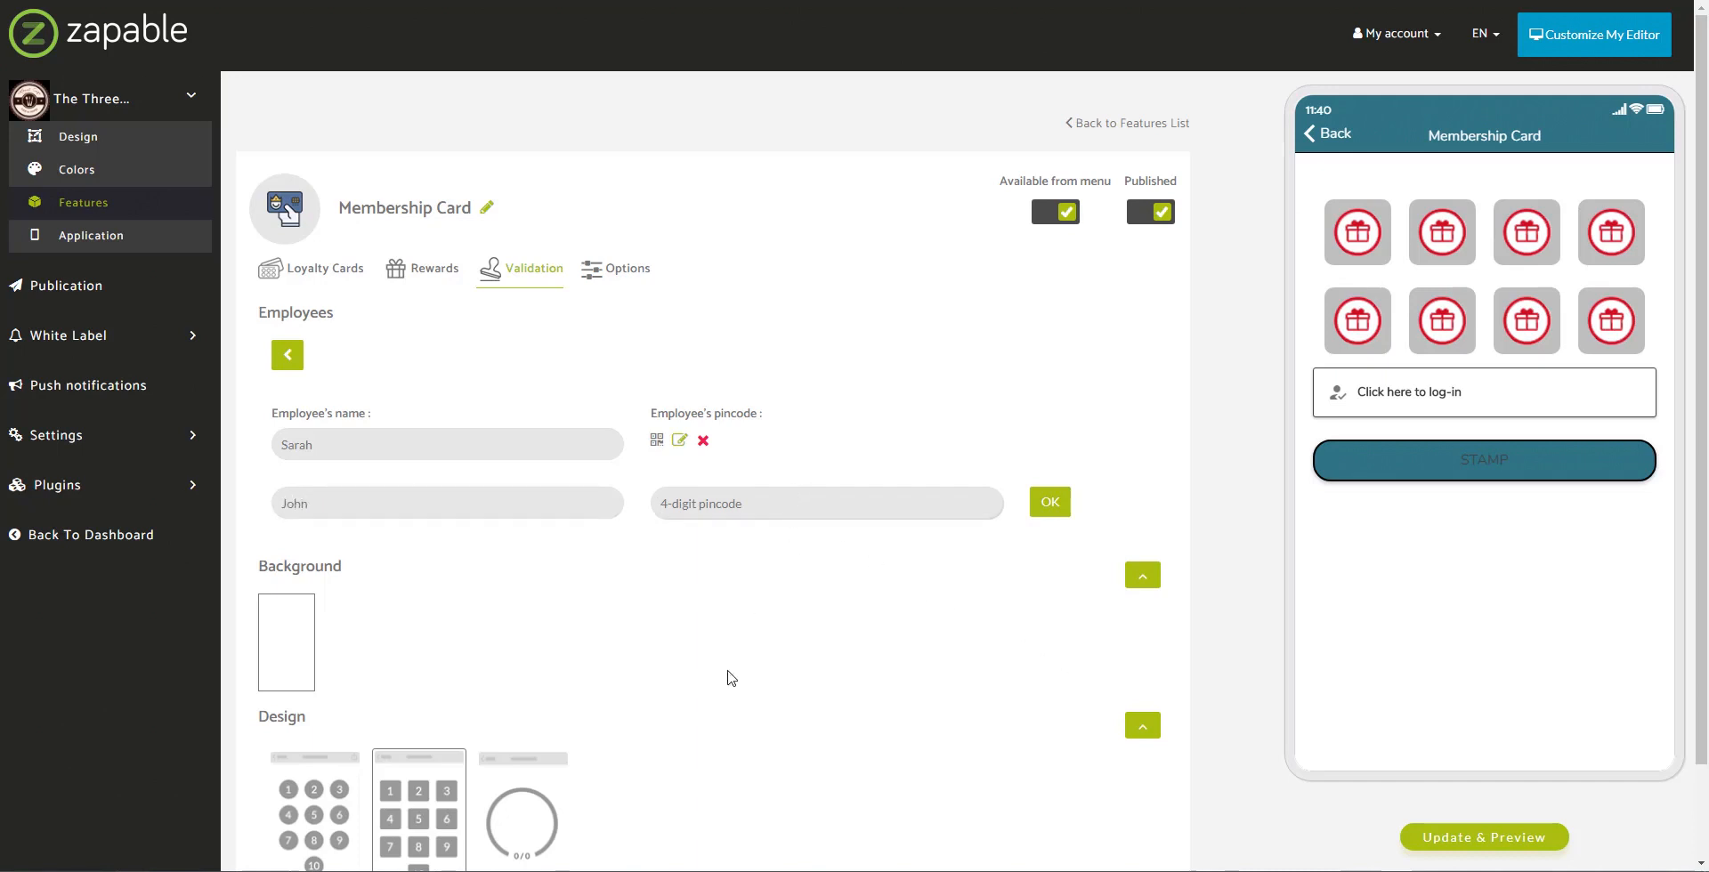
type("12")
left_click(1049, 501)
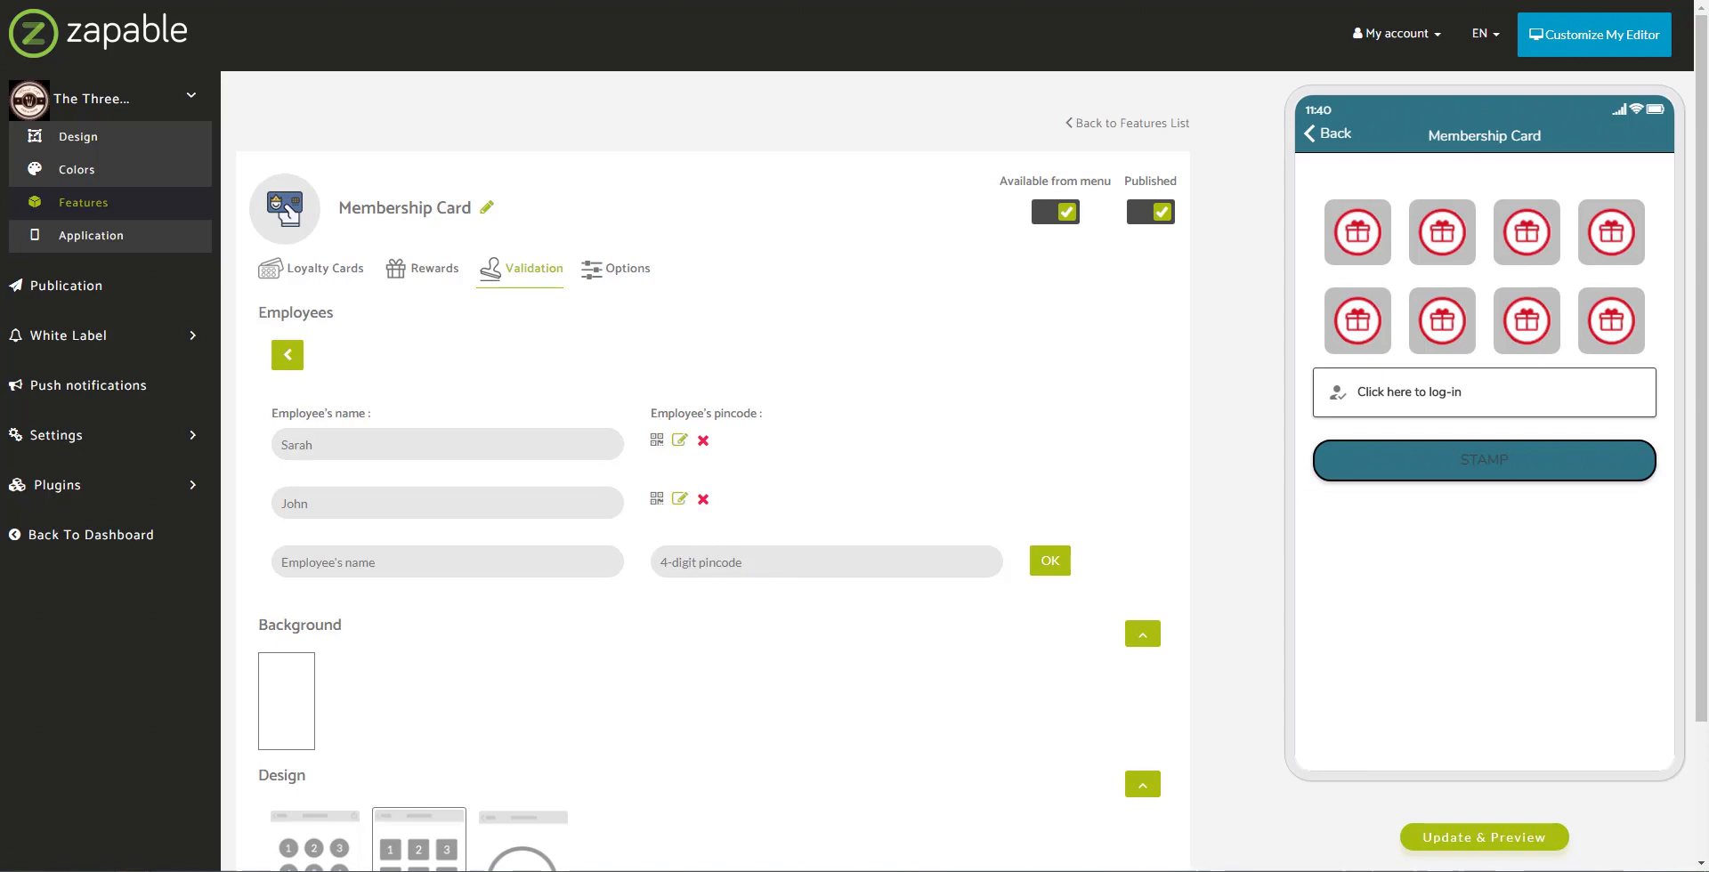
left_click(1495, 472)
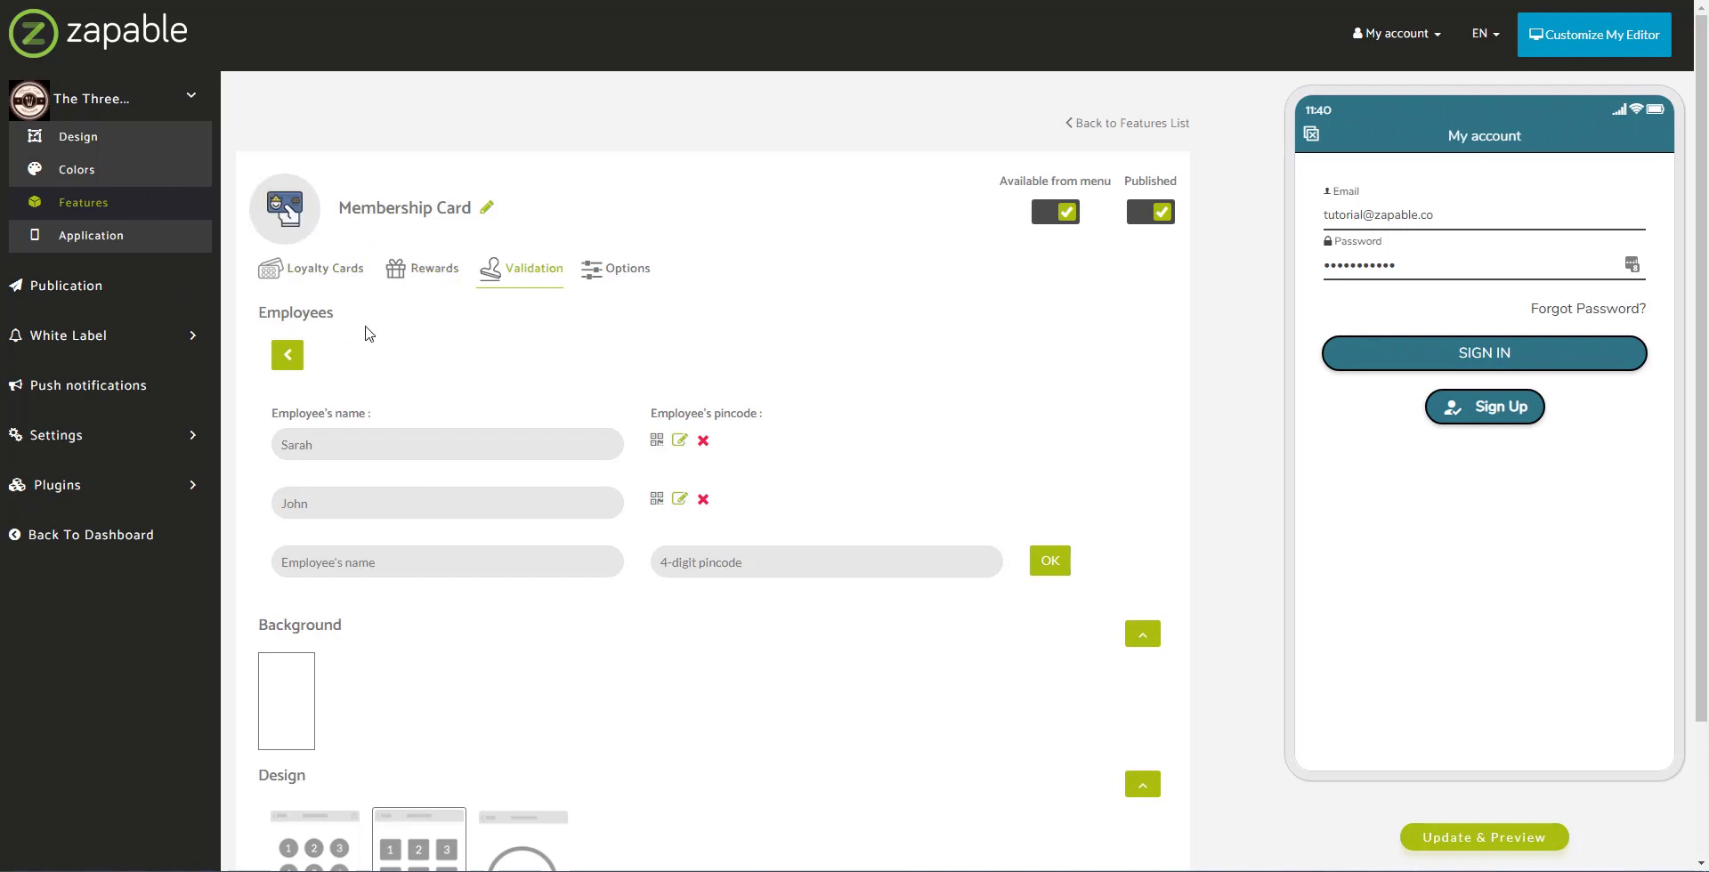
Step: Open Loyalty Analytics under Plugins to see validated points per employee and per card
left_click(196, 487)
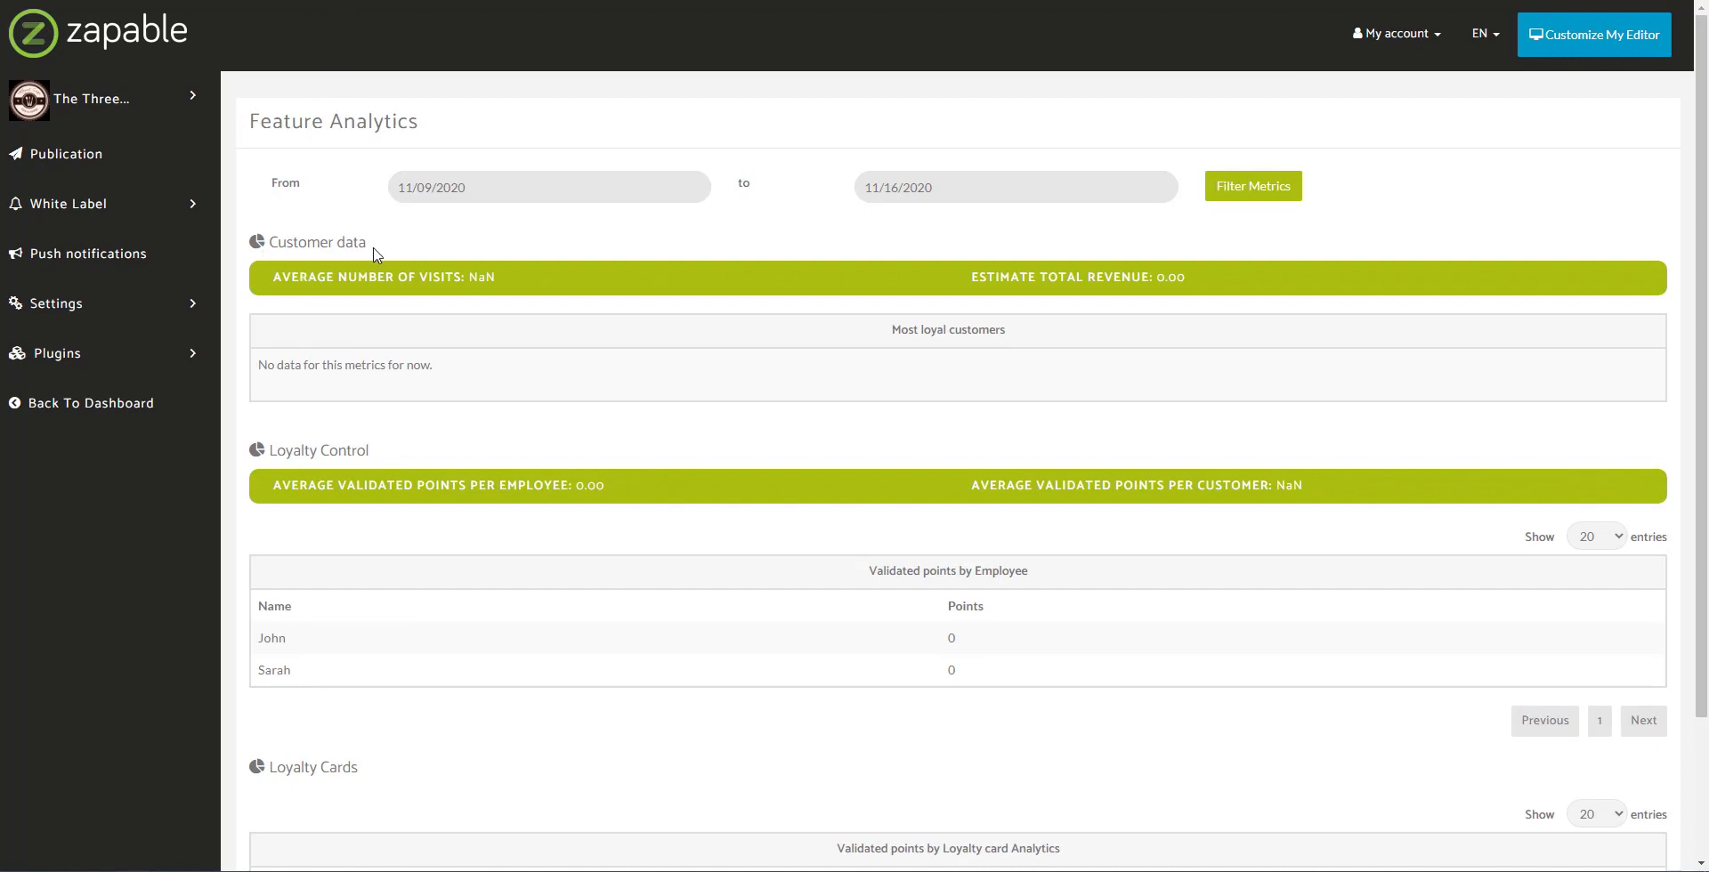
Step: Review the Loyalty Control and Loyalty Cards sections of the analytics page
left_click_drag(271, 449, 424, 447)
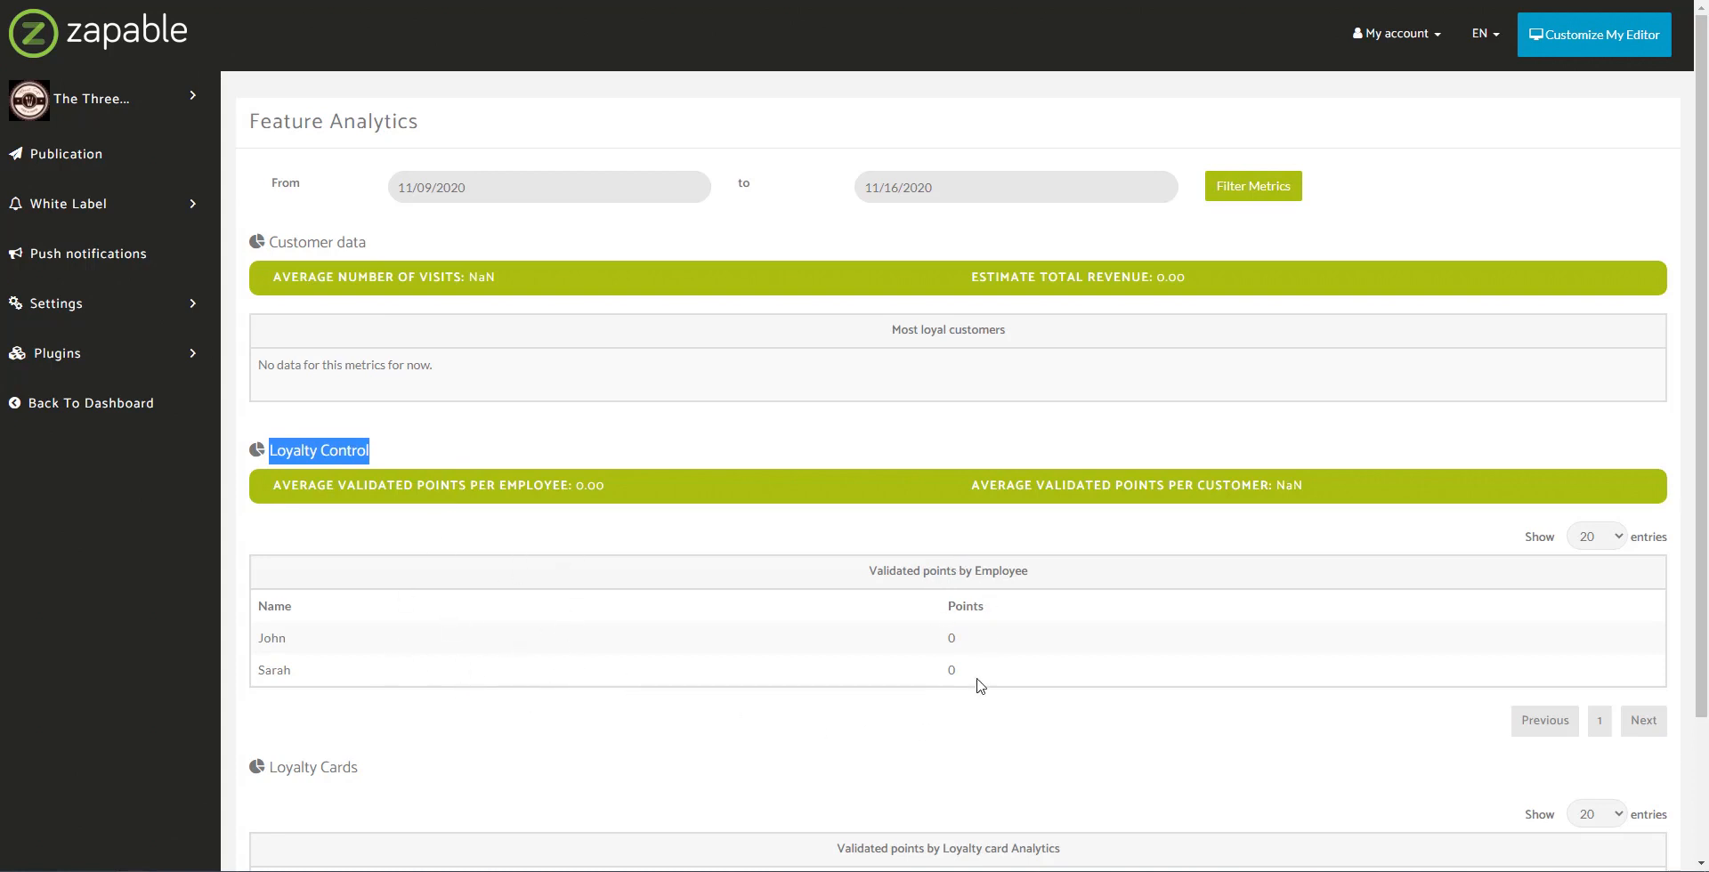
scroll(970, 691, "down", 2)
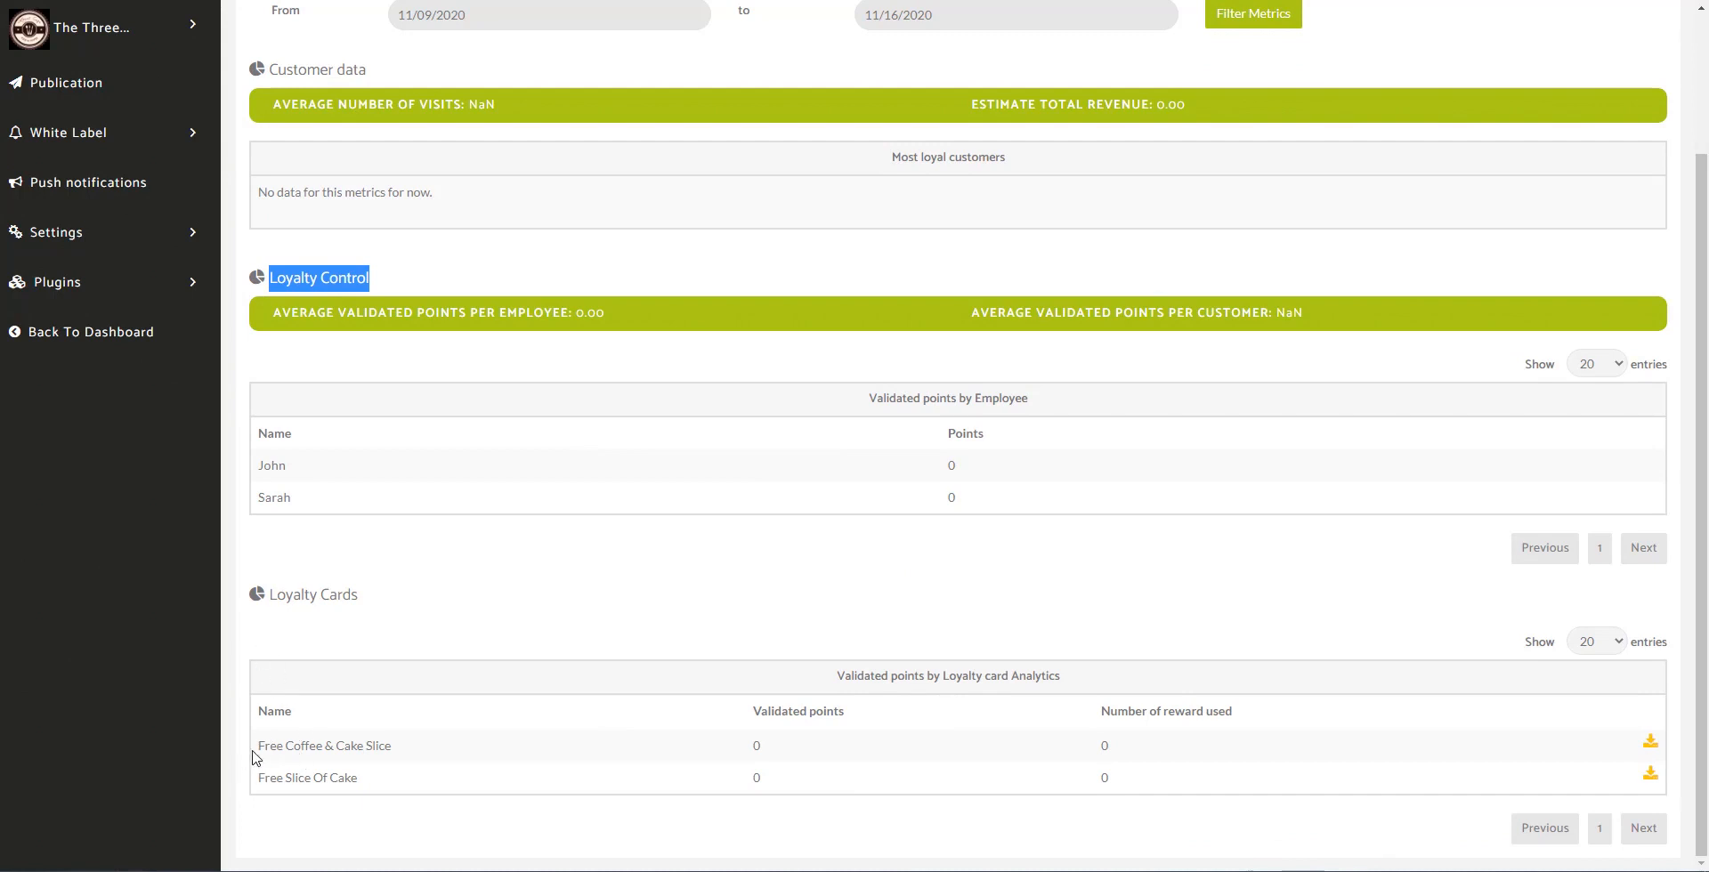
left_click_drag(256, 747, 256, 782)
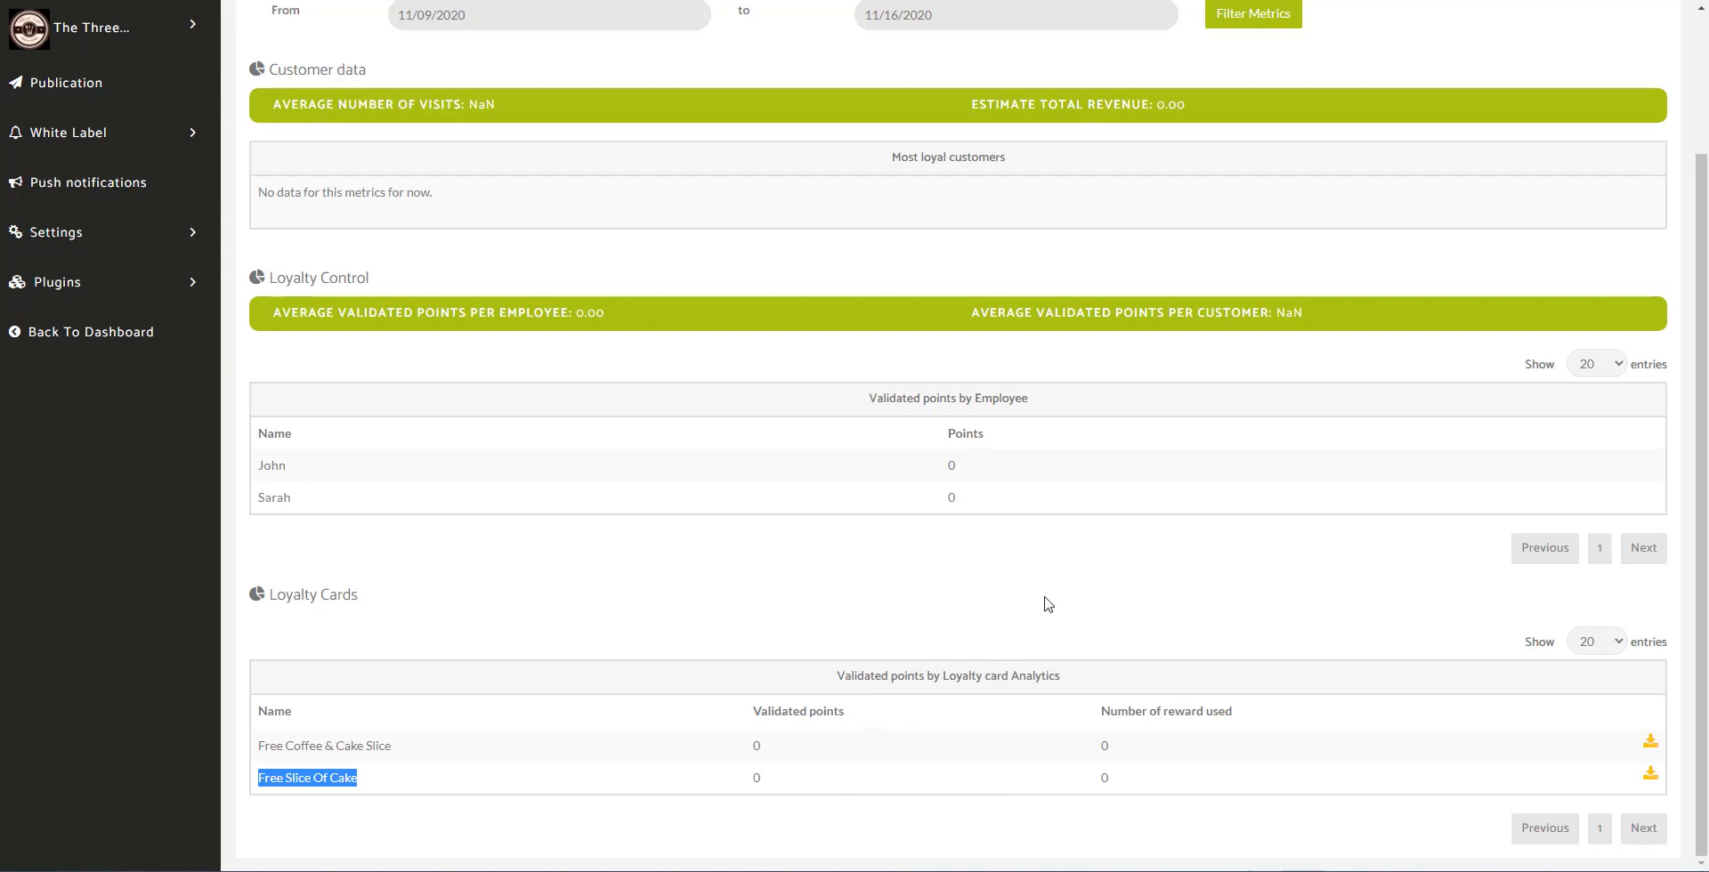
scroll(1041, 599, "up", 2)
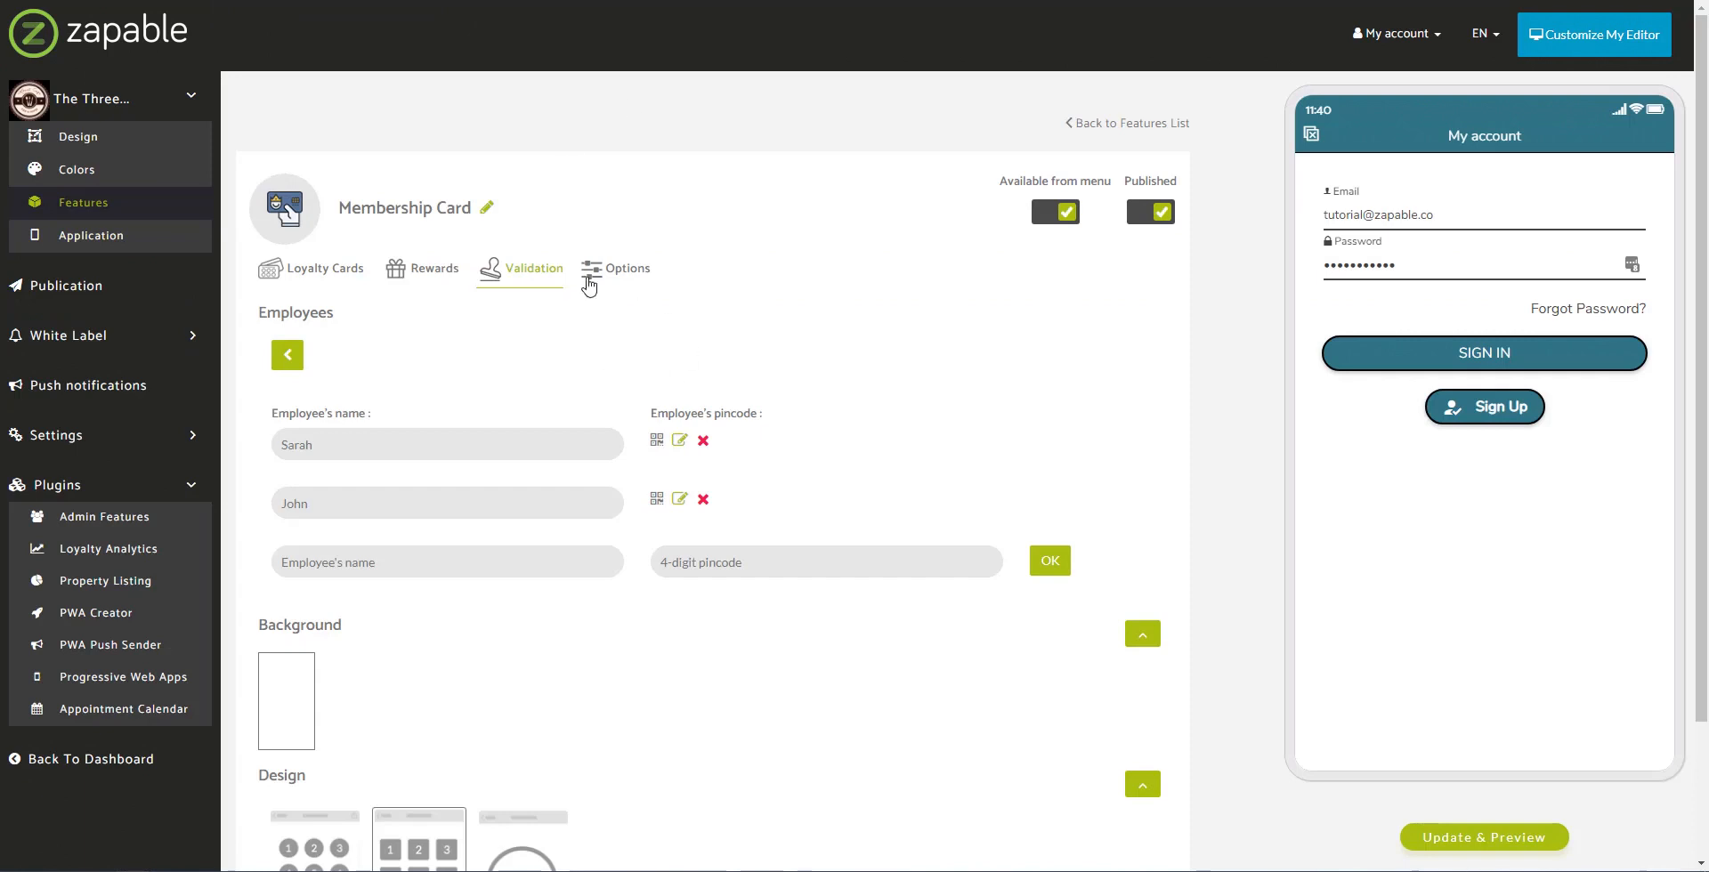
Step: Look over the Membership Card's Options tab, then return to the Features list
left_click(592, 271)
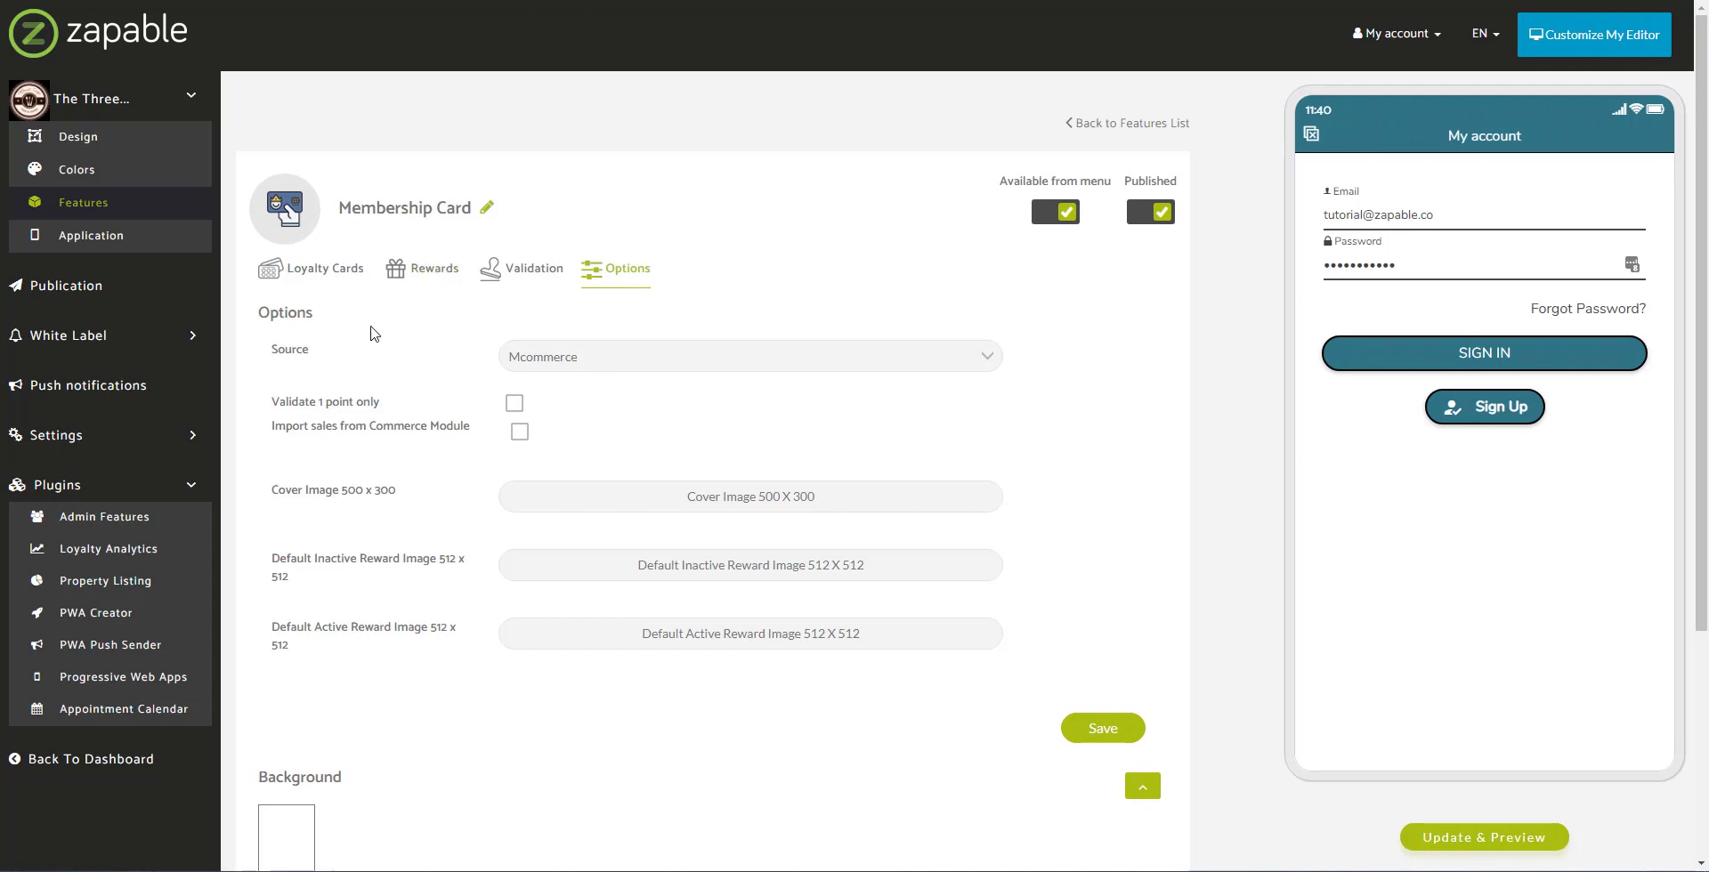
left_click(104, 208)
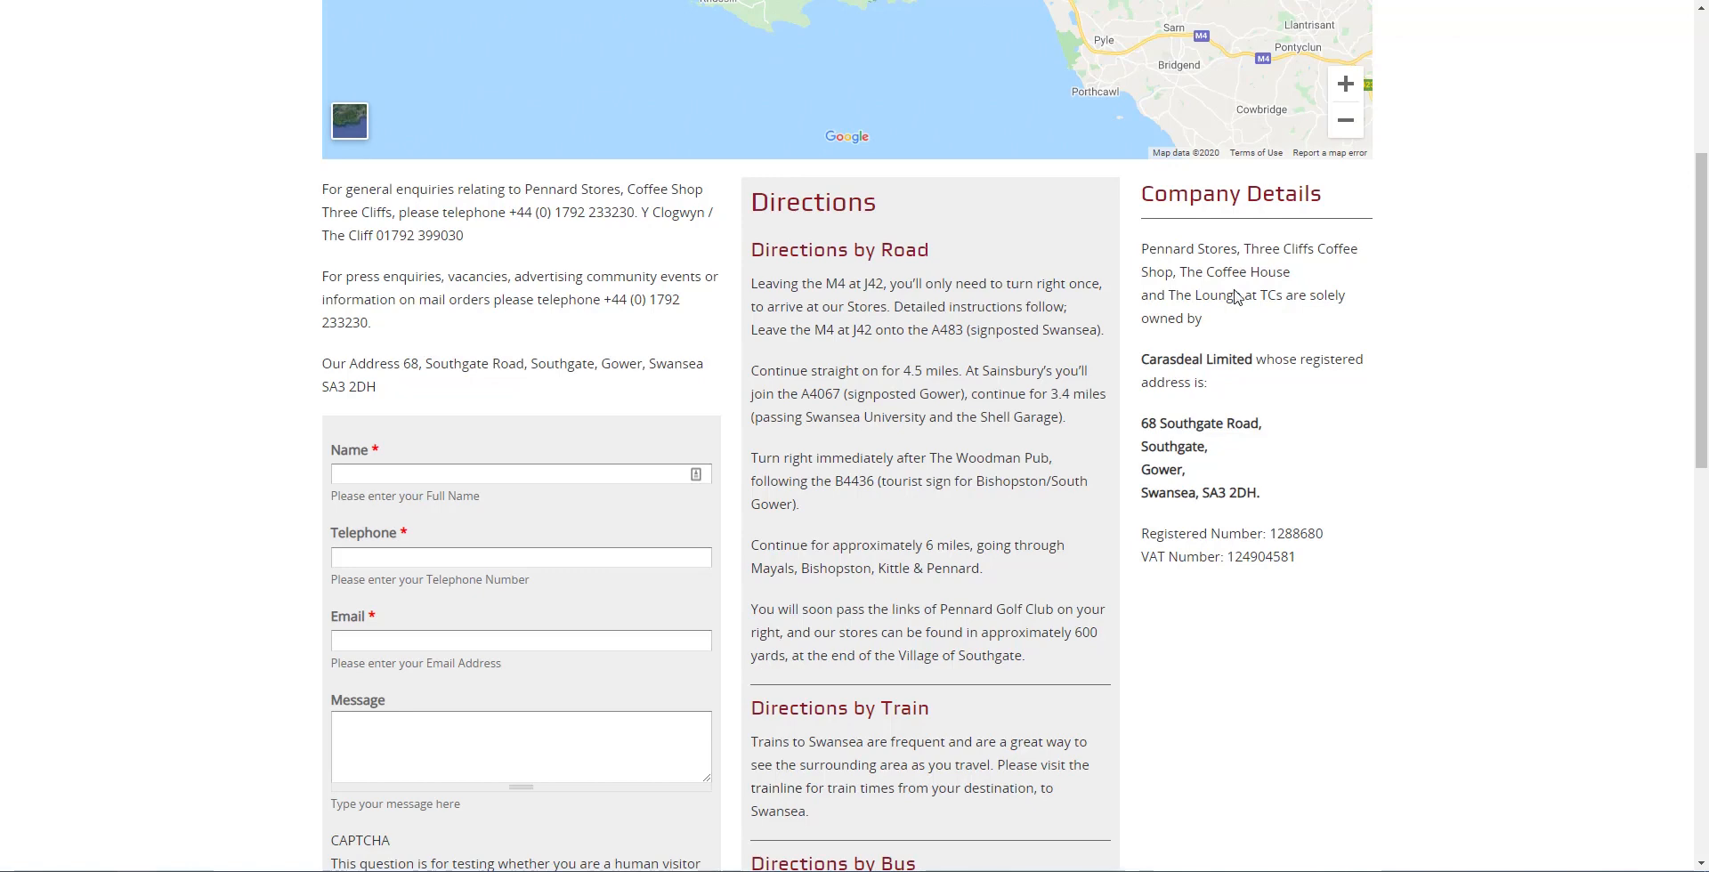
Step: Scroll the contact page back to the top and switch to the Zapable editor
scroll(1235, 296, "up", 4)
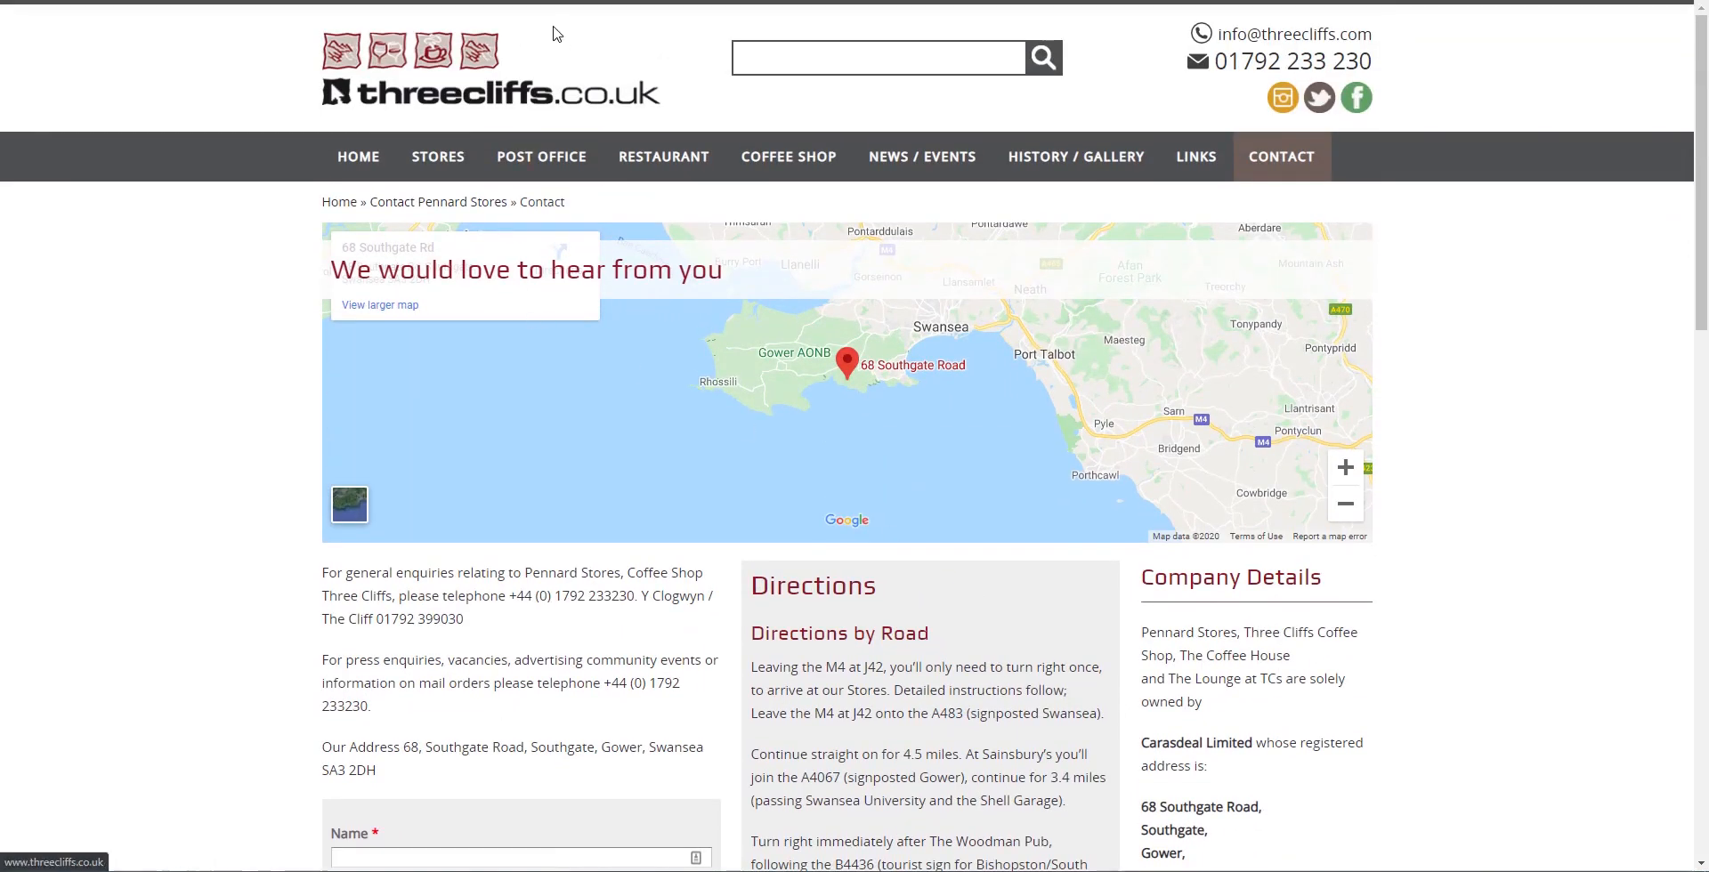
left_click(189, 2)
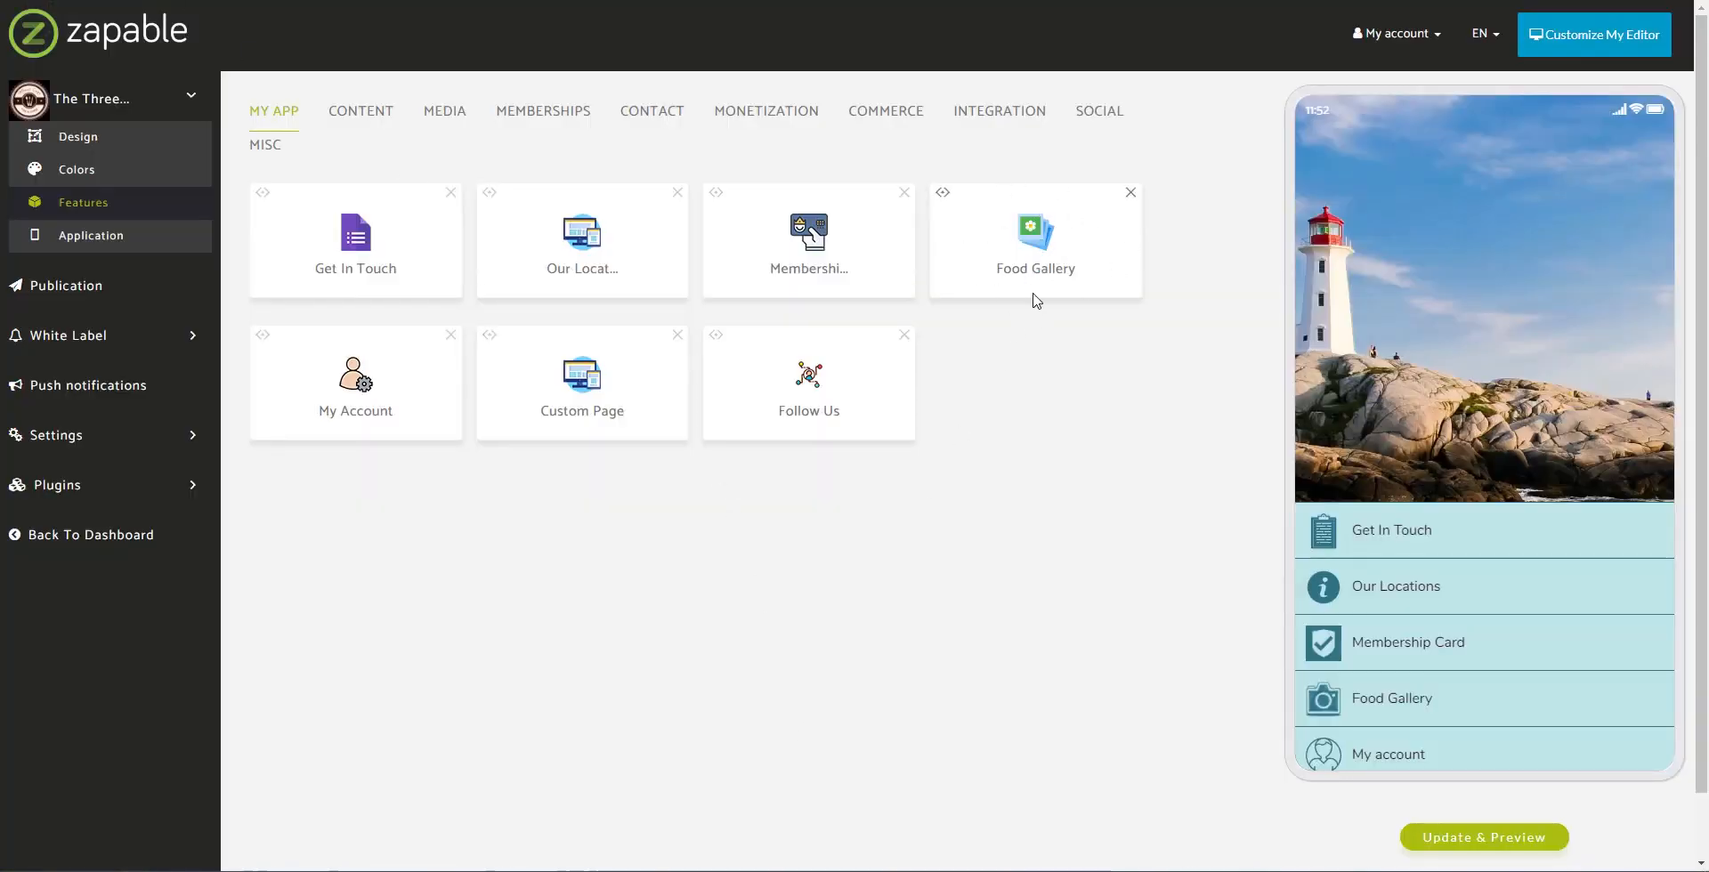
Step: Browse the Media and Monetization features and add Set Meal to the app
left_click(445, 116)
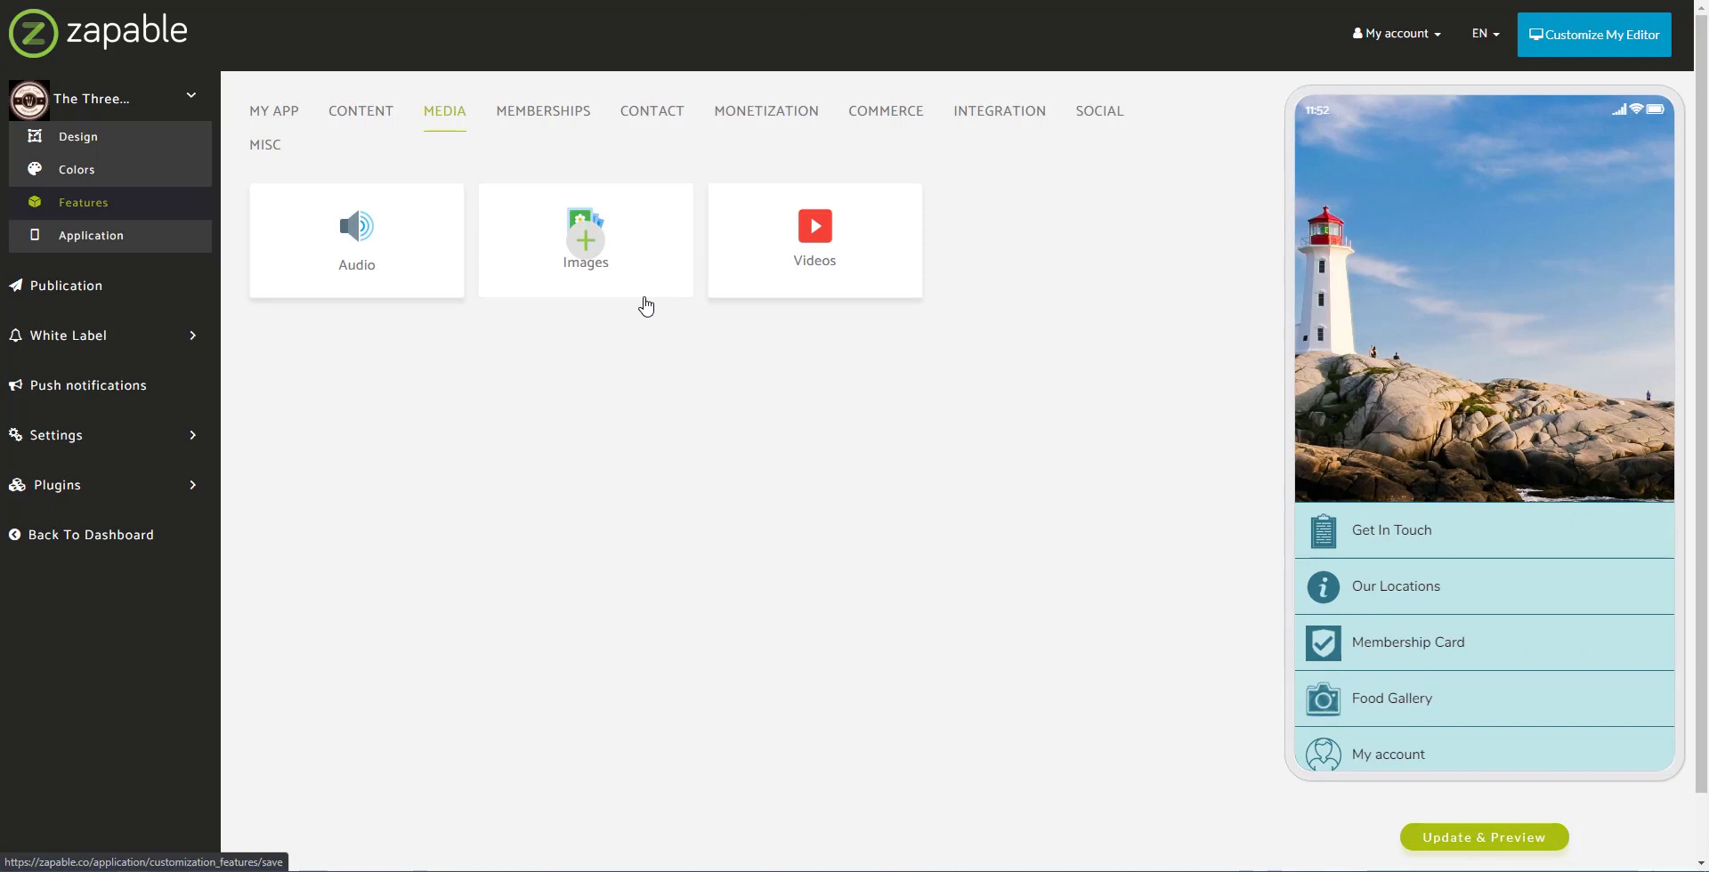
left_click(780, 122)
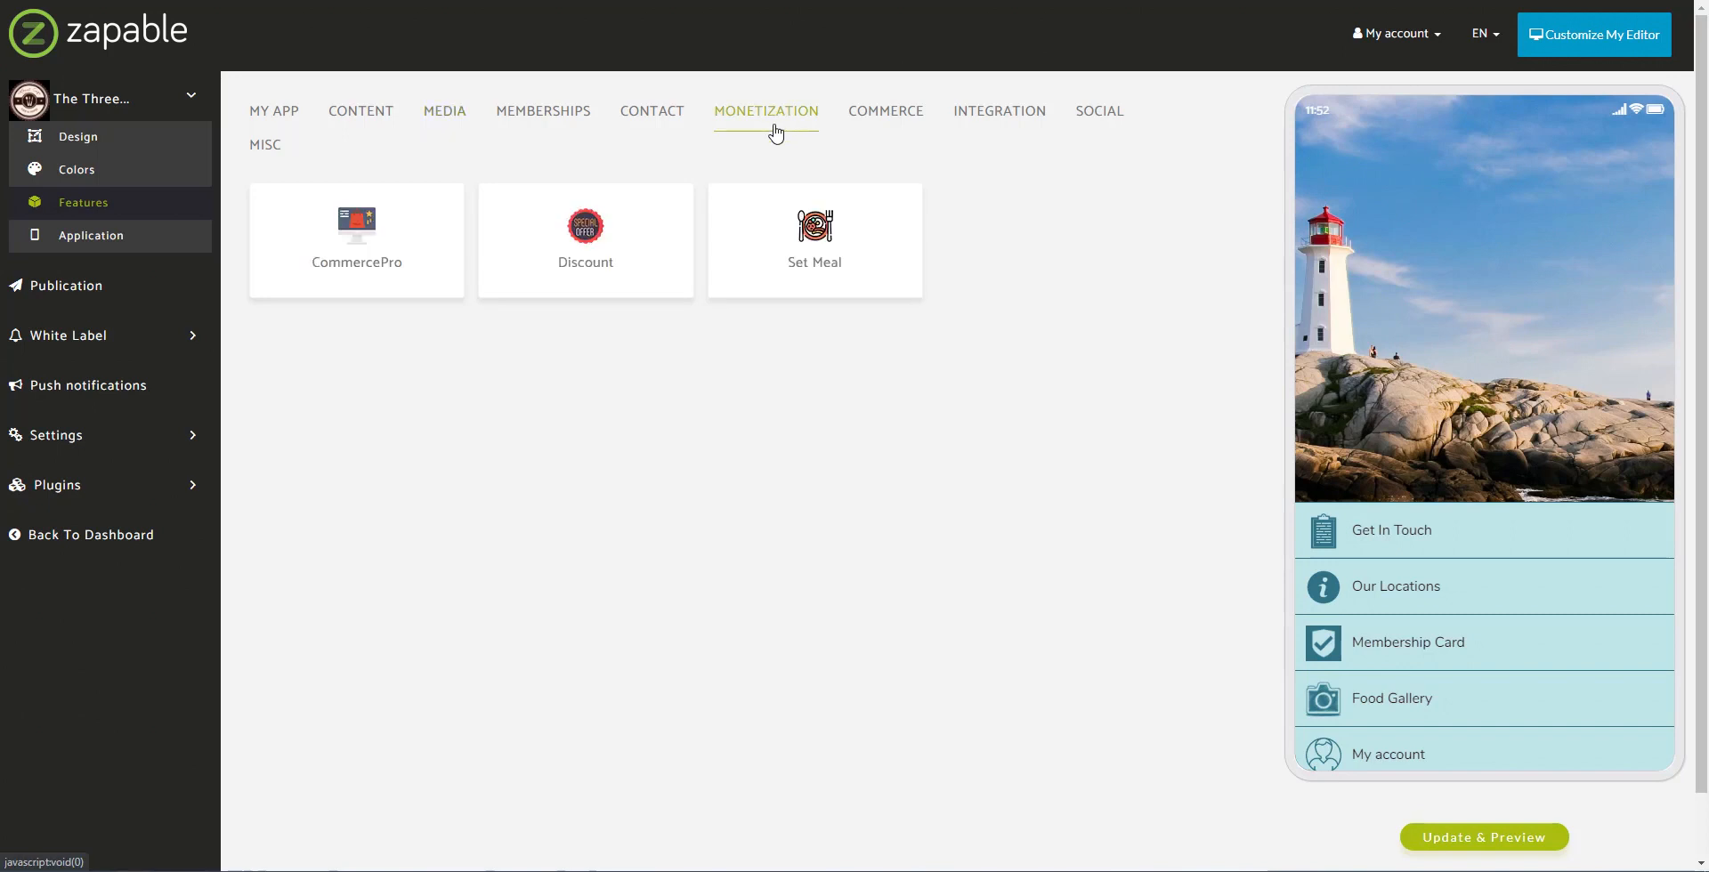
left_click(815, 240)
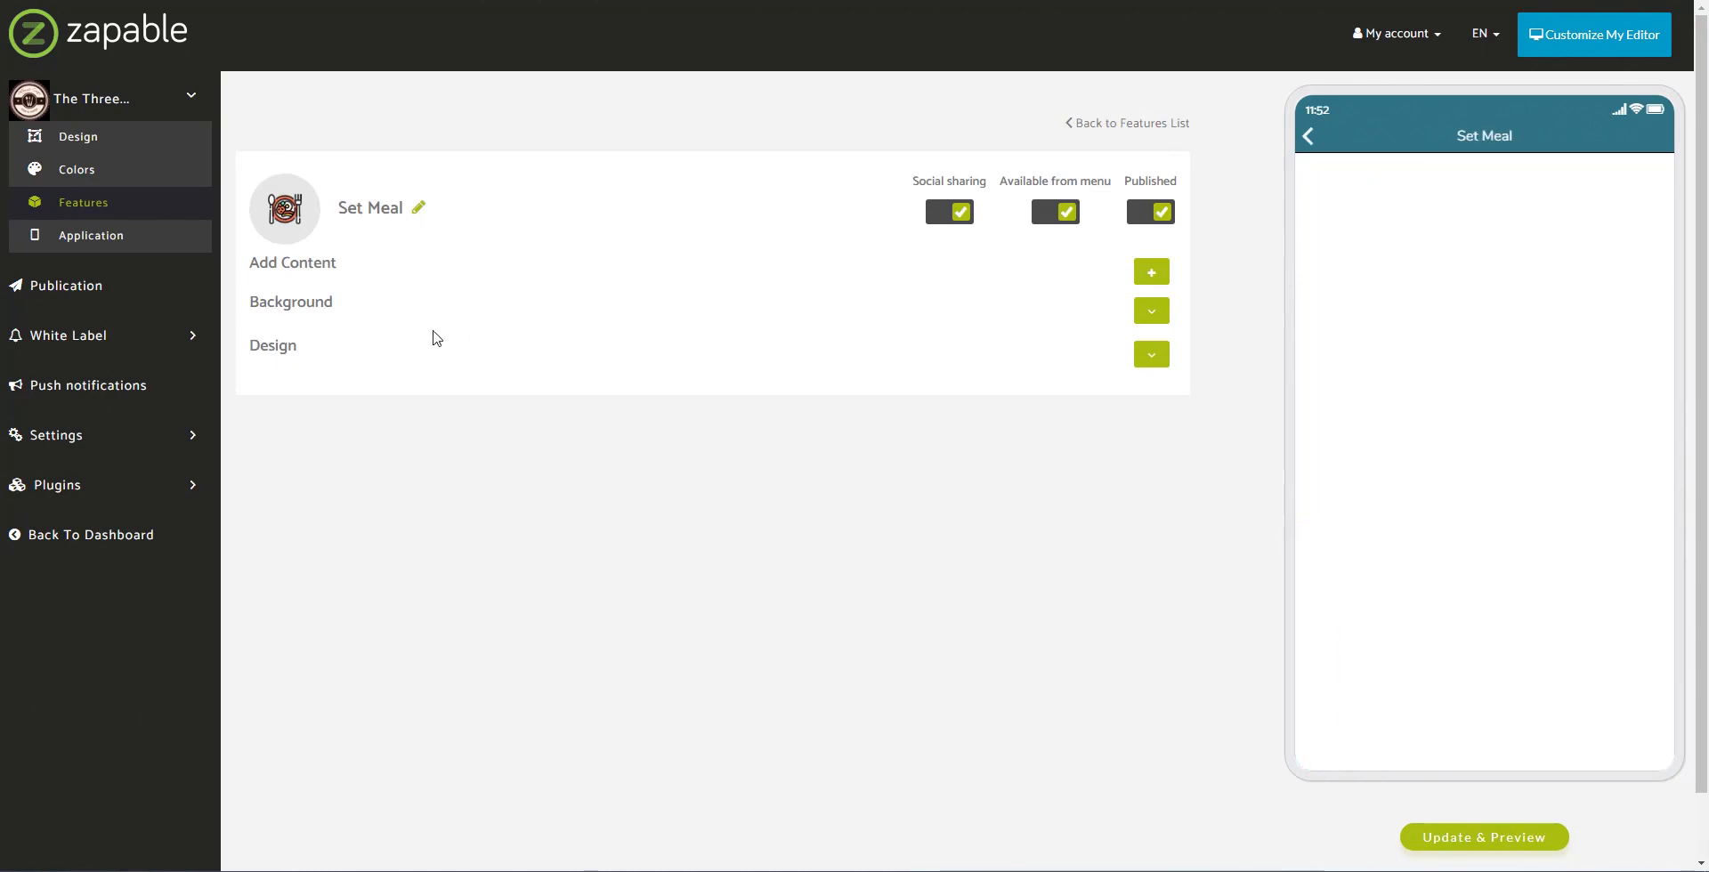
Step: Add a Set Meal item titled Carrot Cake, priced 3.95, described 'delicious carrot cake!'
left_click(1152, 274)
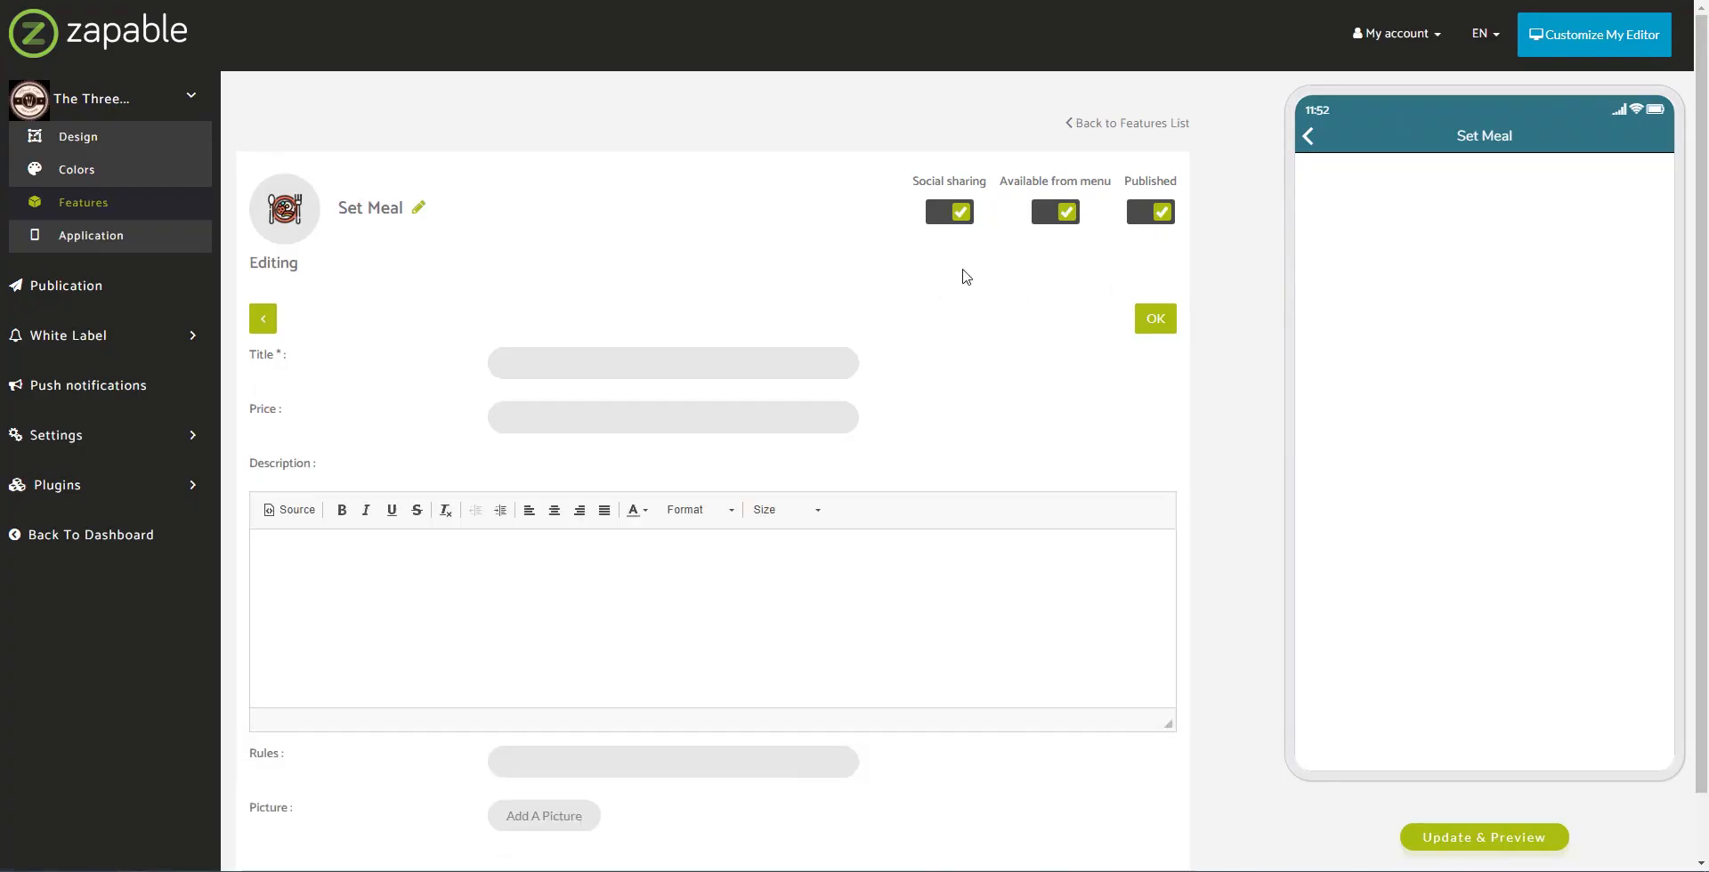
scroll(744, 297, "down", 1)
left_click(726, 298)
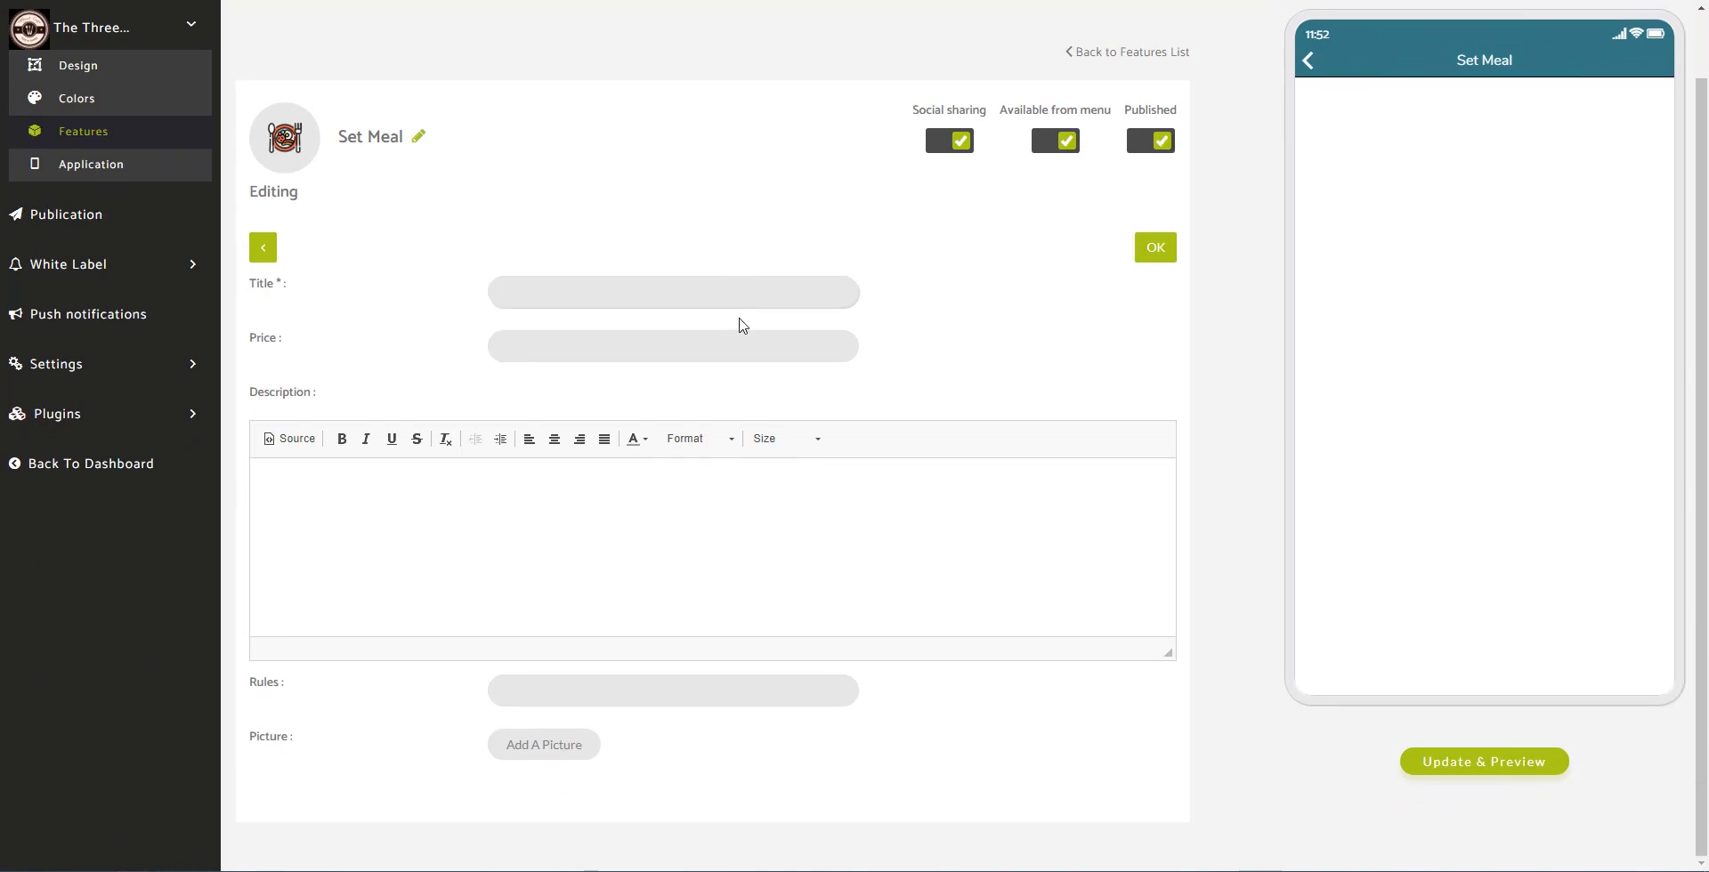
type("Type Of")
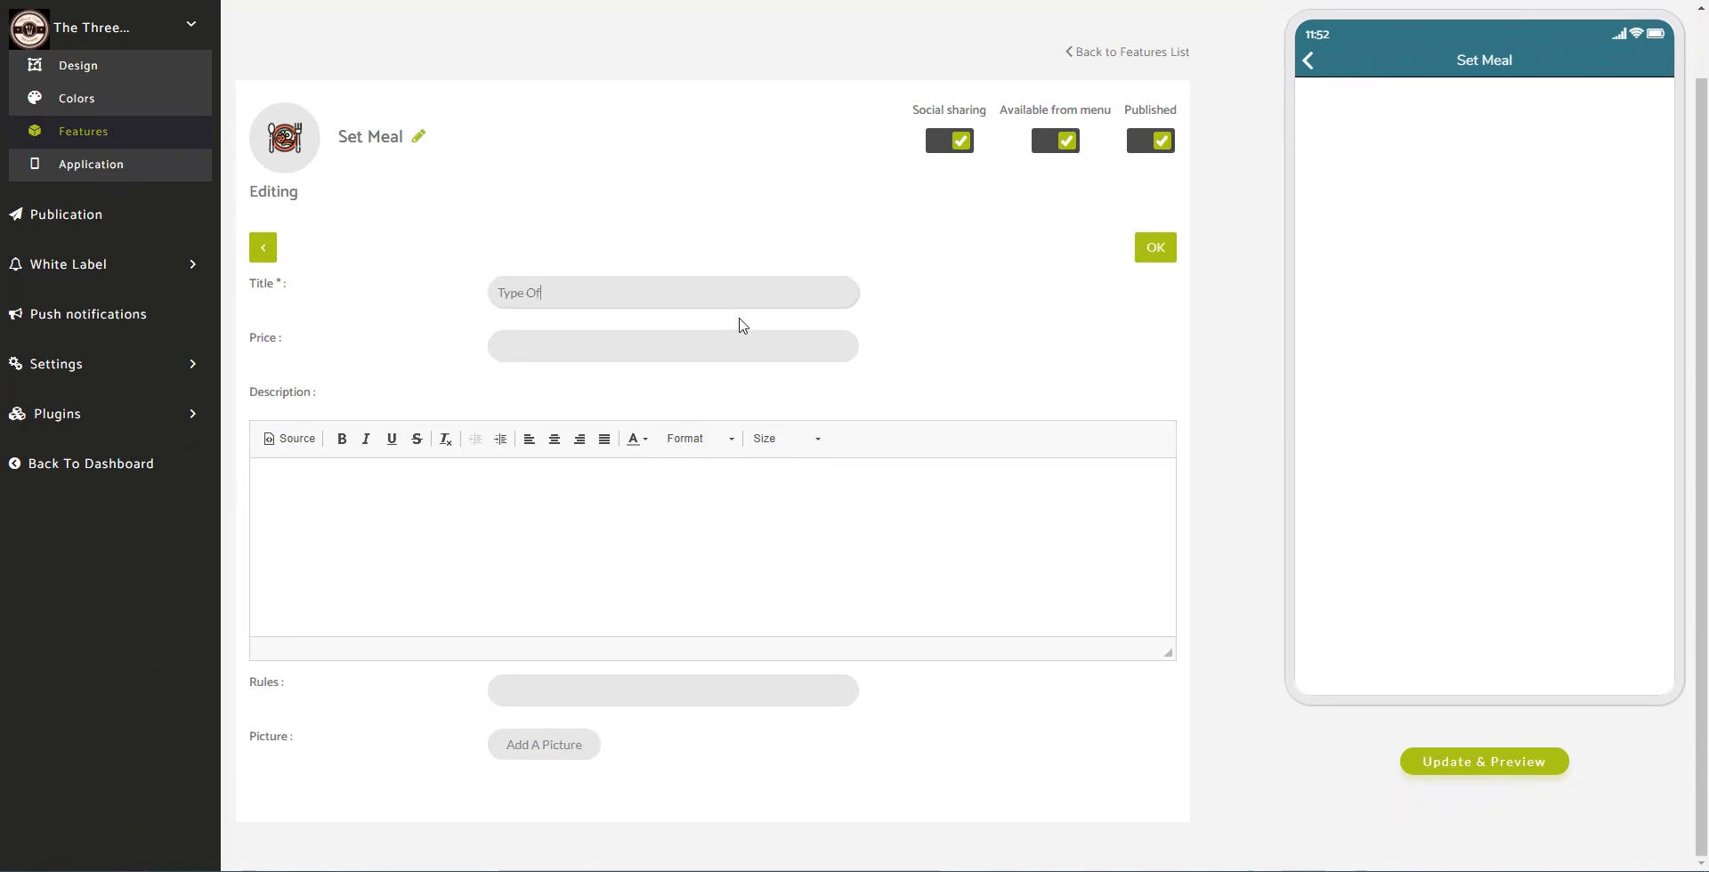
type(" Cake")
key("ctrl+a")
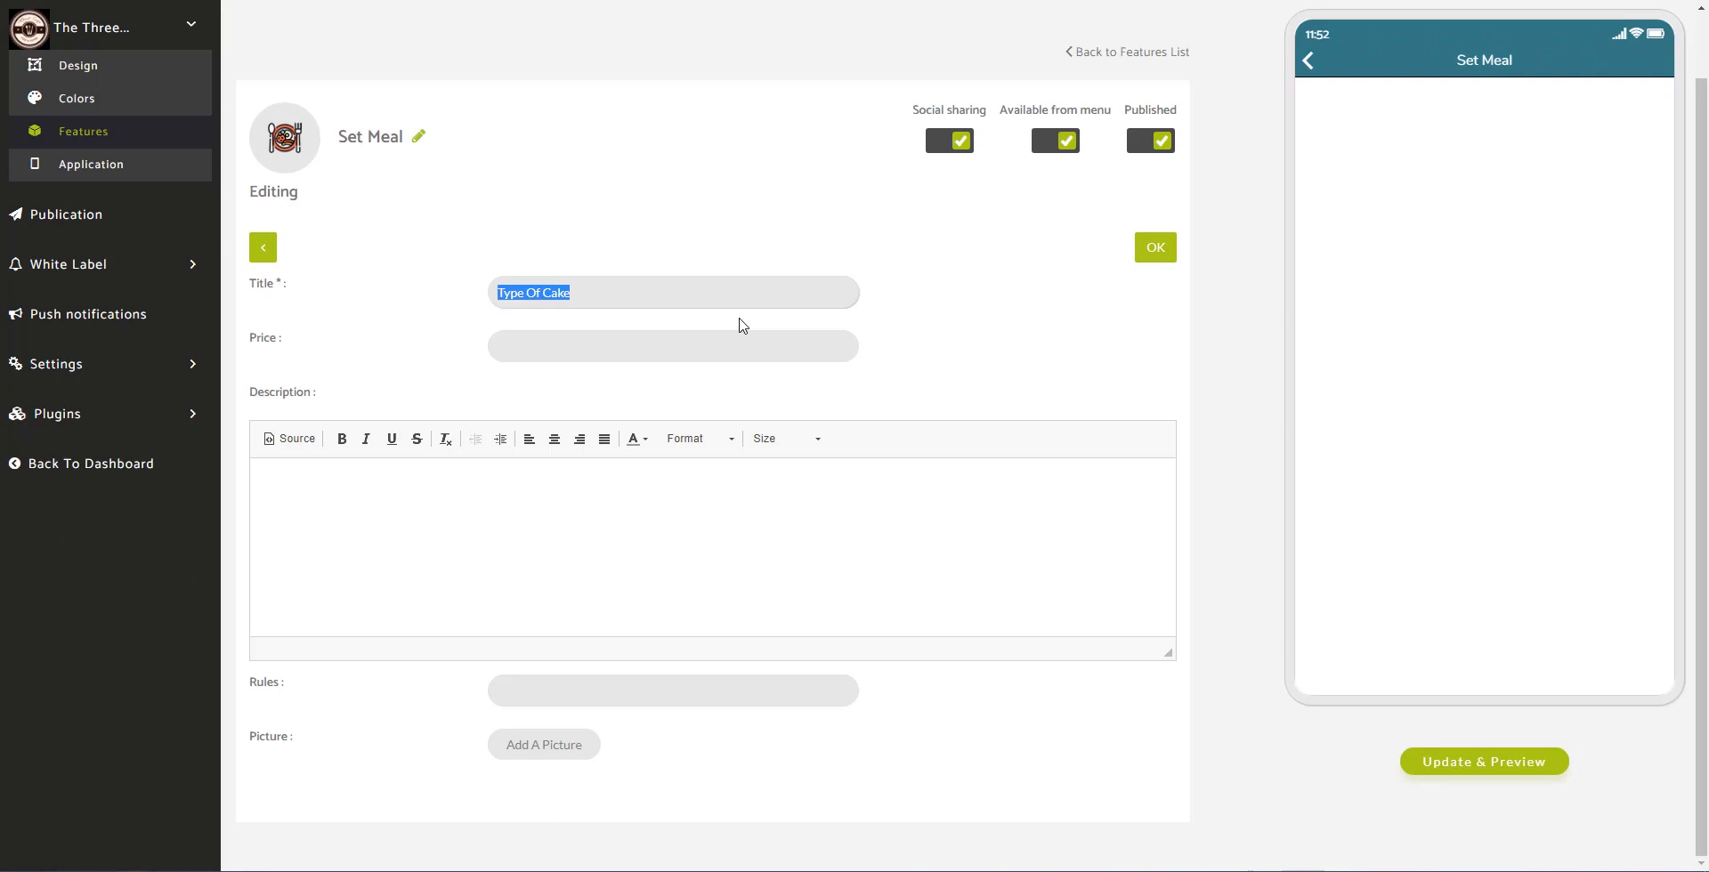
type("Carrot Cake")
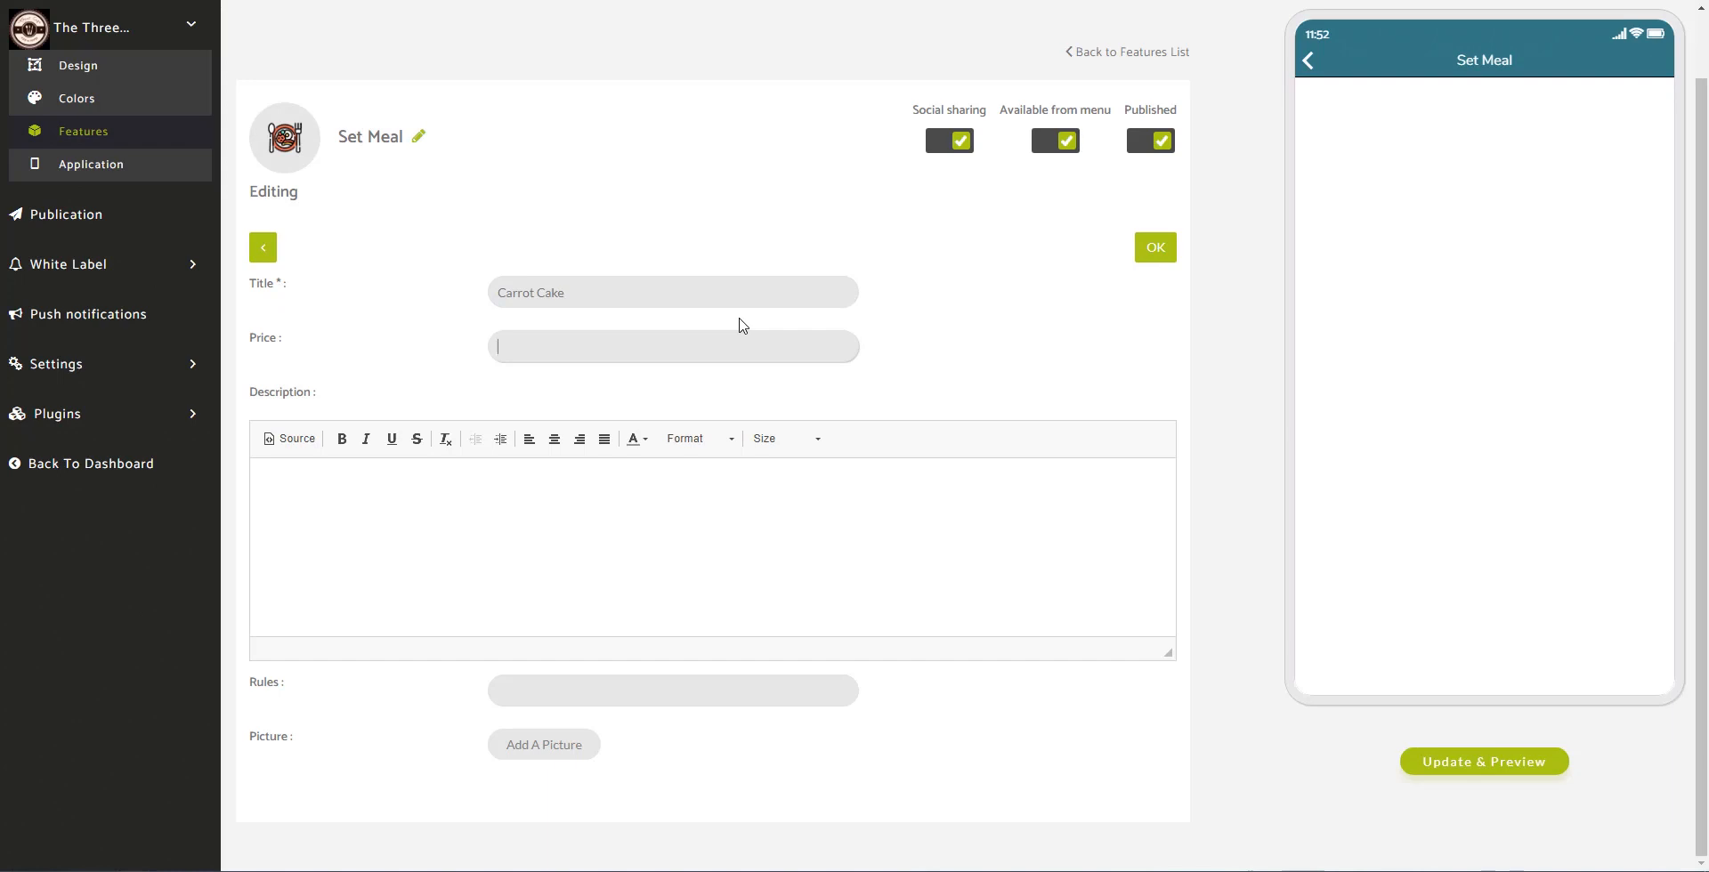
left_click(576, 522)
type("delicious carrot cake!")
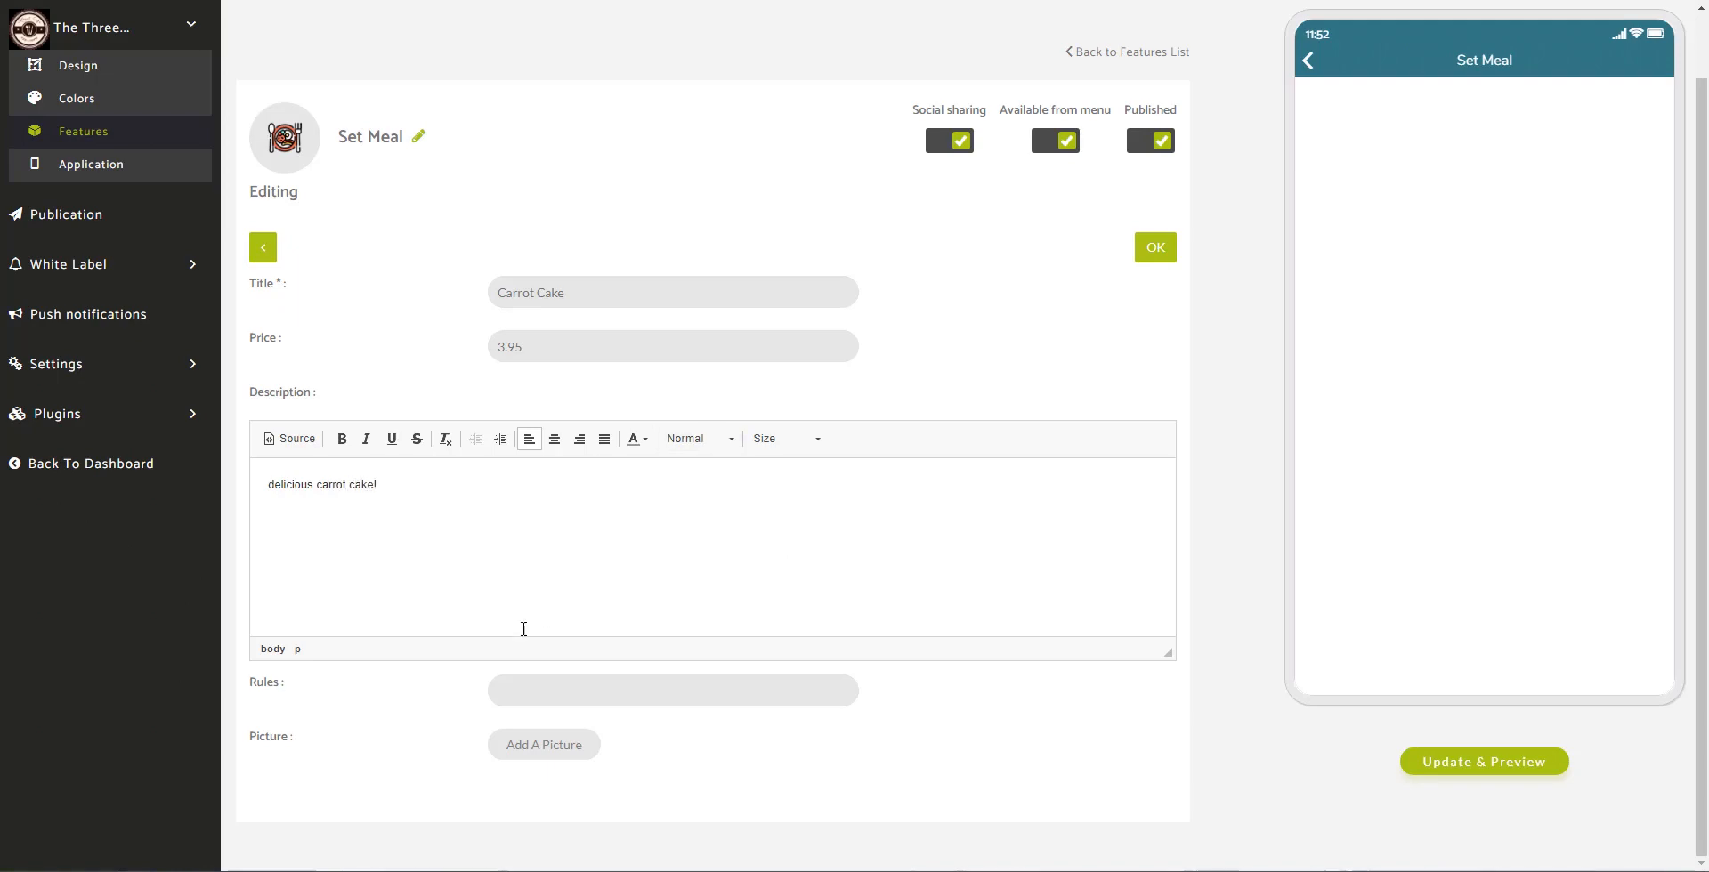
Step: Attach a cropped cake photo to the Carrot Cake item and save it
left_click(516, 751)
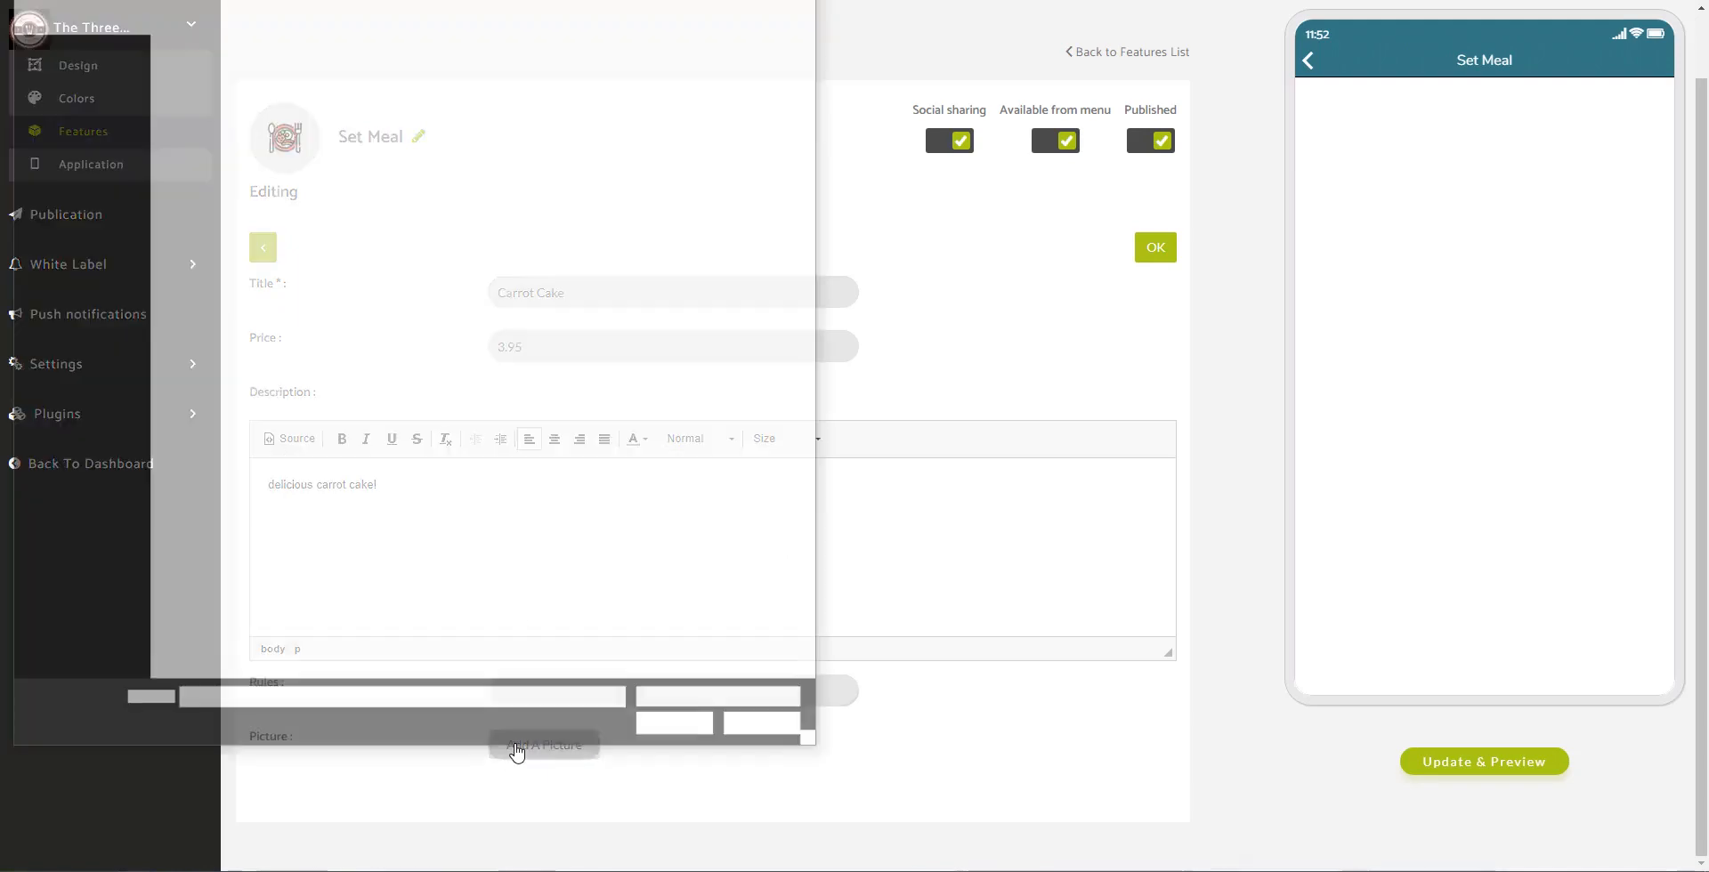
left_click(498, 125)
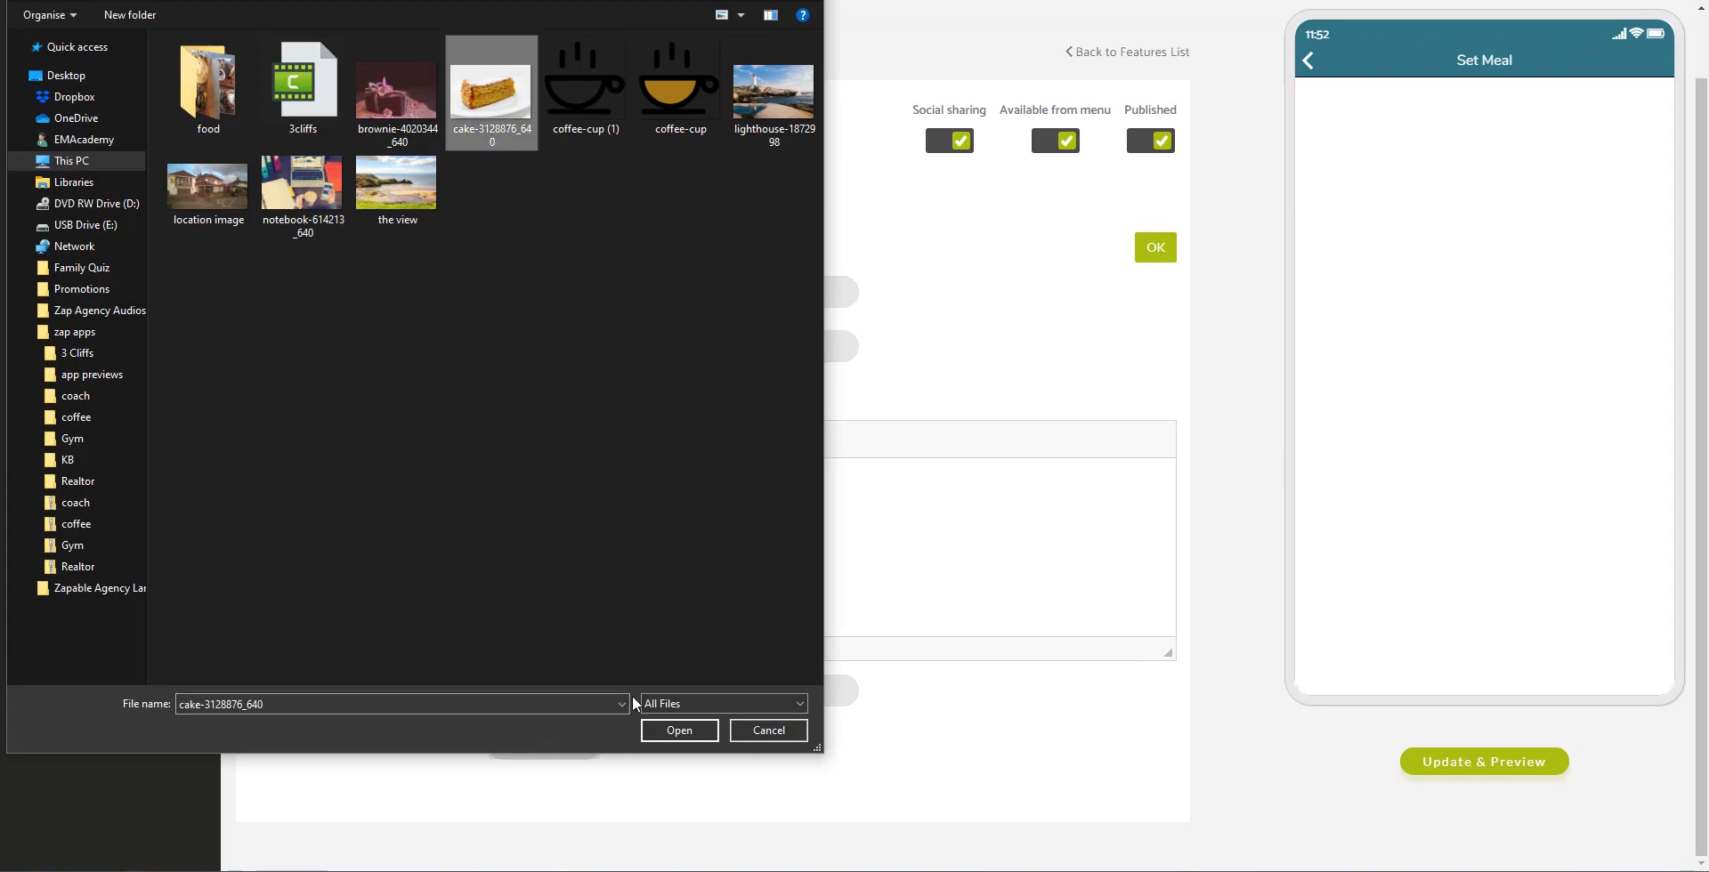
left_click(669, 730)
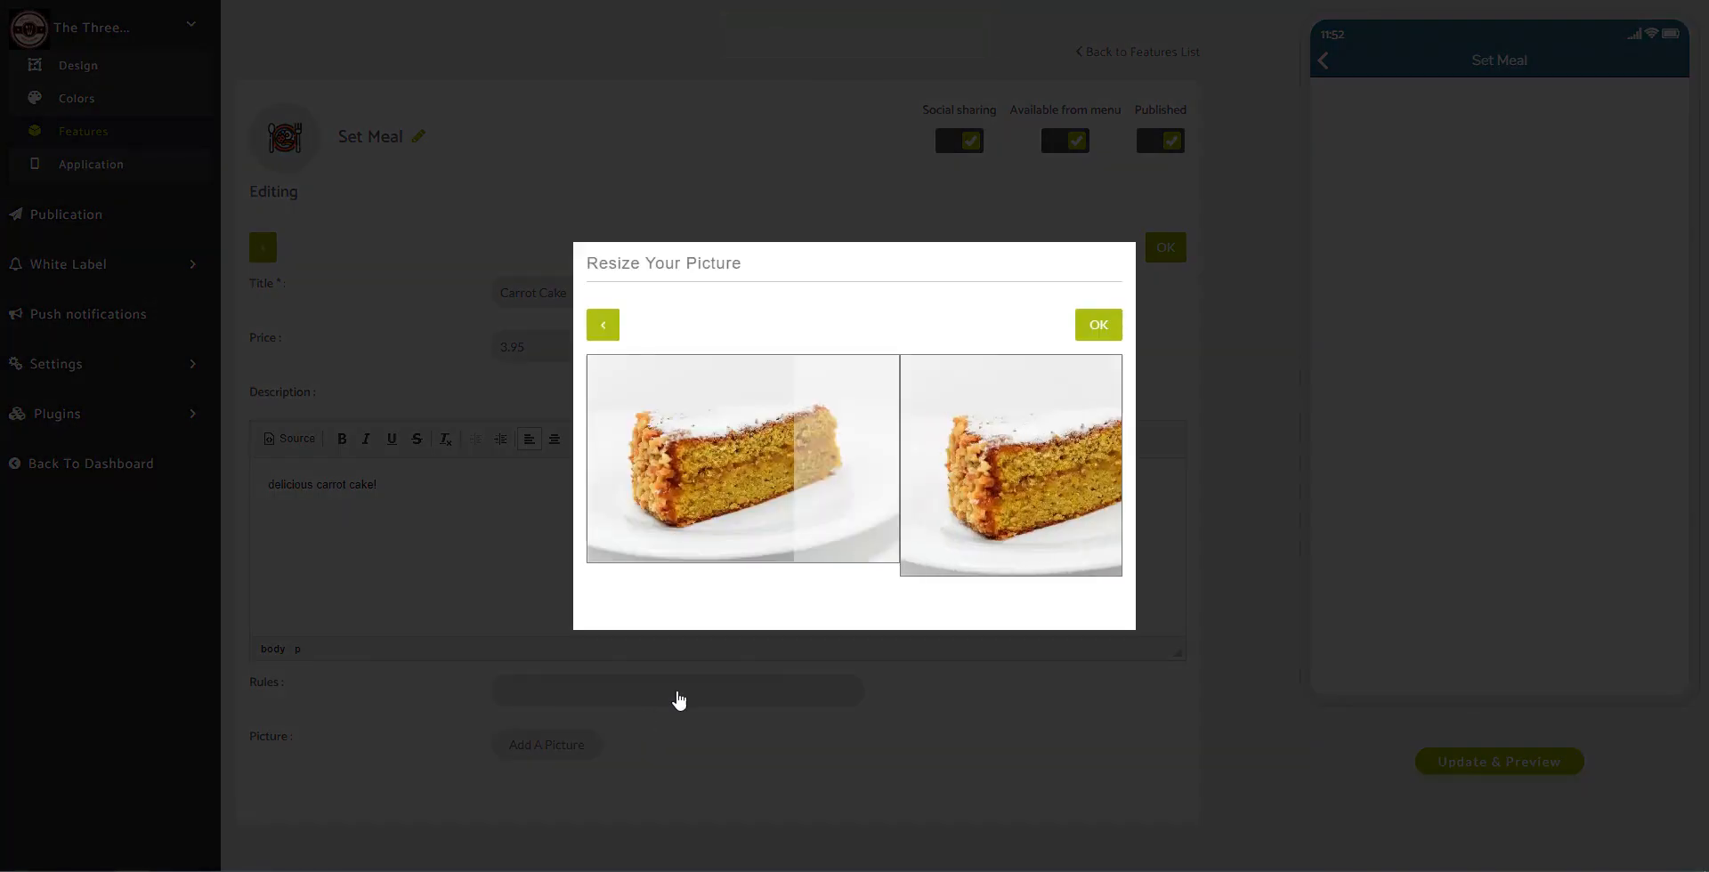
left_click_drag(753, 521, 797, 525)
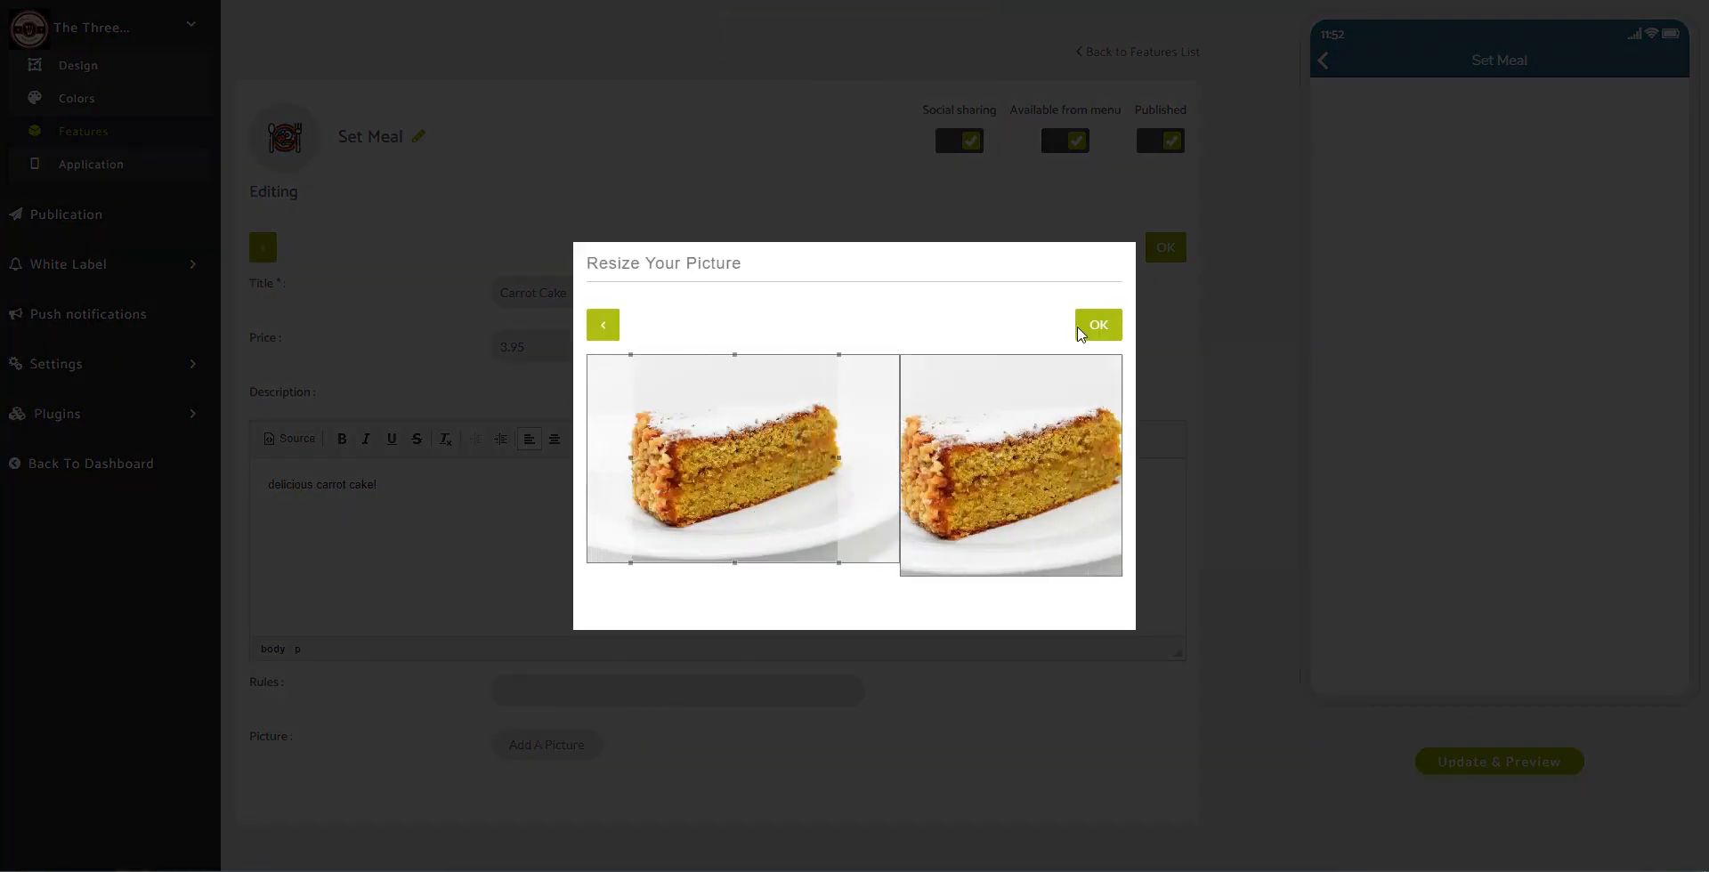
left_click(1090, 326)
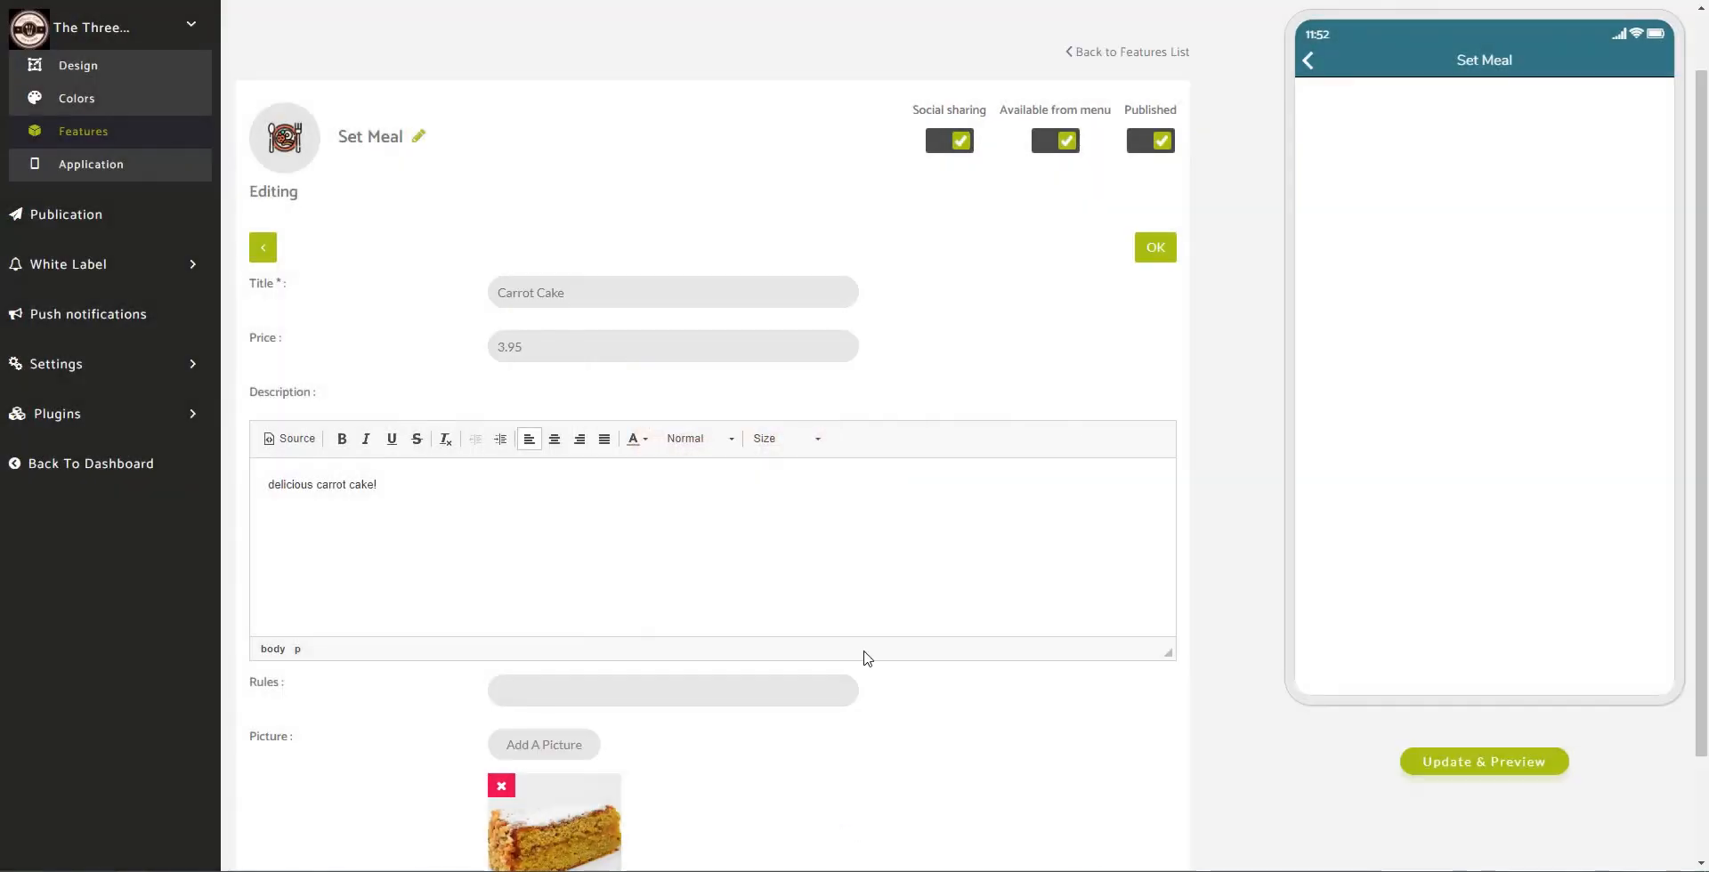
left_click(1156, 255)
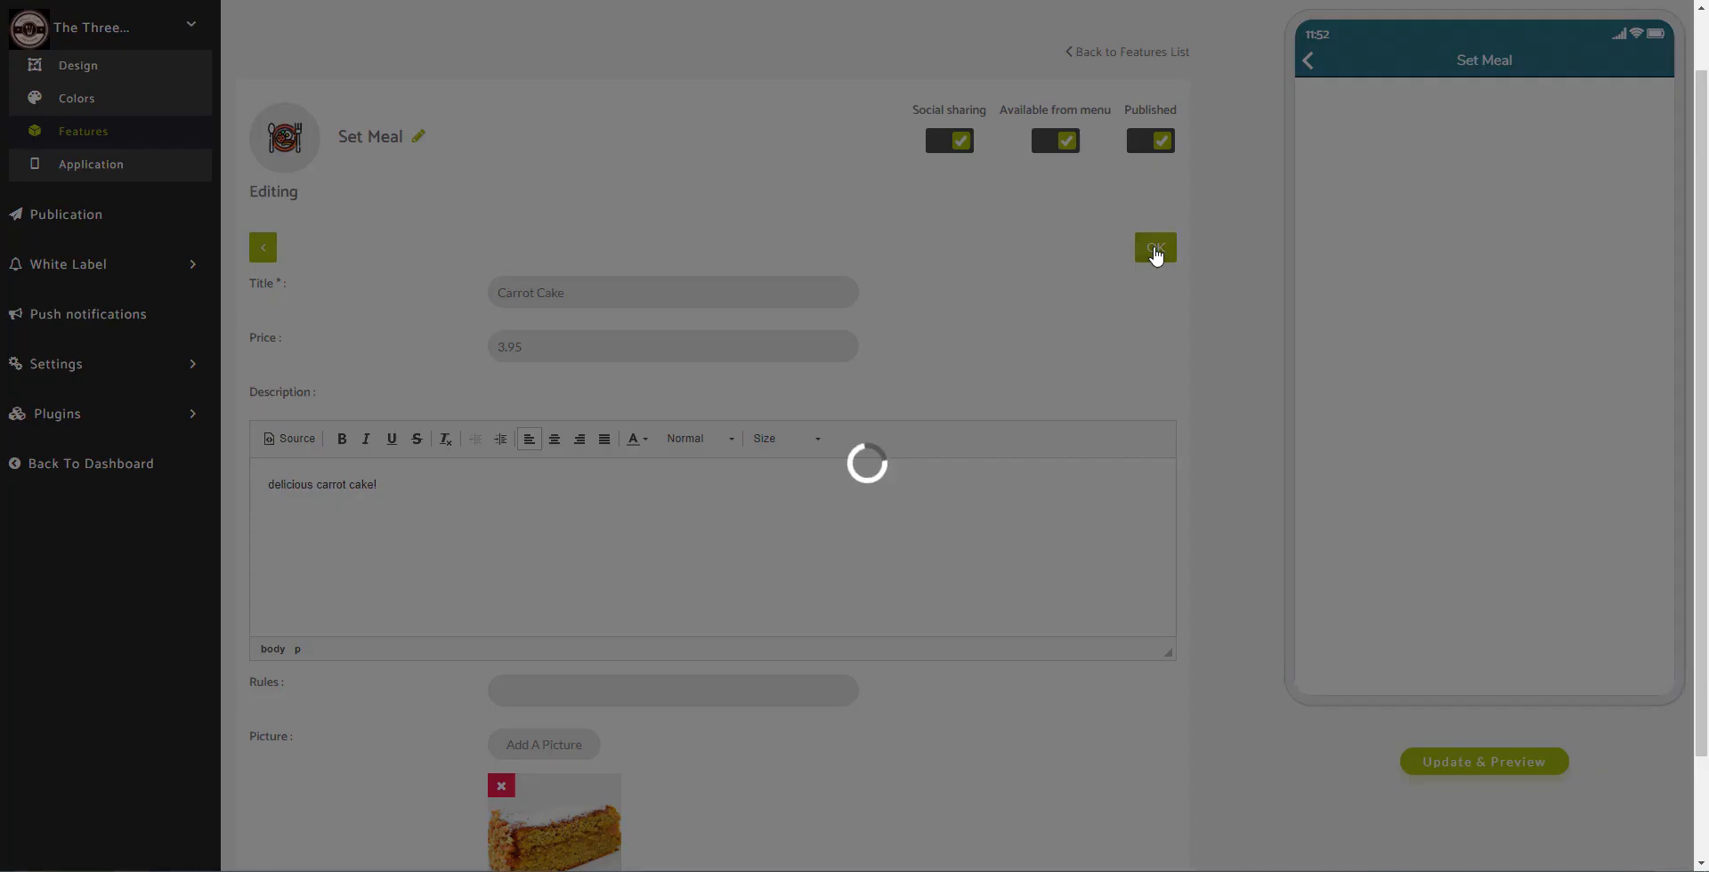
Step: Apply Layout 2 to the Set Meal and preview the Carrot Cake card's details
scroll(893, 312, "down", 2)
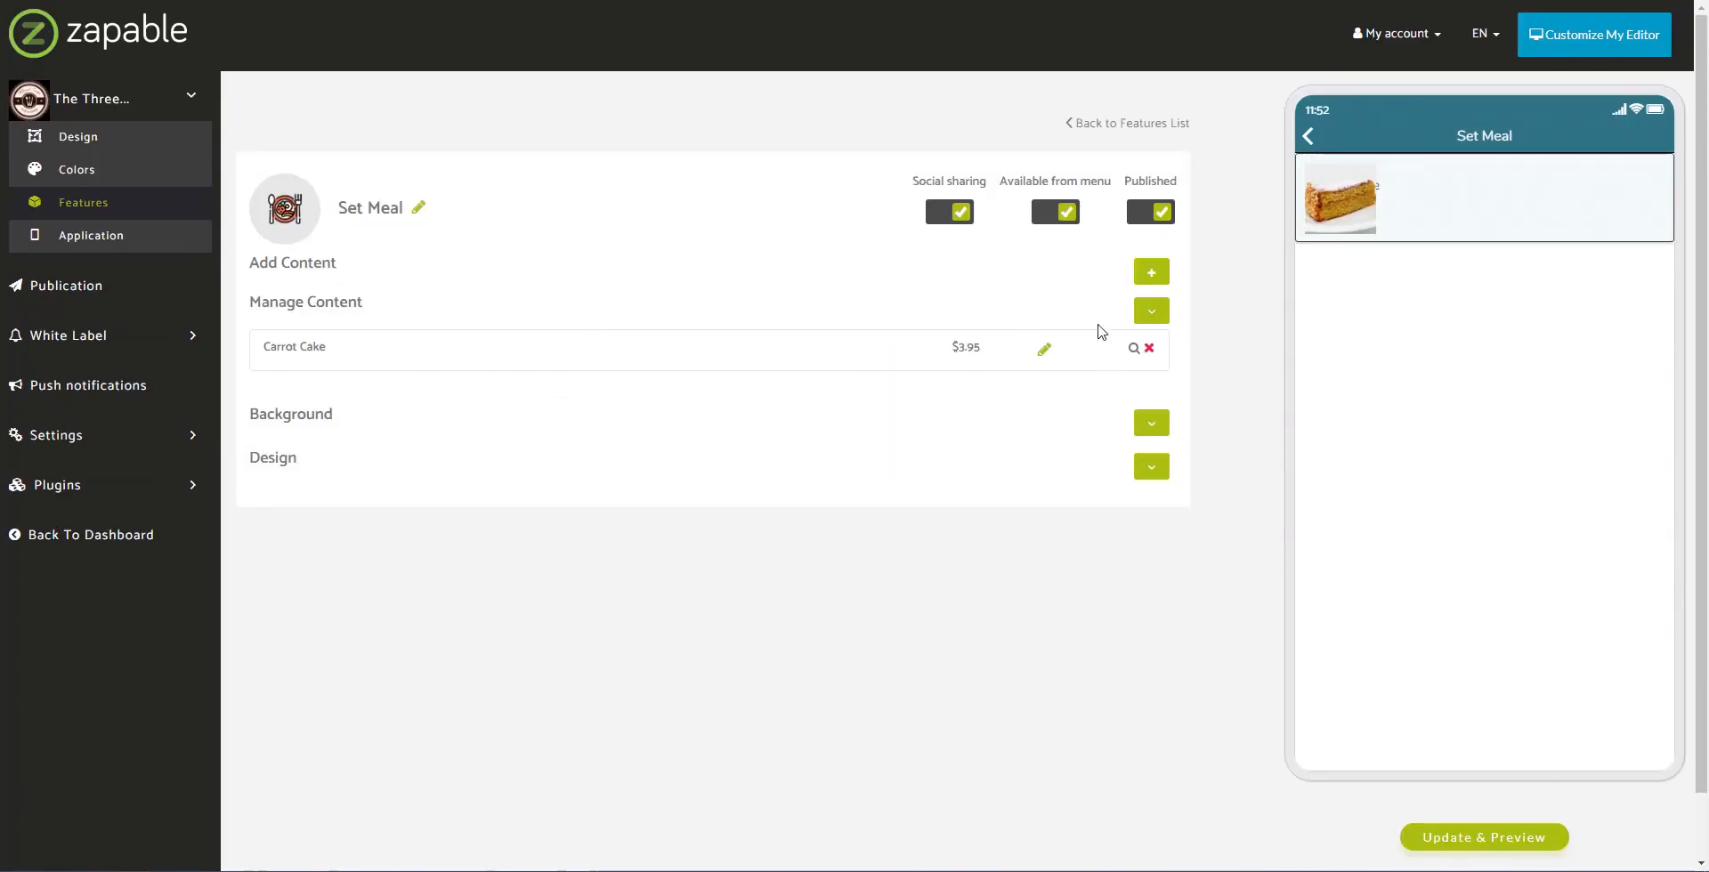
left_click(1150, 423)
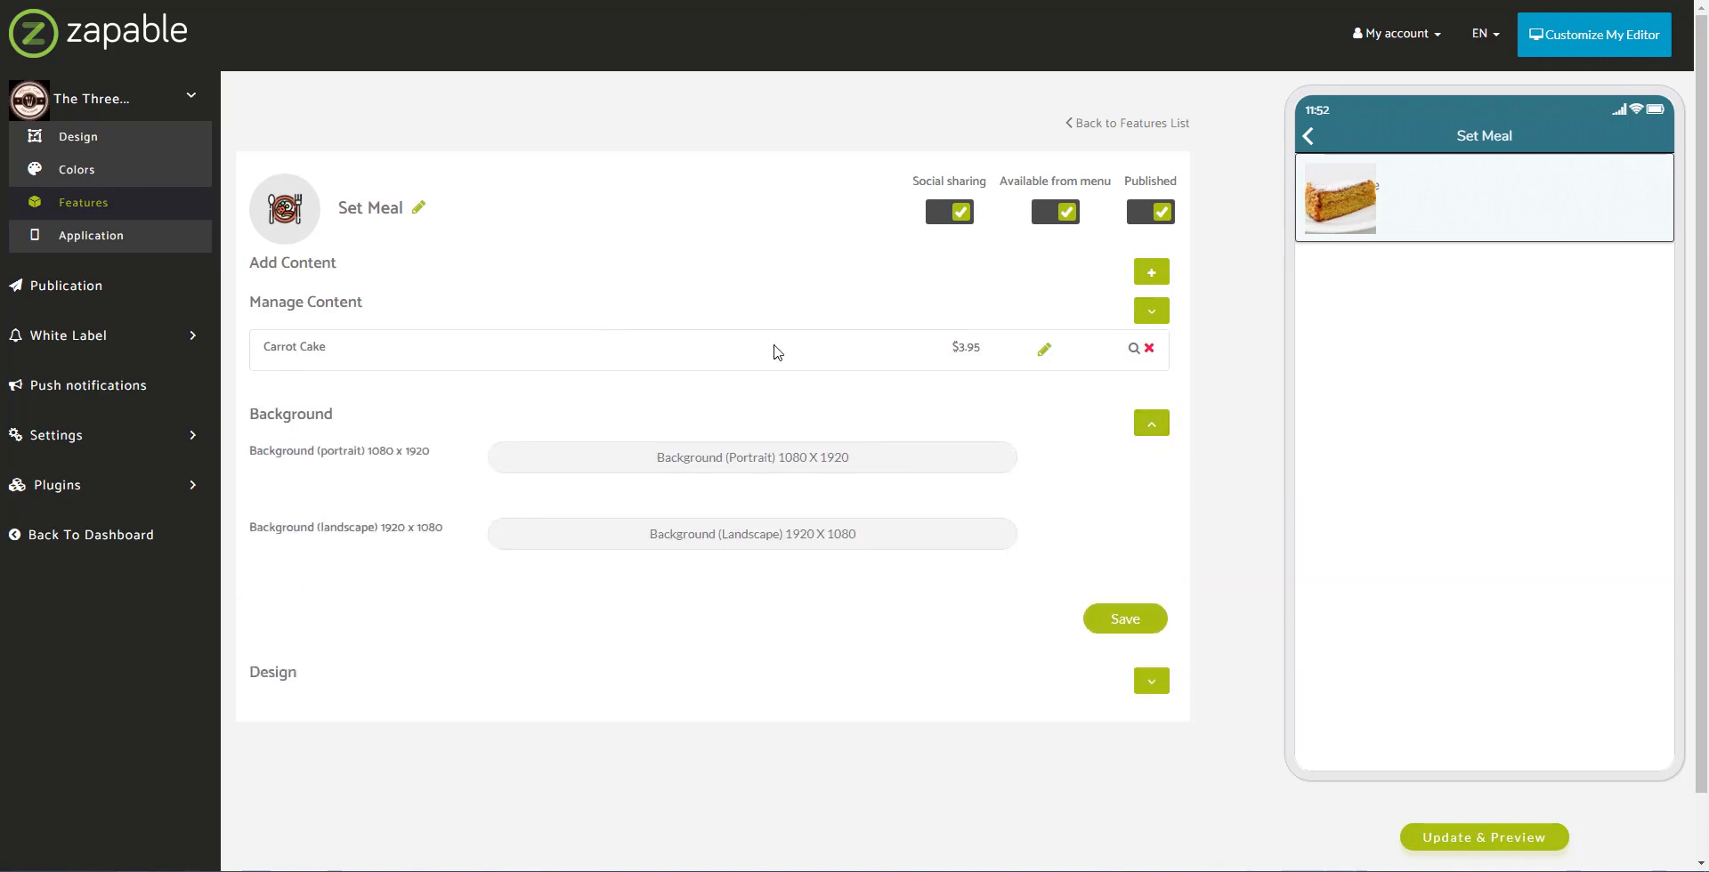
left_click(1151, 681)
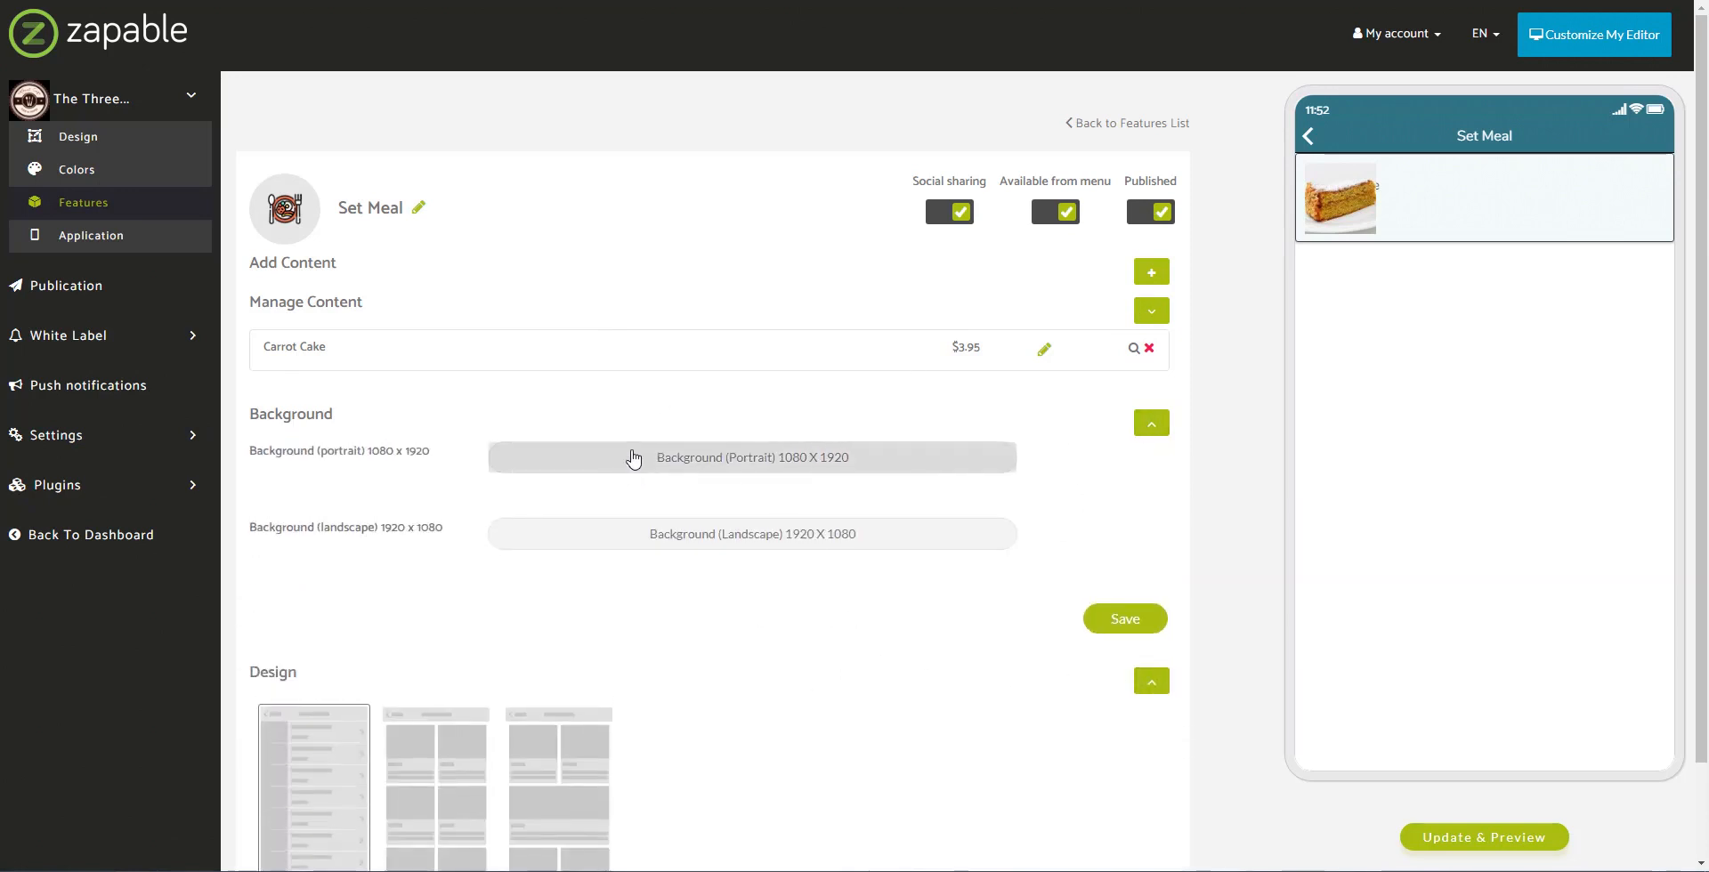
scroll(495, 629, "down", 1)
left_click(436, 672)
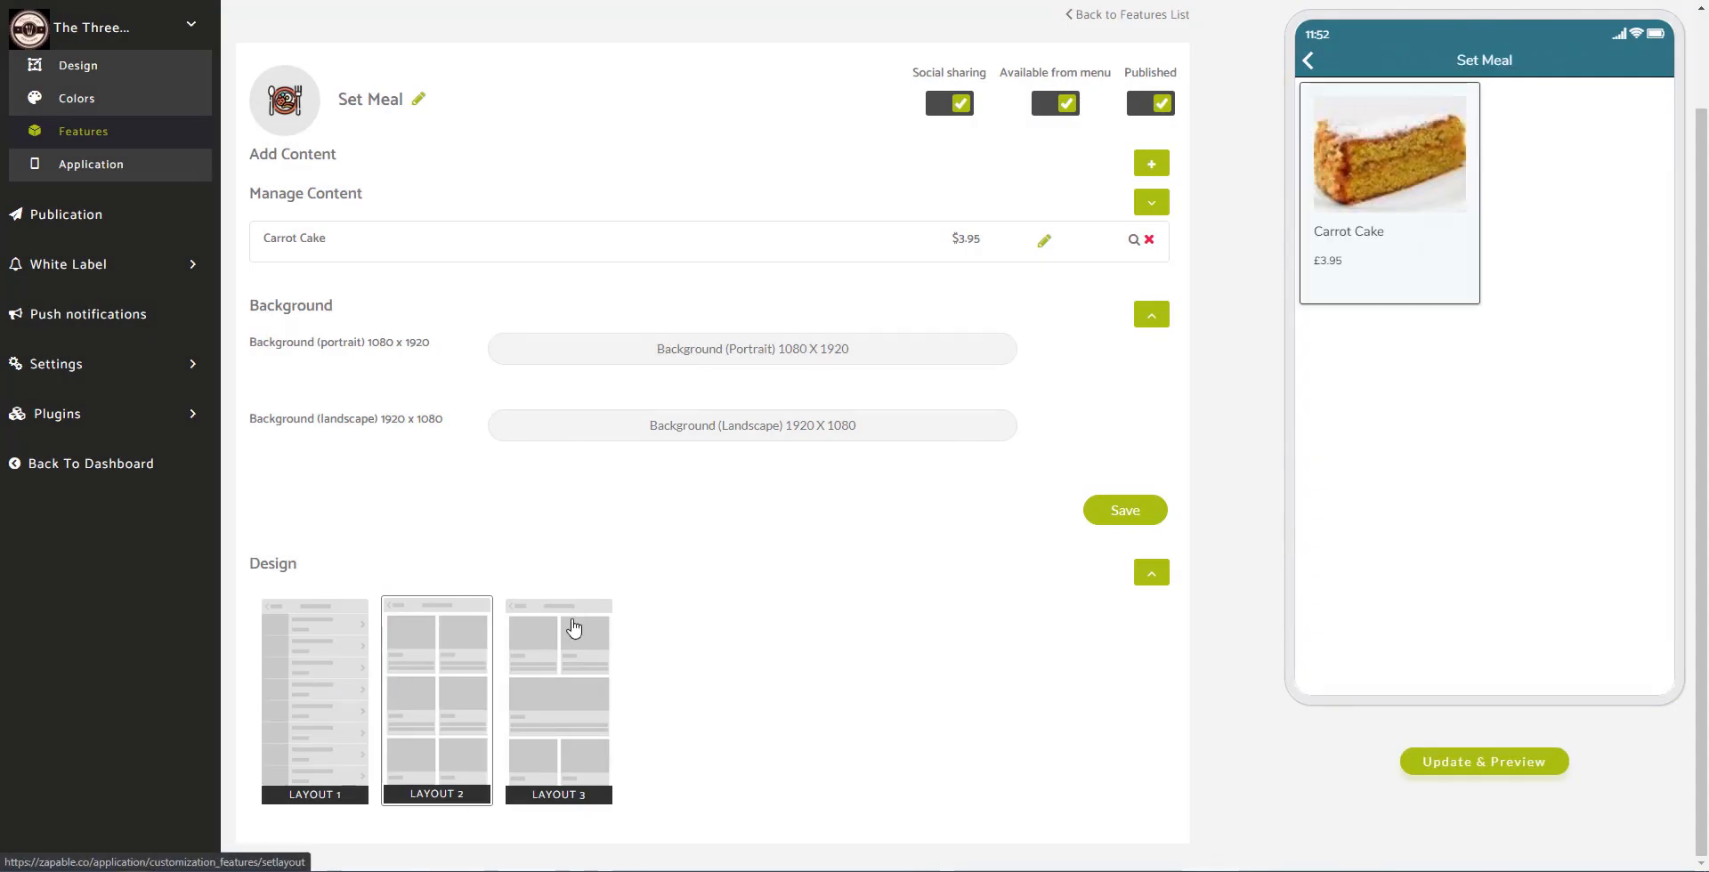
left_click(1377, 244)
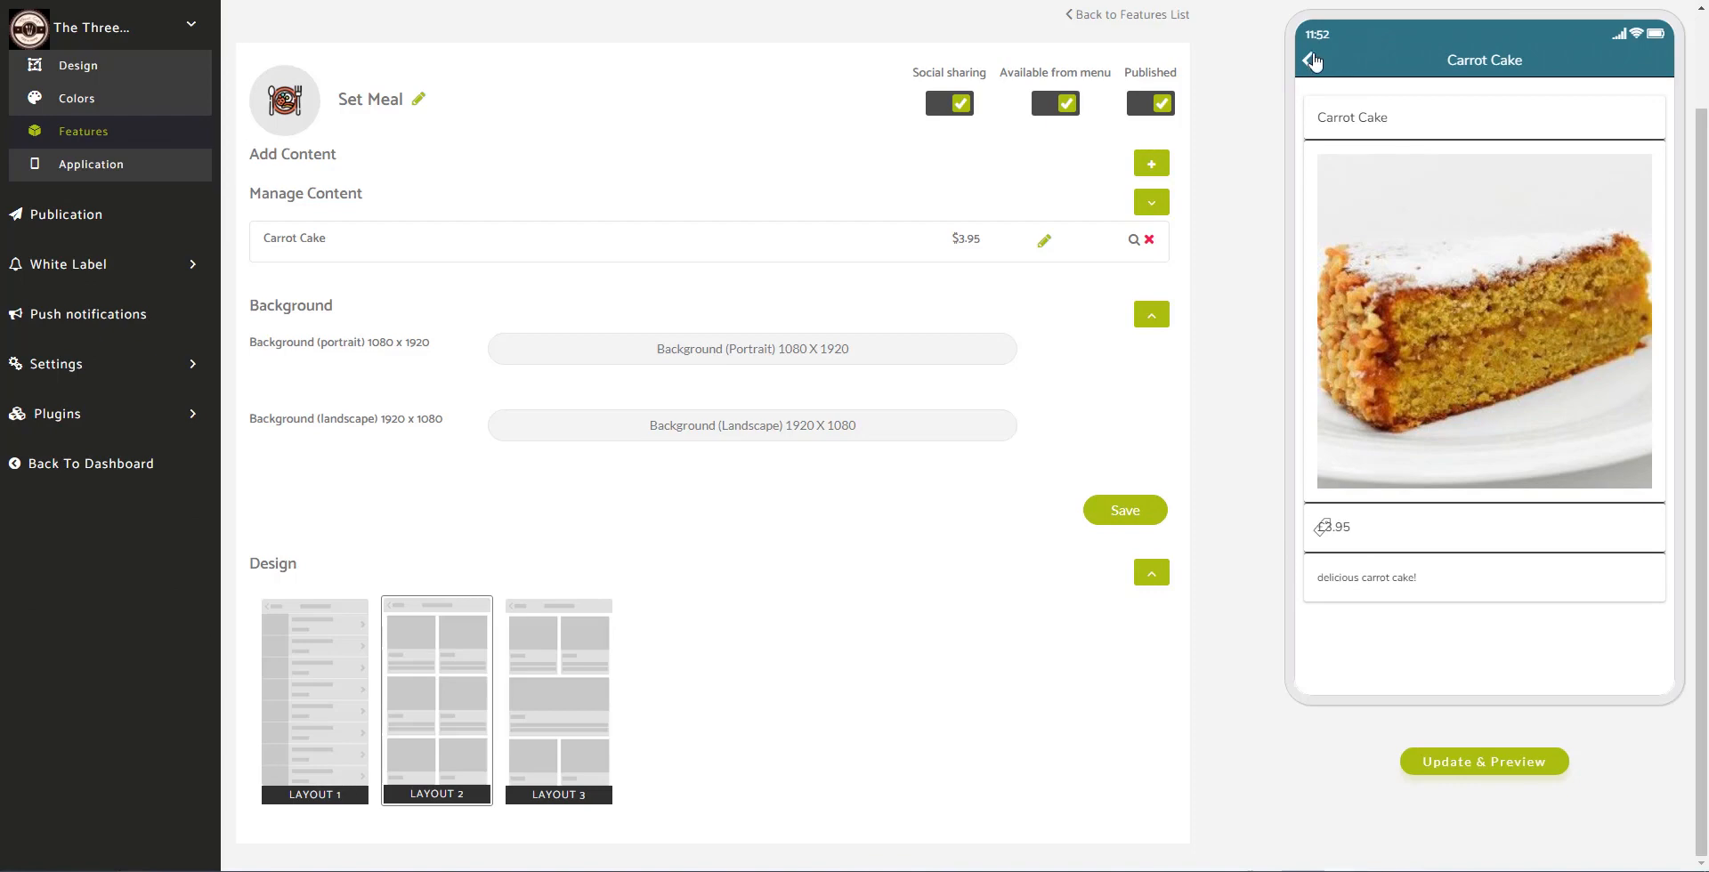
Step: Preview the Food Gallery in the phone view, viewing one photo full-screen, then return to Features
left_click(1313, 61)
left_click(1312, 63)
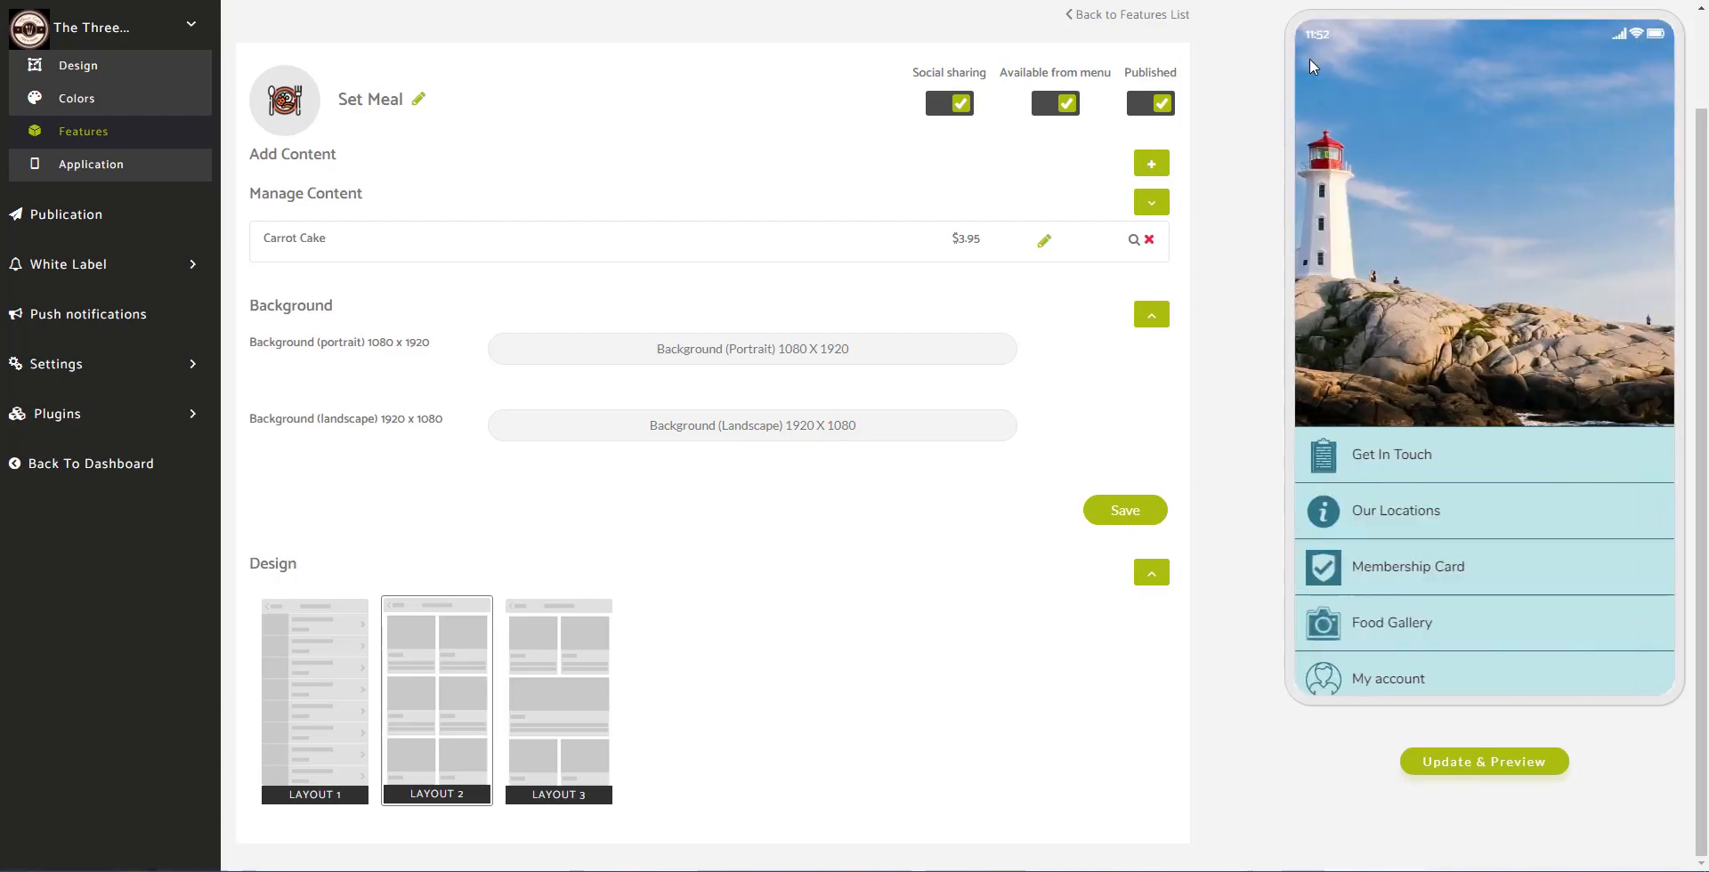
left_click(1394, 626)
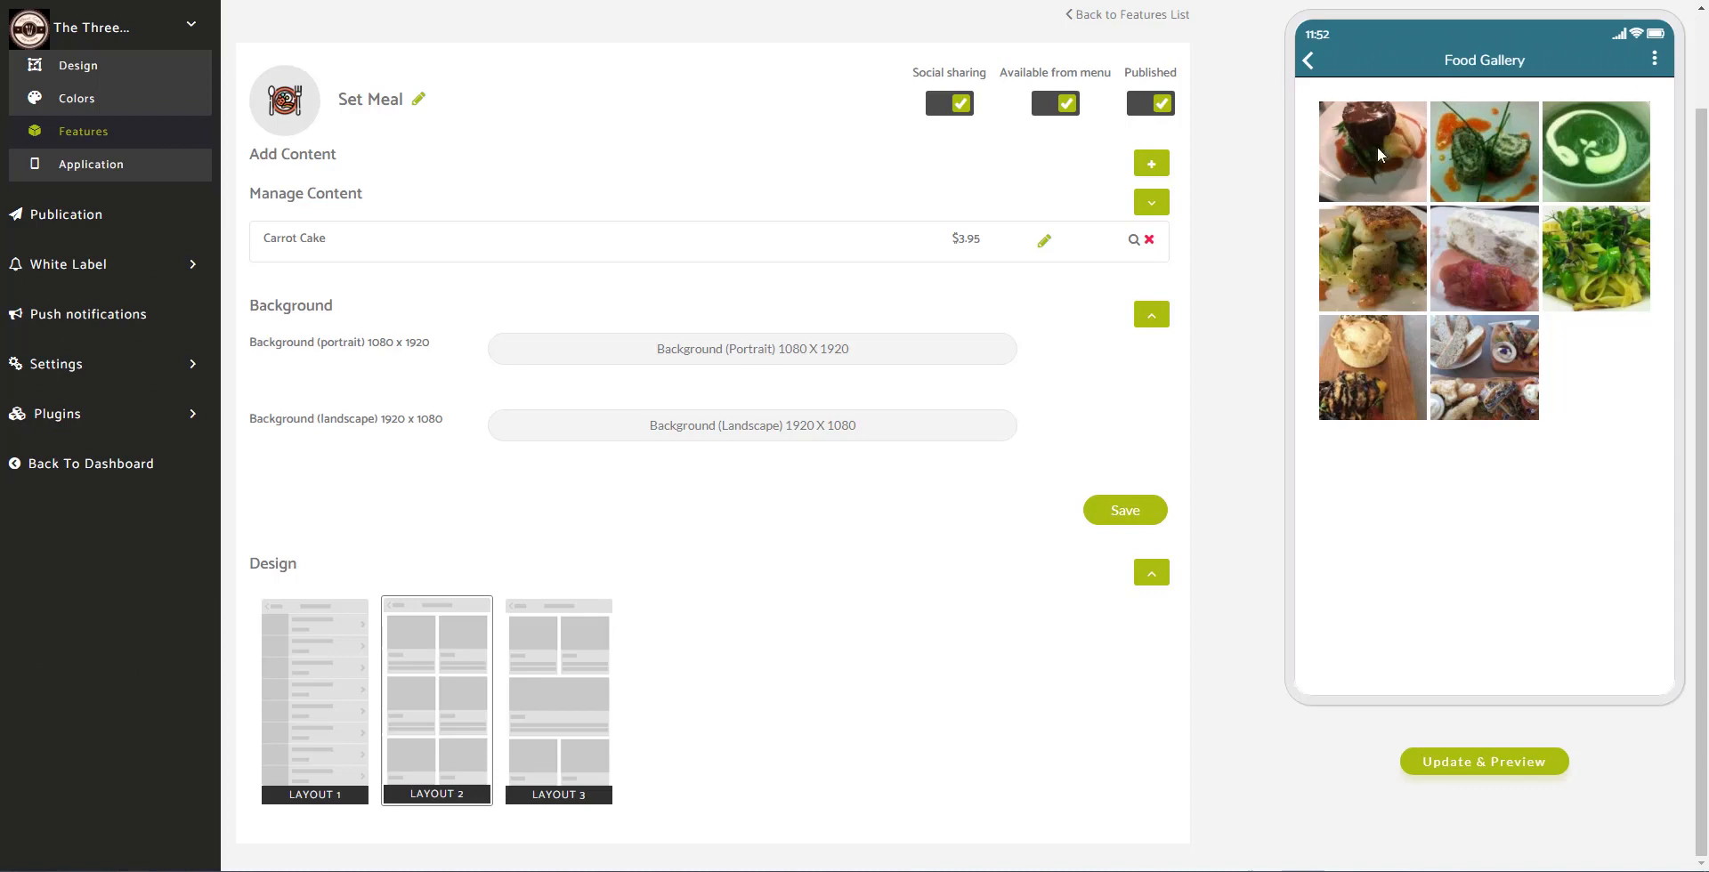
left_click(1382, 172)
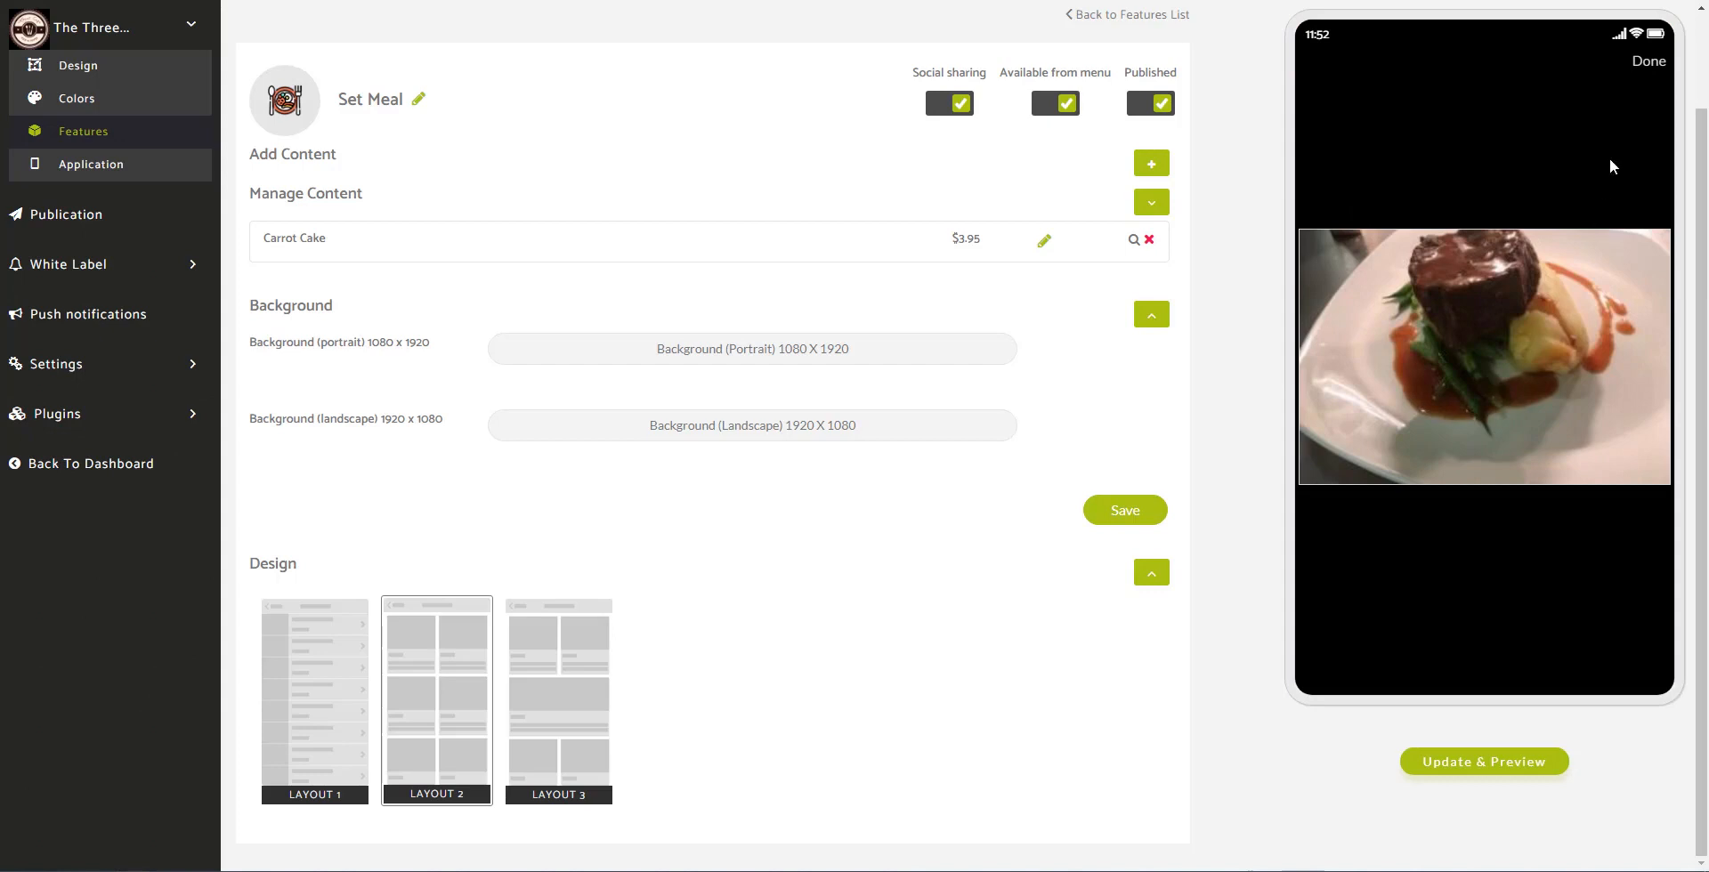
left_click(1651, 62)
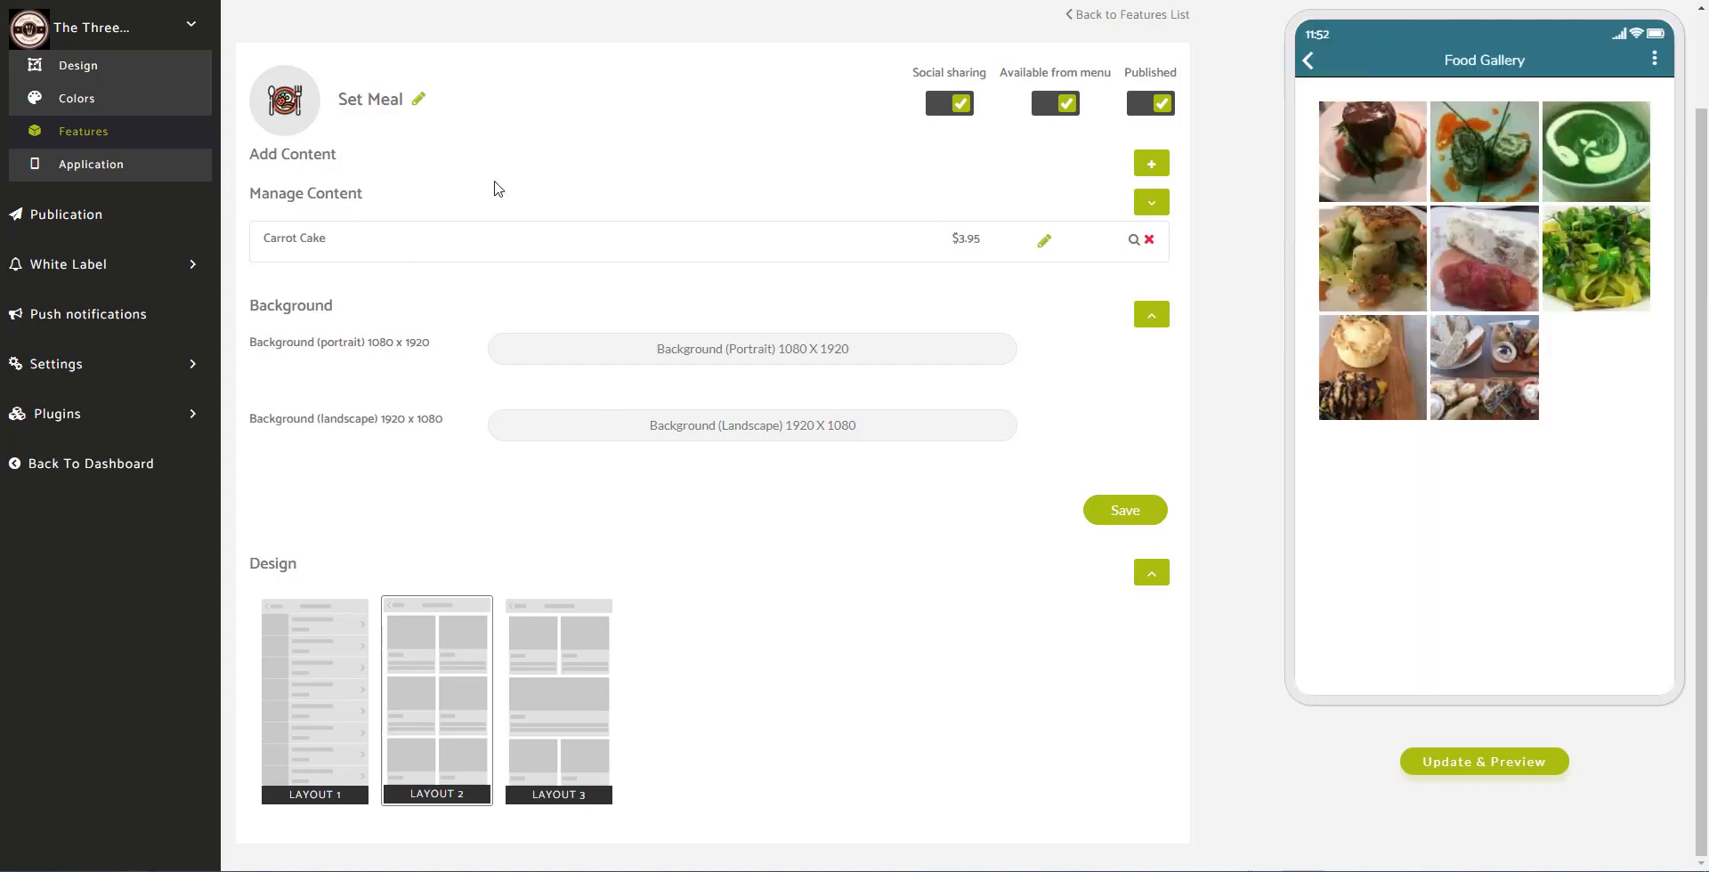
left_click(118, 132)
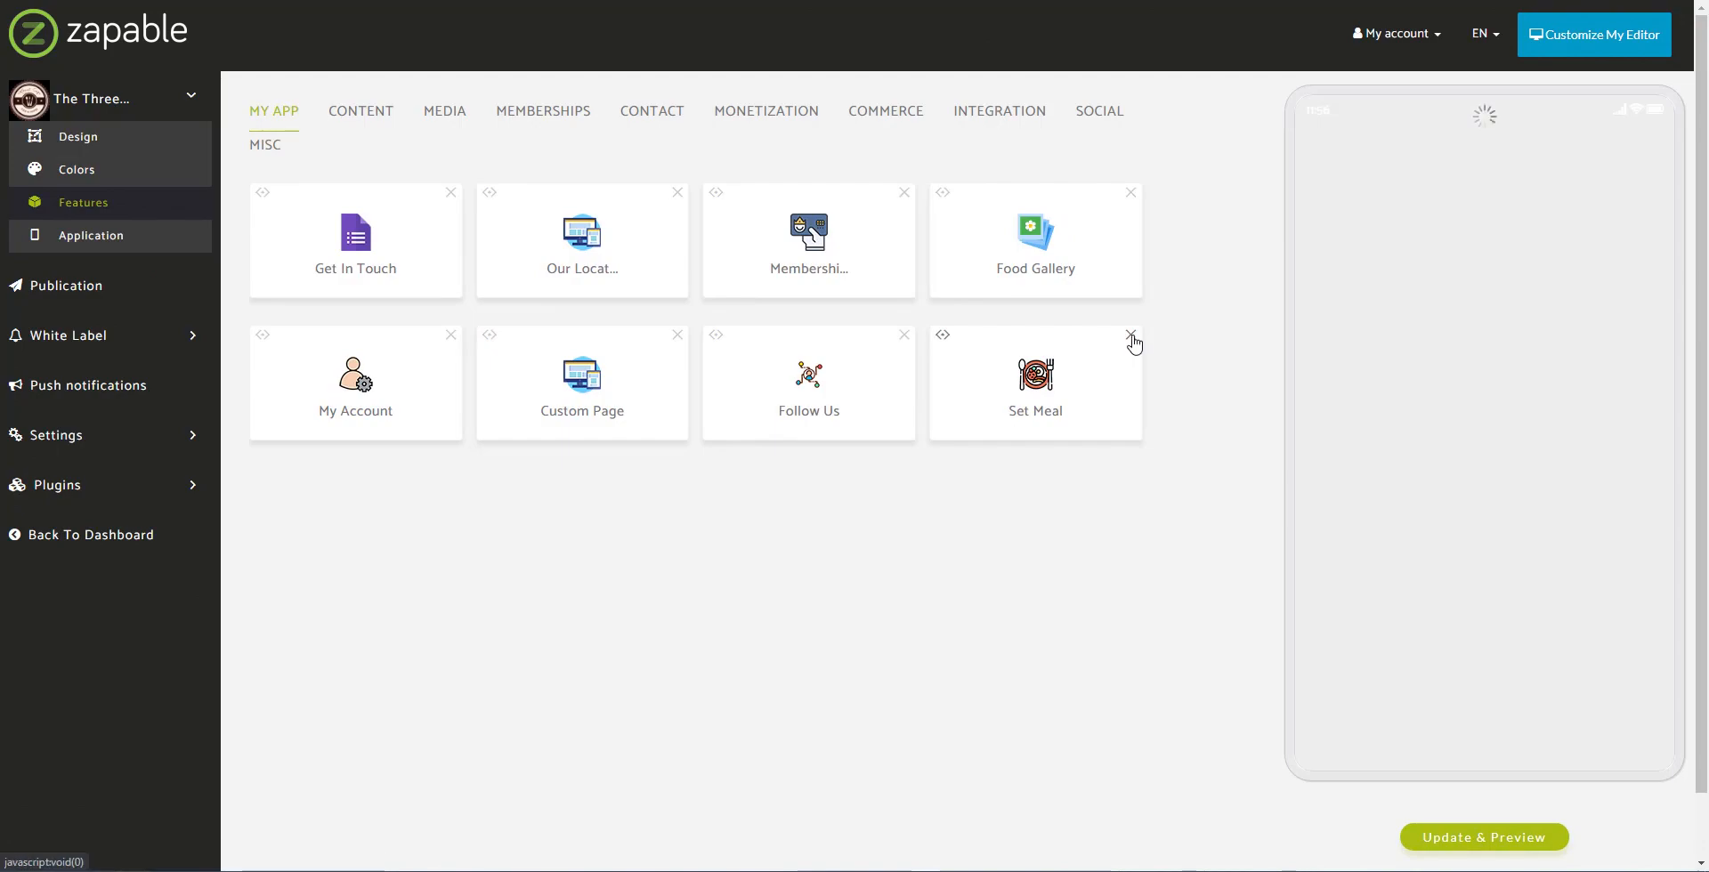
Step: Delete the Set Meal feature and open the Food Gallery's Add Content options
left_click(1132, 339)
left_click(938, 83)
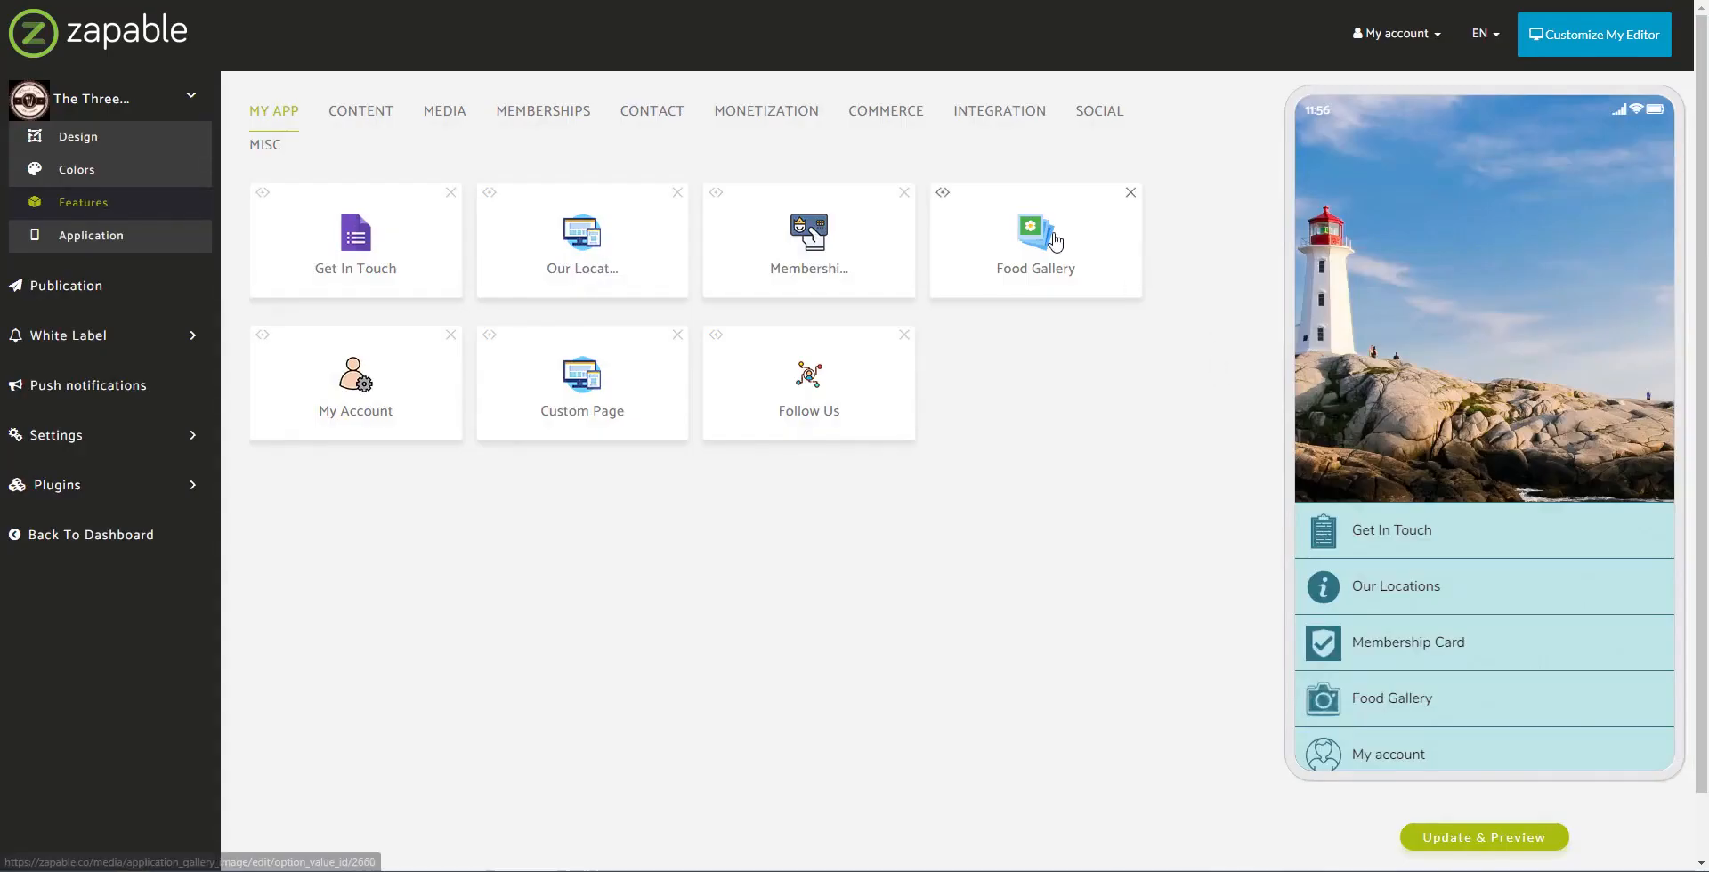
left_click(1084, 285)
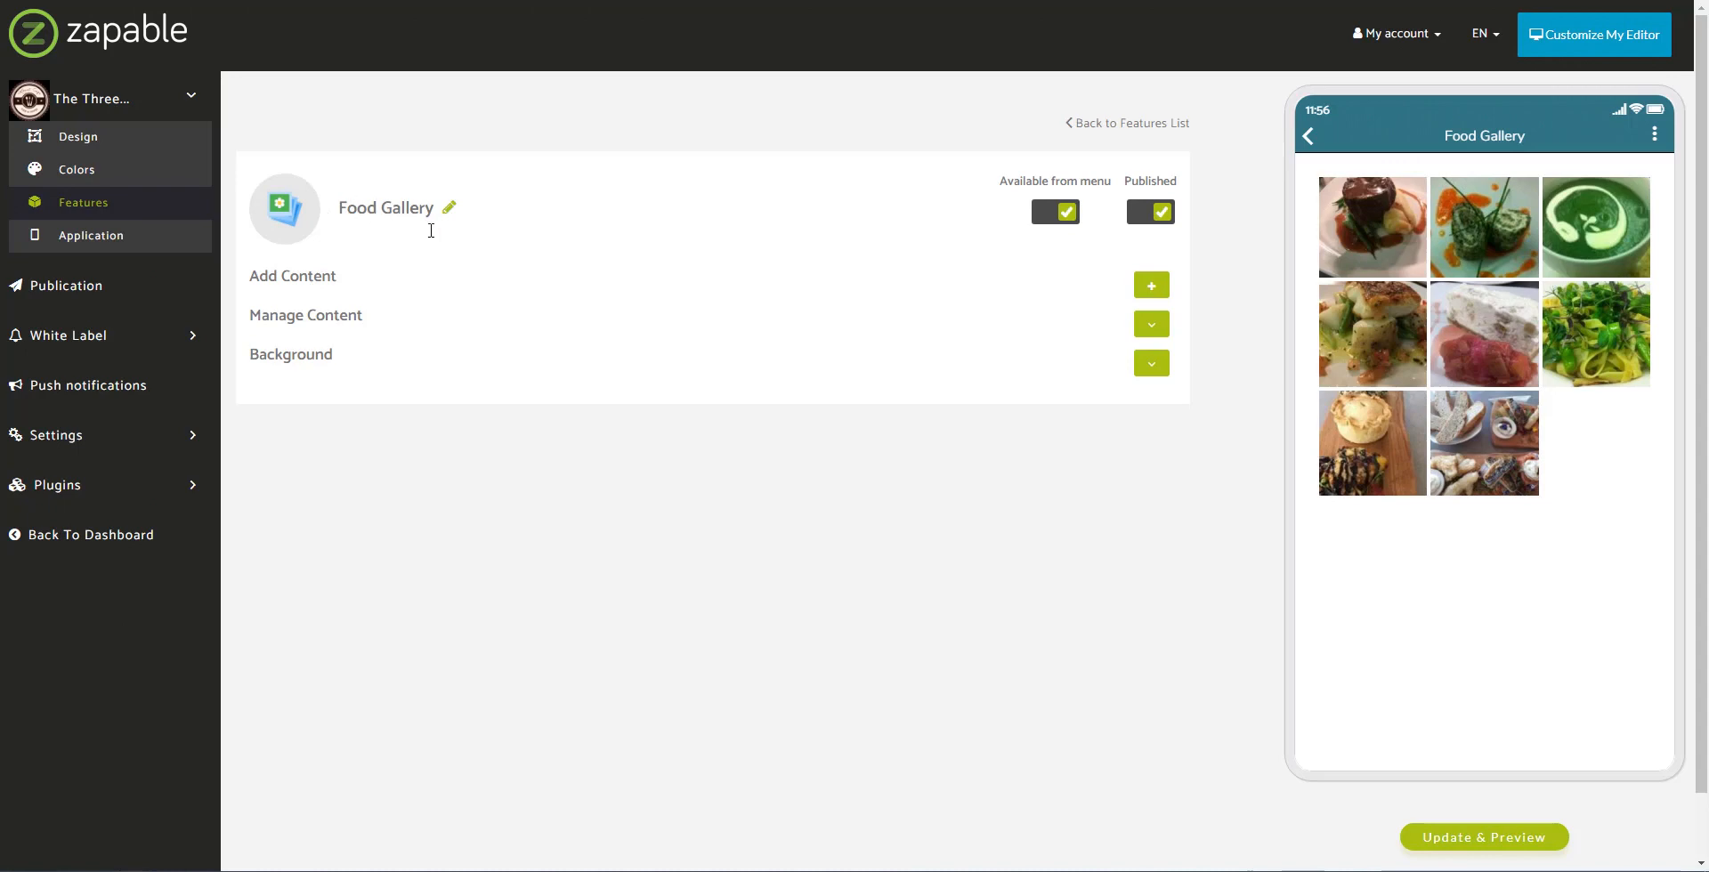
left_click(1150, 324)
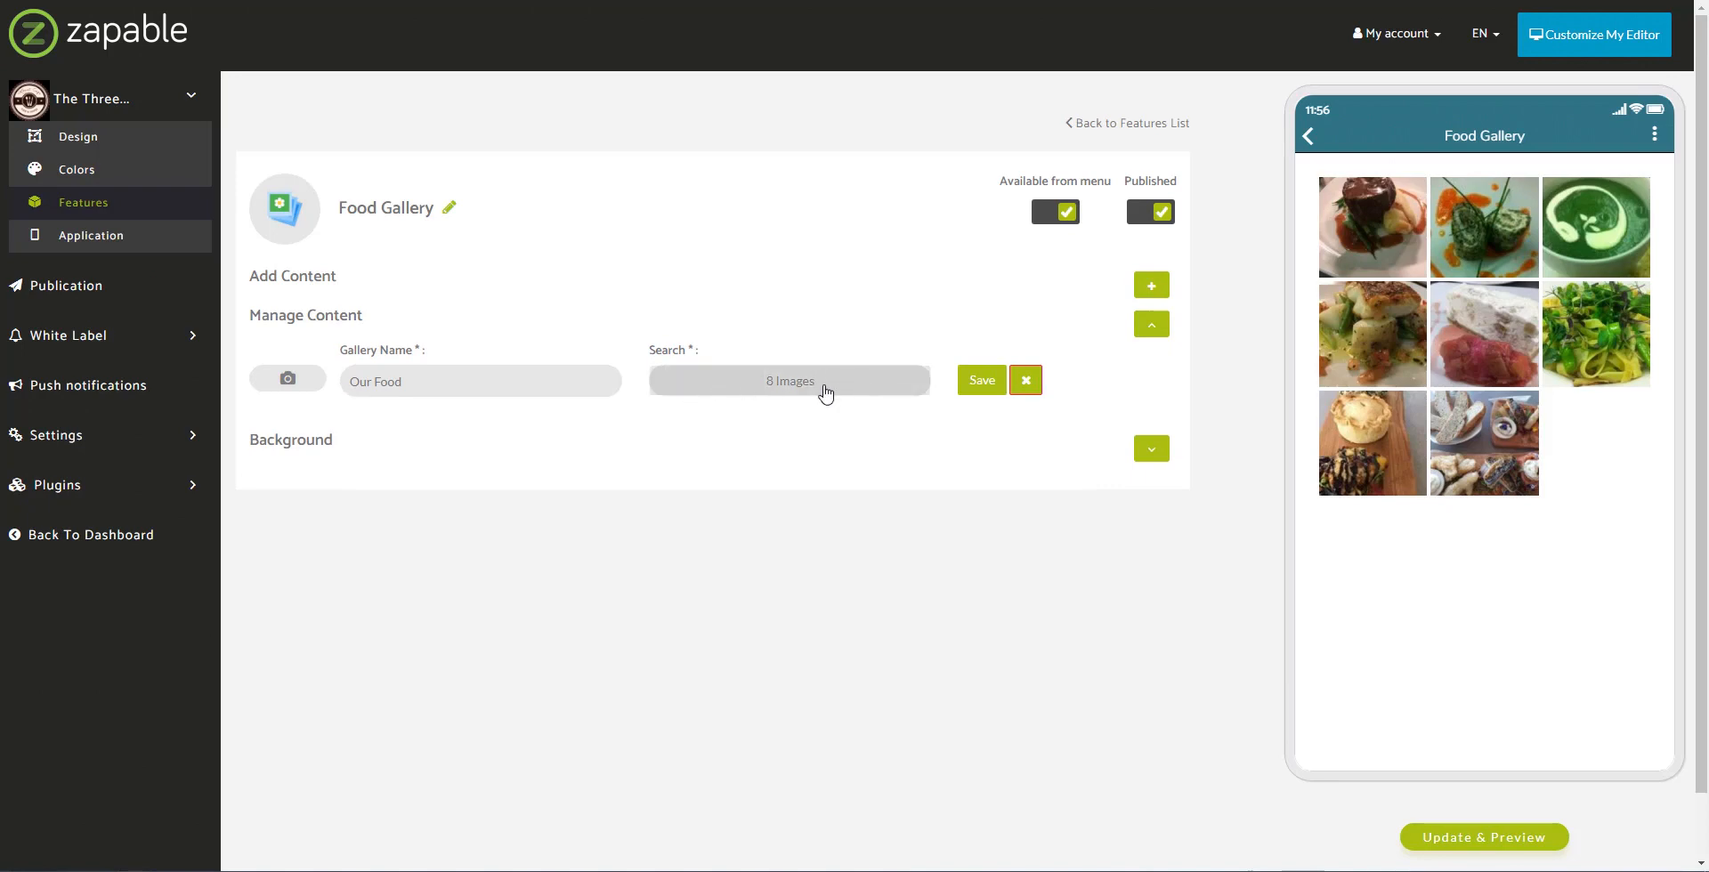
left_click(1152, 286)
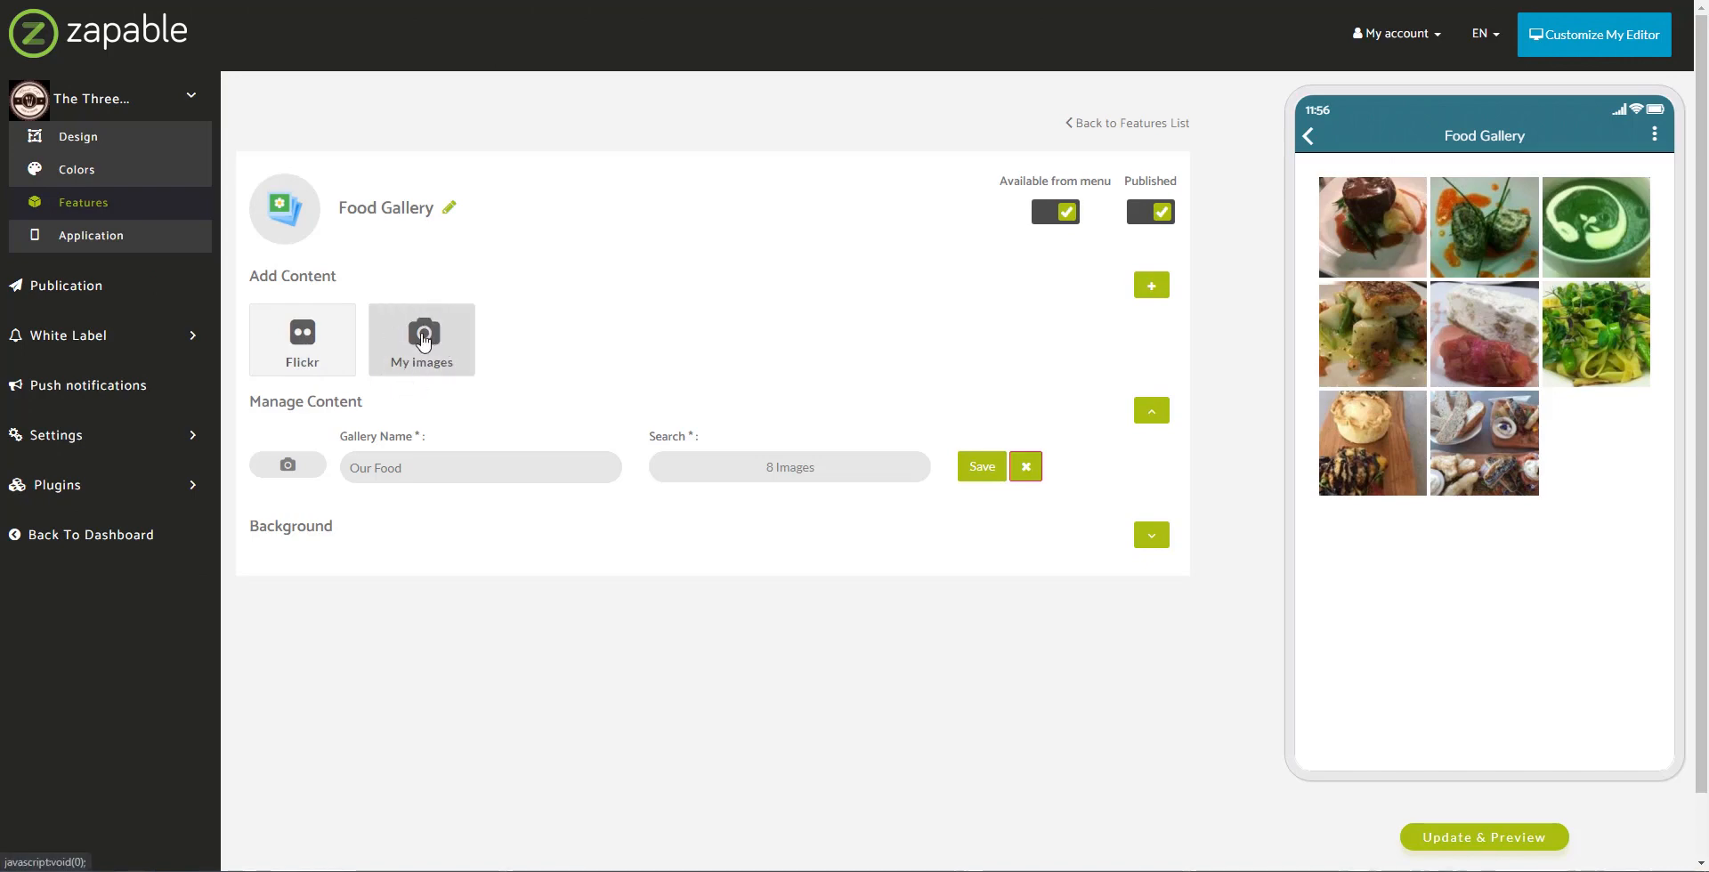
Step: Start a My images gallery named New Gallery and open the picture upload panel
left_click(424, 340)
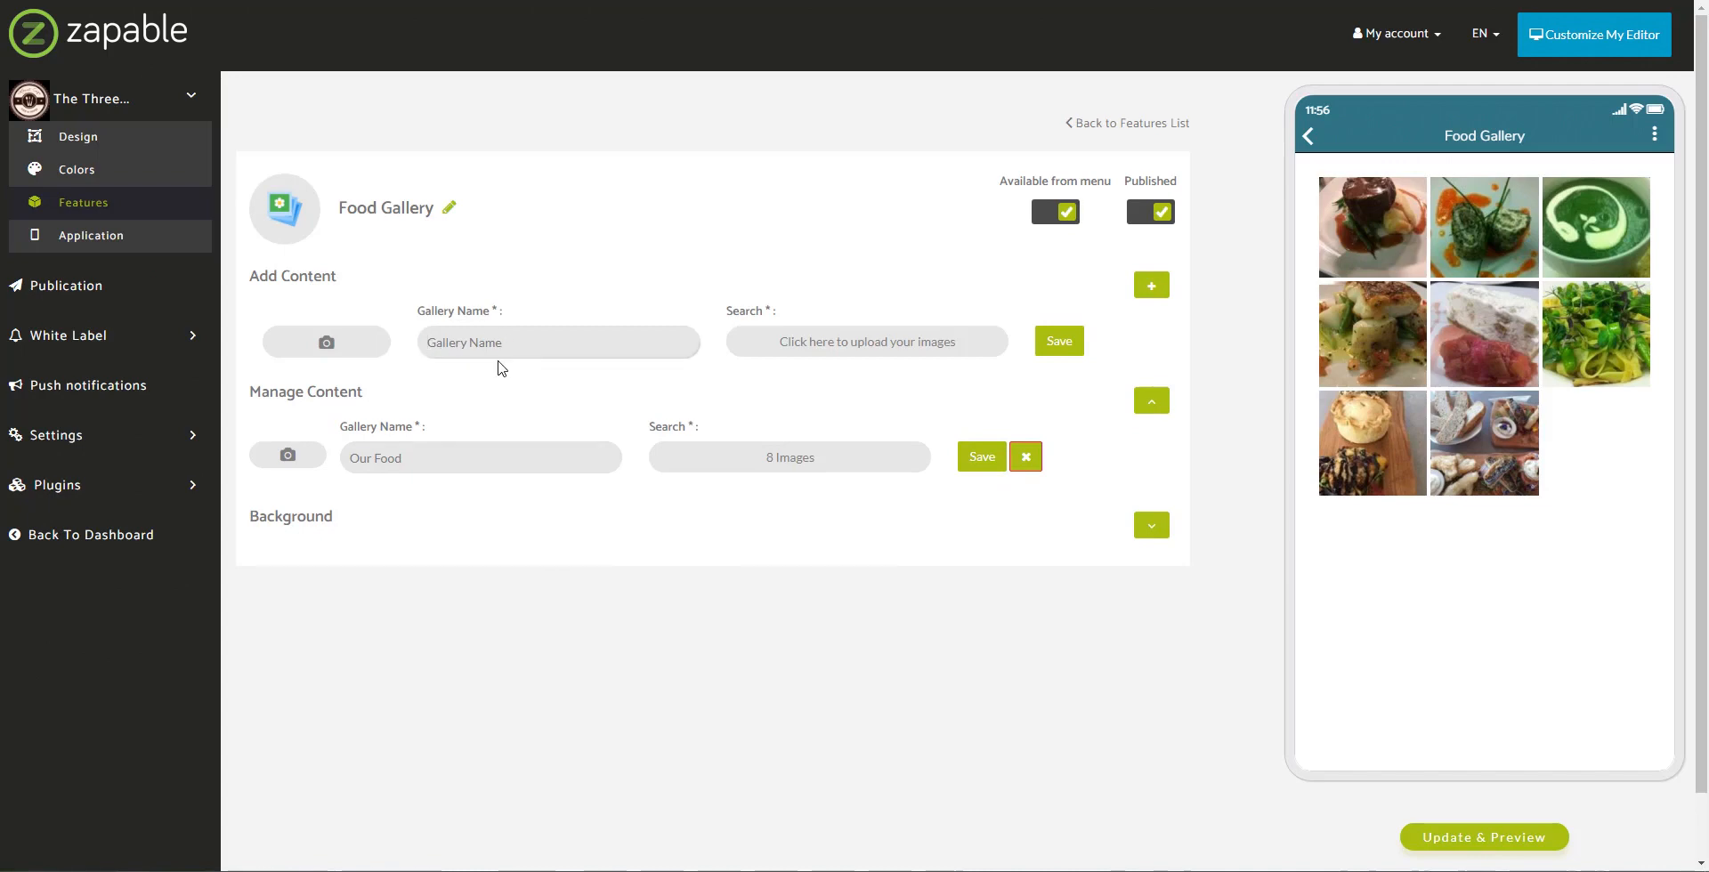
type("New Gallery")
left_click(859, 347)
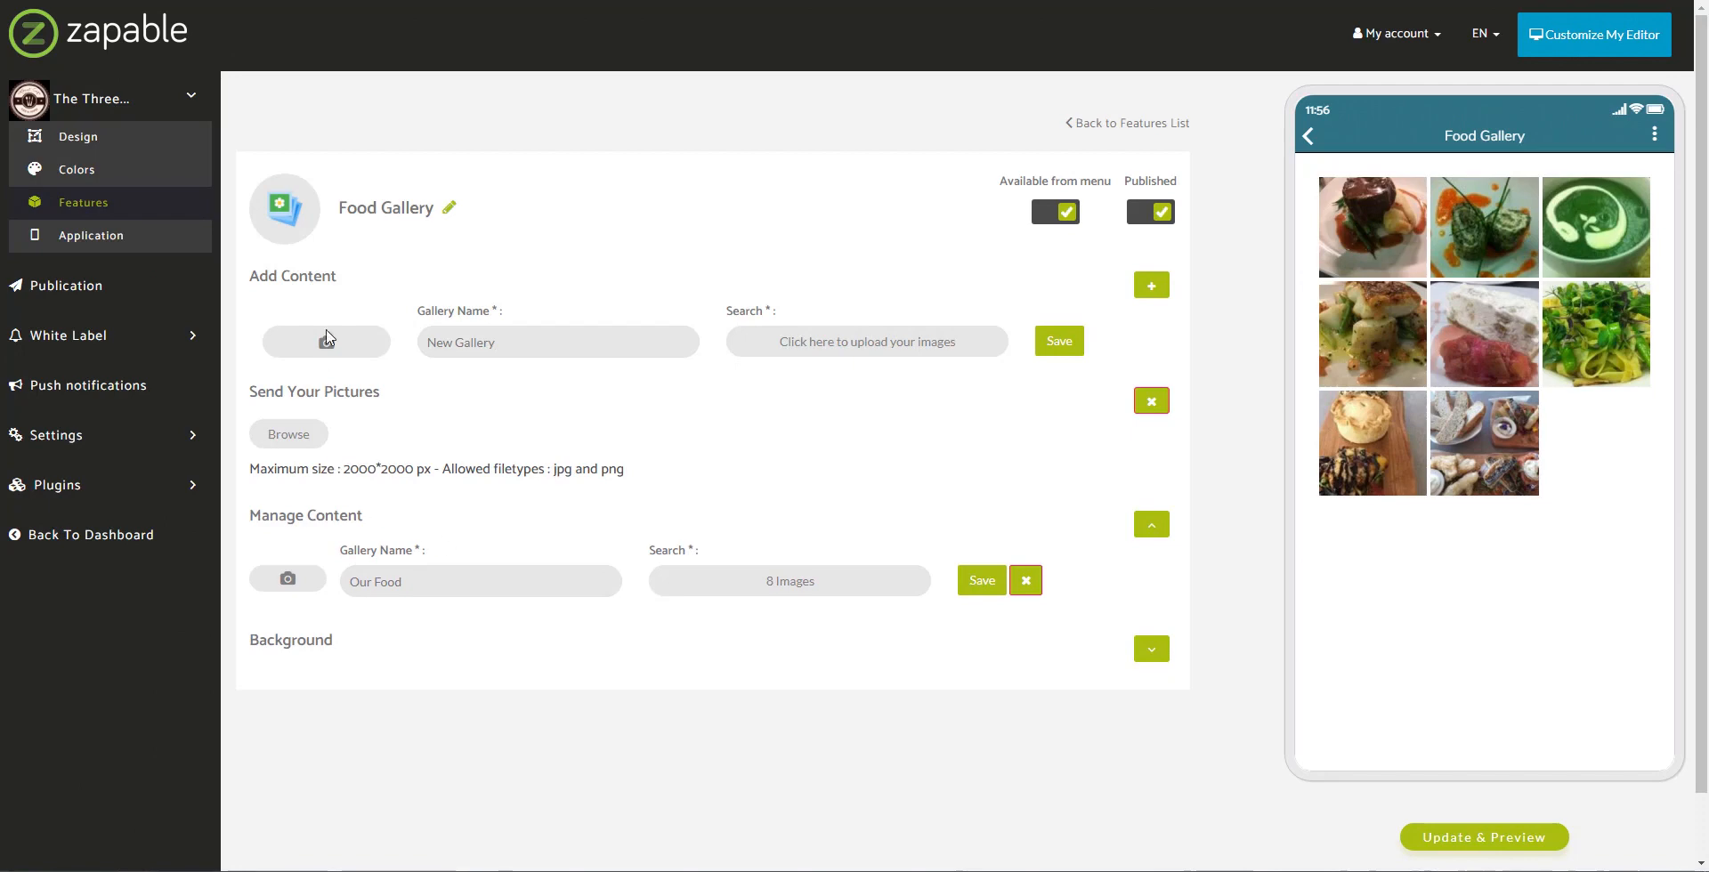
left_click_drag(250, 476, 648, 472)
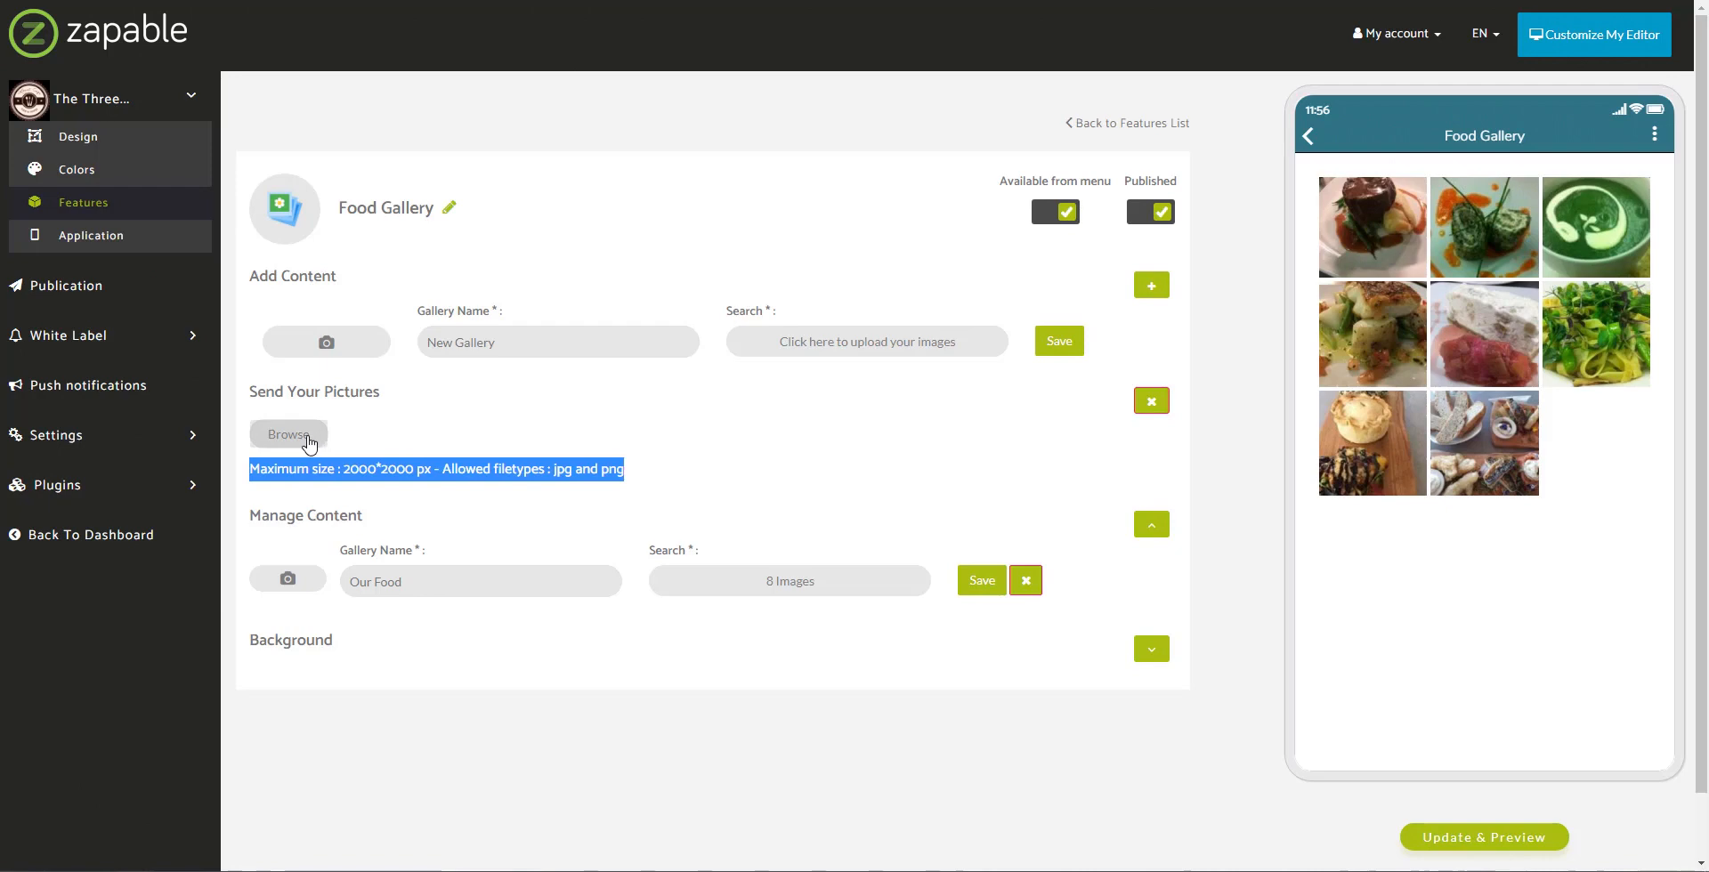
Step: Upload the eight food images from the food folder
left_click(305, 435)
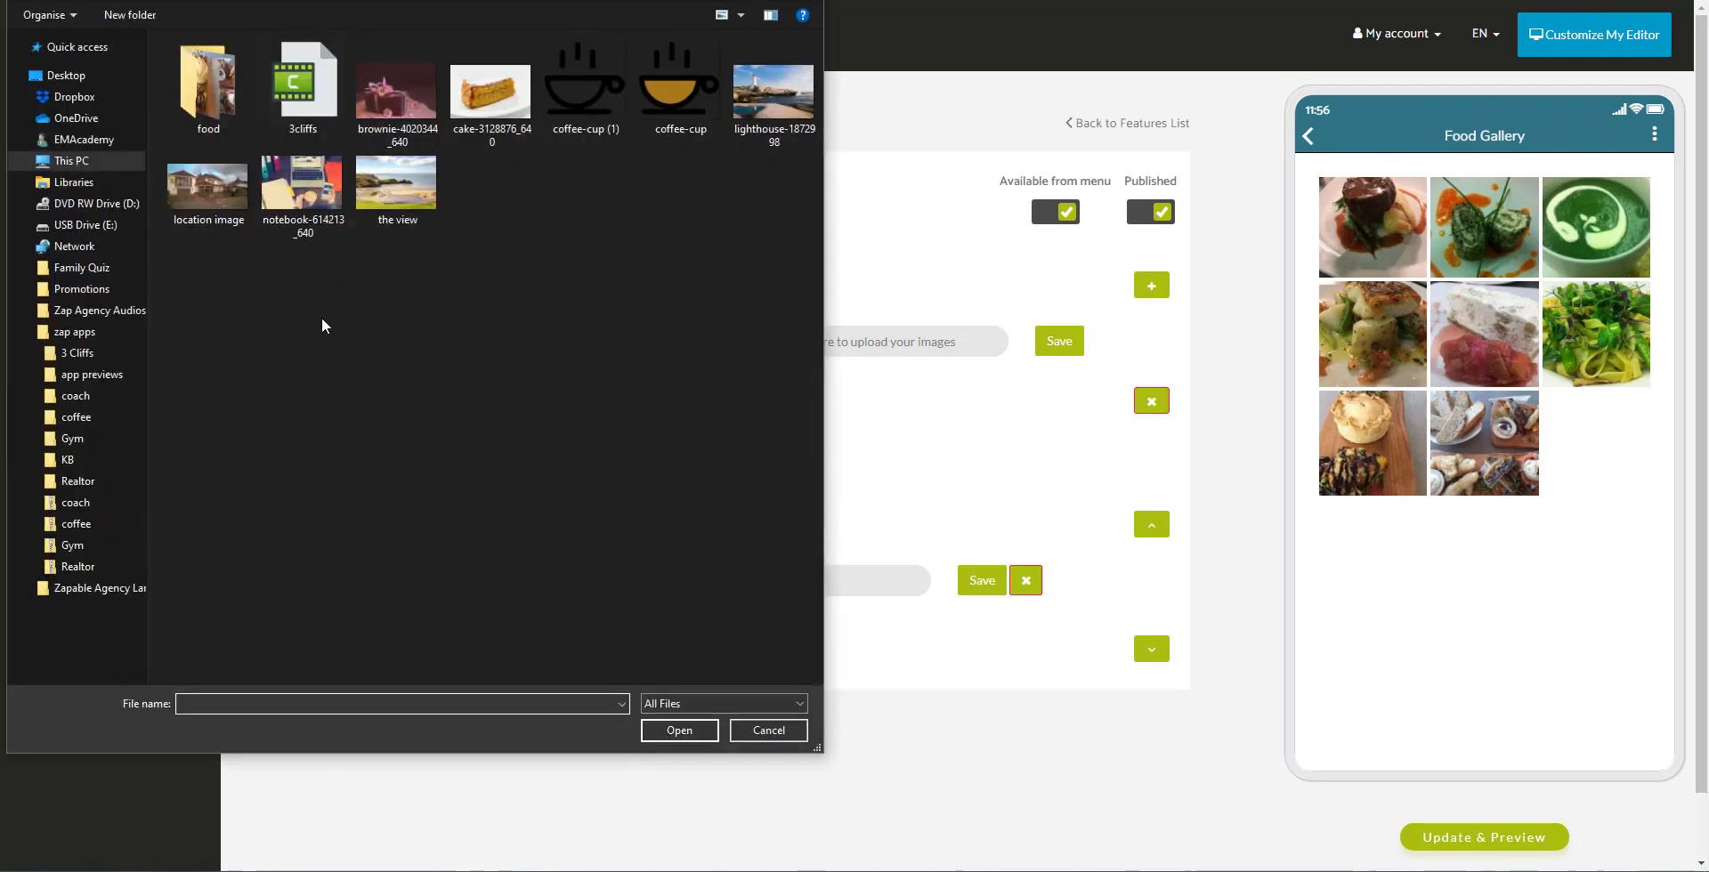
double_click(250, 131)
left_click(168, 96)
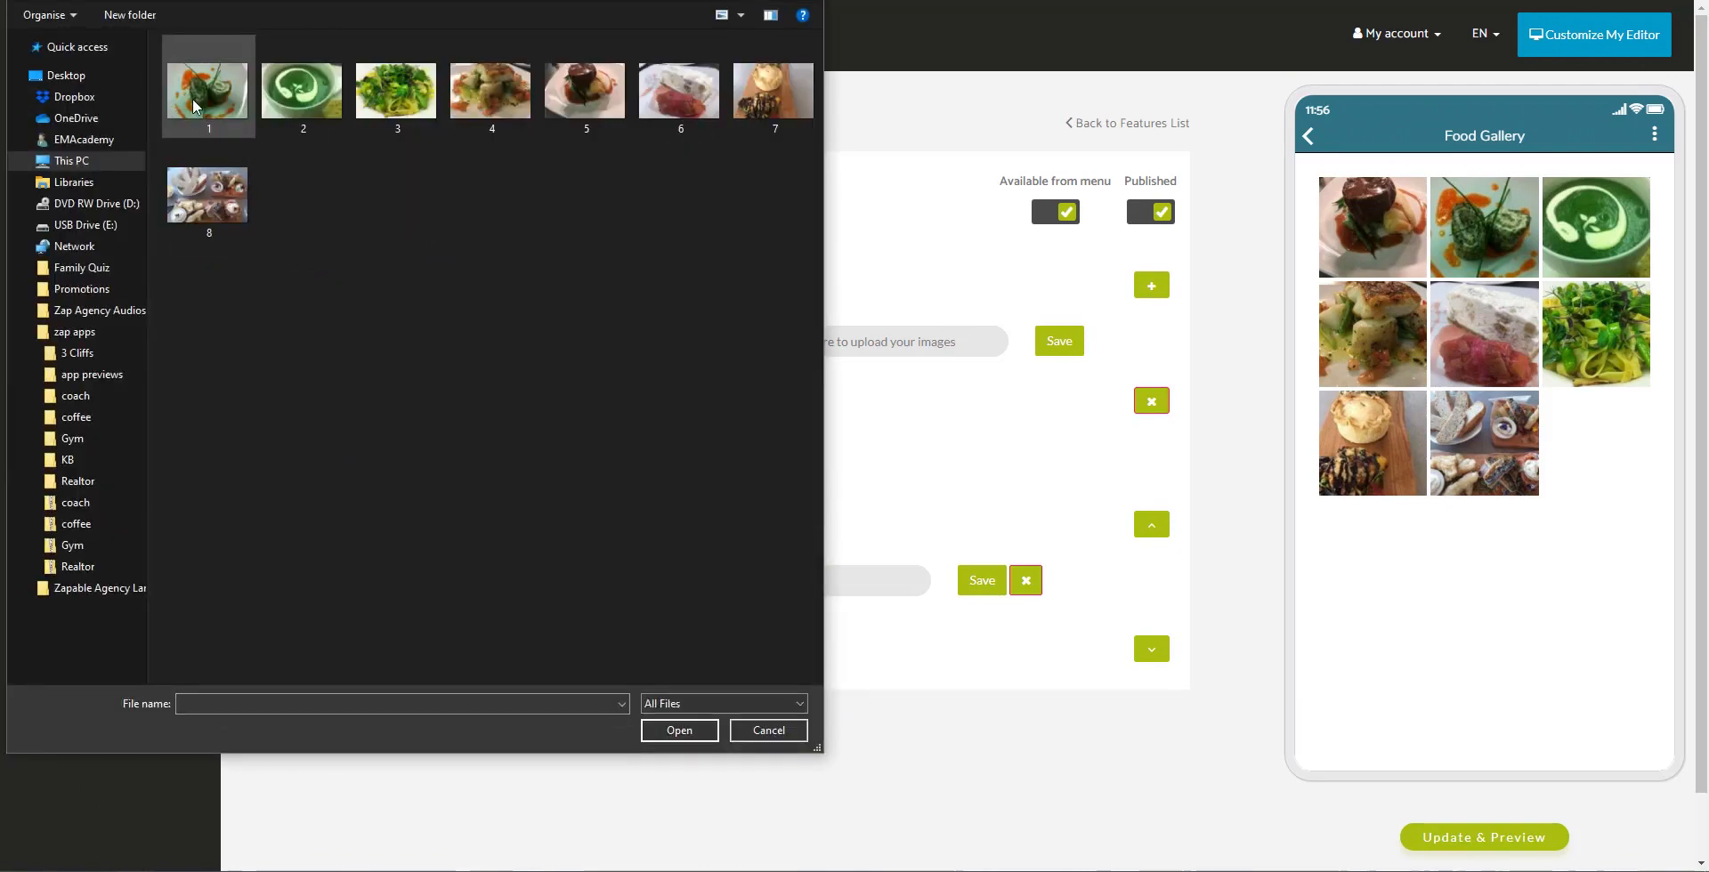
left_click(239, 222, "shift")
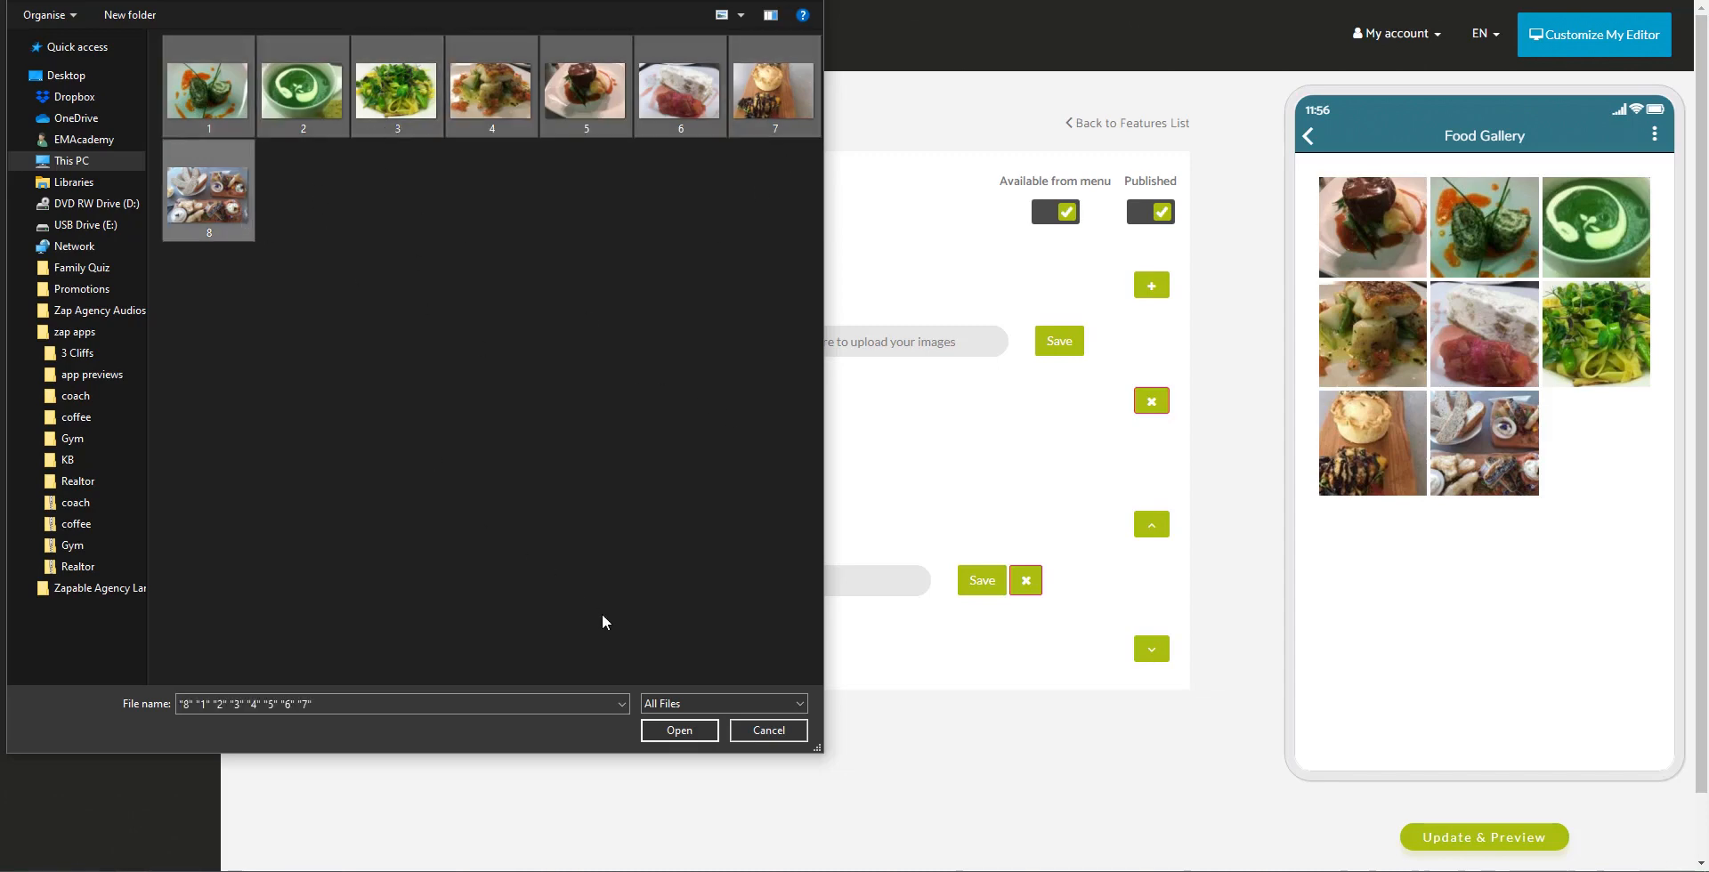
left_click(690, 731)
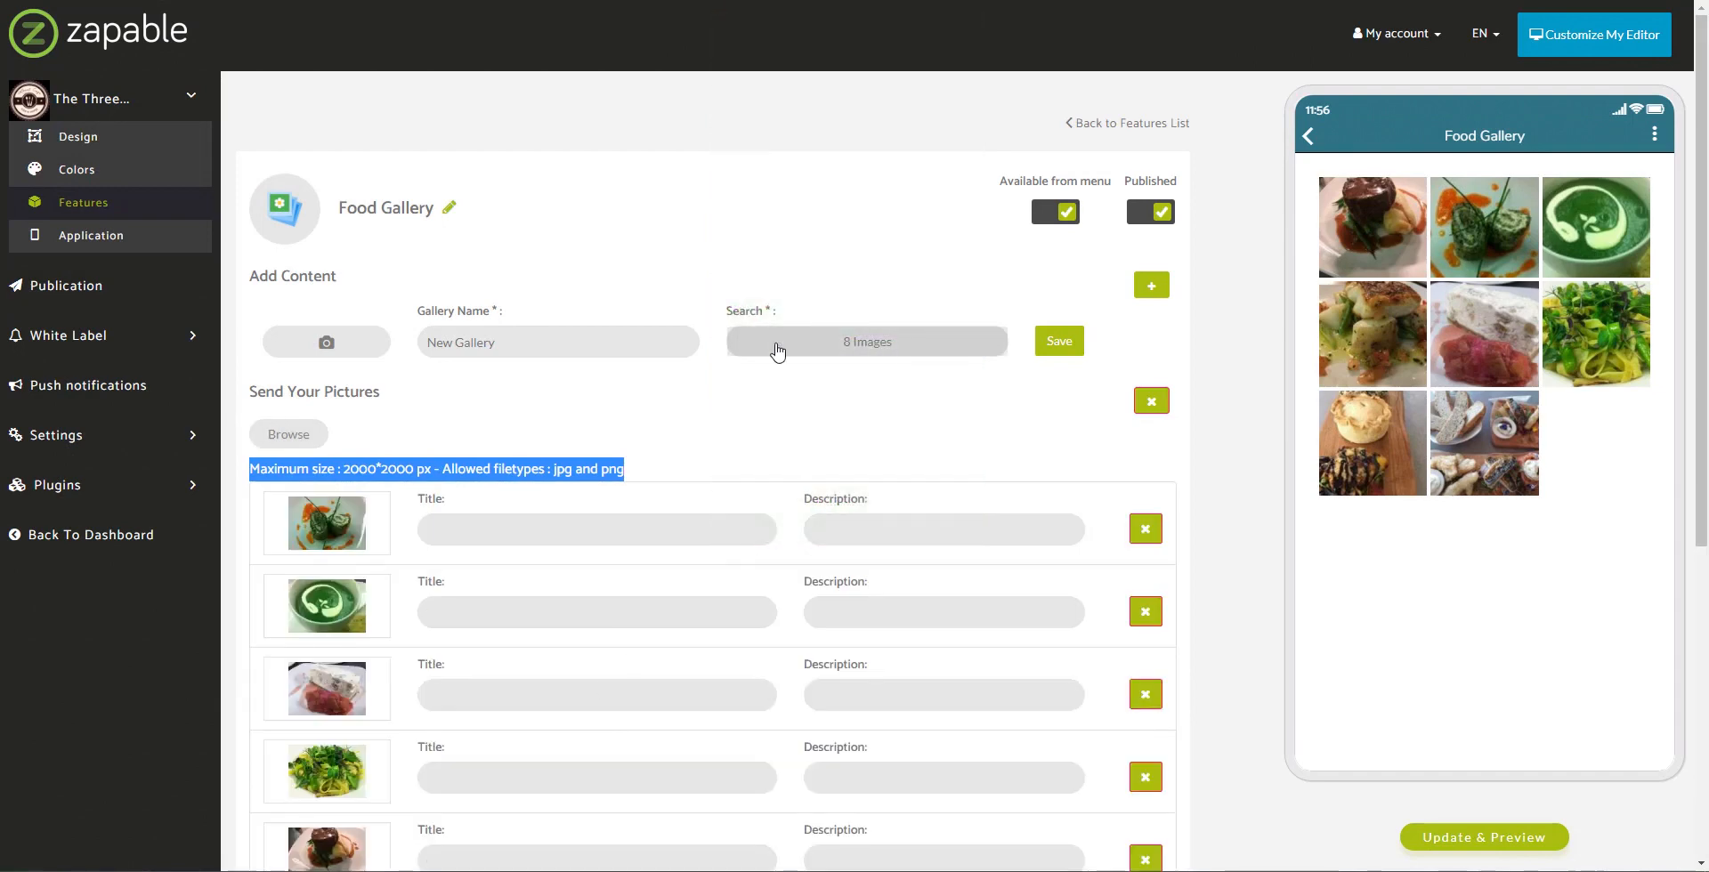
scroll(782, 377, "down", 2)
scroll(680, 352, "down", 1)
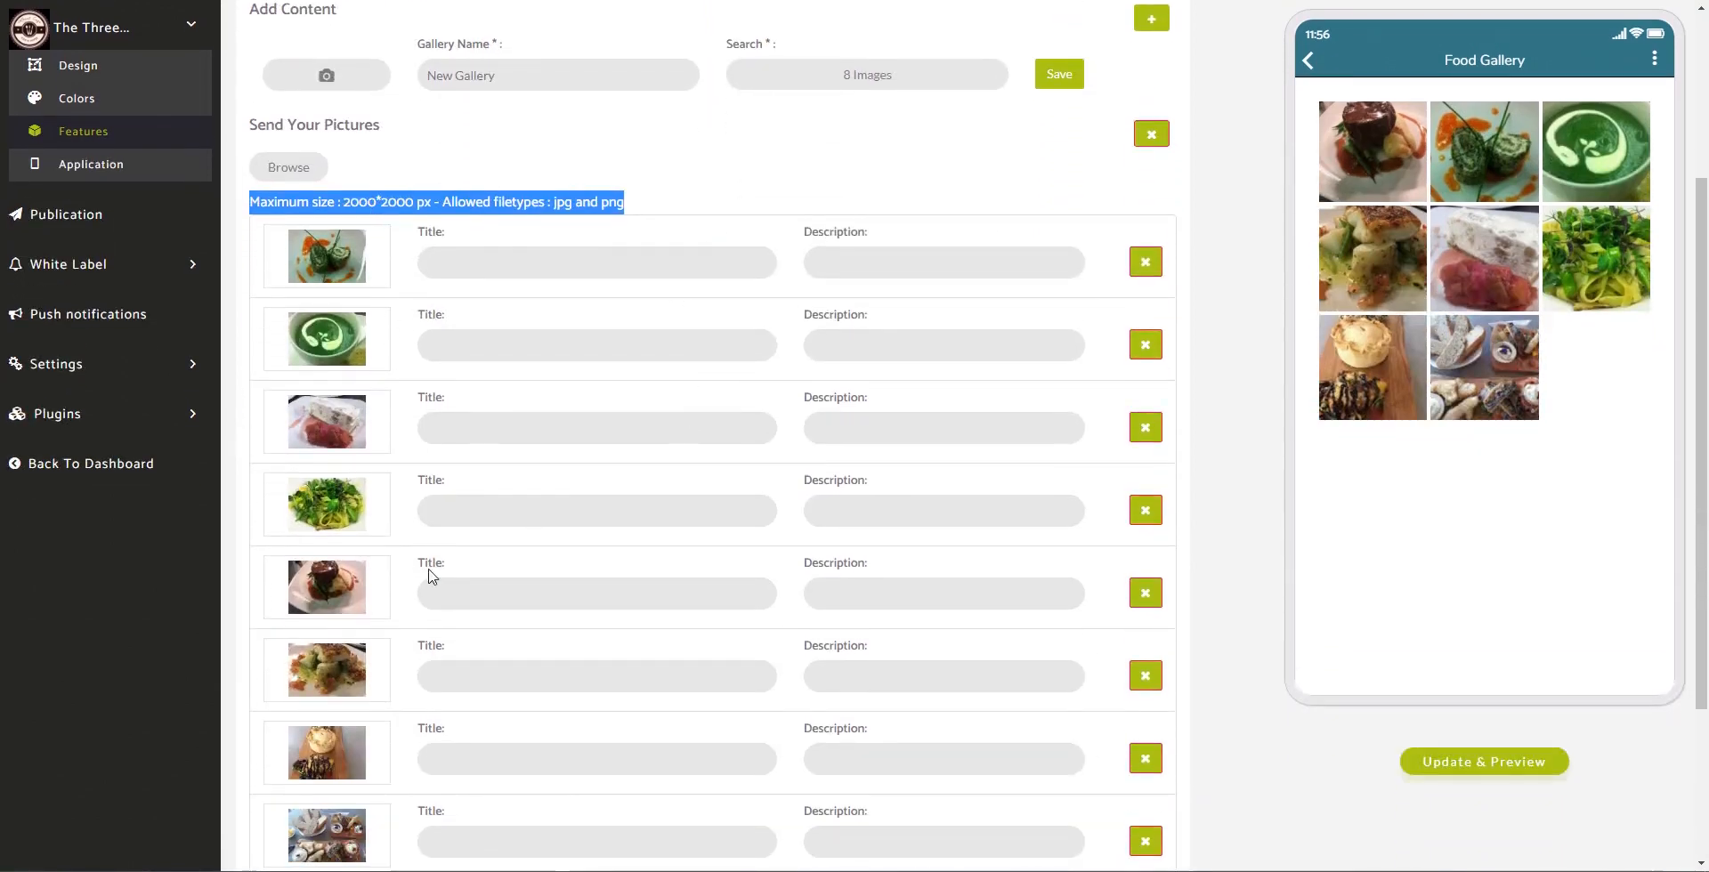
Step: Copy the first image's Image Description text into every other image's description
left_click(534, 263)
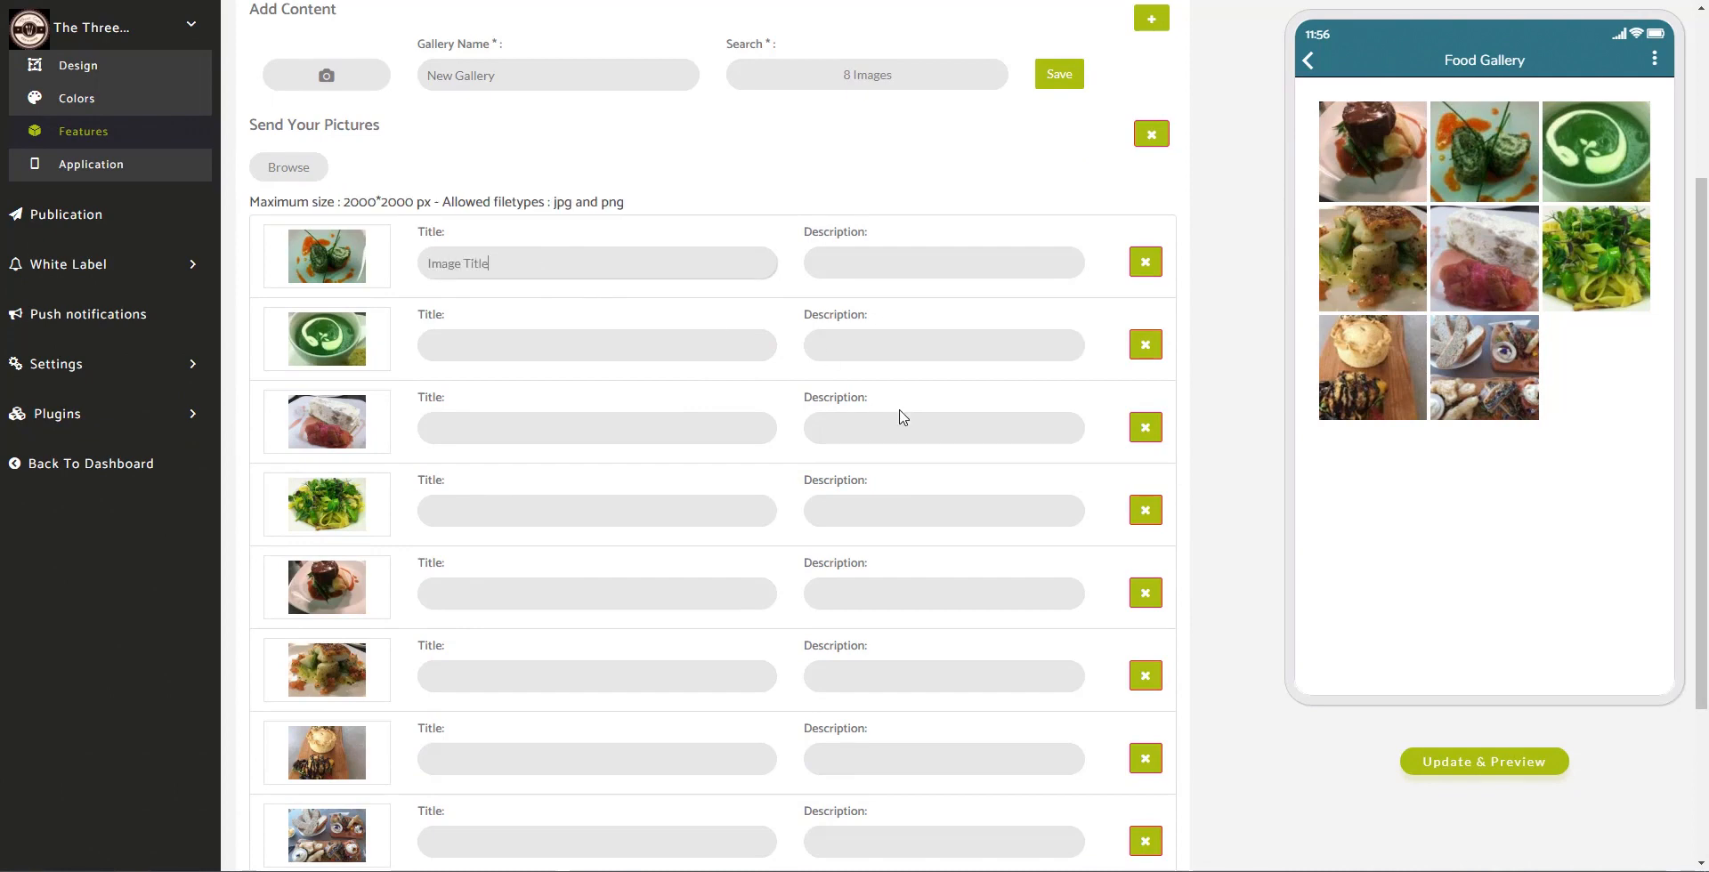
key("Tab")
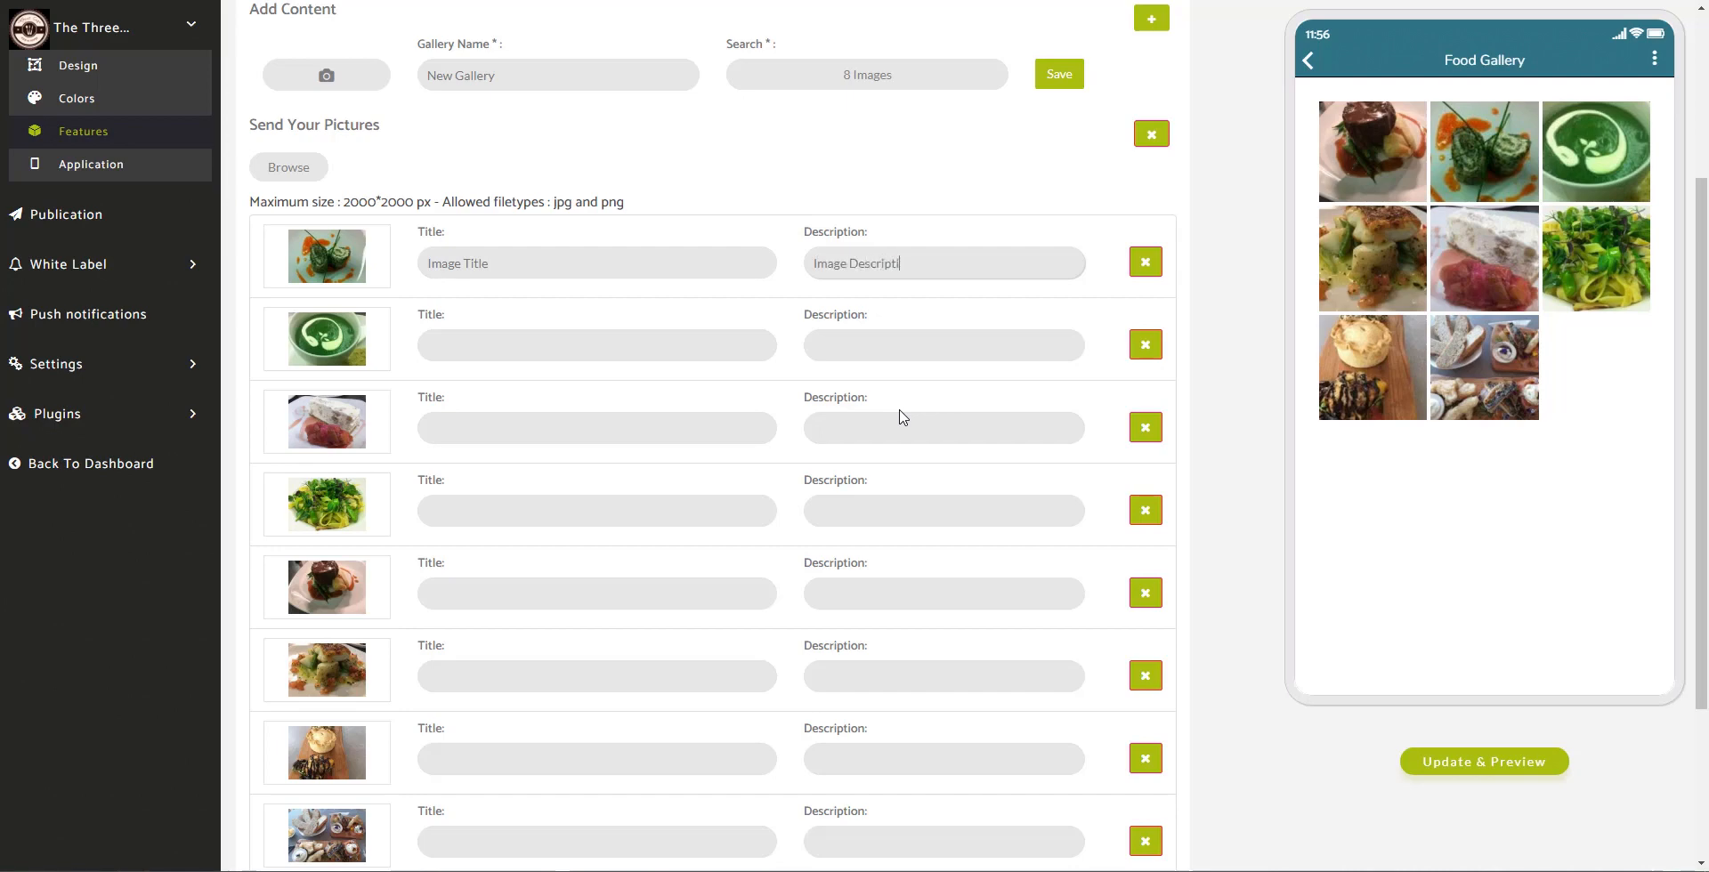
key("ctrl+a")
key("ctrl+c")
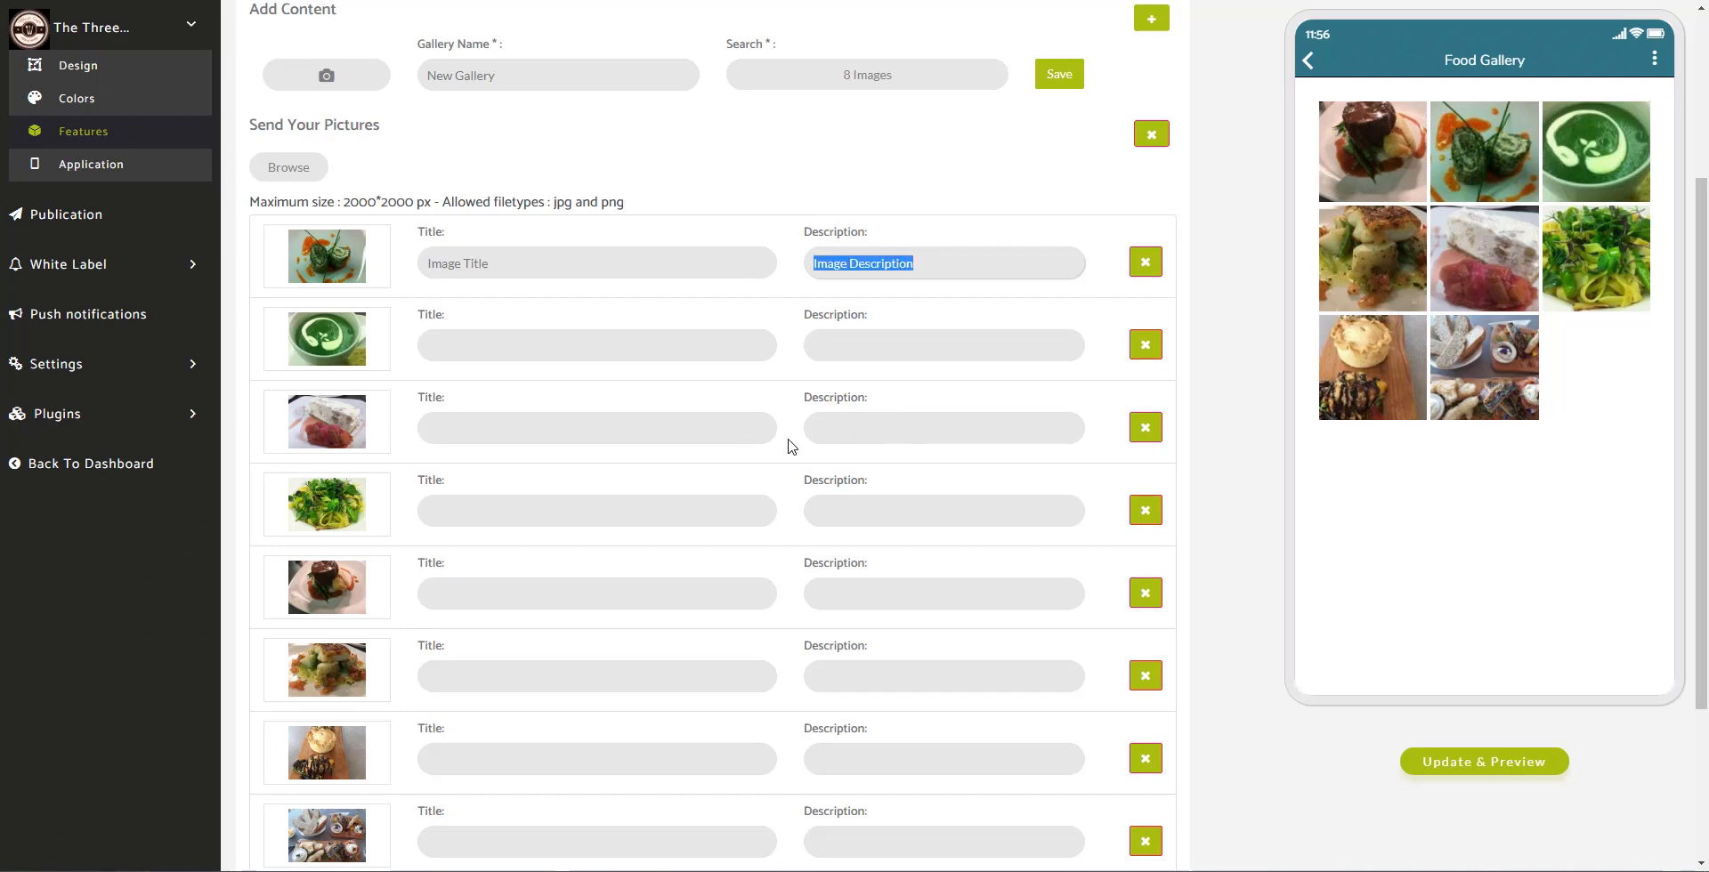
left_click(908, 351)
key("ctrl+v")
left_click(889, 436)
key("ctrl+v")
left_click(884, 511)
key("ctrl+v")
left_click(883, 593)
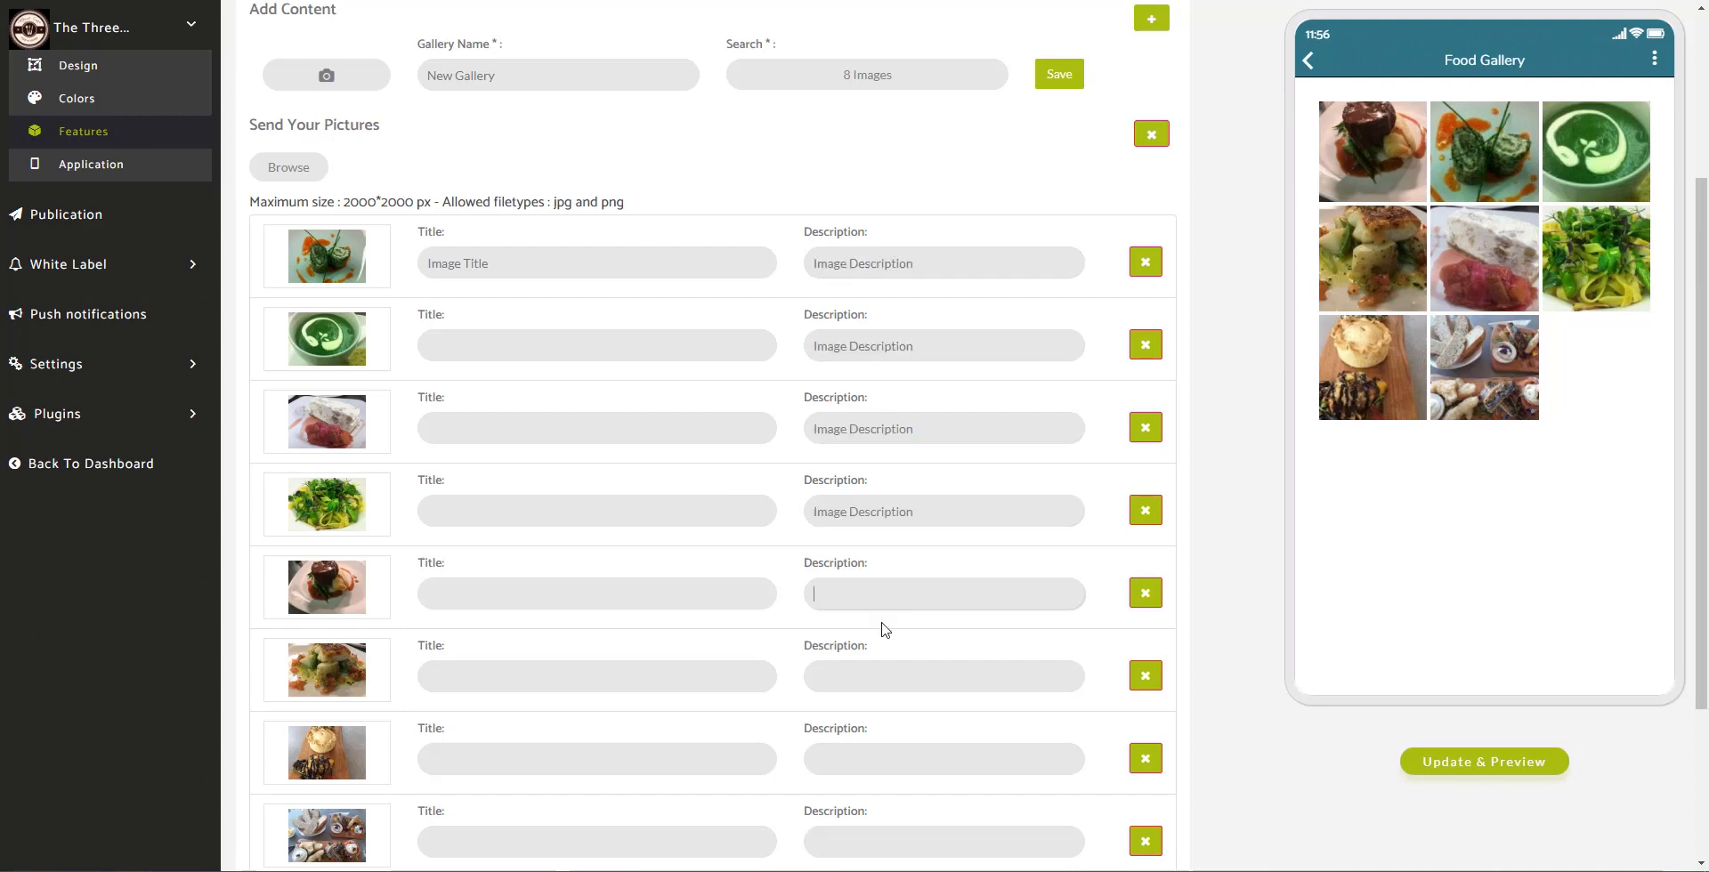
key("ctrl+v")
left_click(882, 676)
key("ctrl+v")
left_click(881, 760)
key("ctrl+v")
scroll(872, 801, "down", 3)
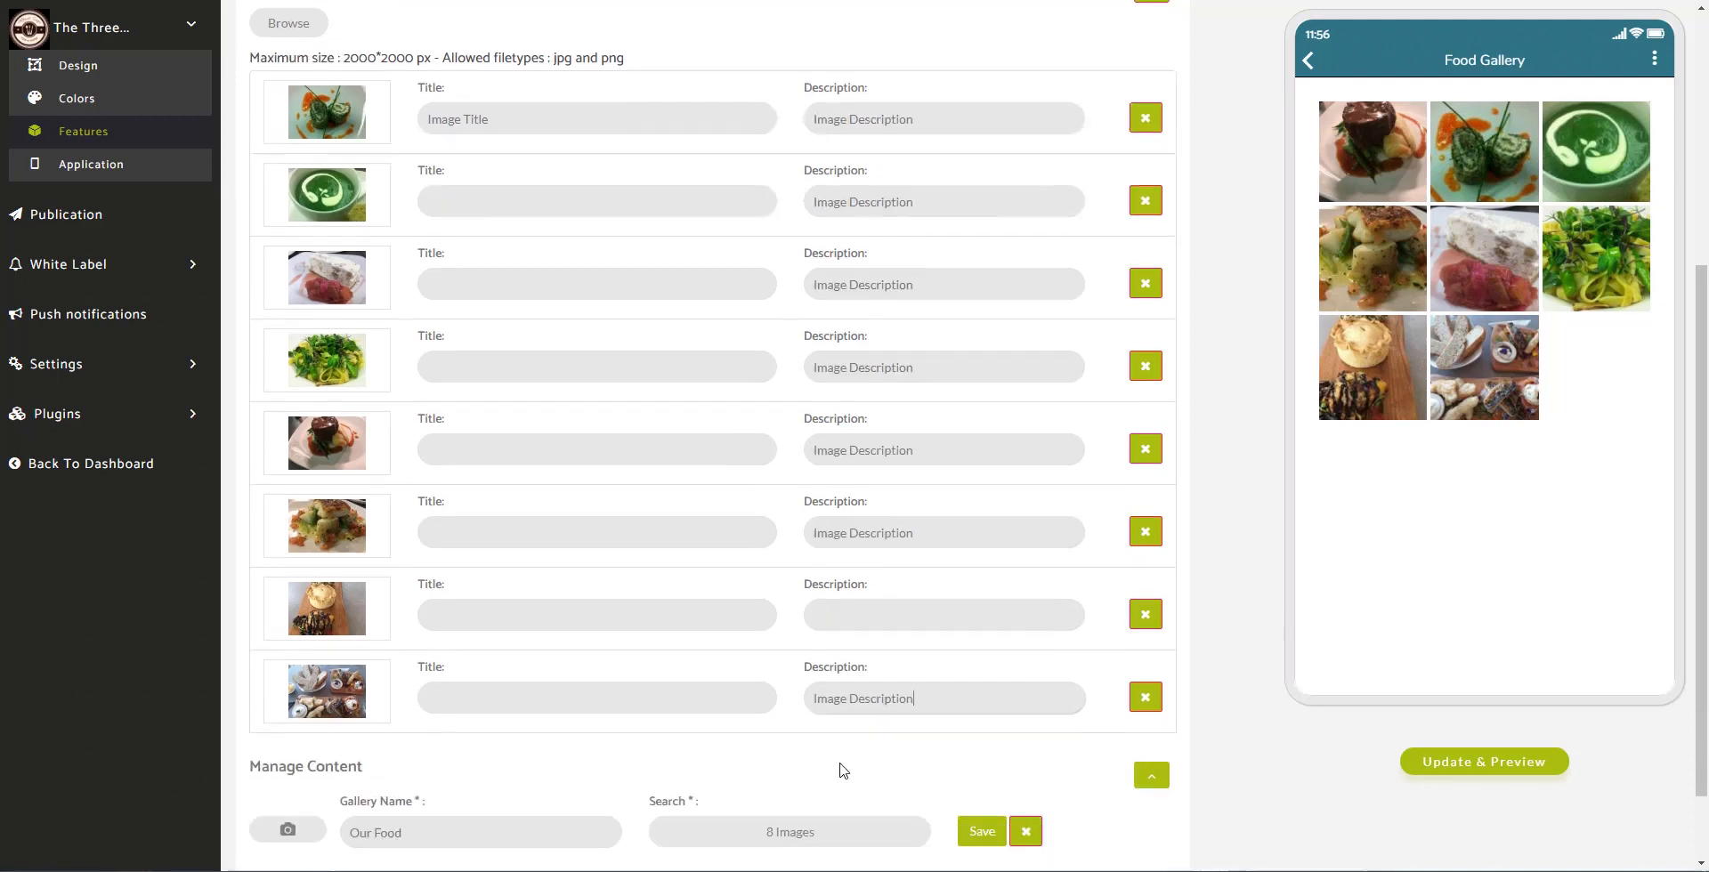
left_click(896, 514)
key("ctrl+v")
scroll(534, 445, "up", 4)
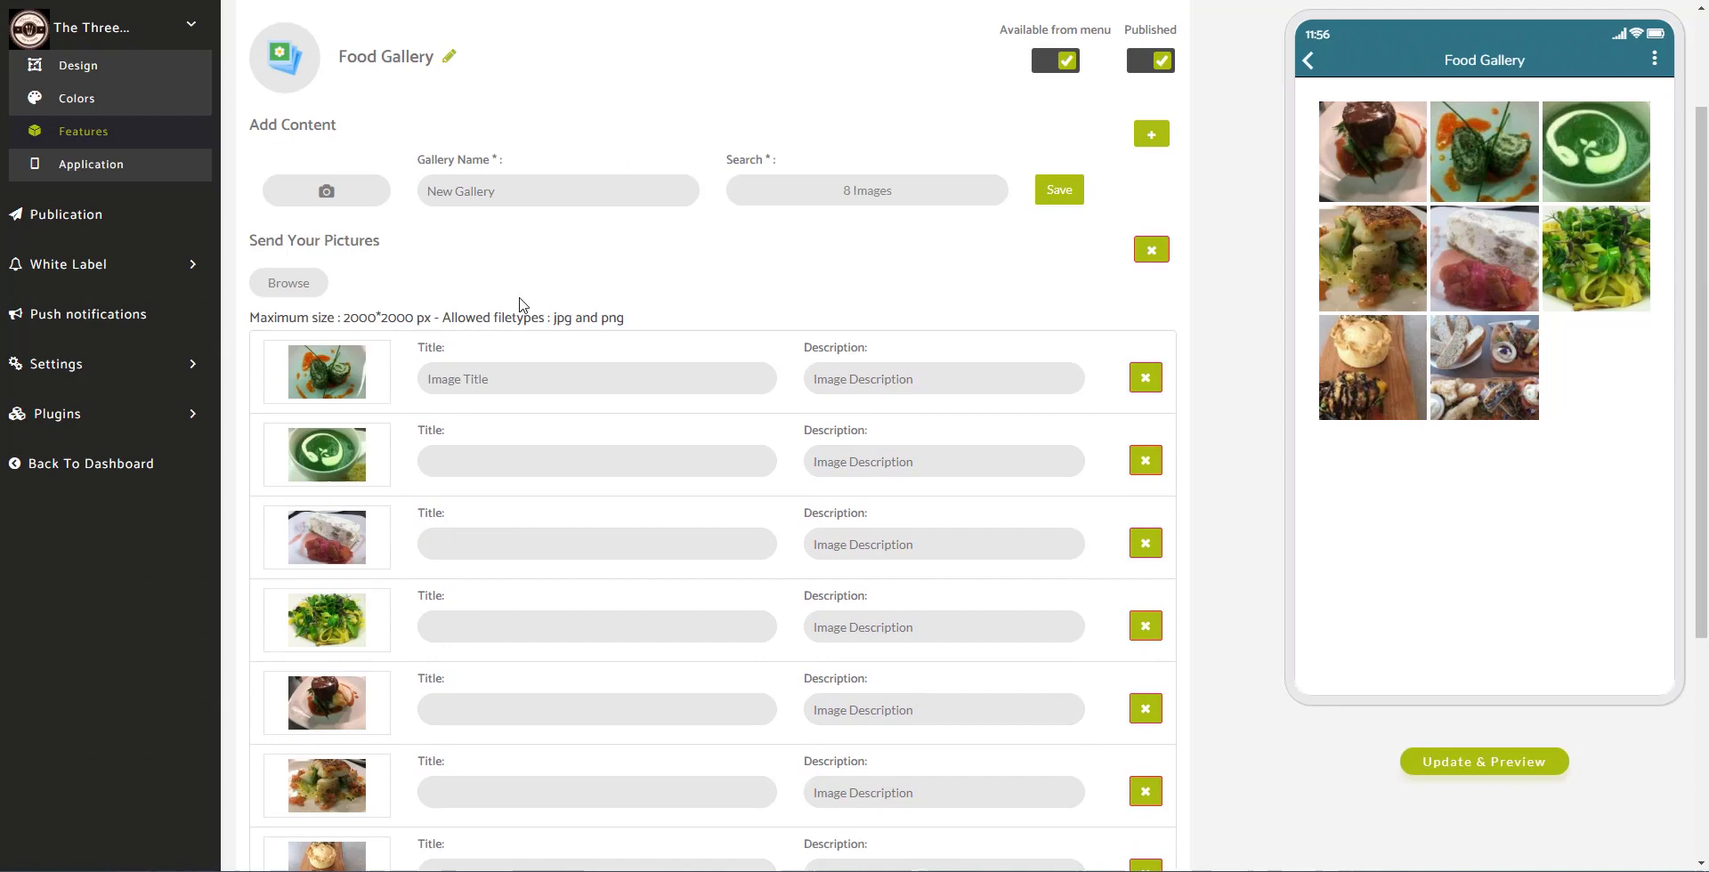
Step: Paste the Image Title text into each image's title and save the gallery
left_click(534, 391)
key("ctrl+a")
left_click(554, 463)
key("ctrl+v")
left_click(566, 543)
key("ctrl+v")
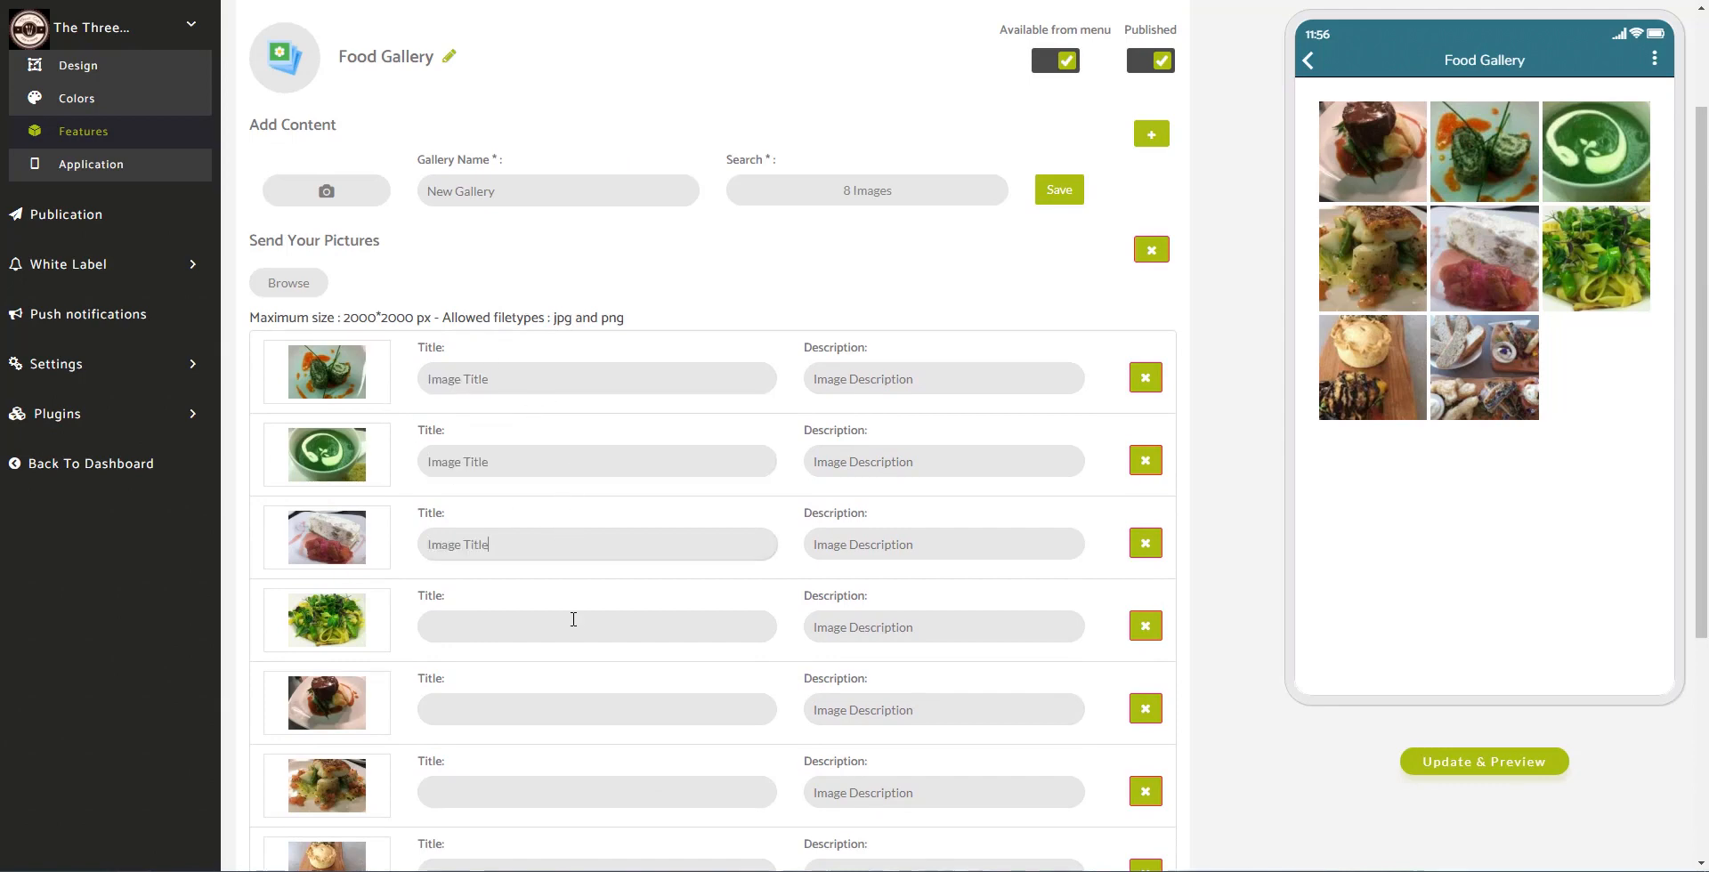
left_click(573, 627)
key("ctrl+v")
left_click(590, 709)
key("ctrl+v")
key("ctrl+v")
scroll(592, 756, "down", 2)
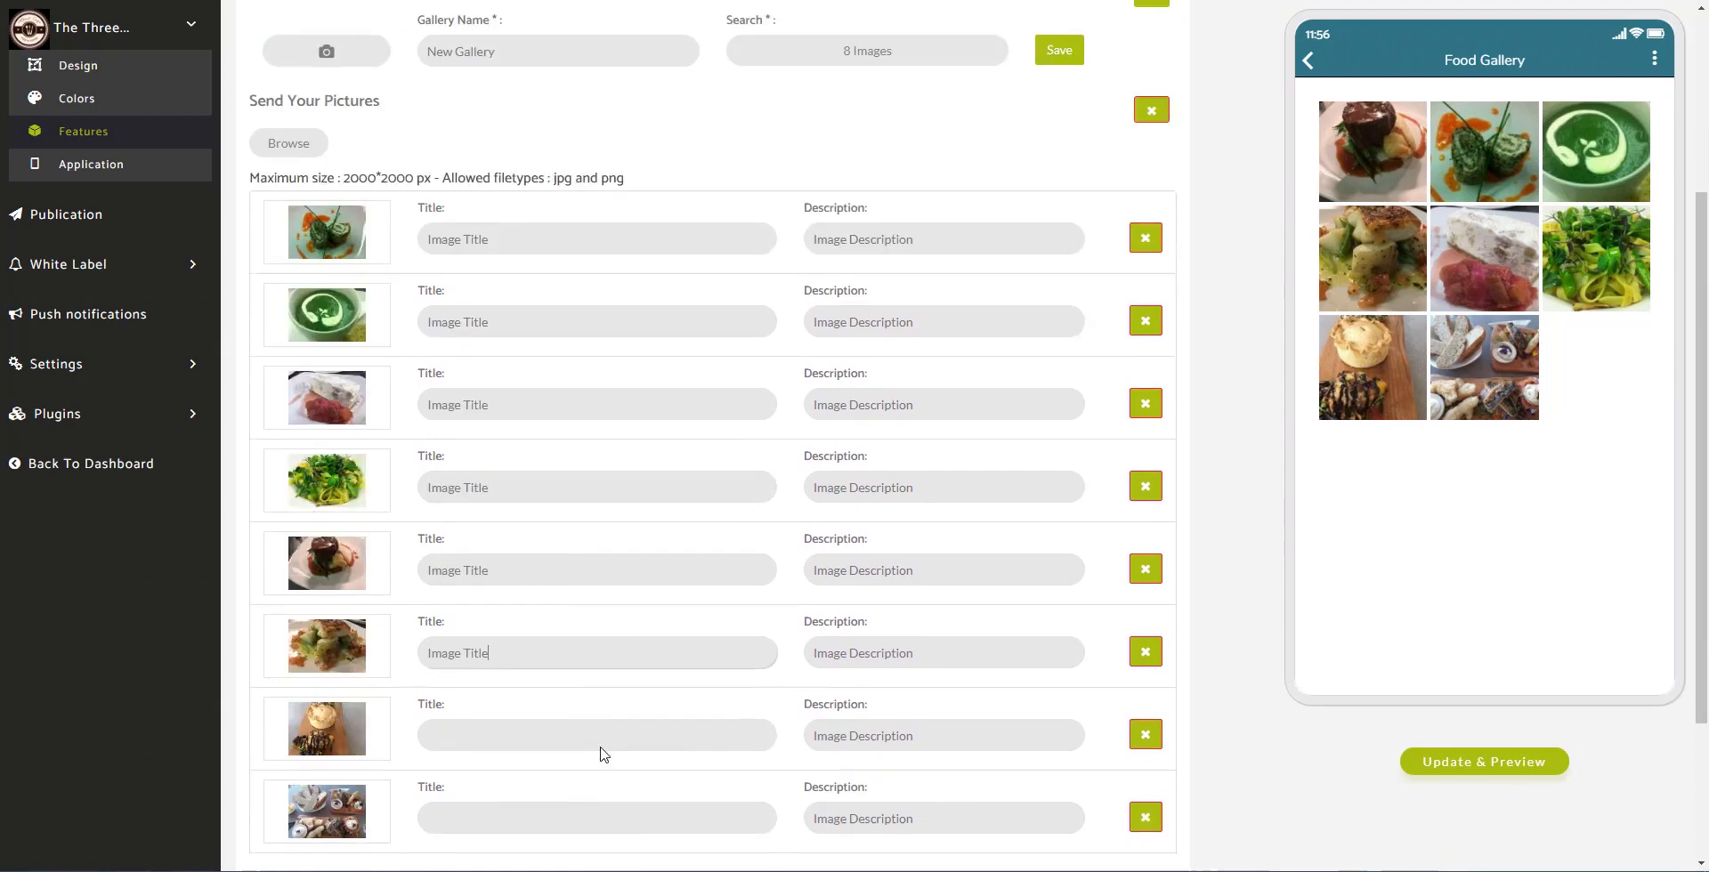
left_click(587, 708)
key("ctrl+v")
left_click(579, 780)
key("ctrl+v")
scroll(770, 685, "down", 2)
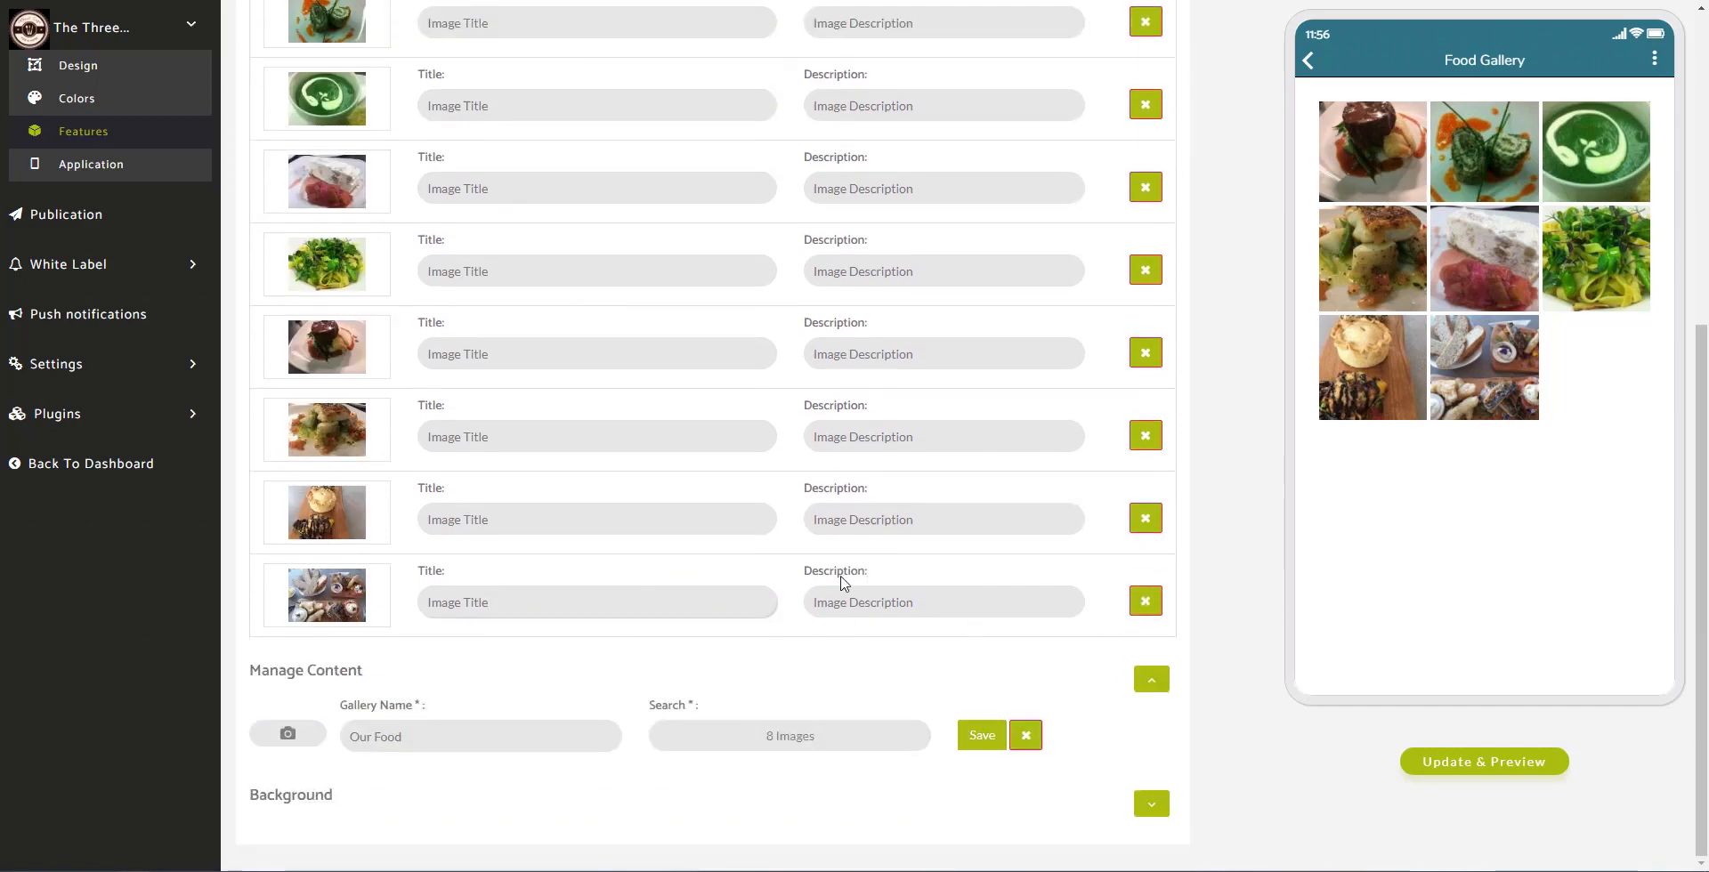
scroll(844, 583, "up", 4)
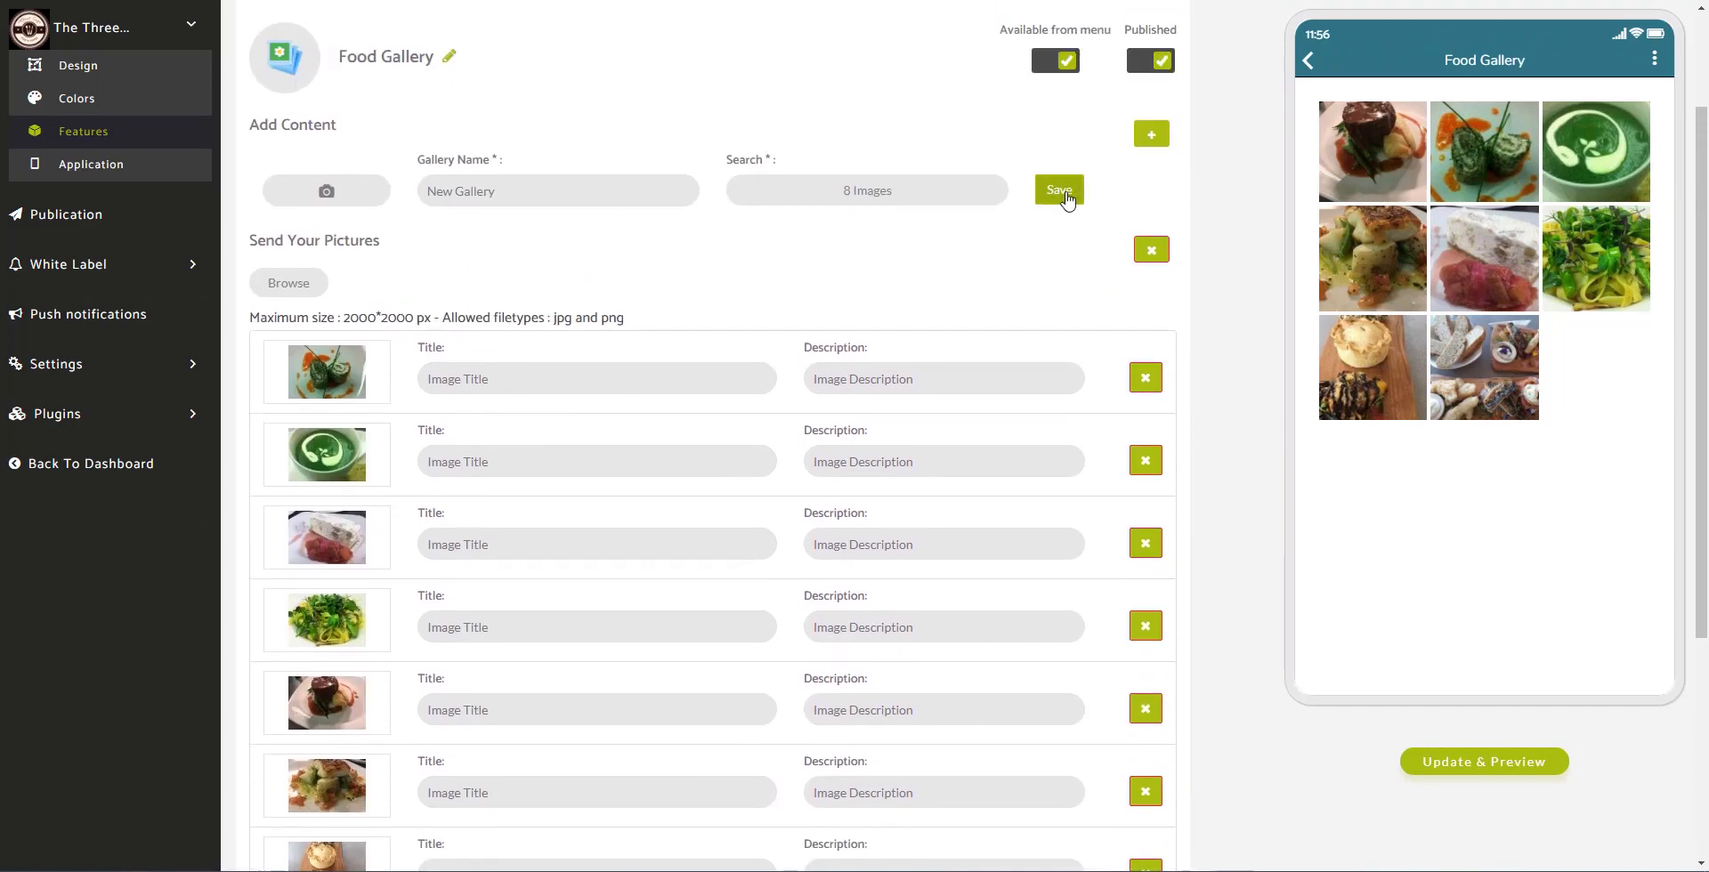
left_click(1067, 199)
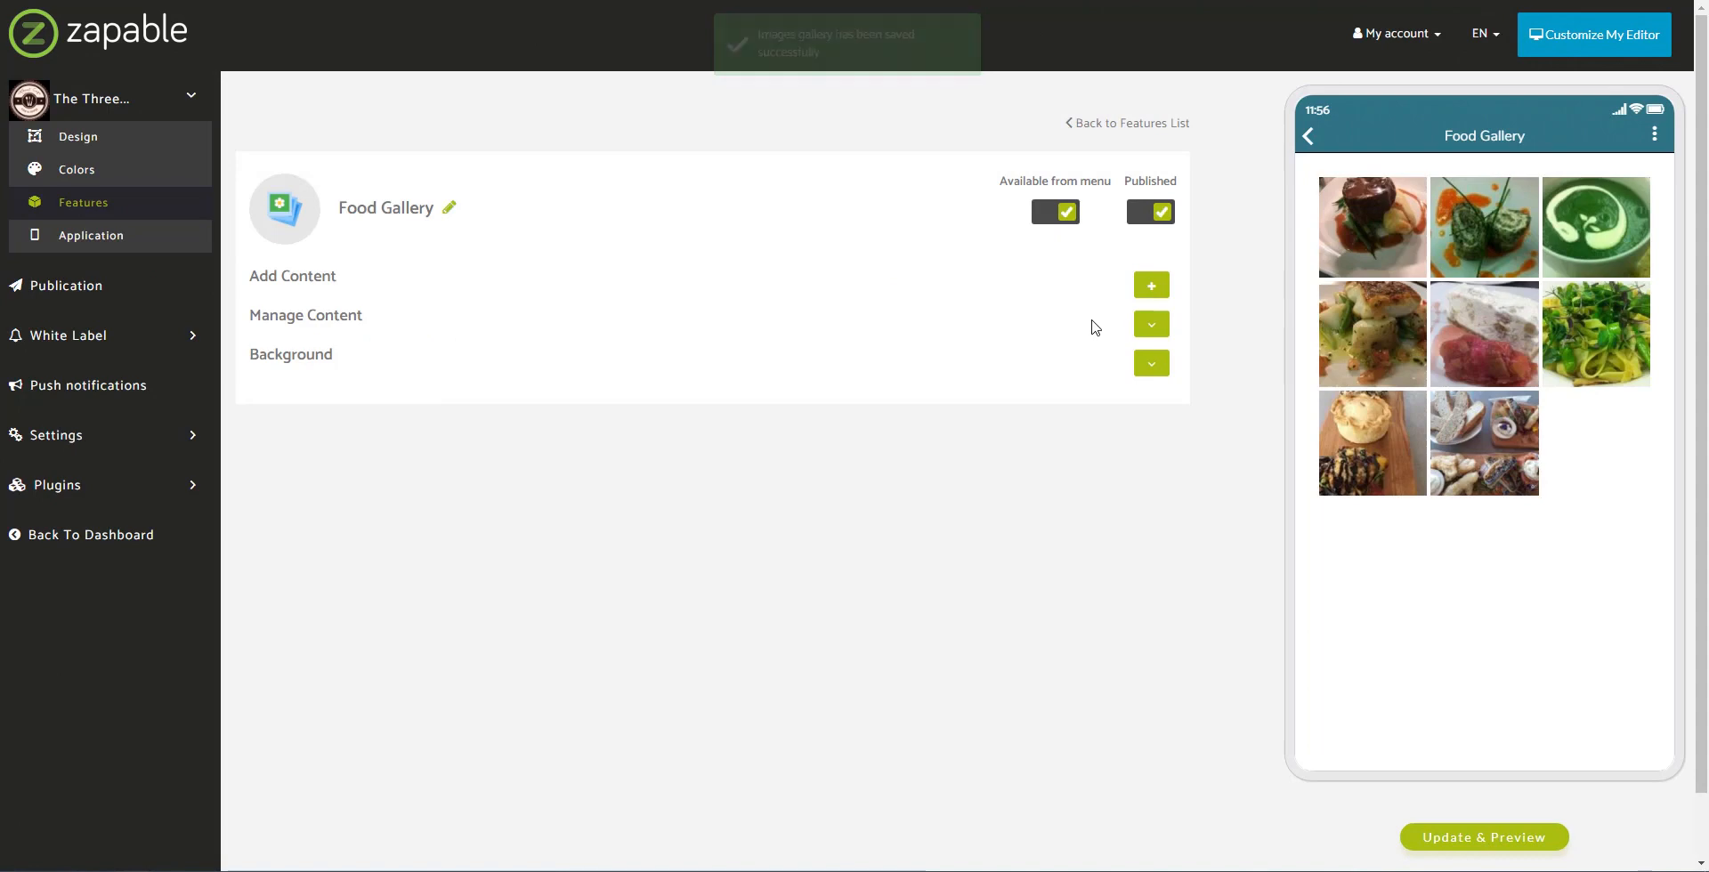
Step: Open the updated Food Gallery in the phone preview and view the first food photo full size
left_click(1150, 324)
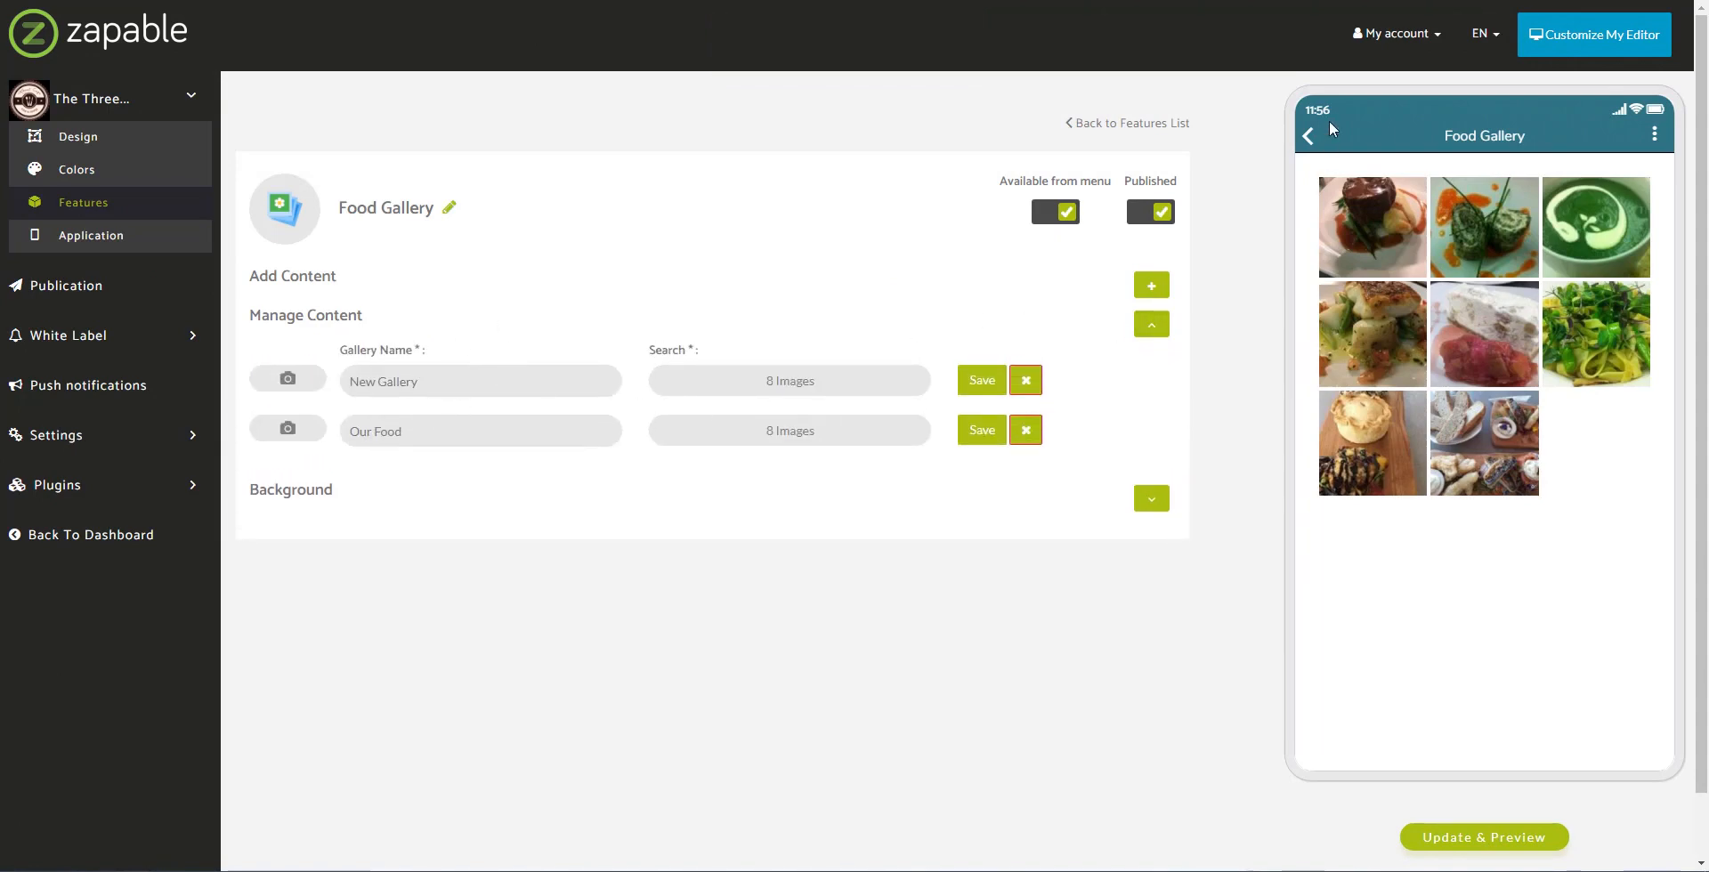
left_click(1316, 135)
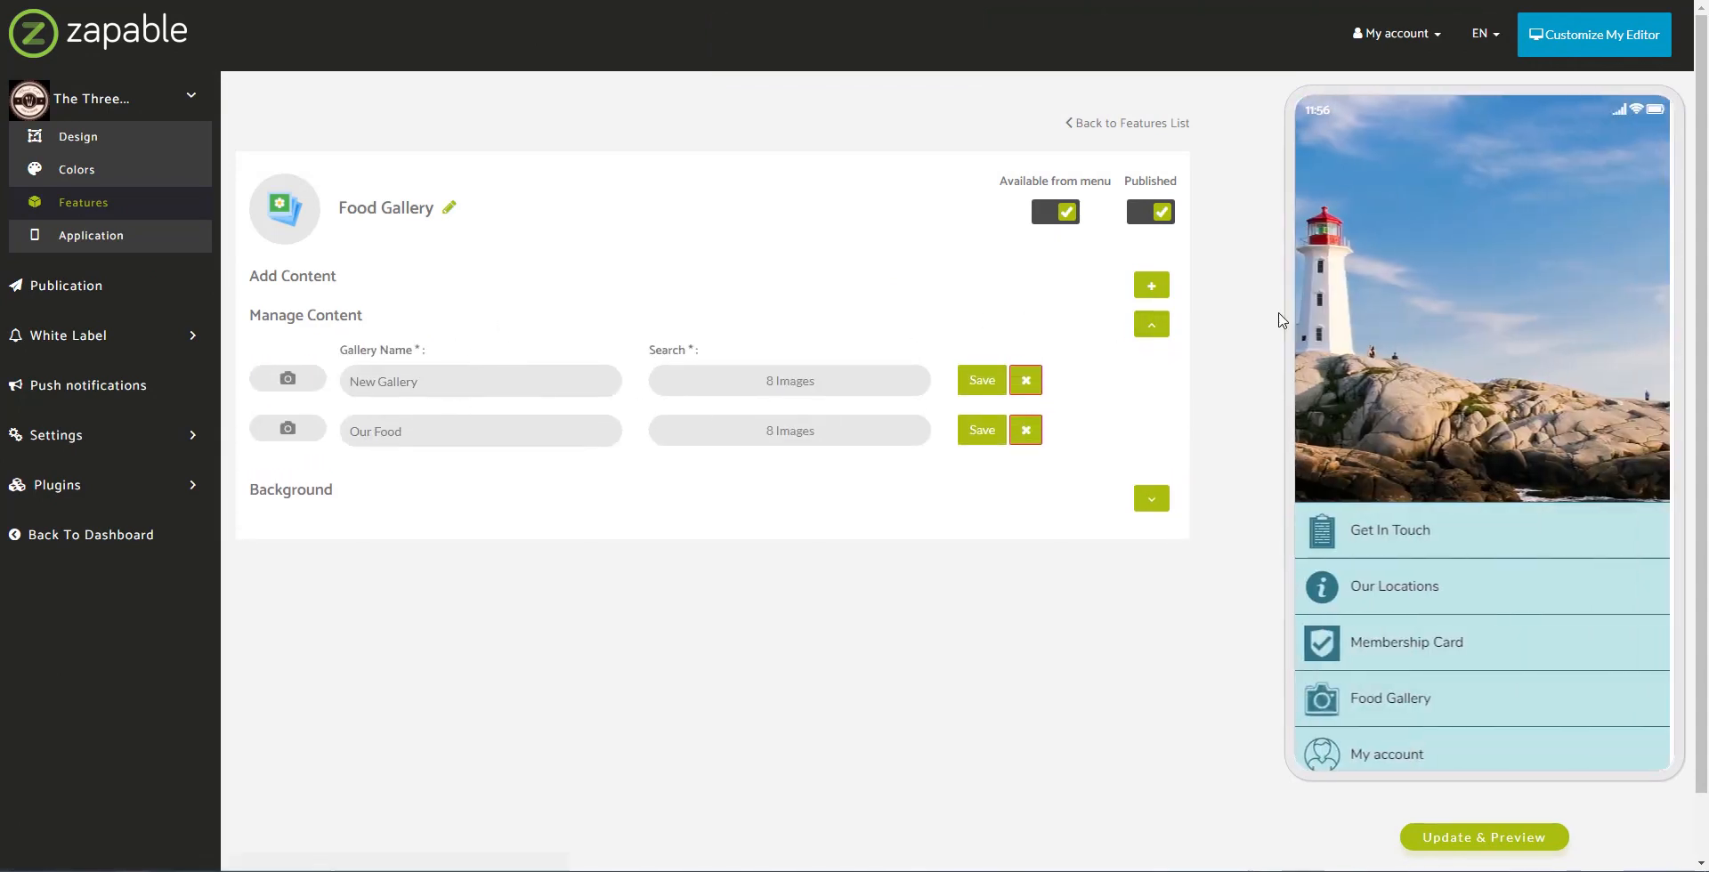
left_click(1399, 707)
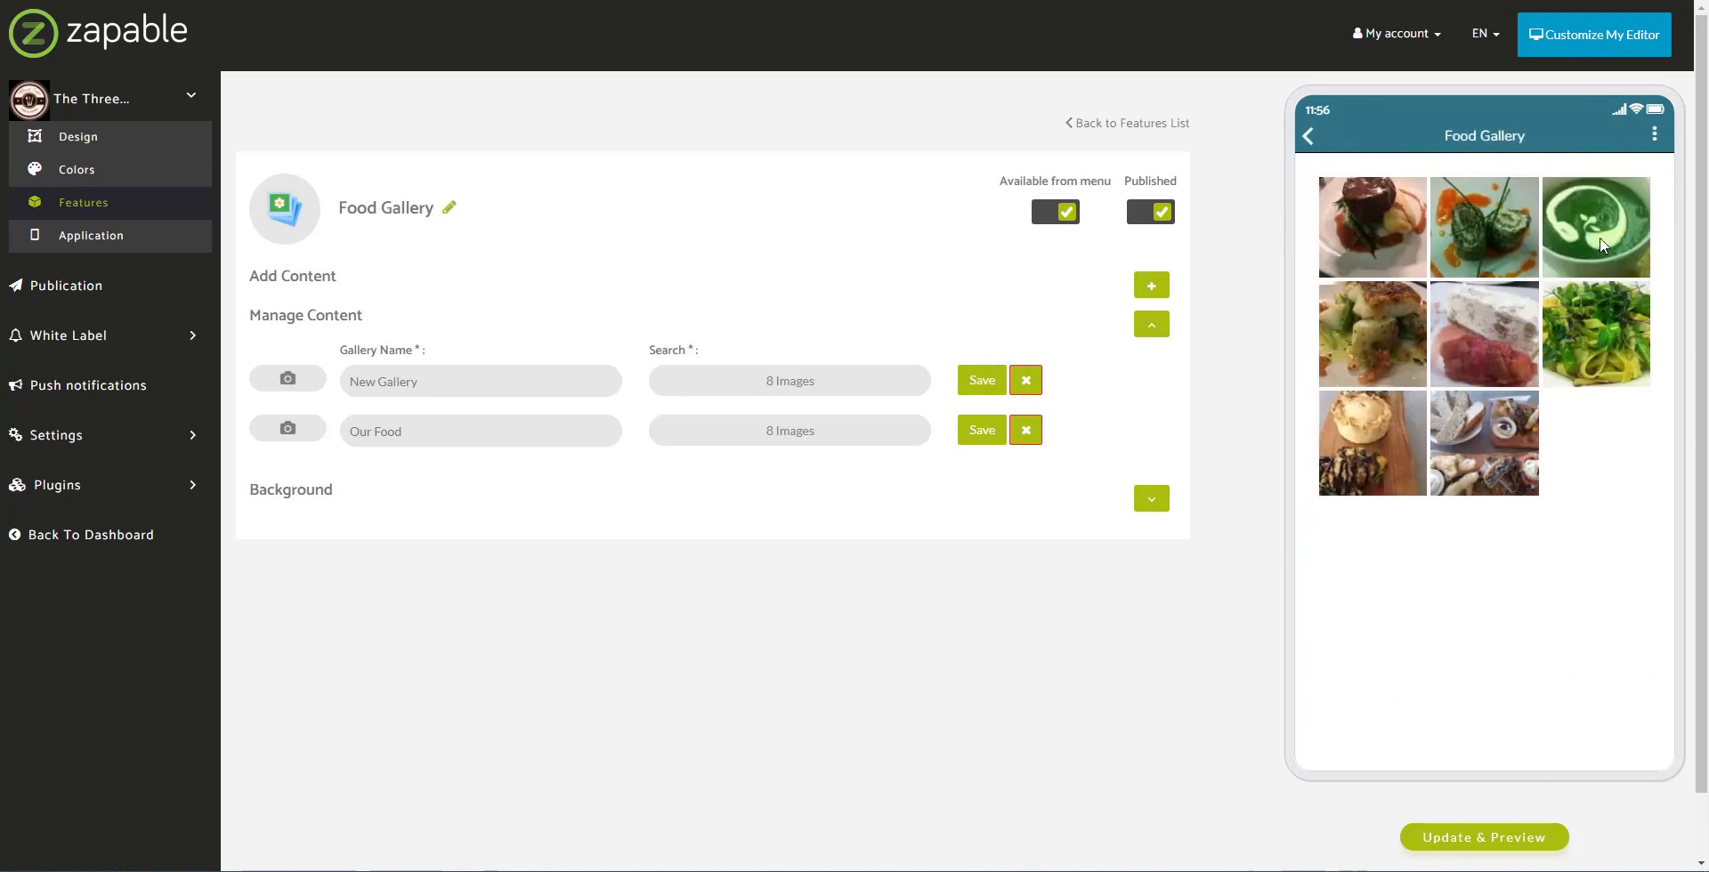
left_click(1656, 140)
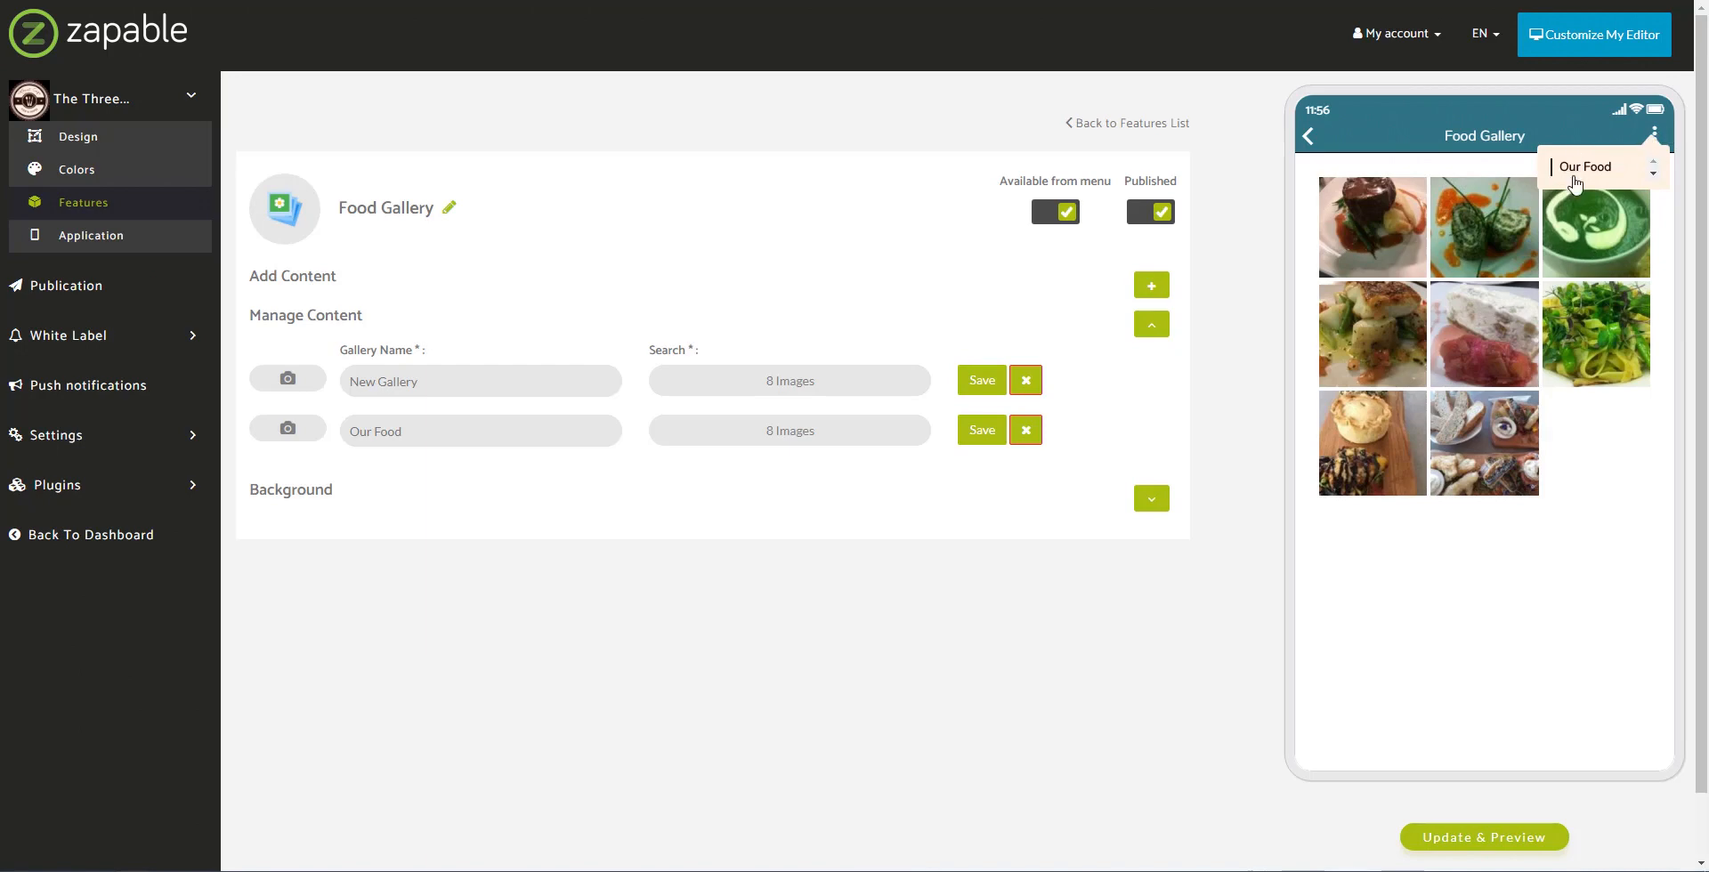
left_click(1375, 219)
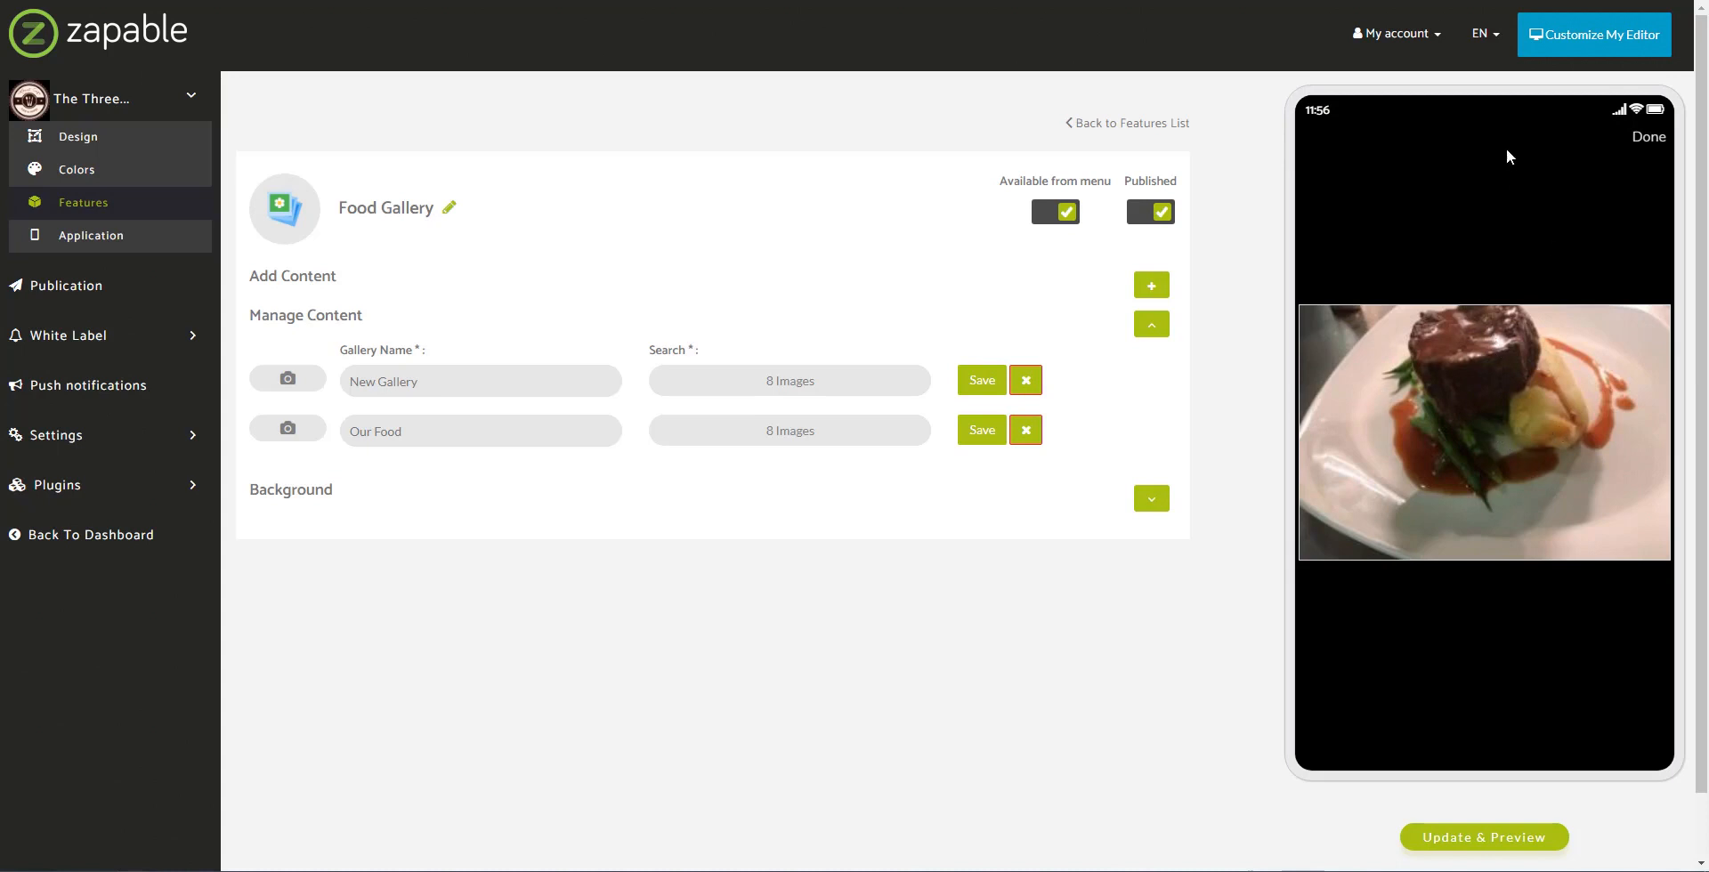
Step: Close the photo, return the preview to the home screen, and go back to the features list
left_click(1646, 138)
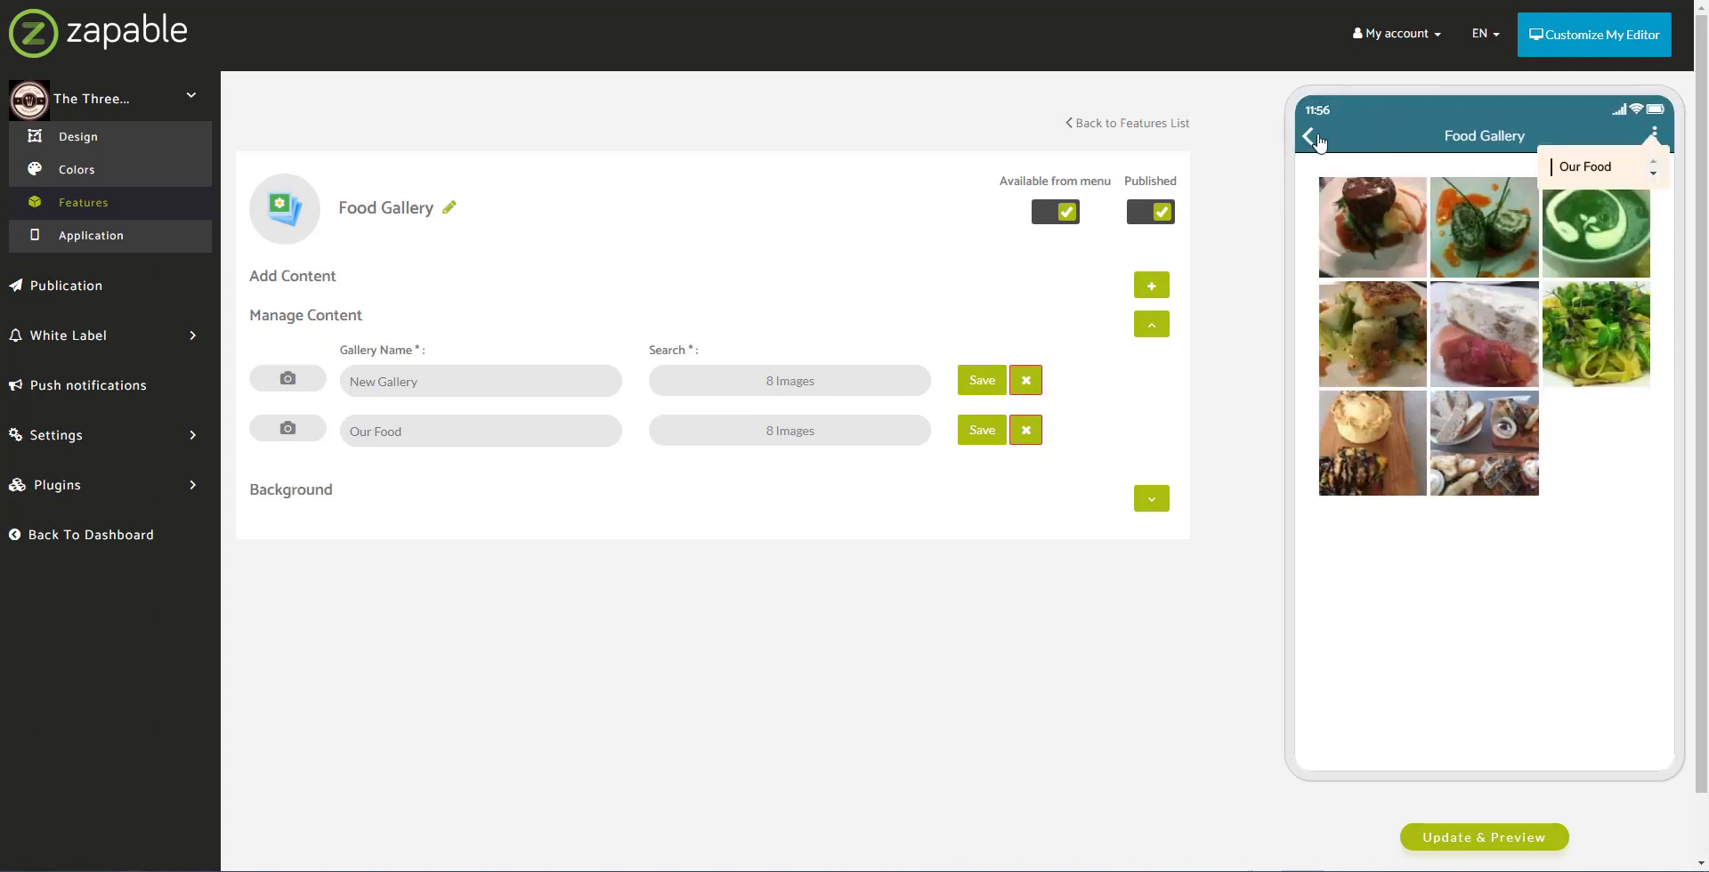
left_click(1315, 139)
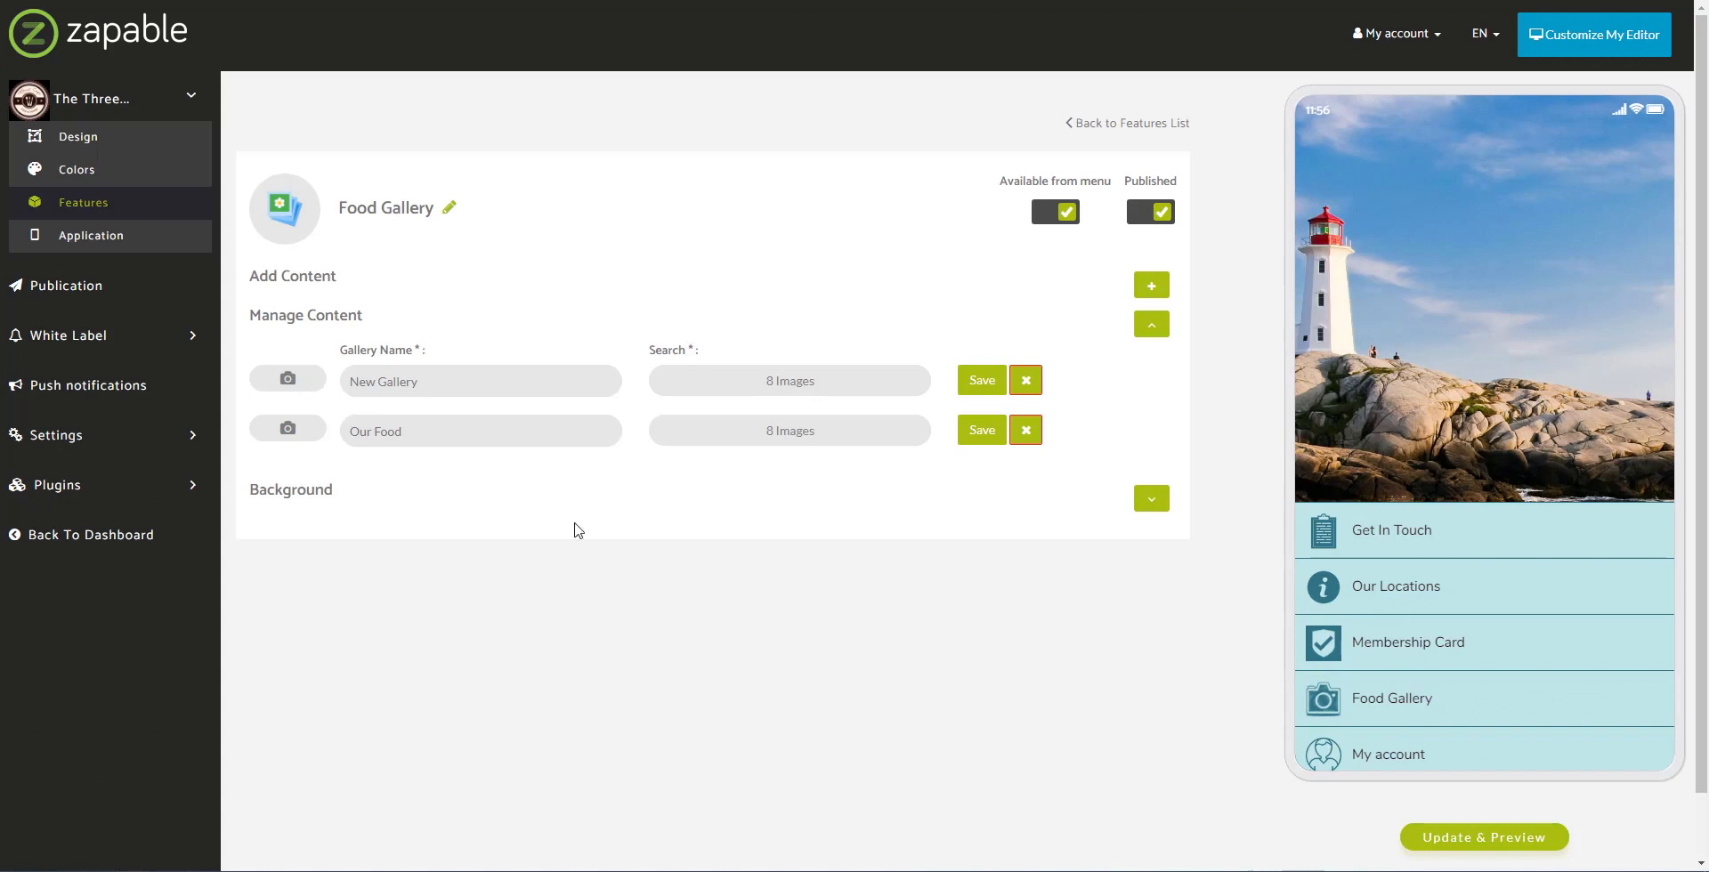
scroll(1495, 619, "down", 1)
scroll(1495, 619, "down", 1)
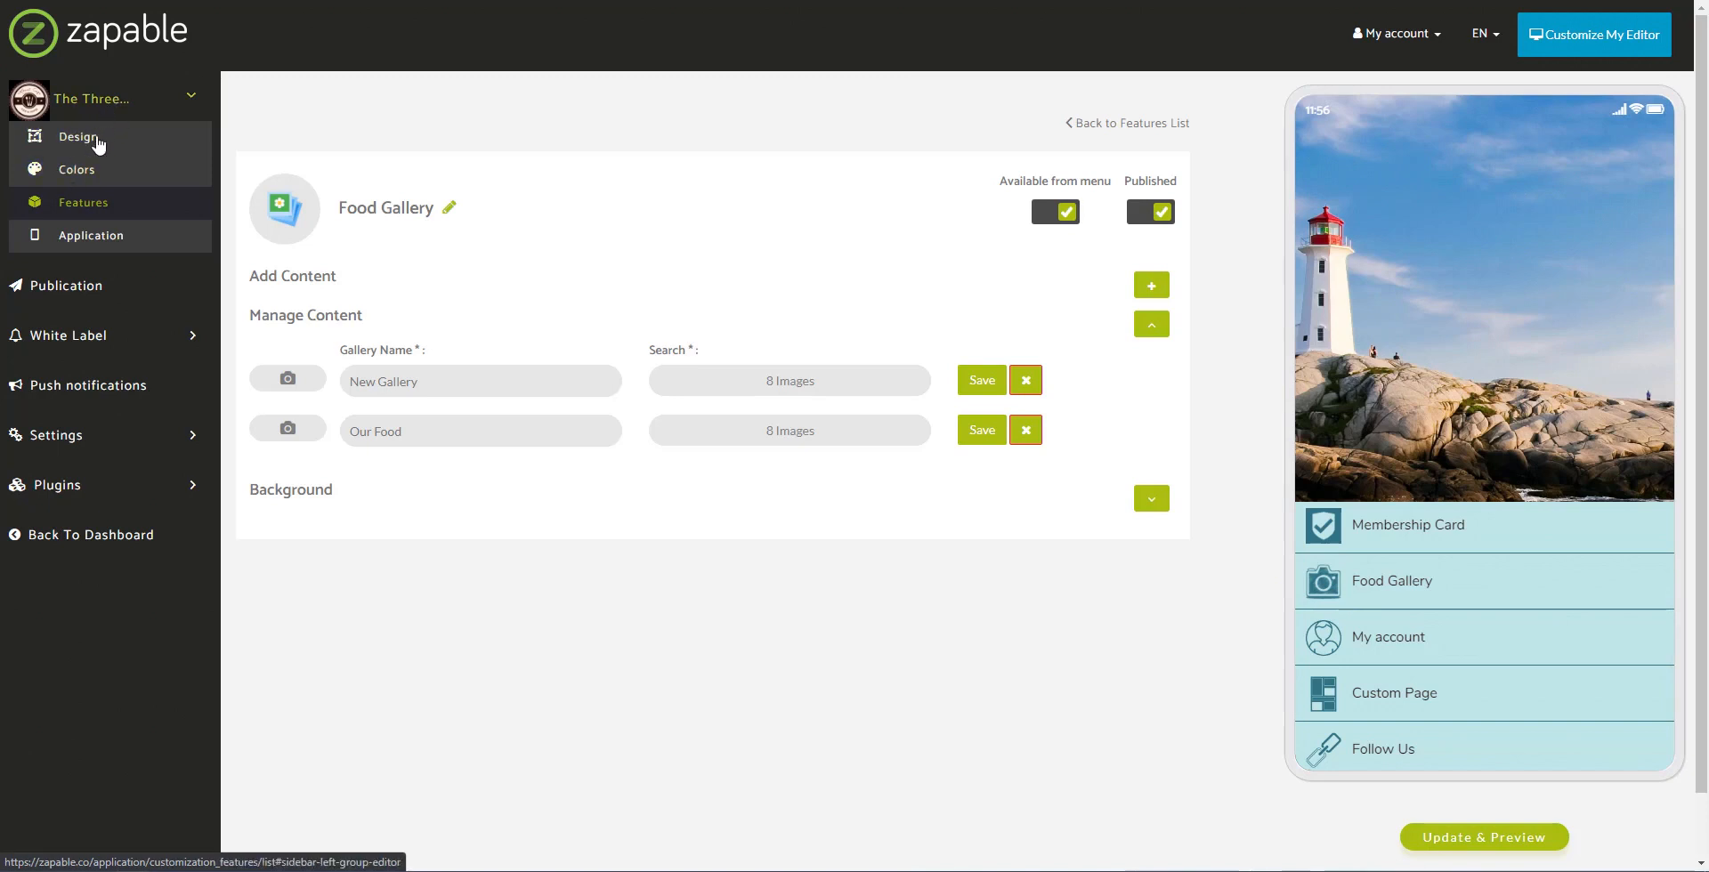
left_click(65, 214)
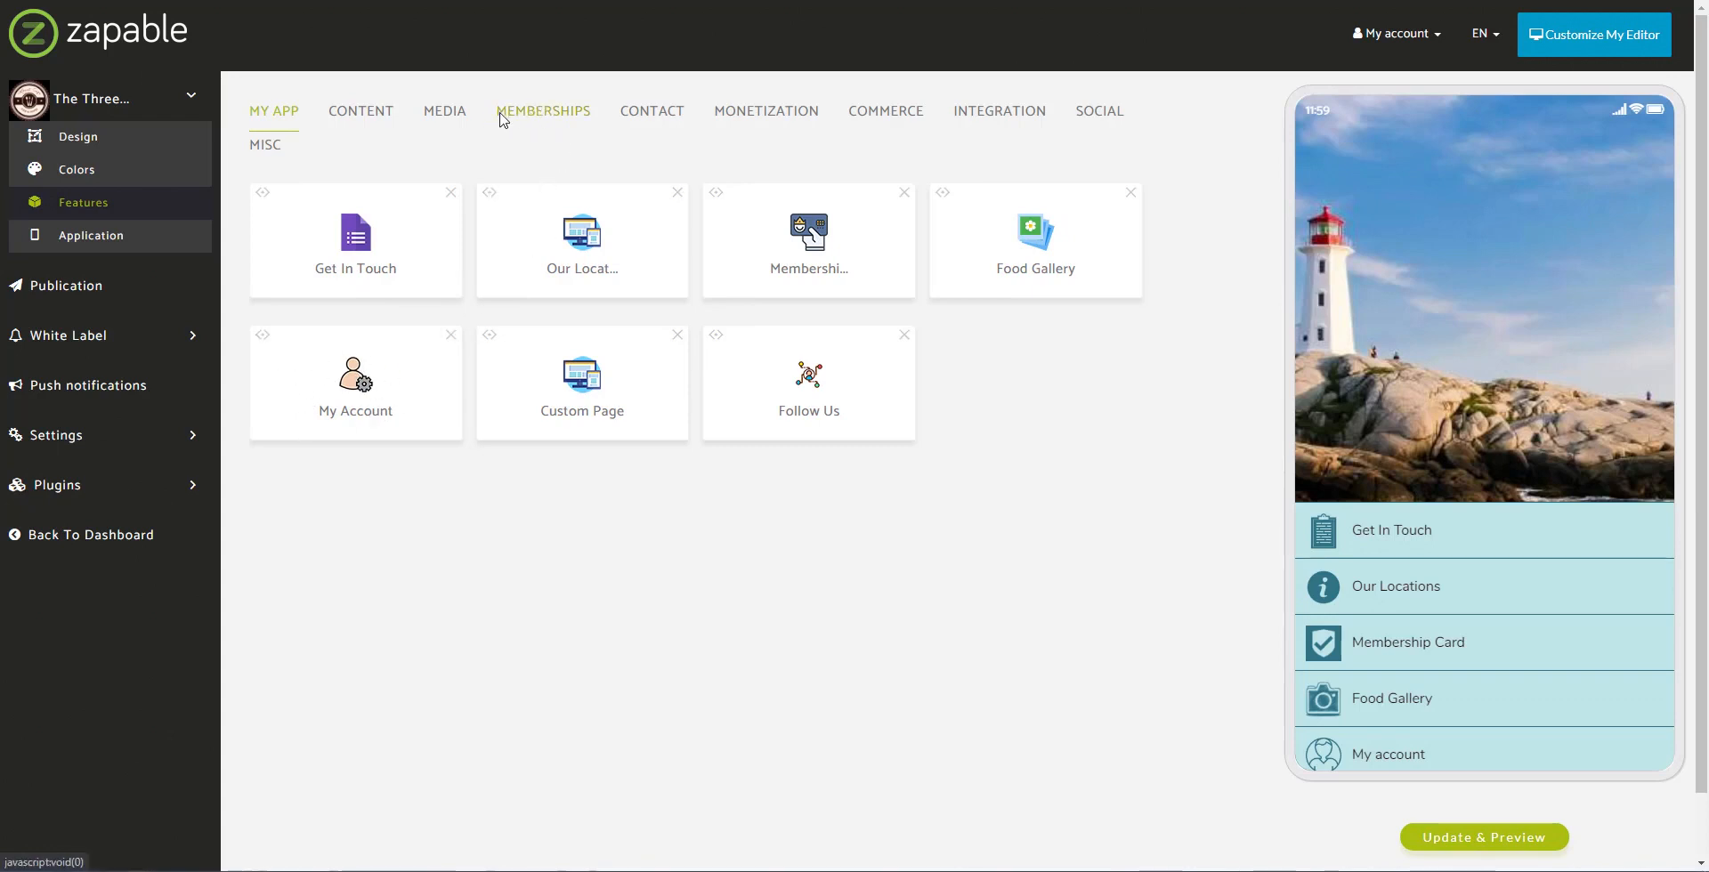
Step: Open the My Account feature settings and keep its Design layout on List
left_click(354, 390)
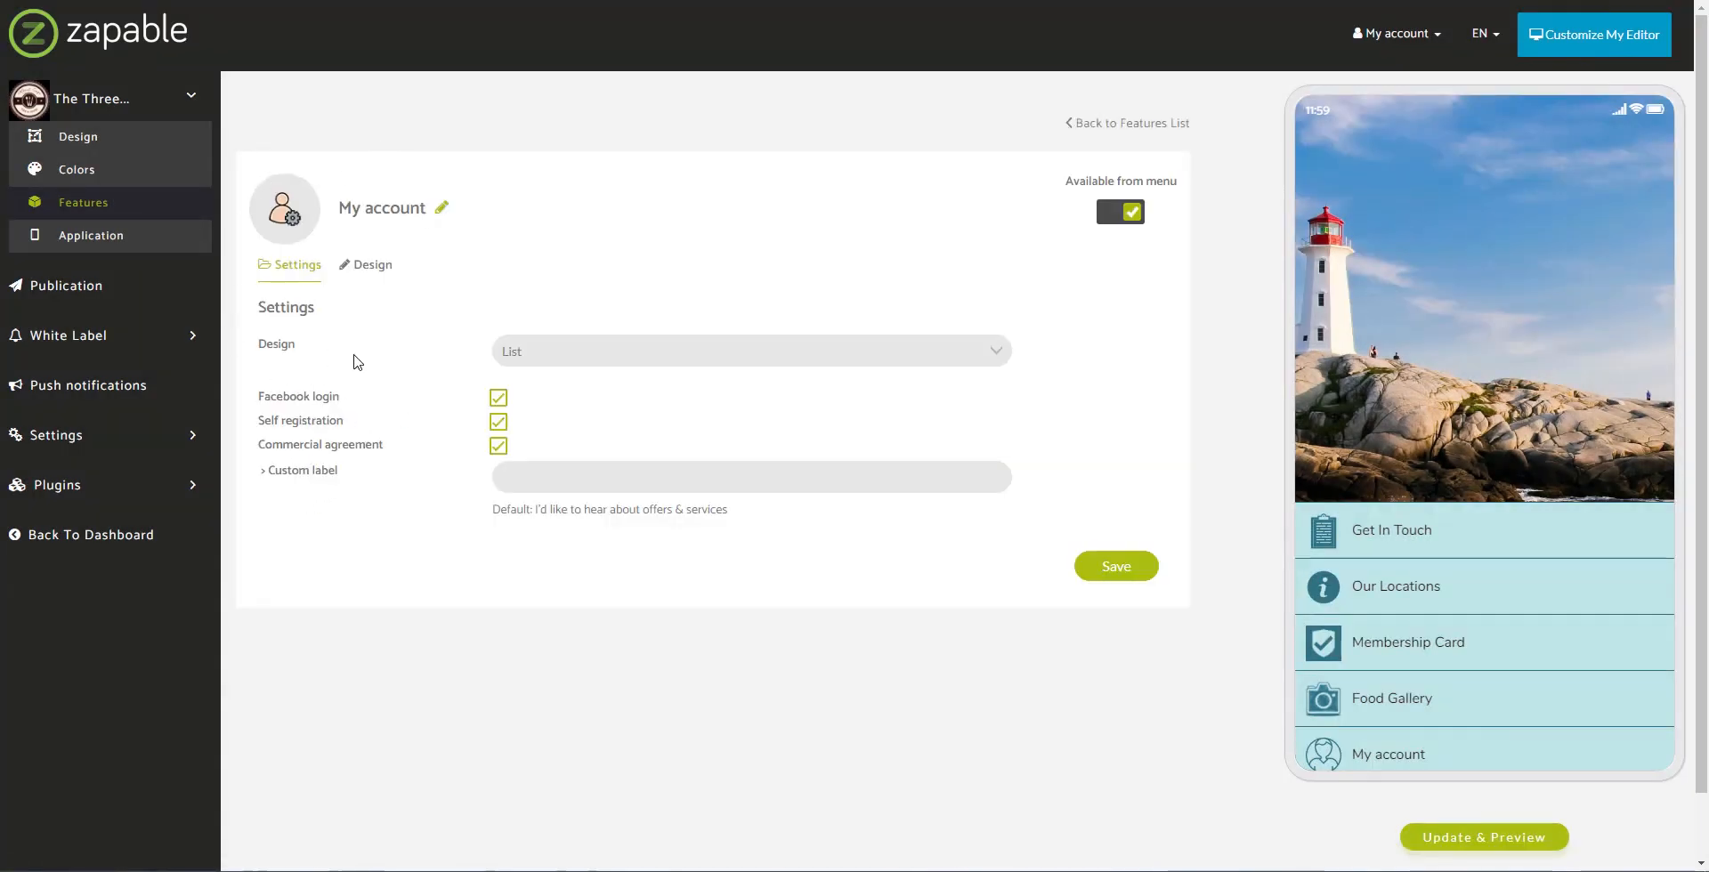
left_click_drag(261, 470, 338, 428)
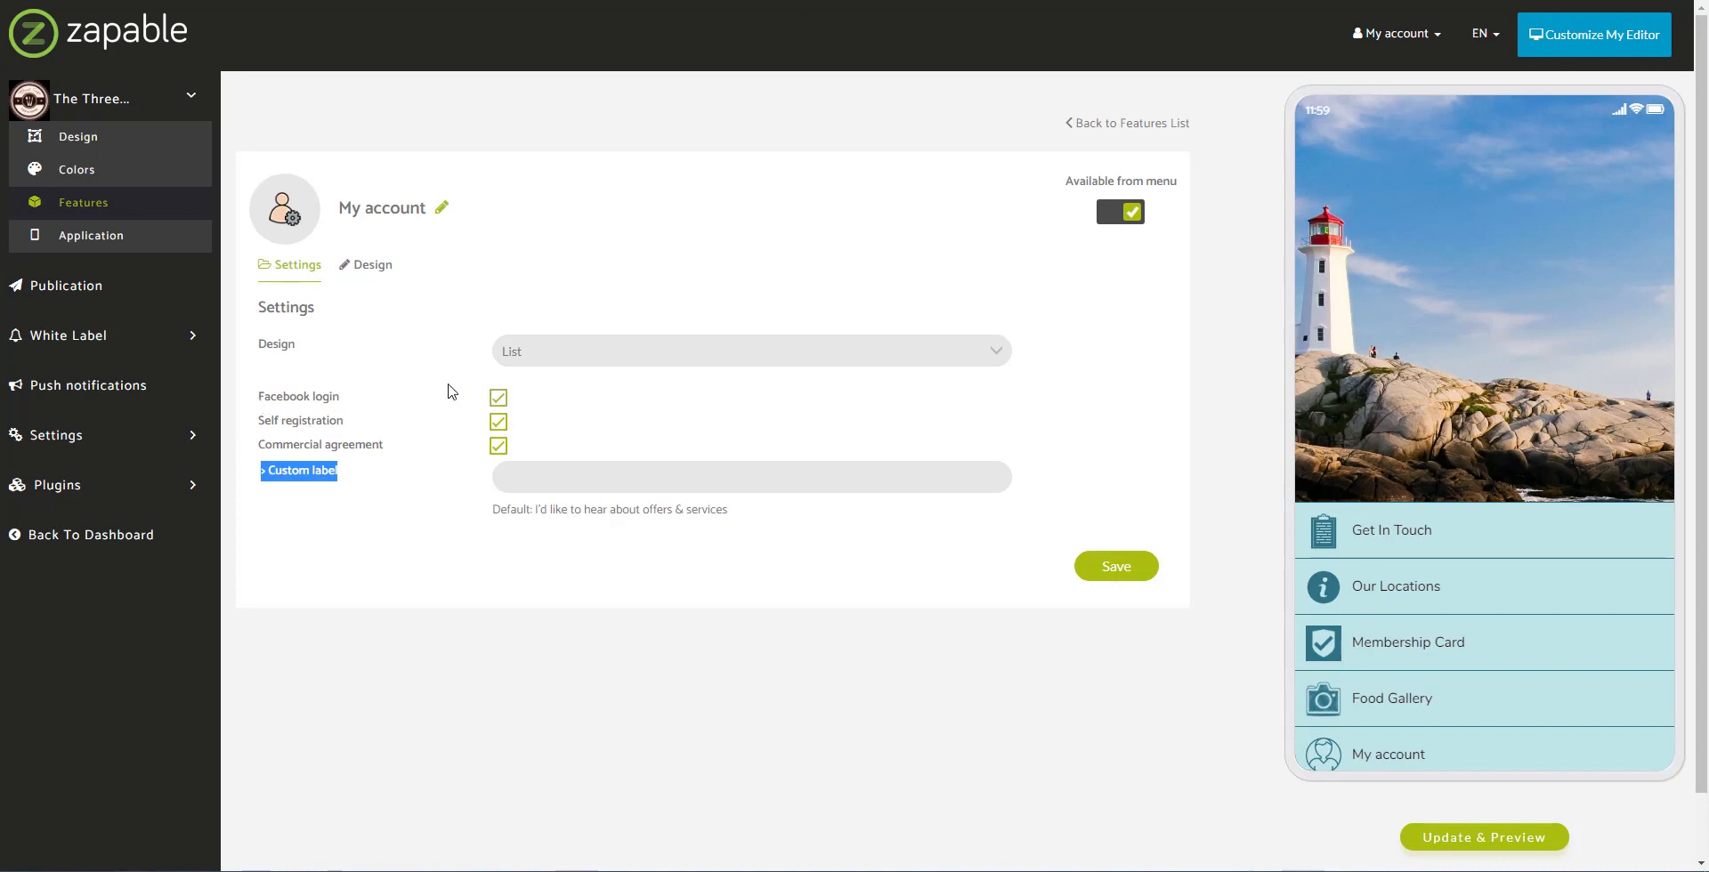
left_click(525, 399)
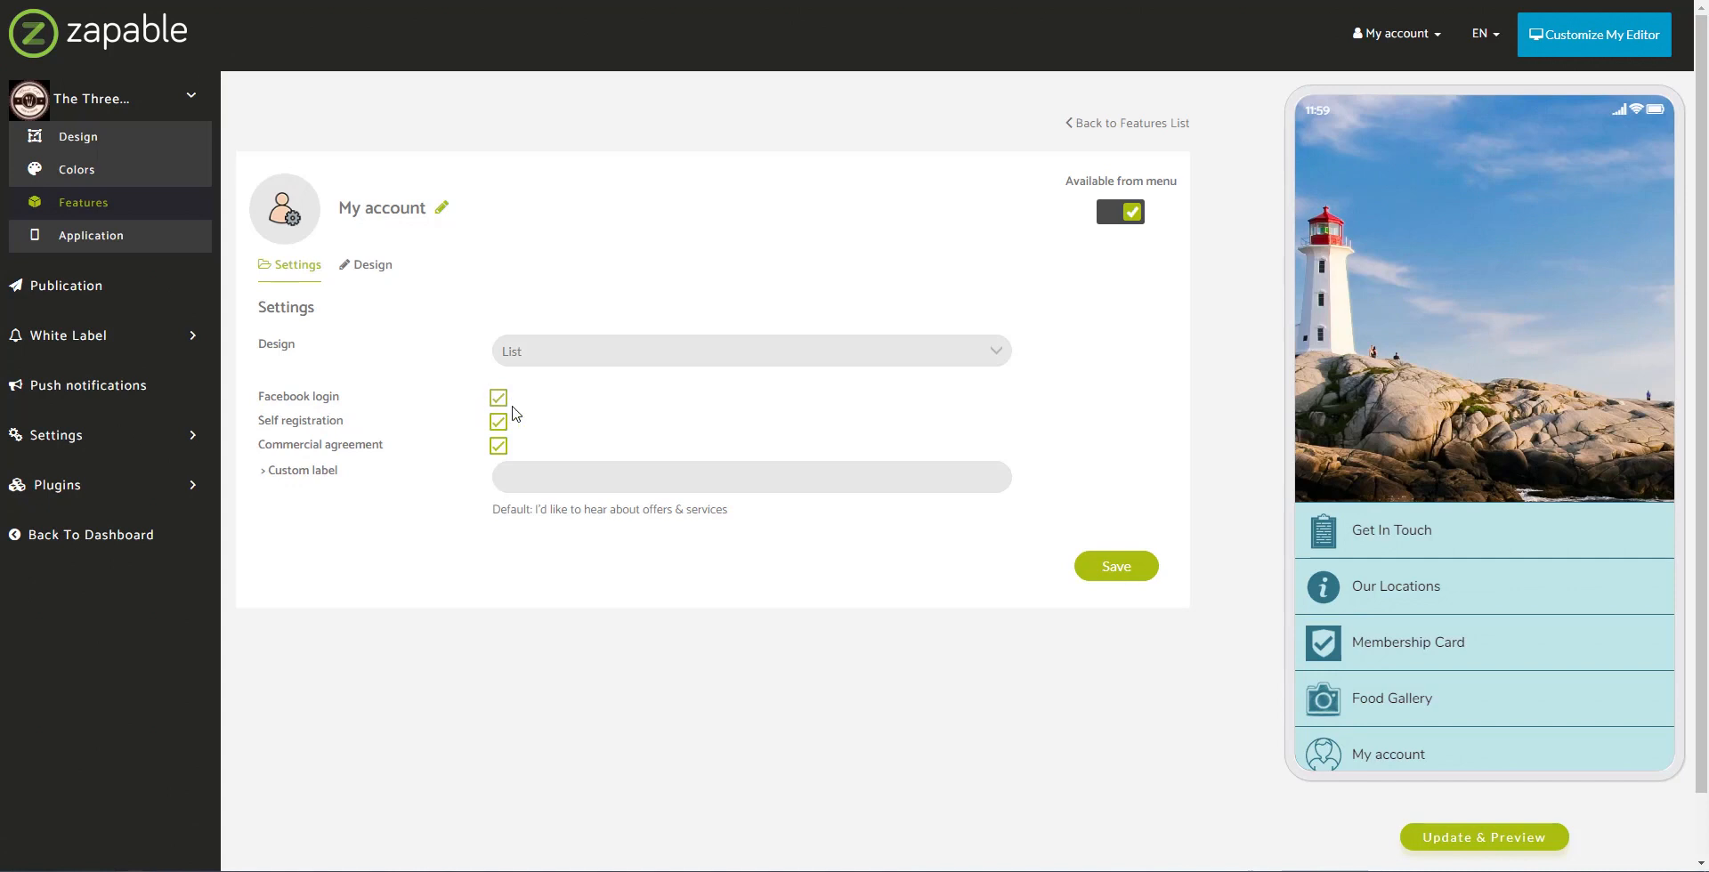
left_click(574, 354)
left_click(587, 364)
left_click(598, 356)
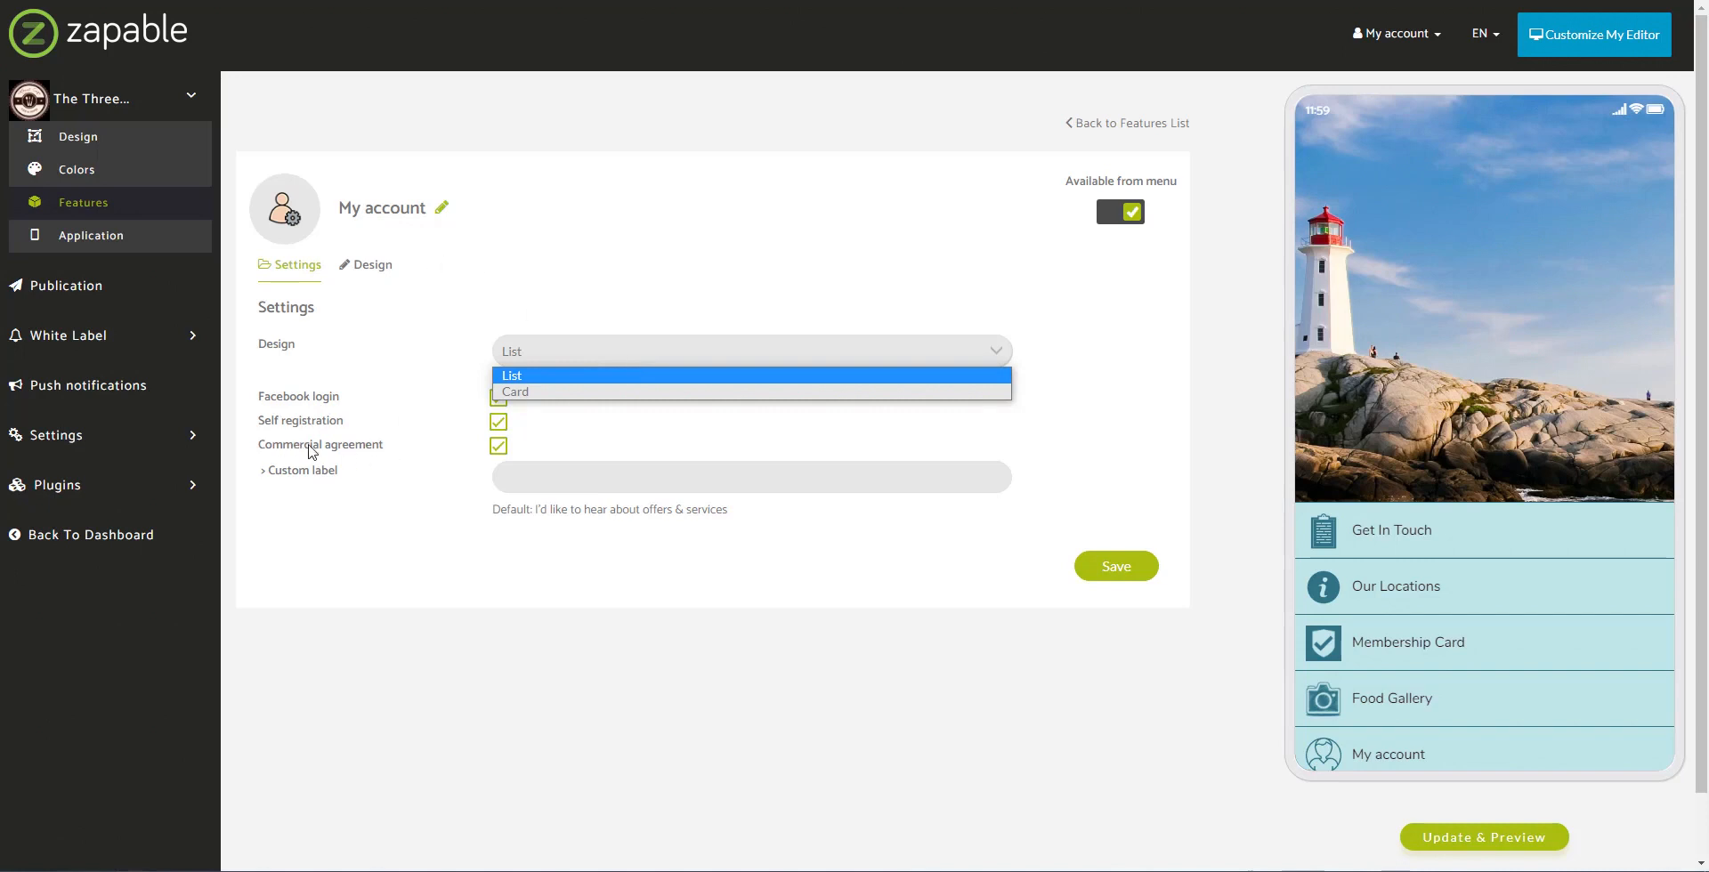
left_click(471, 514)
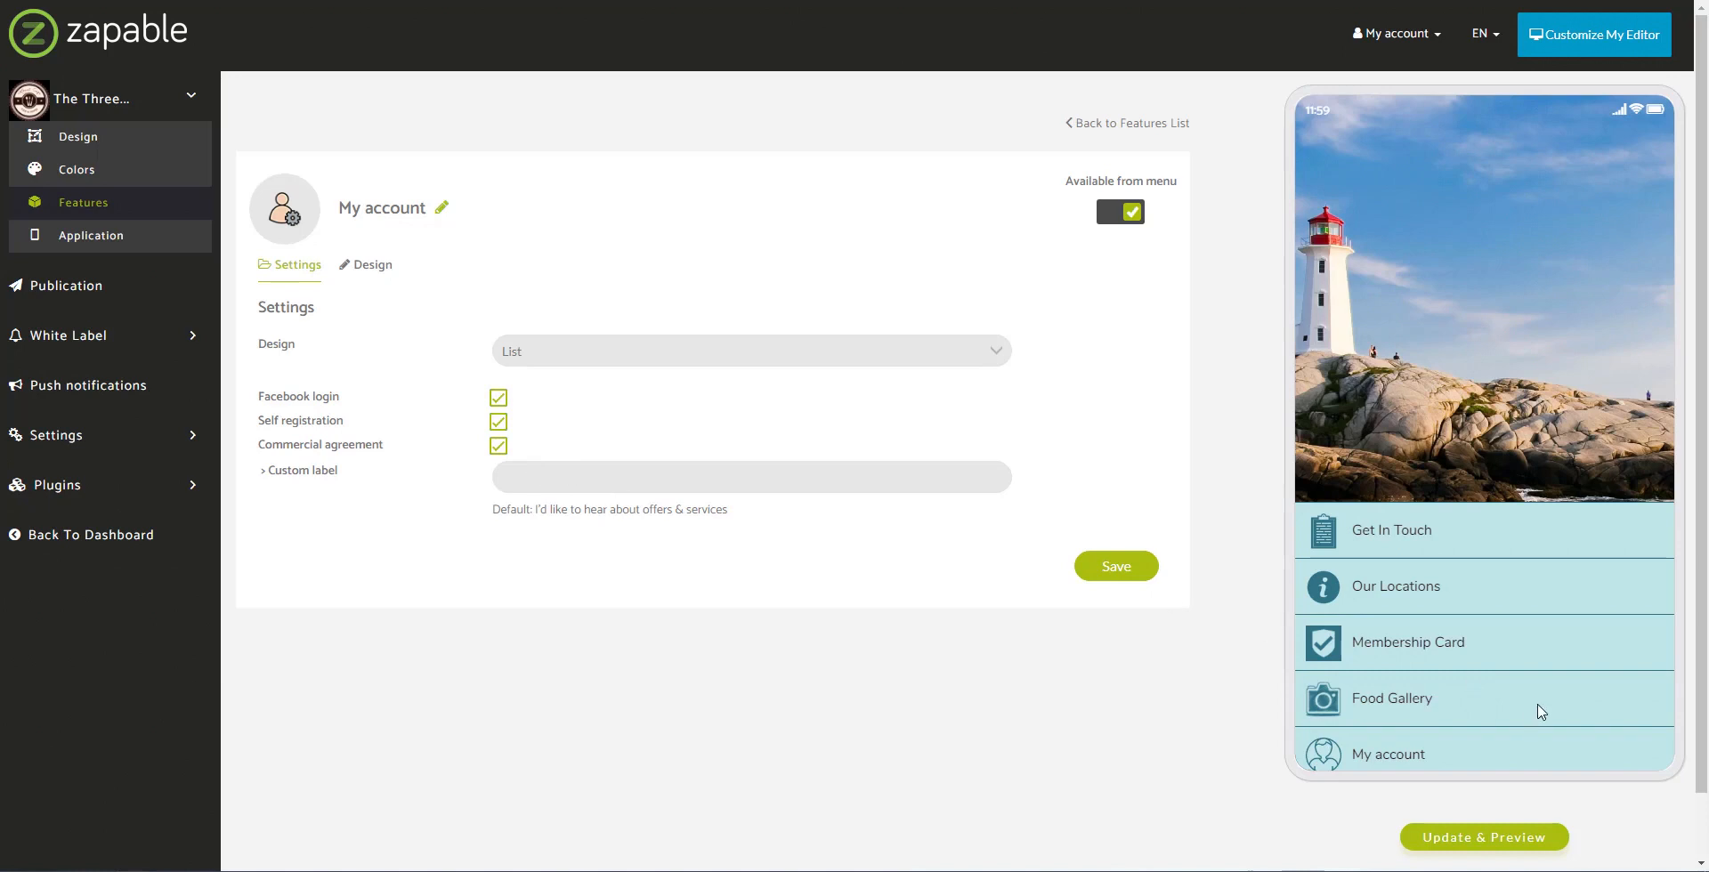
Step: Preview the My account sign-in screen and then its sign-up form in the phone
scroll(1419, 730, "down", 1)
left_click(1401, 669)
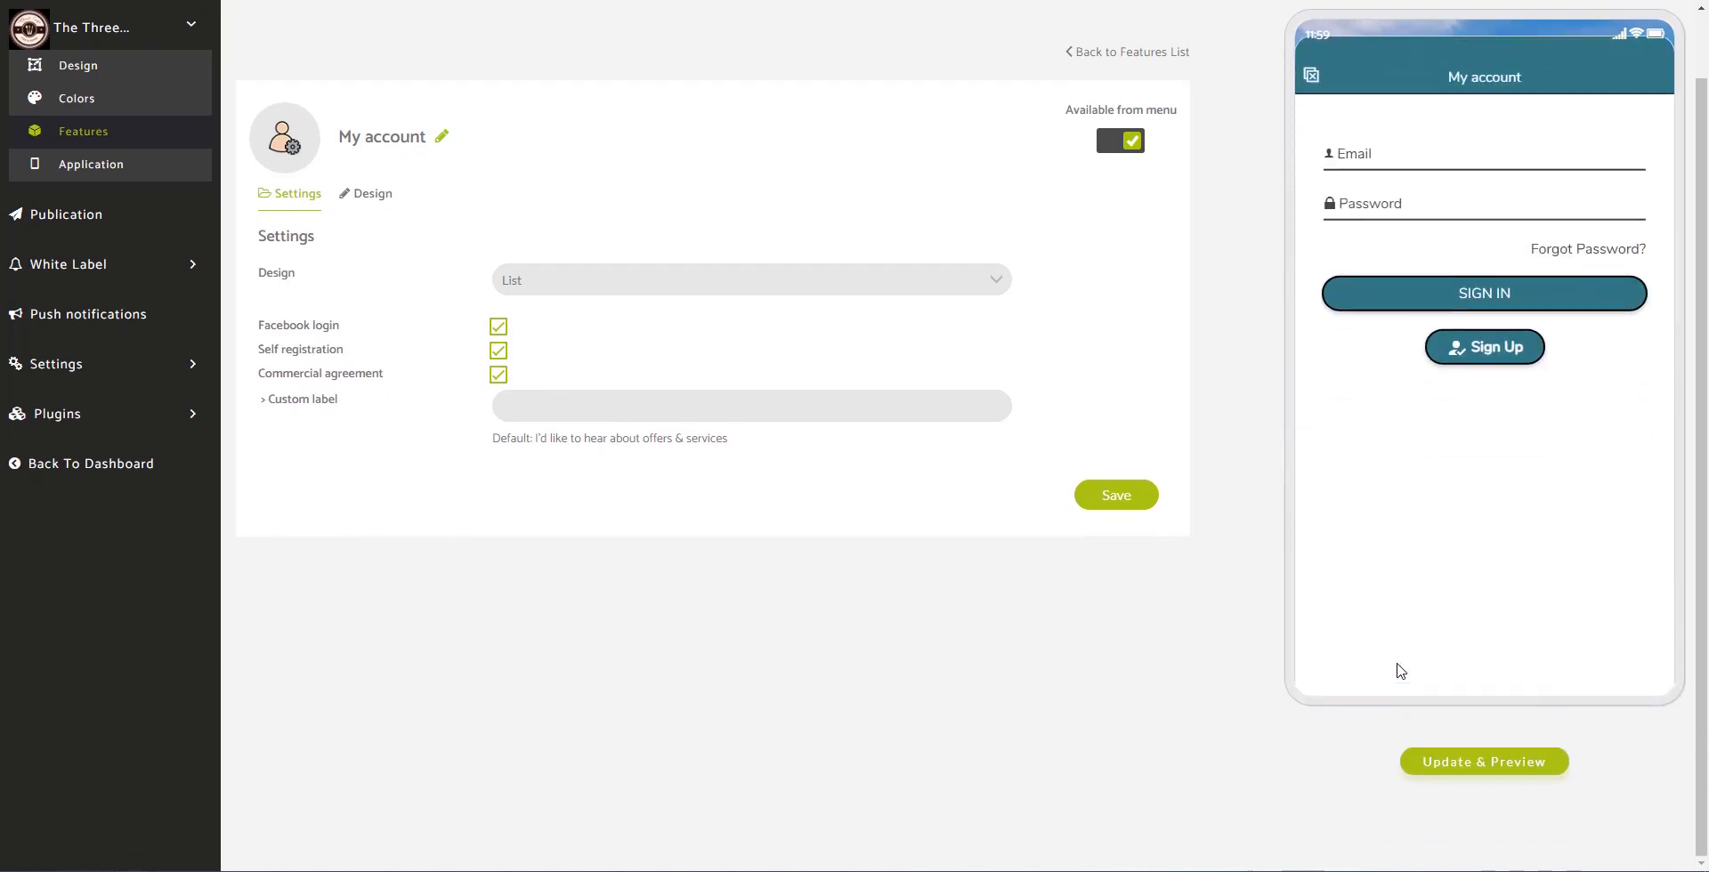
scroll(560, 697, "up", 1)
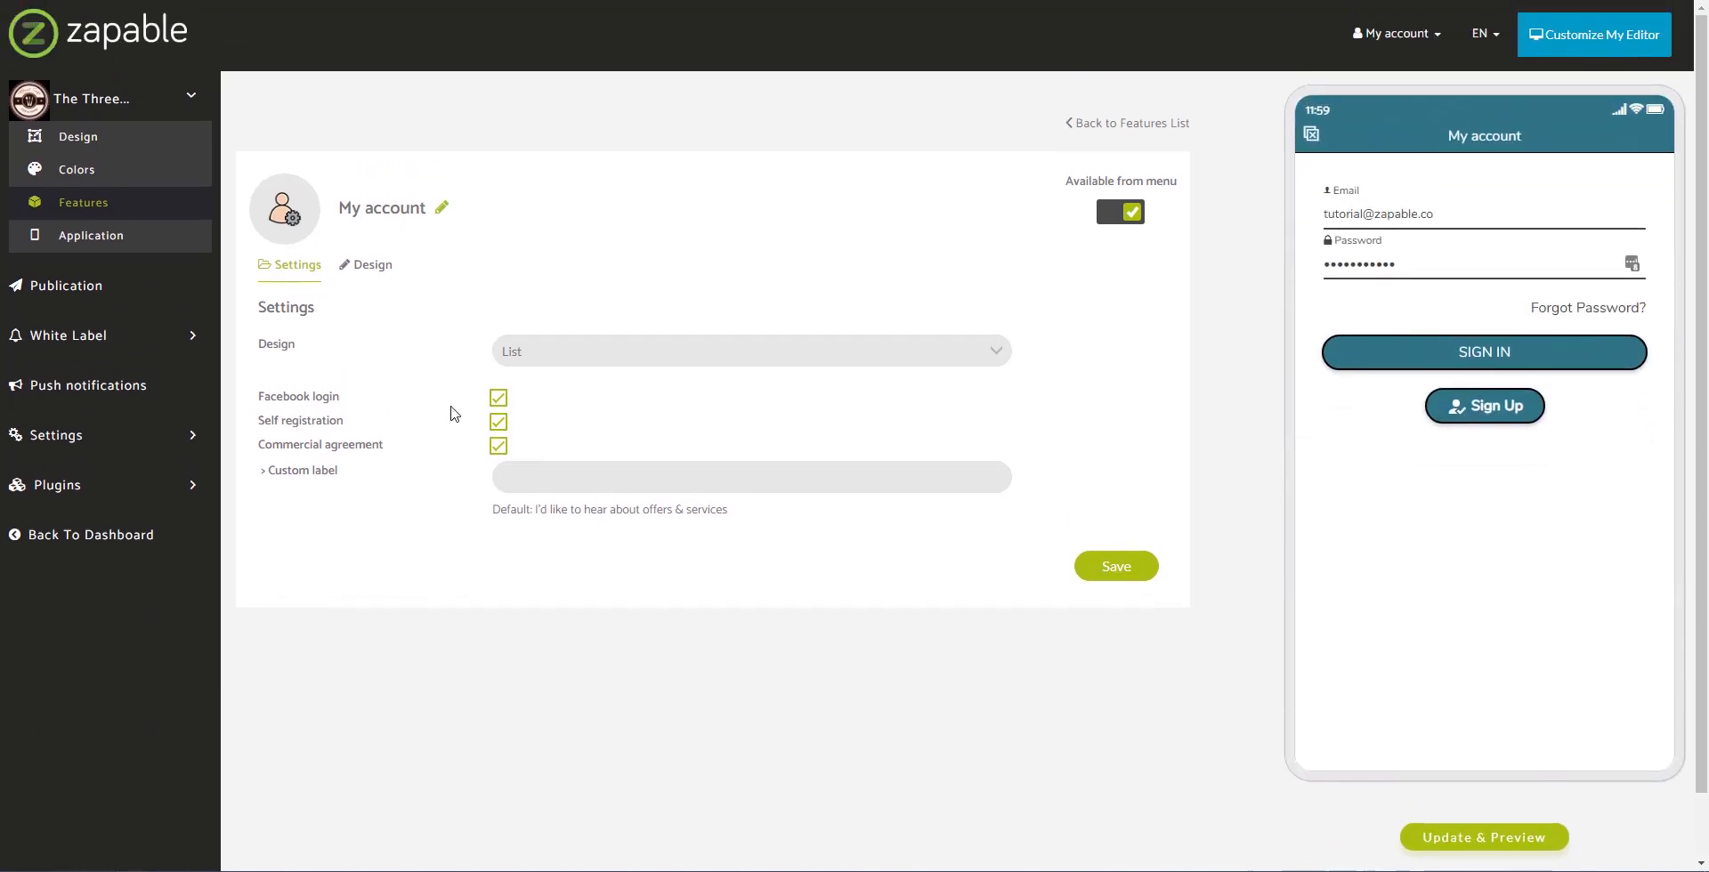
left_click(1512, 407)
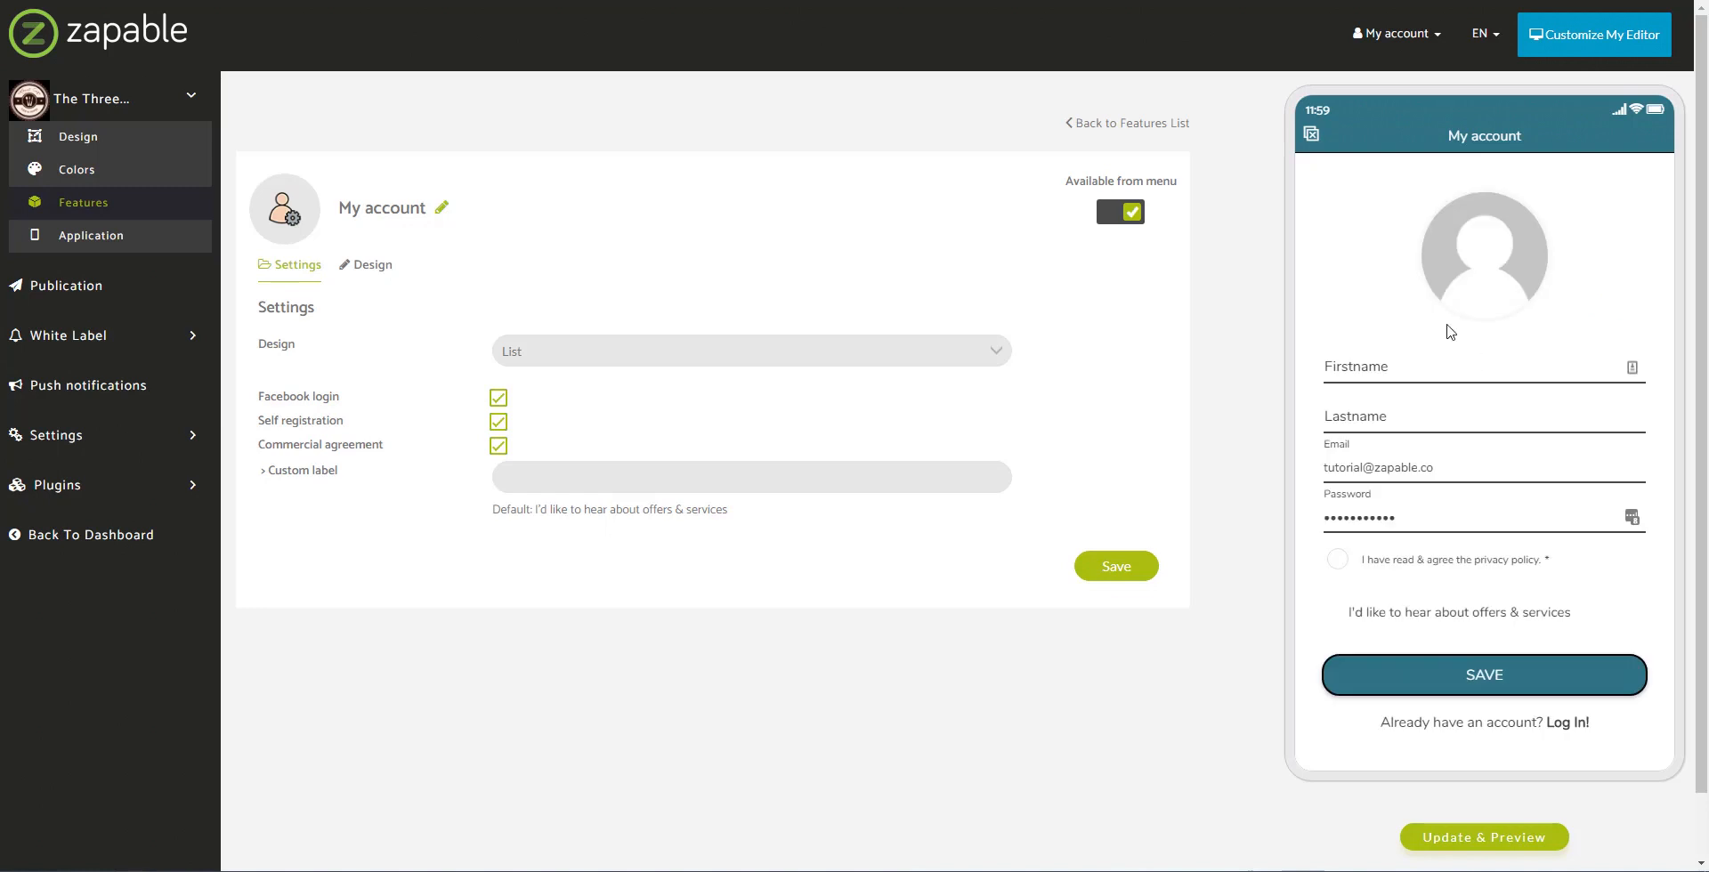
scroll(1451, 331, "down", 1)
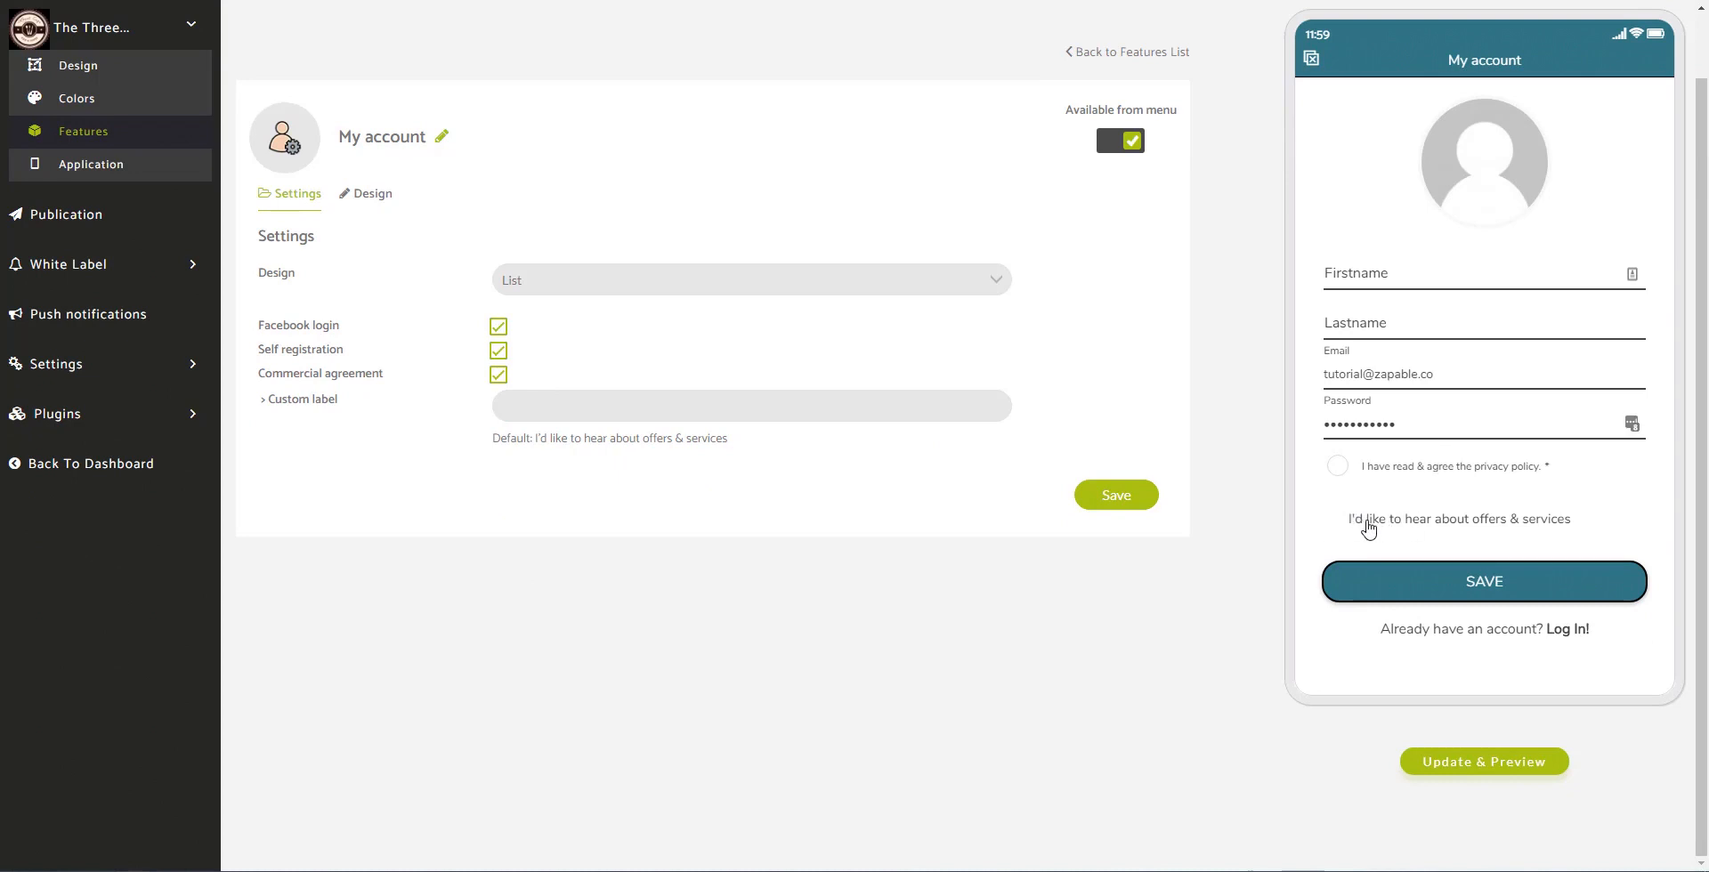
Step: Set the Custom label to 'Would you like to join our newsletter?' and save the settings
left_click(703, 412)
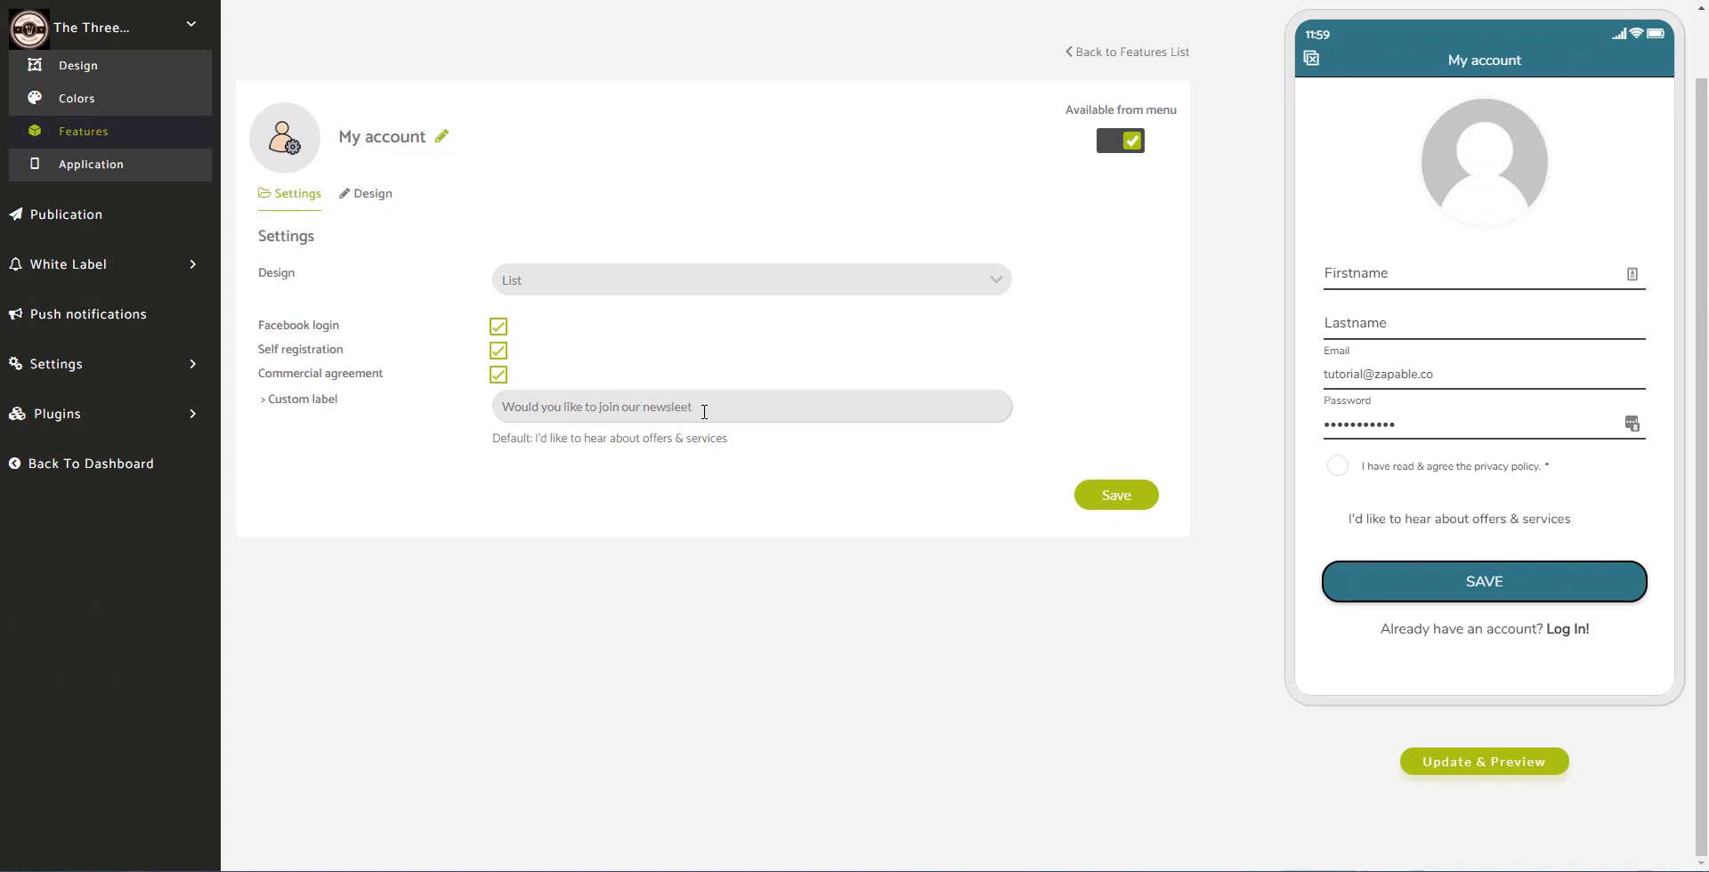
type("ter?")
left_click(1139, 498)
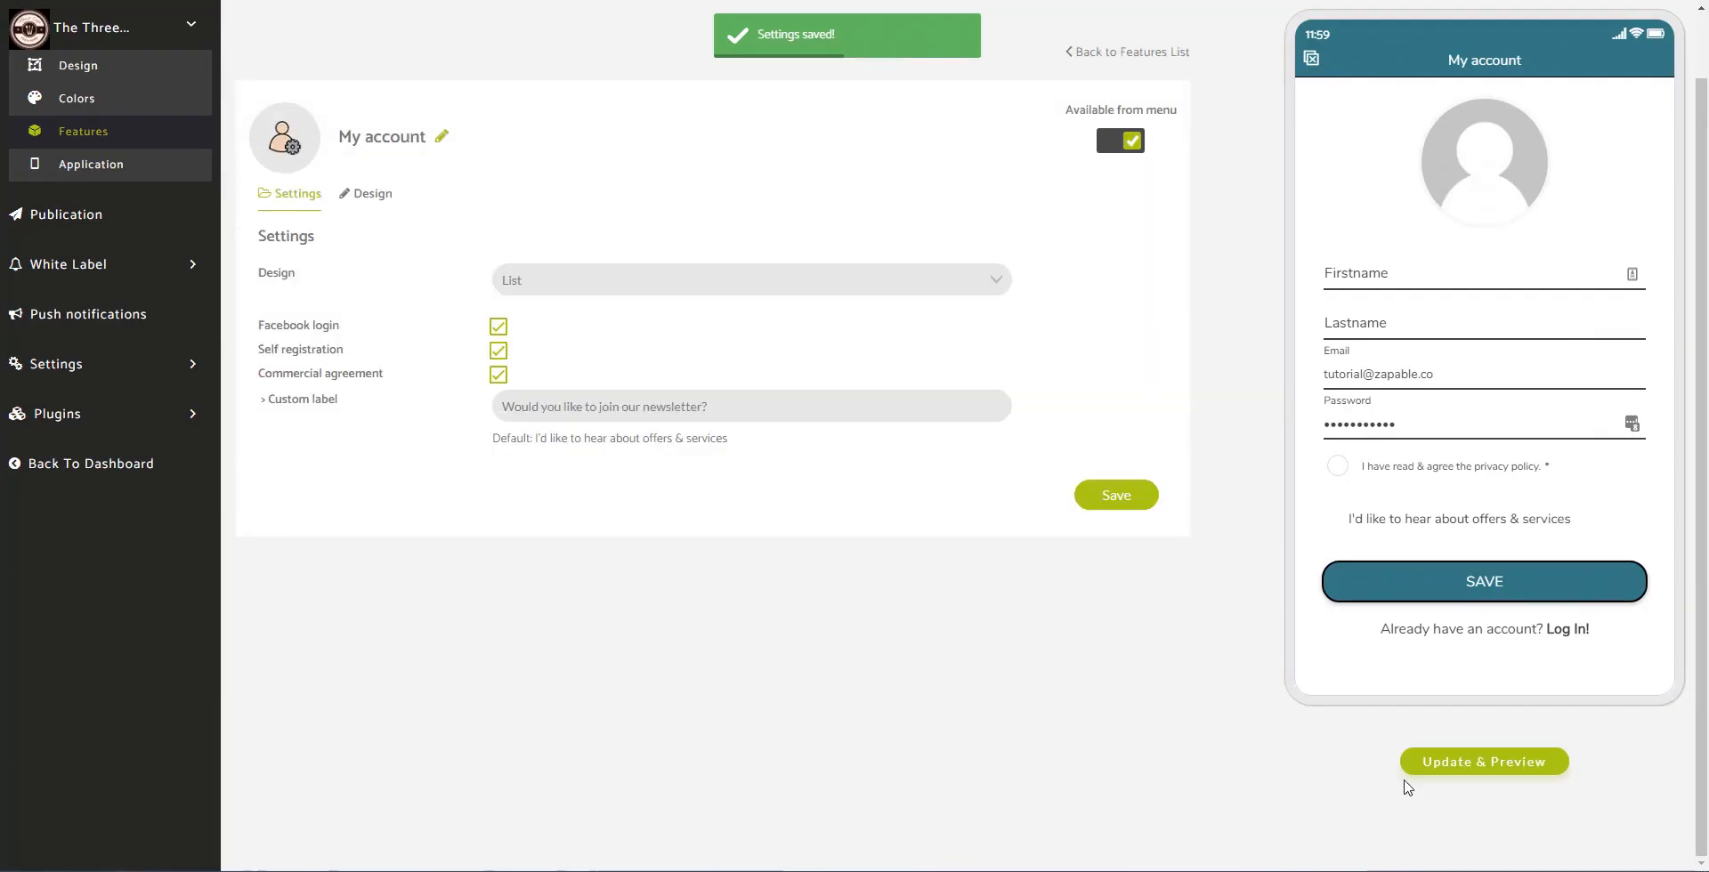
Step: Refresh the preview and tick the newsletter option on the My account sign-up form
left_click(1428, 766)
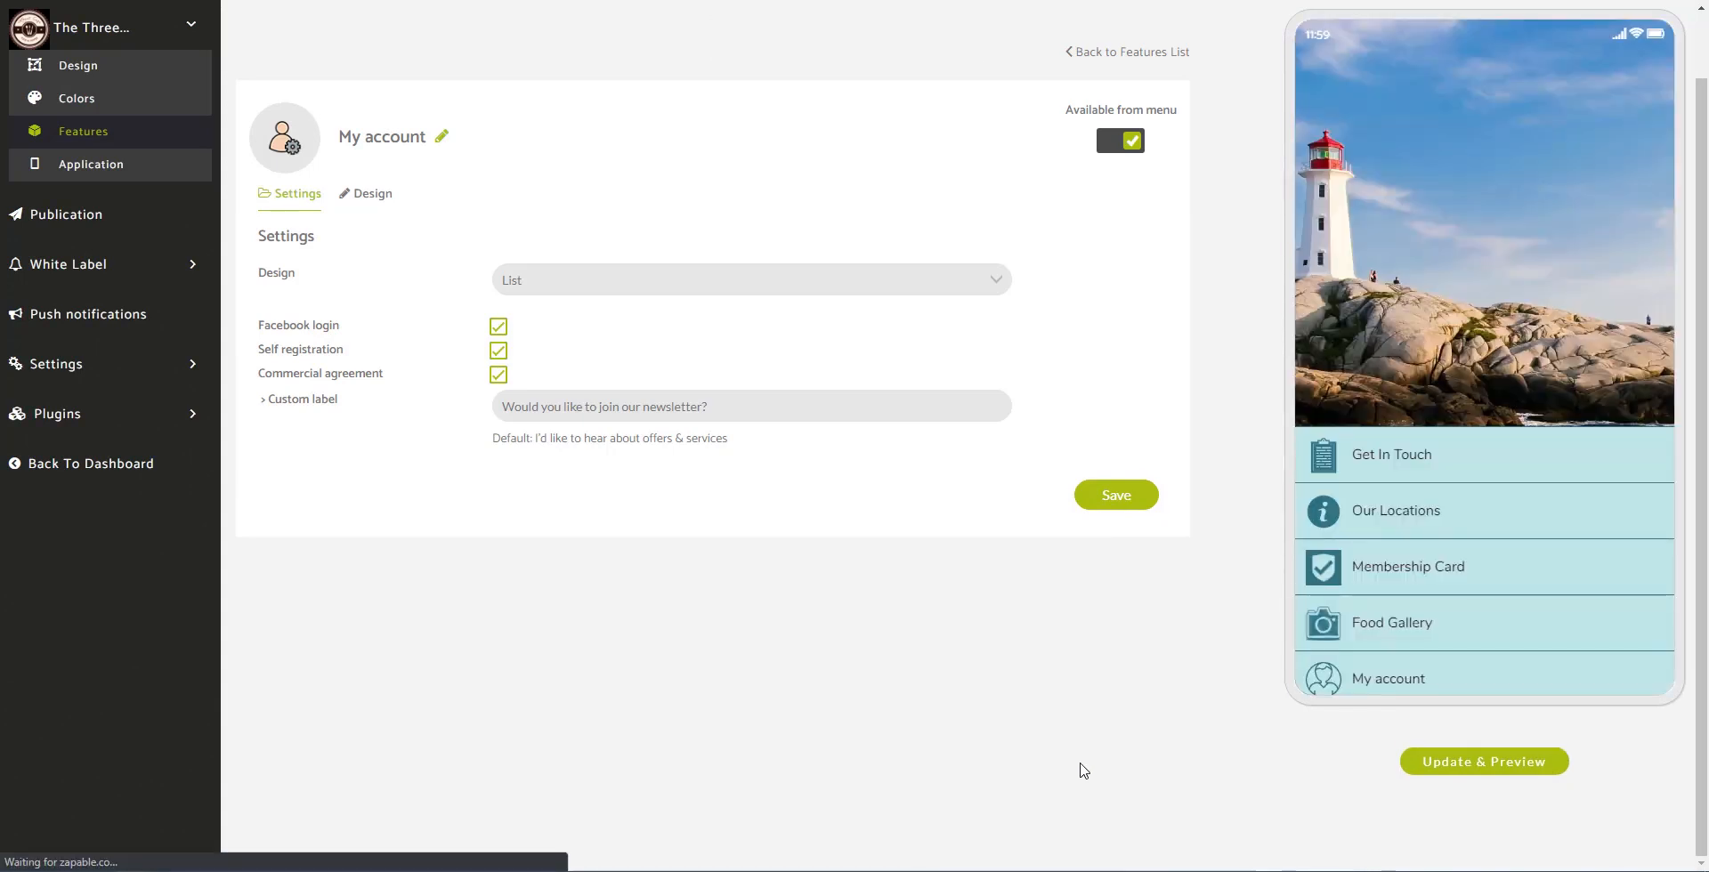
left_click(1368, 681)
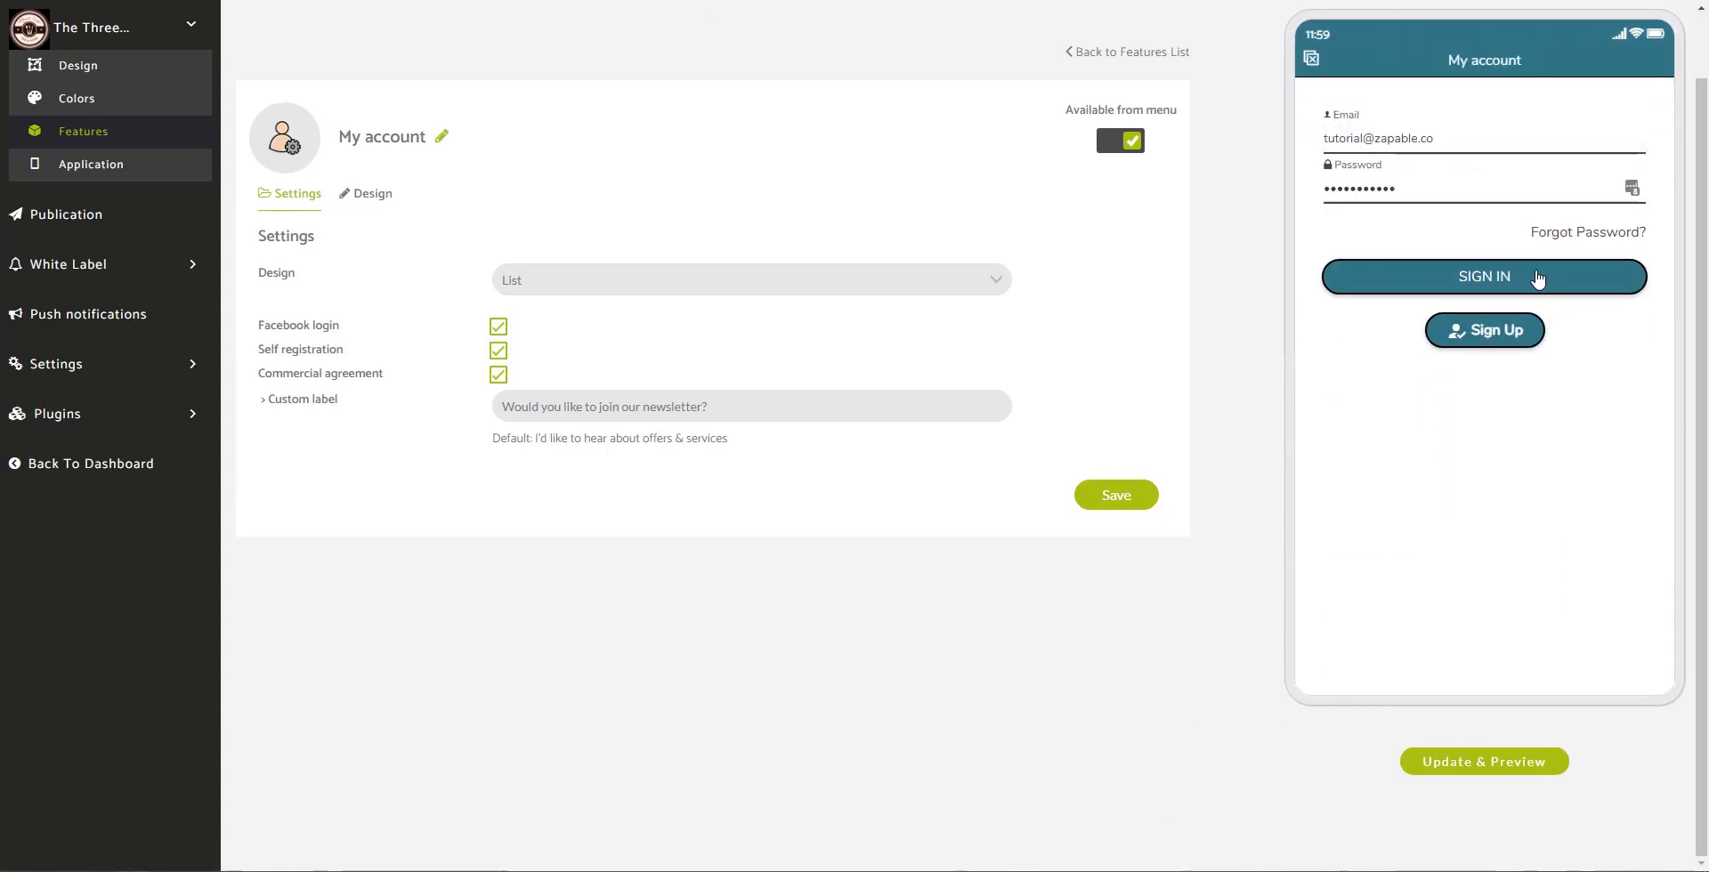
left_click(1513, 337)
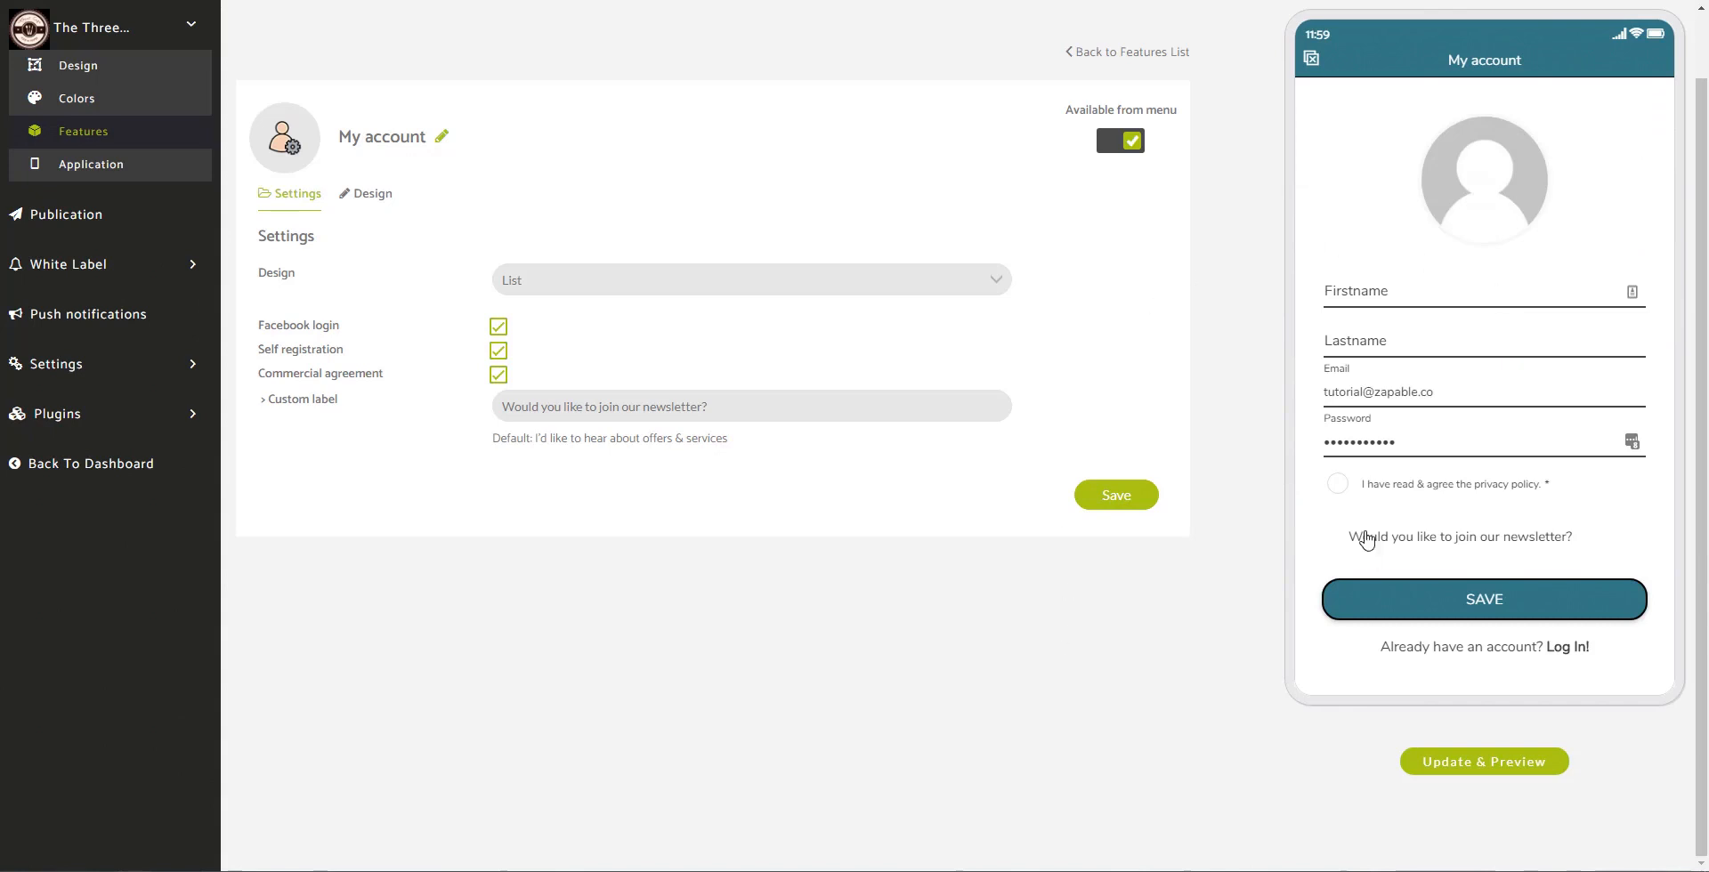
left_click(1331, 538)
Step: Go back to the features list, open Custom Page in the preview and scroll its cake list
left_click(115, 134)
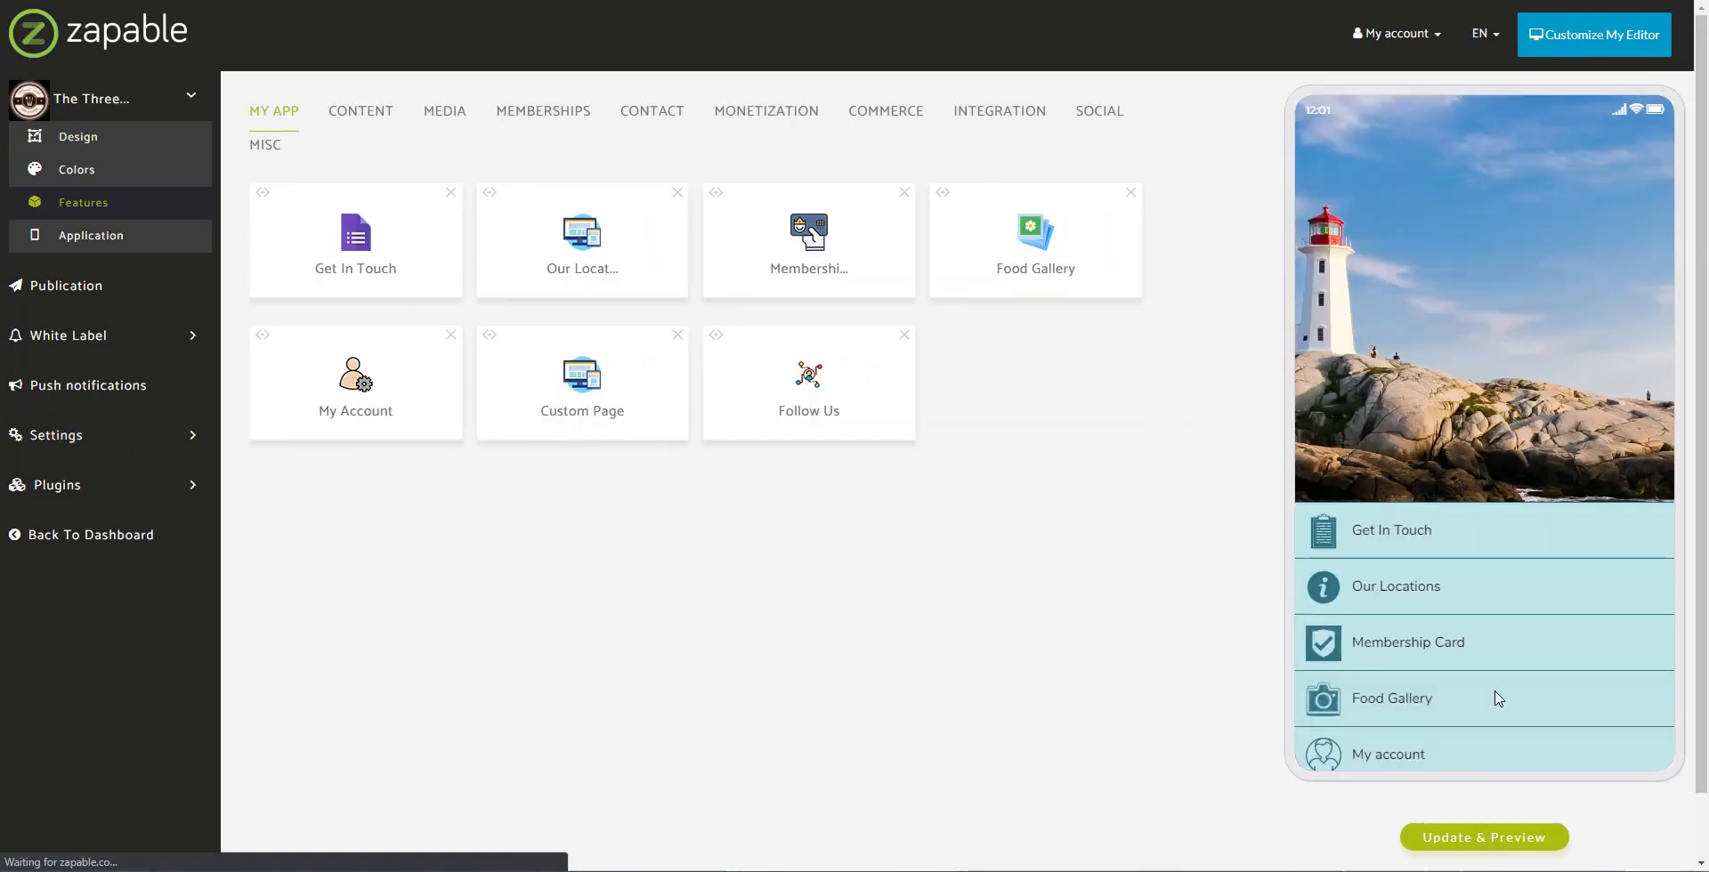
scroll(1477, 703, "down", 3)
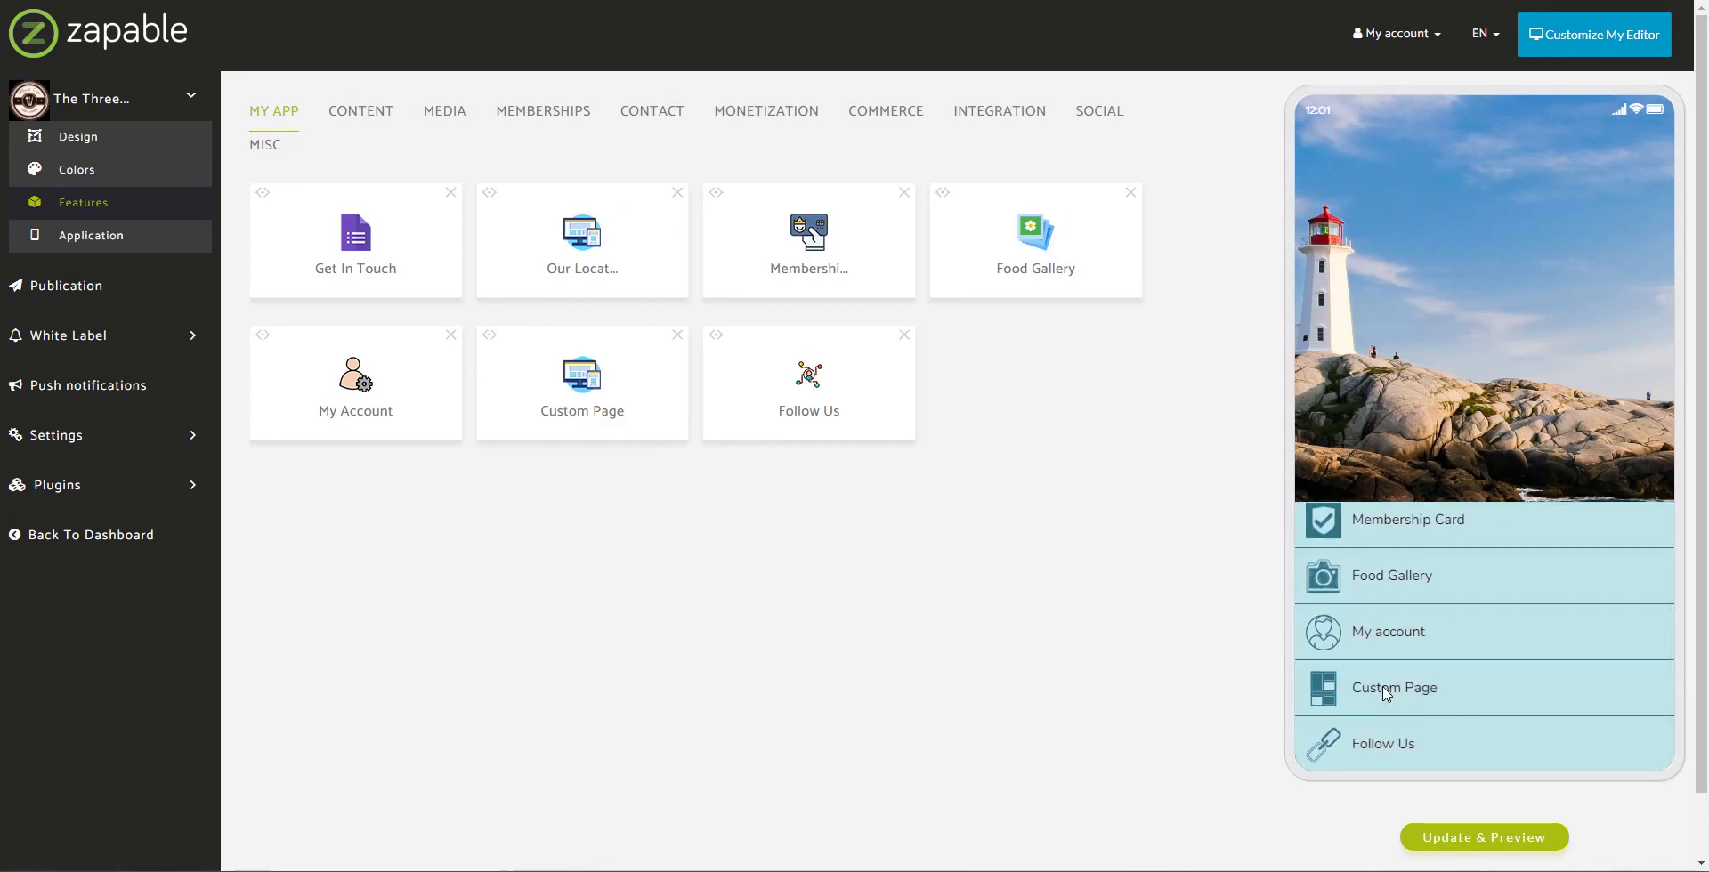
left_click(1386, 693)
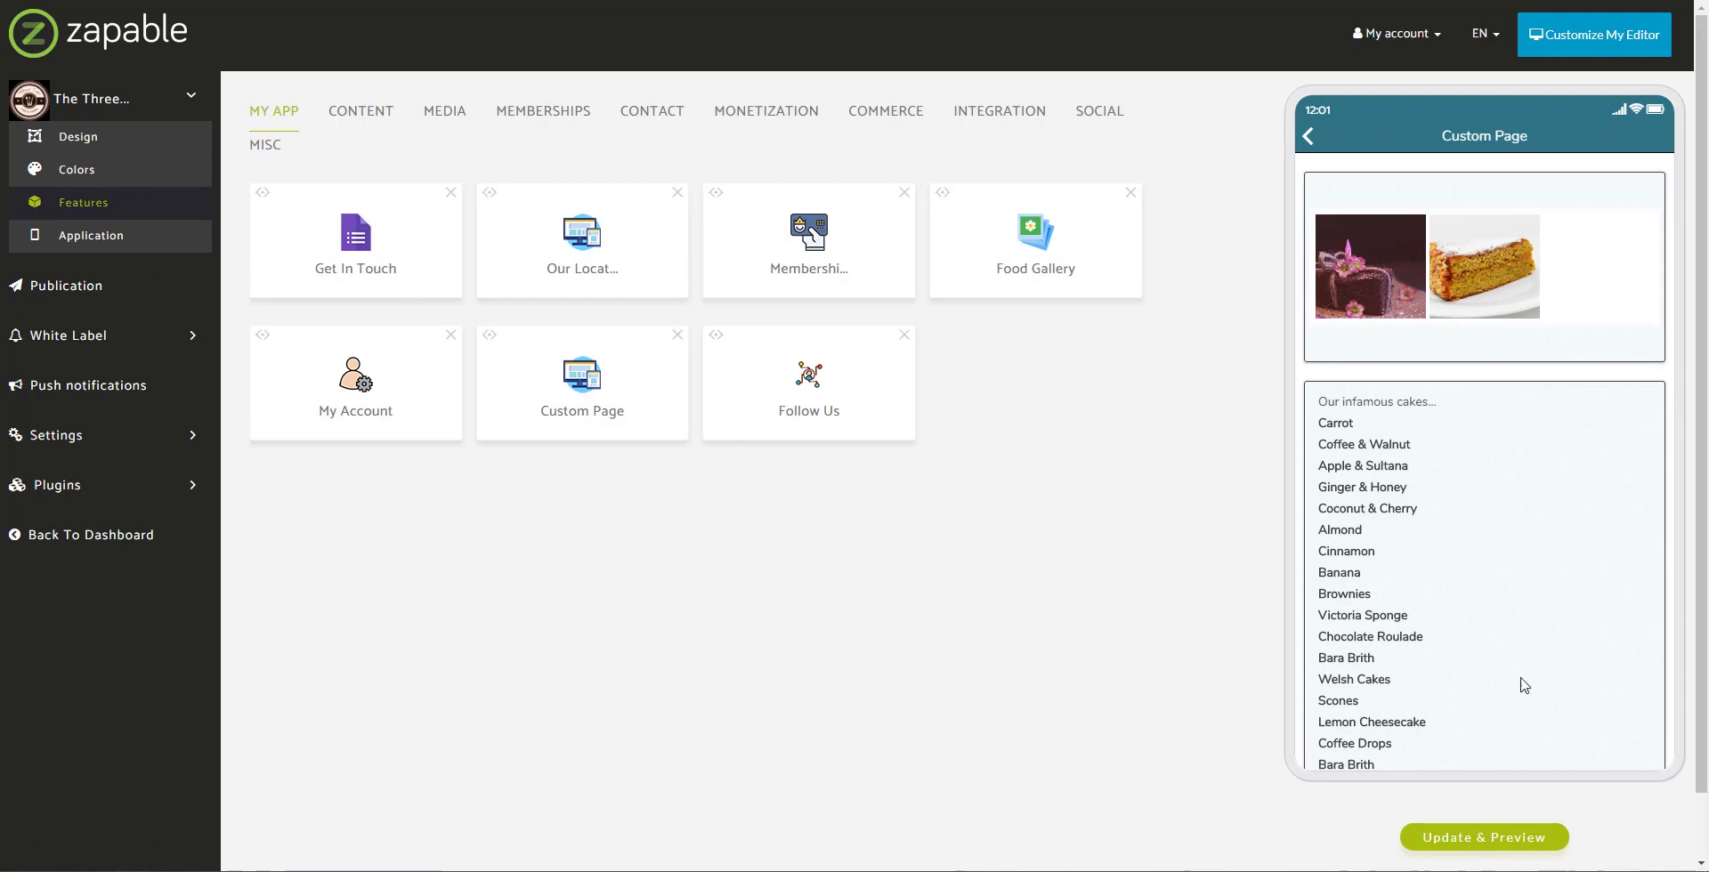
scroll(1538, 716, "down", 3)
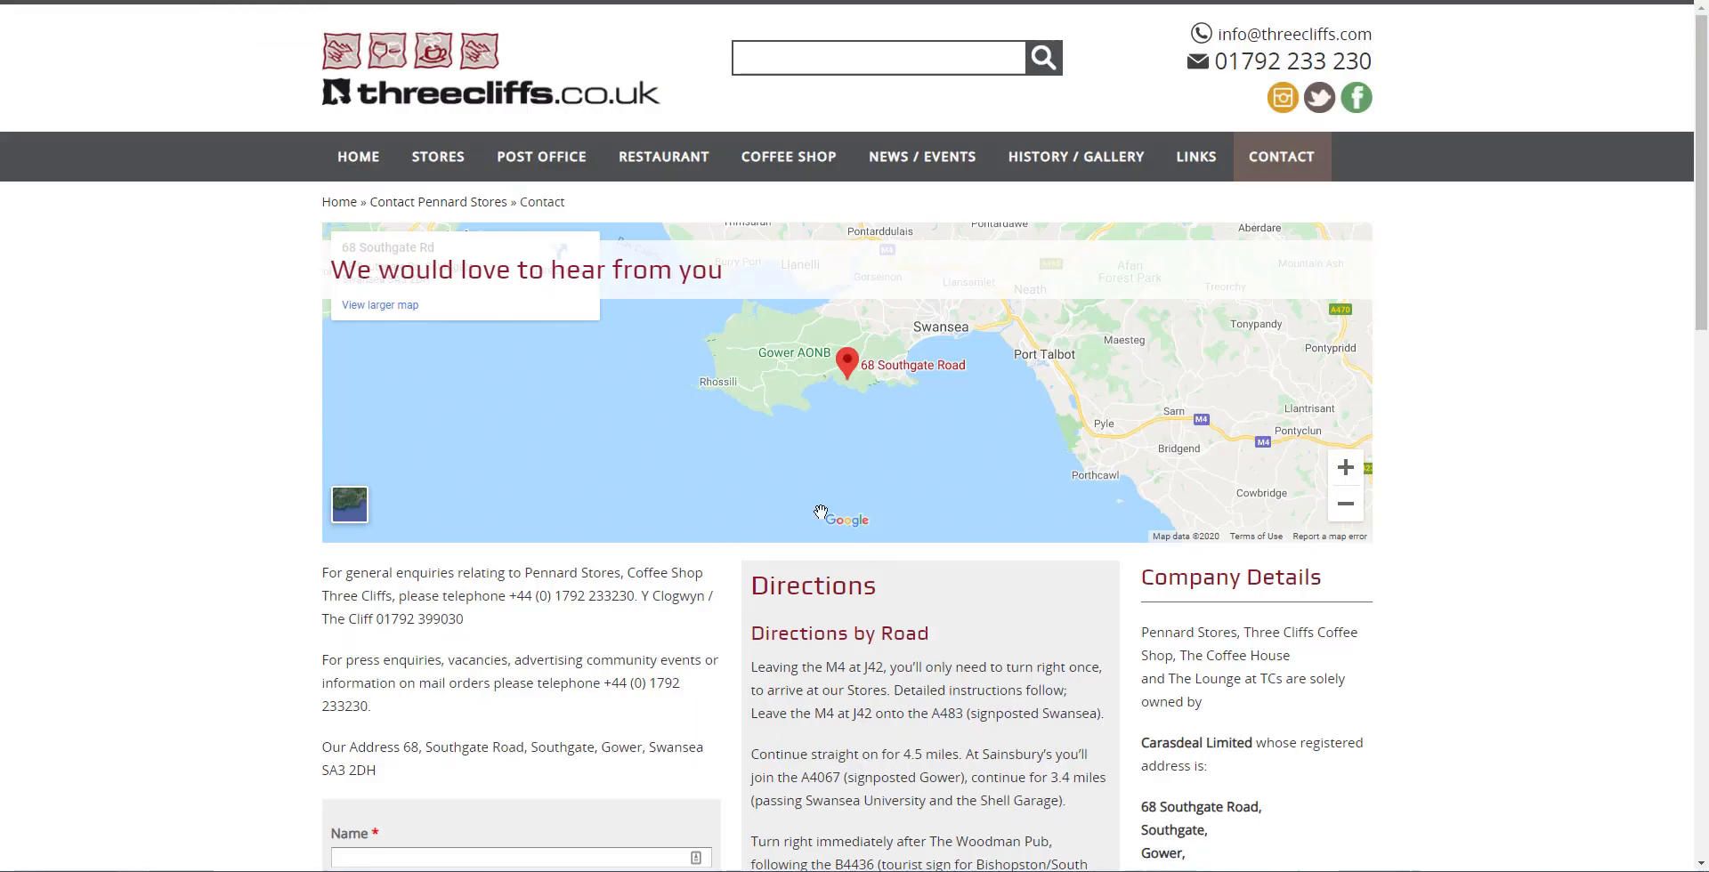
scroll(819, 514, "down", 2)
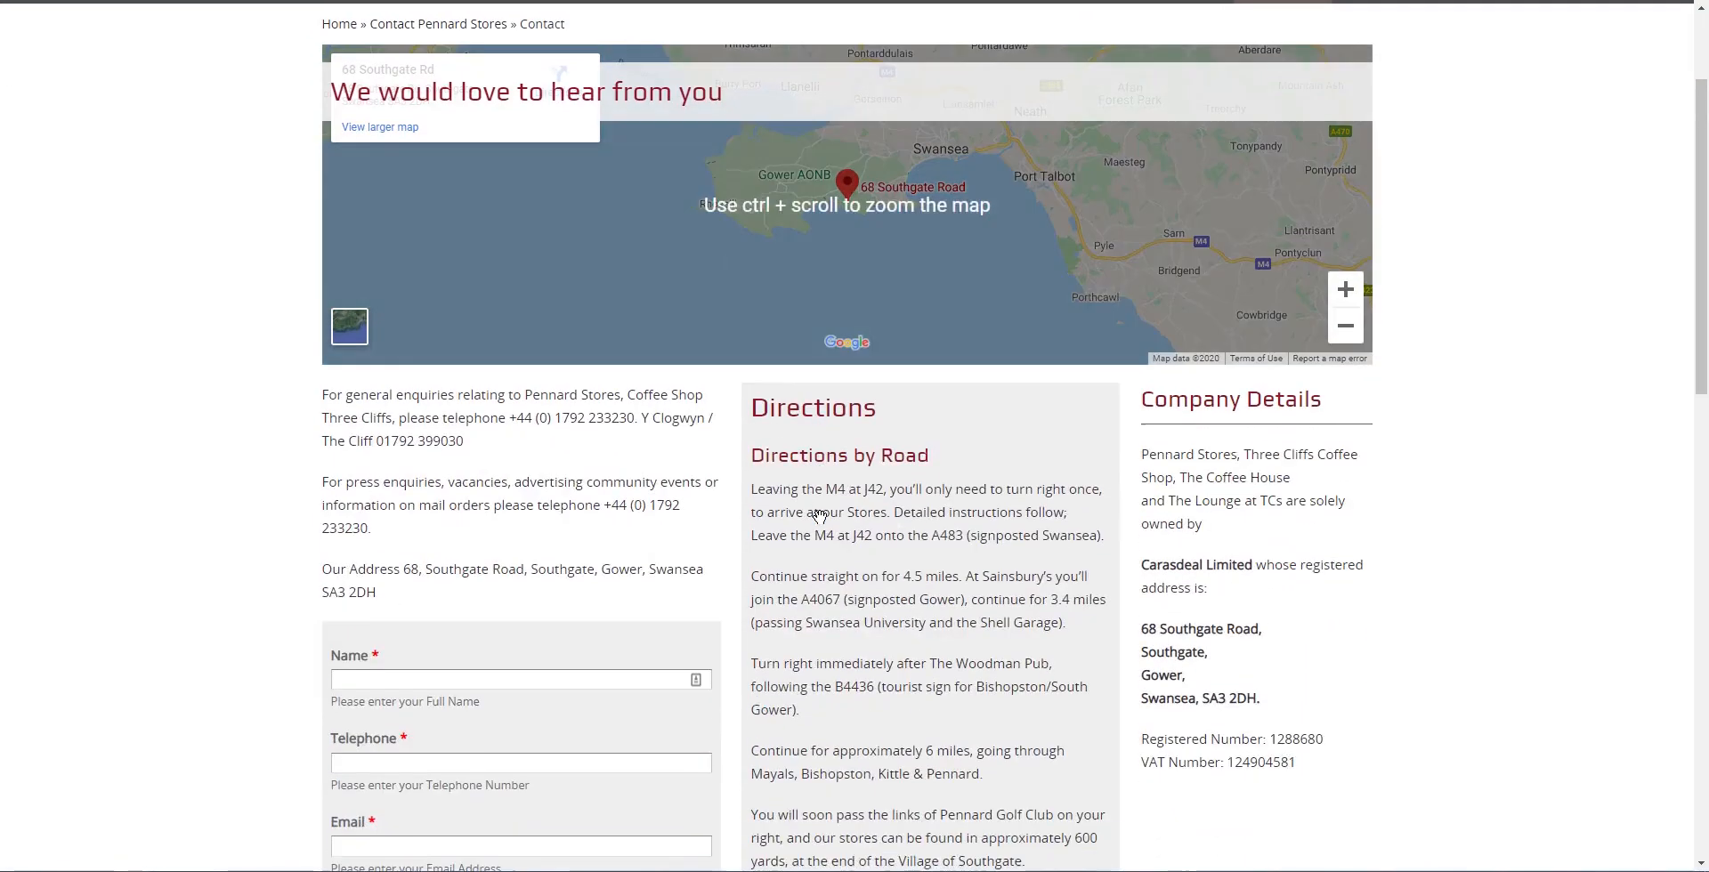
Step: In the browser, visit the Coffee Shop page and then the Taster page
scroll(819, 514, "up", 2)
left_click(788, 158)
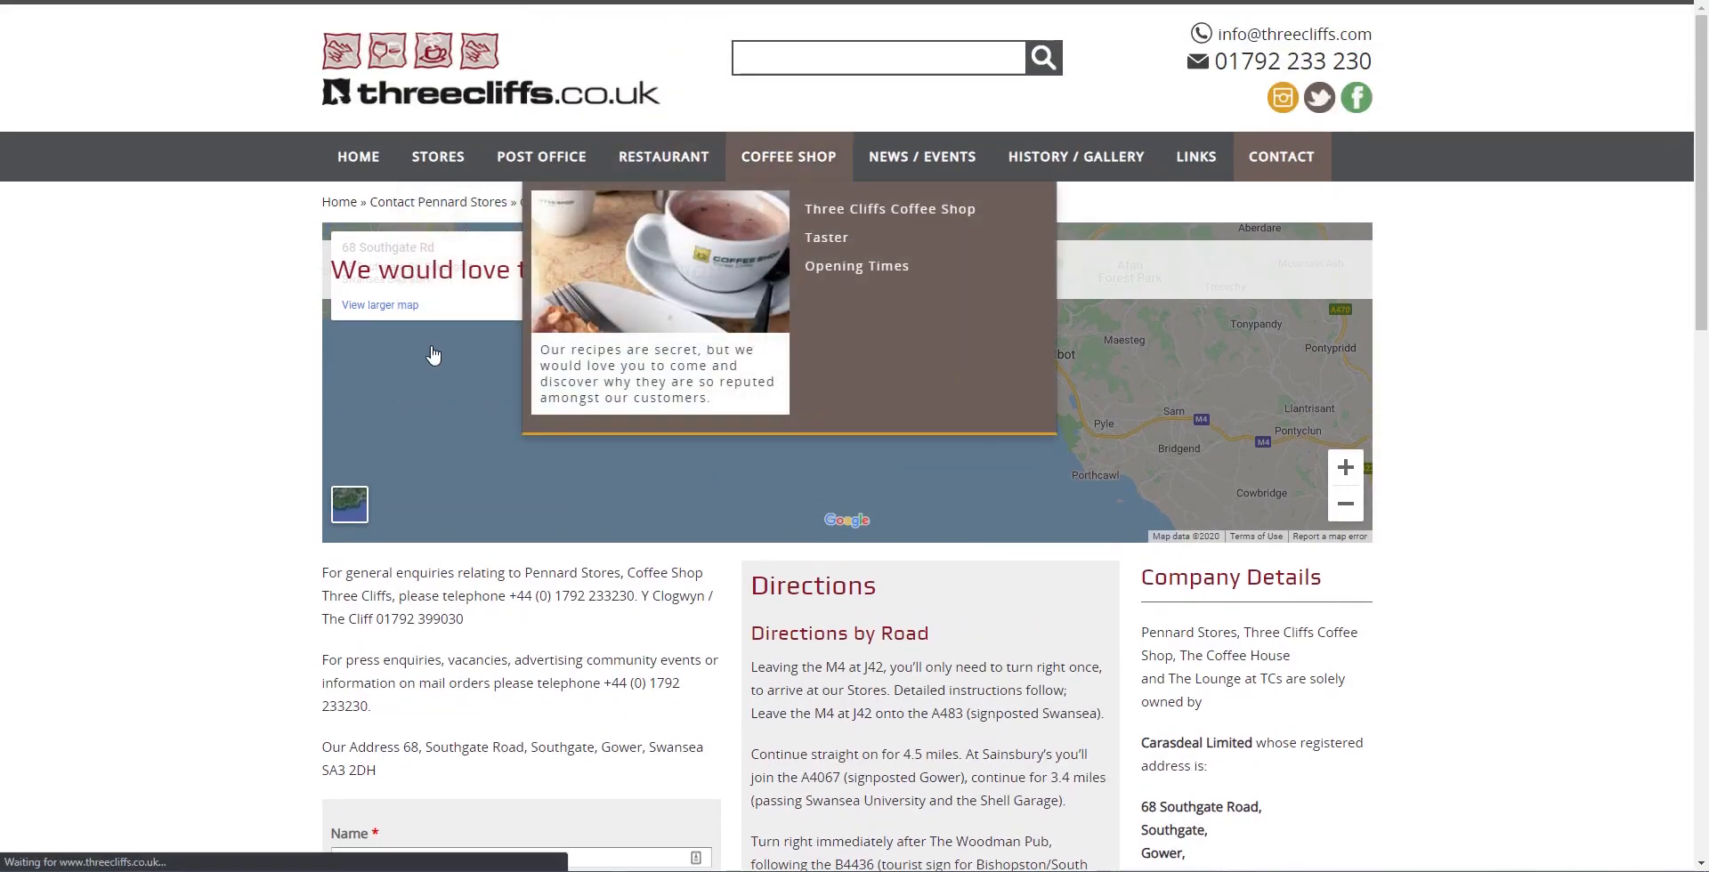
scroll(253, 449, "down", 8)
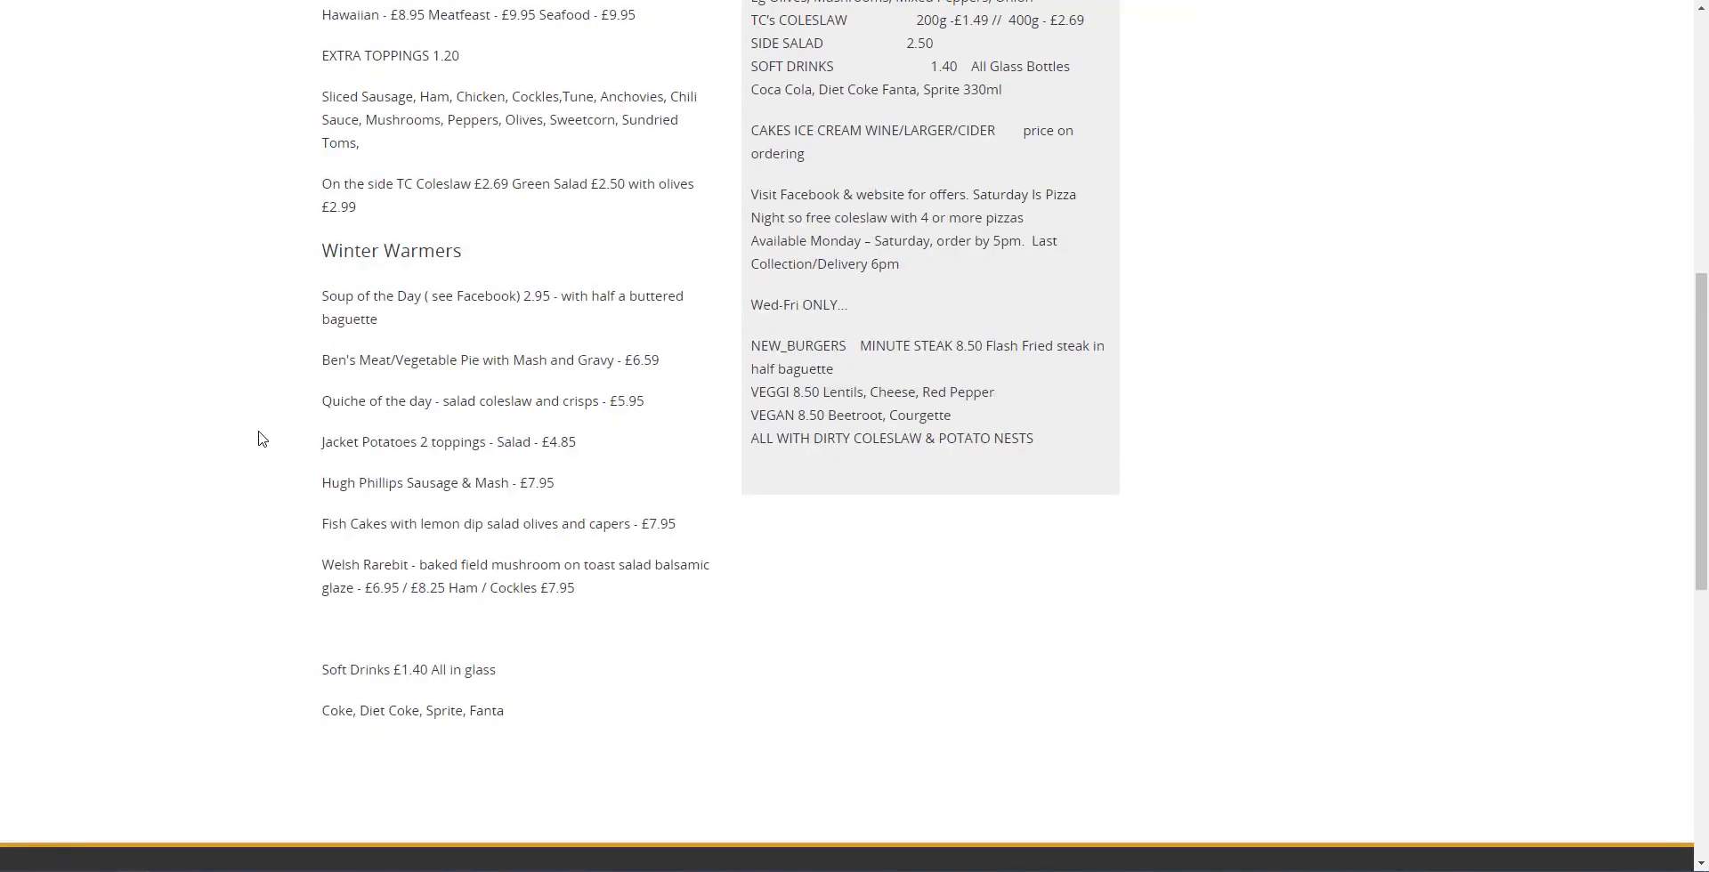
scroll(258, 438, "up", 3)
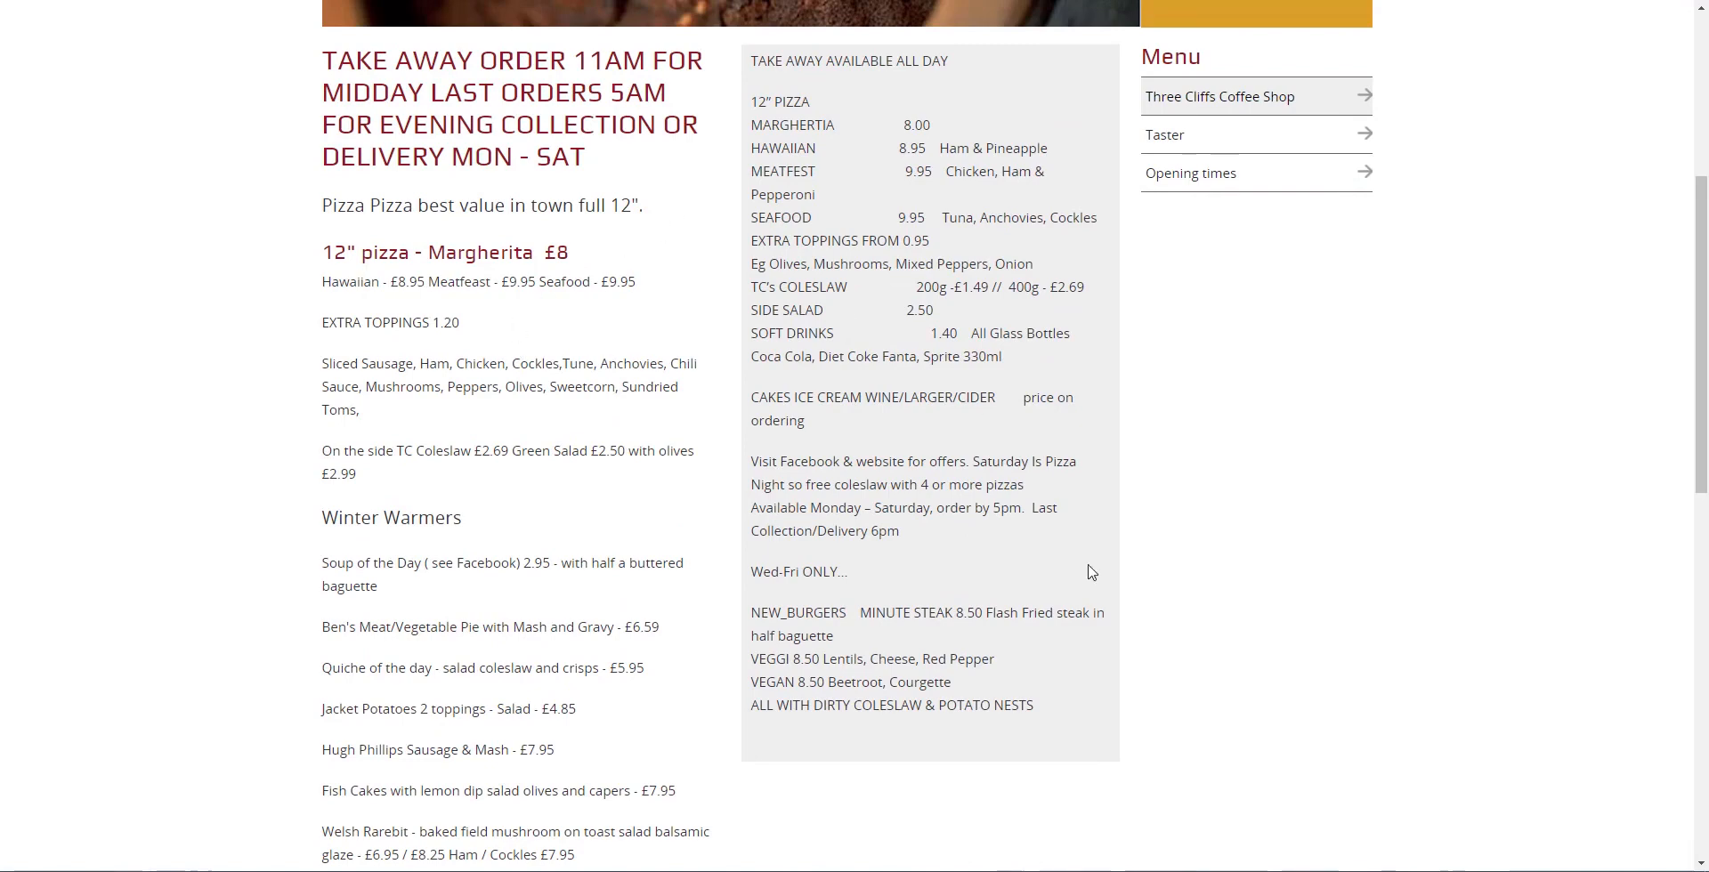
left_click(1179, 149)
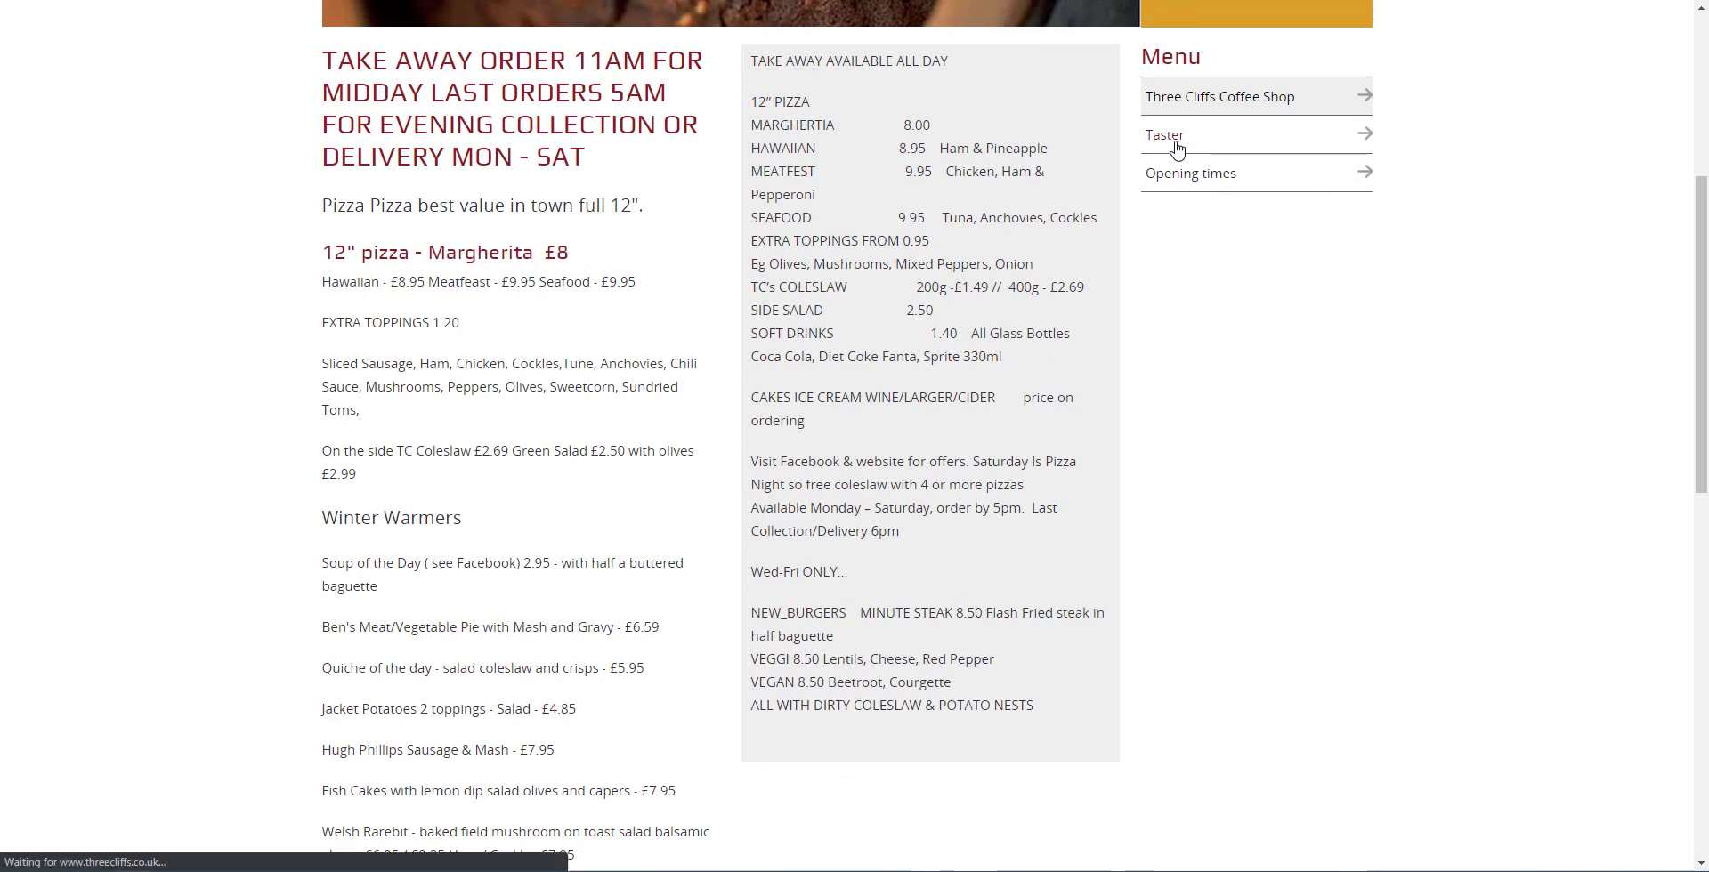
scroll(1045, 592, "down", 1)
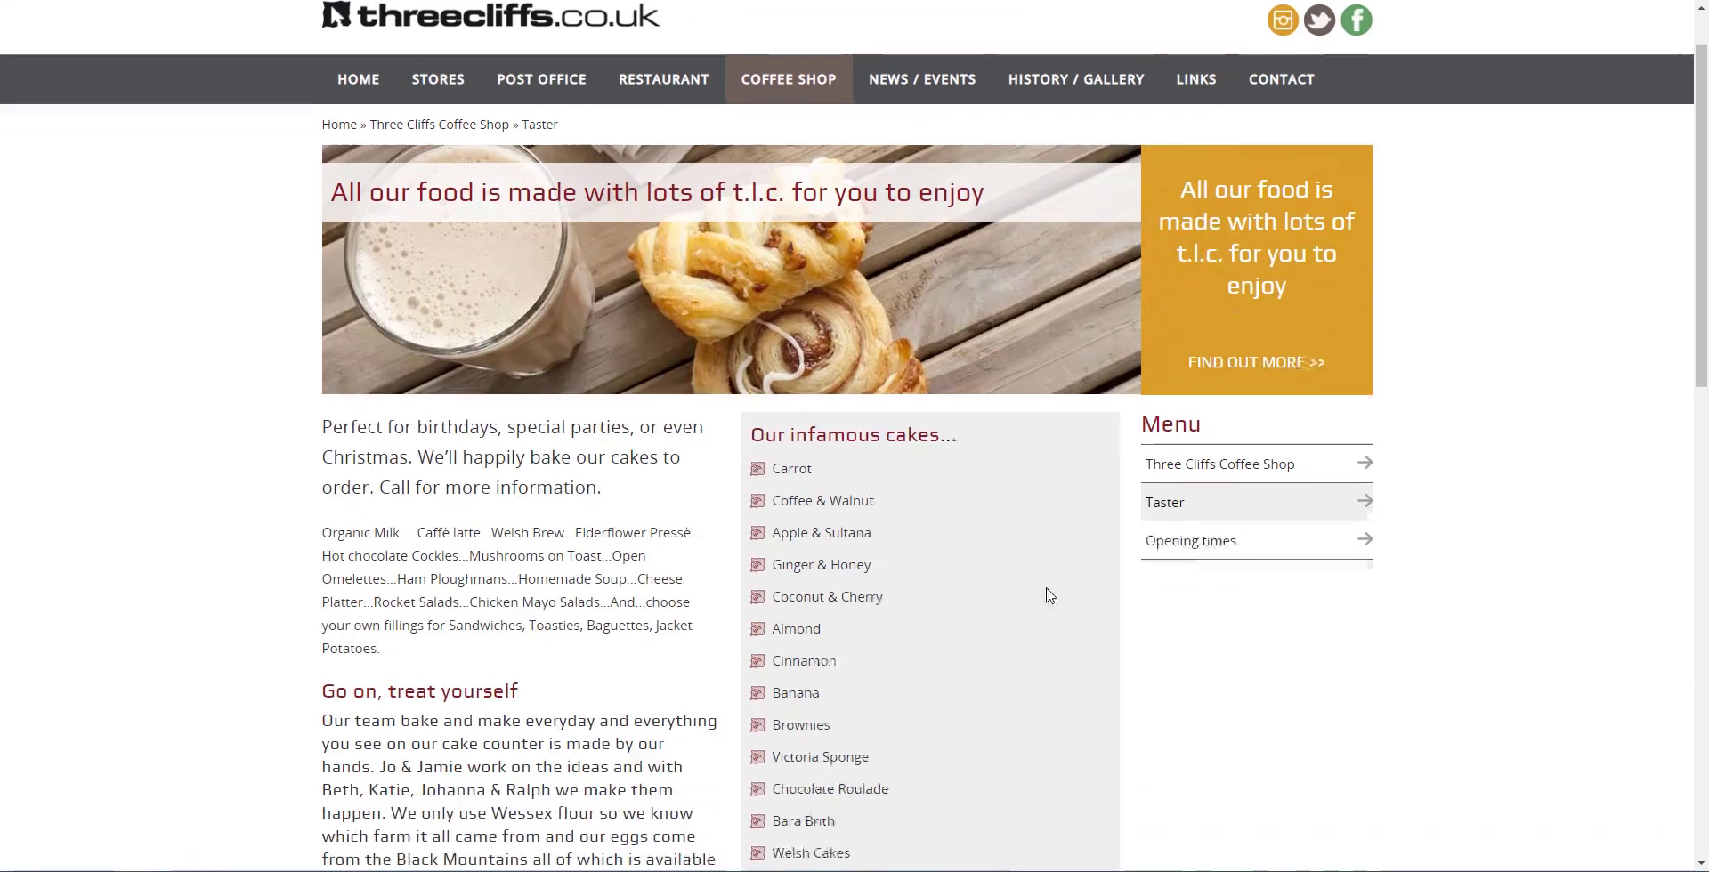
scroll(1003, 681, "down", 4)
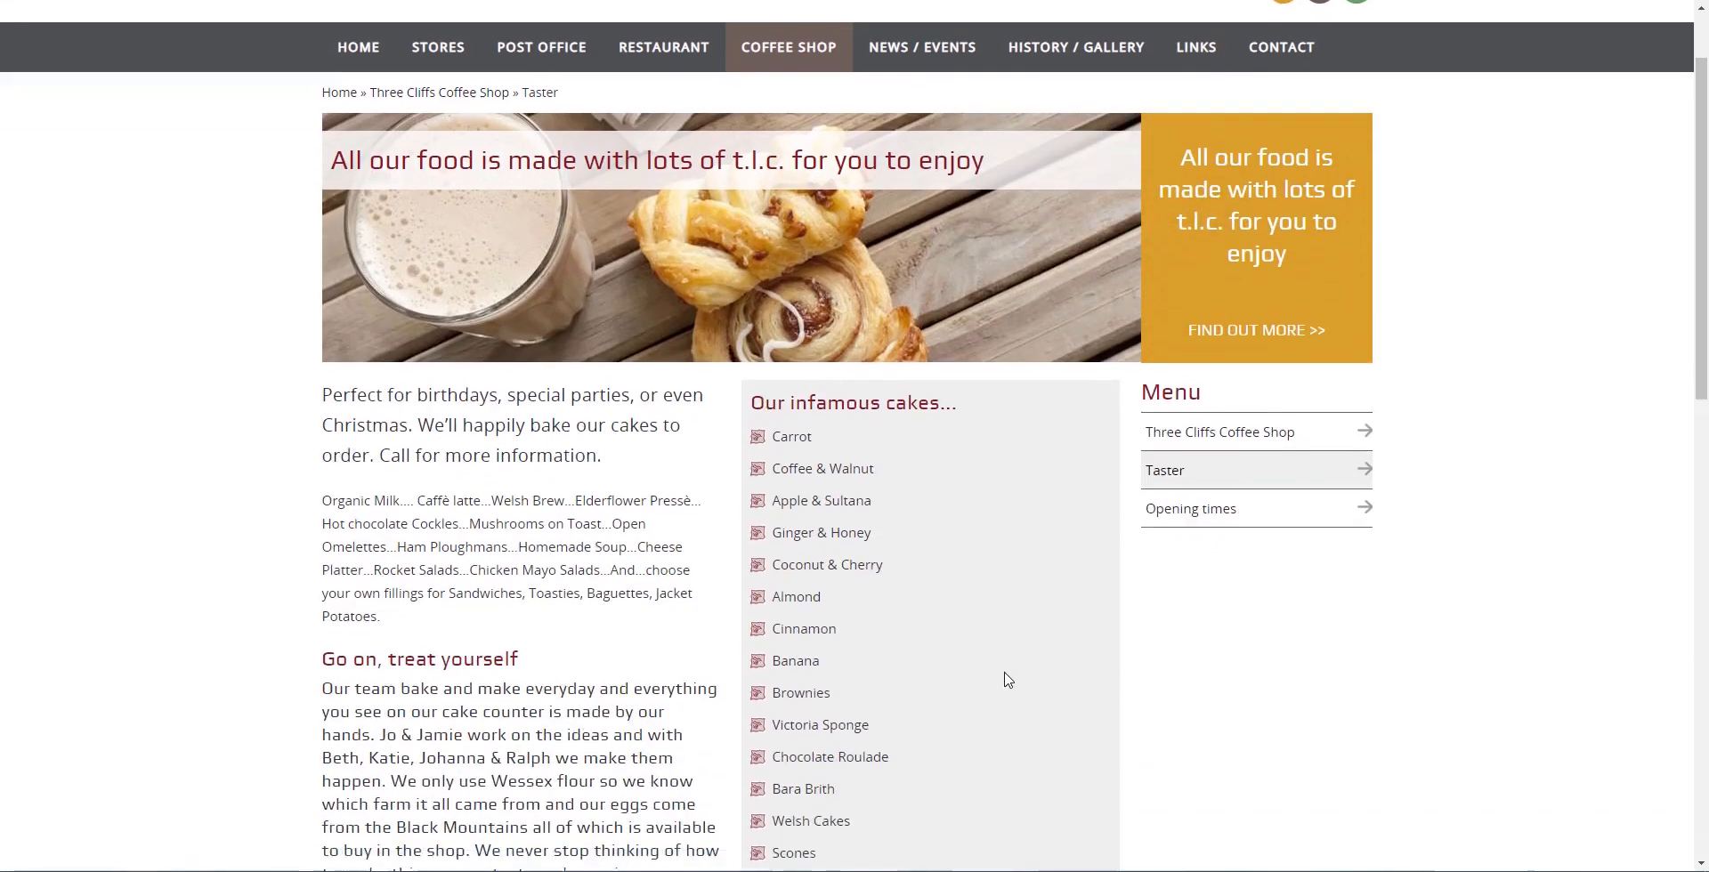
scroll(894, 345, "down", 1)
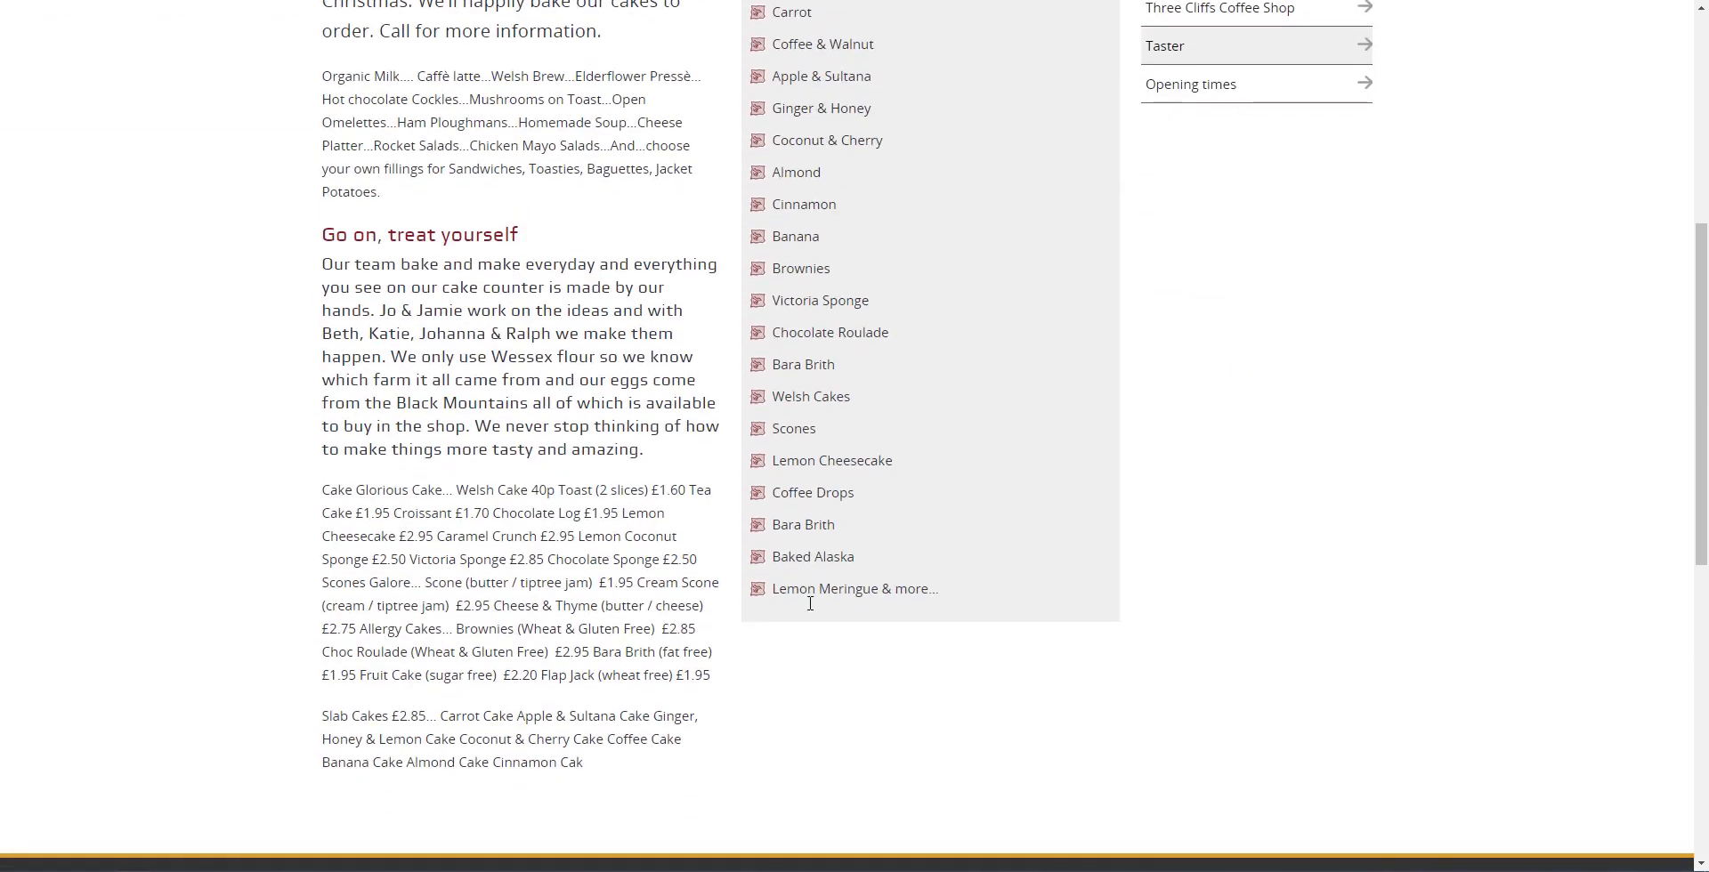
scroll(305, 192, "up", 1)
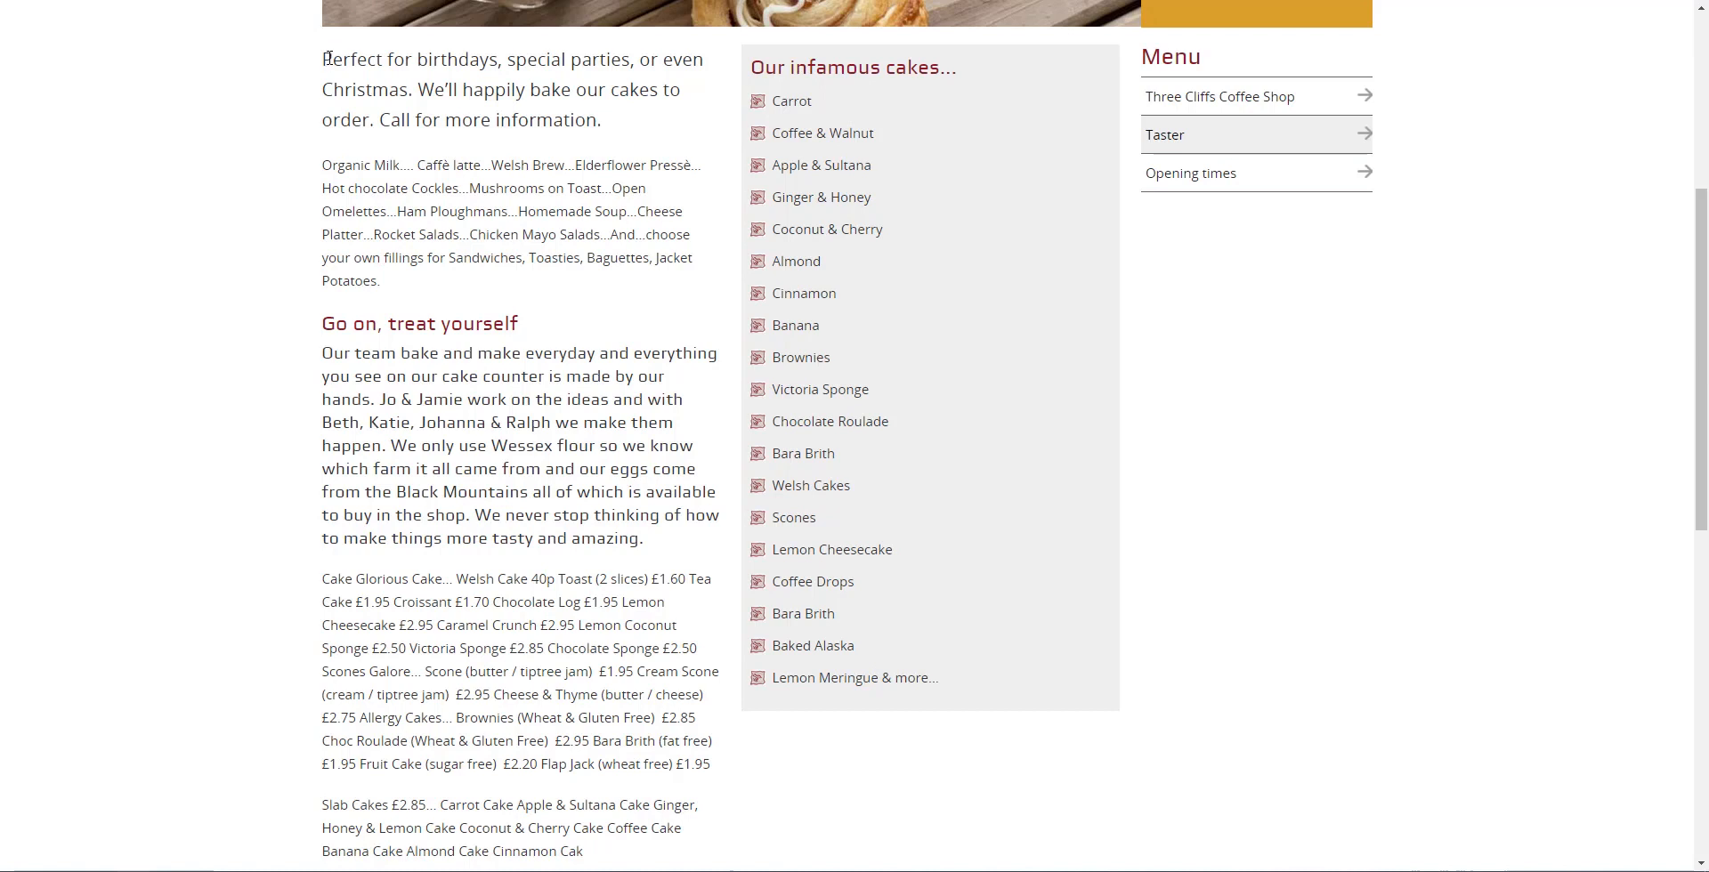
Step: Copy the Taster intro text, 'Perfect for birthdays' through 'Potatoes.', and reopen the cake Custom Page in Zapable
left_click_drag(325, 56, 420, 291)
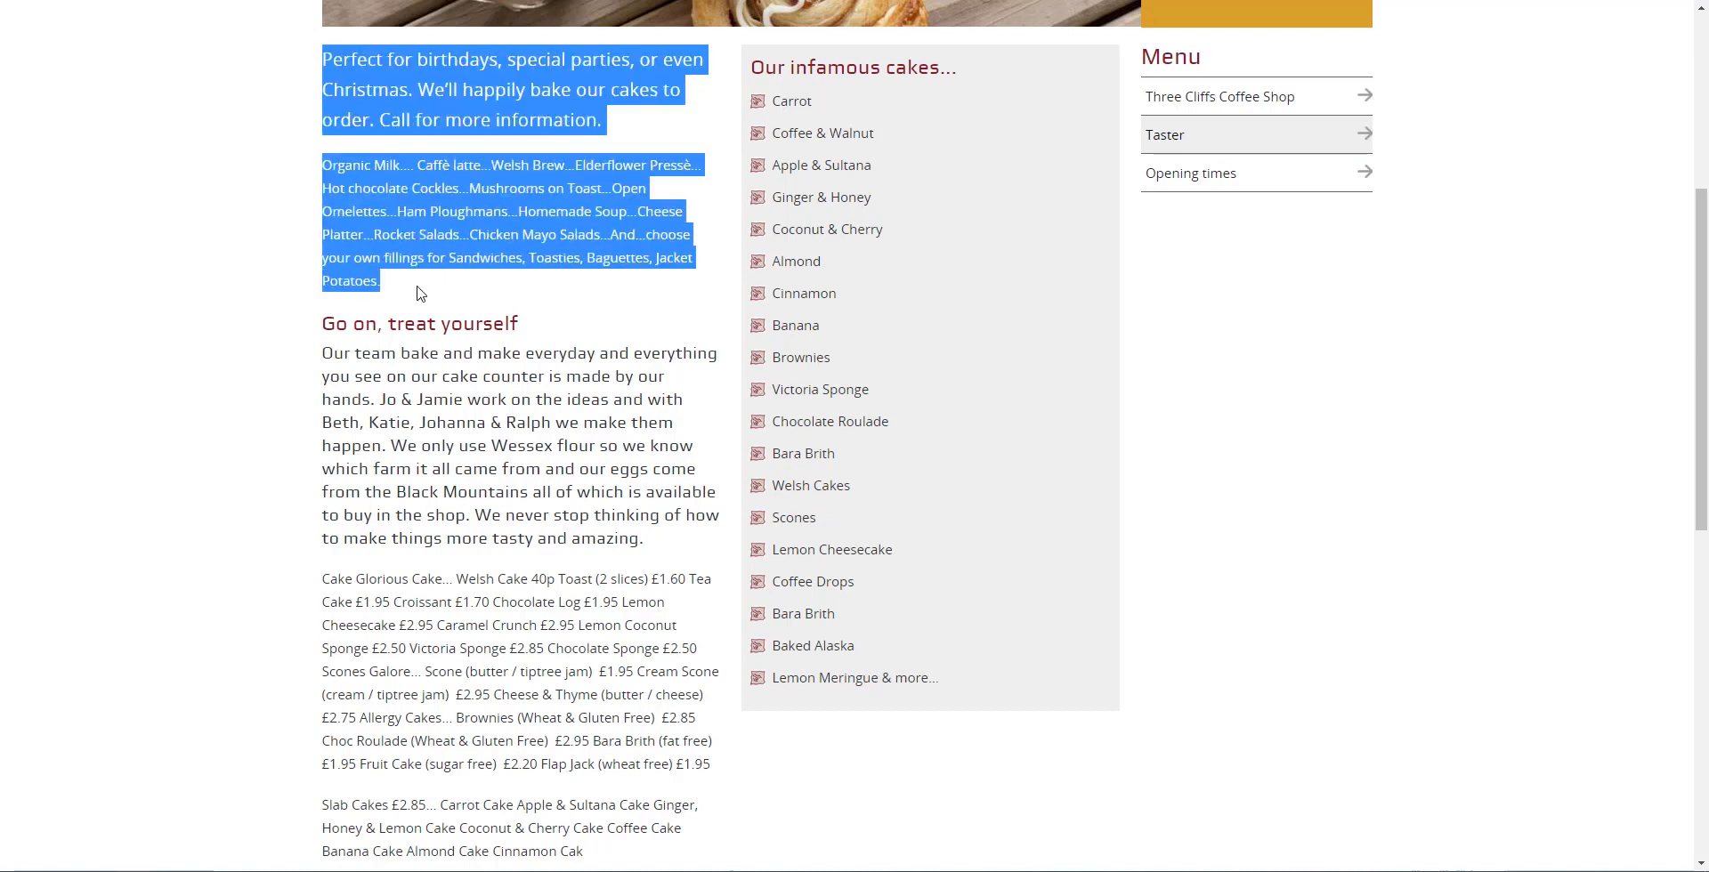
right_click(447, 203)
left_click(484, 223)
key("alt+Tab")
left_click(569, 393)
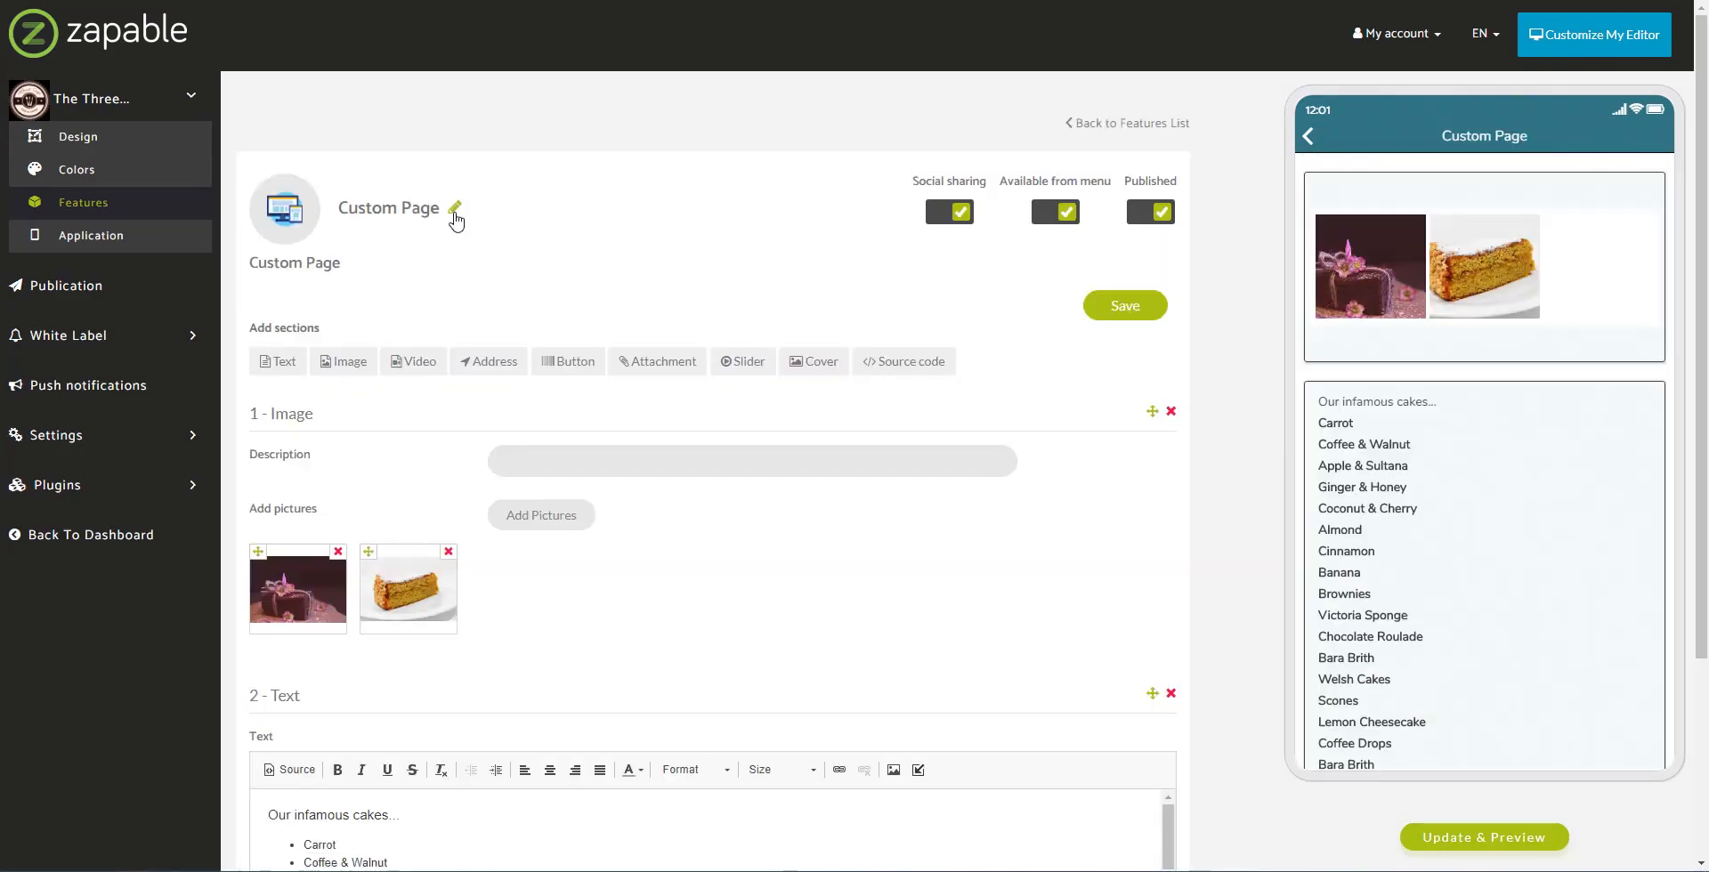
Step: Rename the cake page title to 'Our Delicious Cakes'
left_click(455, 214)
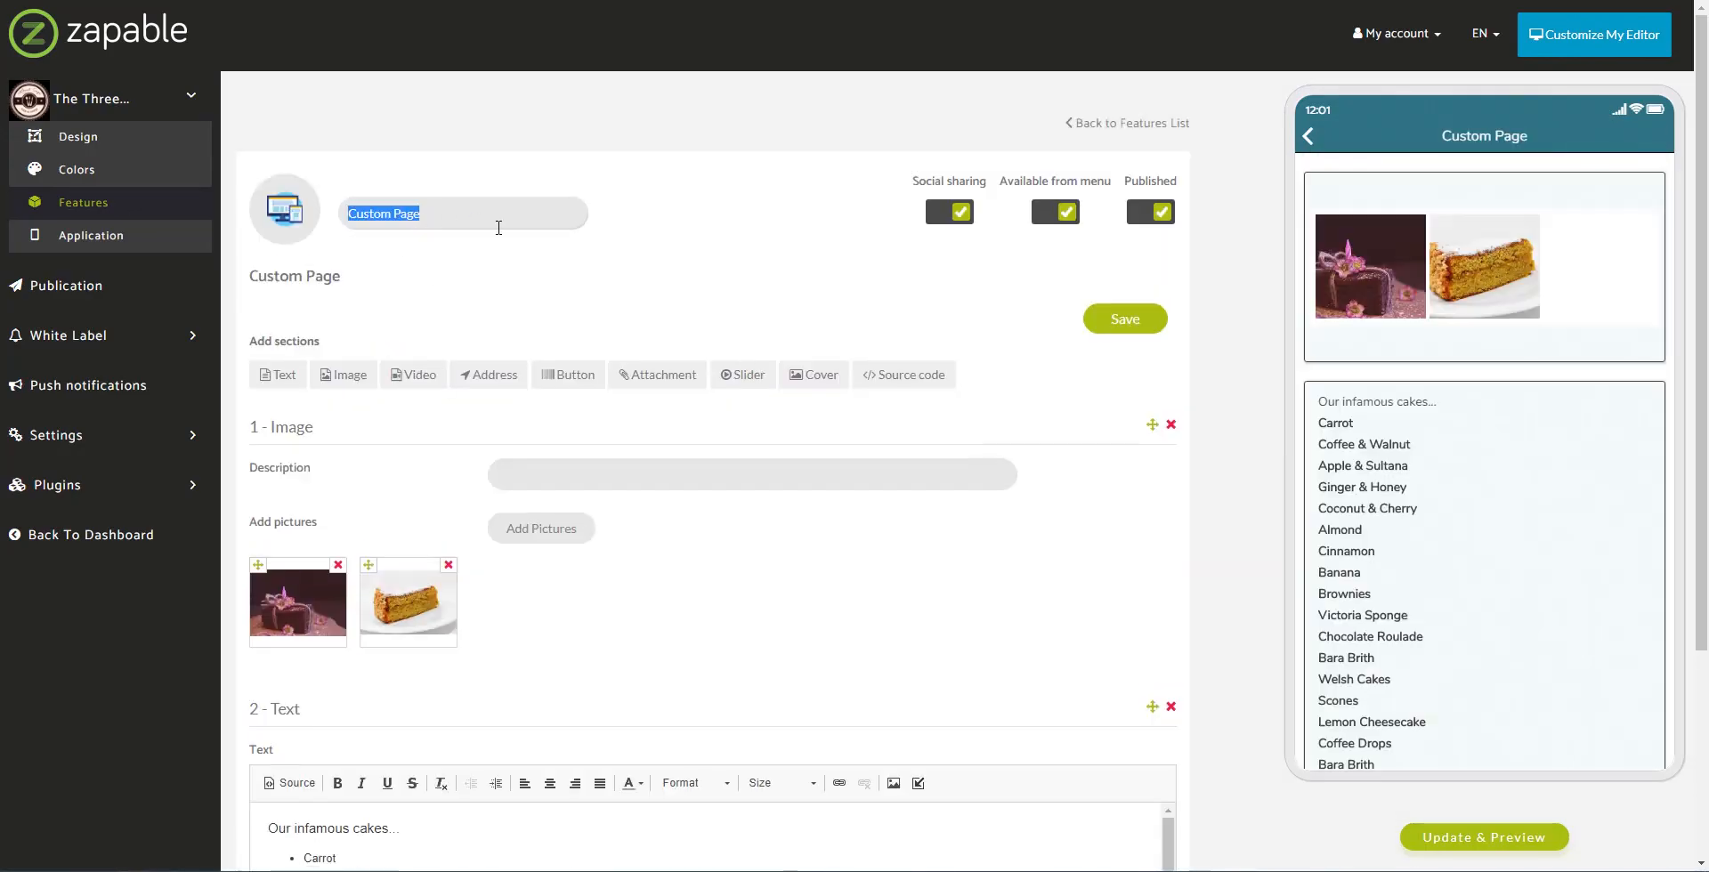
type("Our Delicious C")
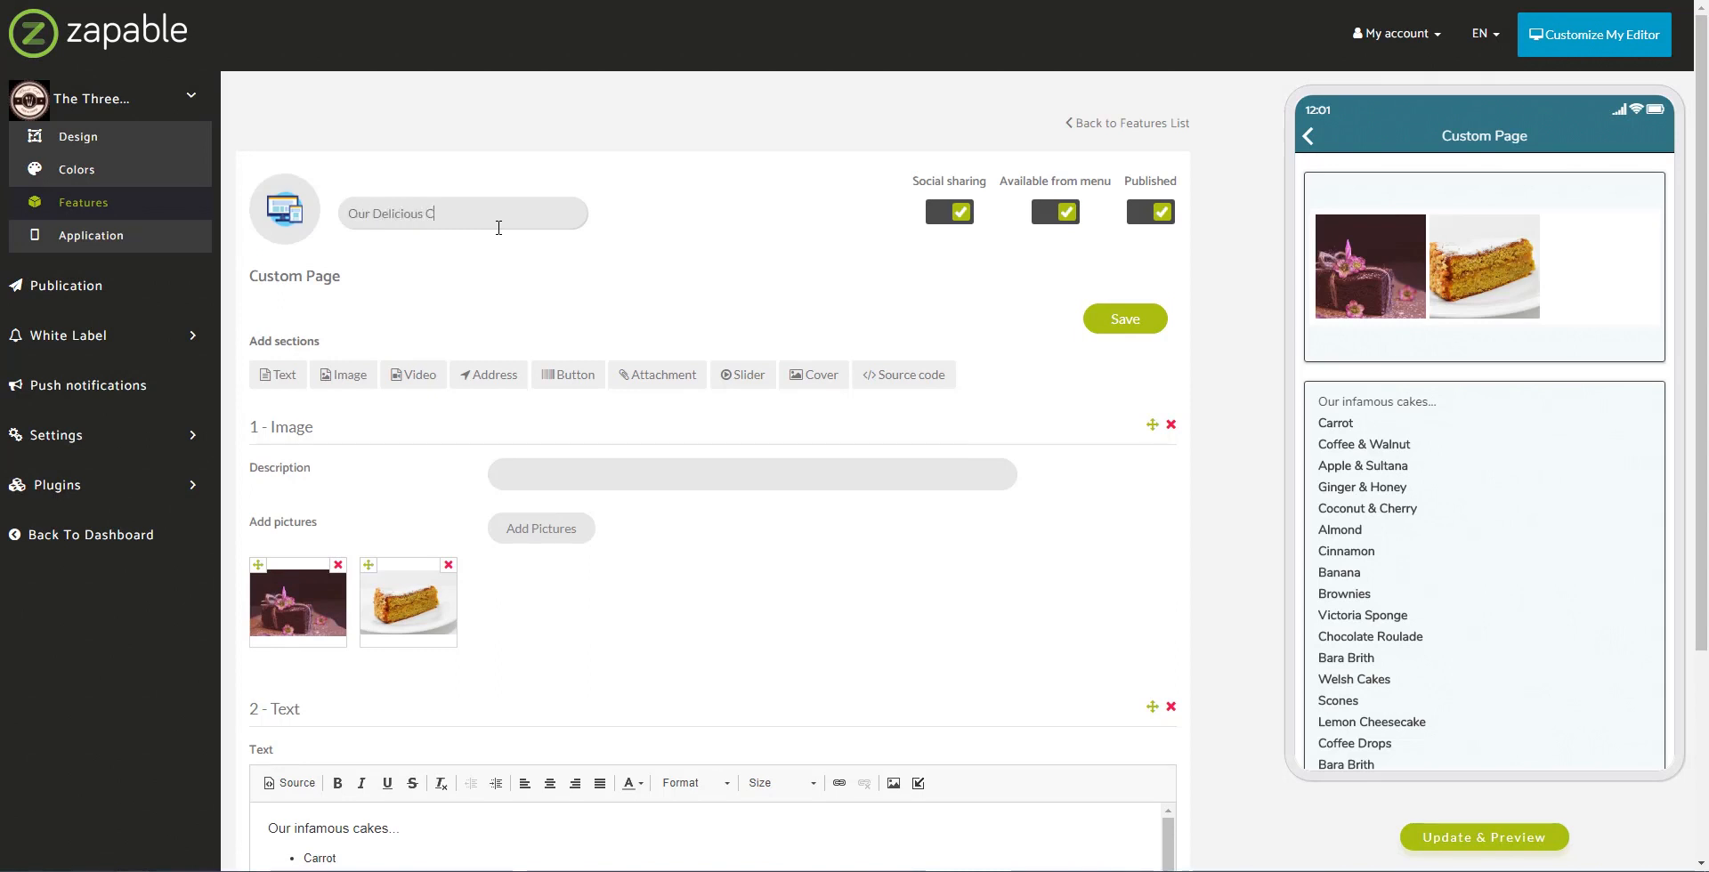
type("akes")
left_click(1122, 329)
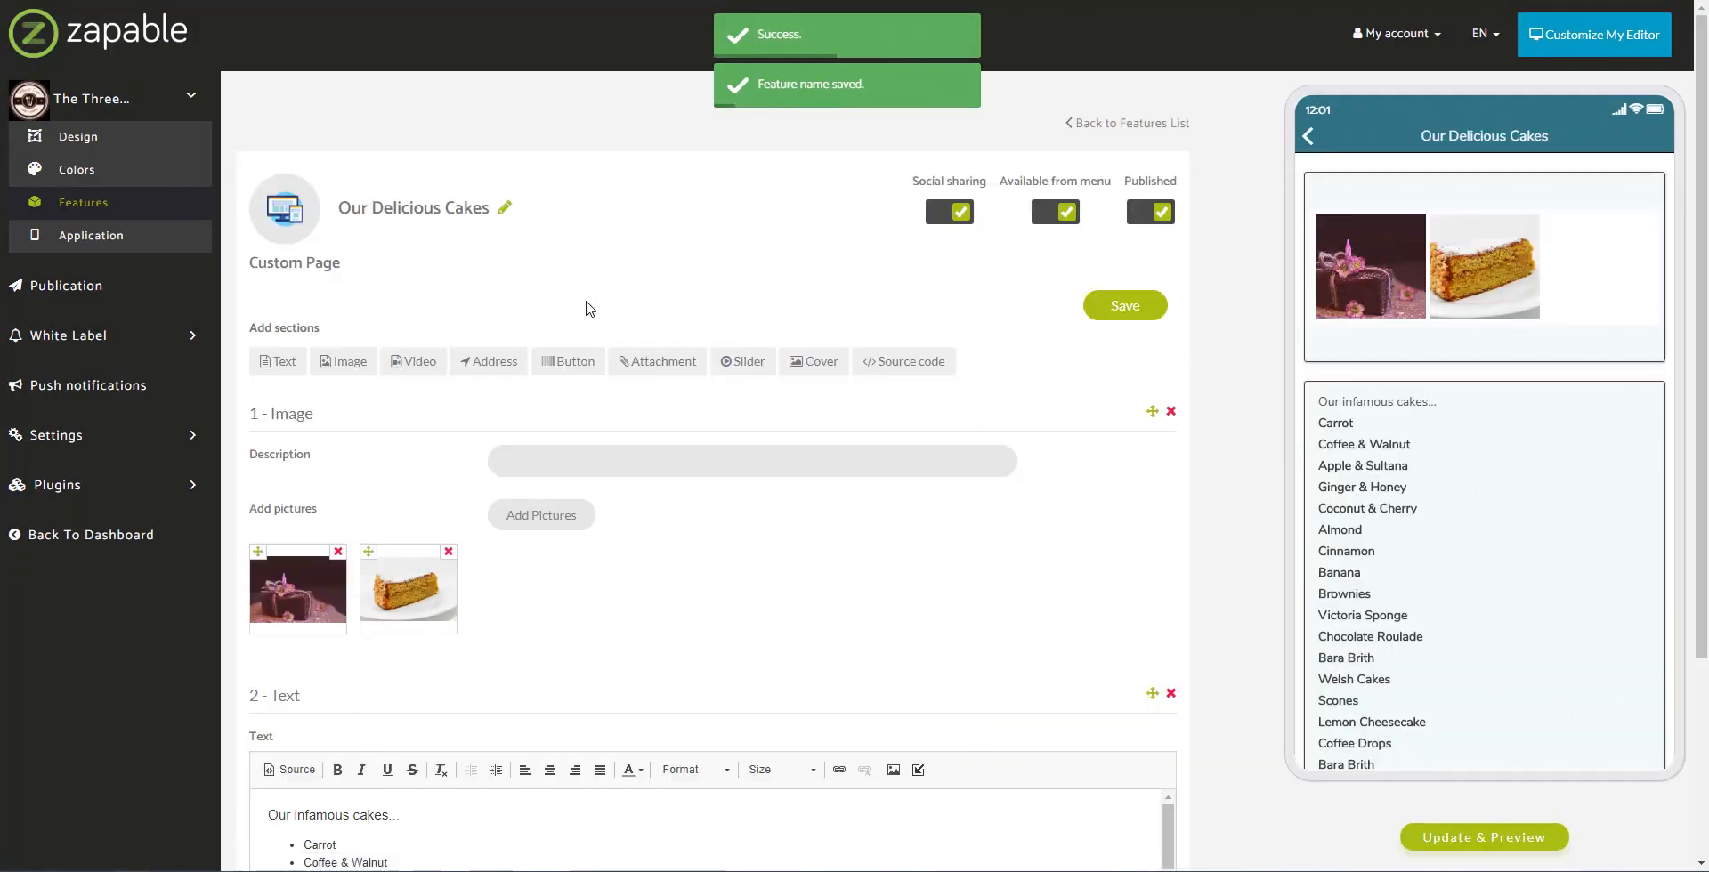
Step: Add a text section with the pasted intro text, move it to the top, save and refresh the preview
left_click(286, 365)
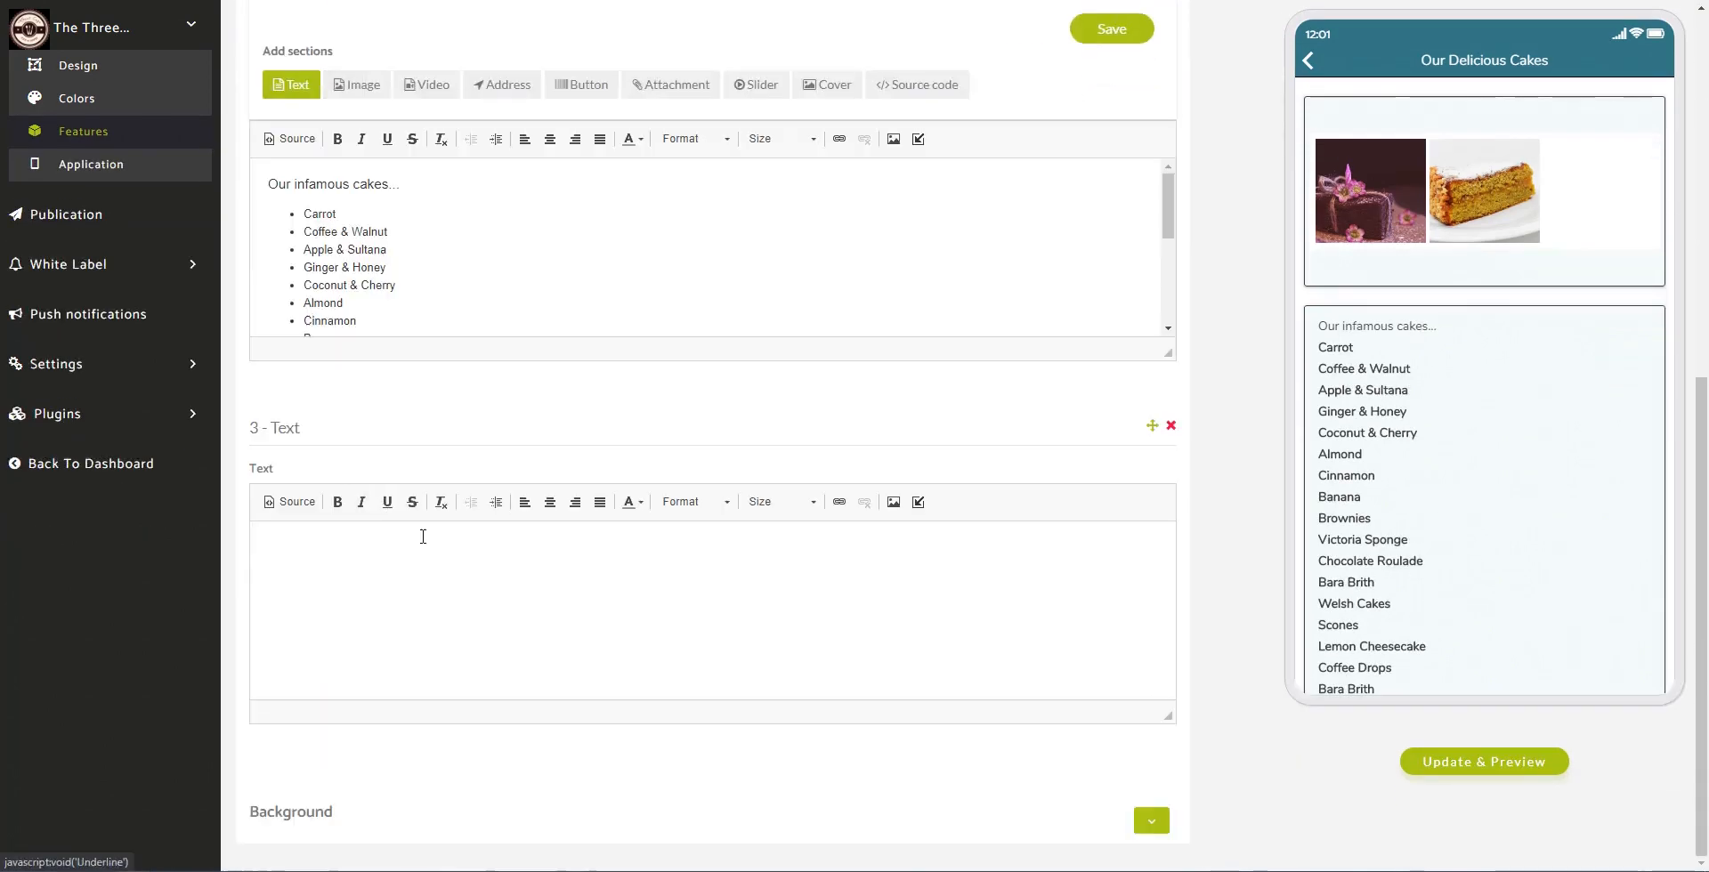
left_click(323, 571)
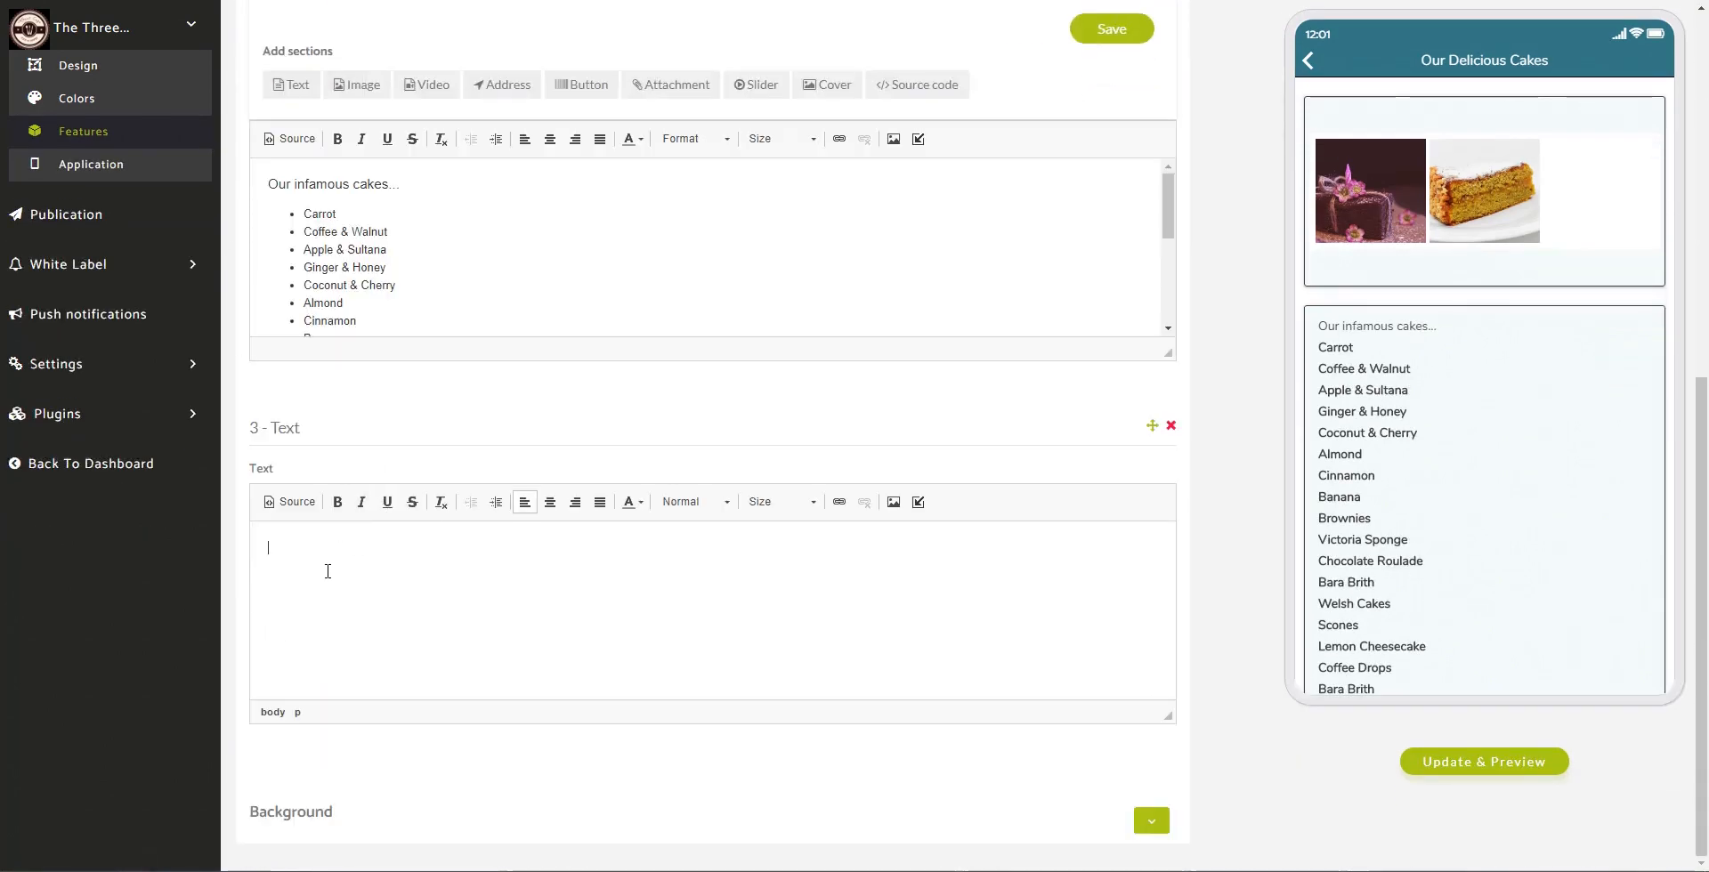
key("ctrl+v")
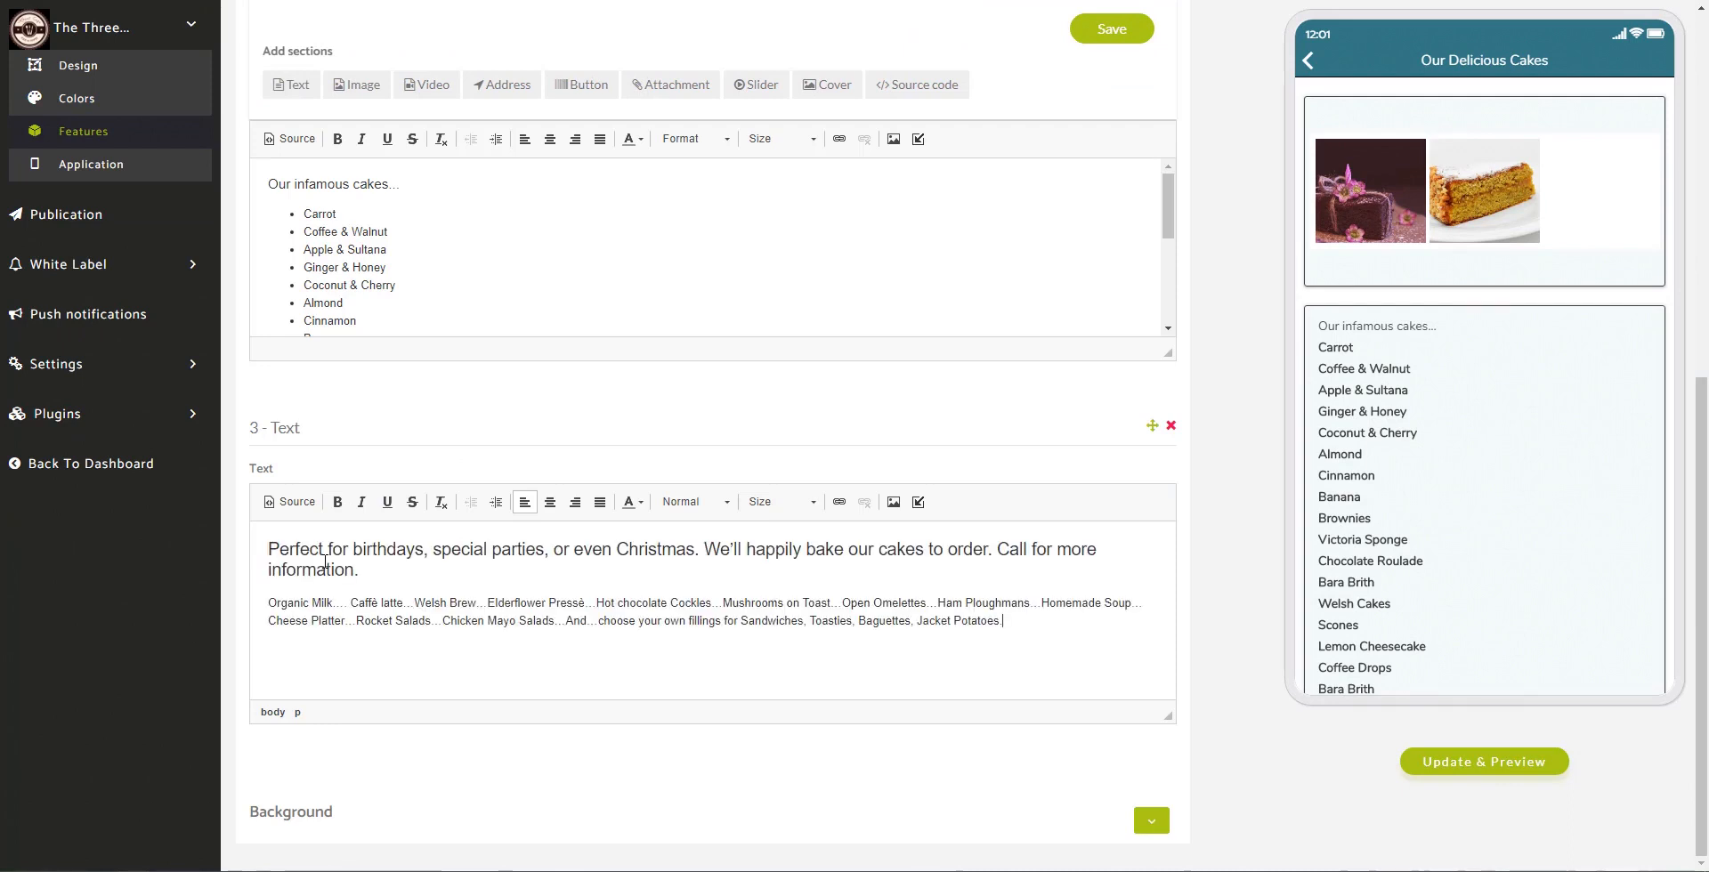
left_click_drag(1151, 426, 836, 199)
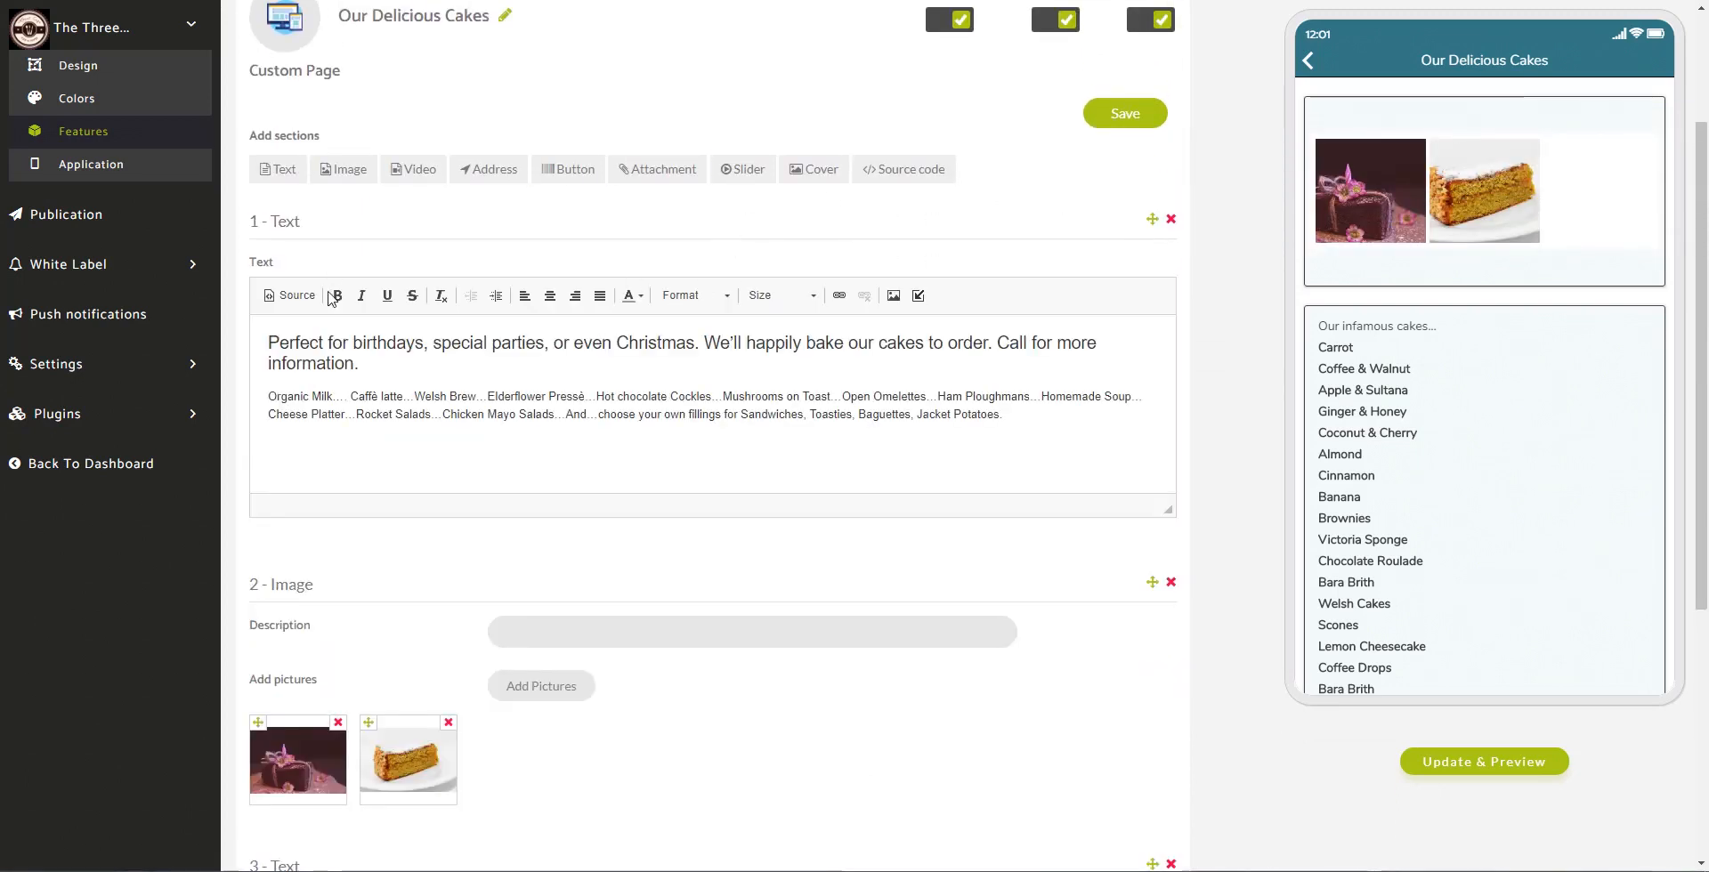
left_click(1147, 128)
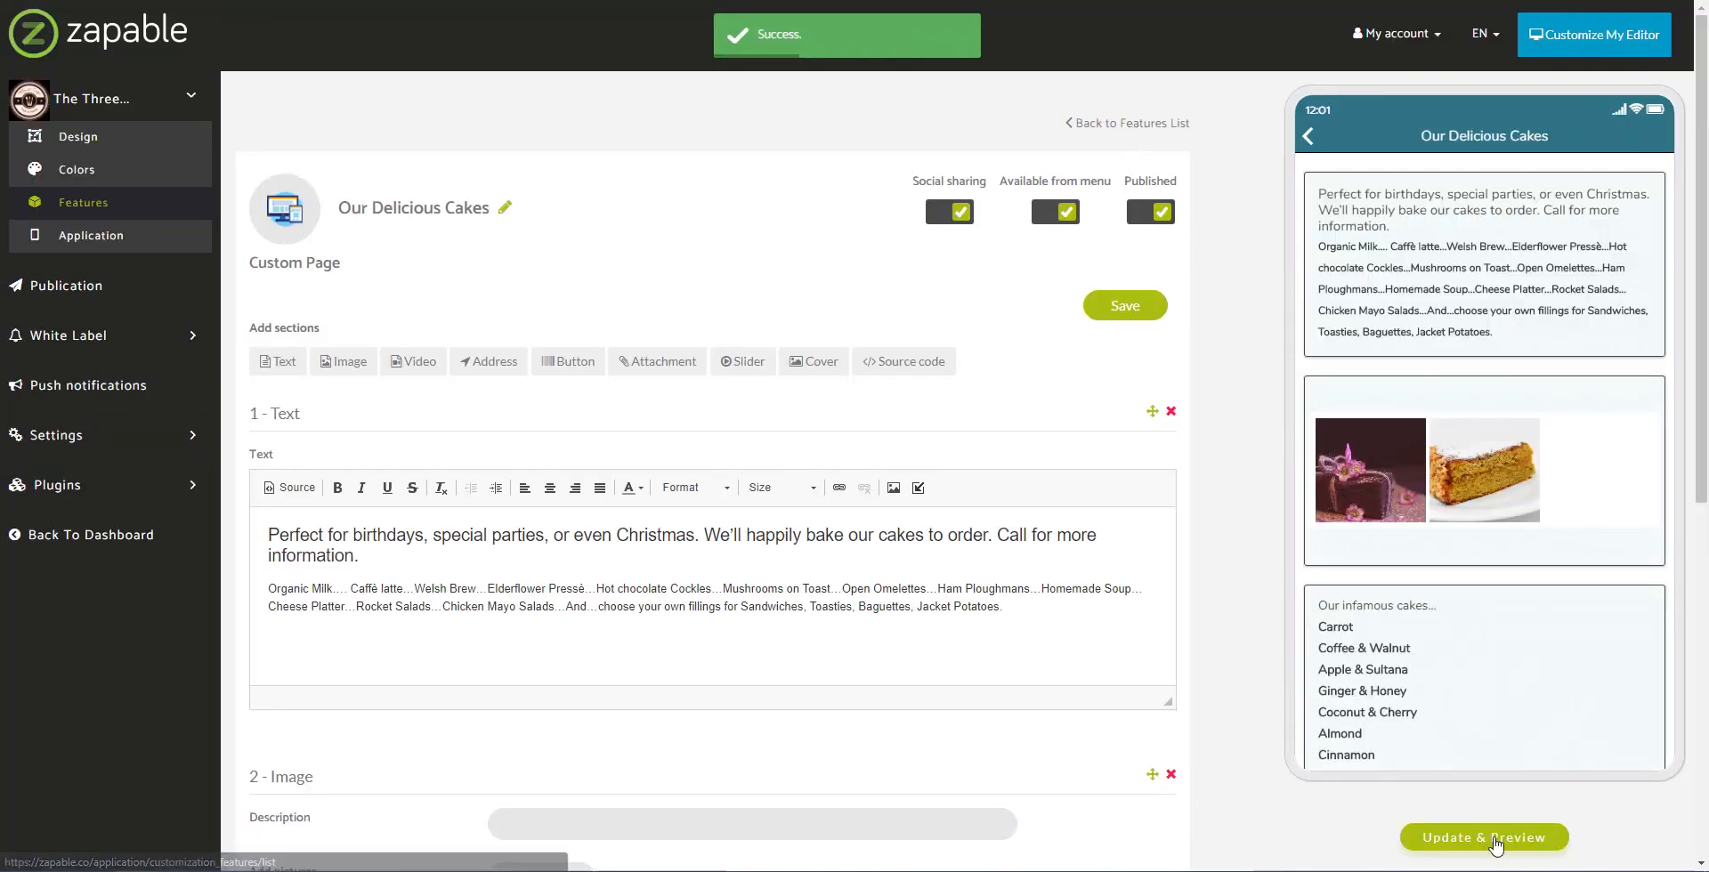
left_click(1484, 836)
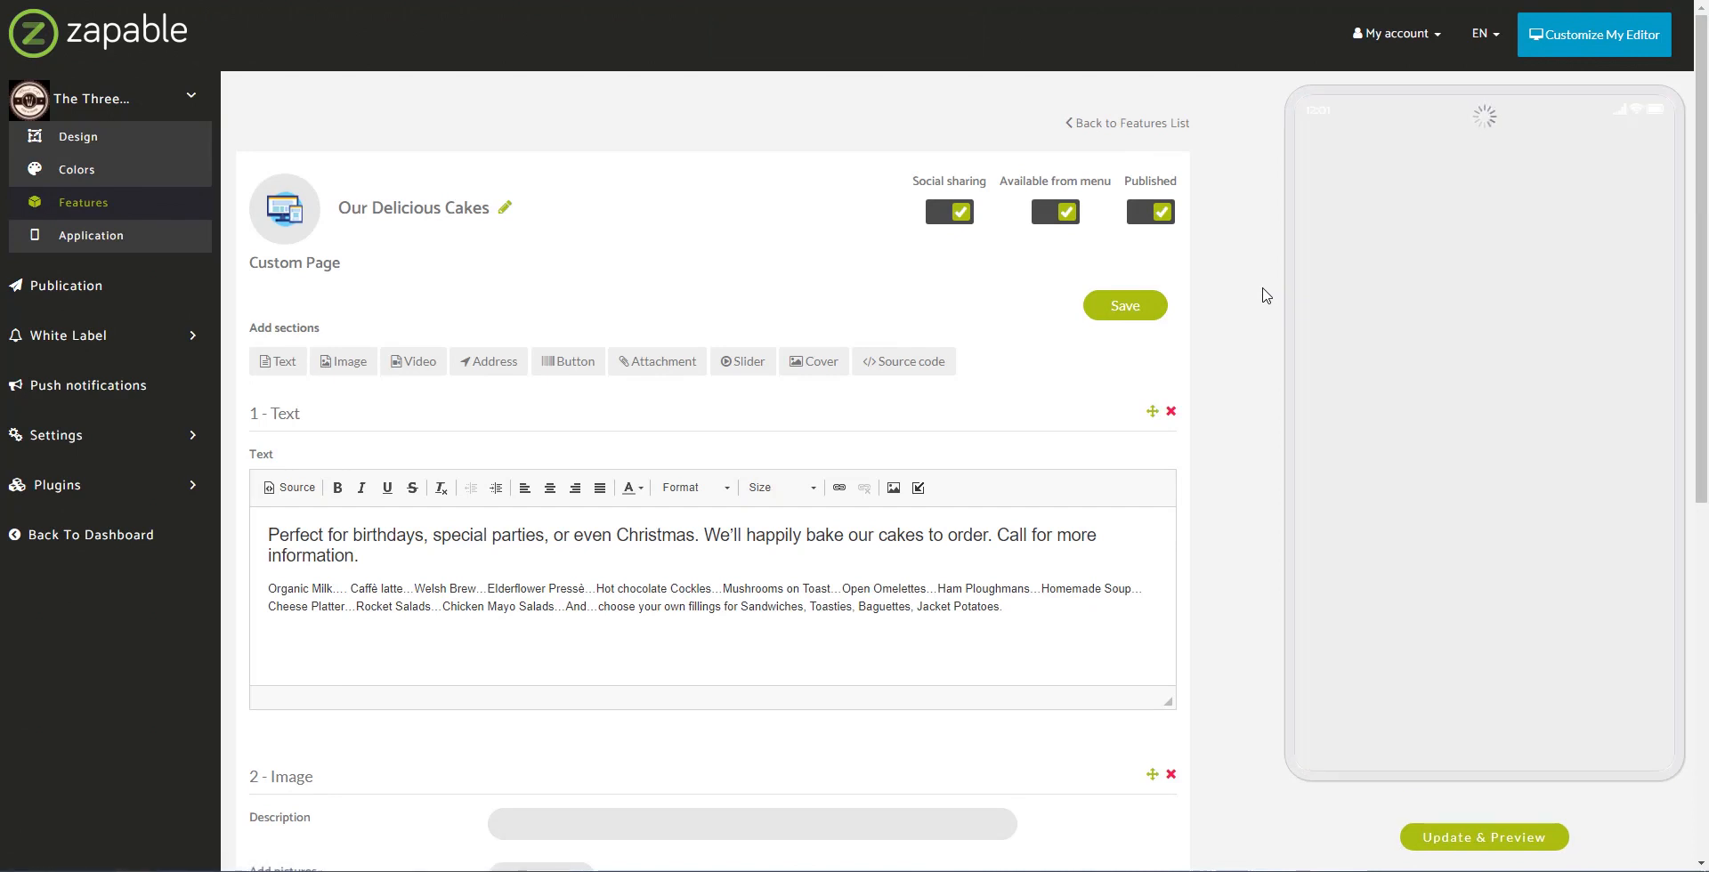
Step: Open Our Delicious Cakes in the phone preview and scroll down to the cake list text section
left_click_drag(1627, 743, 1621, 601)
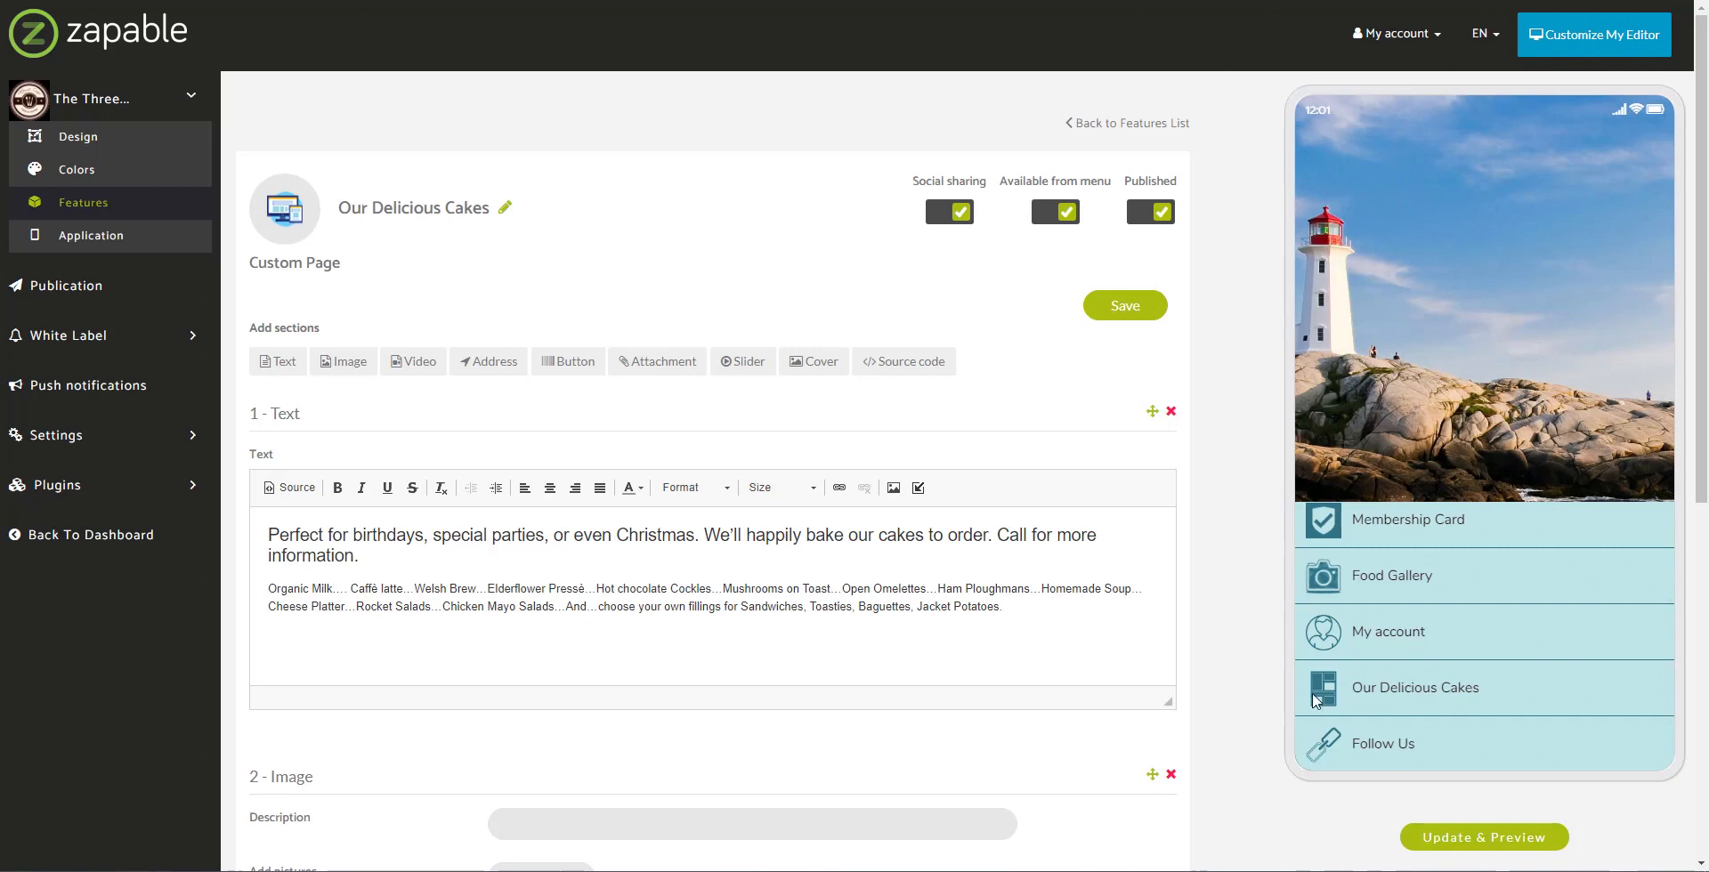
left_click(1449, 688)
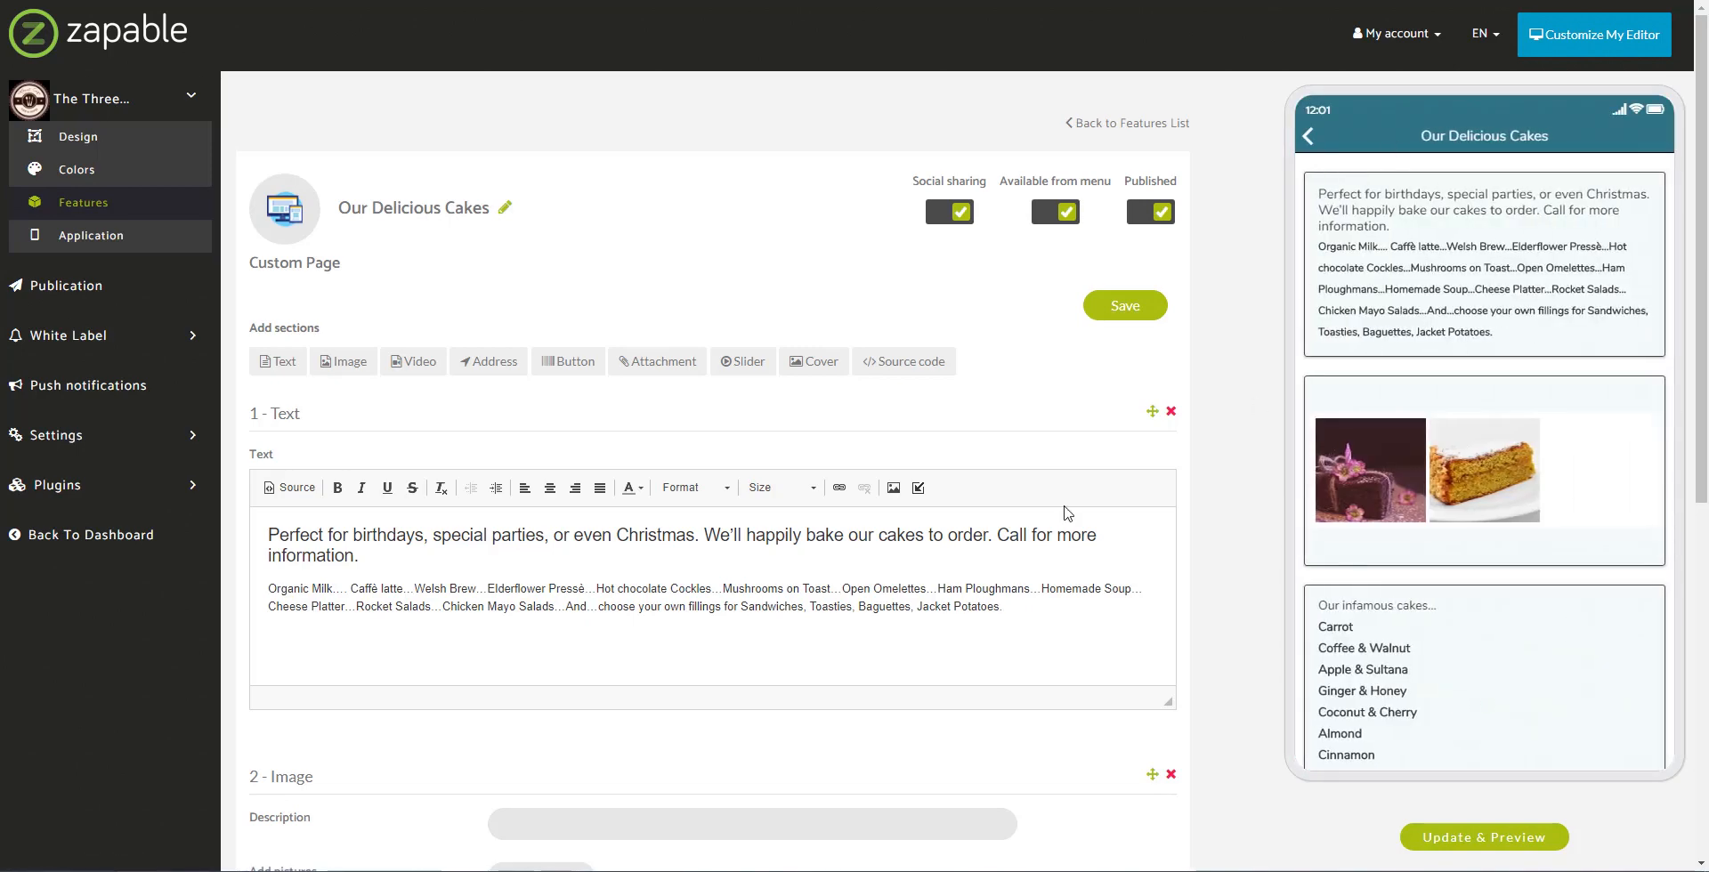
scroll(1157, 682, "down", 4)
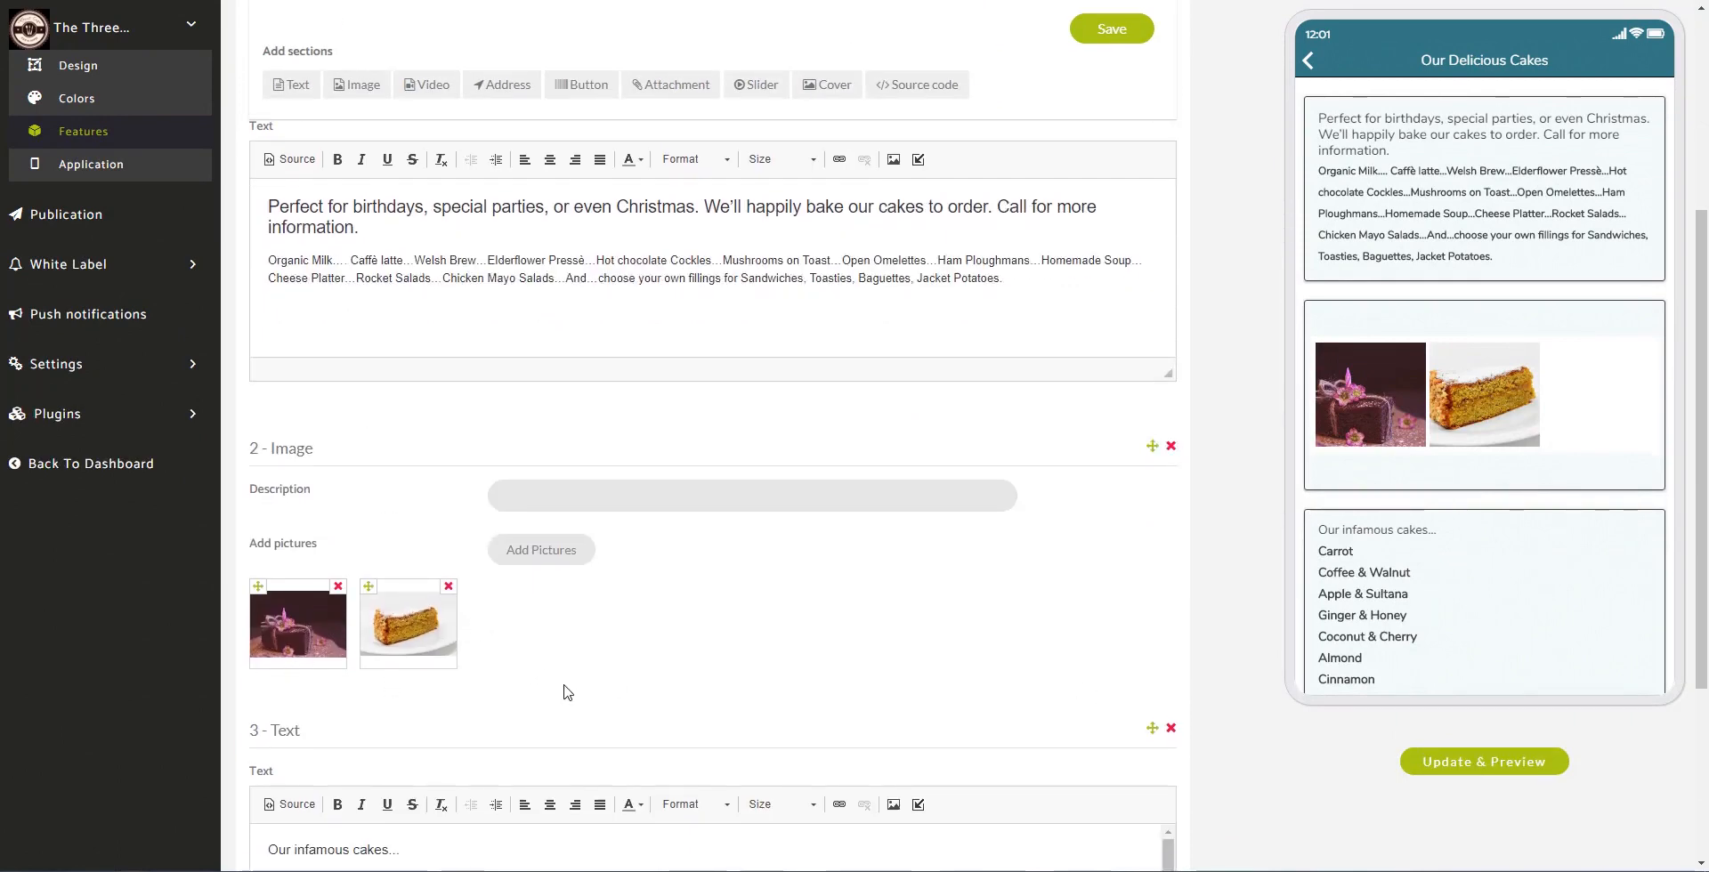
scroll(1335, 587, "down", 3)
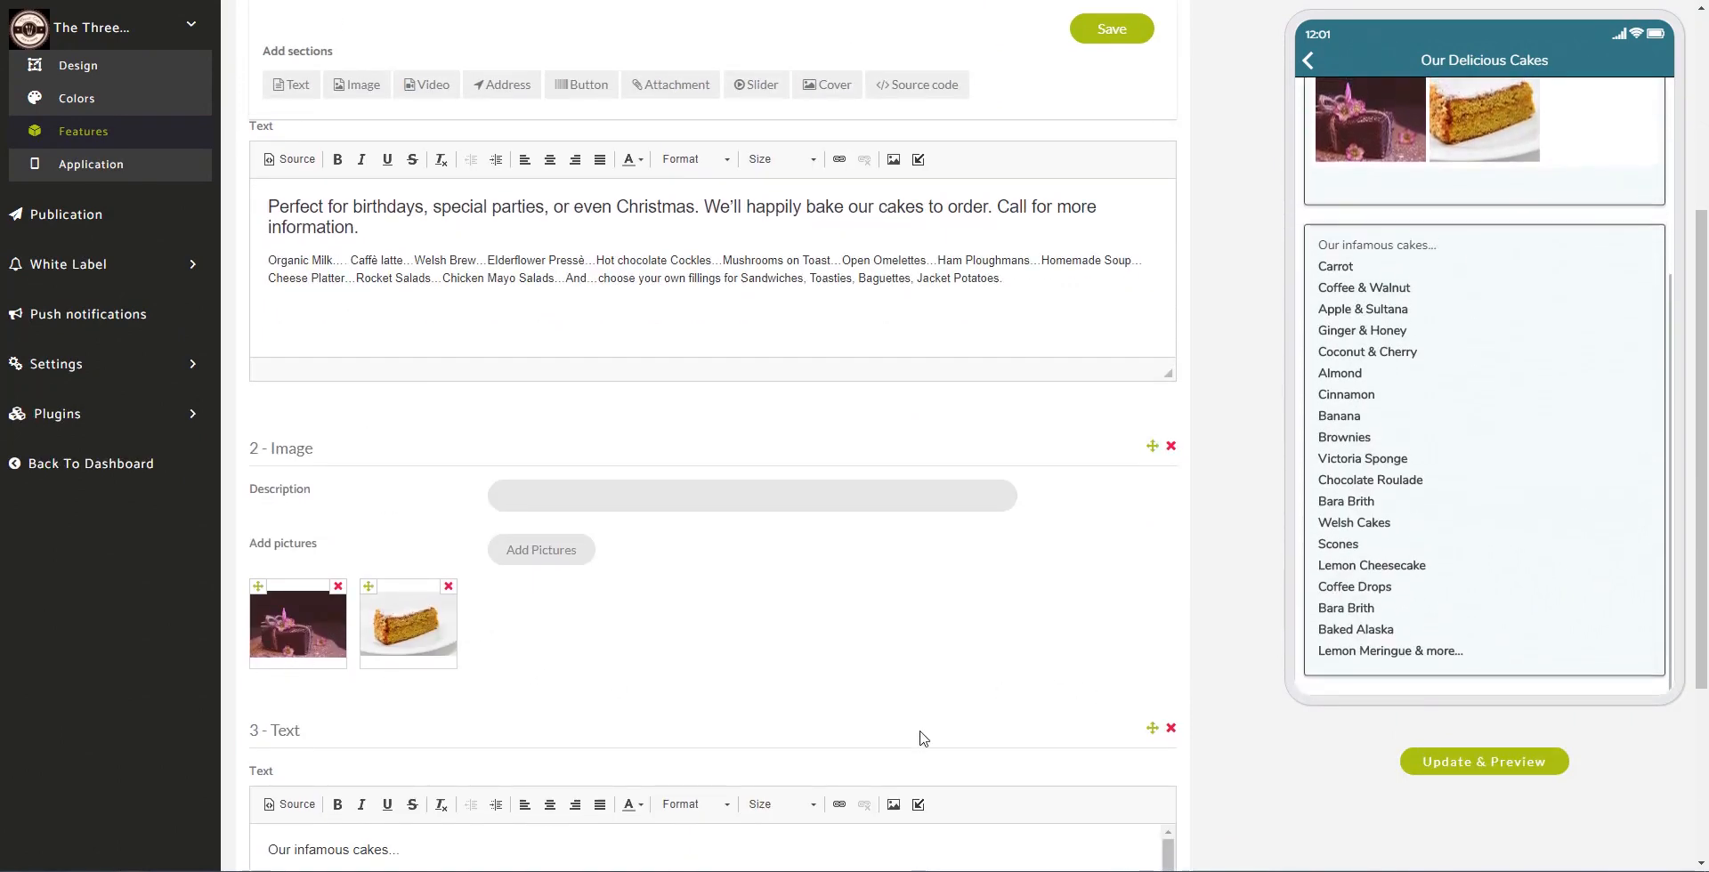
scroll(921, 738, "down", 3)
left_click(1171, 596)
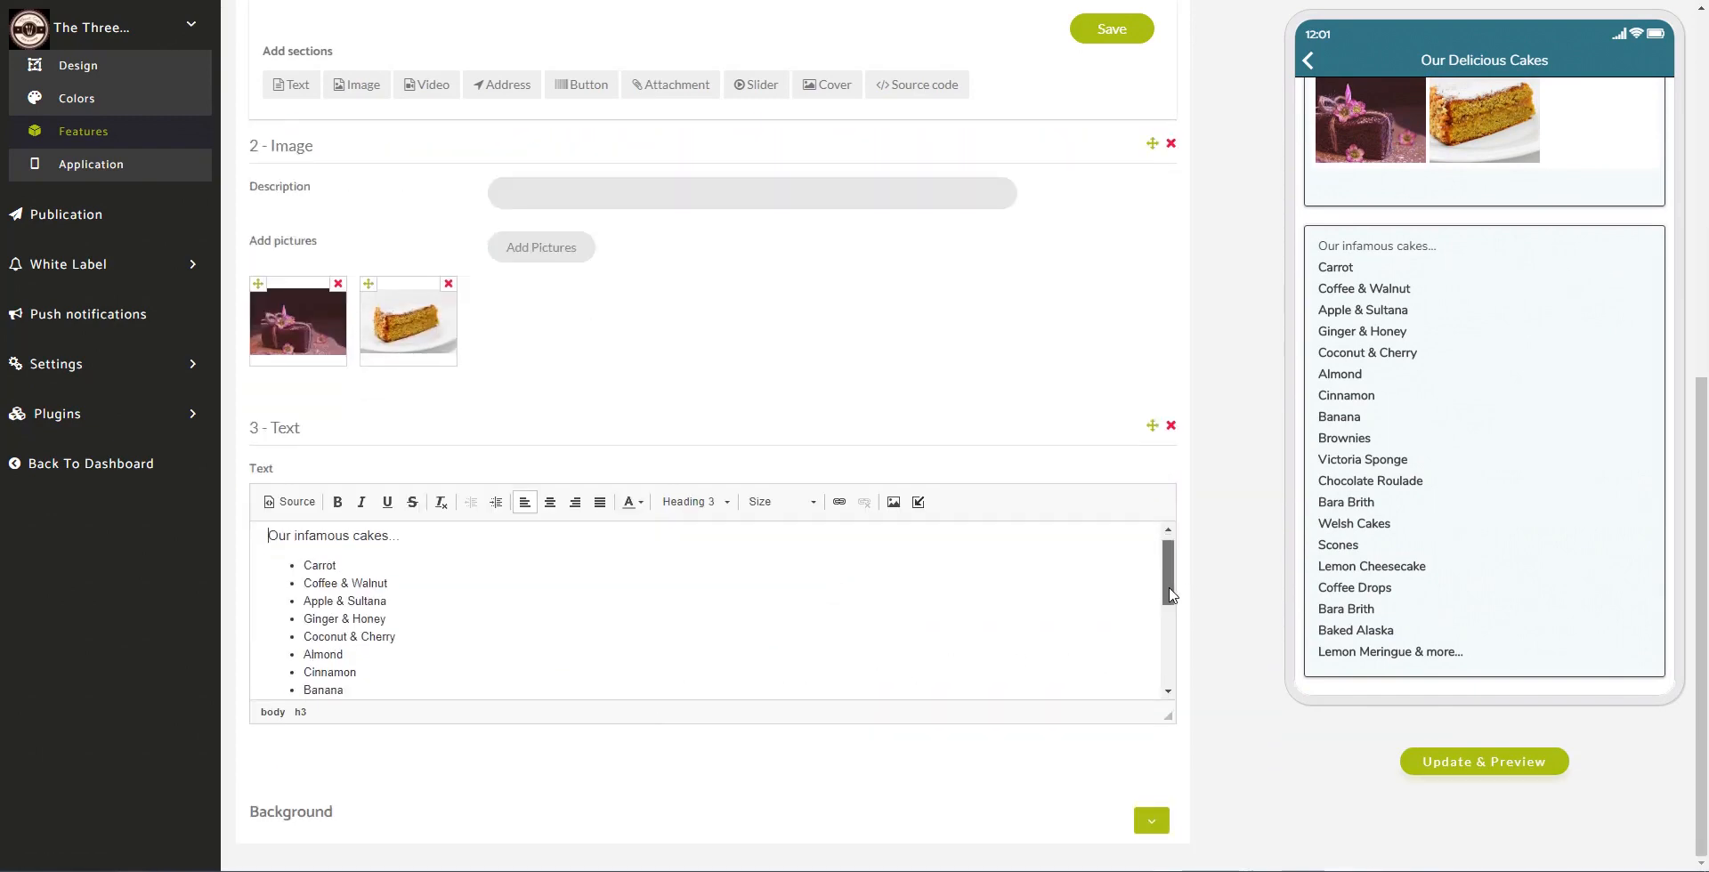
left_click_drag(1171, 596, 1185, 542)
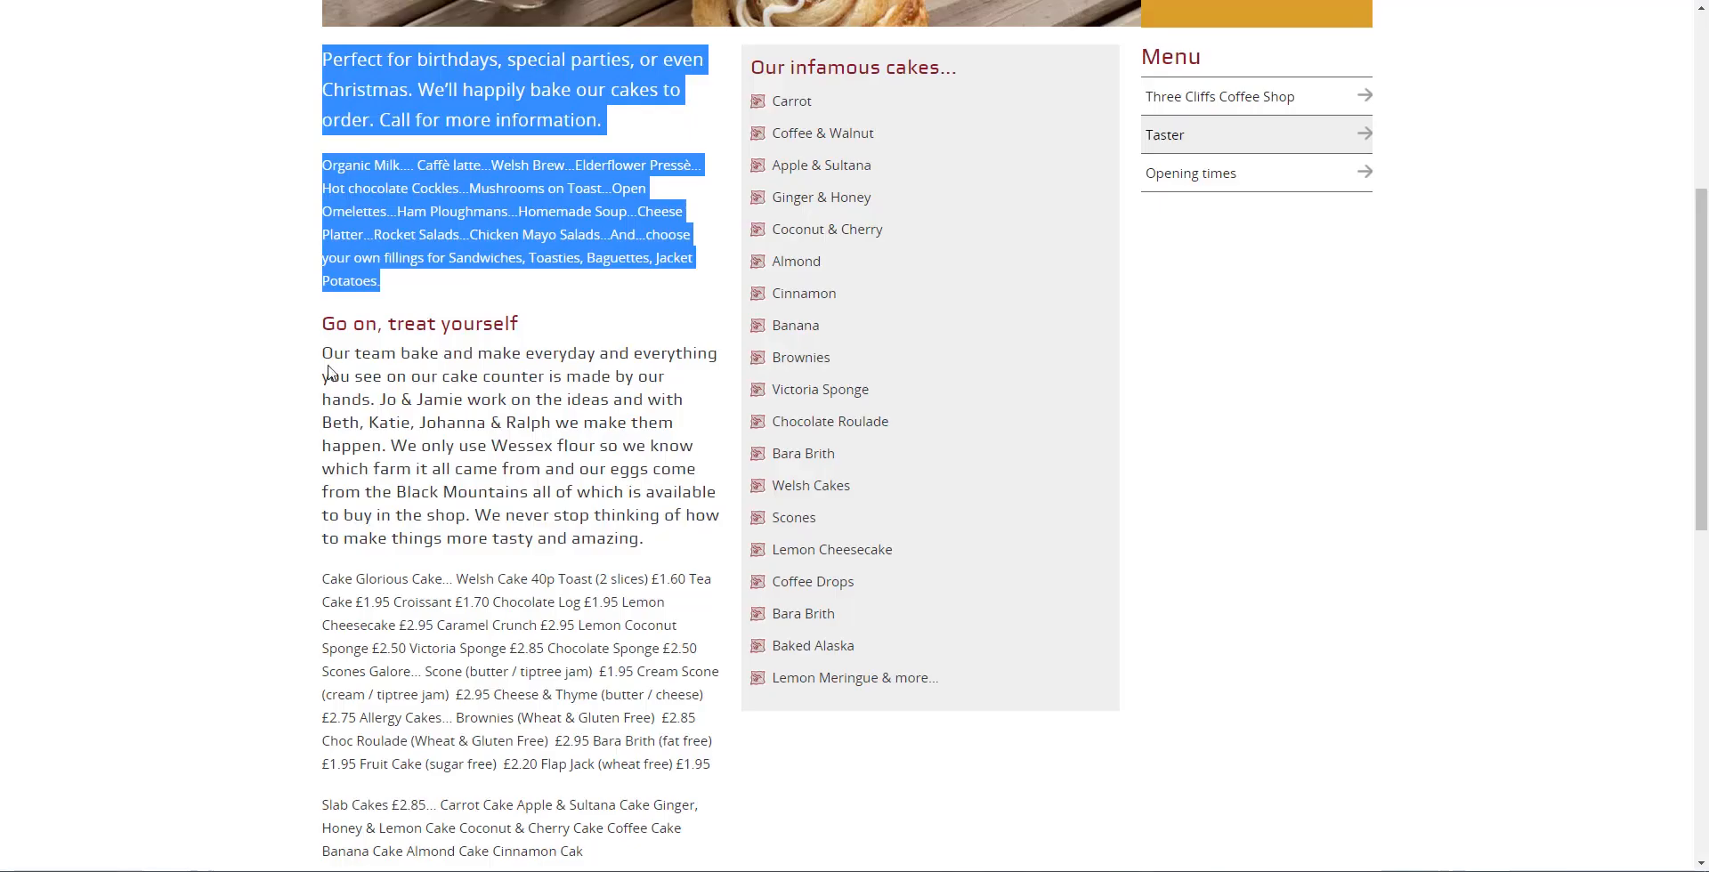
Step: On the coffee shop website, open the Opening times page listing its daily hours
scroll(517, 464, "down", 4)
scroll(552, 445, "up", 6)
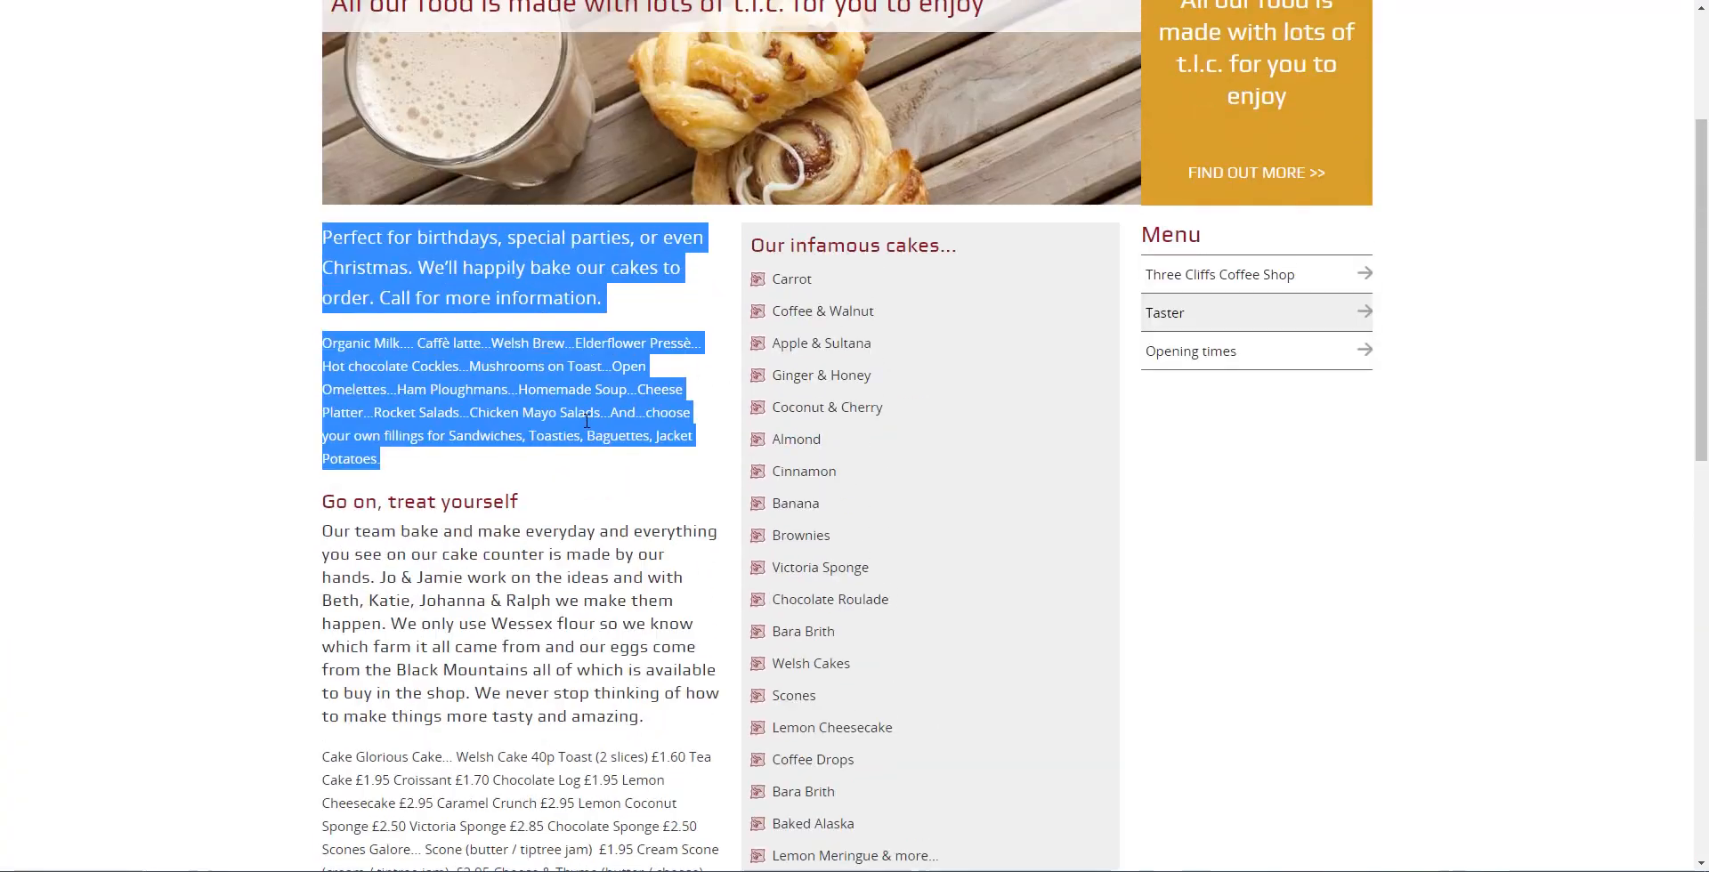
left_click(1193, 361)
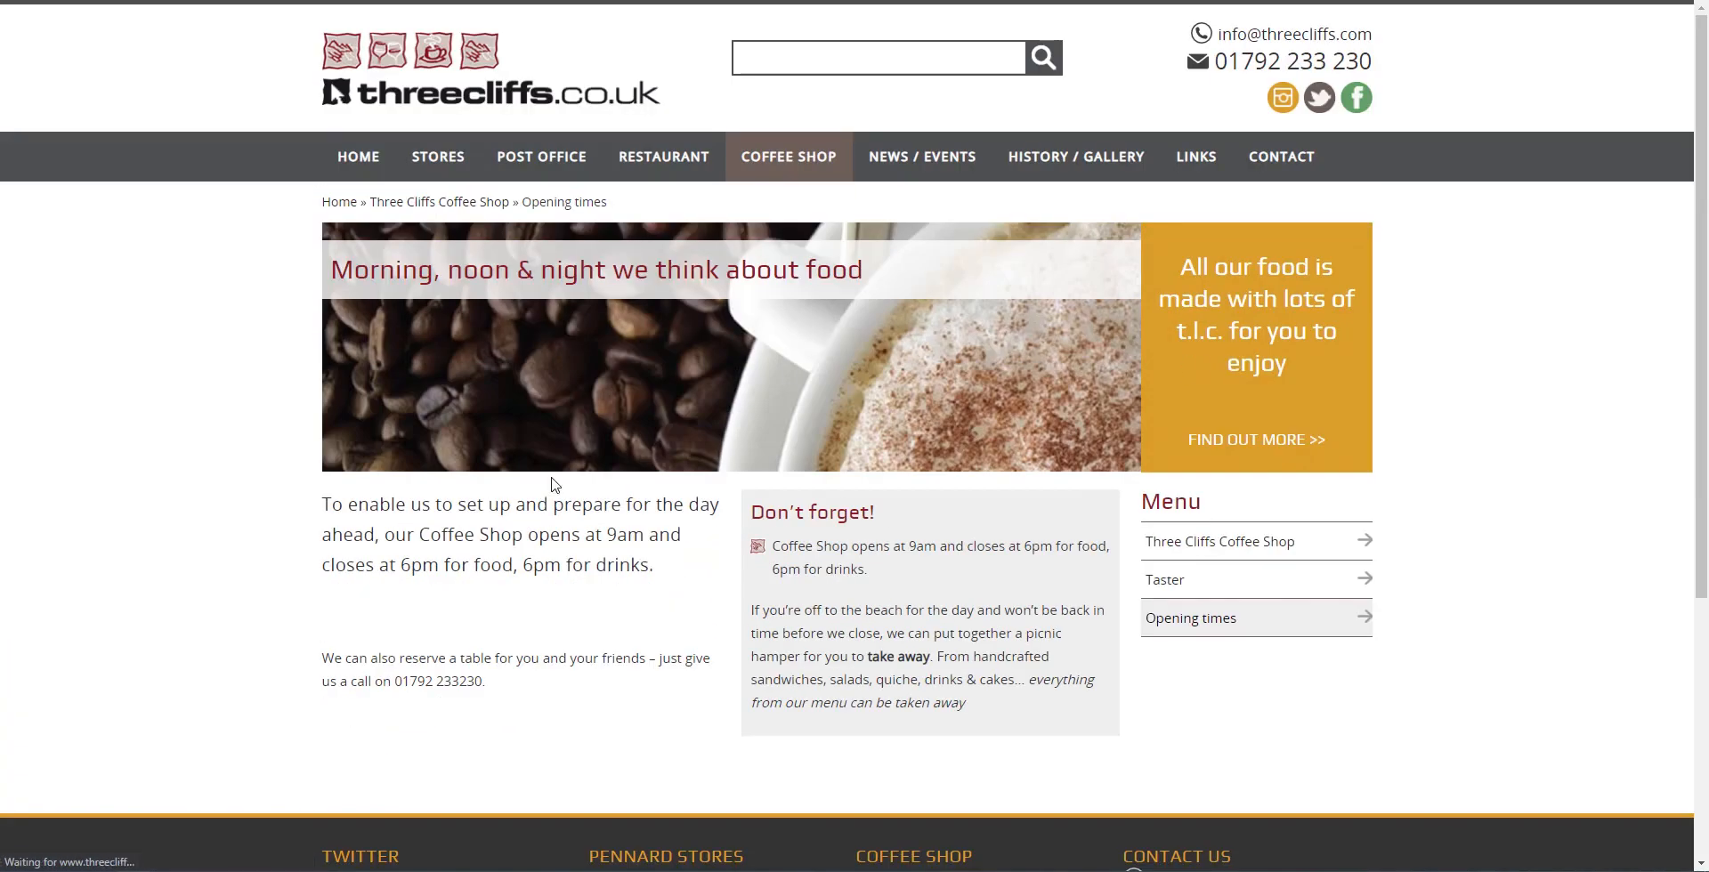
scroll(418, 415, "down", 1)
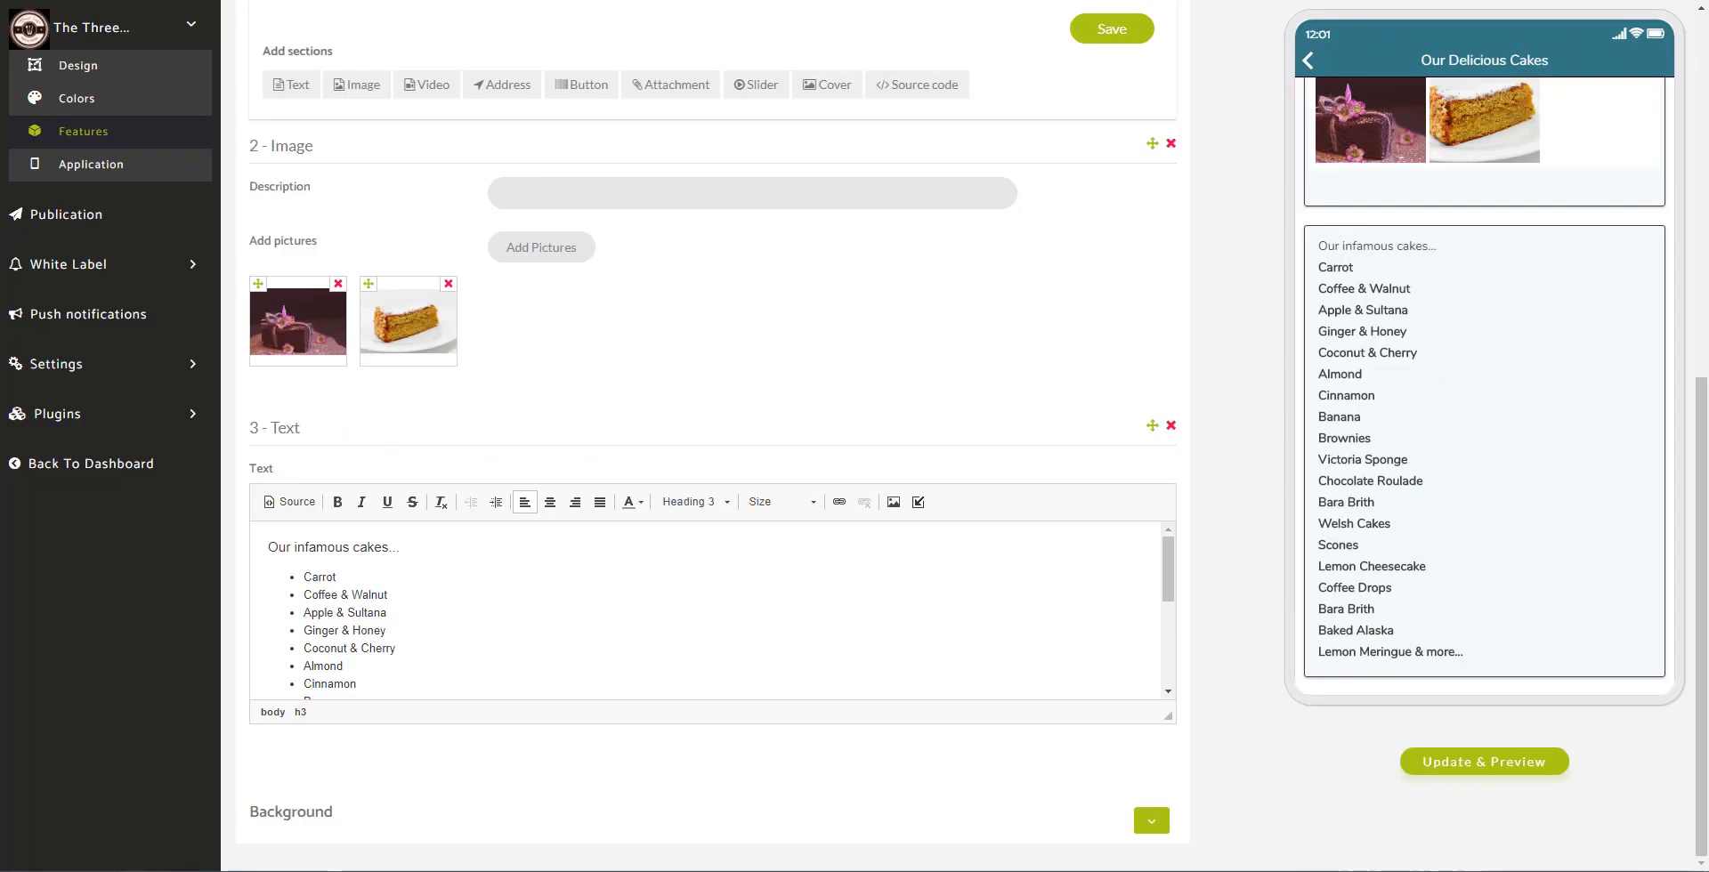
Step: Add a fourth text section headed 'Opening Times' with a Monday 9:00 line below it
scroll(445, 267, "up", 2)
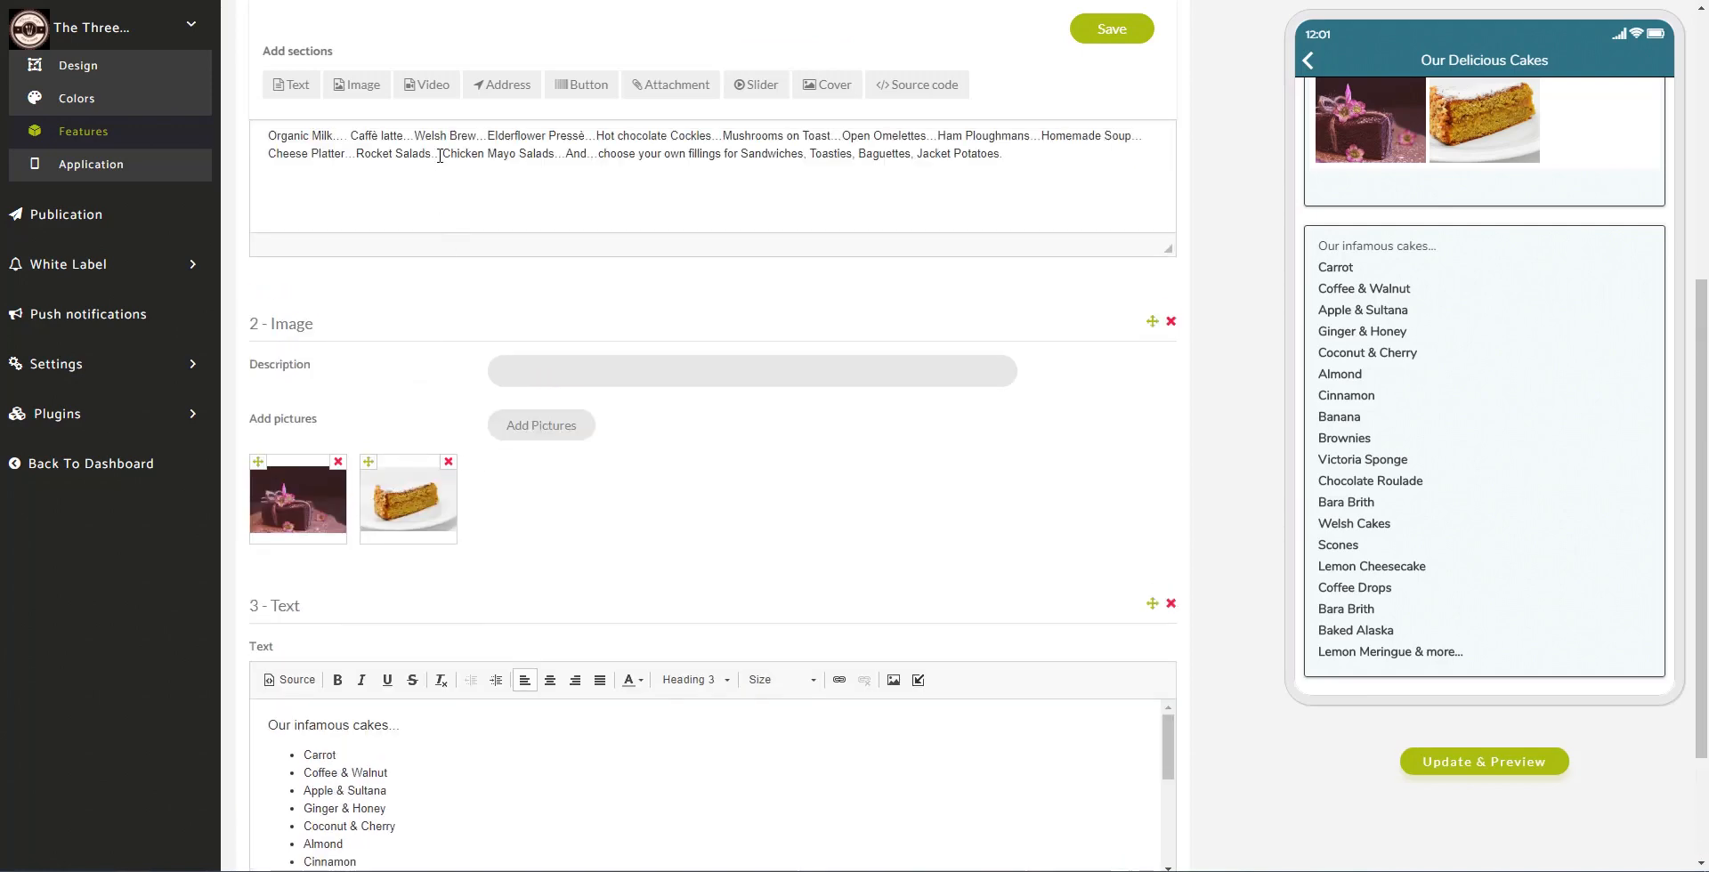
left_click(293, 85)
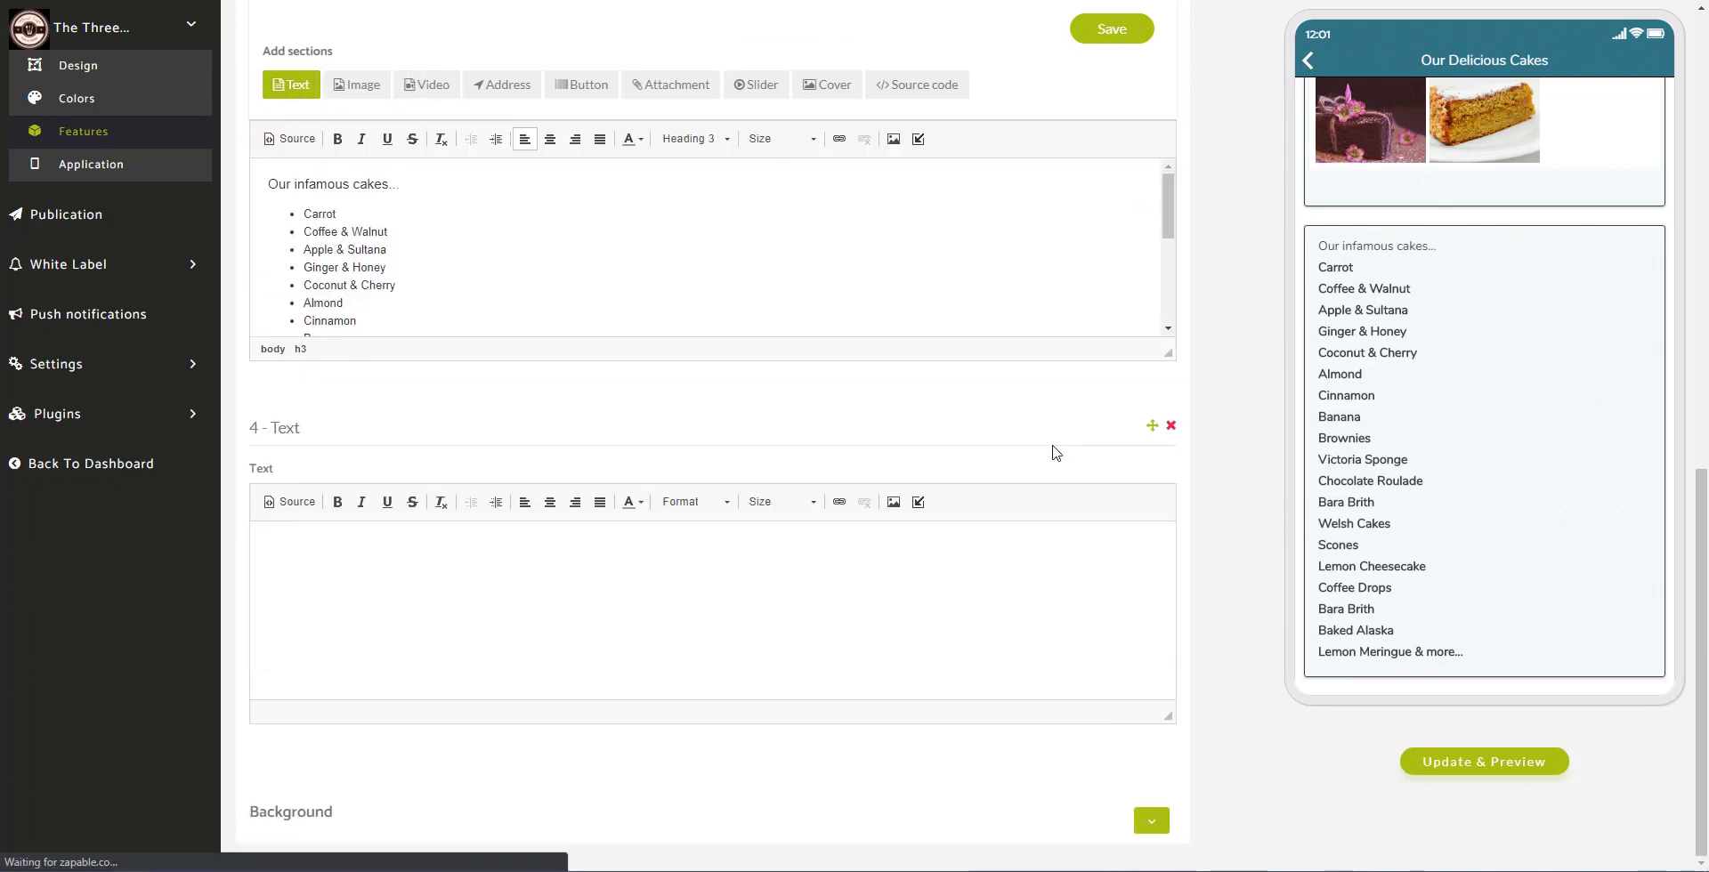
left_click(927, 663)
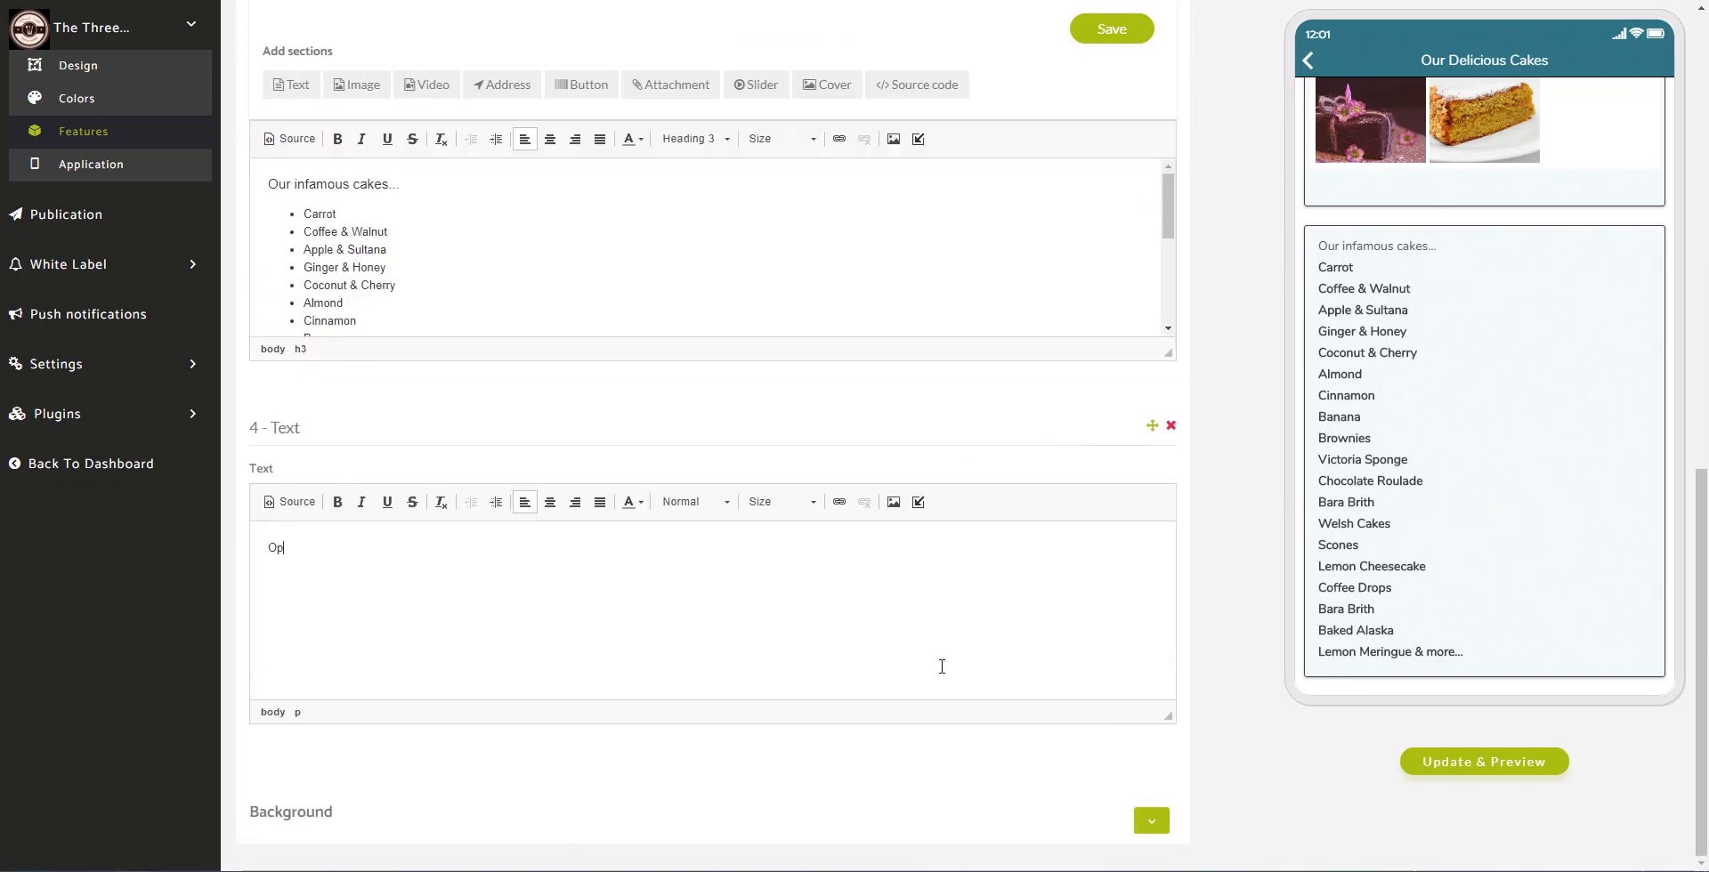
type("Opening Times")
key("Return")
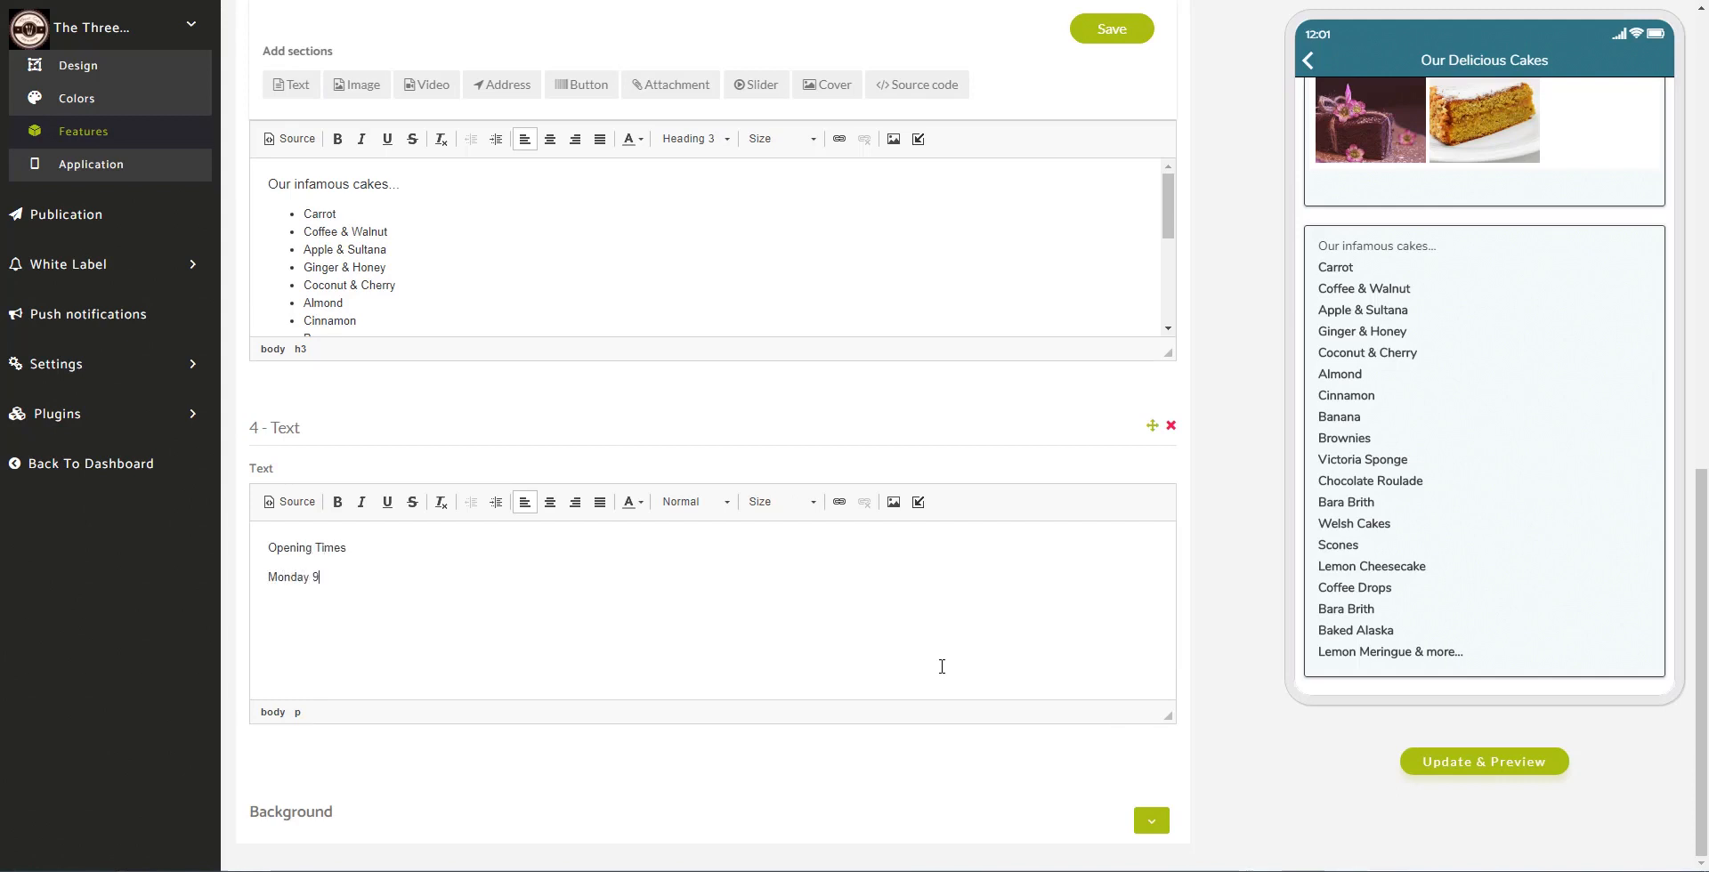
type("Monday 9:00am to 5:30pm")
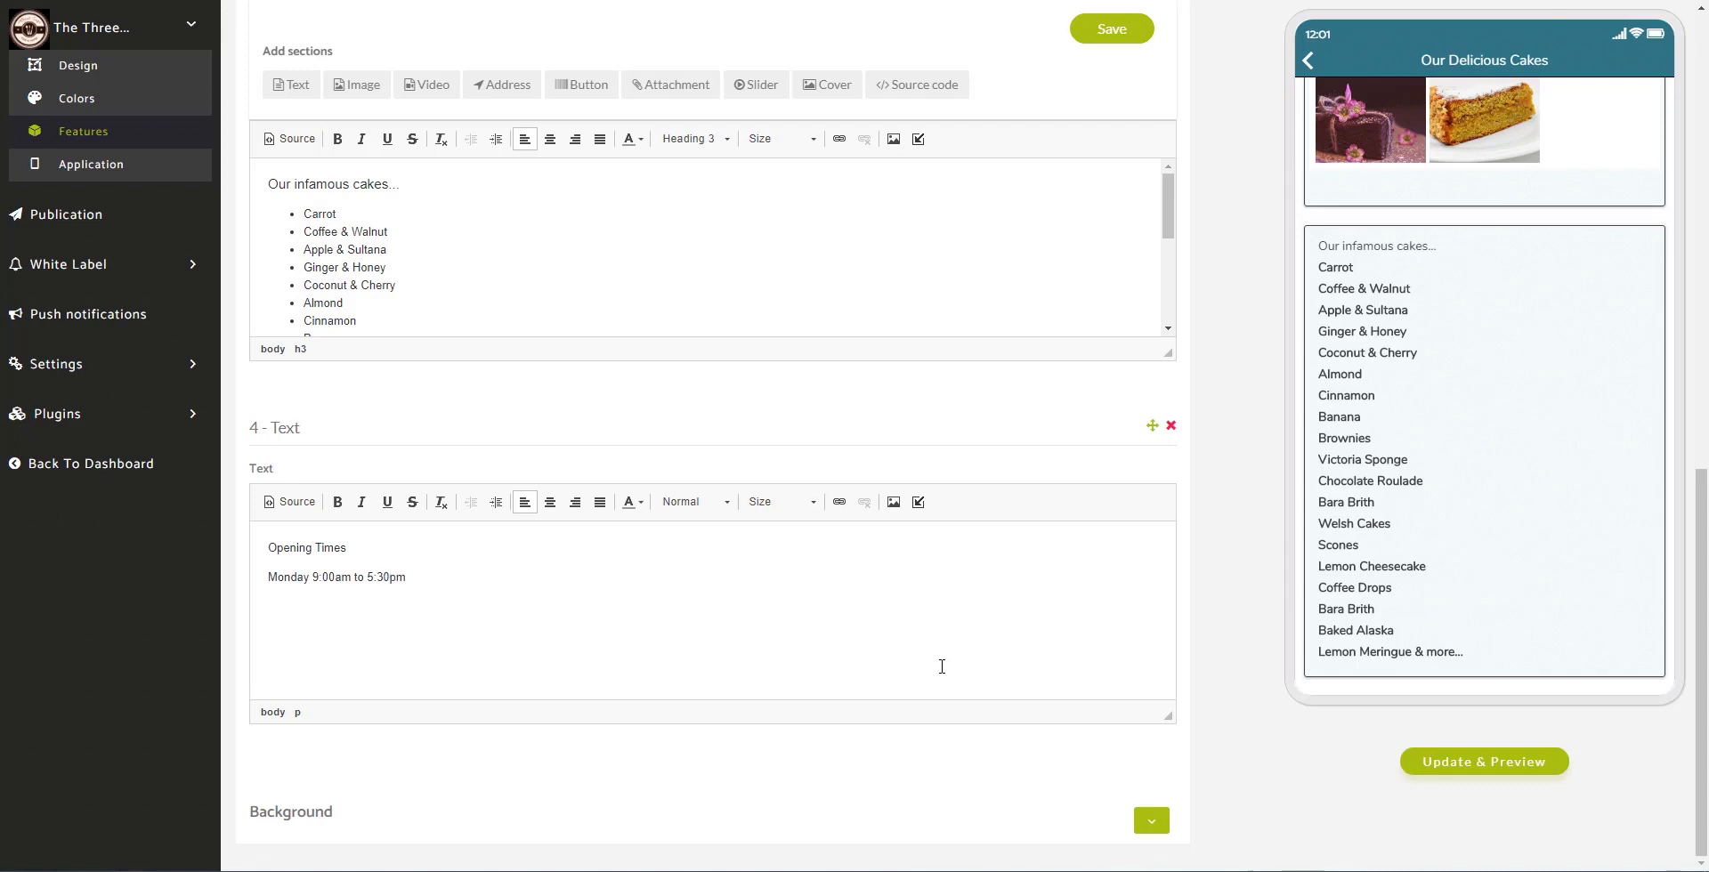
Step: Duplicate the Monday 9:00am to 5:30pm line into five weekday lines
key("shift+Home")
key("ctrl+c")
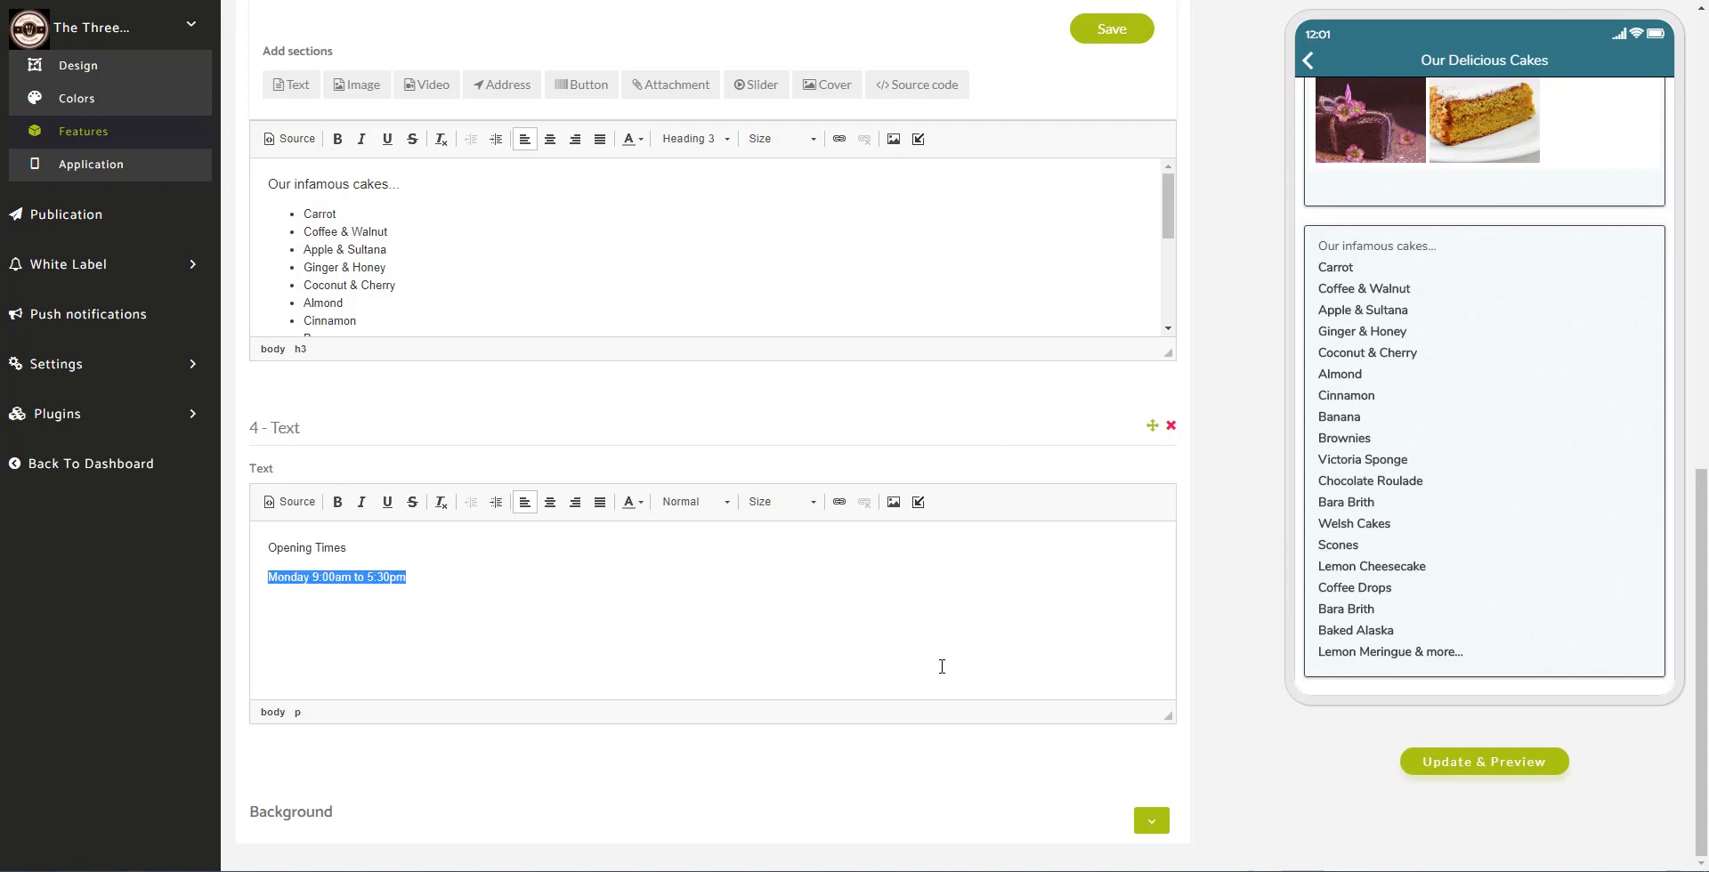
key("End")
key("ctrl+v")
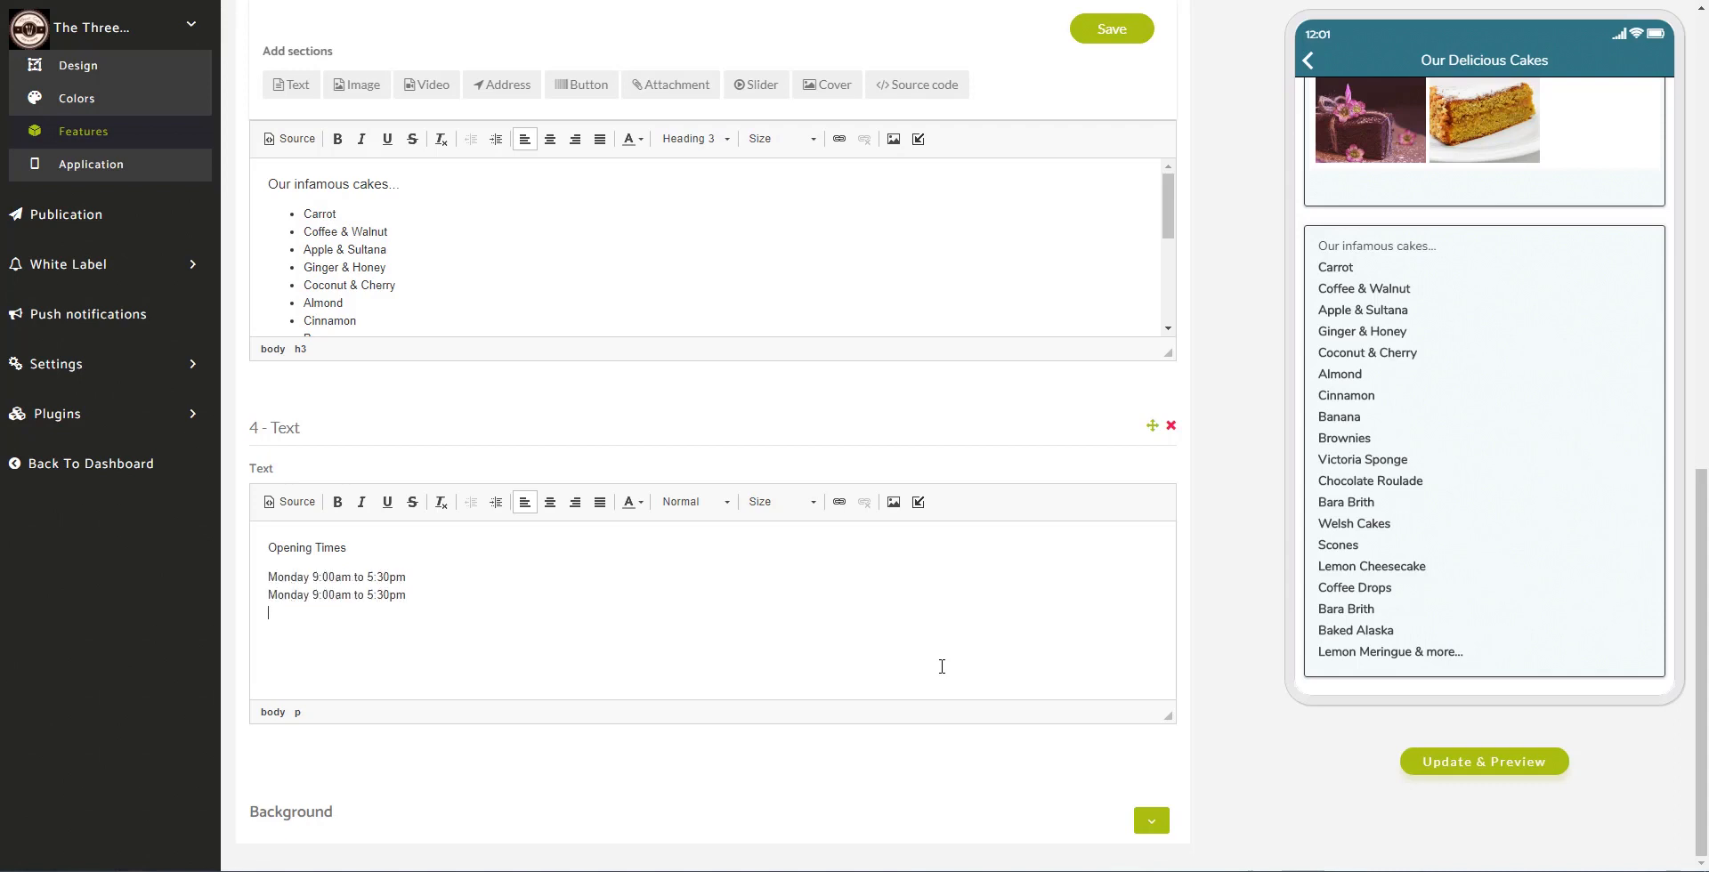
key("ctrl+v")
key("Return")
key("ctrl+v")
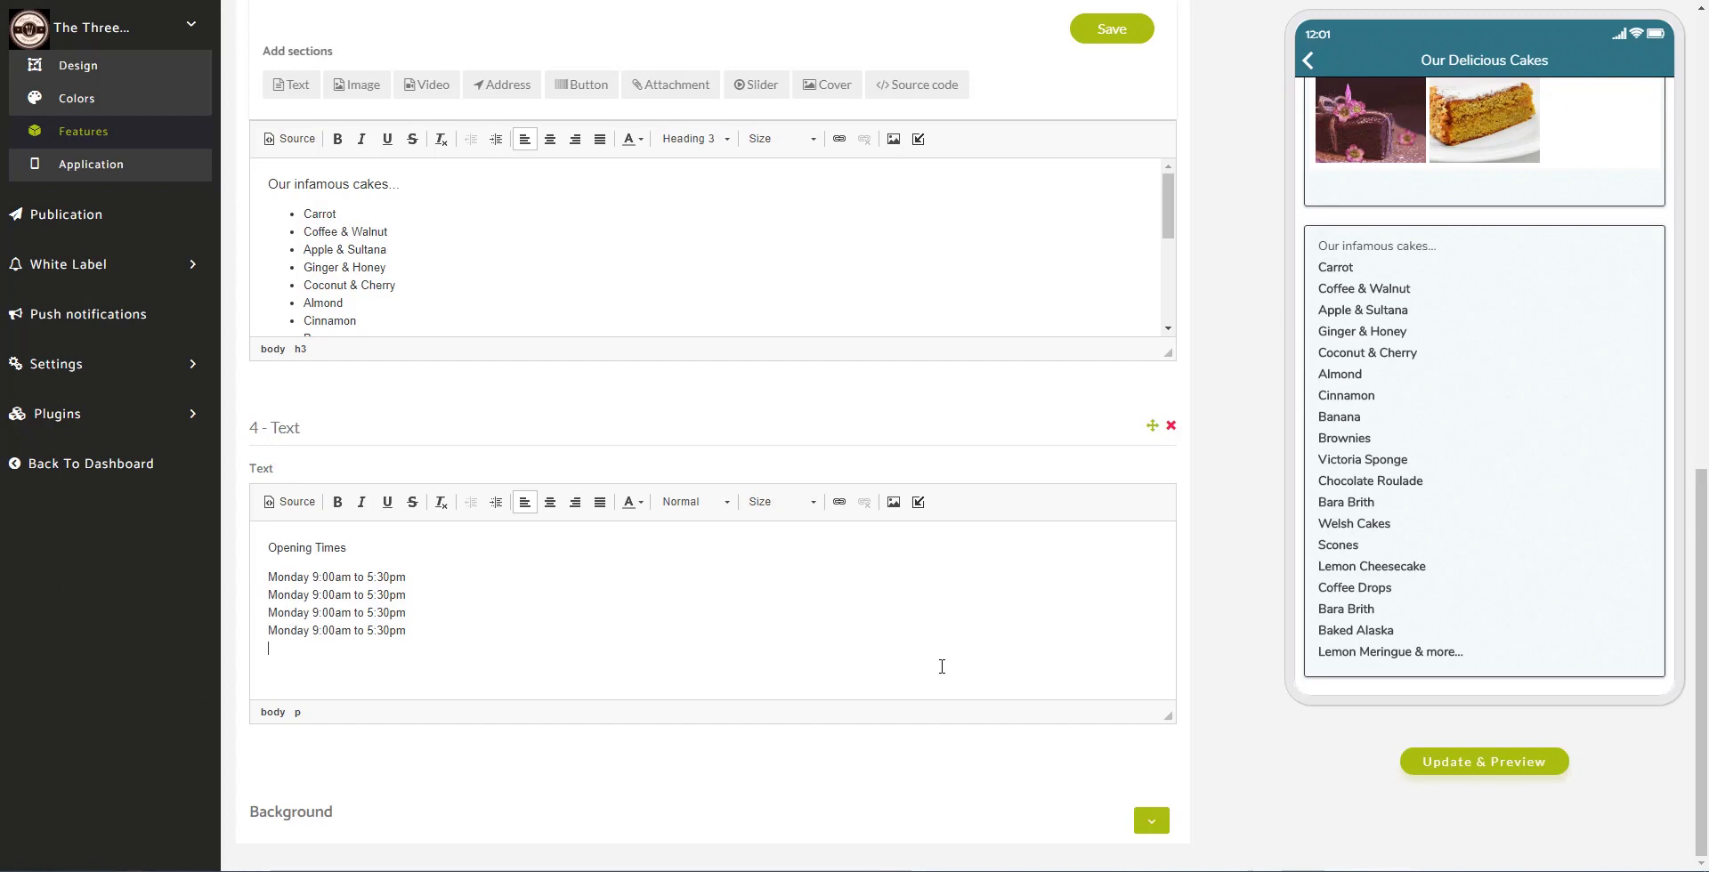
key("ctrl+v")
Step: Rename the copied lines to Tuesday, Wednesday, Thursday and Friday
key("BackSpace")
key("BackSpace")
key("BackSpace")
key("BackSpace")
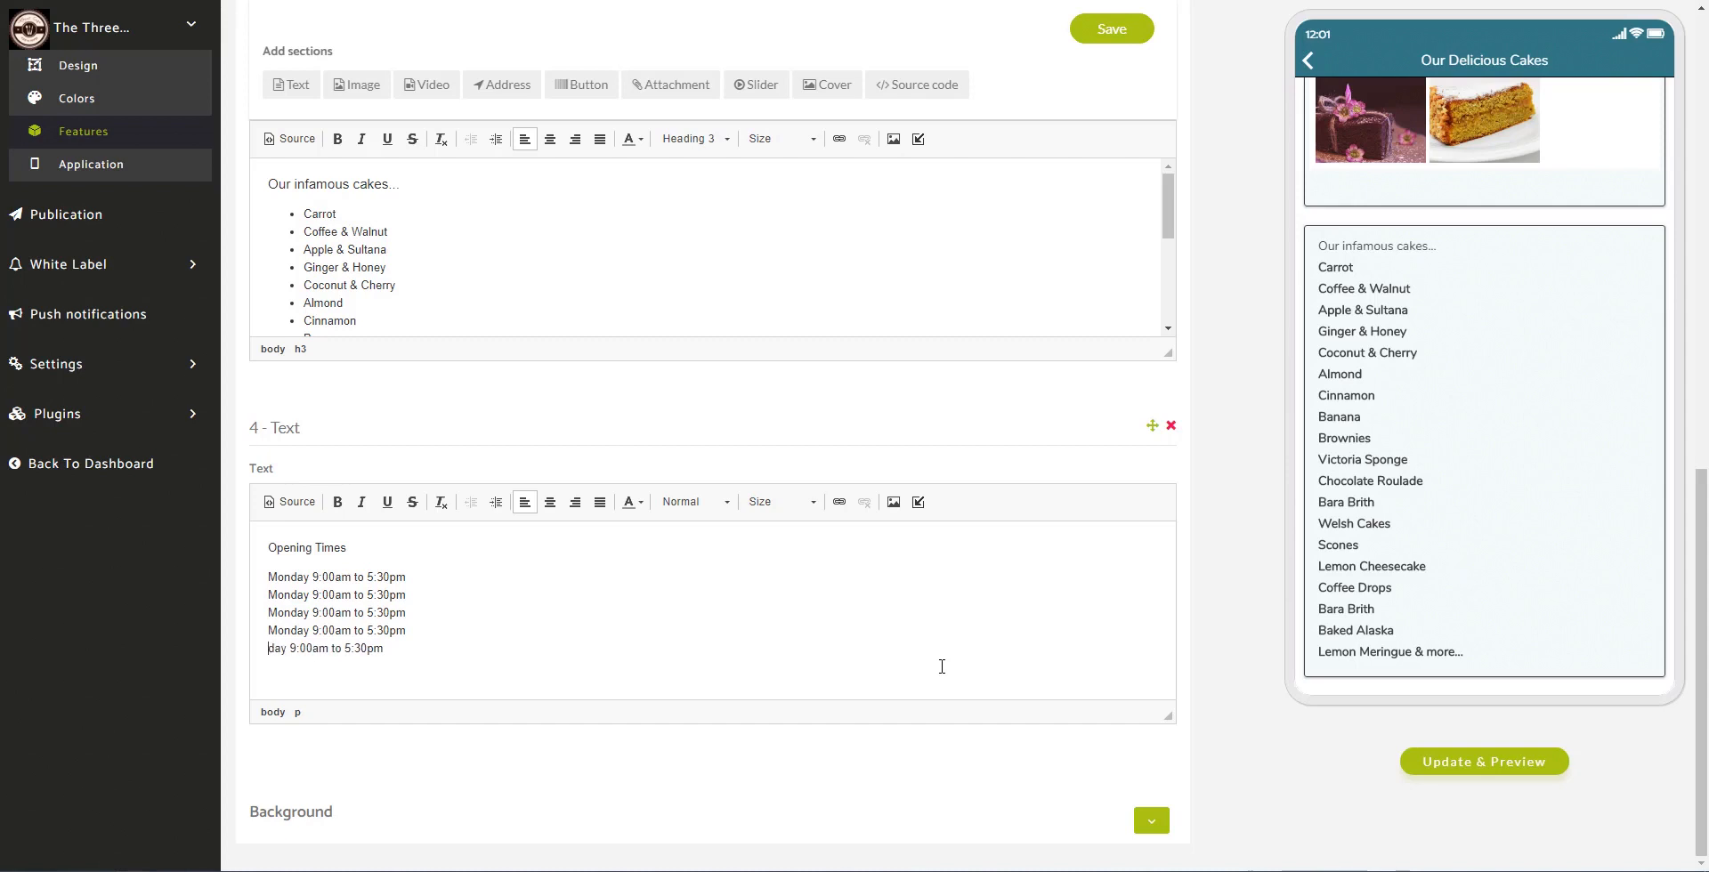
type("Fri")
type("i")
key("shift+Home")
type("Tues")
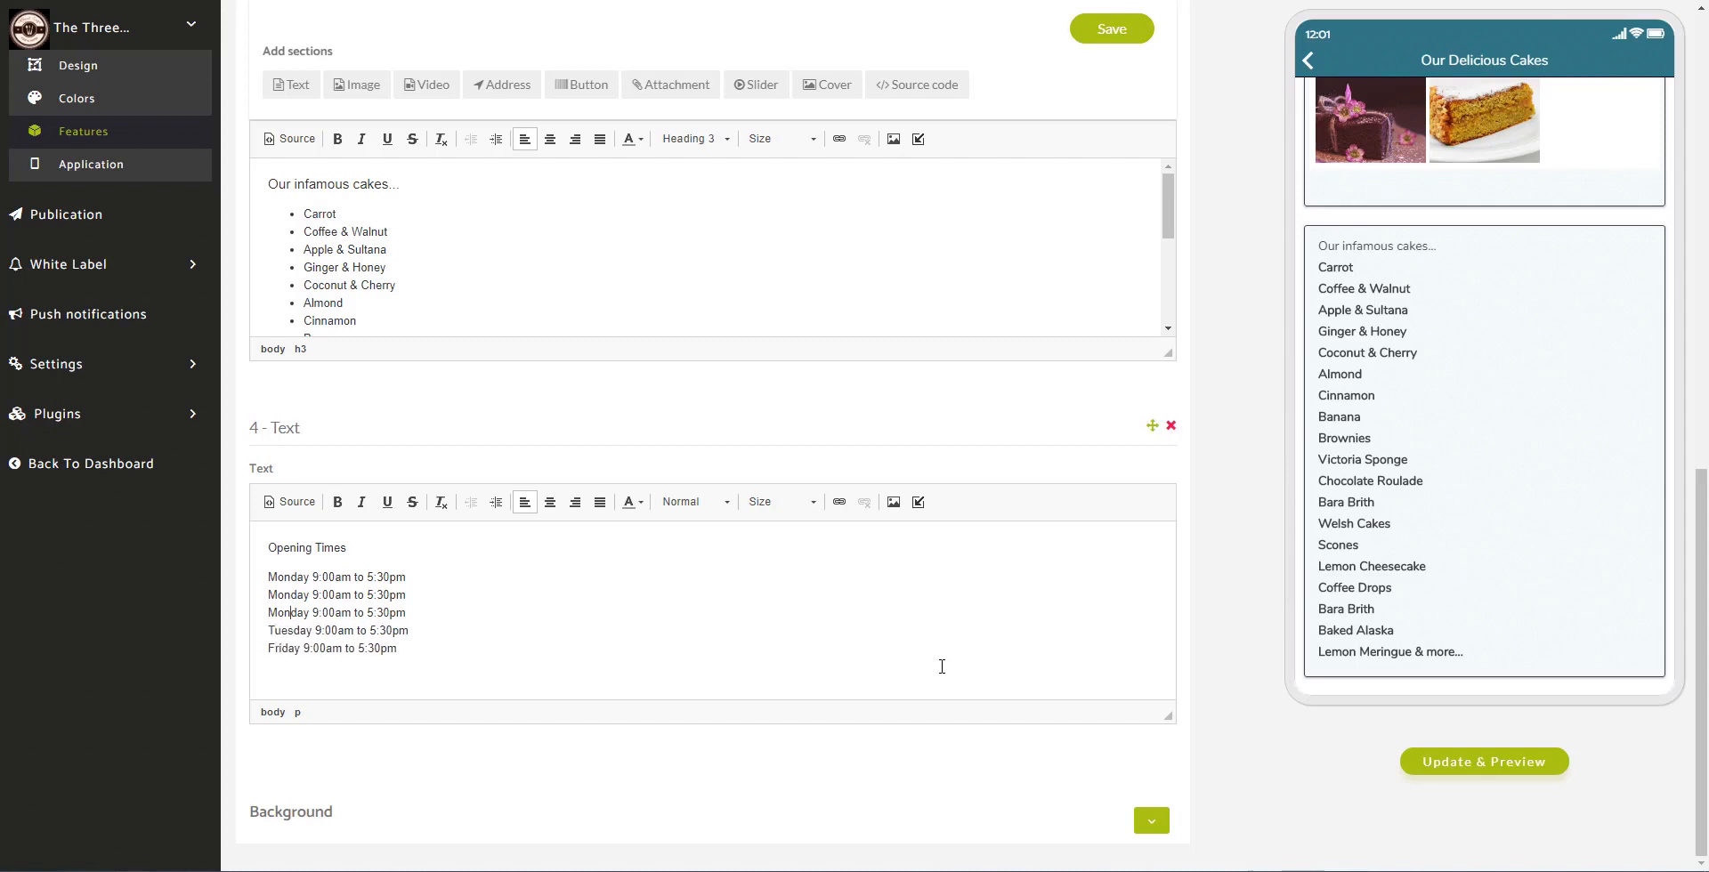
key("shift+Home")
key("Up")
key("ctrl+shift+Right")
type("Tues")
key("shift+Home")
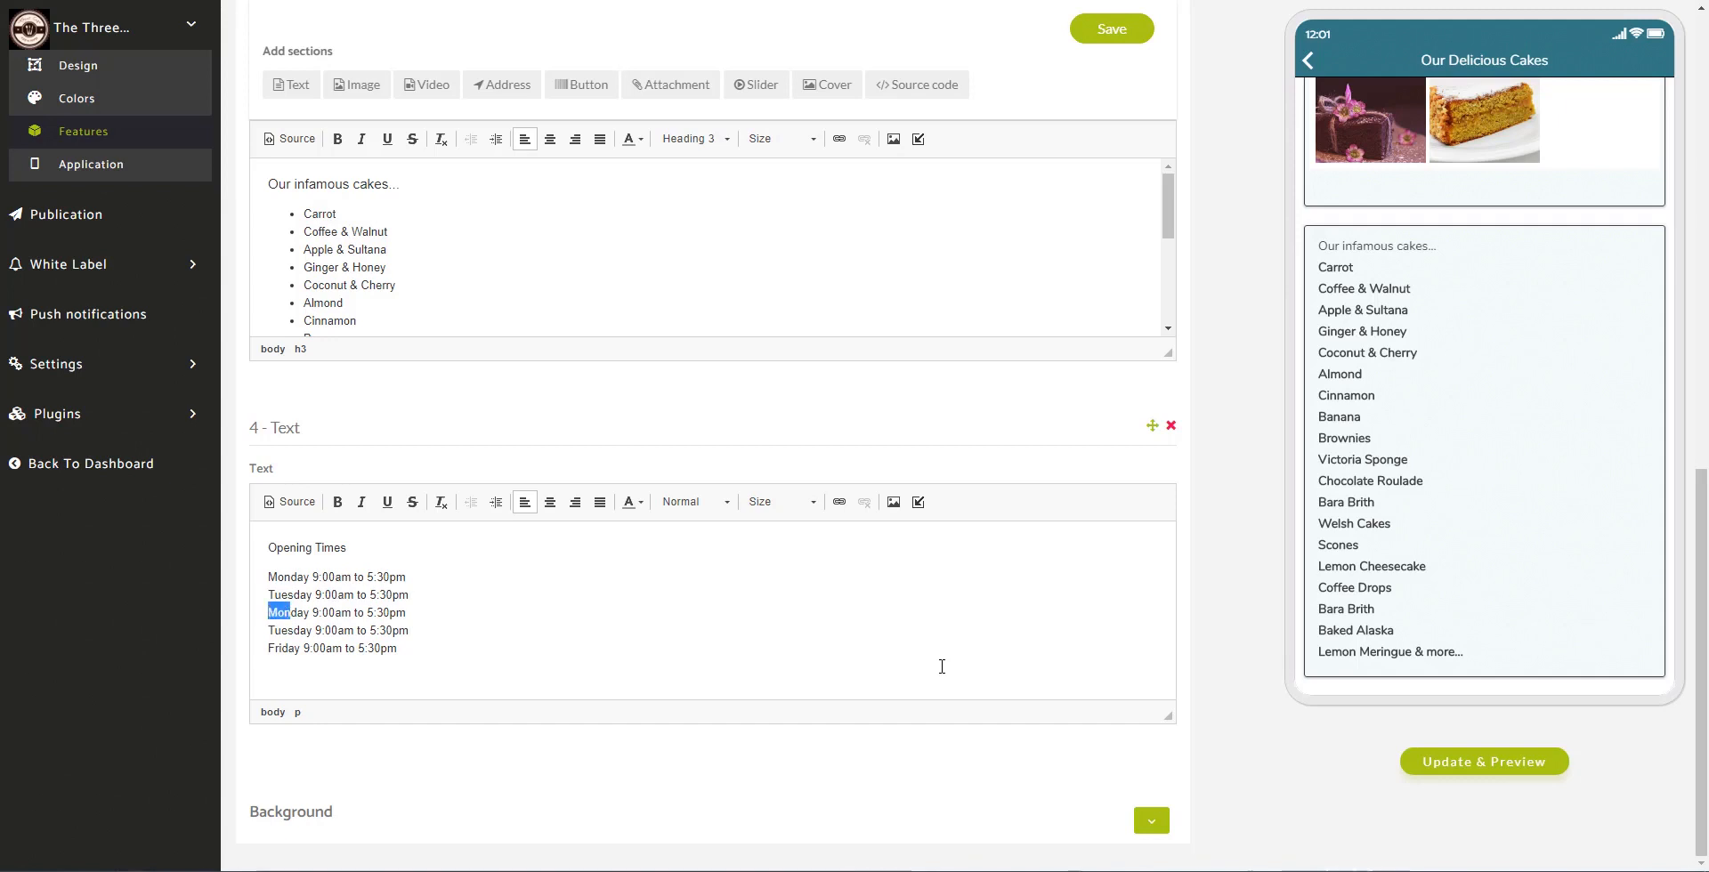
type("Wednes")
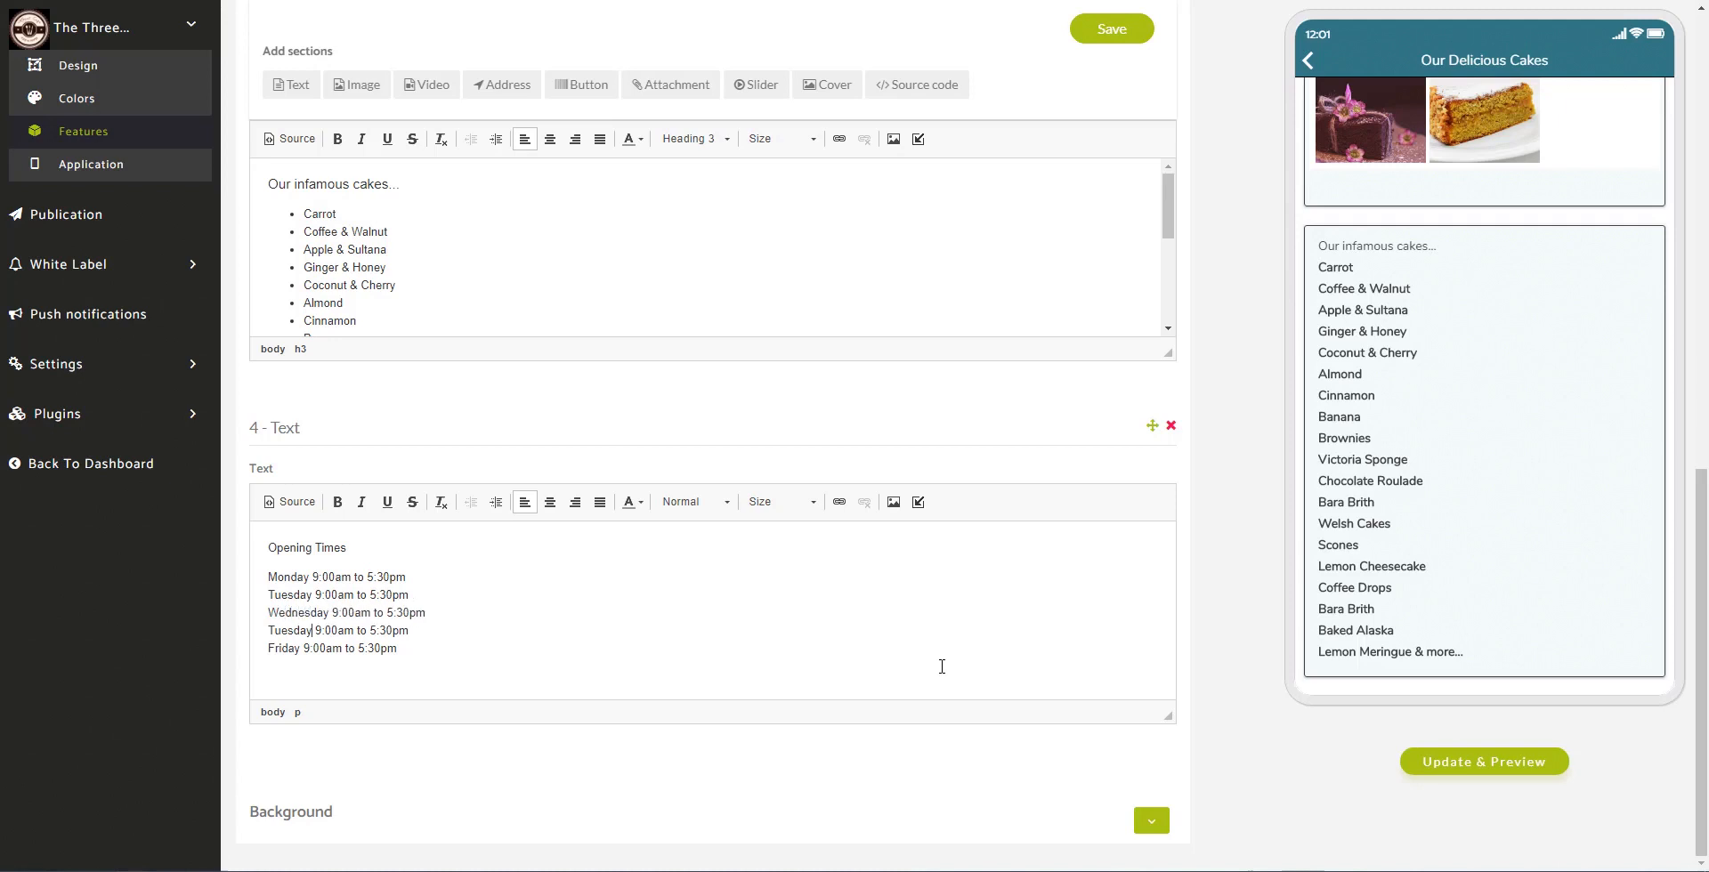
key("shift+Home")
type("Thu")
type("r")
type("rs")
Step: Add two more hours lines below Friday and relabel them Saturday and Sunday
key("Return")
key("ctrl+v")
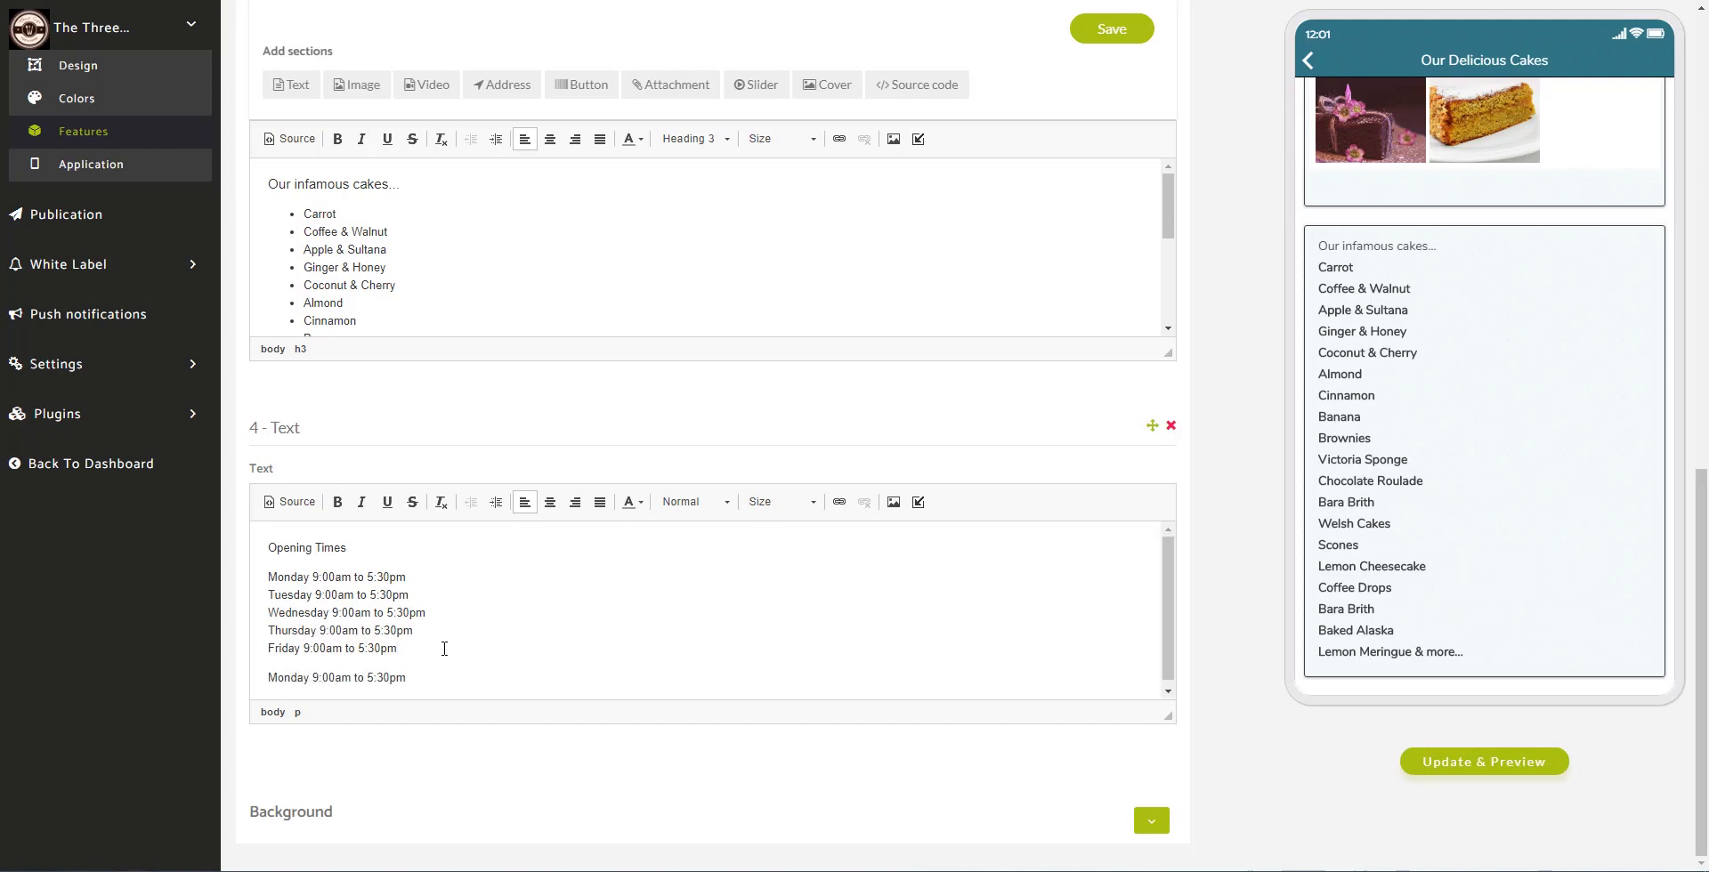
key("shift+Return")
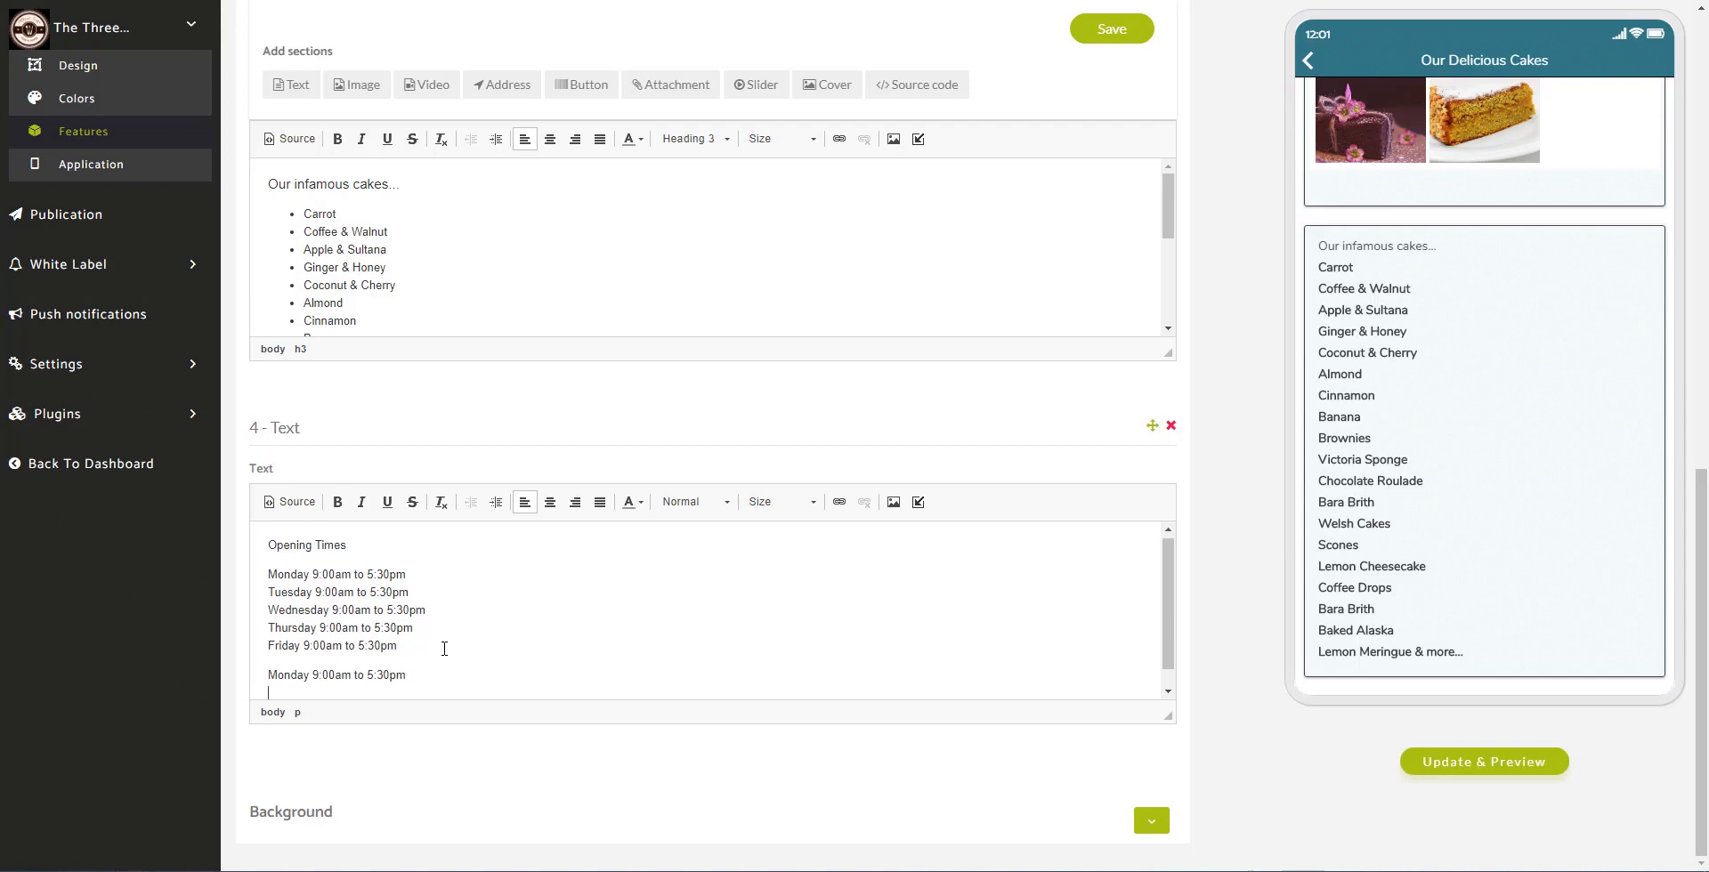
key("ctrl+v")
type("Saturday")
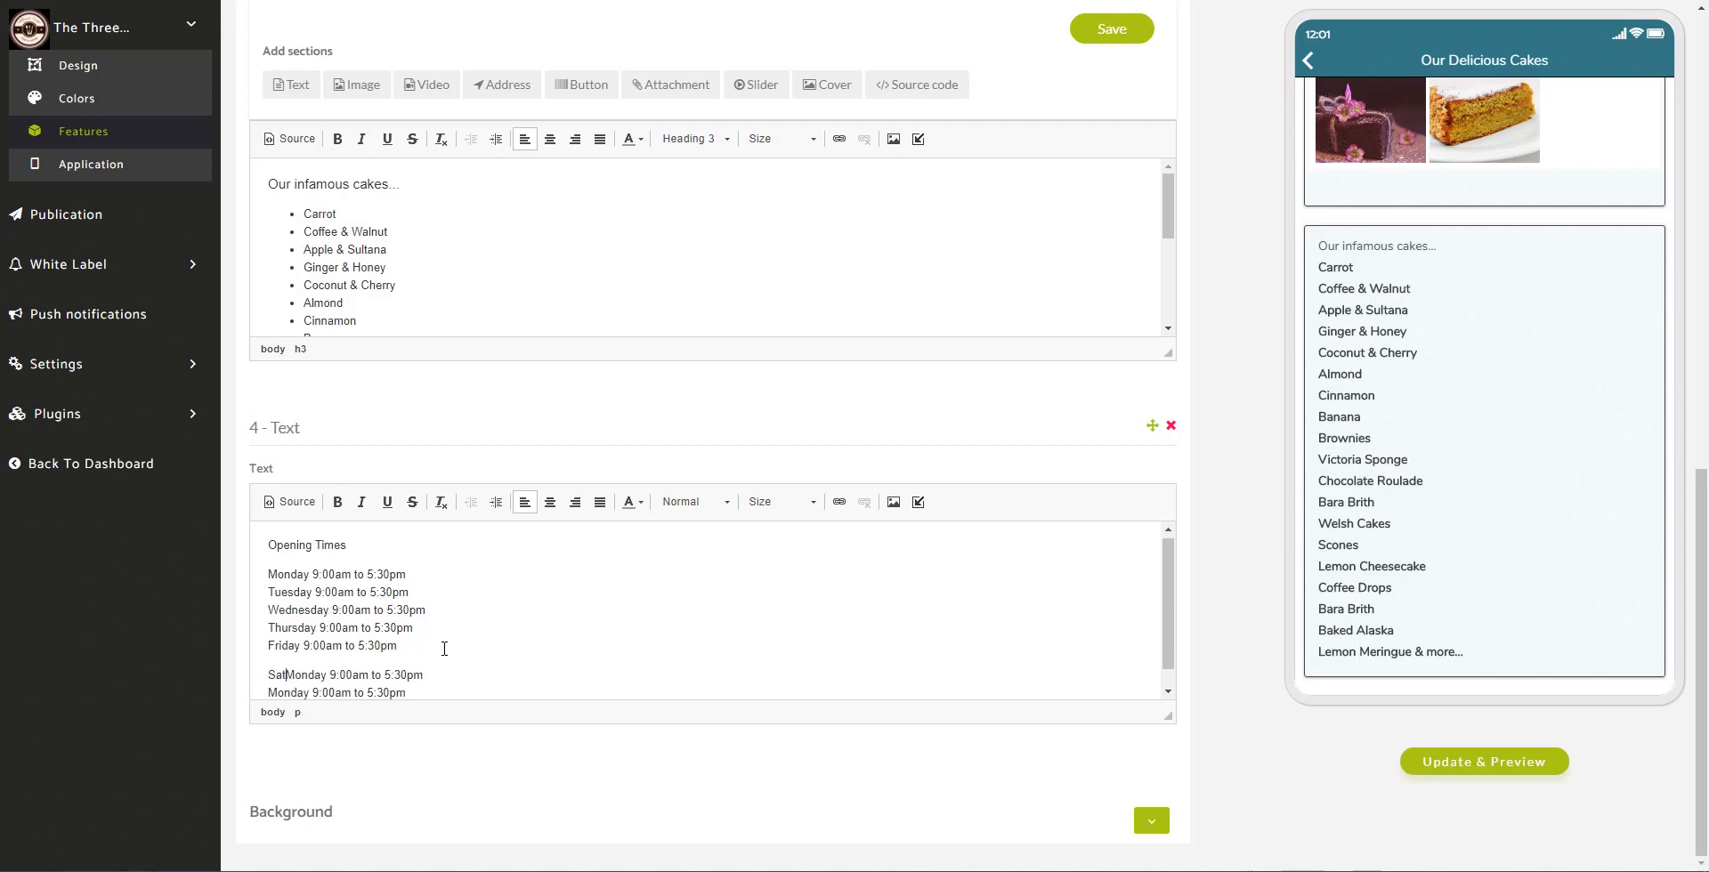
key("Delete")
key("Delete")
key("Delete")
key("Delete")
key("Delete")
key("Delete")
type("d")
key("shift+Home")
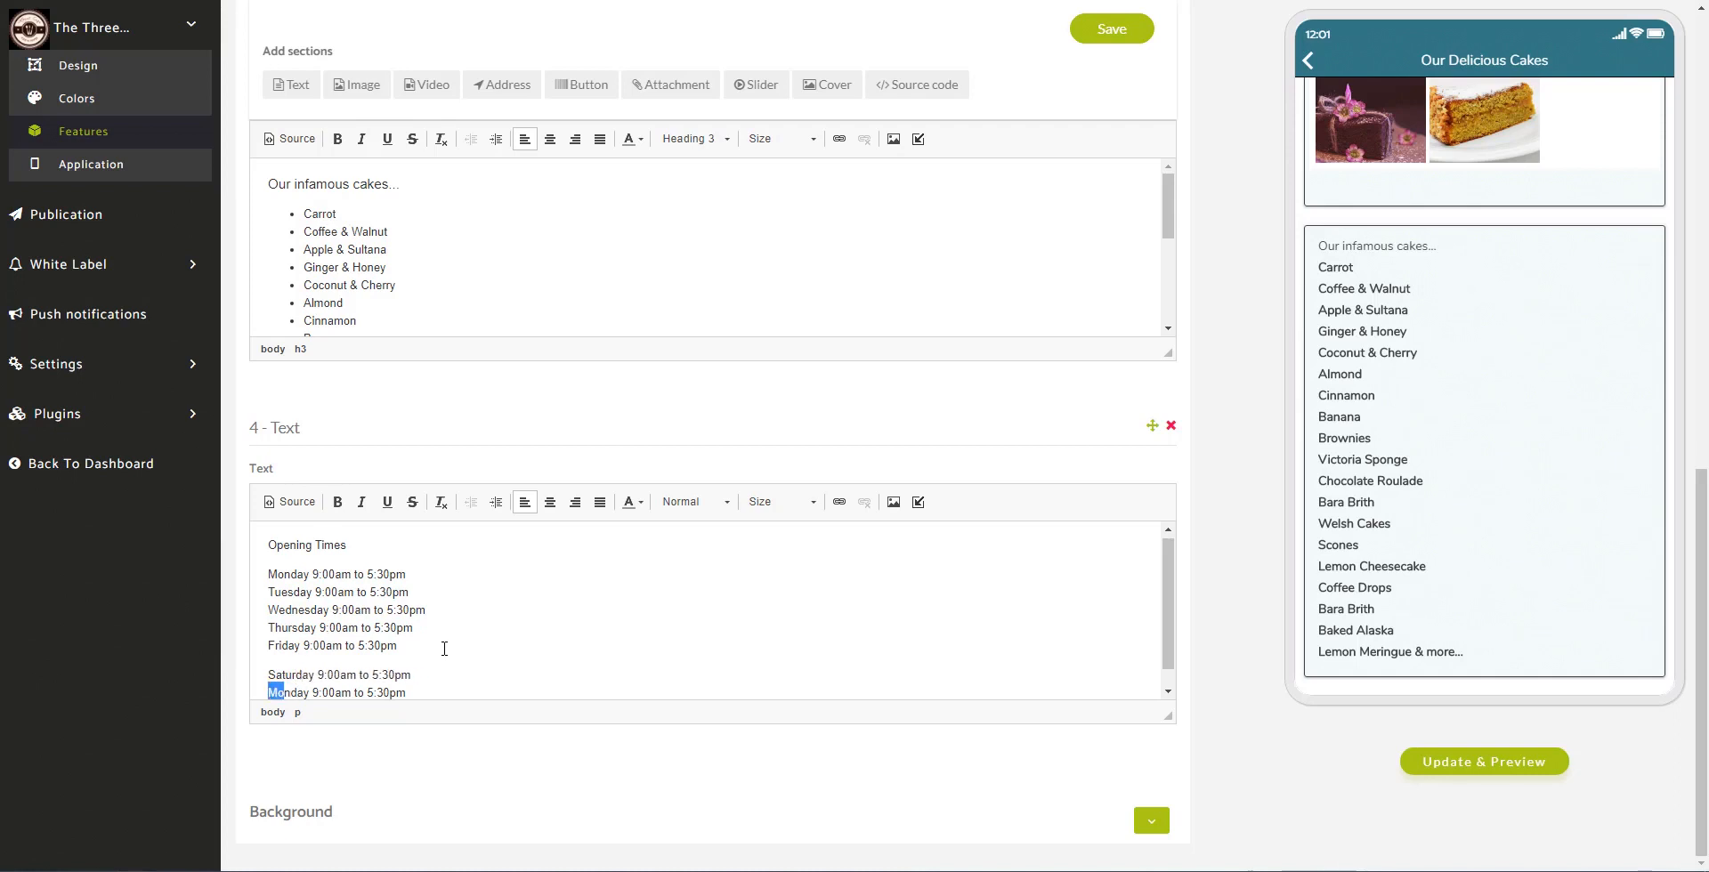
type("Su")
Step: Change Saturday's closing time to 12:30pm and remove Sunday's hours so it reads CLOSED
key("BackSpace")
type("12")
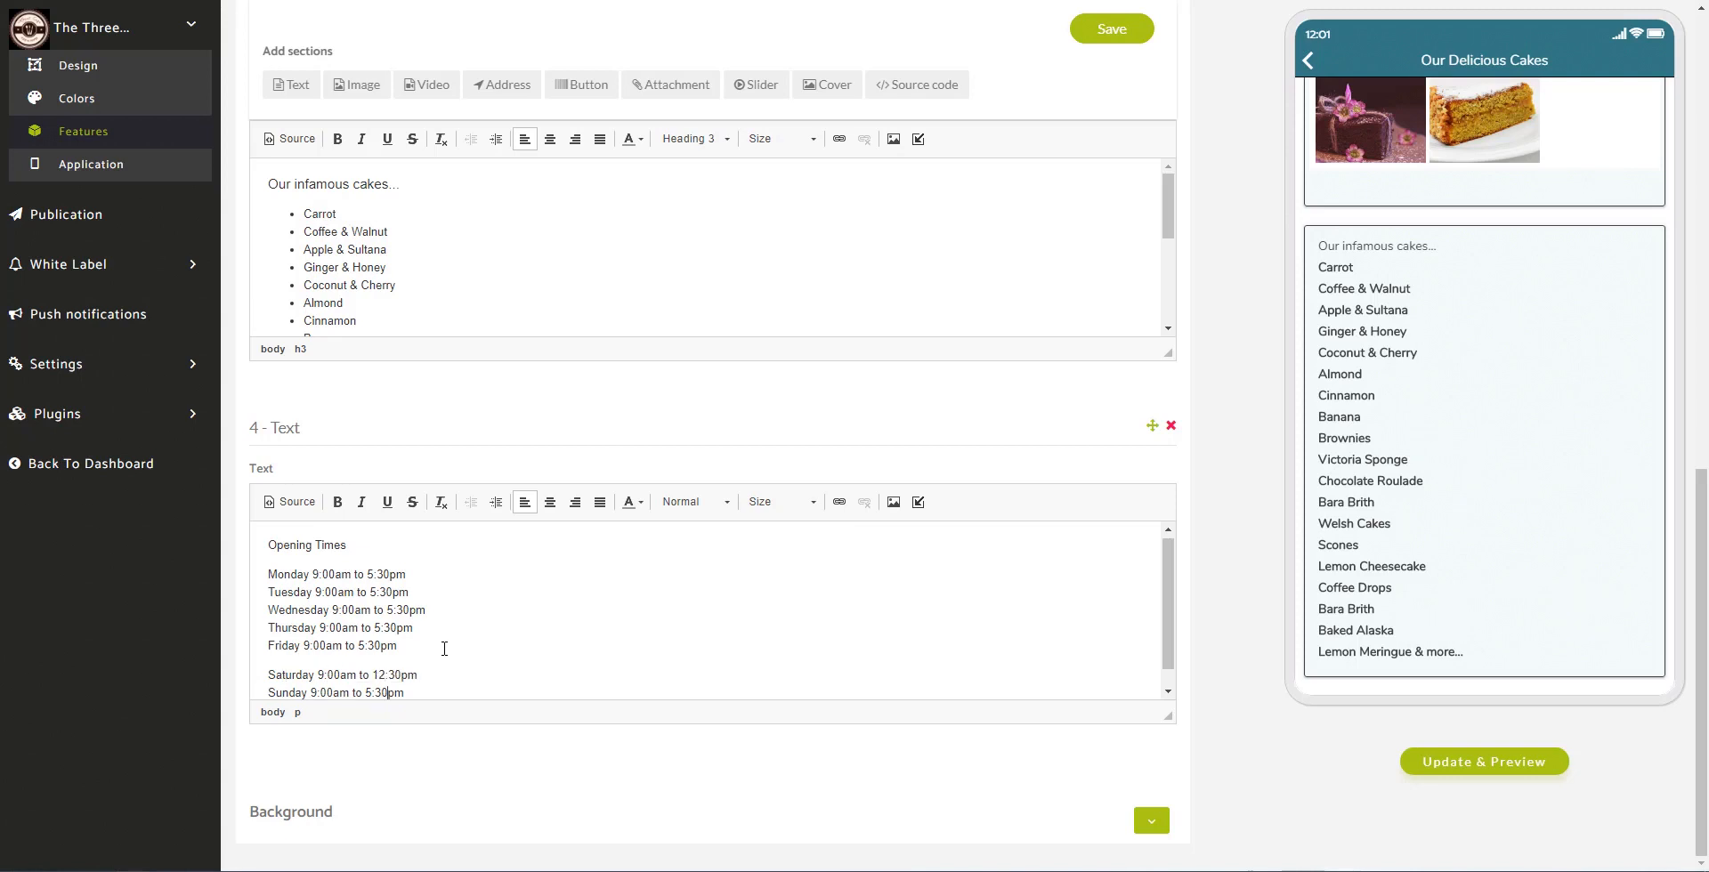
key("shift+Left")
key("shift+Left")
key("shift+Left")
key("shift+Left")
key("shift+Left")
key("shift+Left")
key("shift+Left")
key("shift+Left")
key("shift+Left")
key("shift+Left")
key("shift+Left")
key("shift+Left")
key("shift+Left")
key("shift+Left")
key("BackSpace")
left_click_drag(349, 545, 254, 542)
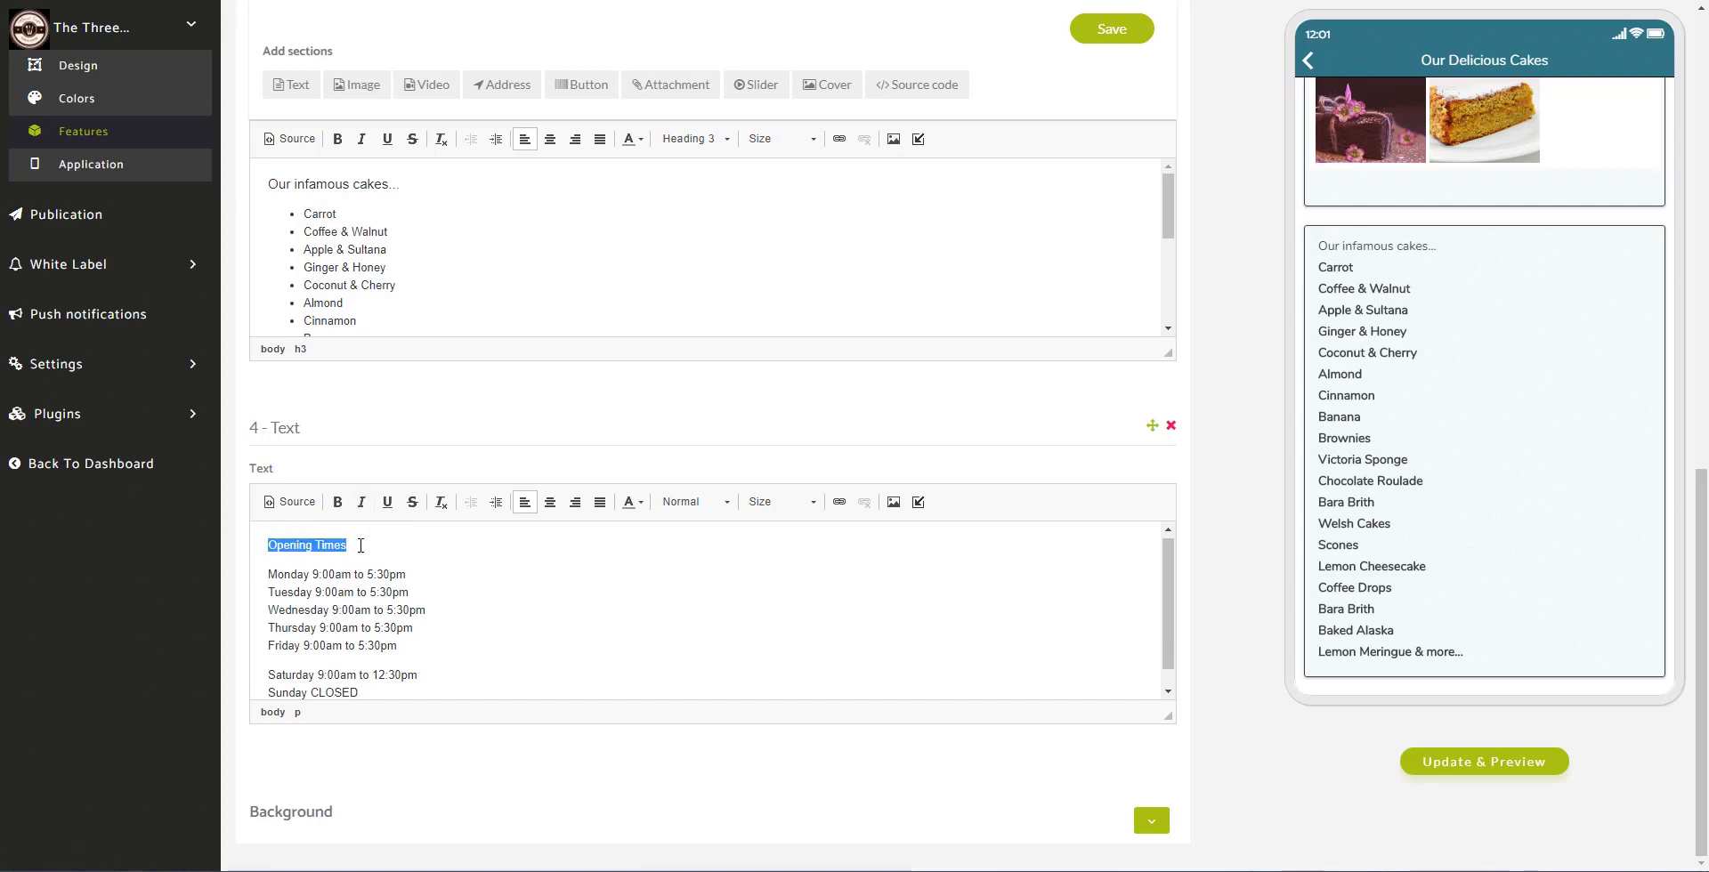
Step: Format 'Opening Times' as a Heading 2 in bold blue text, then save the cakes page
left_click(719, 503)
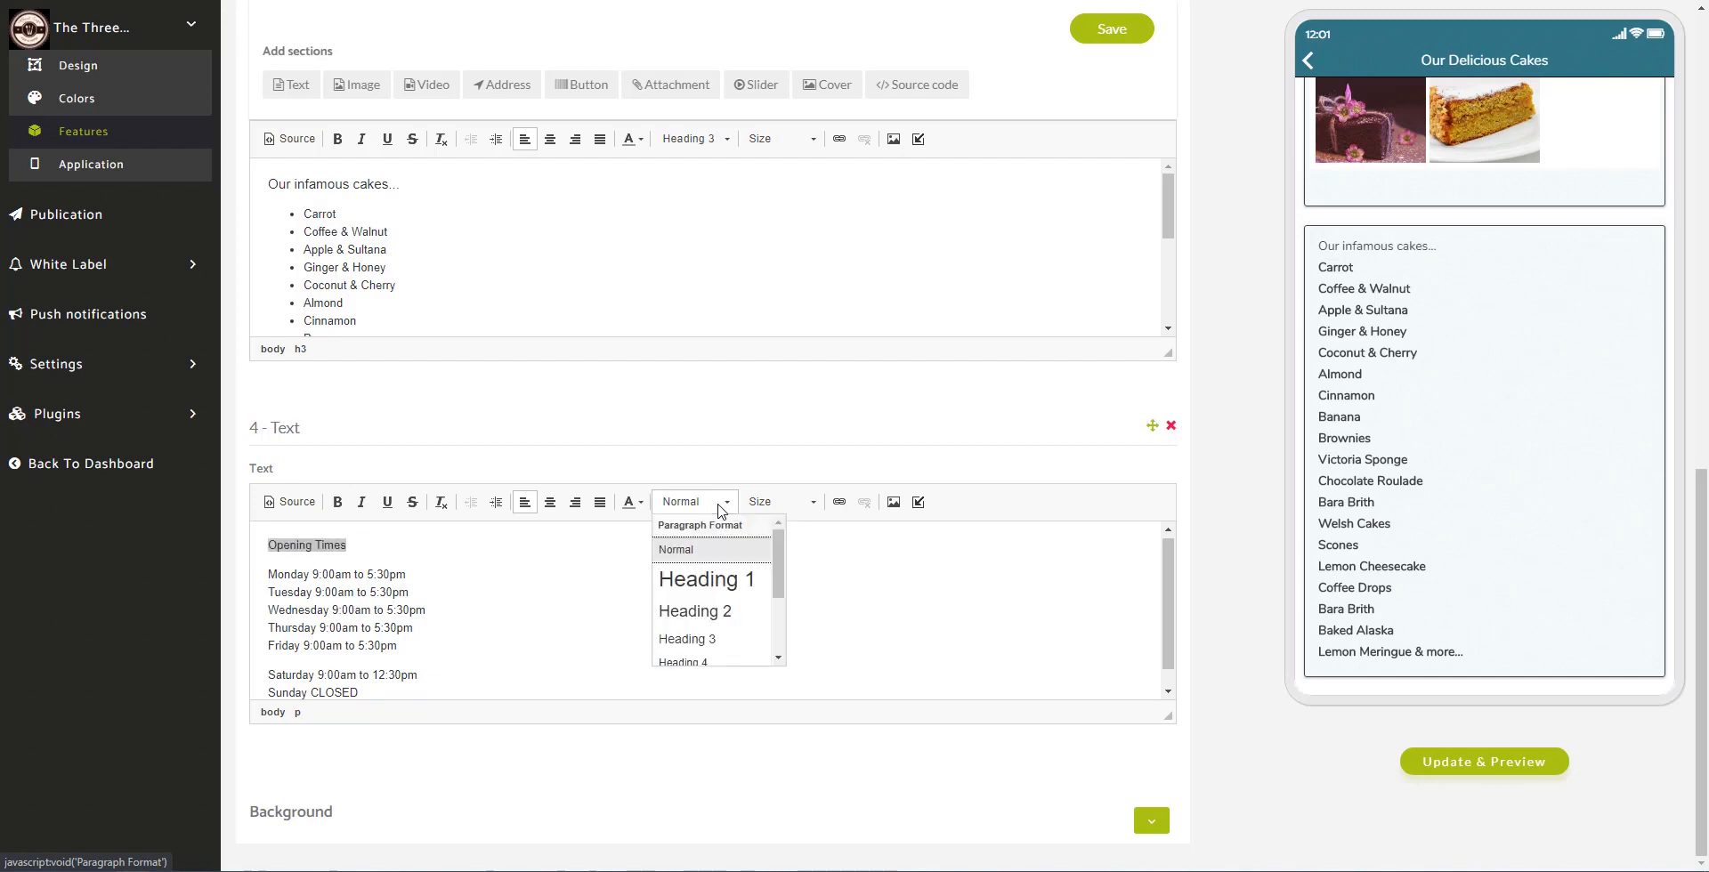
left_click(725, 612)
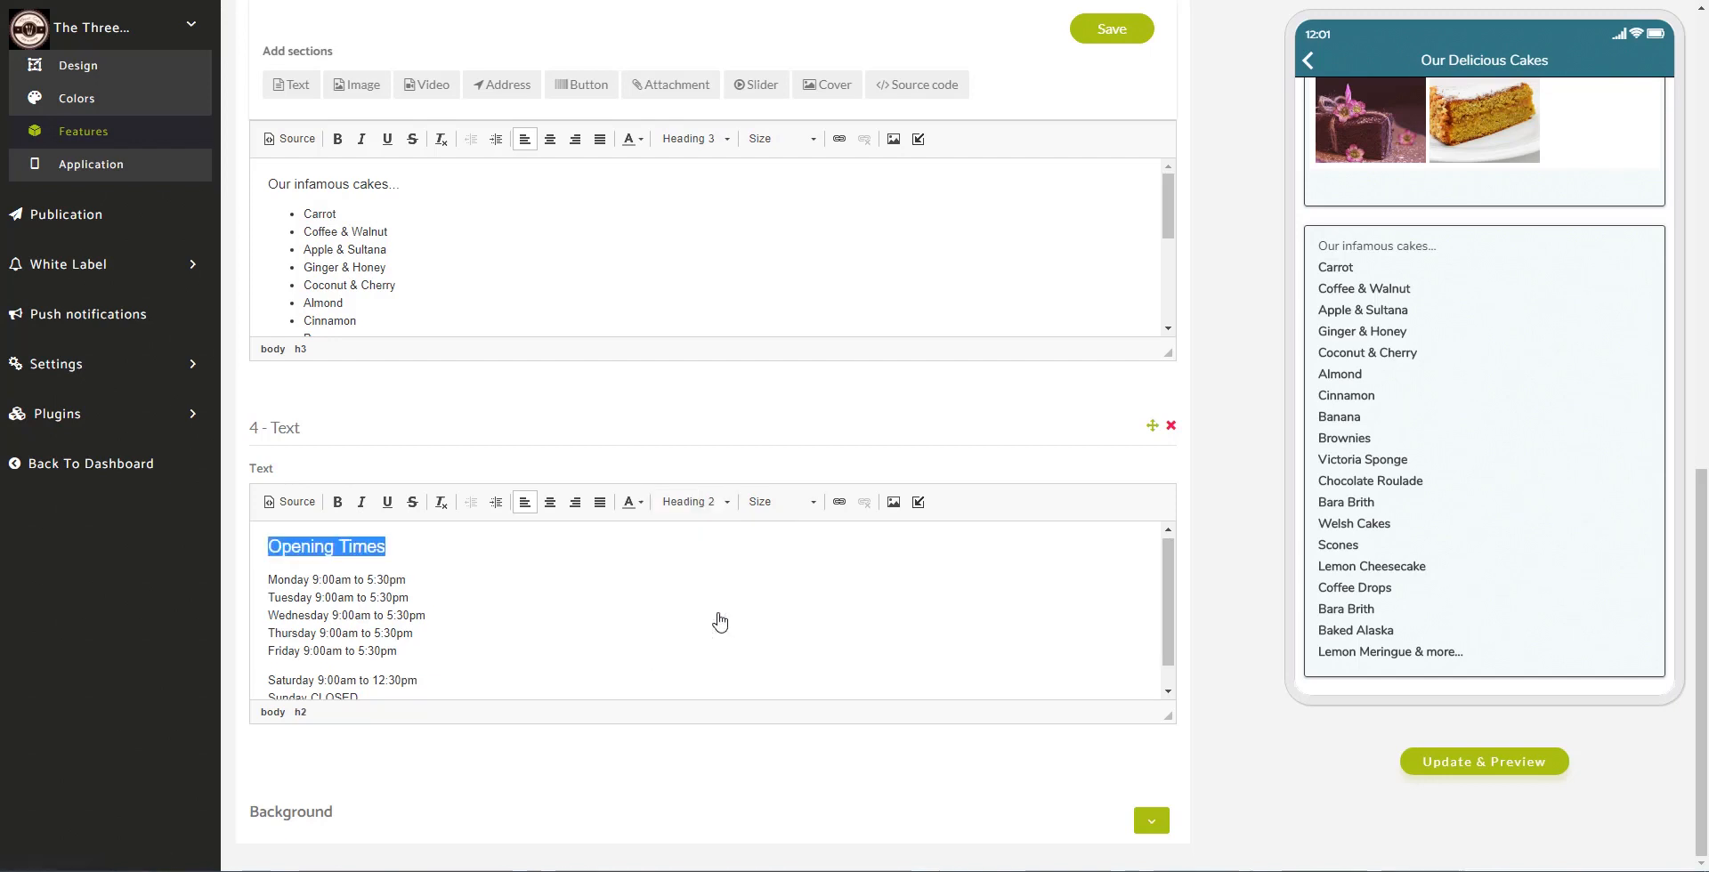
left_click(337, 501)
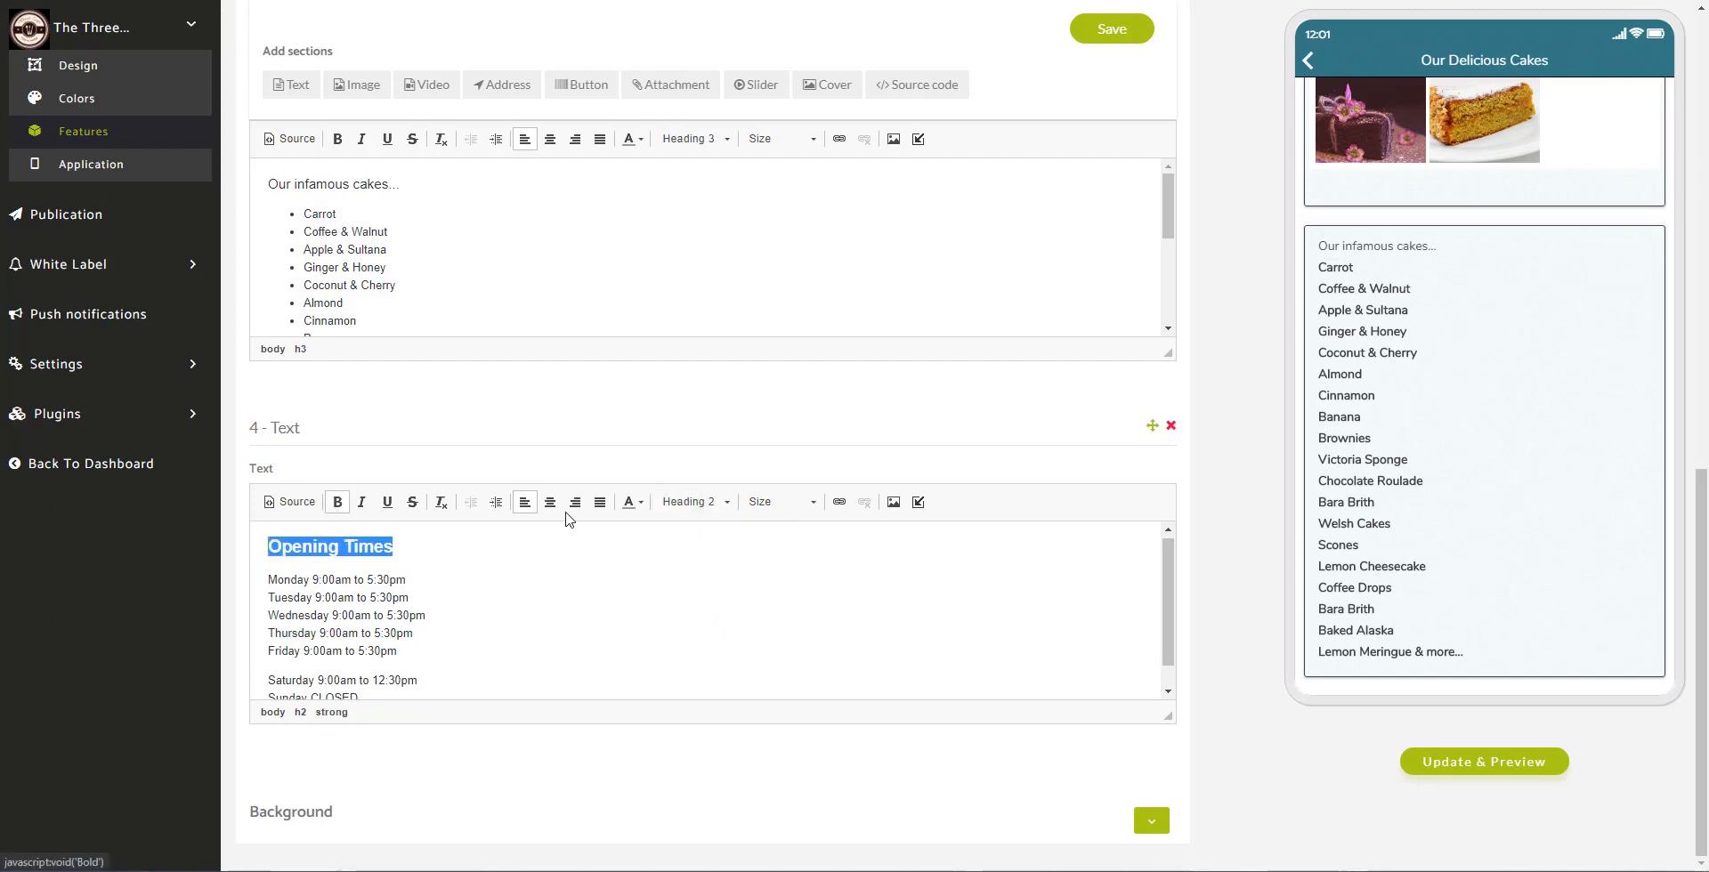
left_click(639, 502)
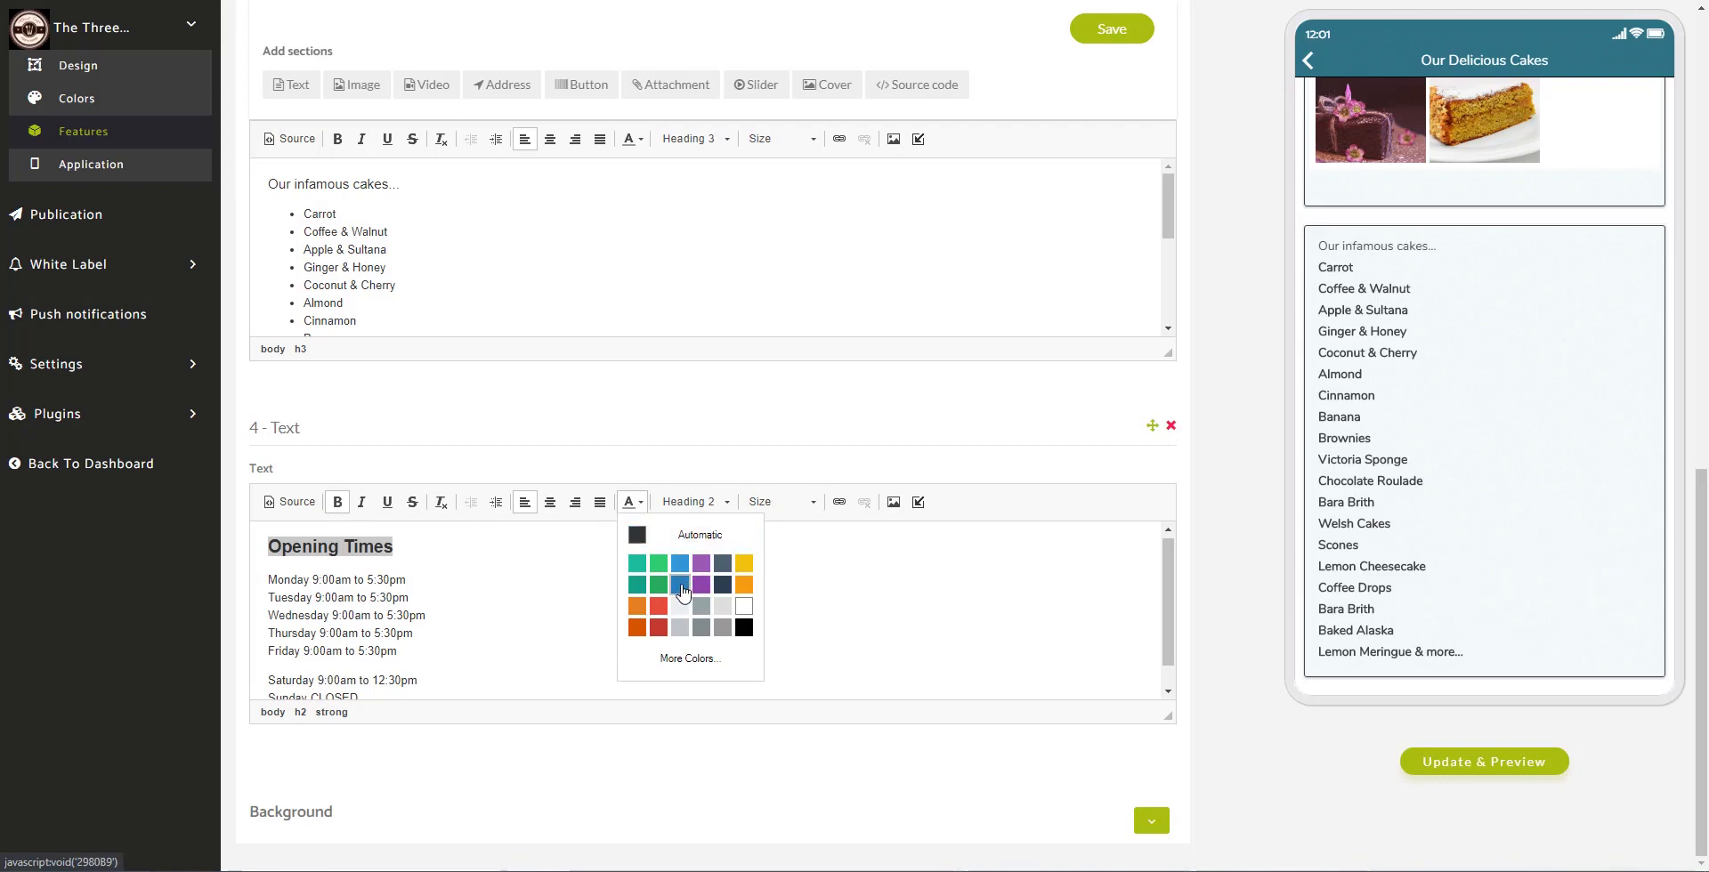
left_click(681, 579)
left_click(542, 579)
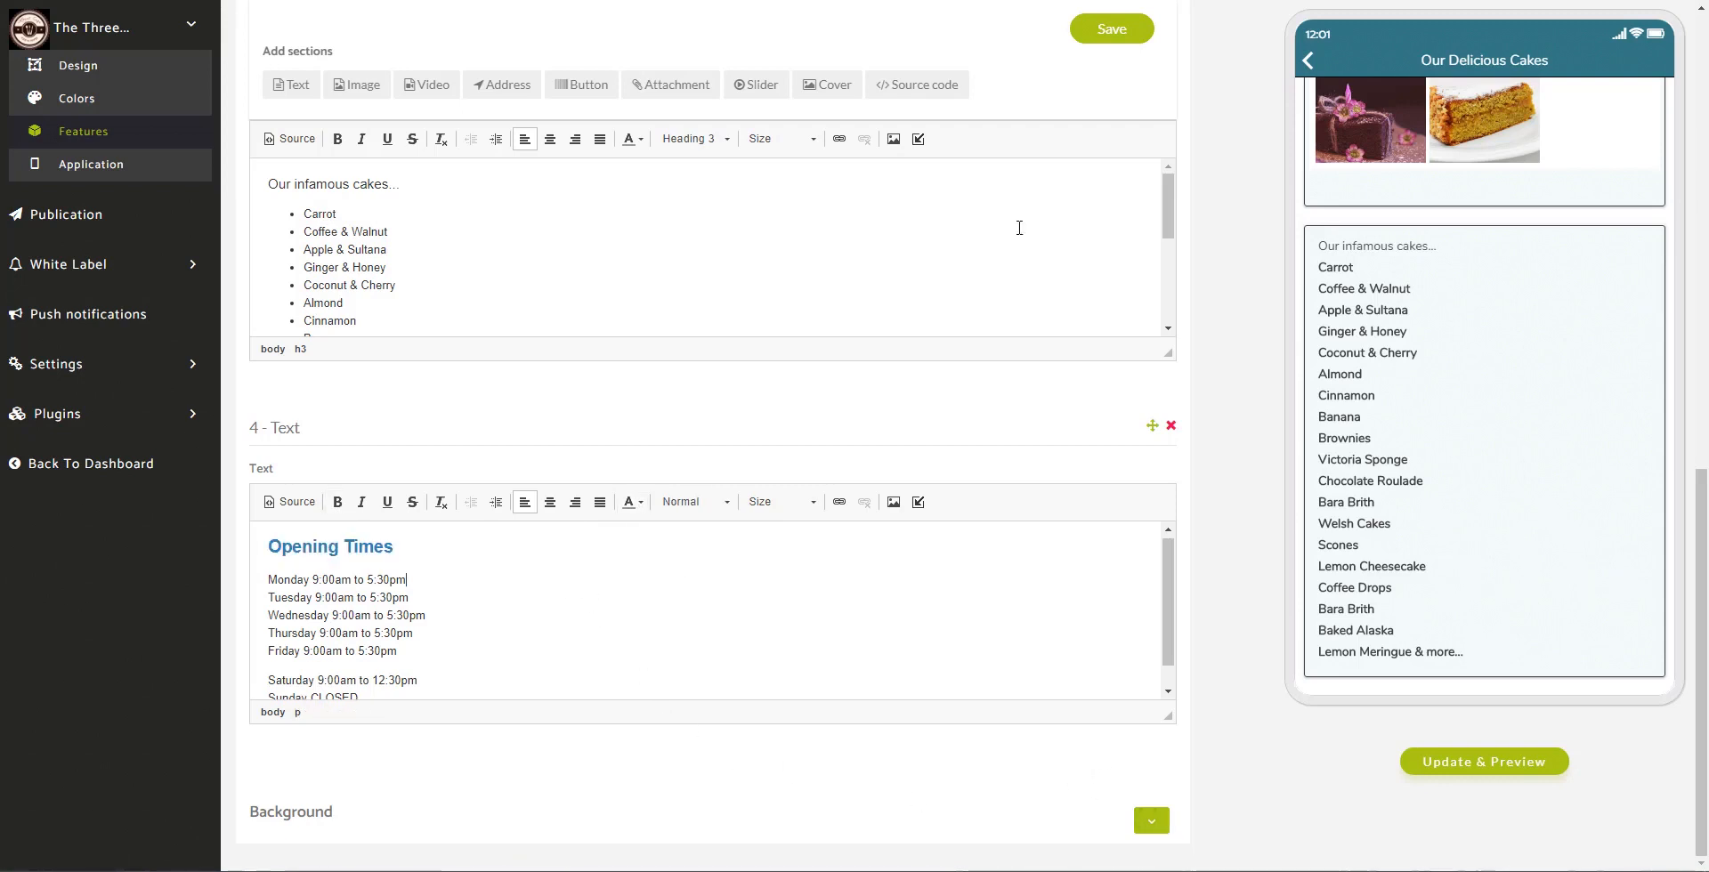
left_click(1094, 35)
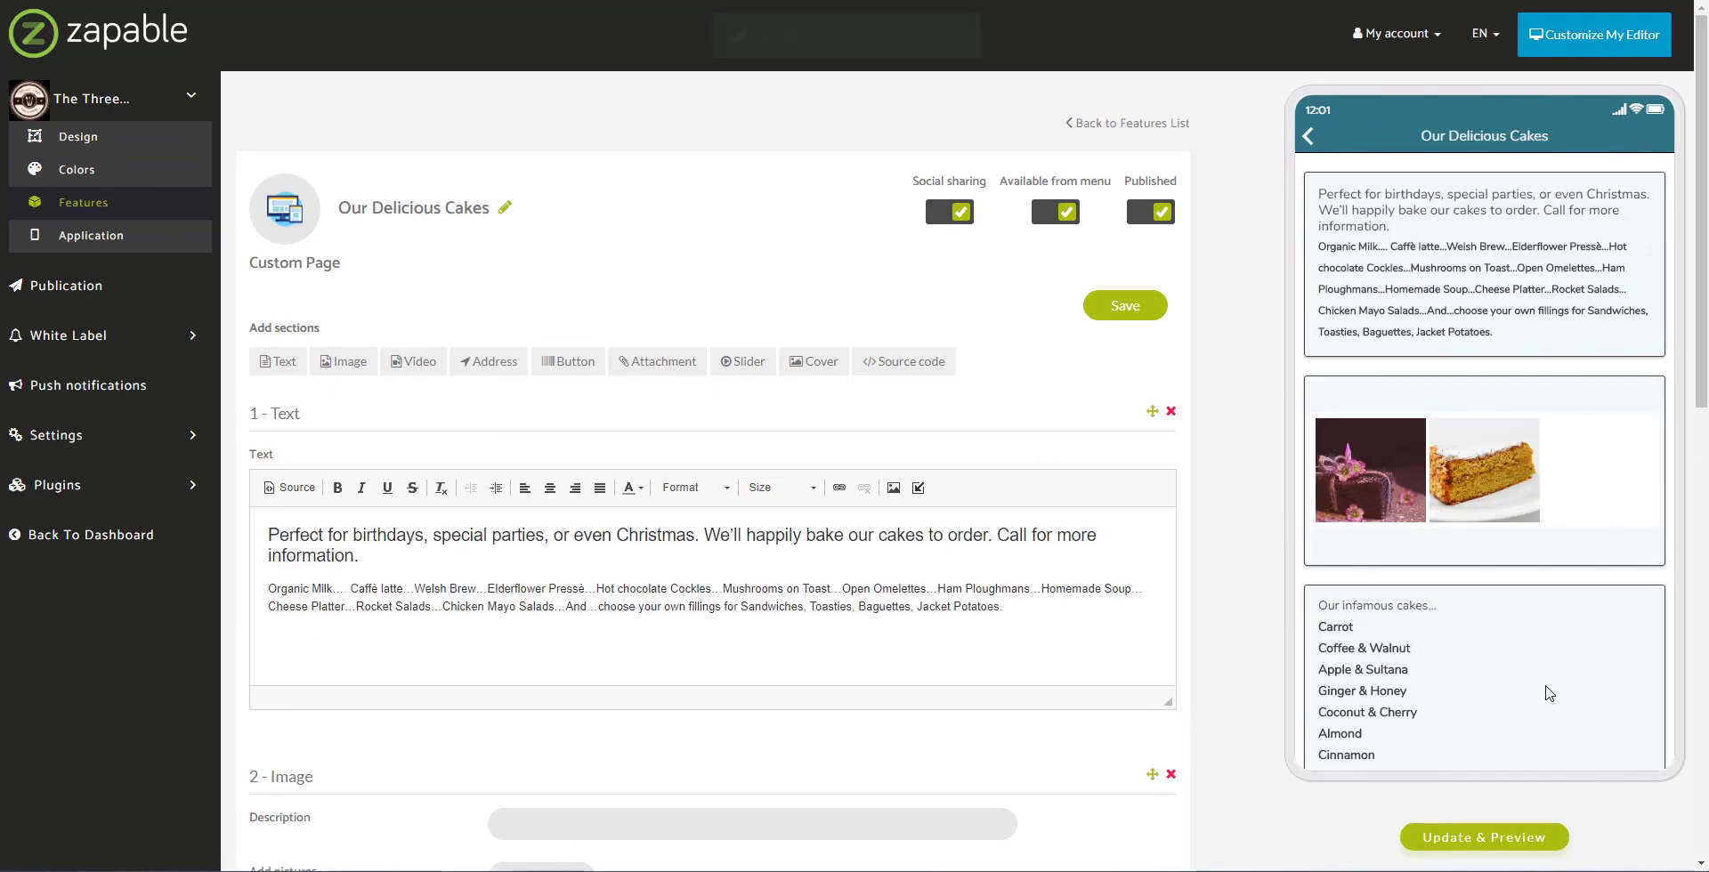
scroll(1568, 570, "down", 1)
scroll(1568, 569, "down", 5)
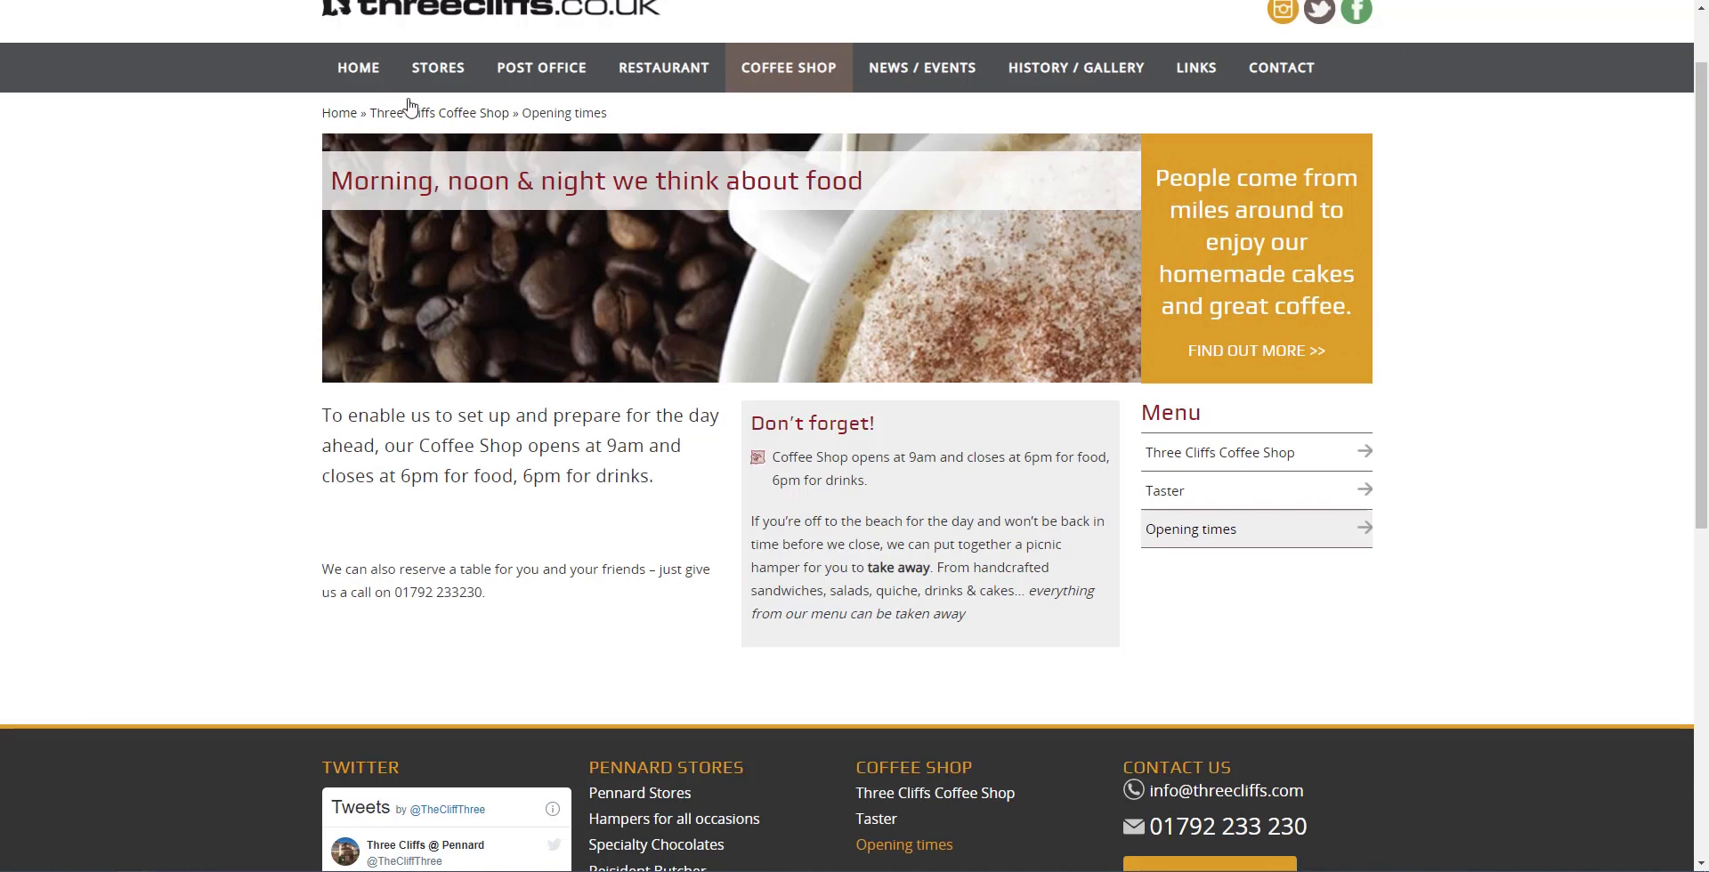
scroll(302, 159, "up", 1)
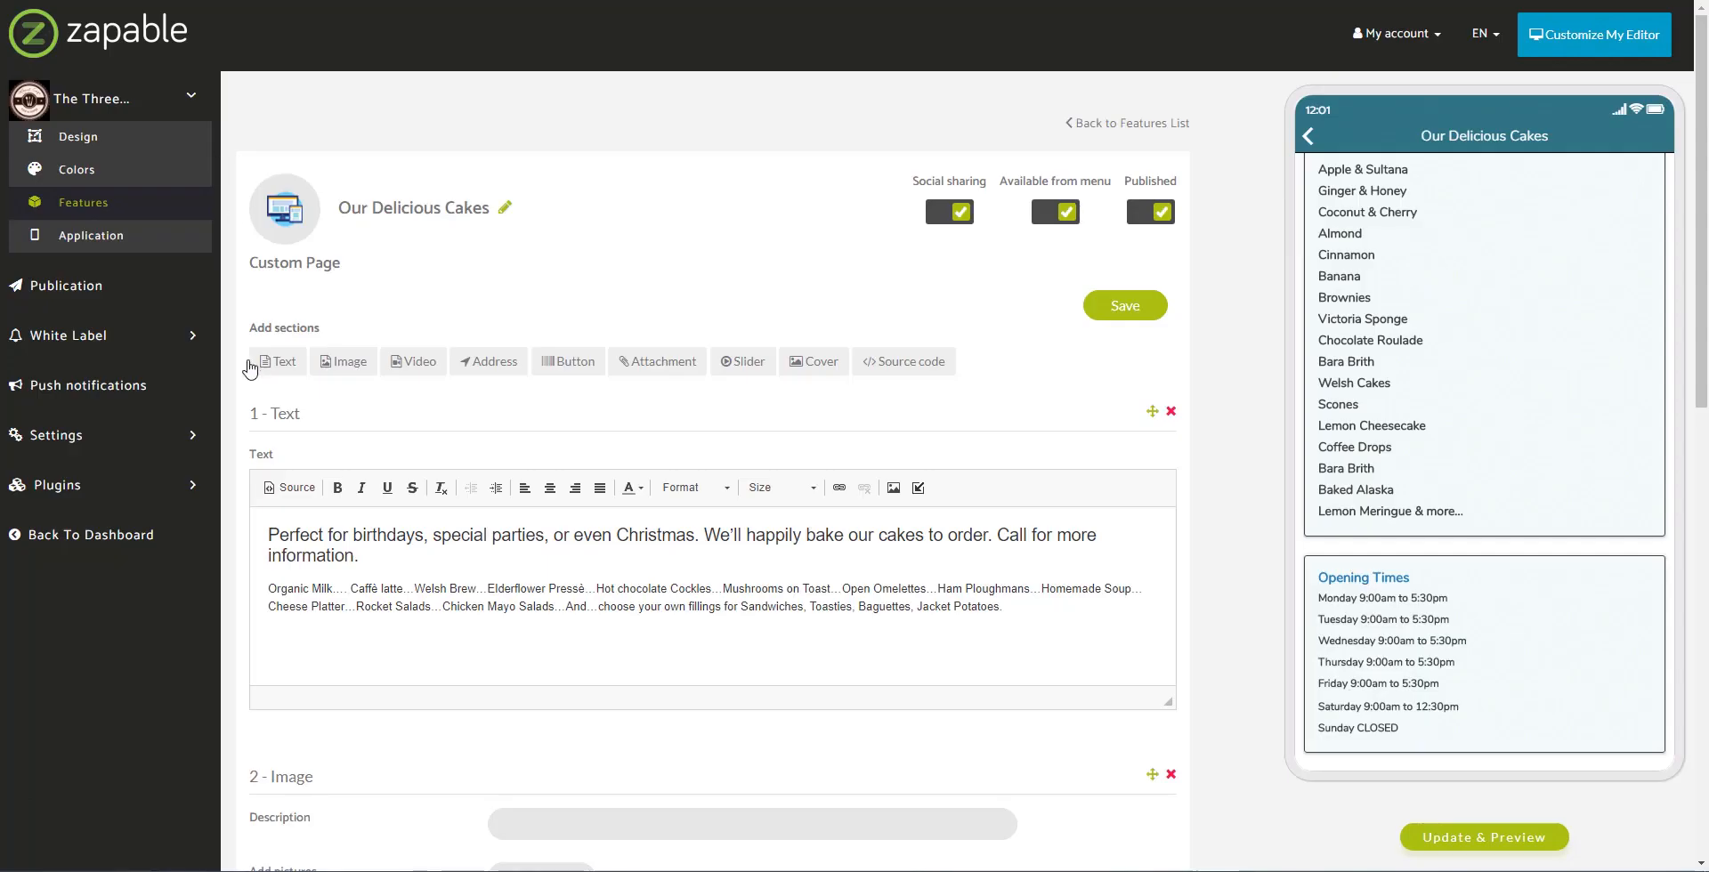
left_click(84, 209)
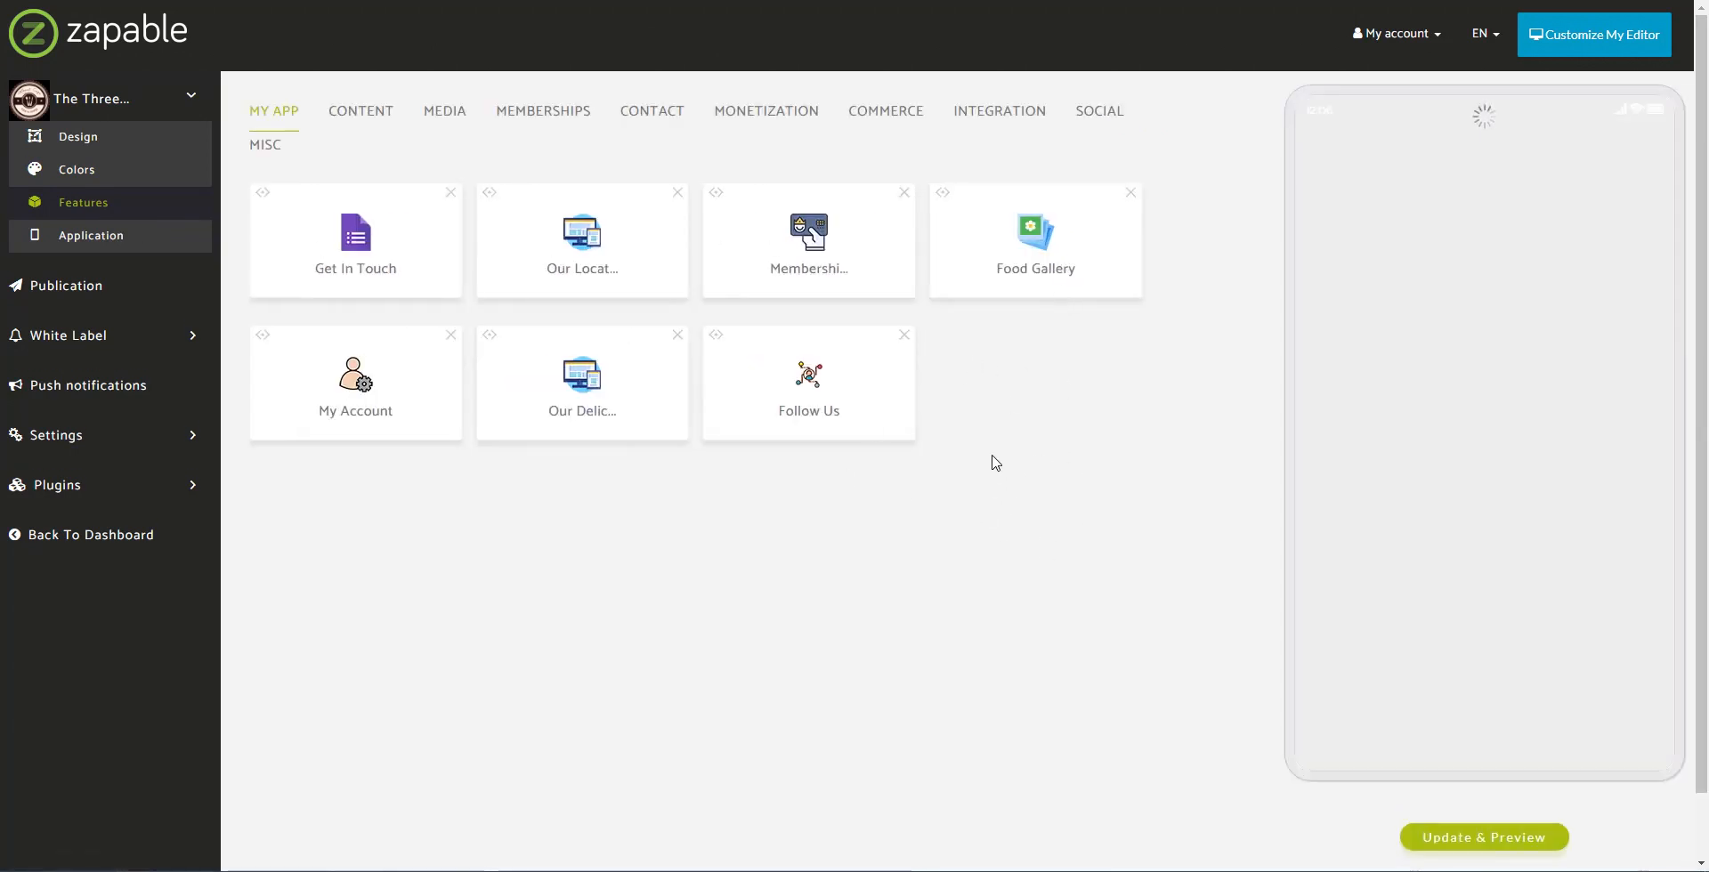
Step: Show the Integration features (Links, Magento, Shopify and more) and scroll the preview to Follow Us
left_click(1021, 121)
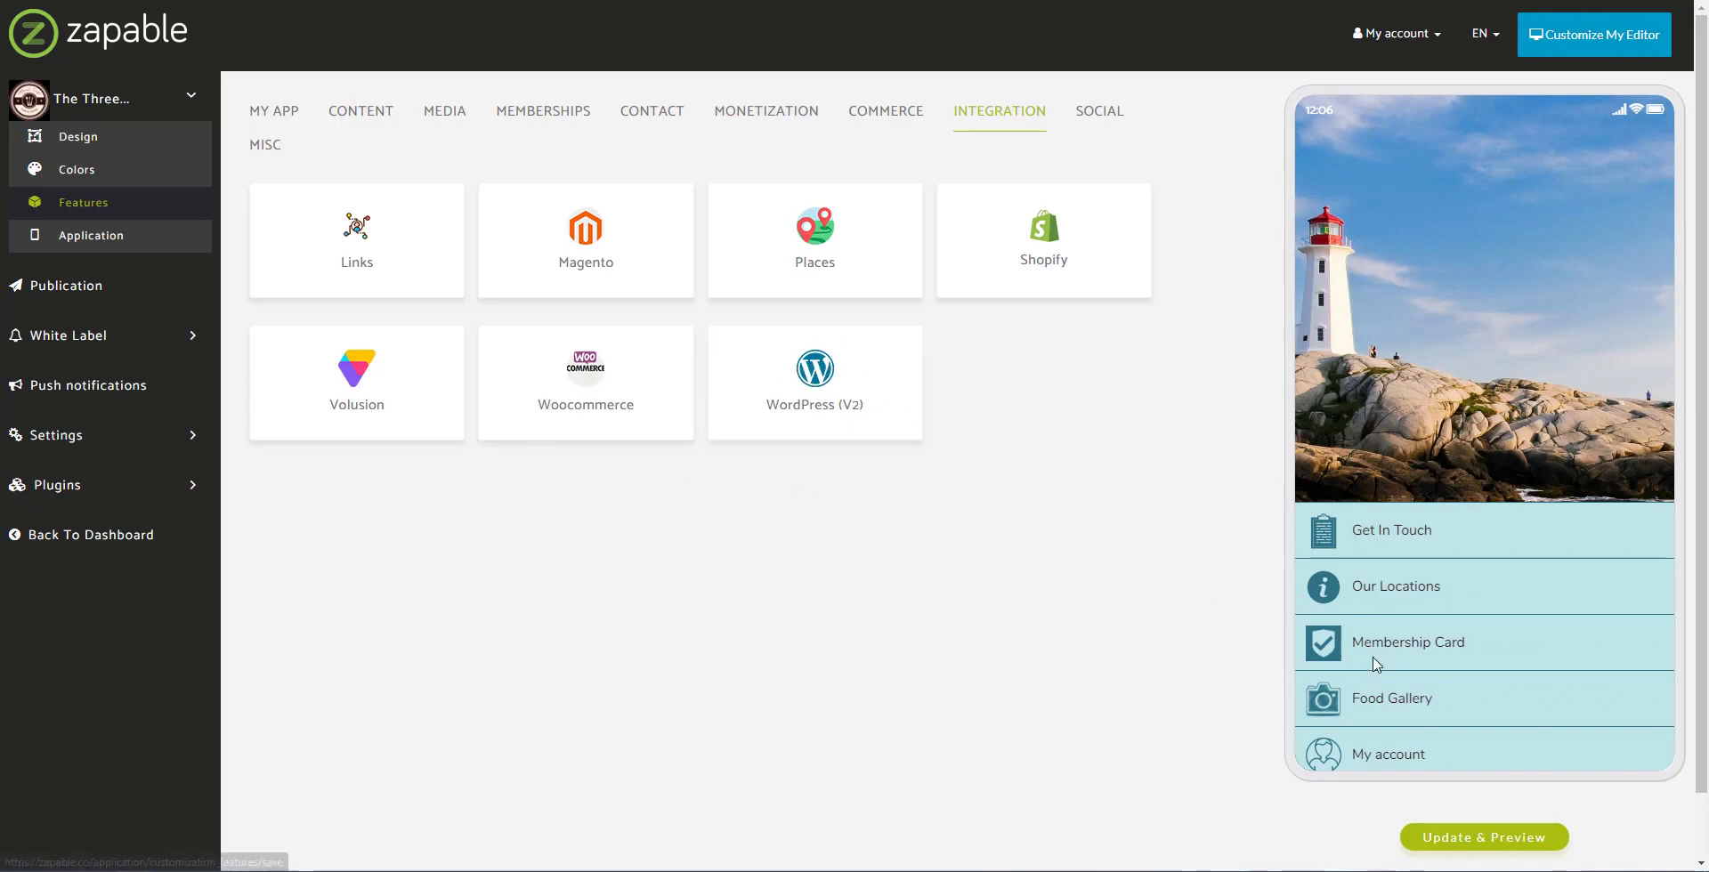
scroll(1446, 743, "down", 2)
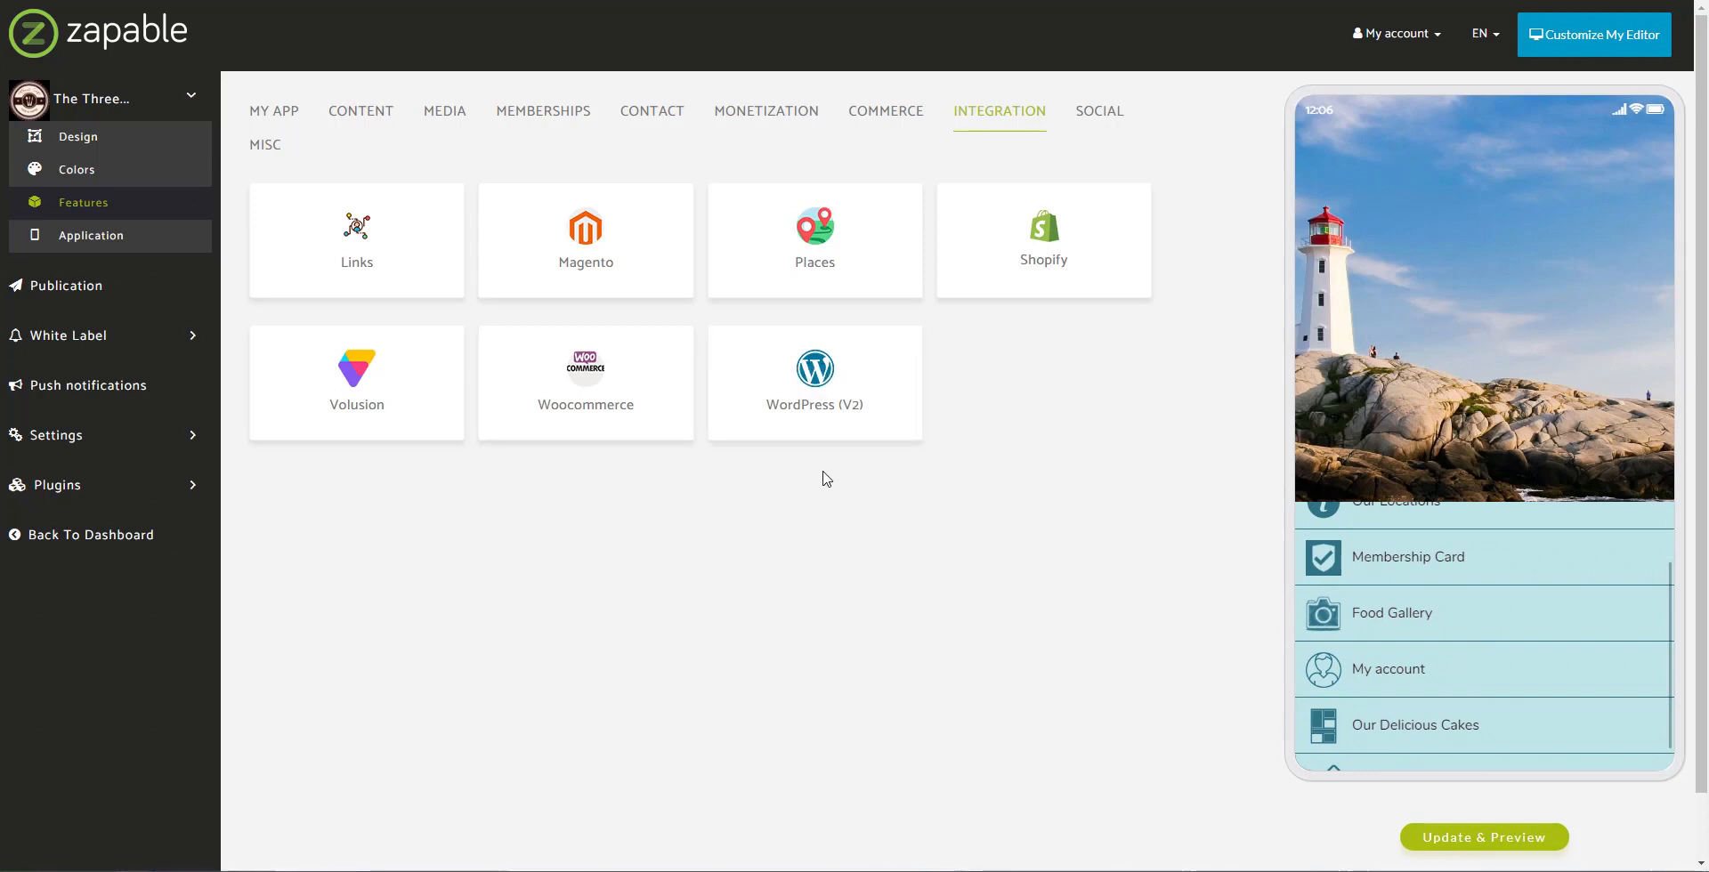
scroll(1487, 654, "down", 1)
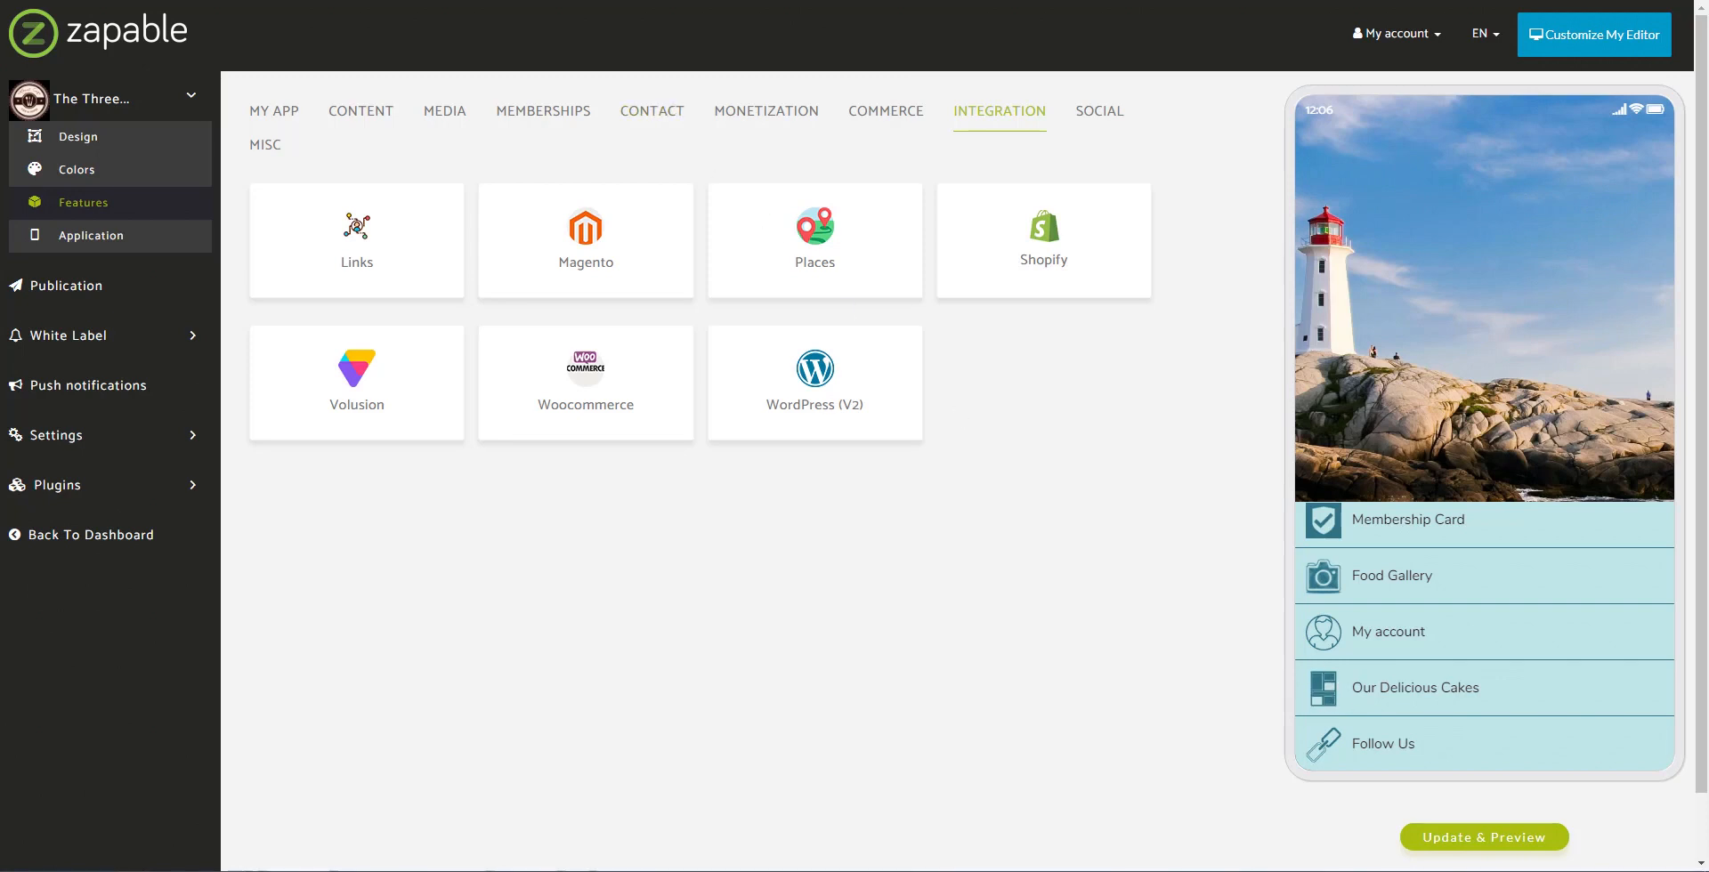
Step: Search flaticon.com for cake icons in a new browser tab
key("ctrl+t")
type("flaticon.com")
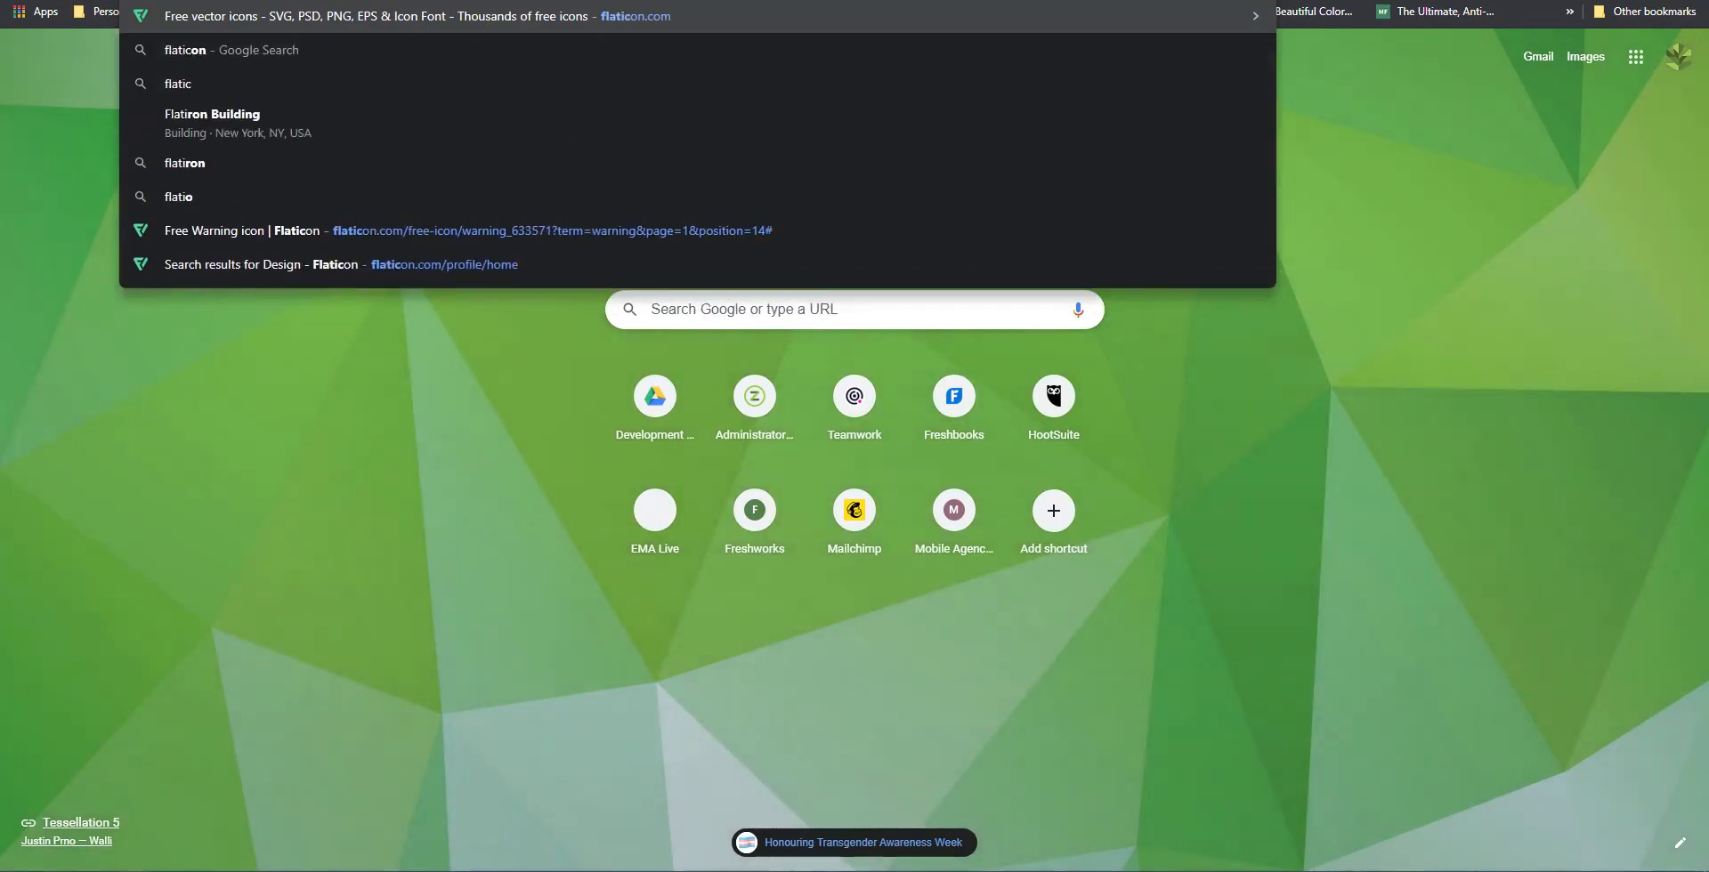
key("Return")
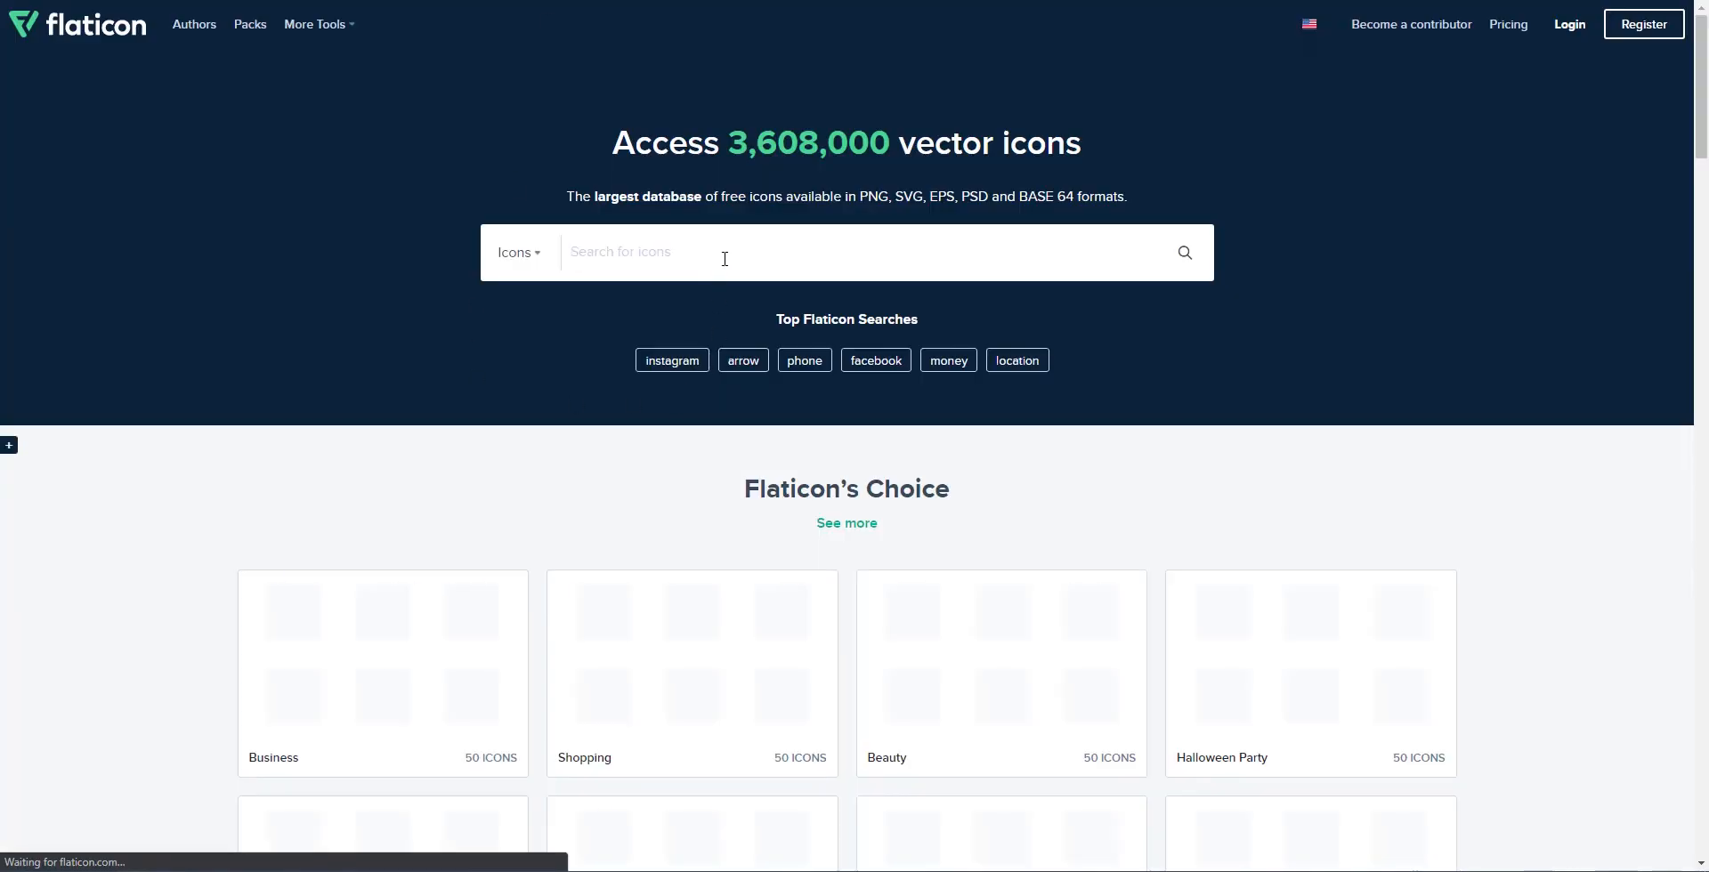
type("cak")
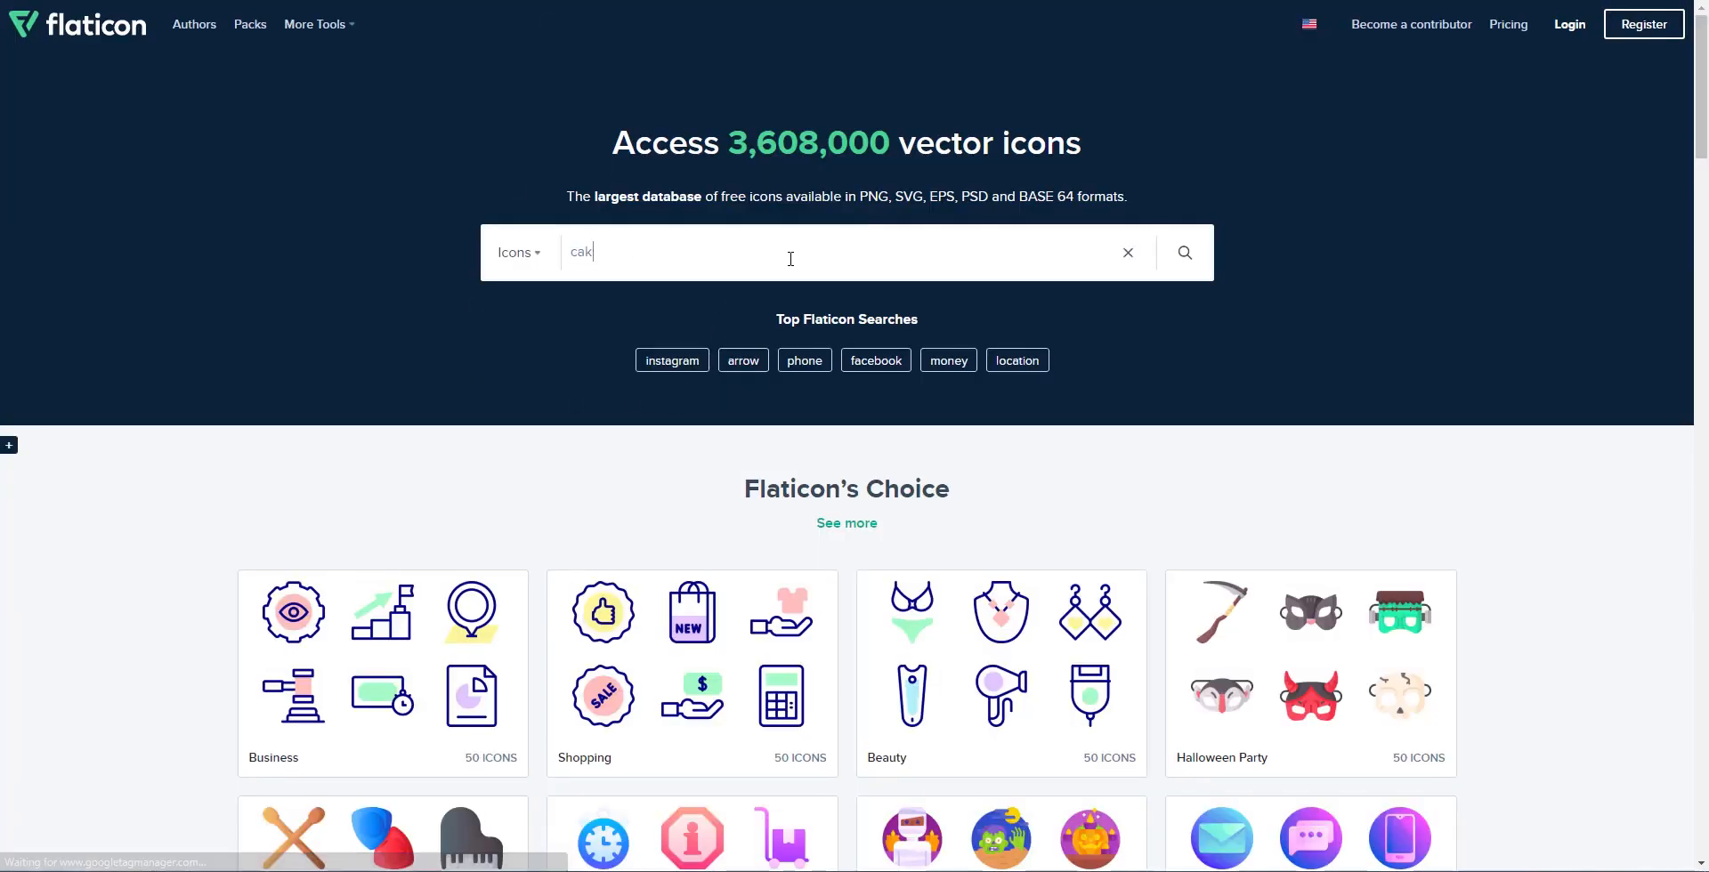
type("e")
key("Return")
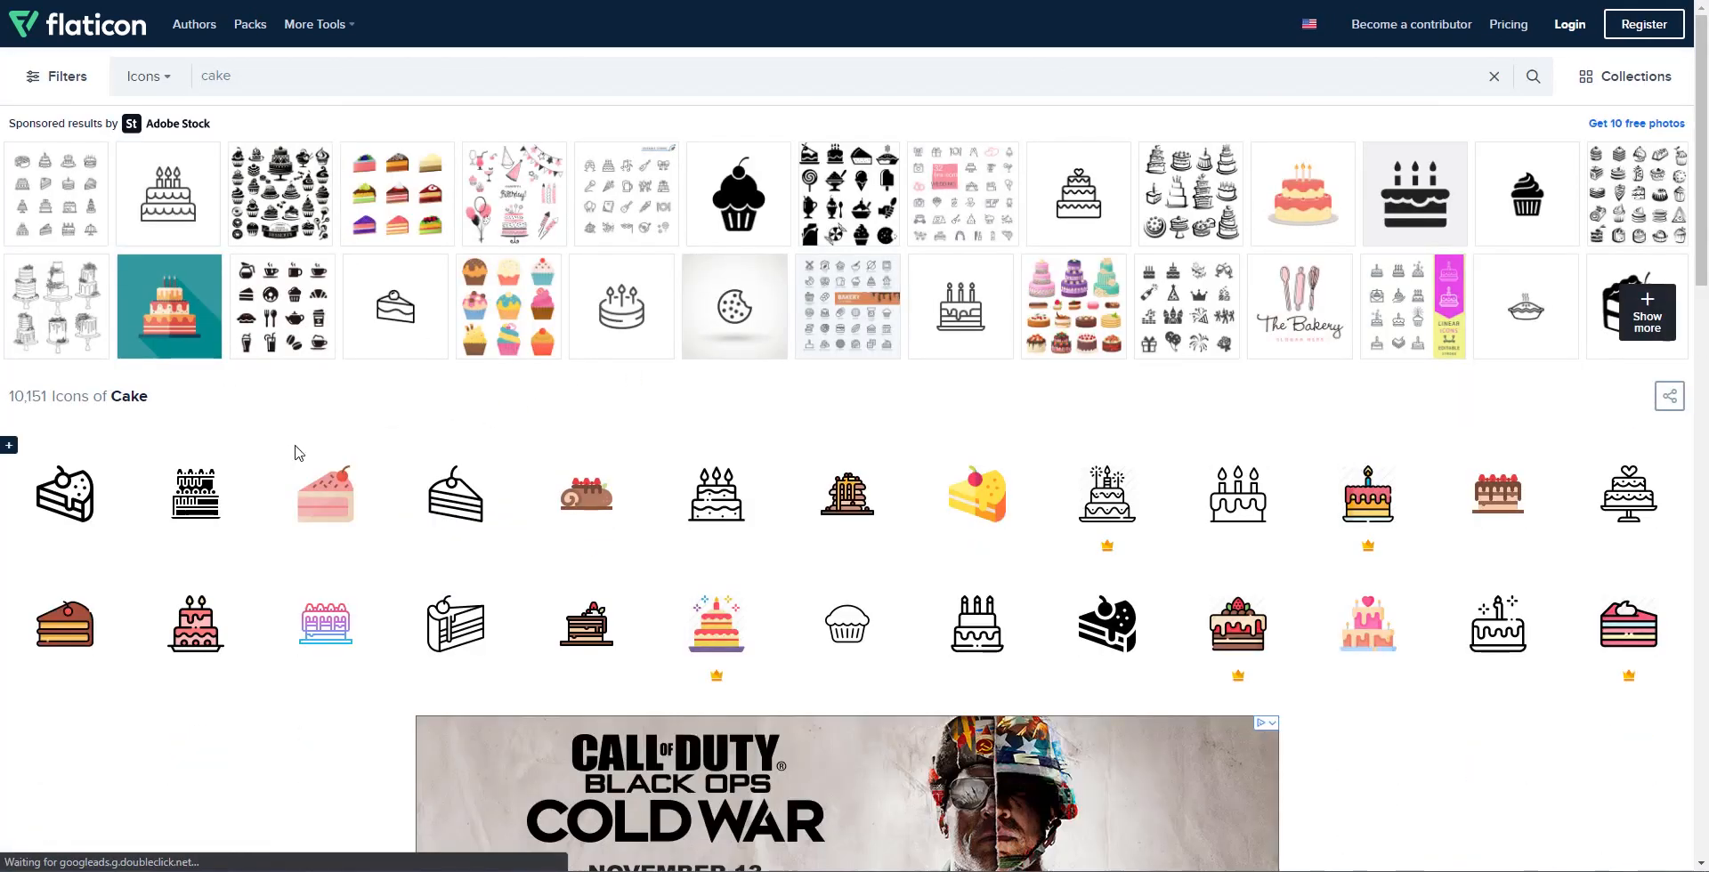
Step: Start a free 256px PNG download of the Piece Of Cake icon
left_click(451, 636)
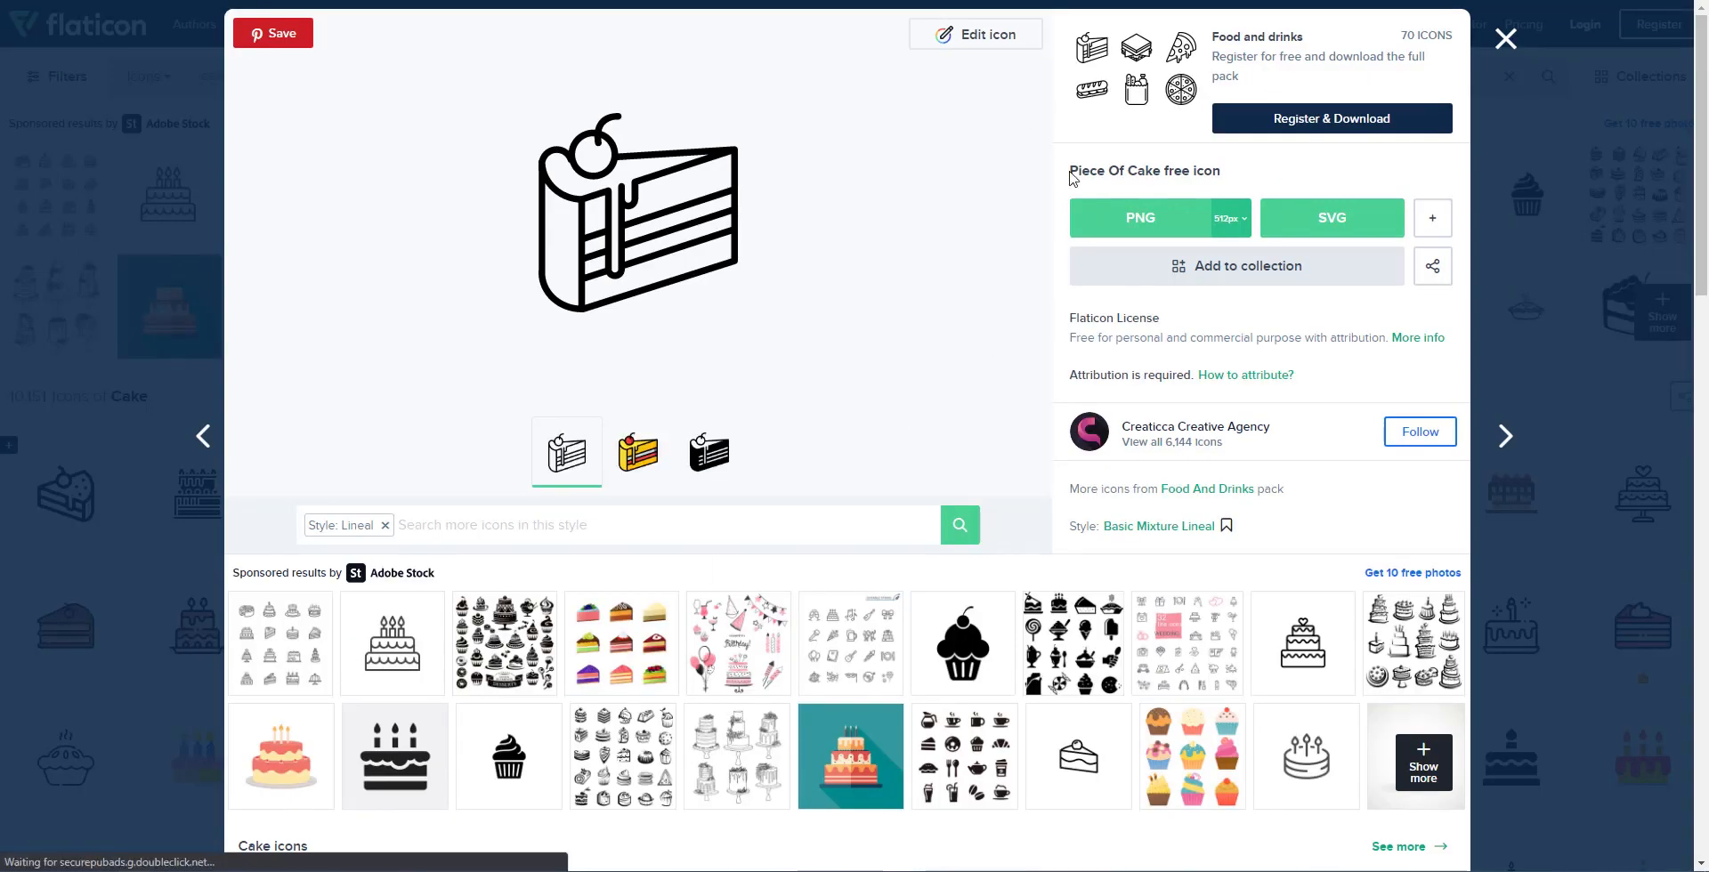
left_click(1237, 219)
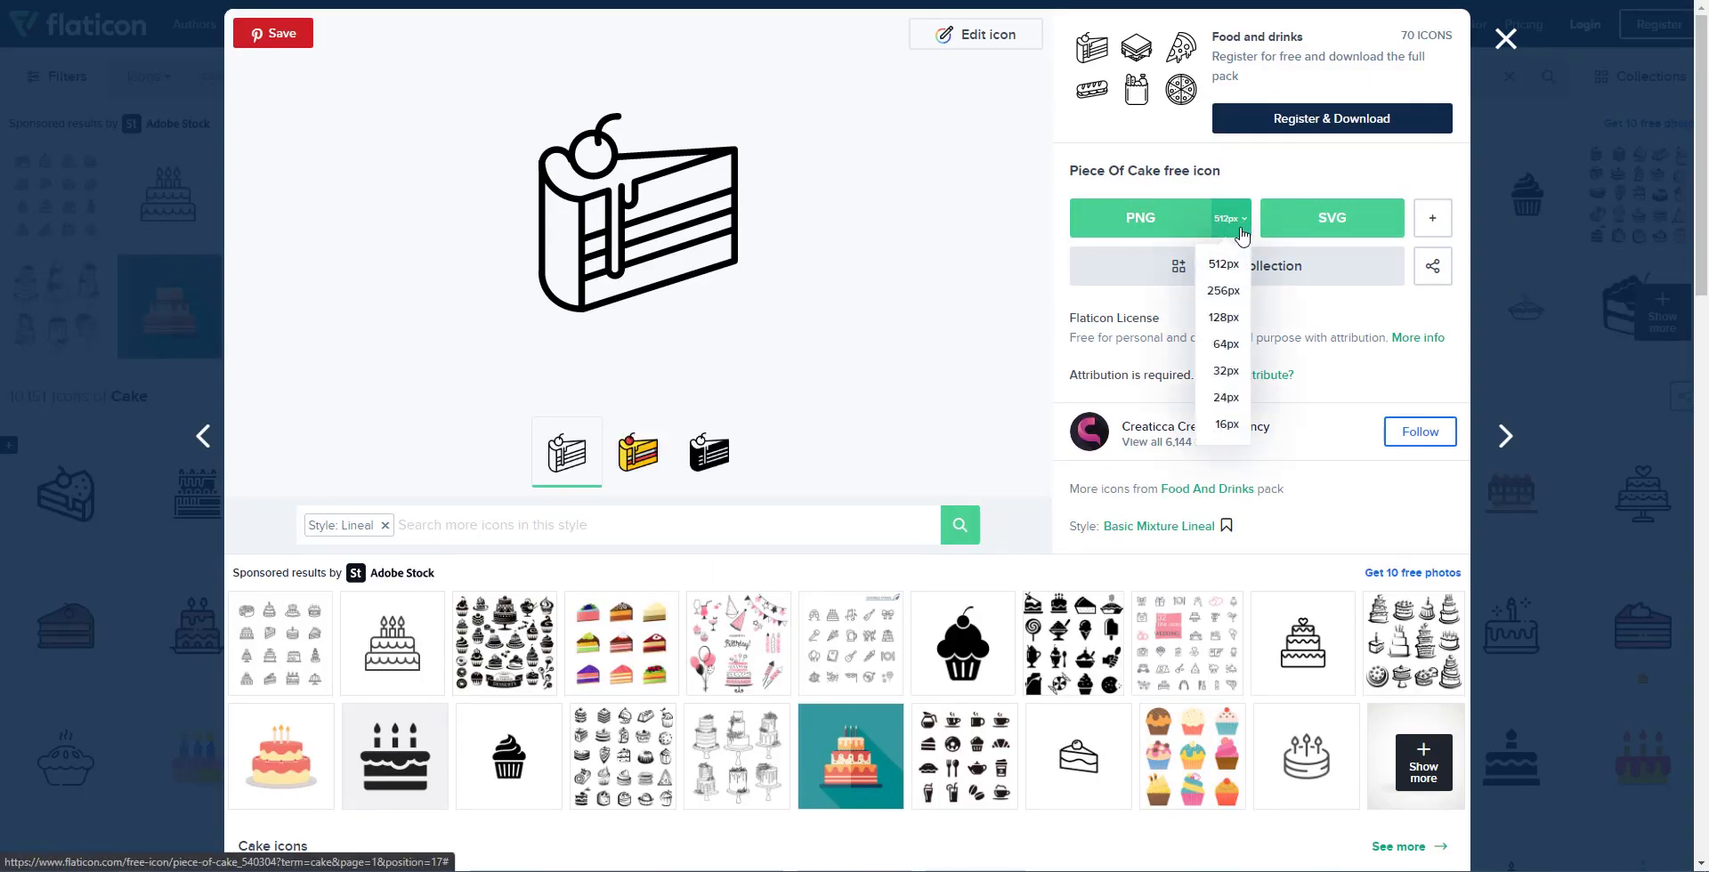
left_click(1223, 292)
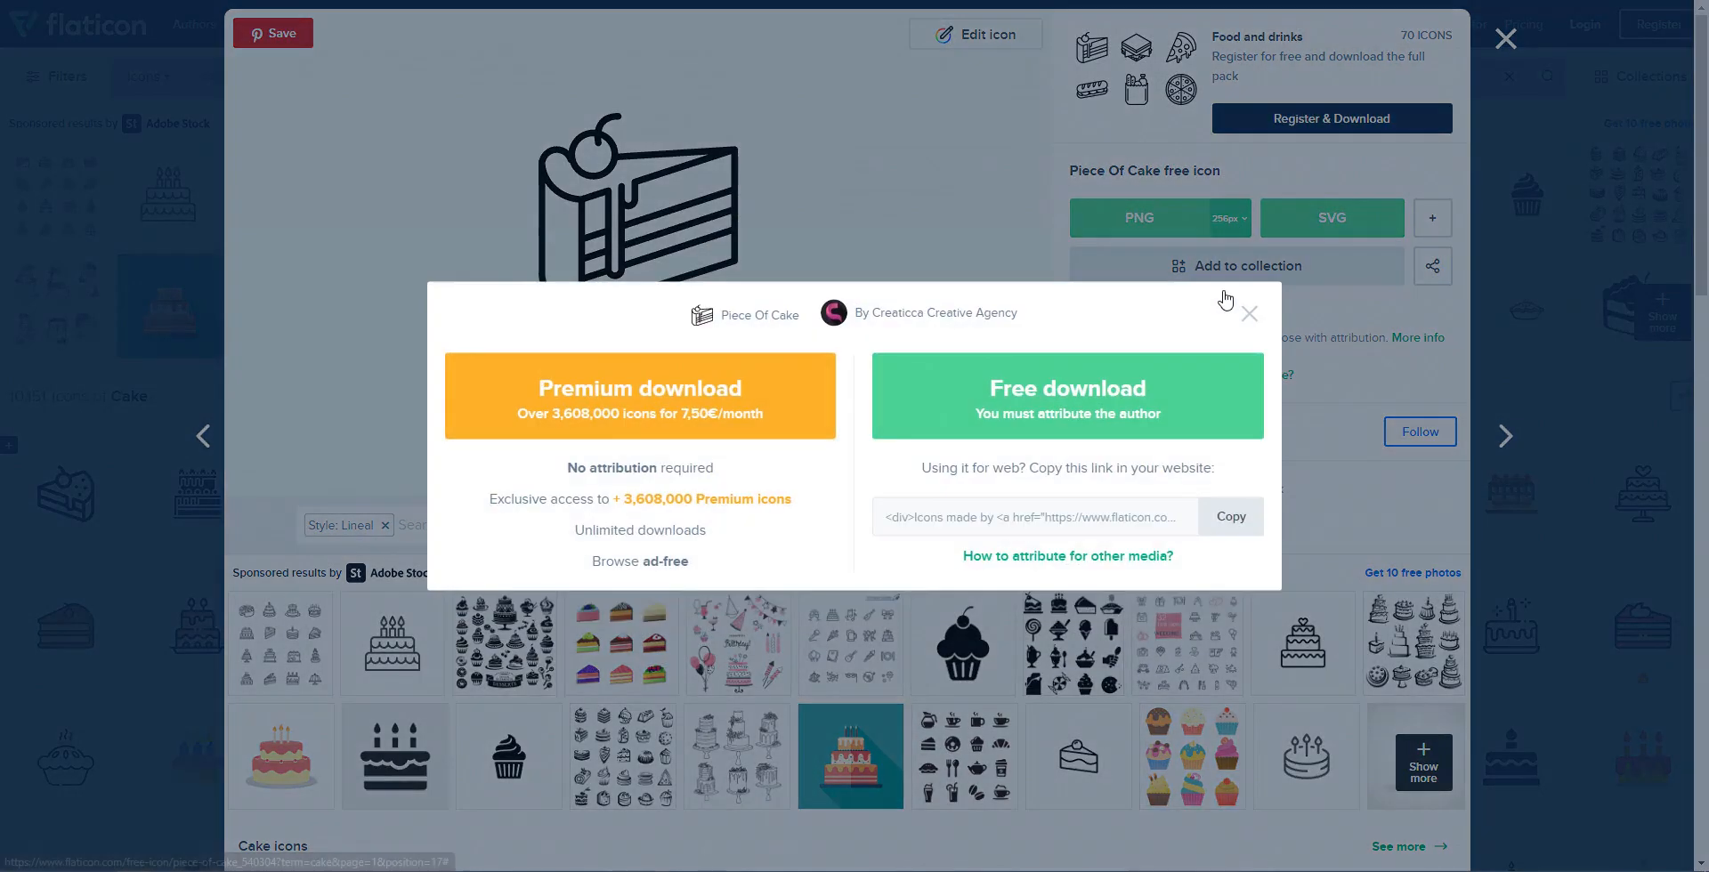
left_click(1048, 409)
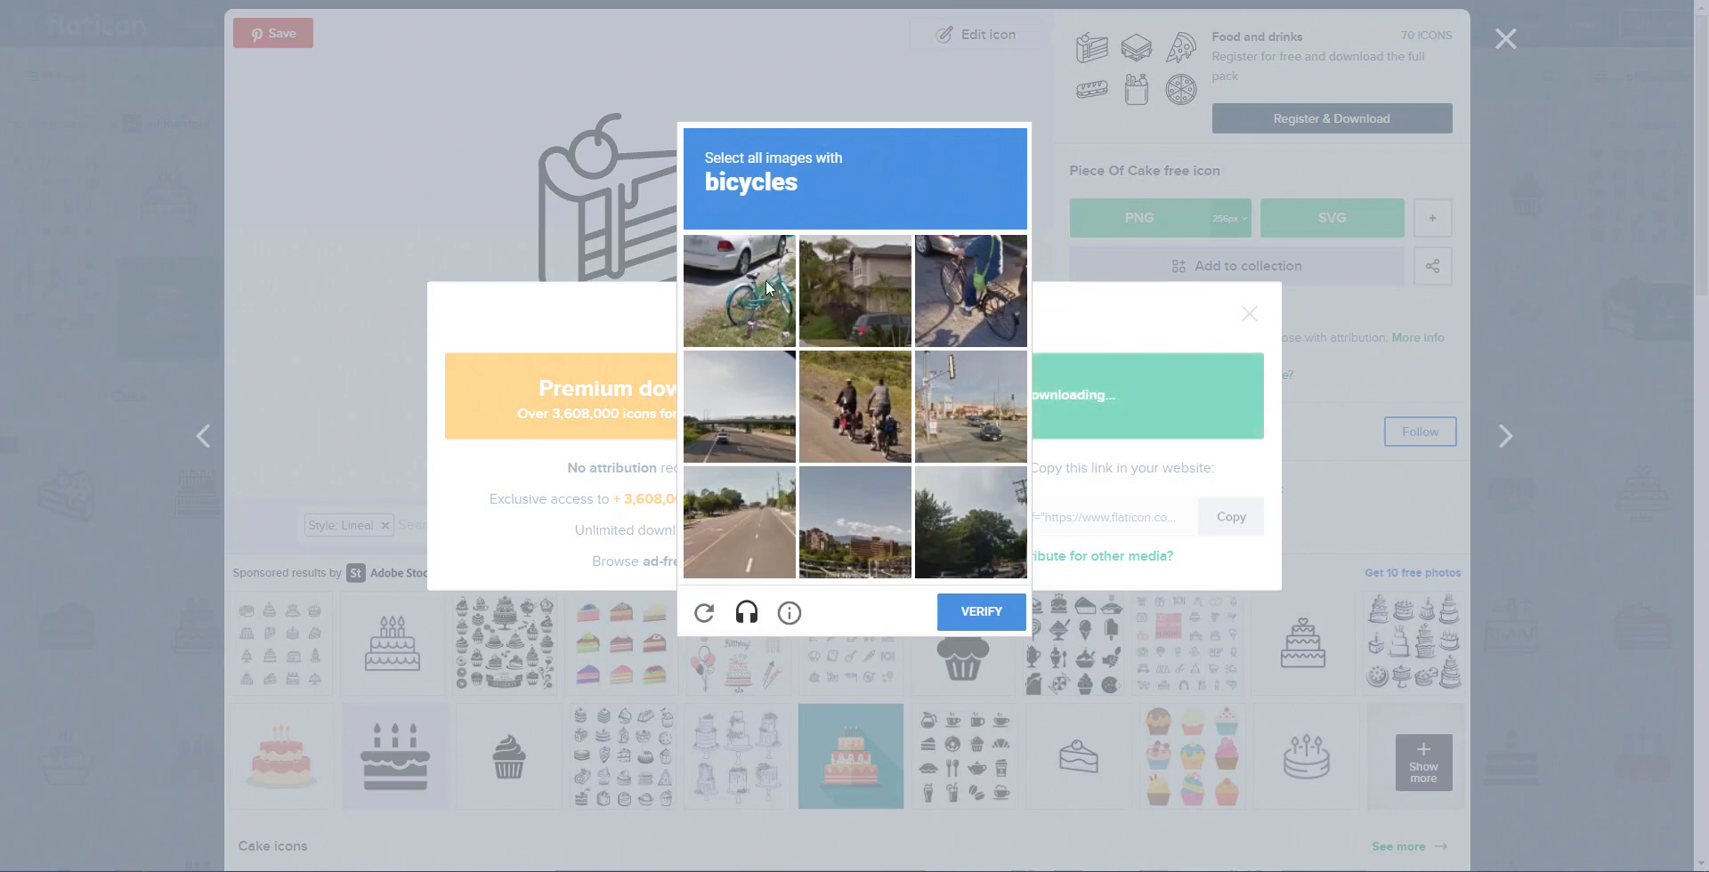
Step: Solve the bicycle and palm-tree reCAPTCHA, dismiss the attribution reminder, and return to Zapable
left_click(761, 278)
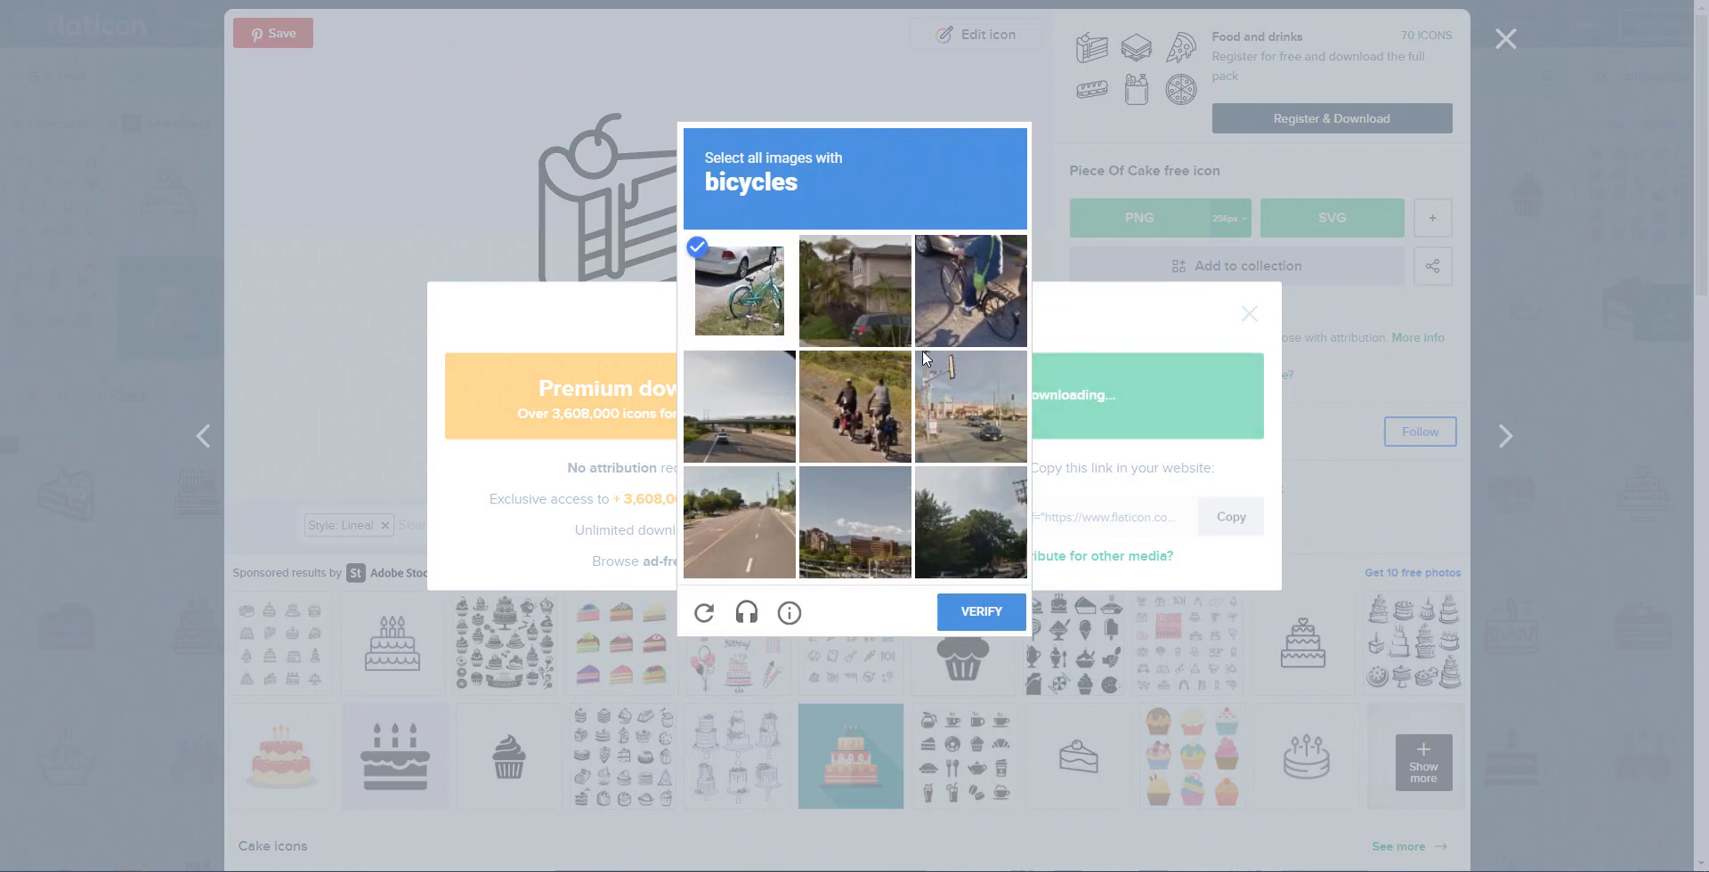
left_click(941, 276)
left_click(836, 445)
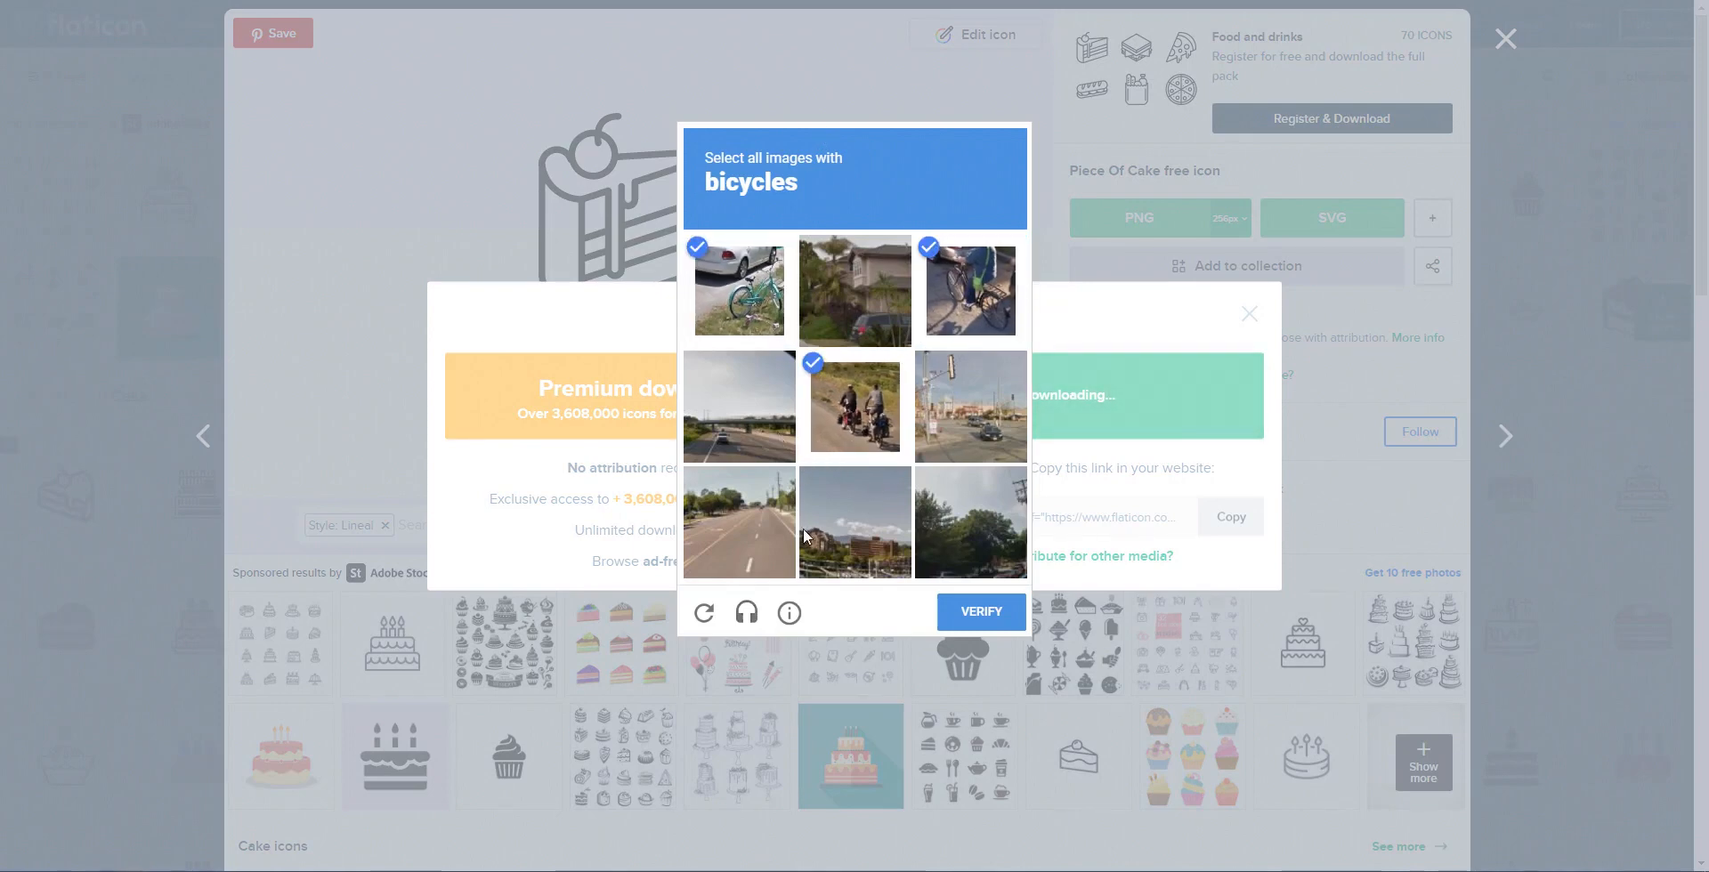
left_click(994, 617)
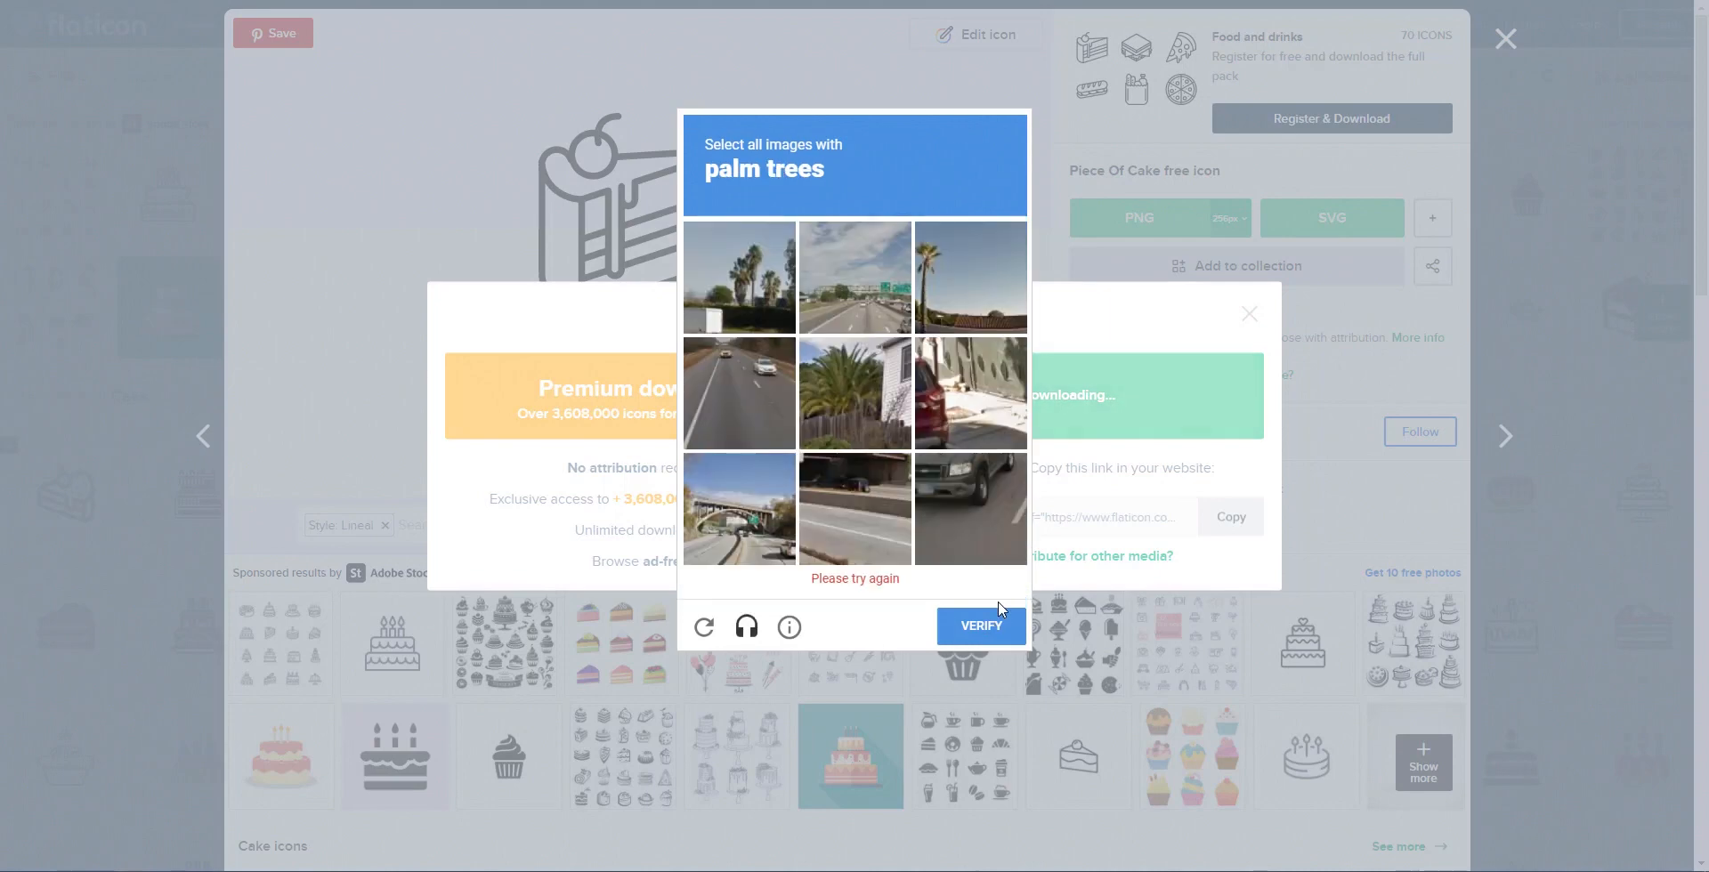
left_click(780, 296)
left_click(970, 290)
left_click(854, 406)
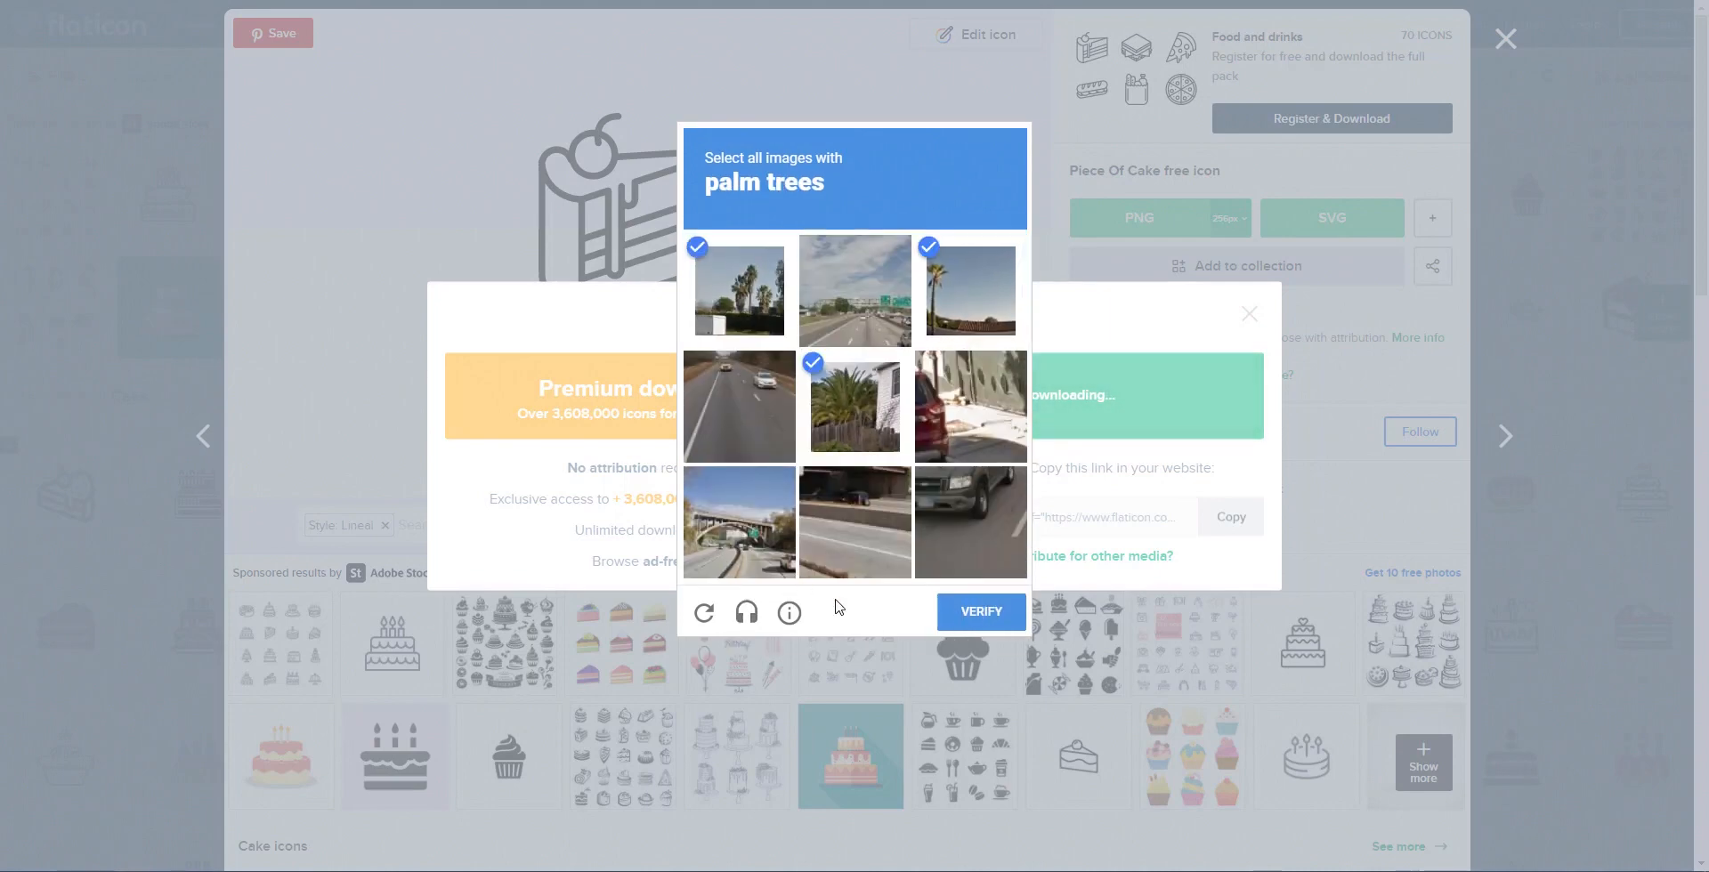
left_click(995, 614)
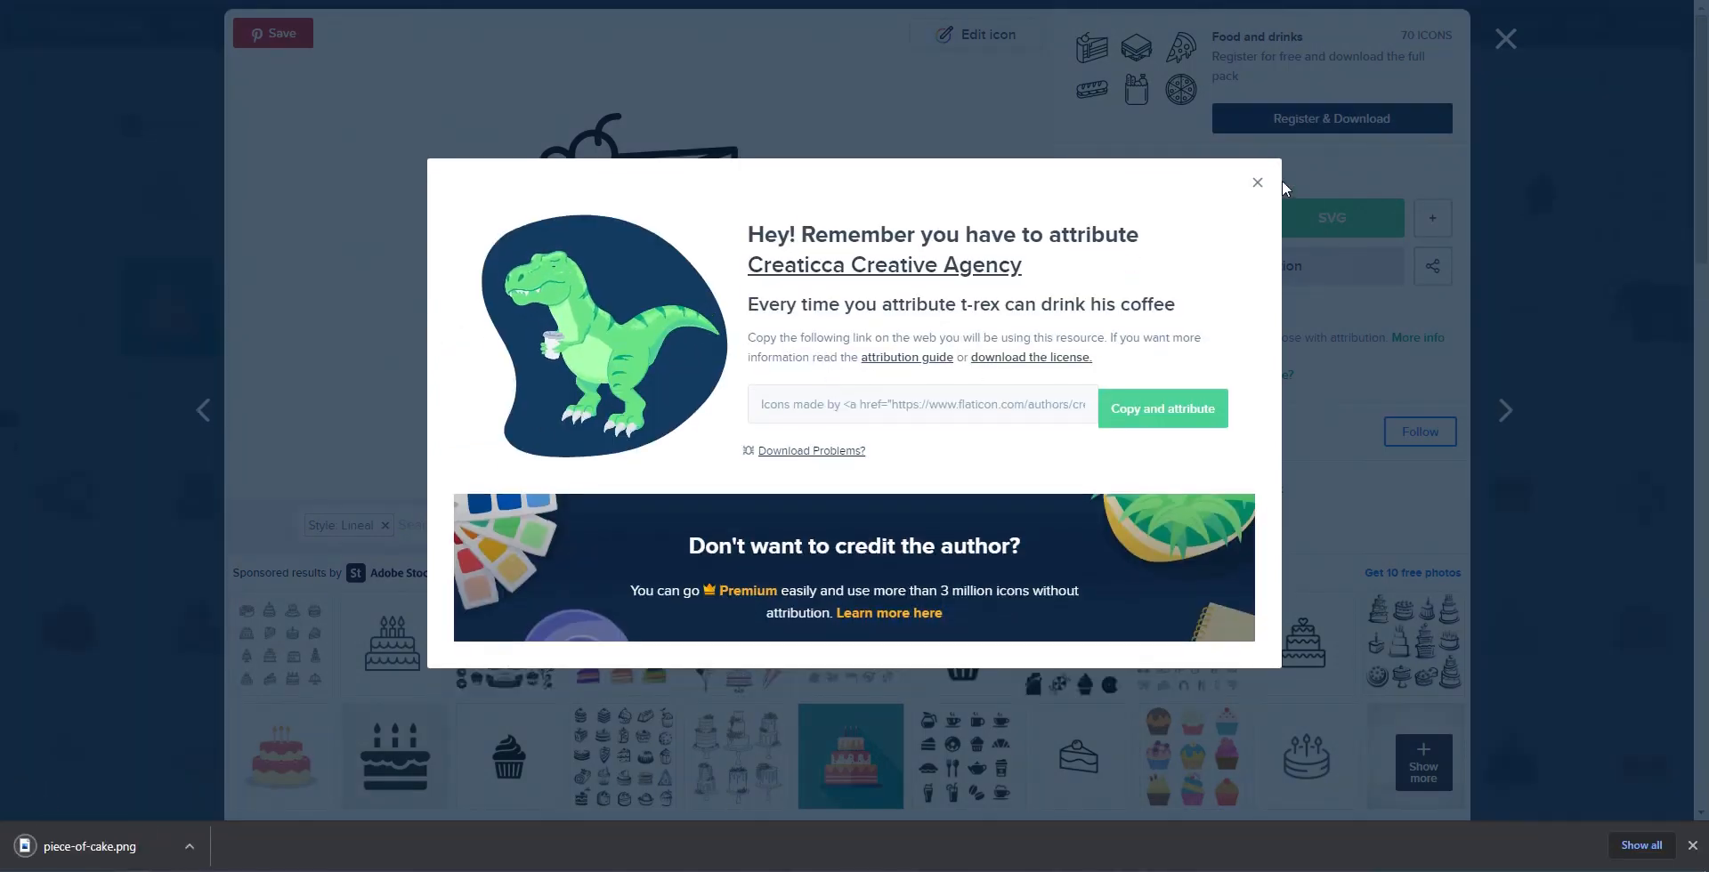
left_click(1257, 185)
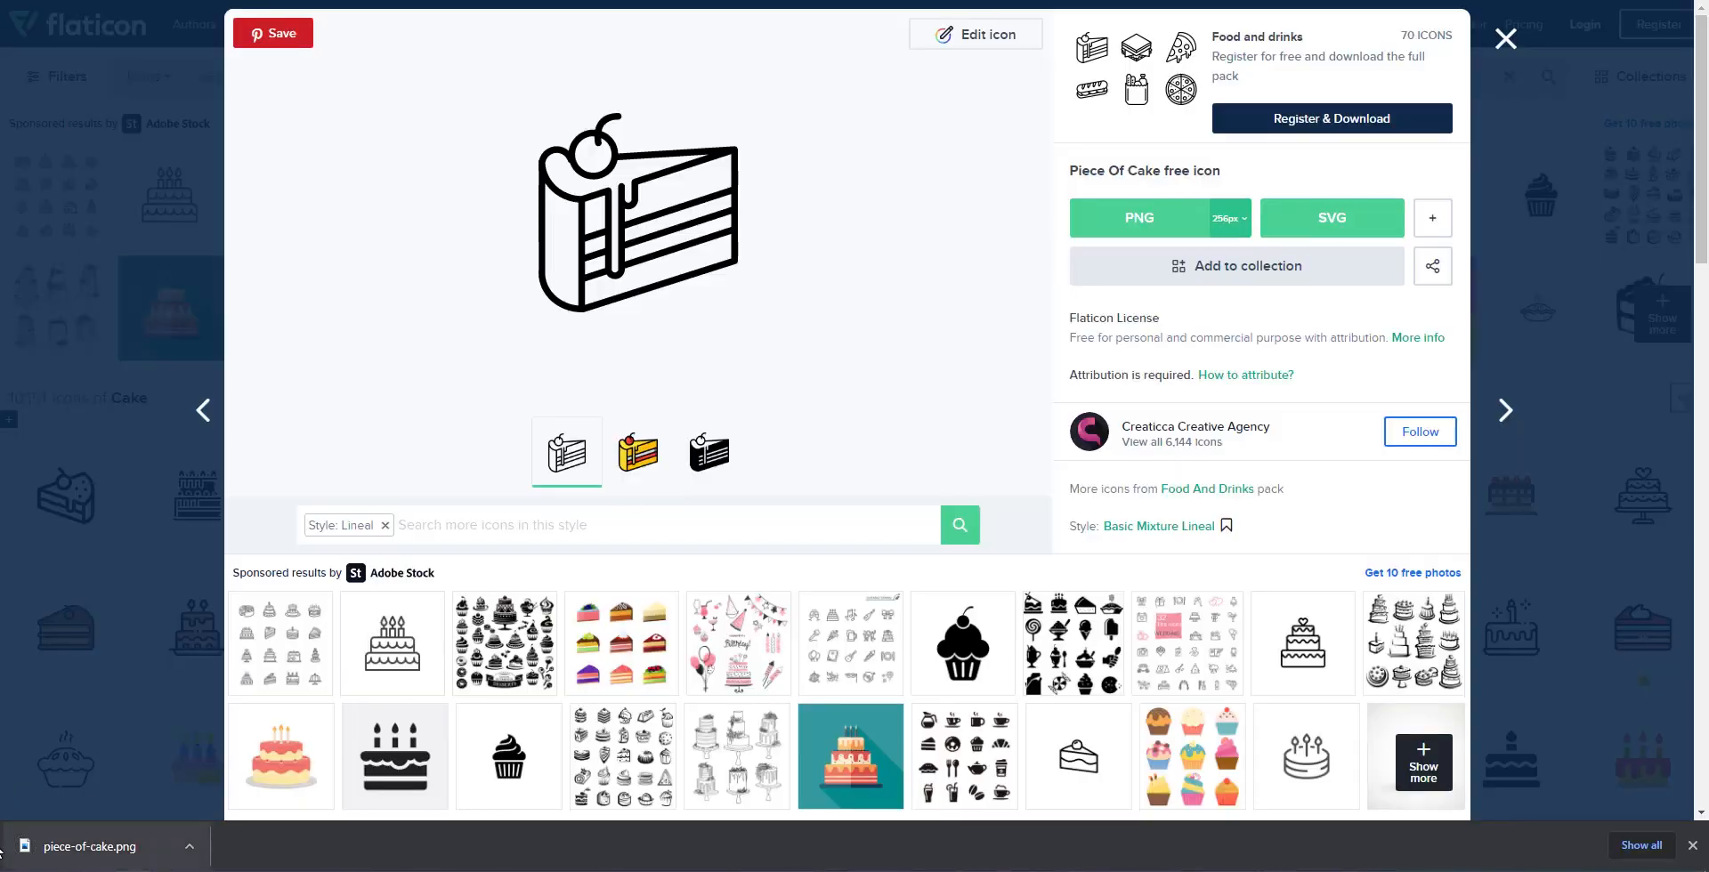
key("ctrl+shift+Tab")
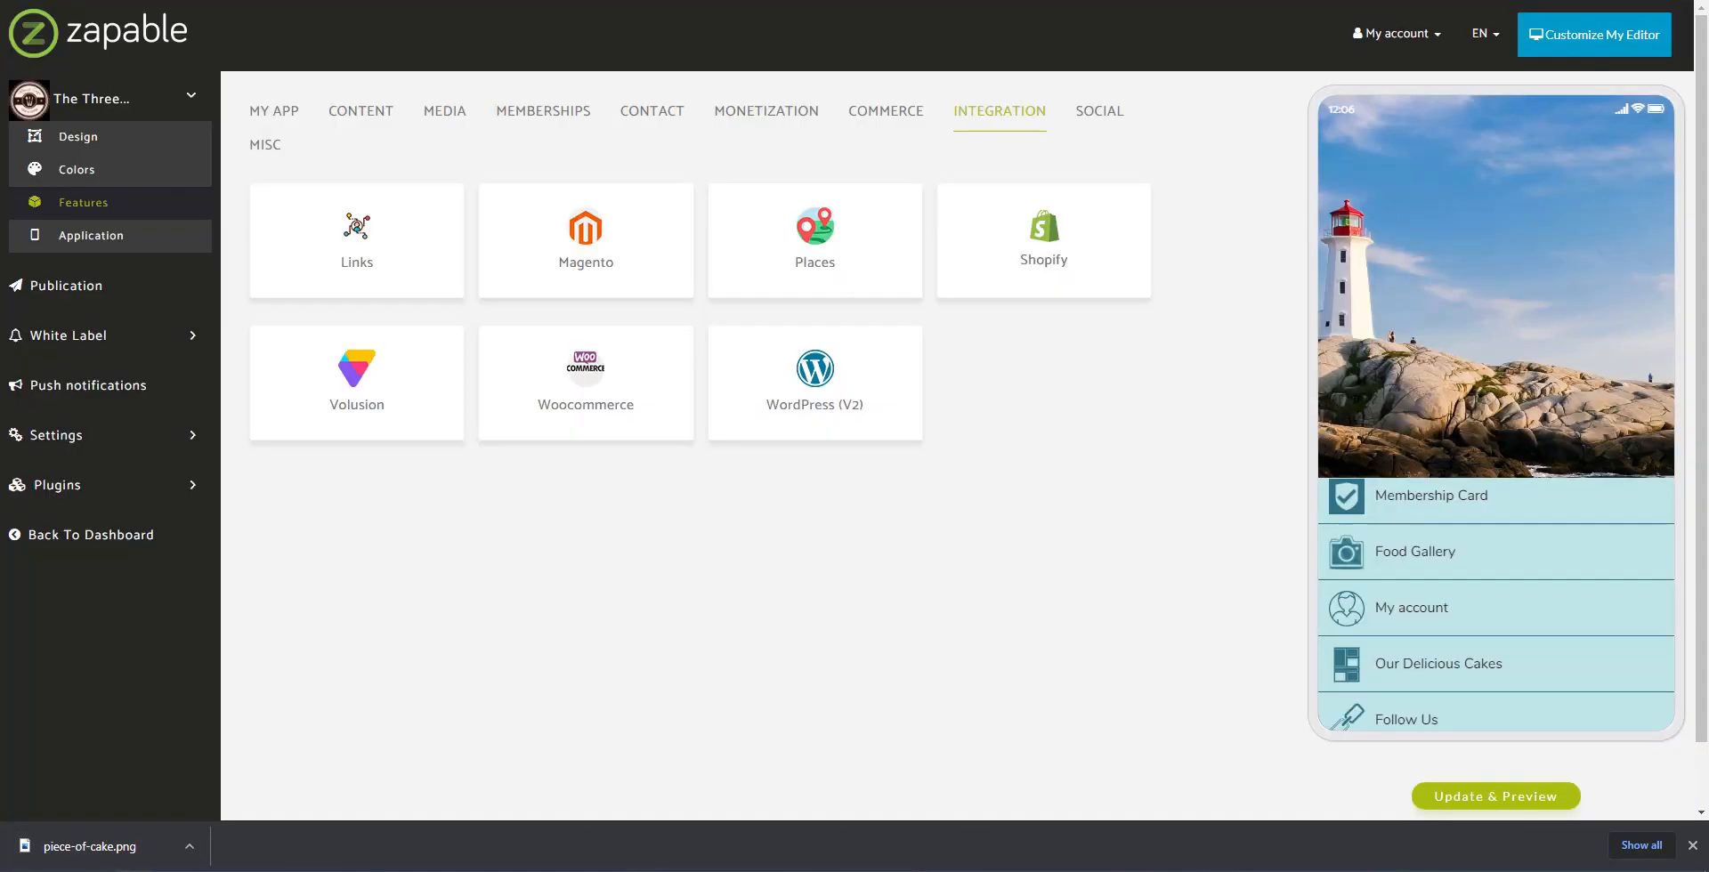
Step: Open the Our Delicious Cakes page under MY APP and bring up its Manage Icons choices
left_click(260, 119)
left_click(591, 390)
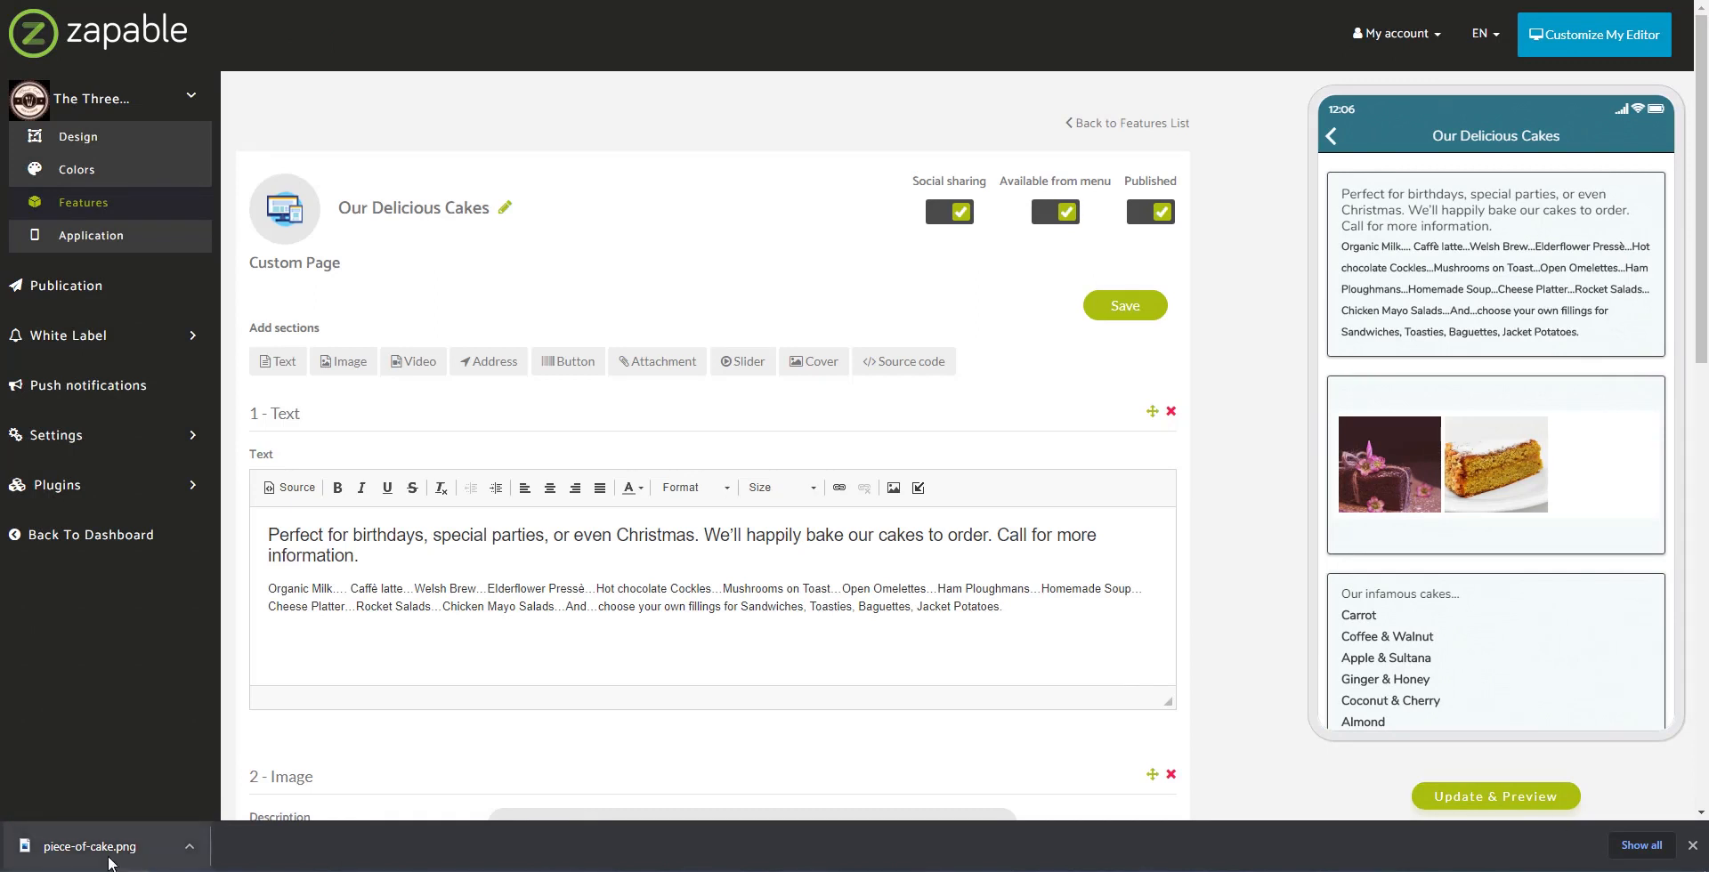
left_click_drag(107, 857, 1708, 463)
left_click(292, 213)
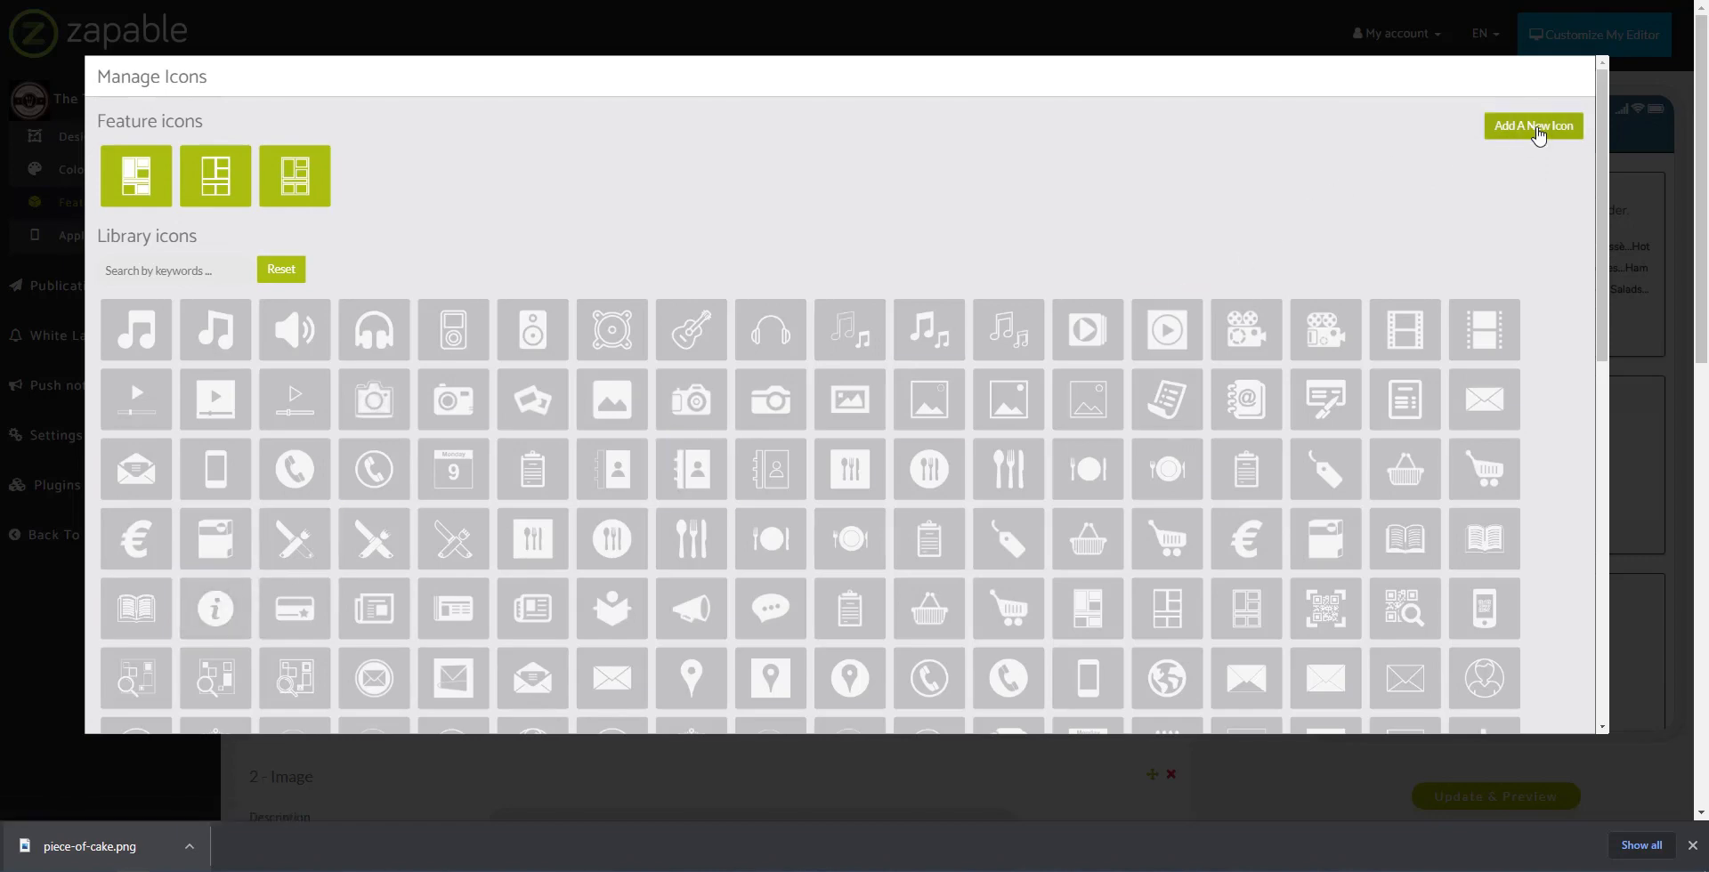
Step: Upload piece-of-cake as a new icon, accept the crop, and assign it to Our Delicious Cakes
left_click(1537, 133)
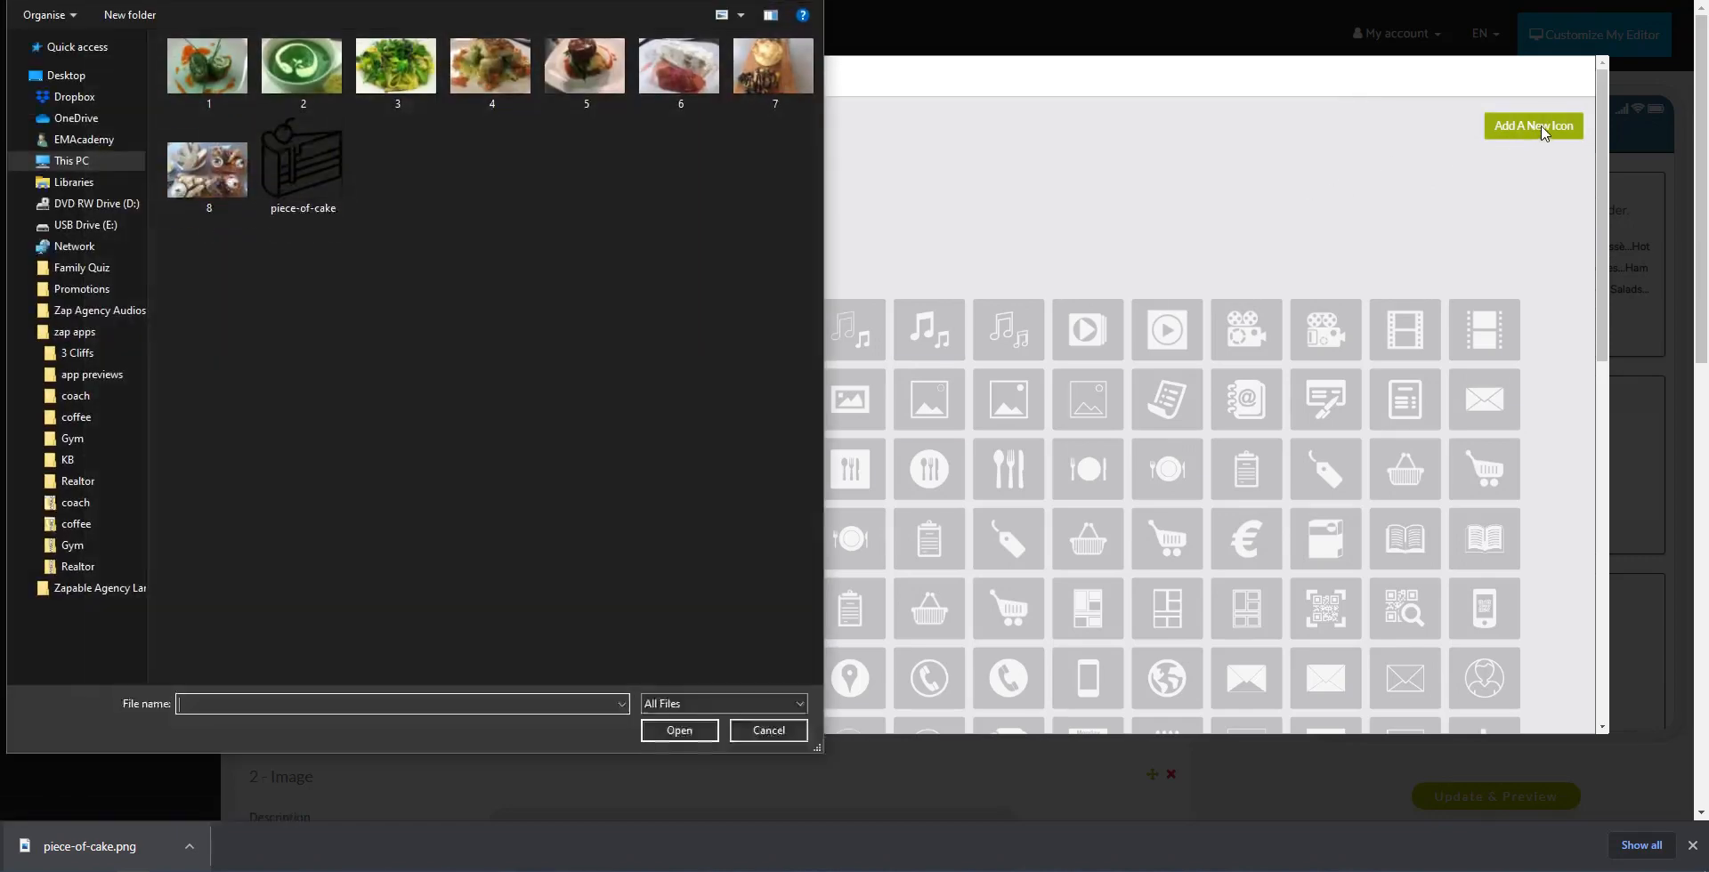
left_click(303, 168)
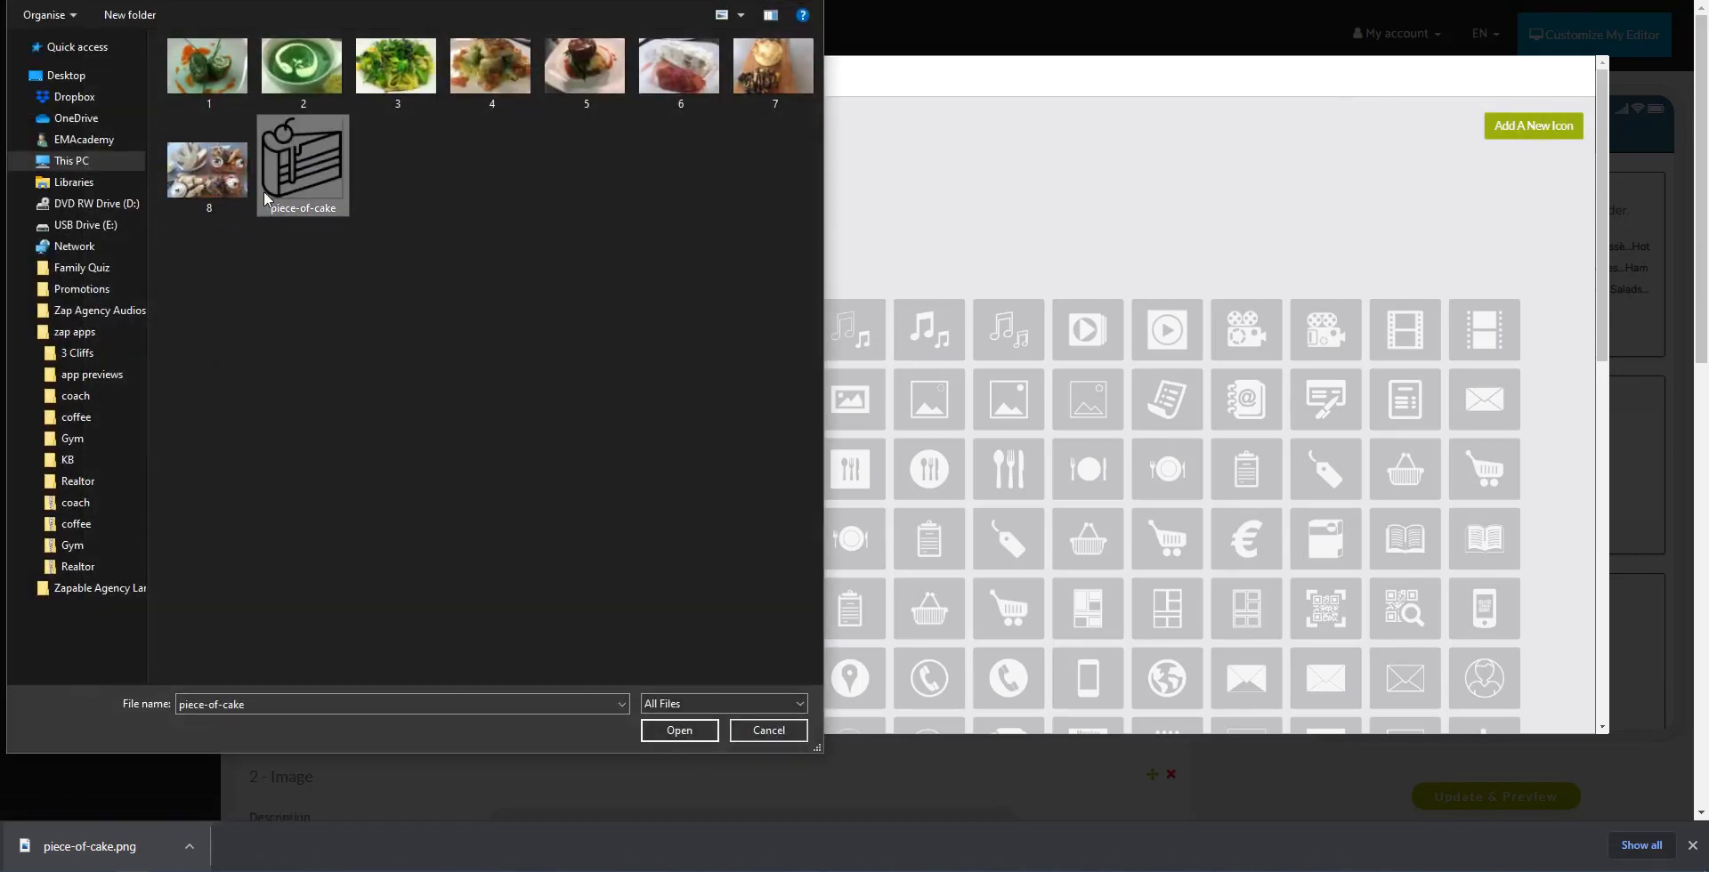
left_click(678, 731)
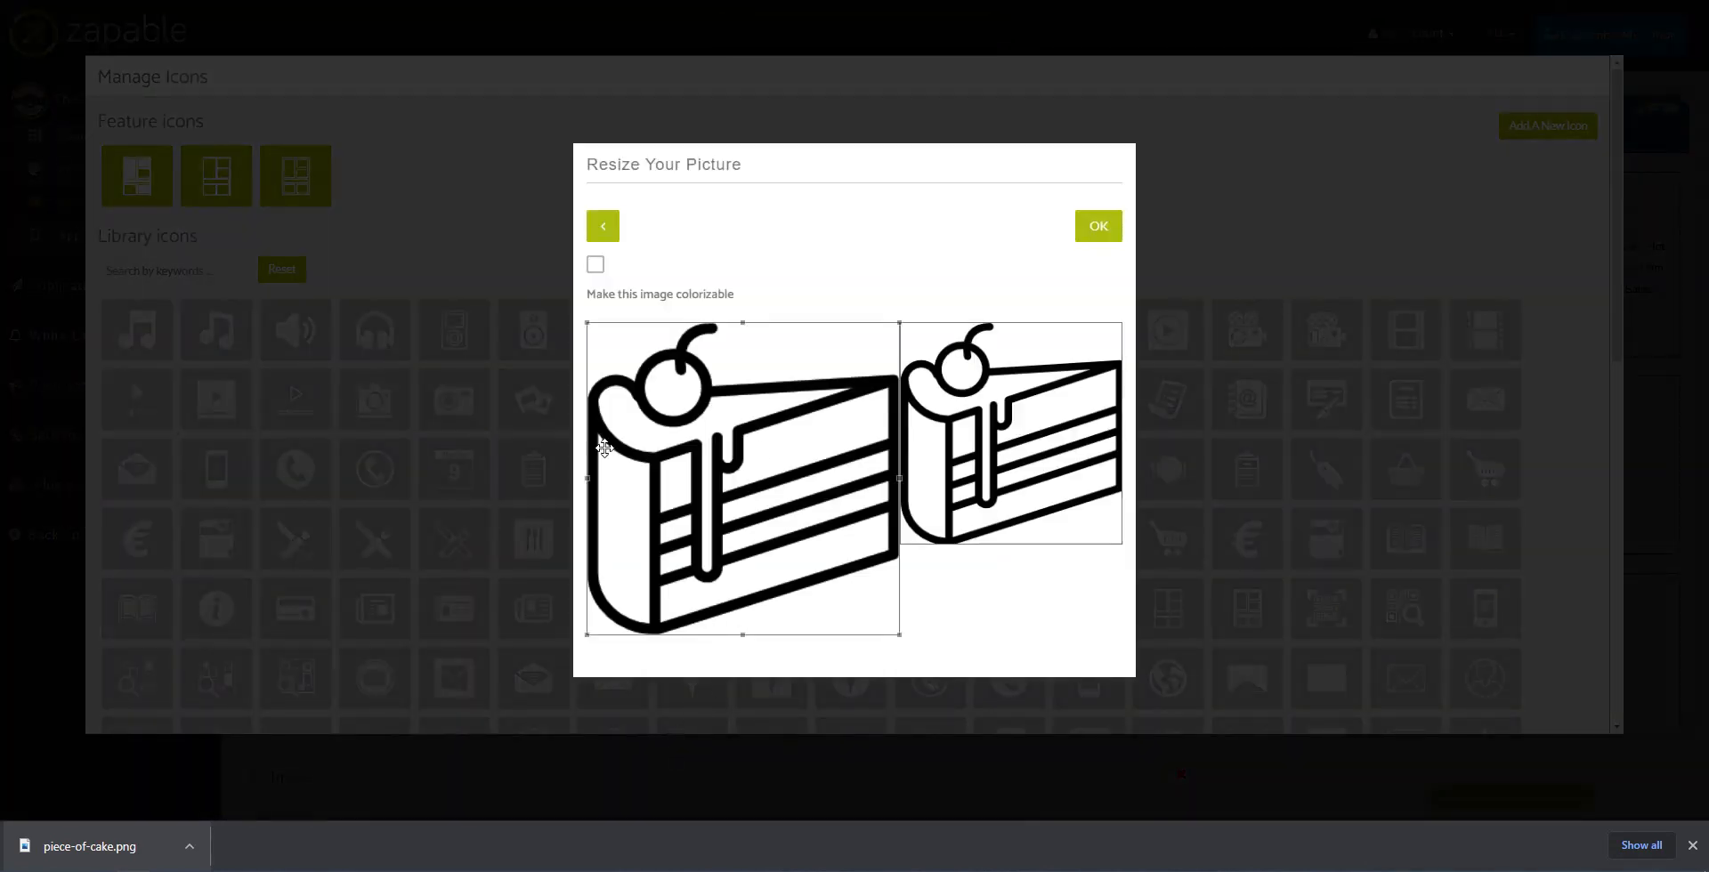
left_click(1091, 228)
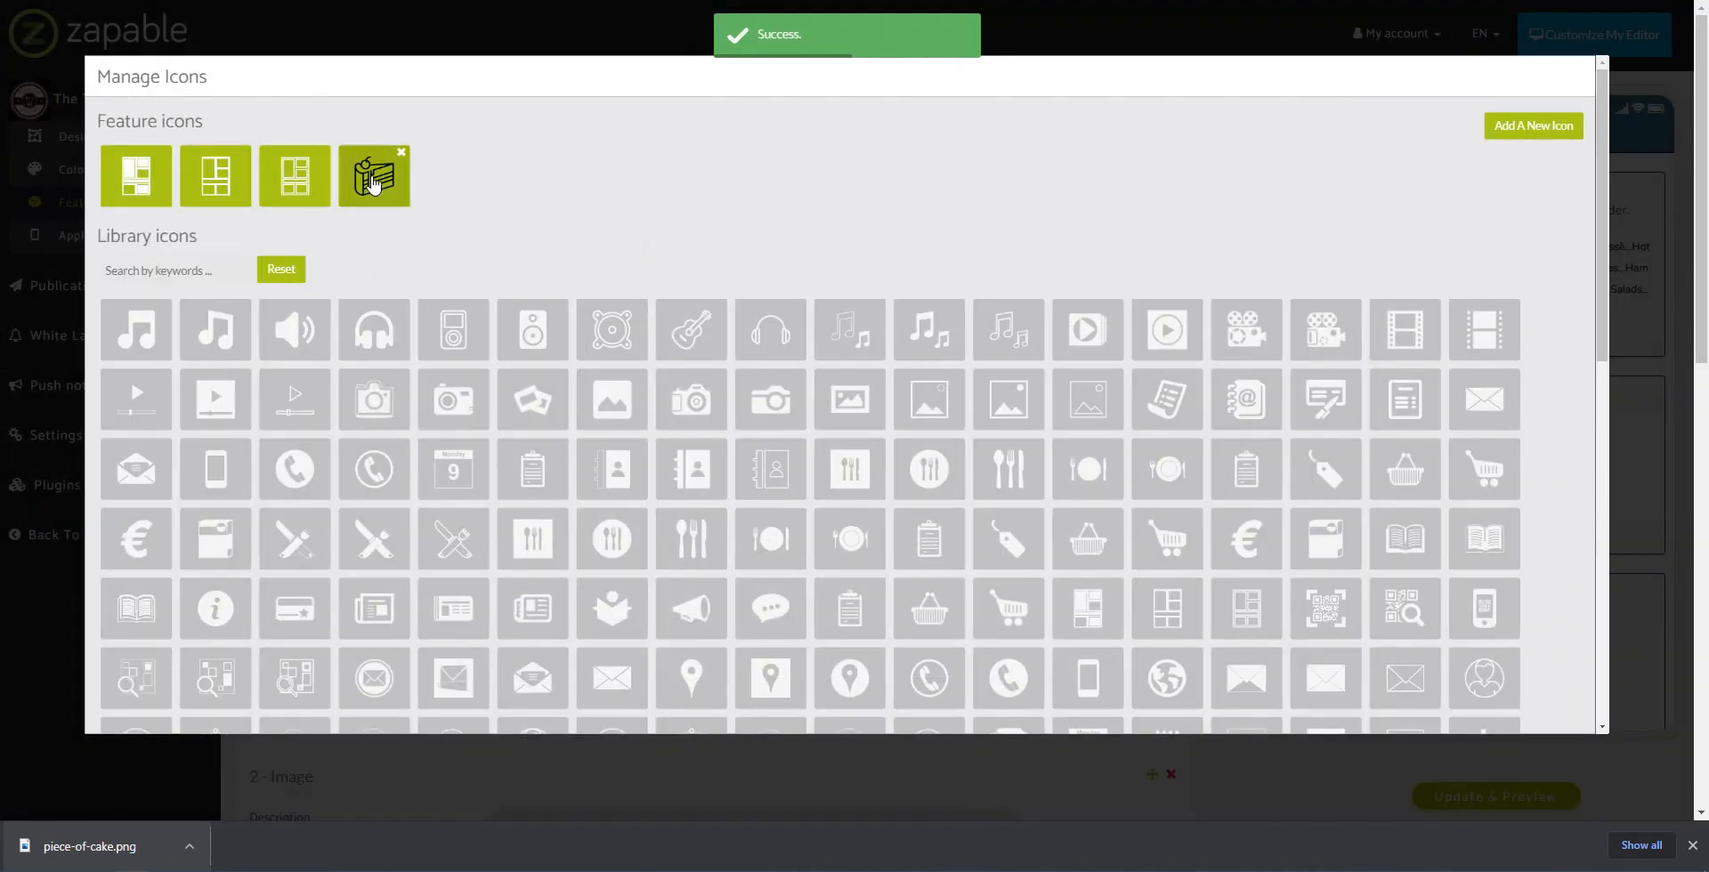
left_click(374, 182)
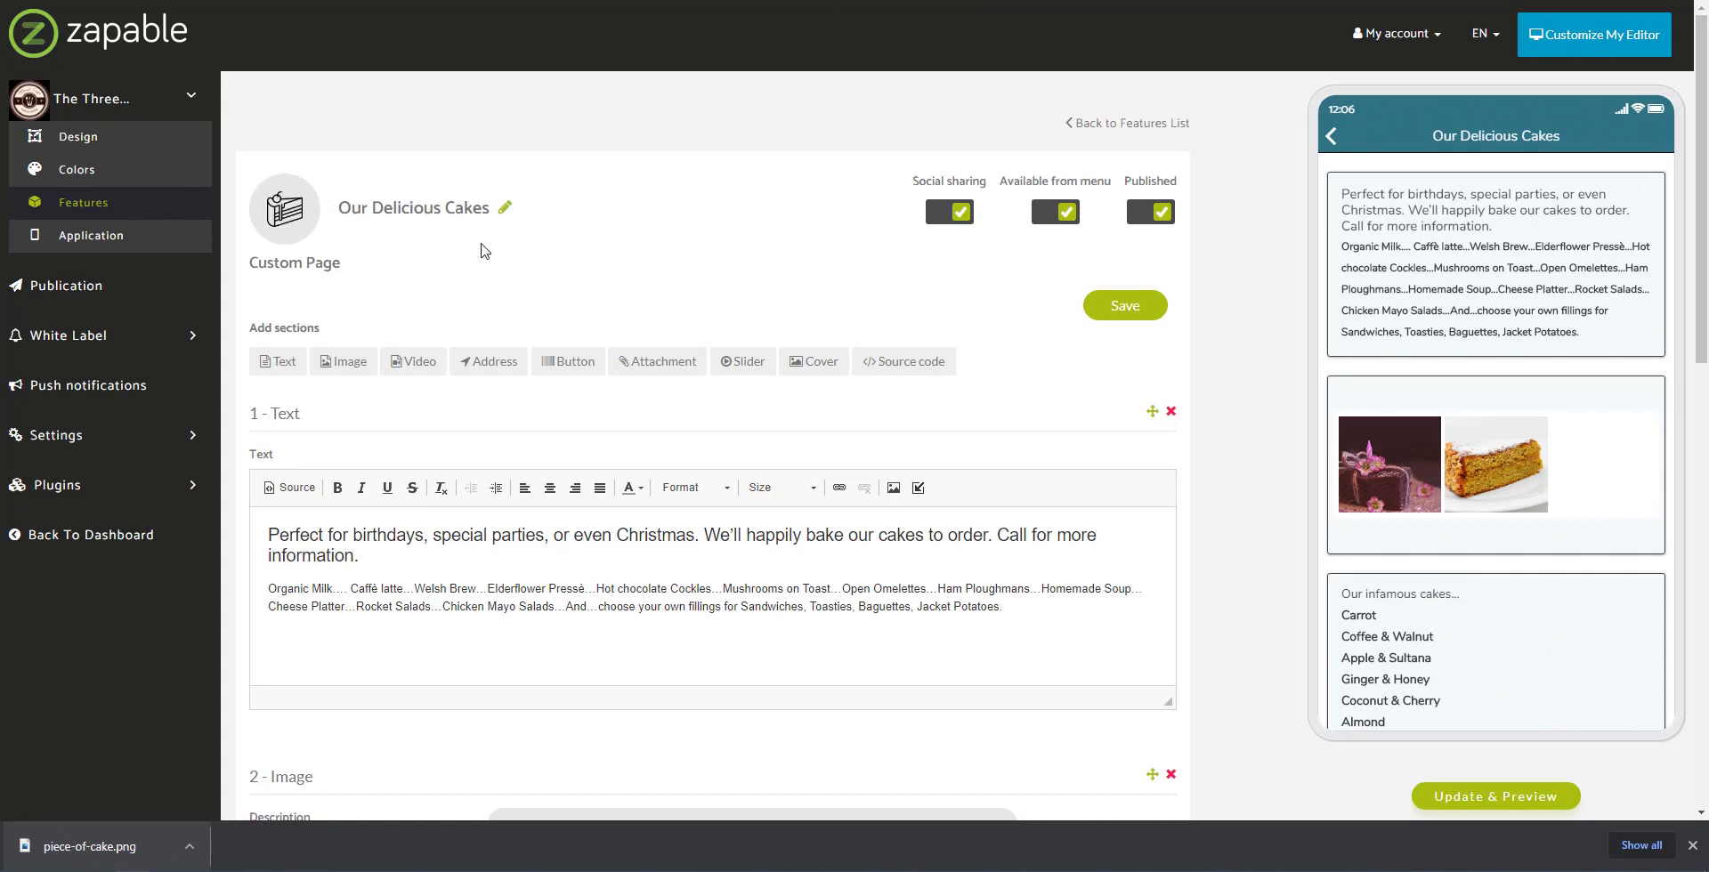
Step: Save Our Delicious Cakes and check its cake icon in the preview's home menu
left_click(1134, 310)
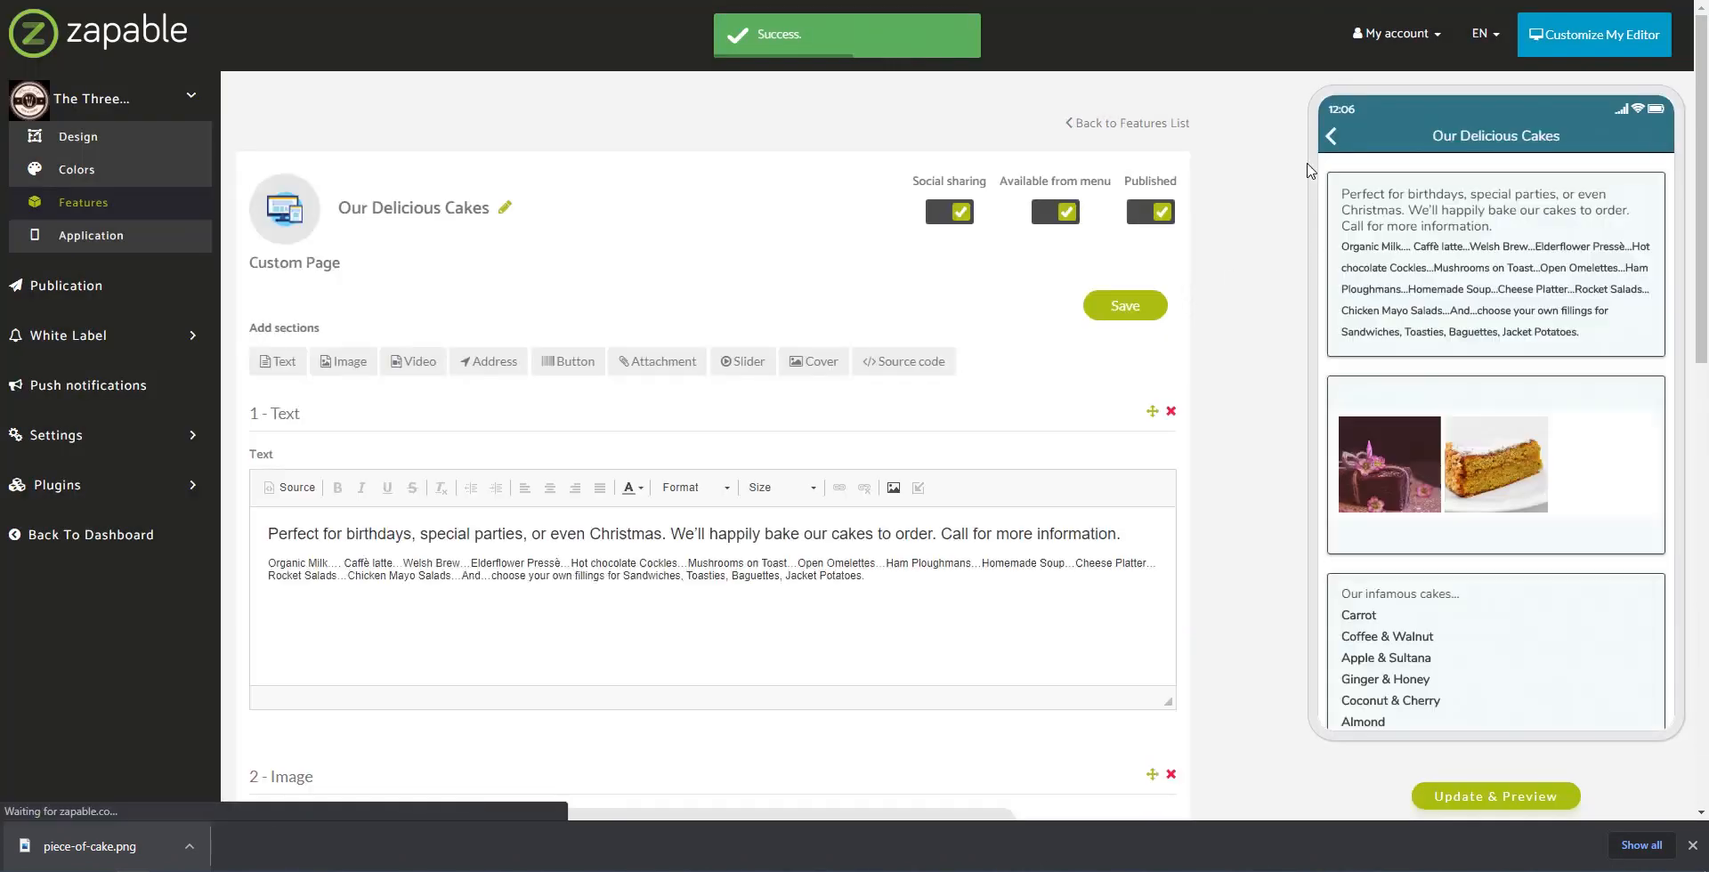
left_click(1334, 140)
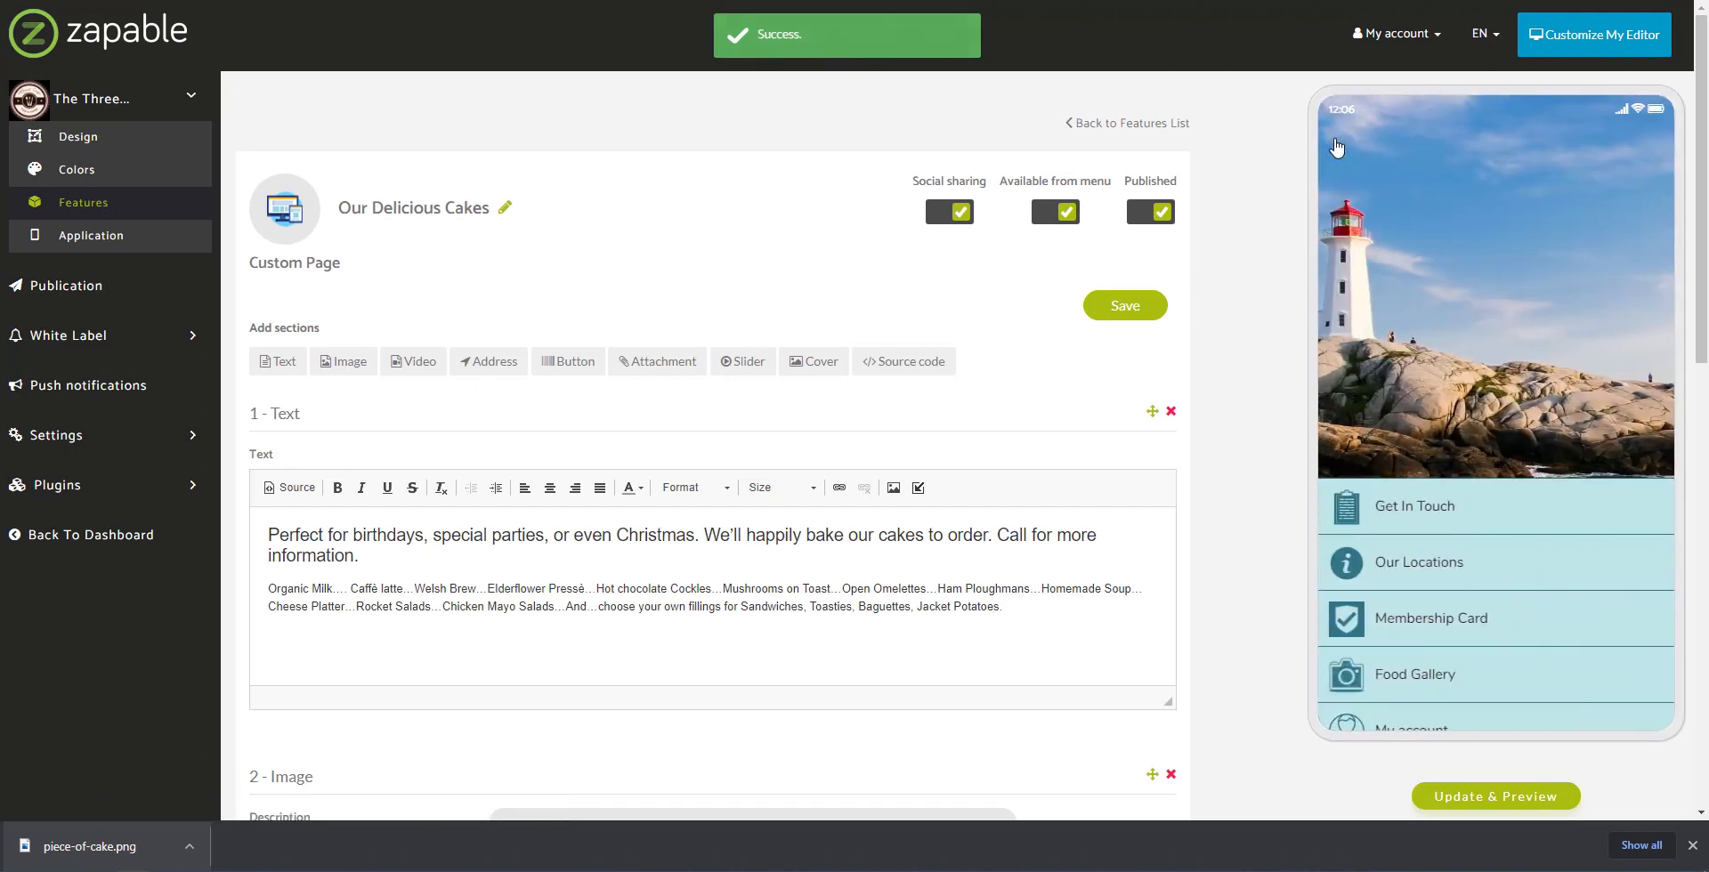
scroll(1589, 627, "down", 2)
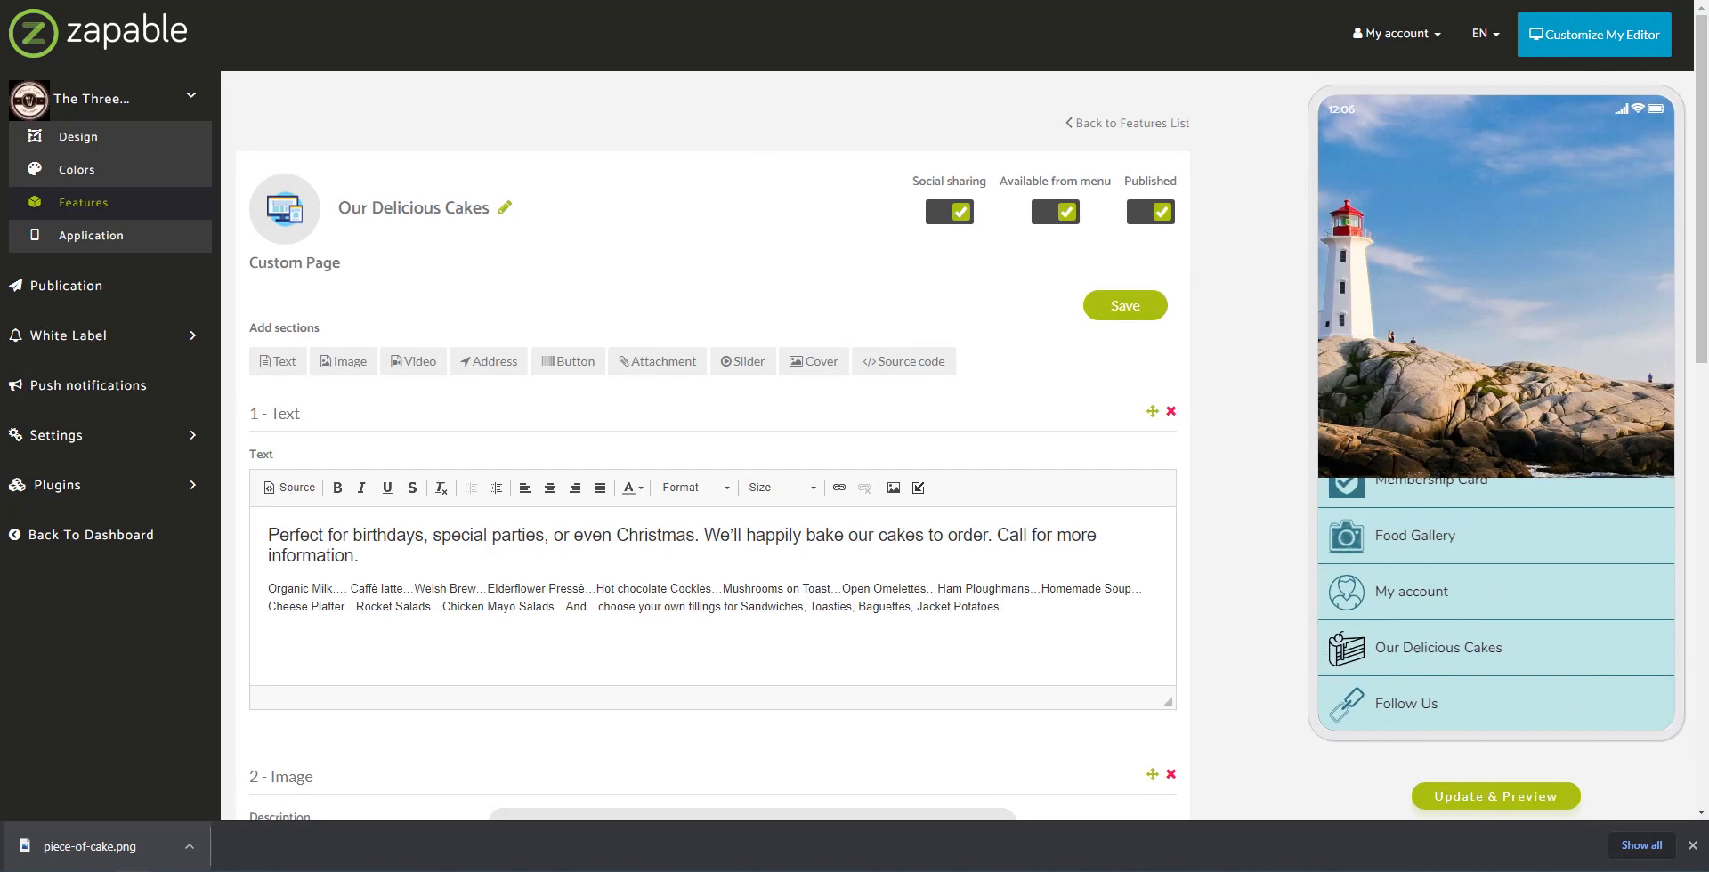
Step: Close the Piece Of Cake details in Flaticon and open the lineal Cake slice icon in the editor
key("ctrl+Tab")
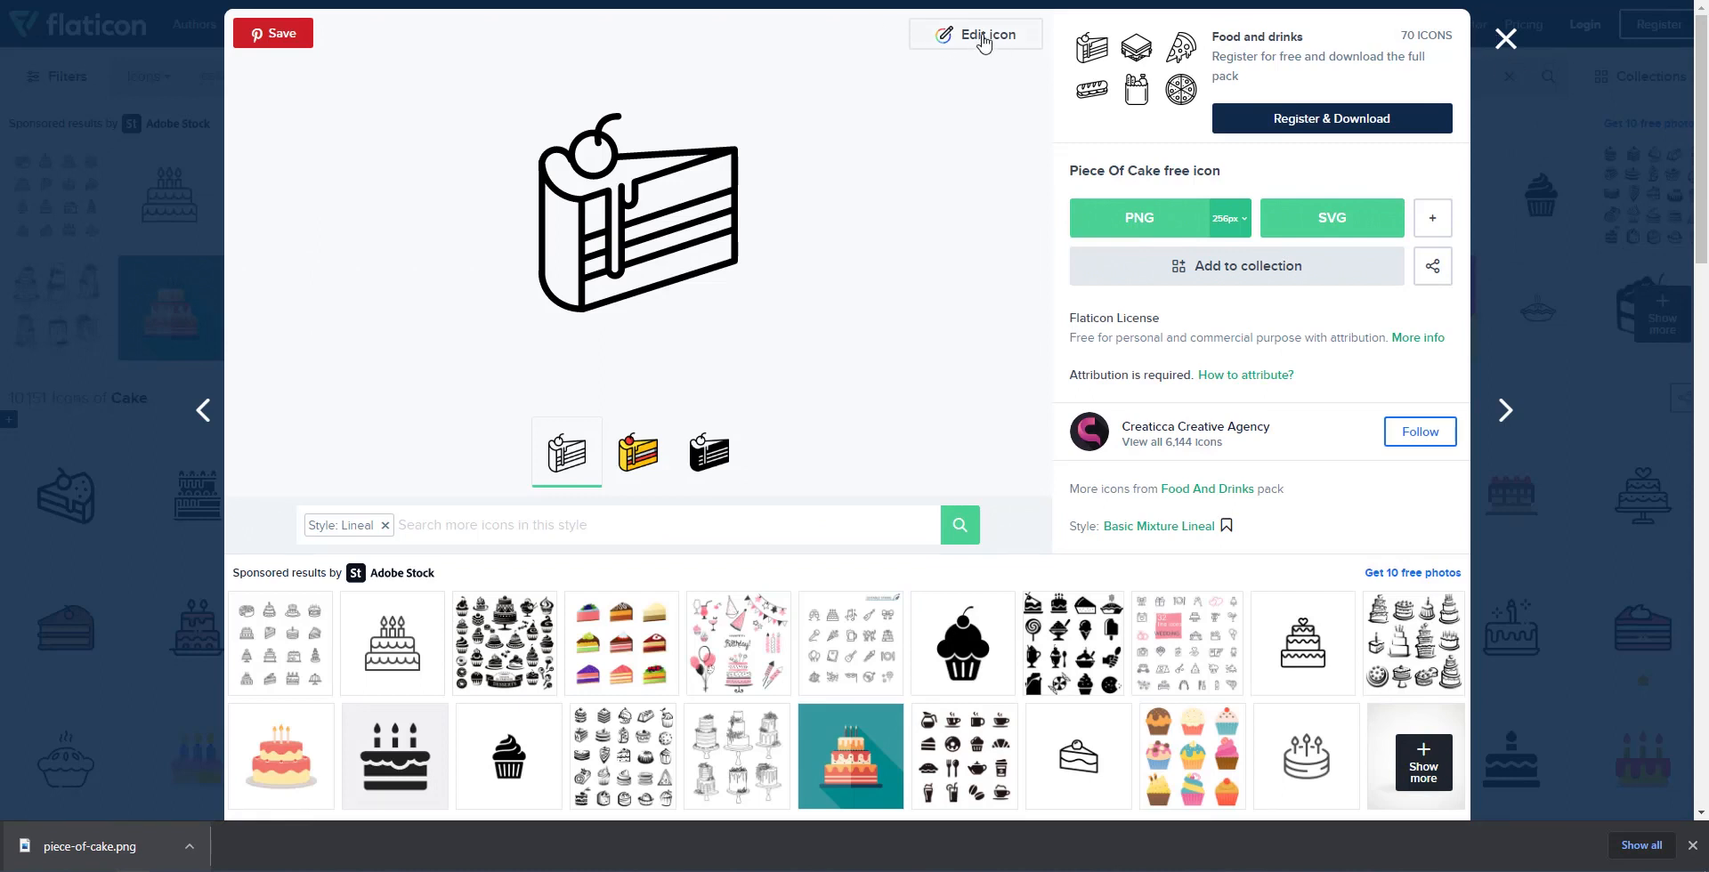
left_click(1504, 40)
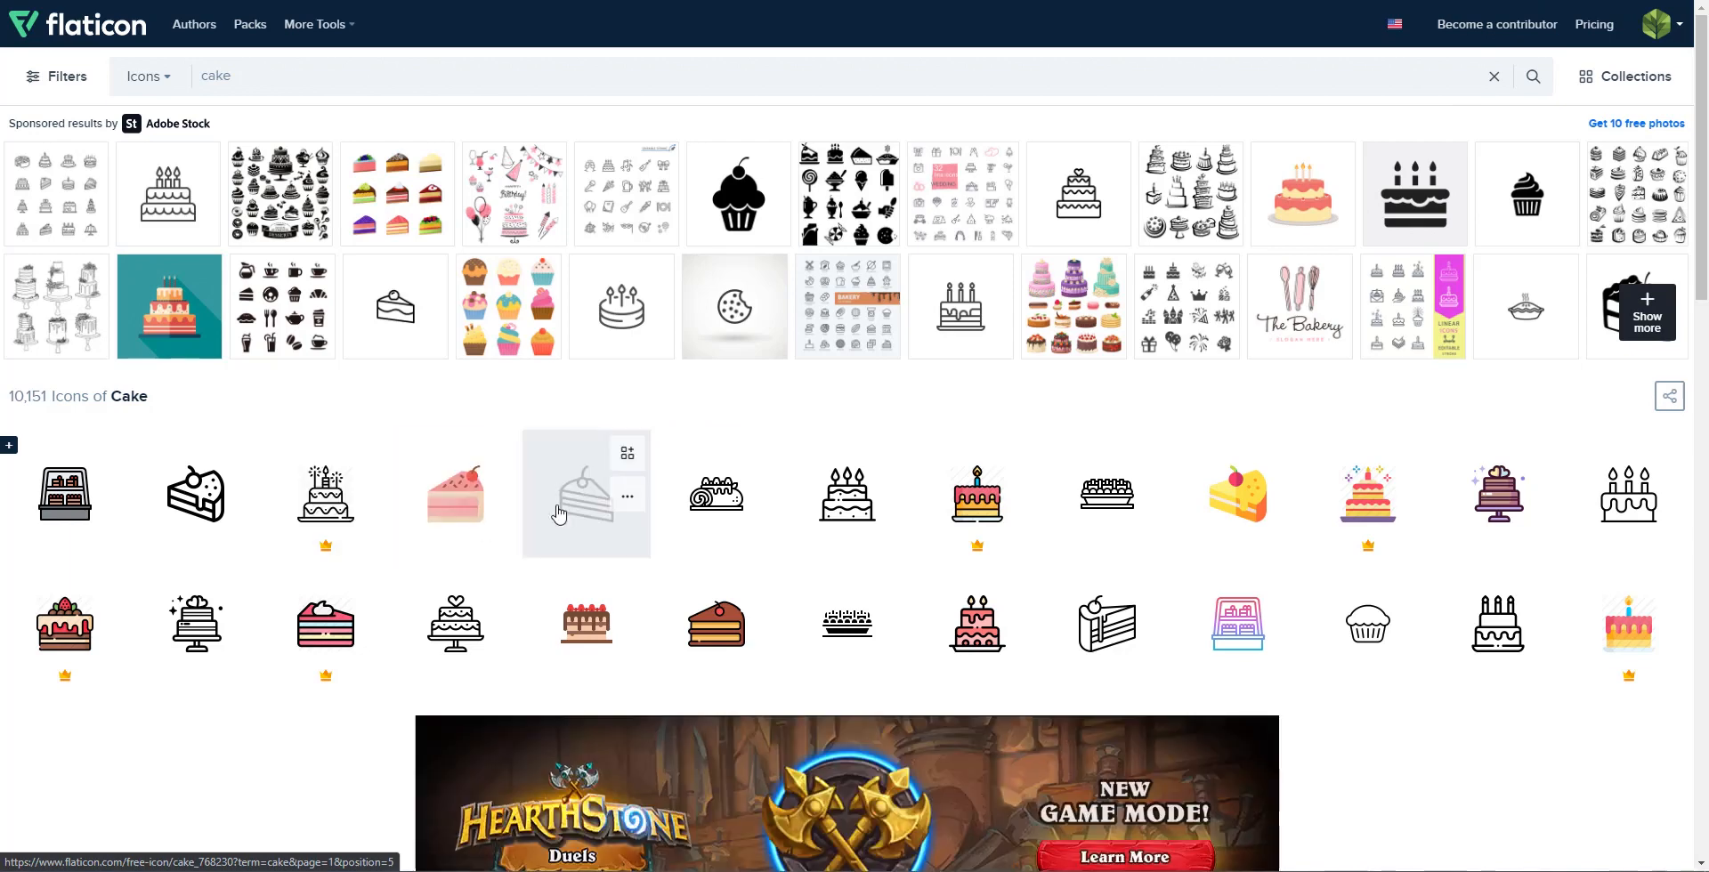
left_click(574, 523)
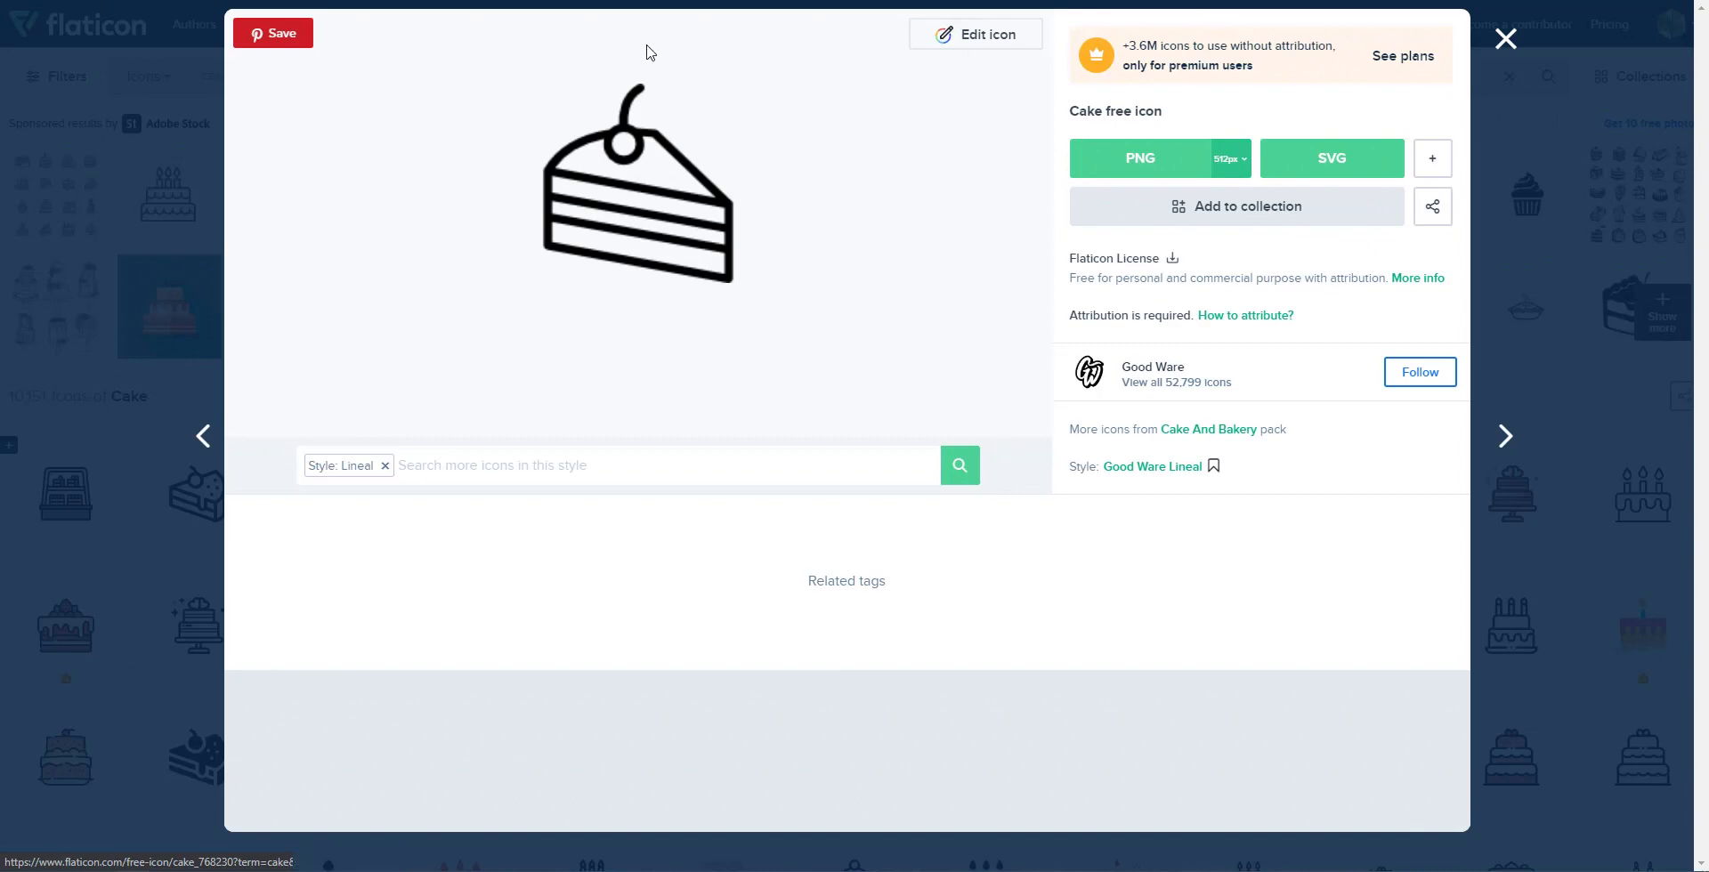
left_click(953, 42)
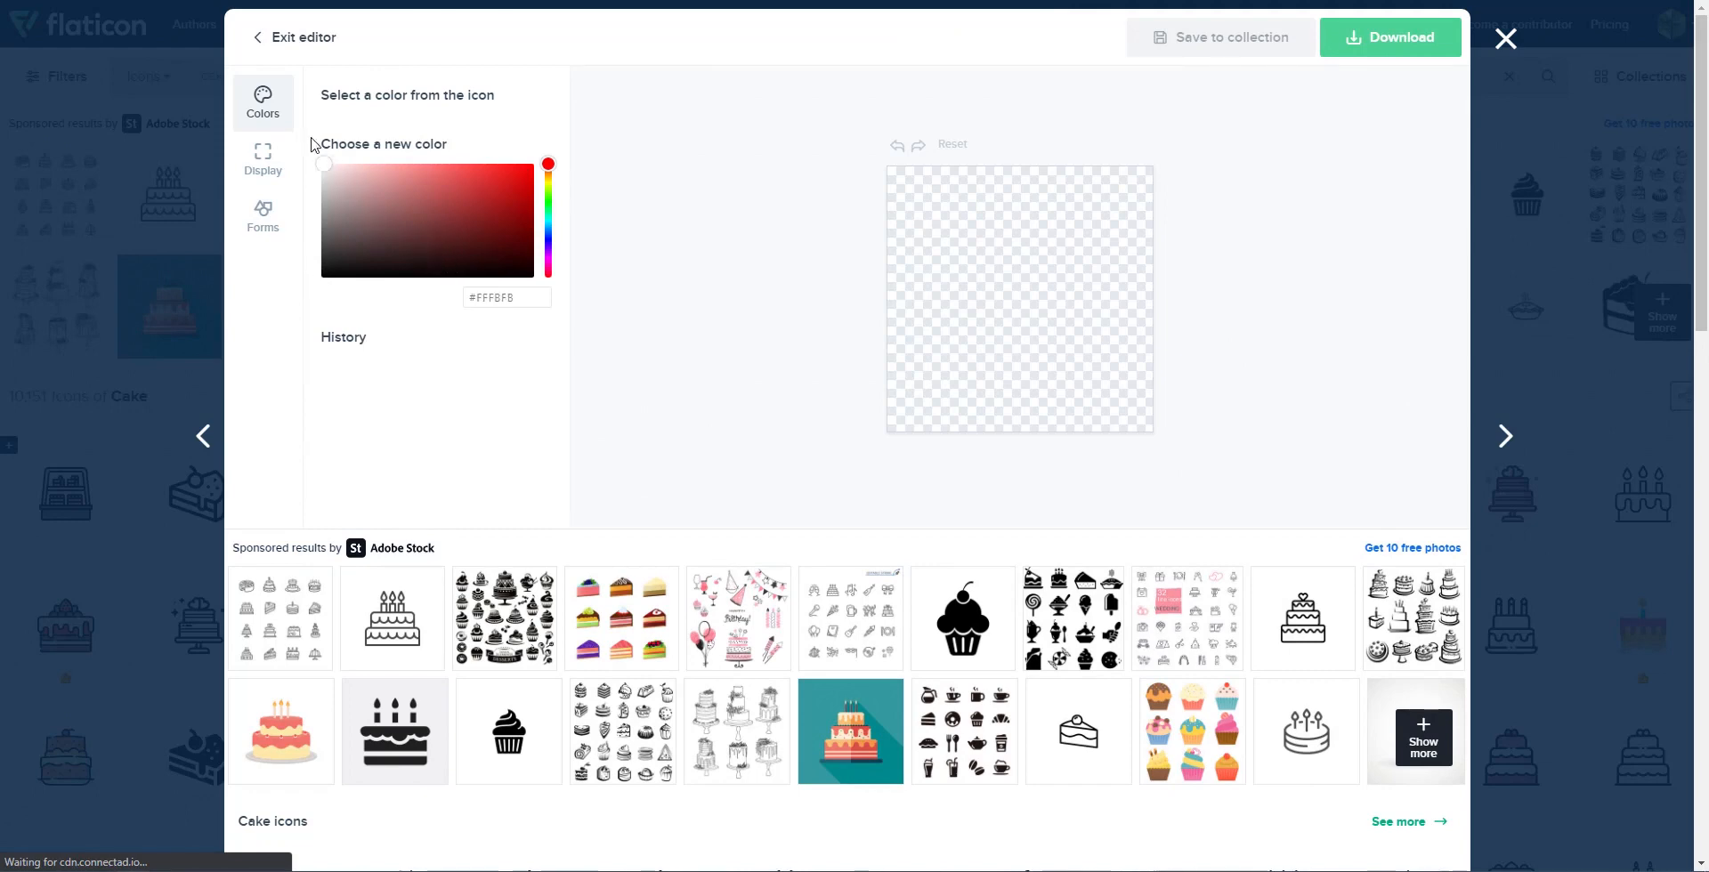
Step: Recolour the cake slice to white #FFFFFF and download it as cake.png
left_click(401, 266)
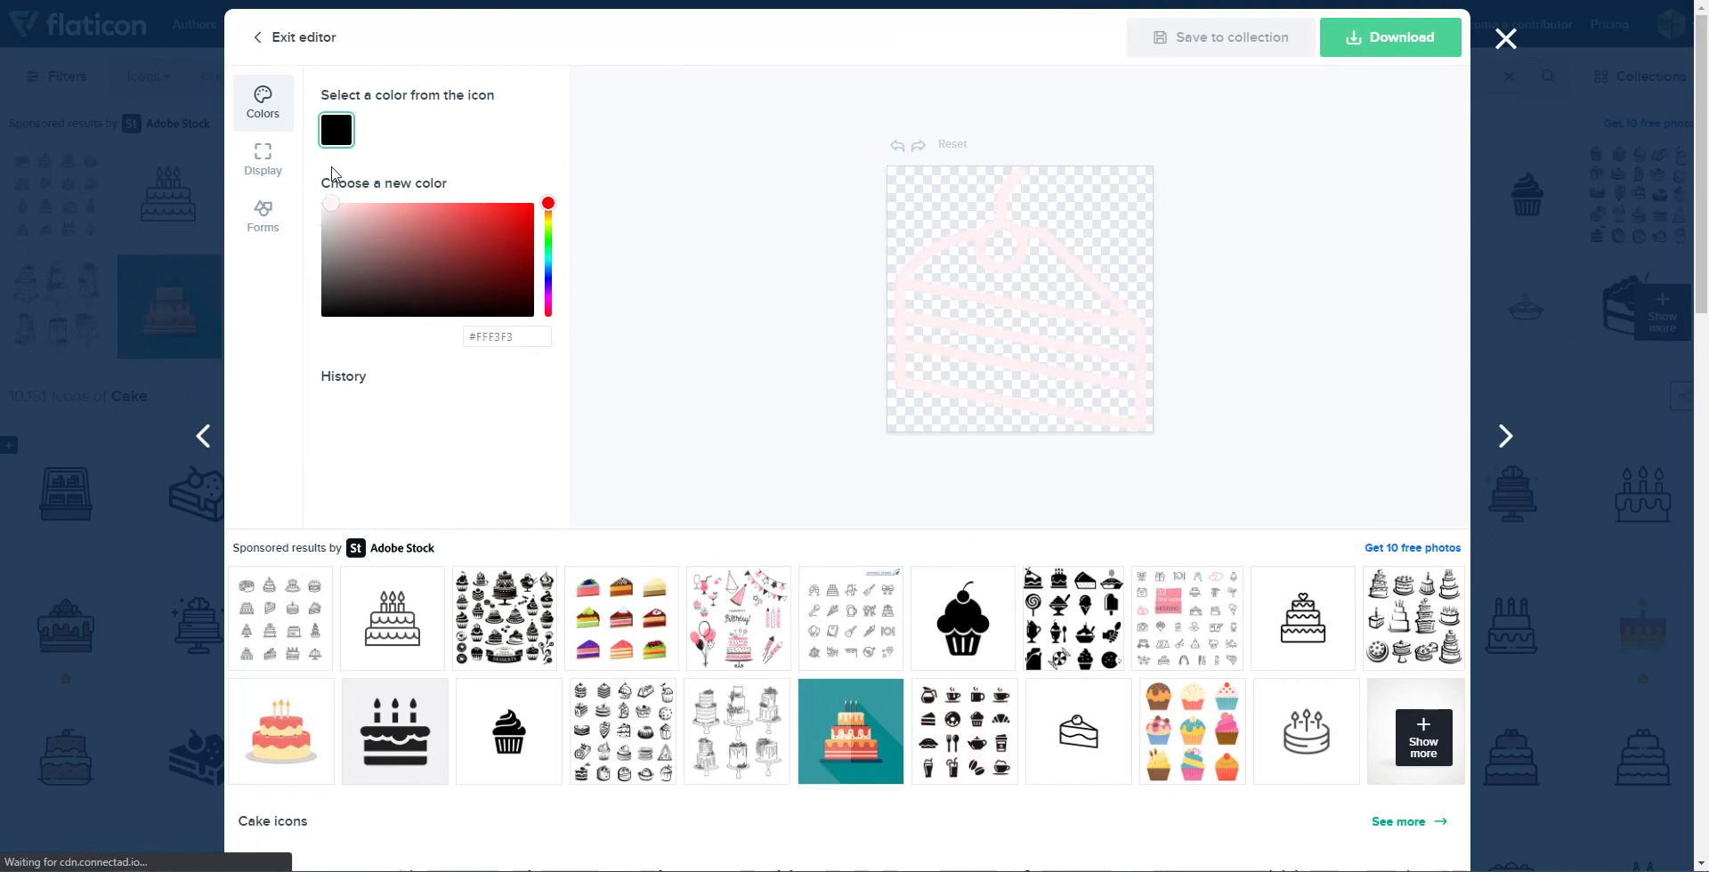
left_click_drag(327, 209, 320, 199)
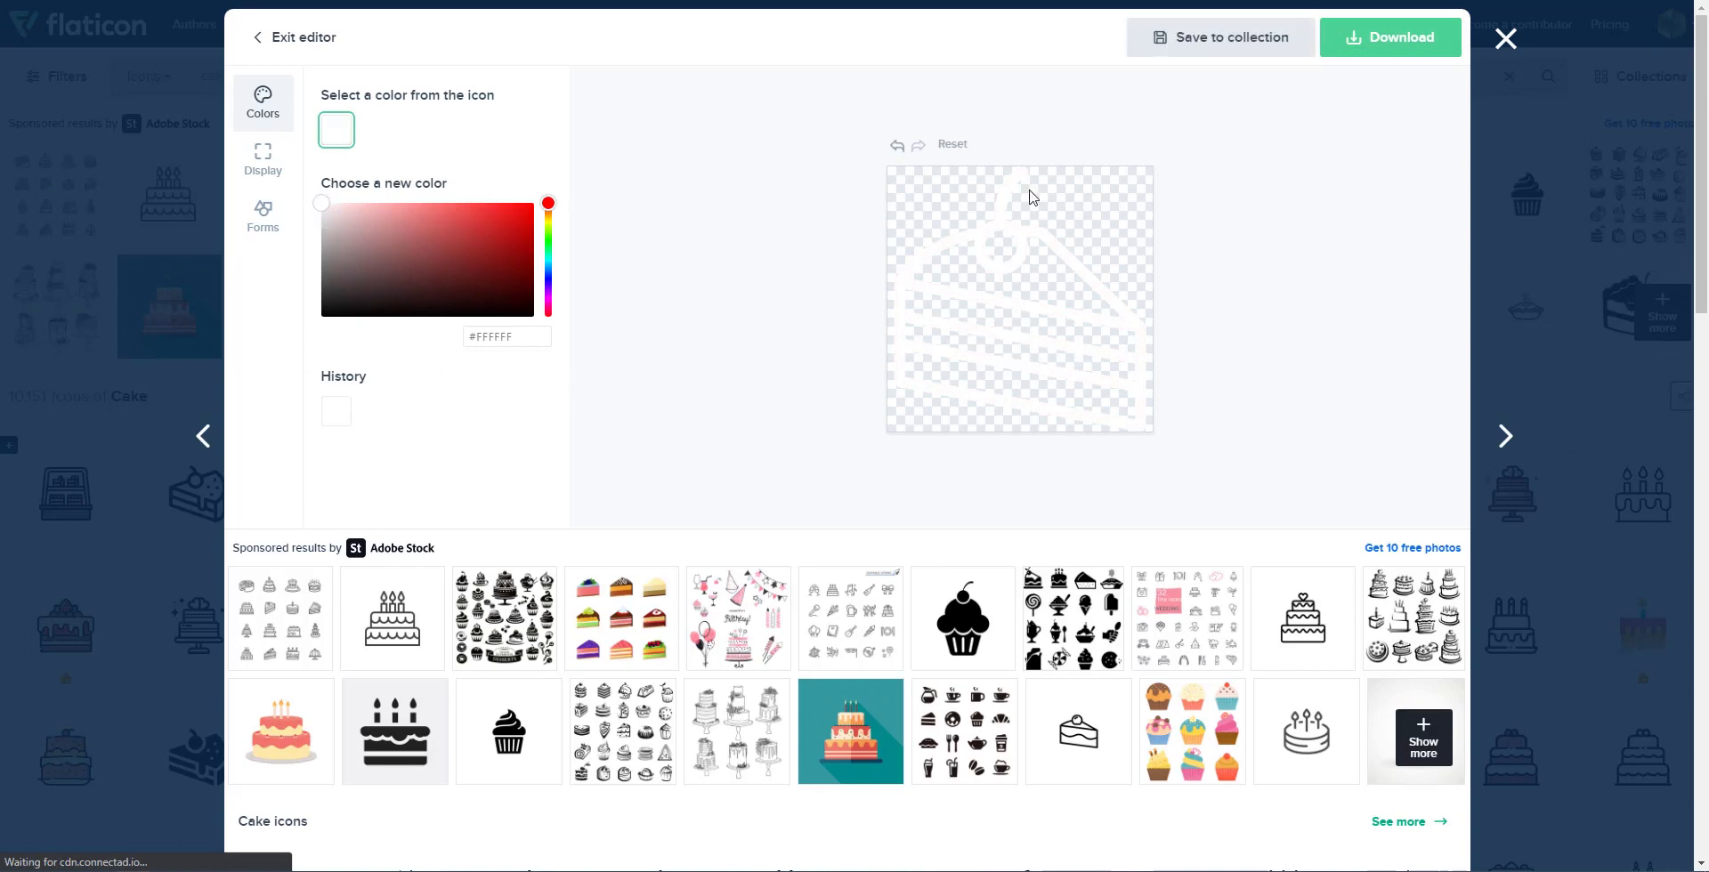
left_click(1384, 42)
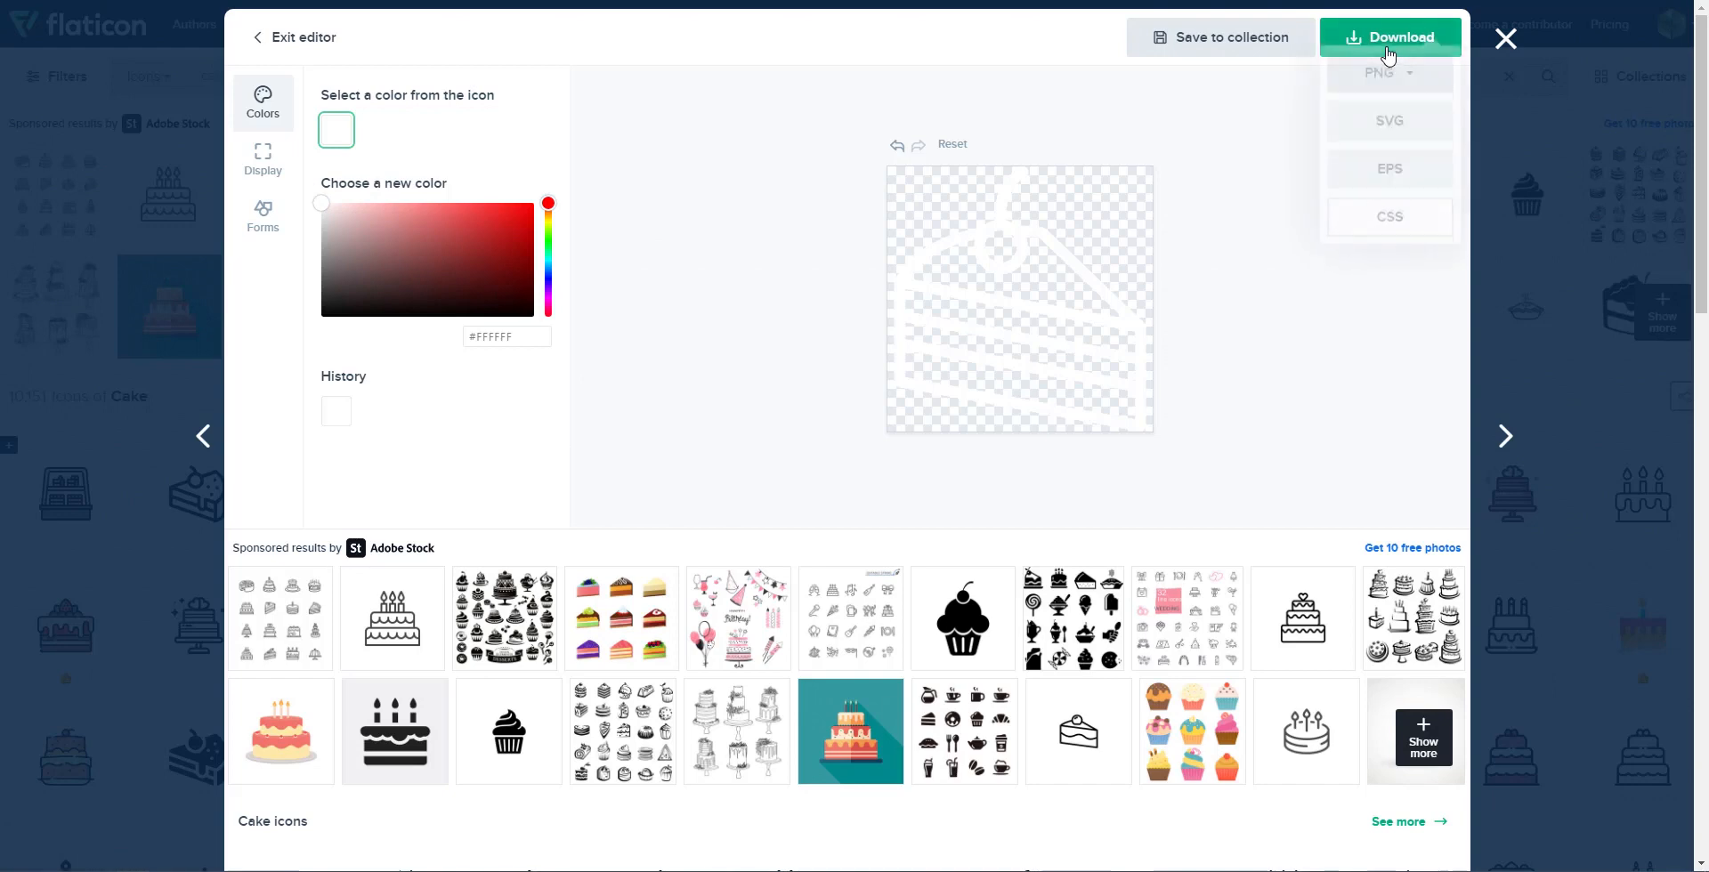
left_click(1382, 96)
left_click(1354, 235)
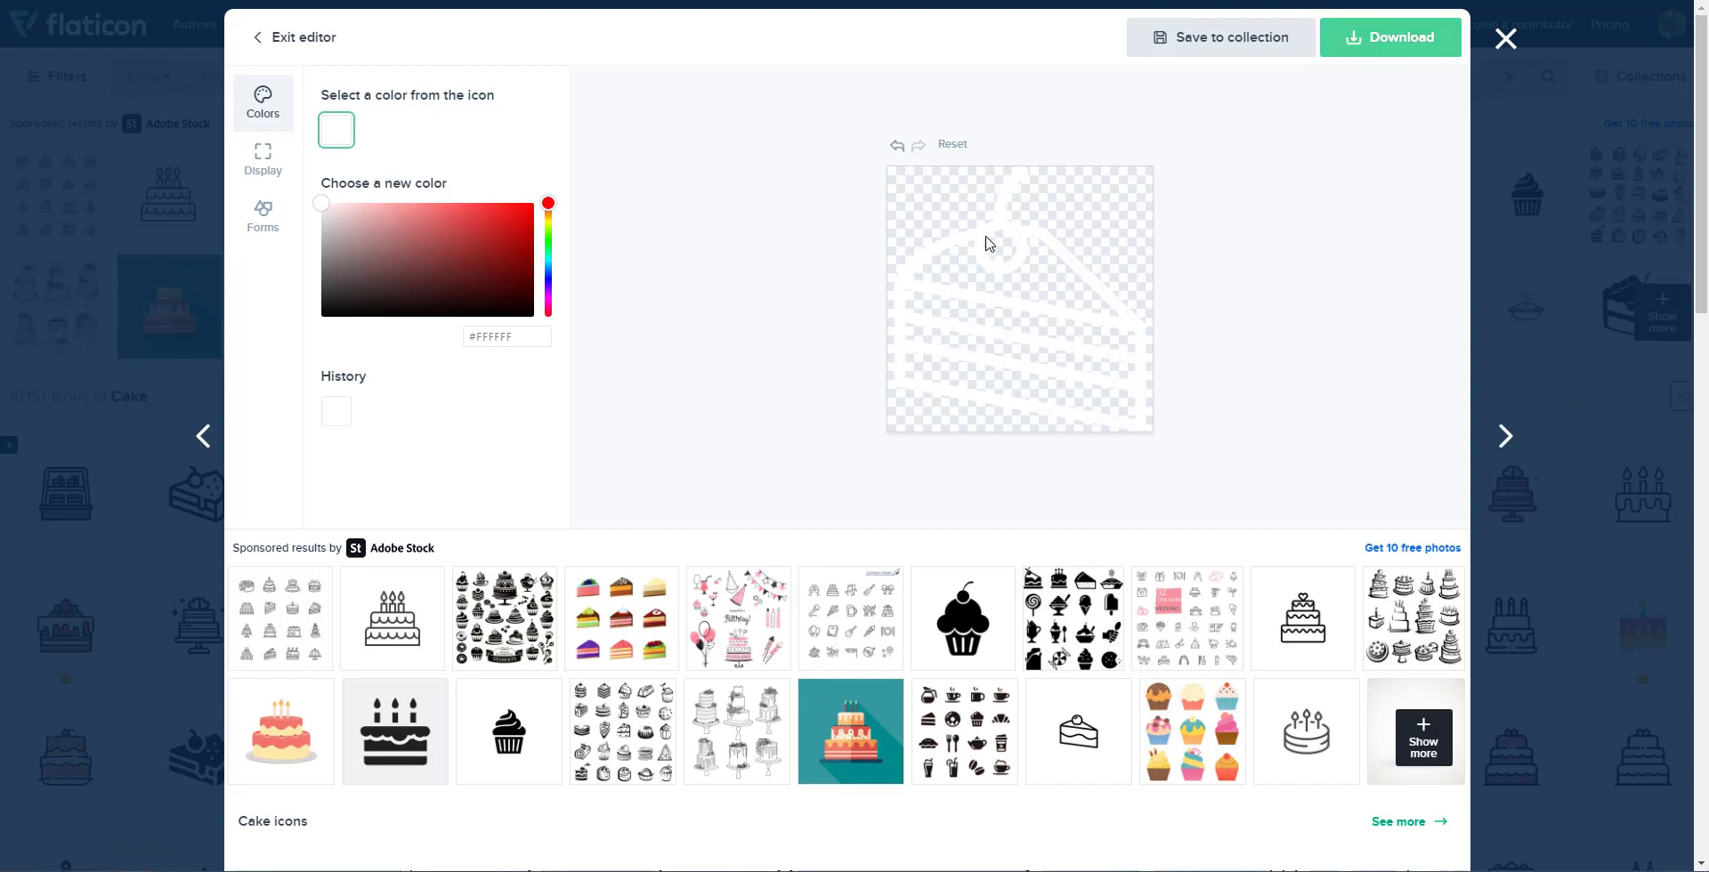
left_click_drag(122, 860, 1708, 614)
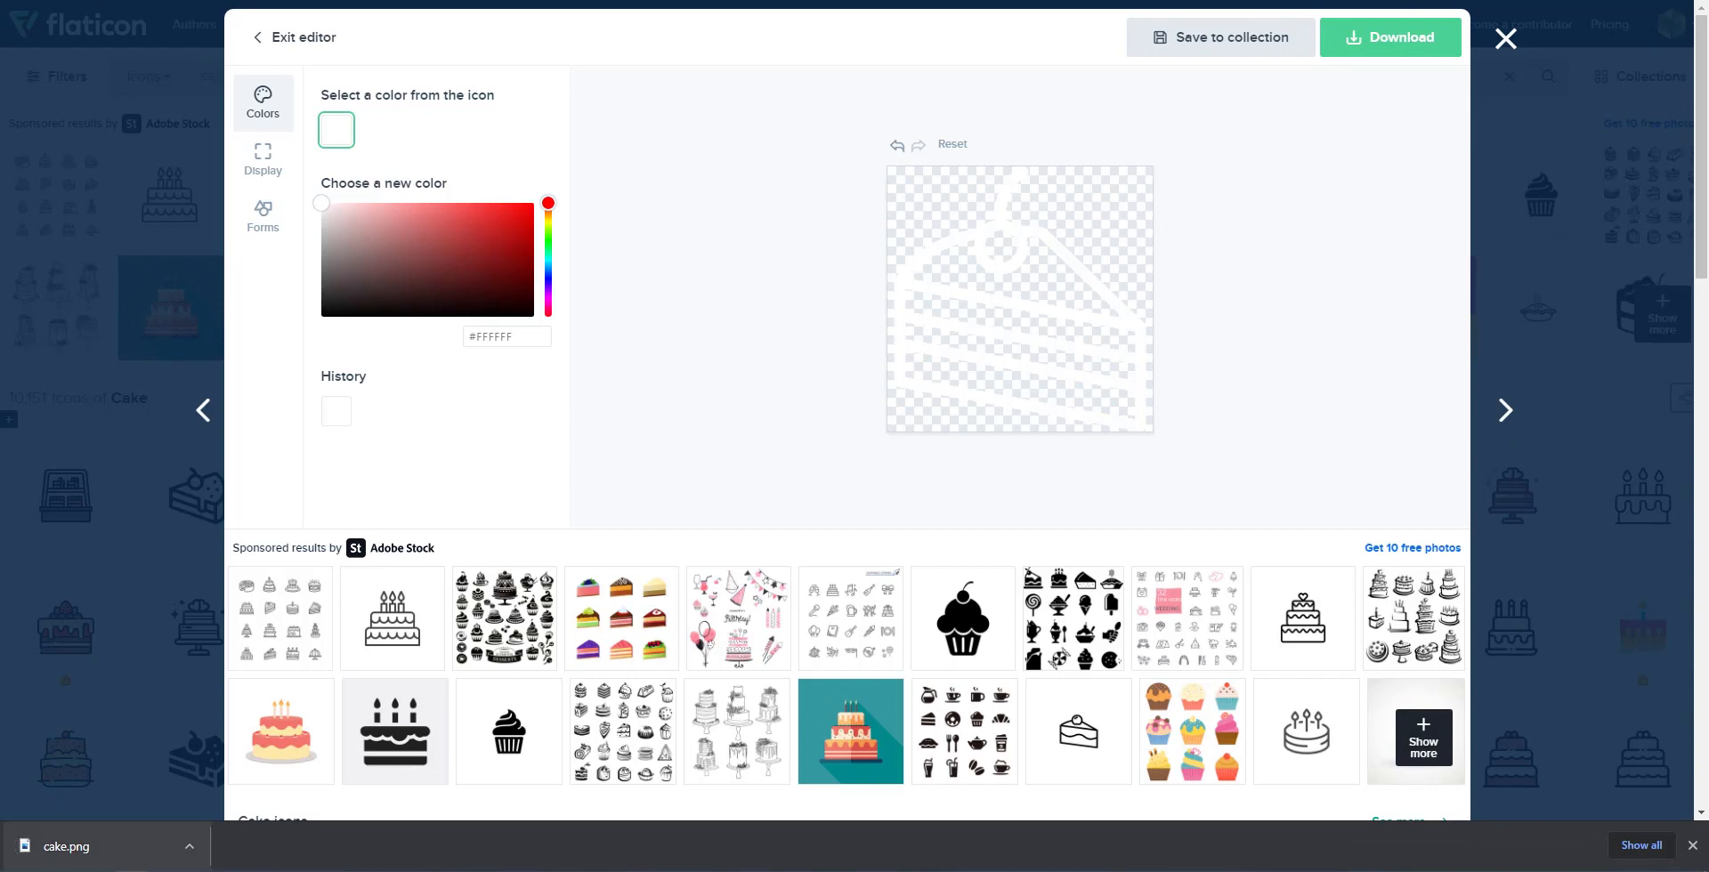
key("ctrl+Tab")
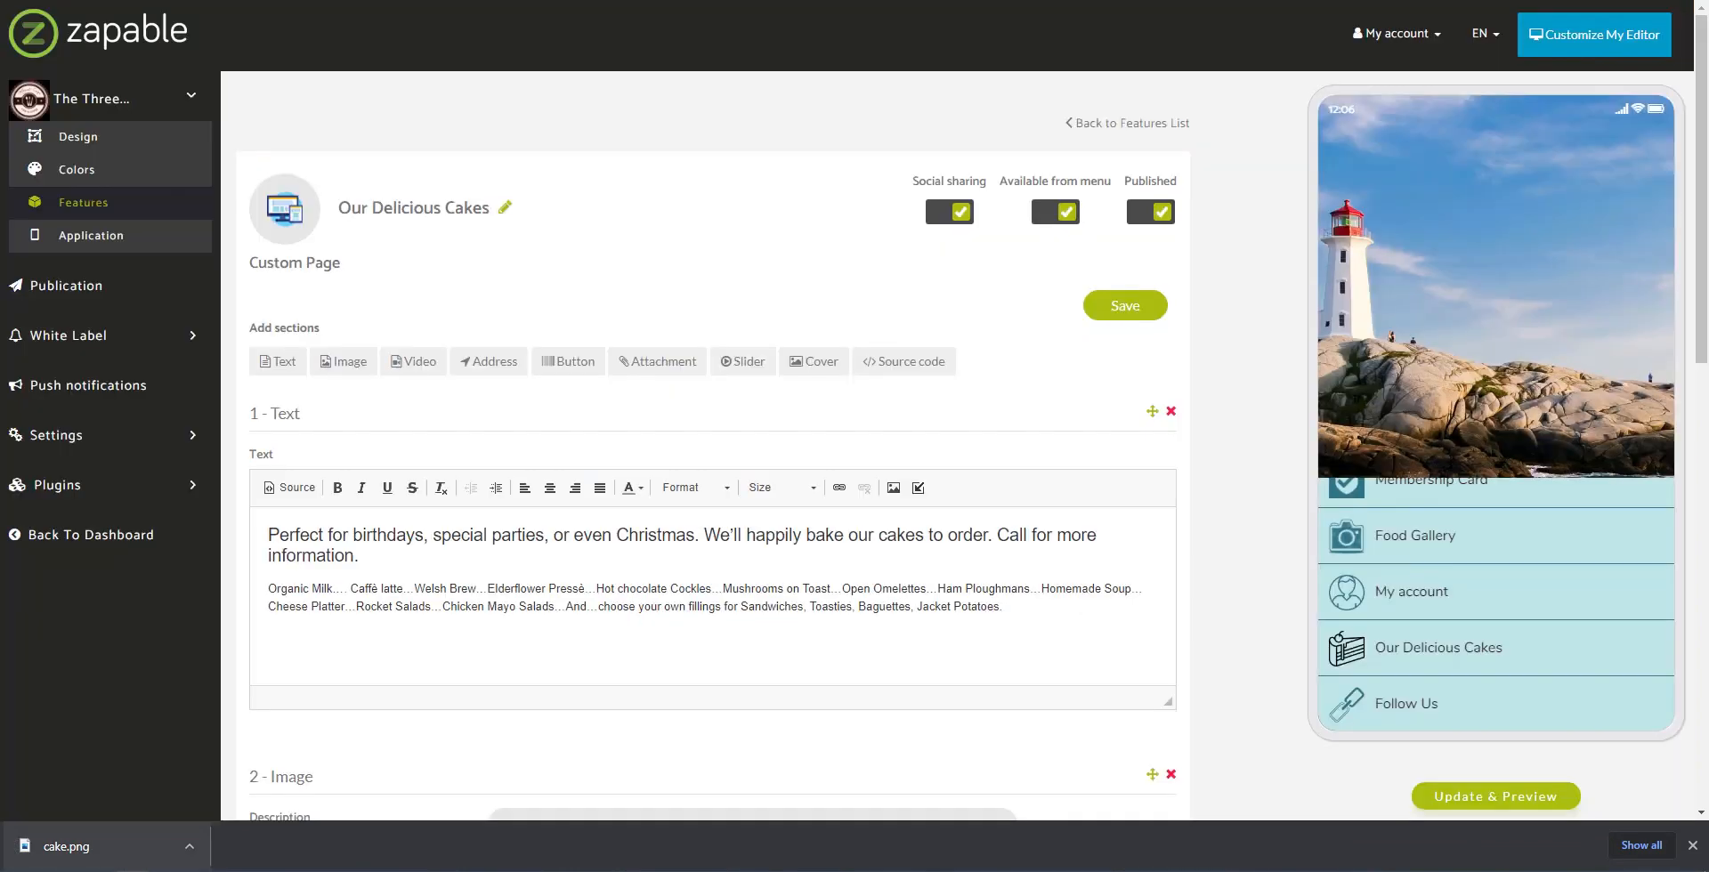
Step: Upload the white cake.png as a fifth feature icon and assign it to Our Delicious Cakes
left_click(292, 221)
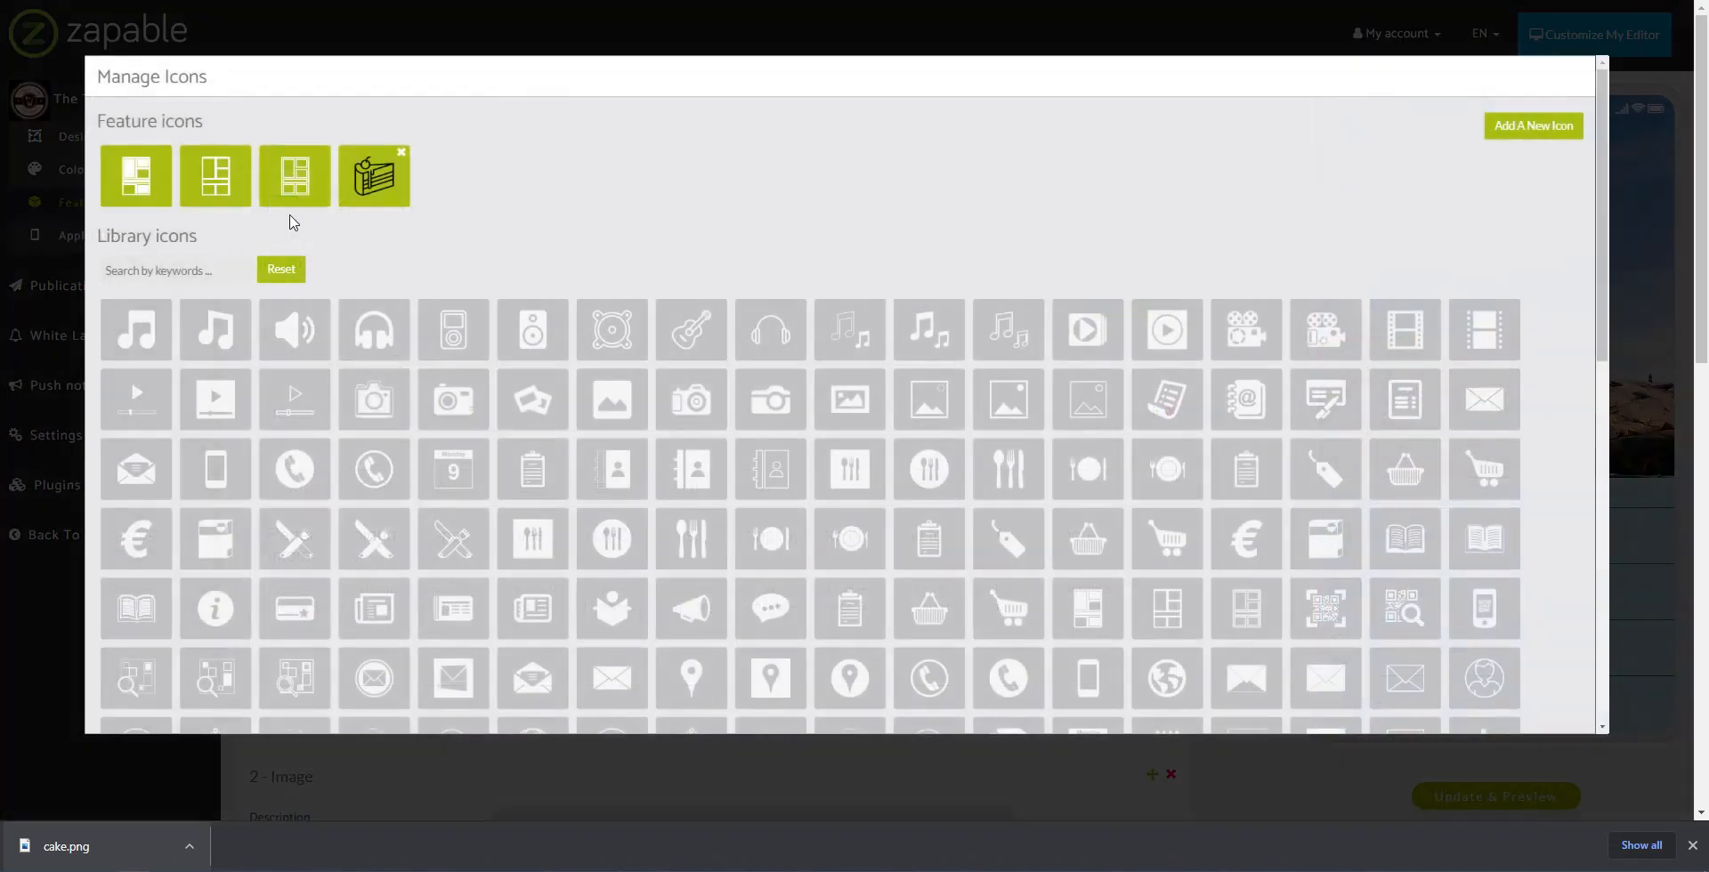
left_click(1529, 141)
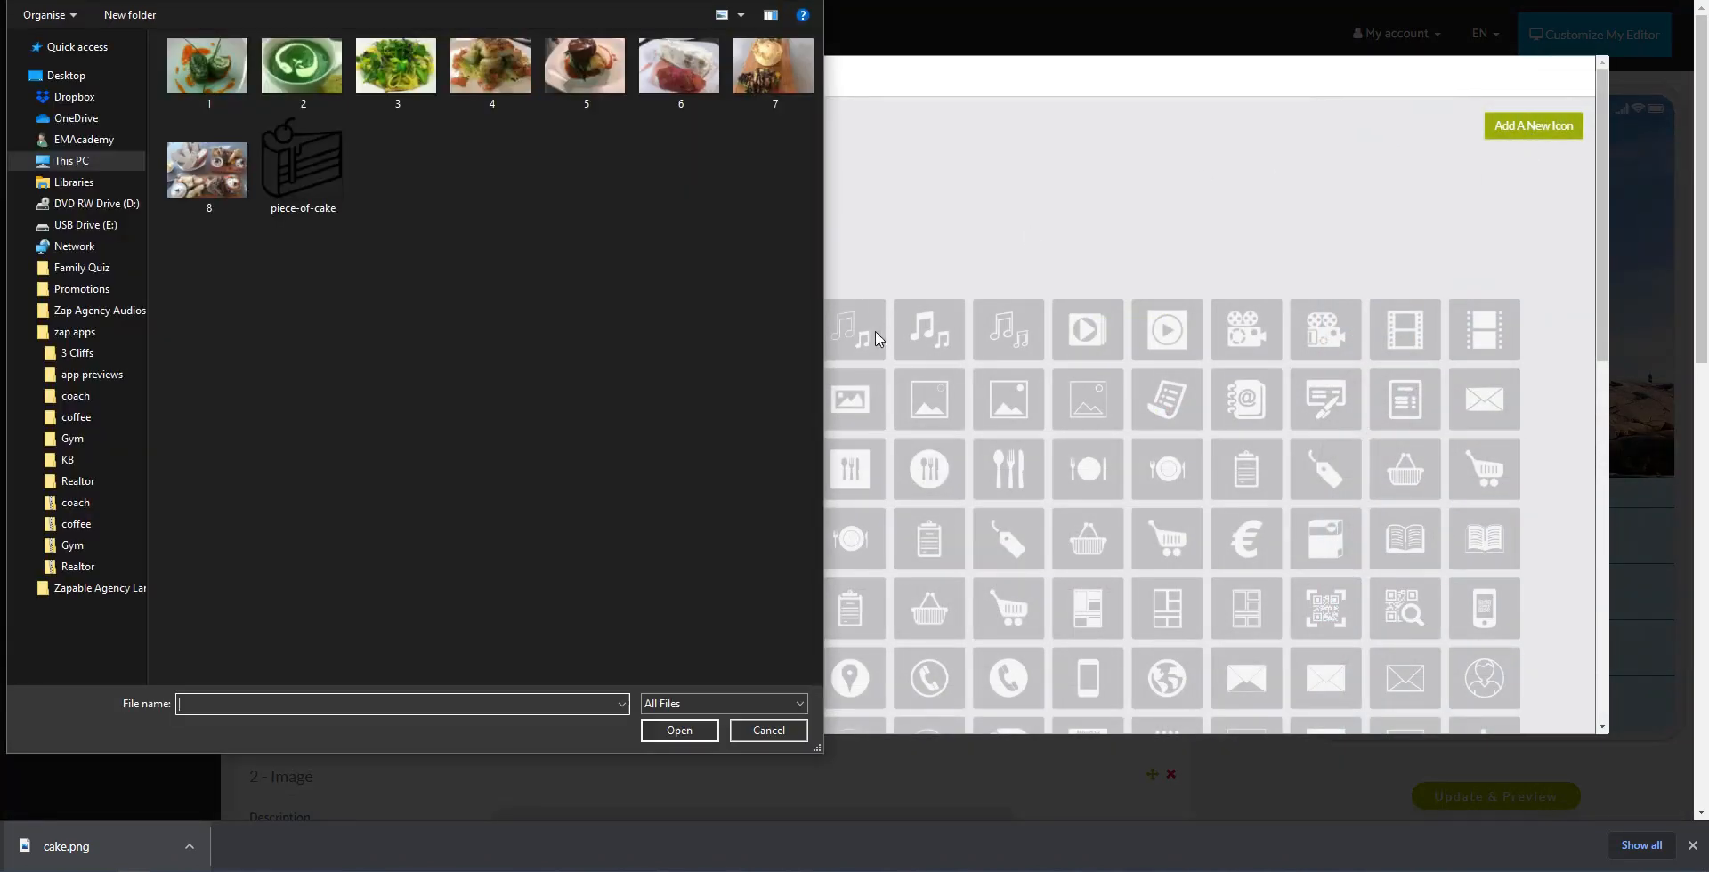
key("alt+Up")
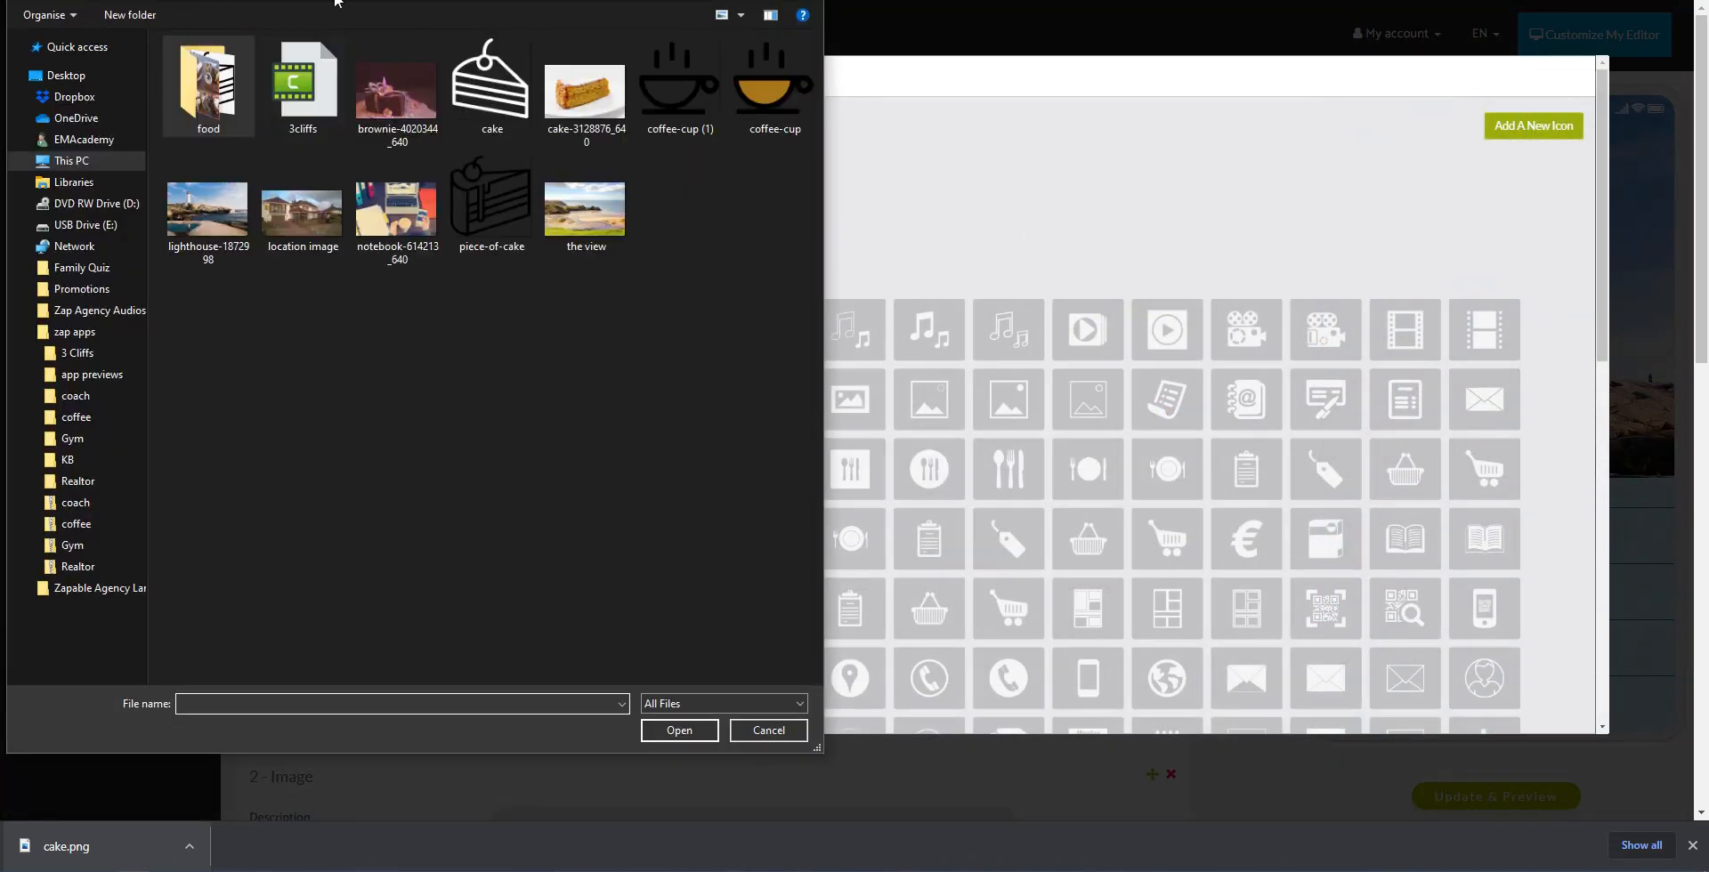
left_click(490, 89)
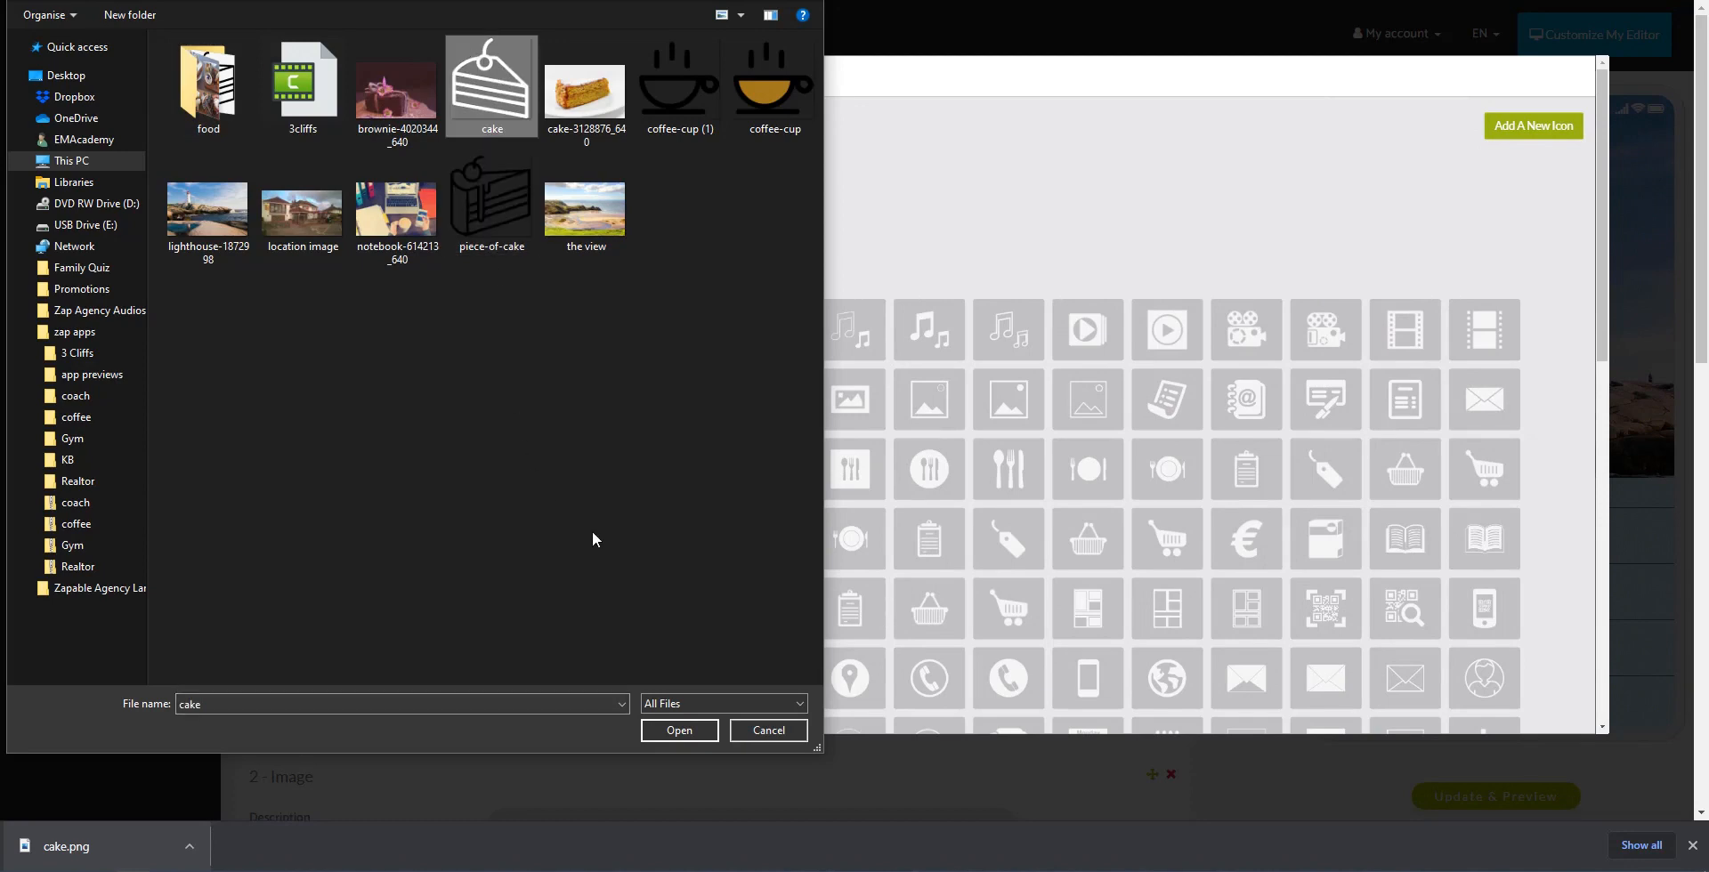
left_click(680, 728)
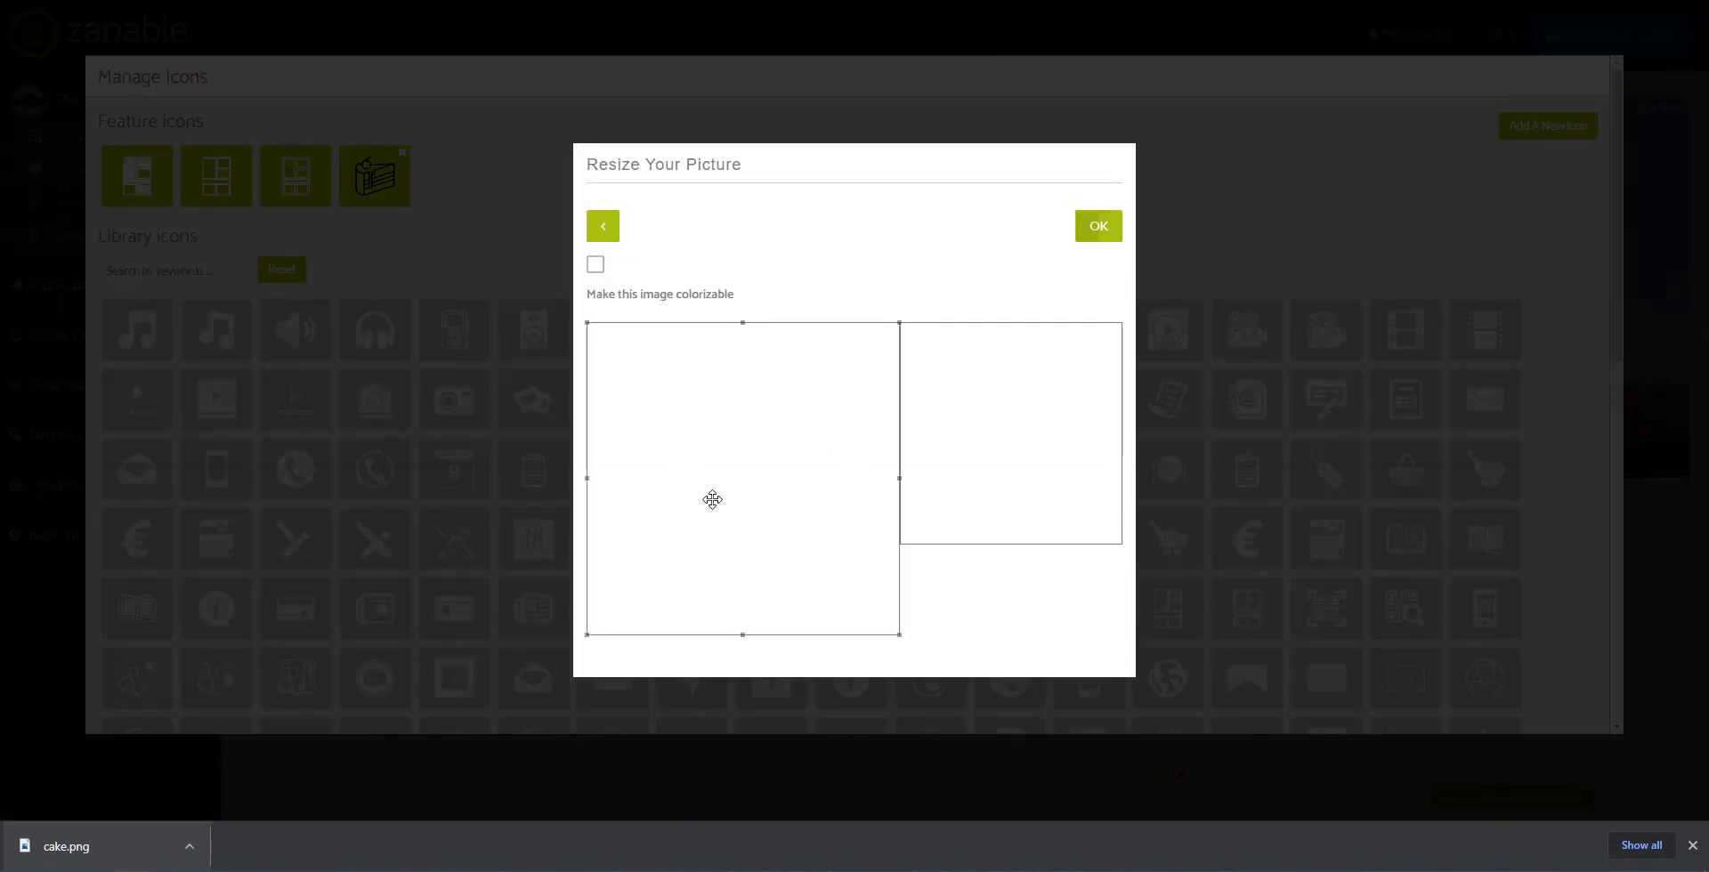
left_click(1100, 229)
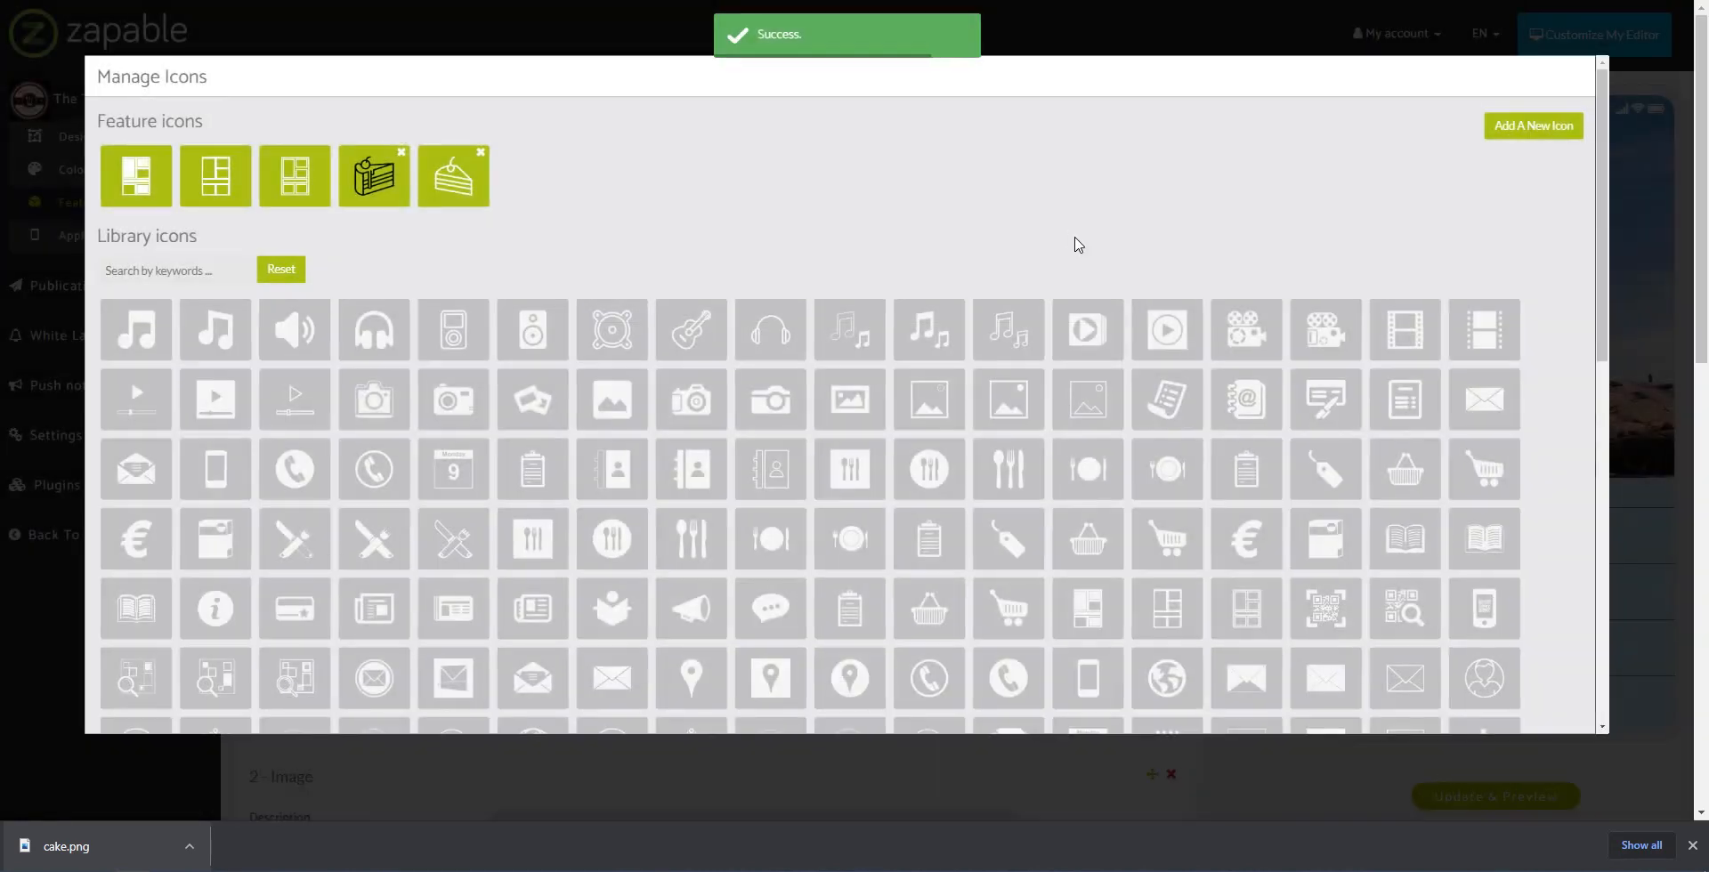
left_click(1692, 844)
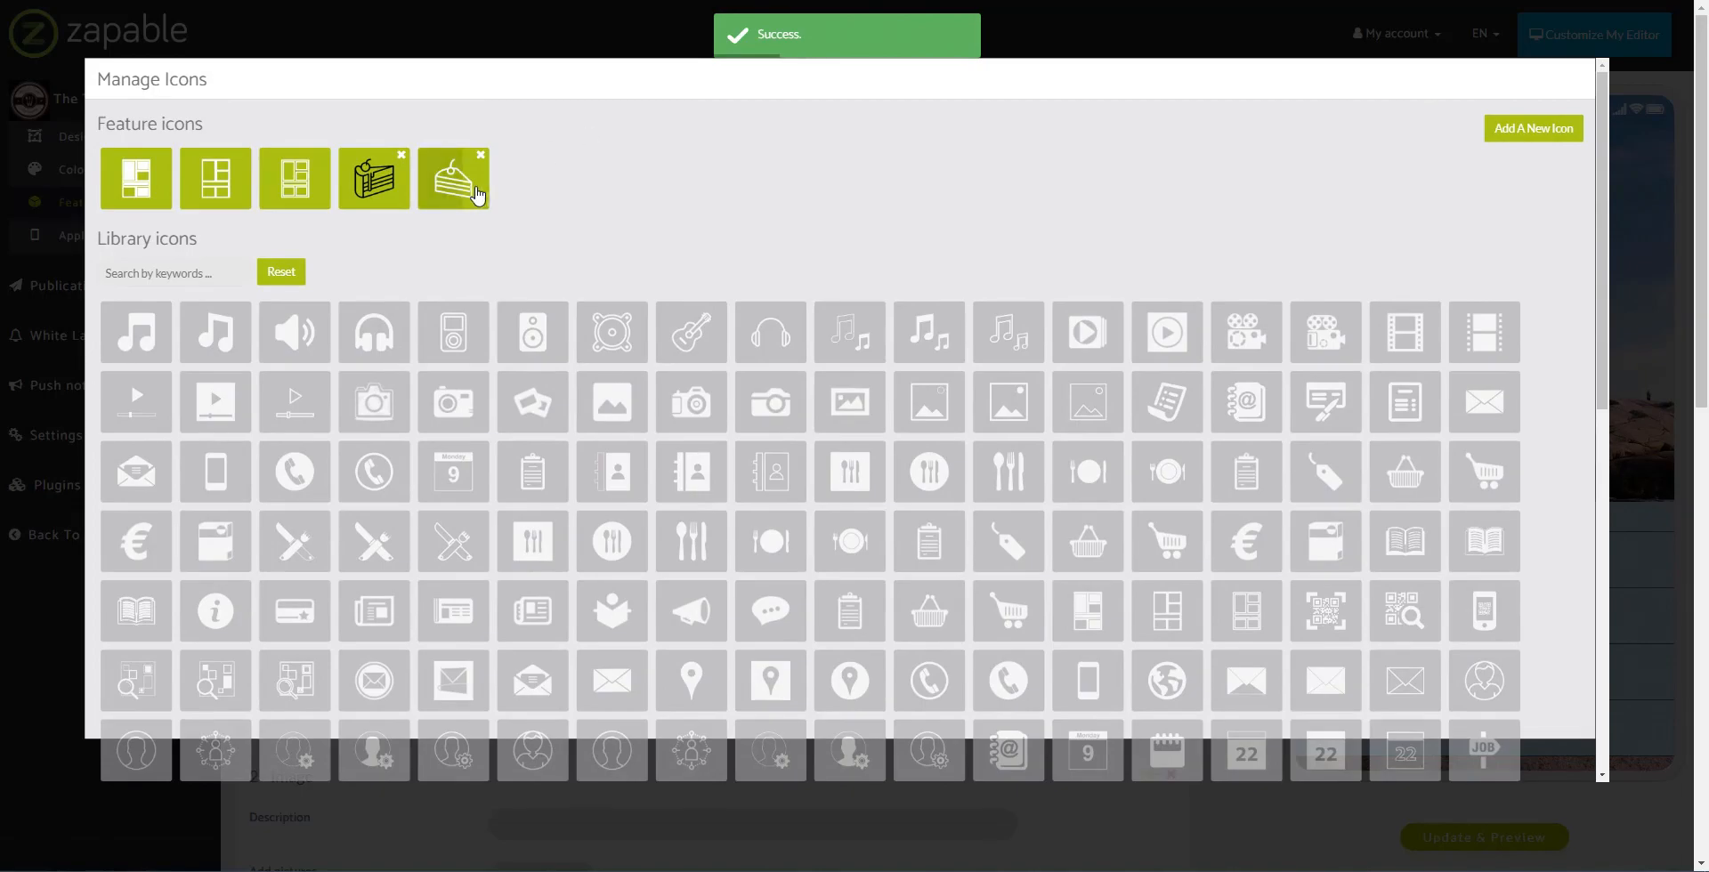
left_click(478, 195)
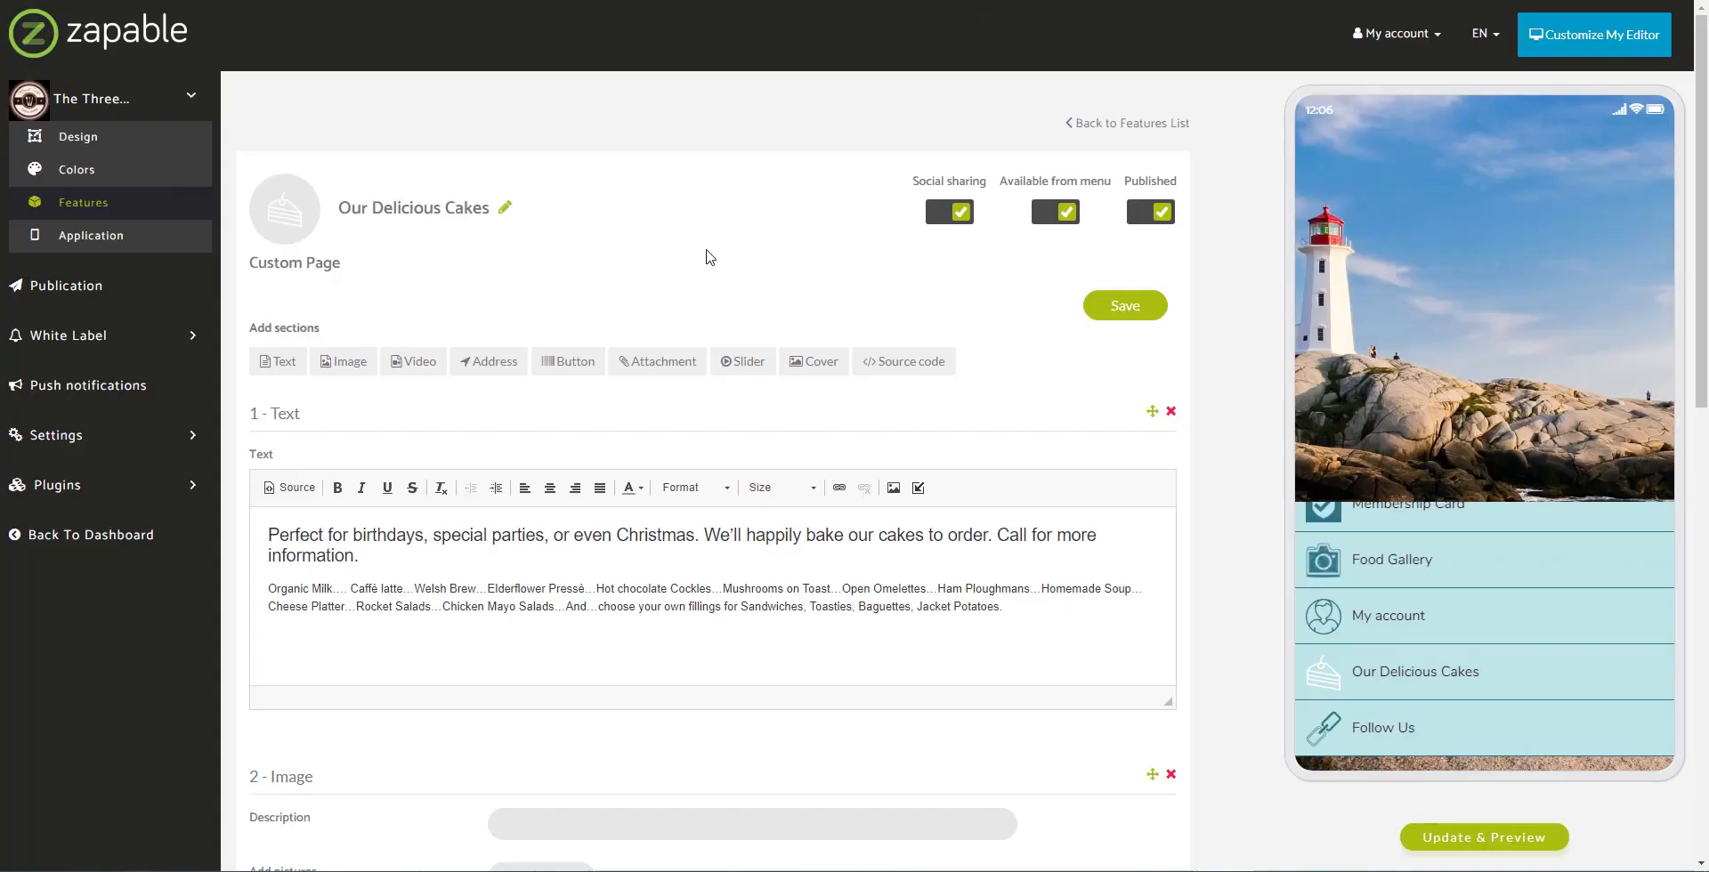
Step: Save Our Delicious Cakes with its cake icon and go back to the Features list
left_click(1125, 308)
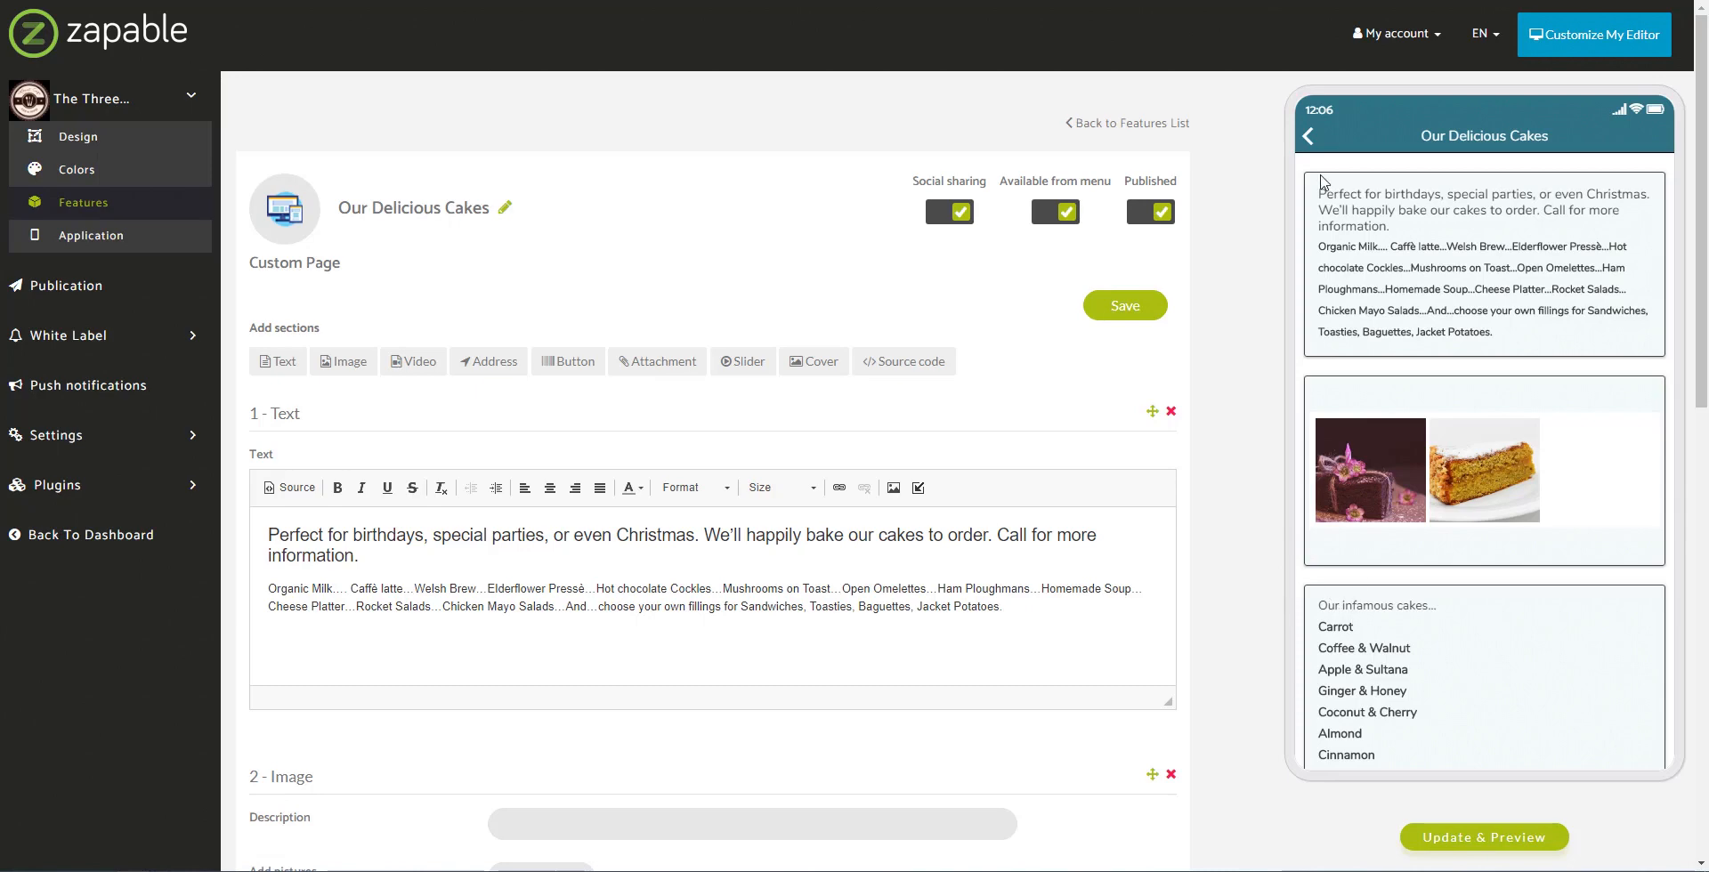
left_click(1308, 136)
scroll(1390, 726, "down", 3)
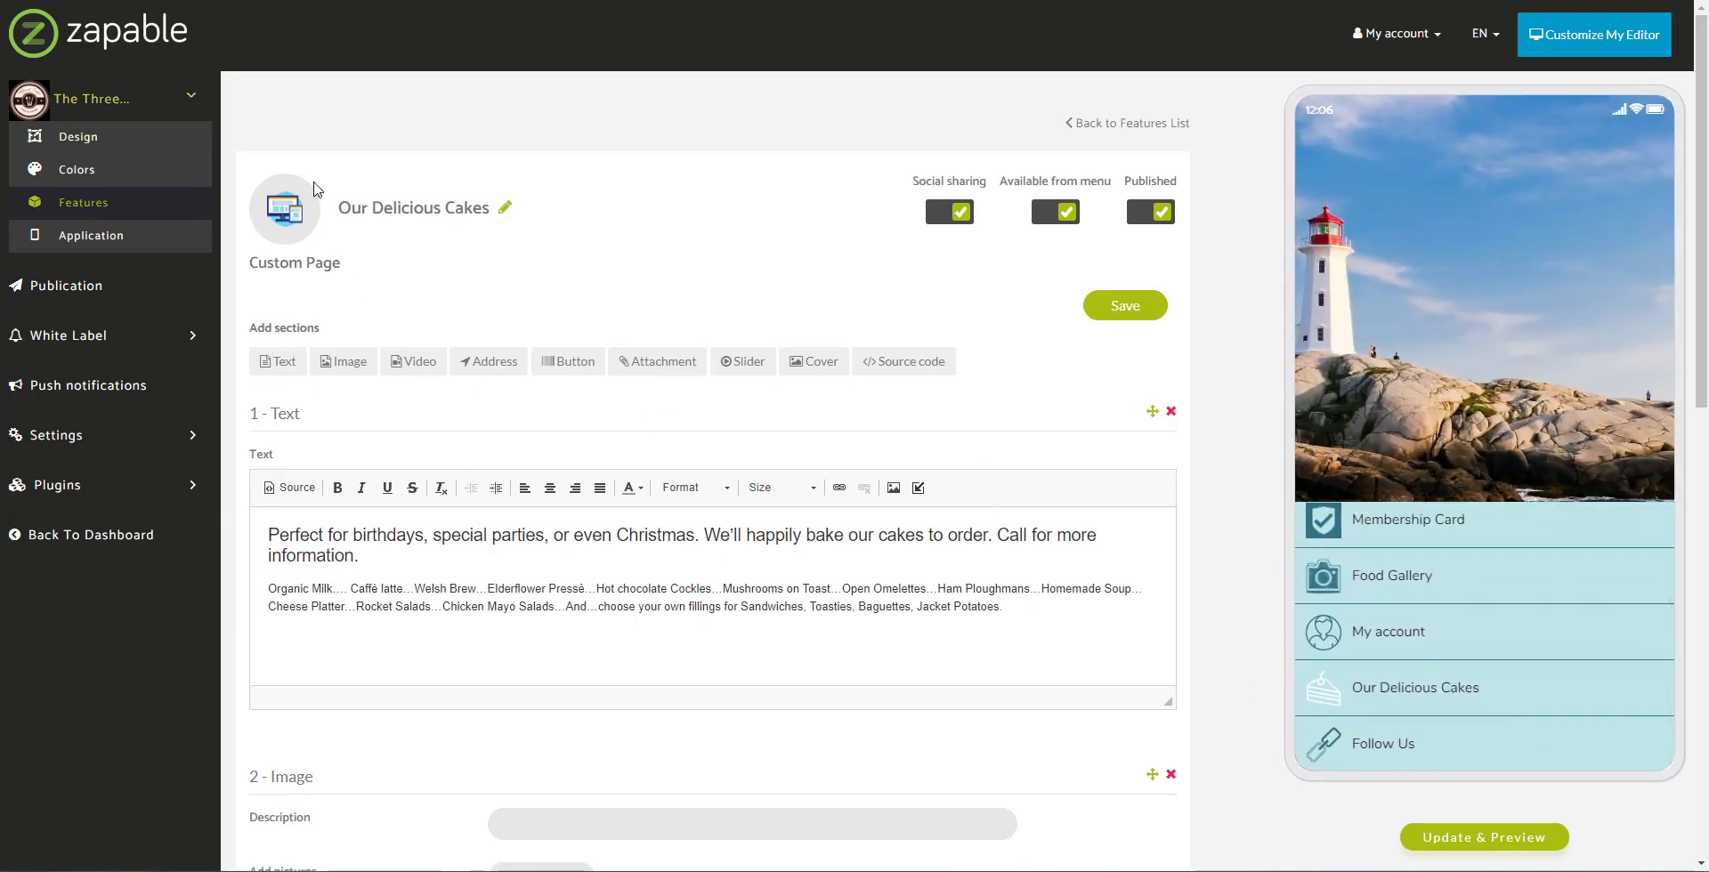
left_click(95, 210)
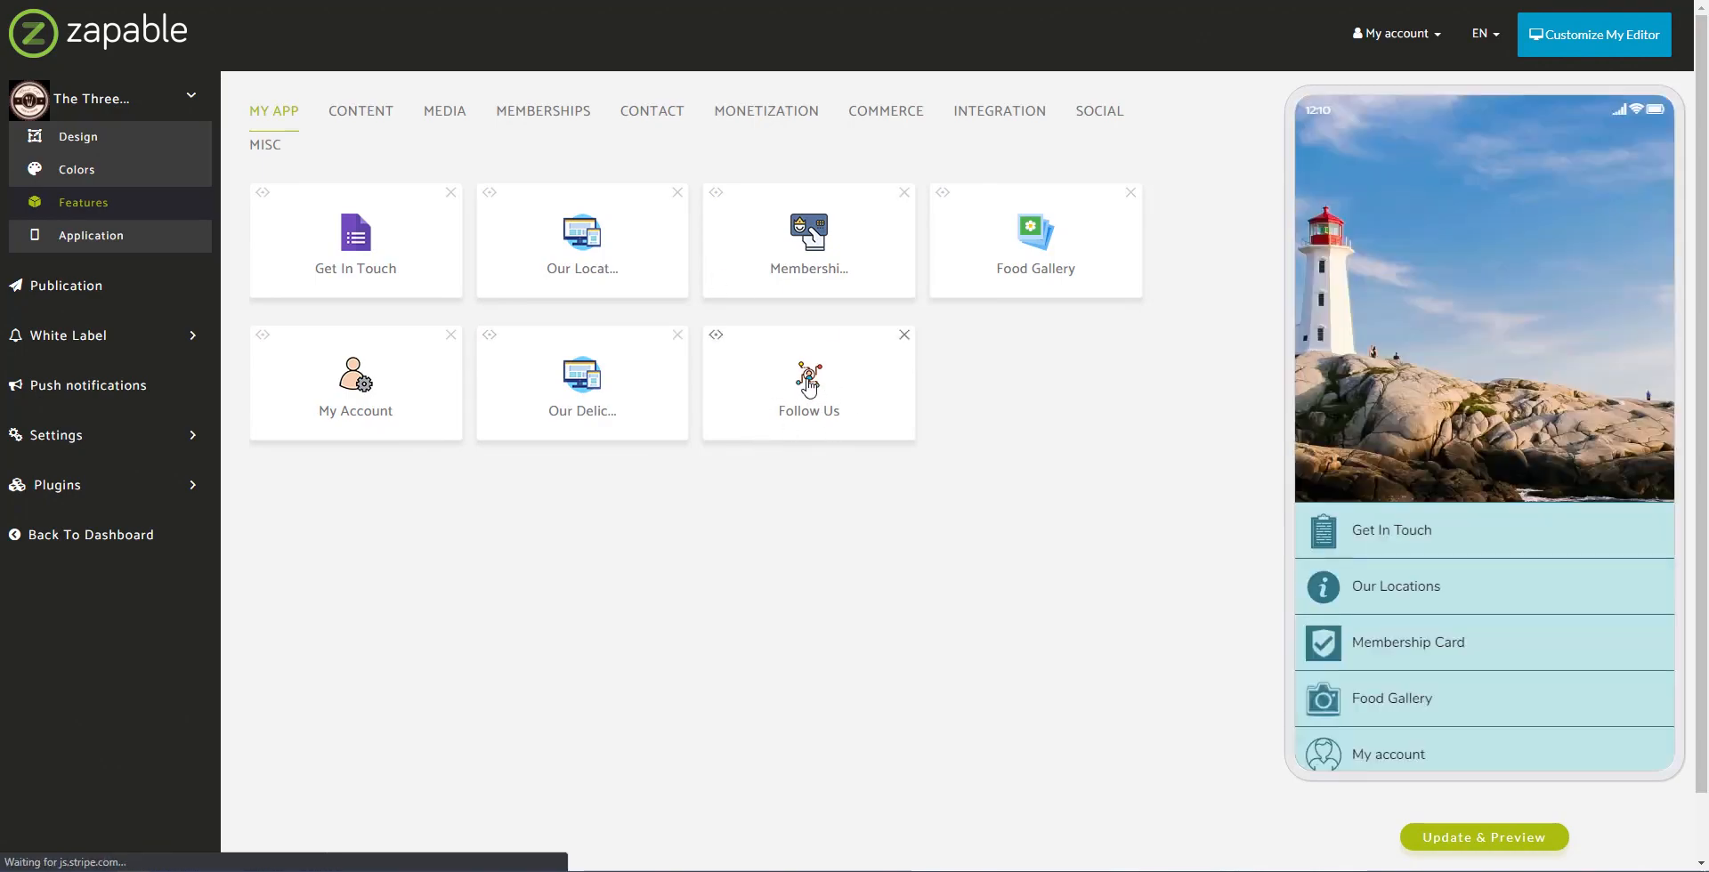
Step: Open the Follow Us tile from the My App features list
left_click(809, 385)
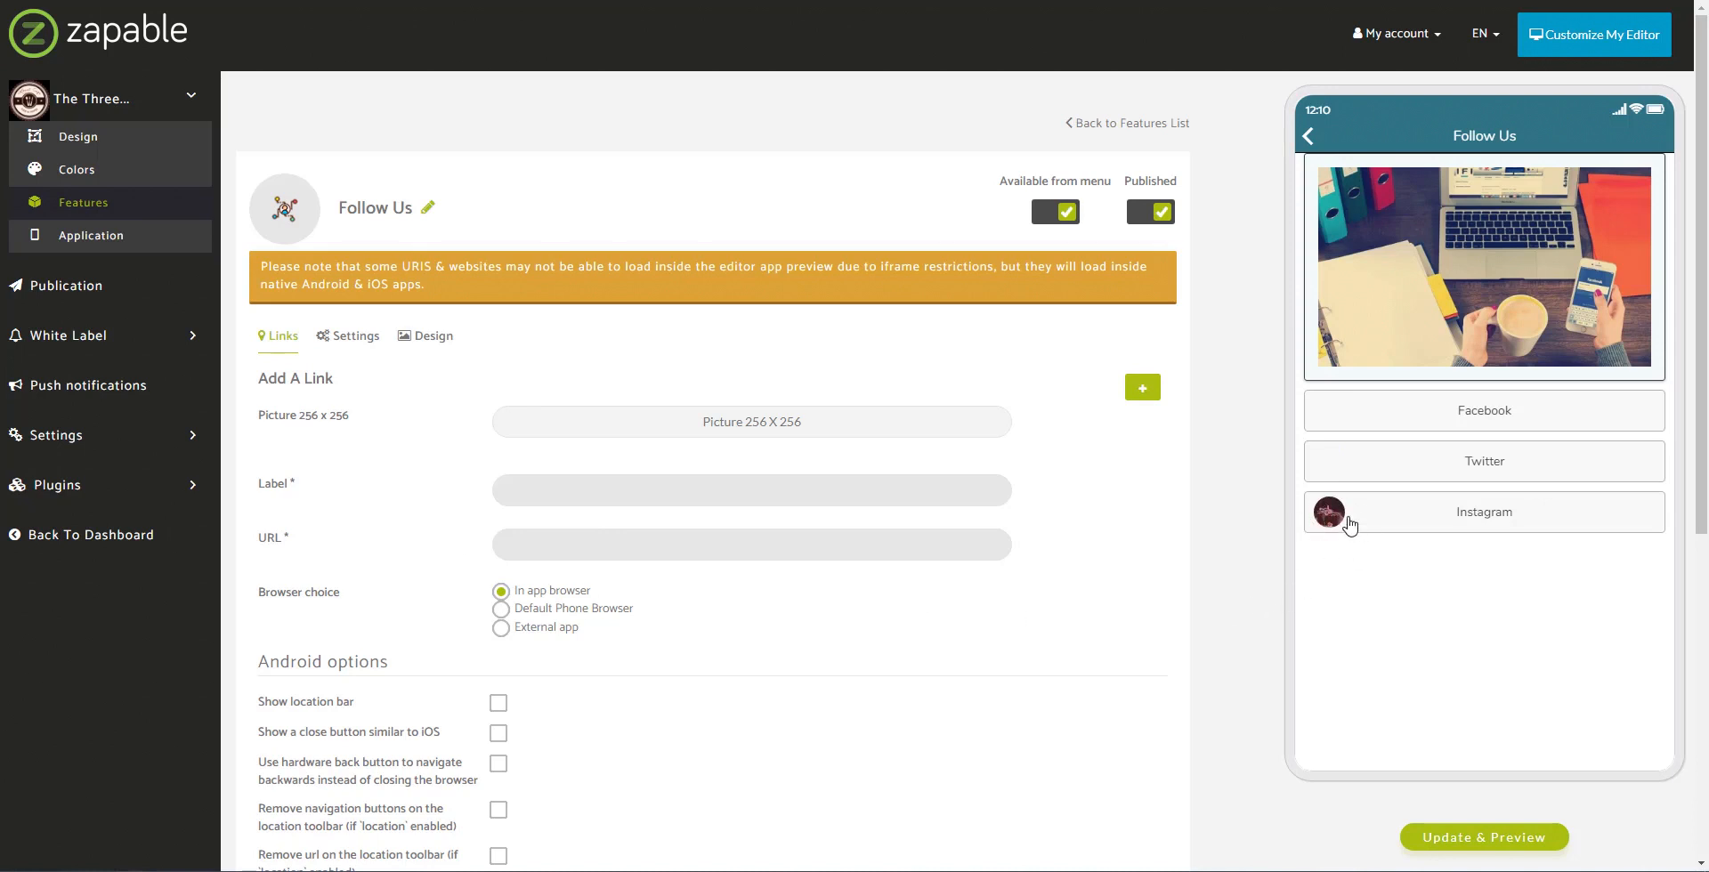
Step: Attach the piece-of-cake image as the new link's 256 x 256 picture
left_click(713, 436)
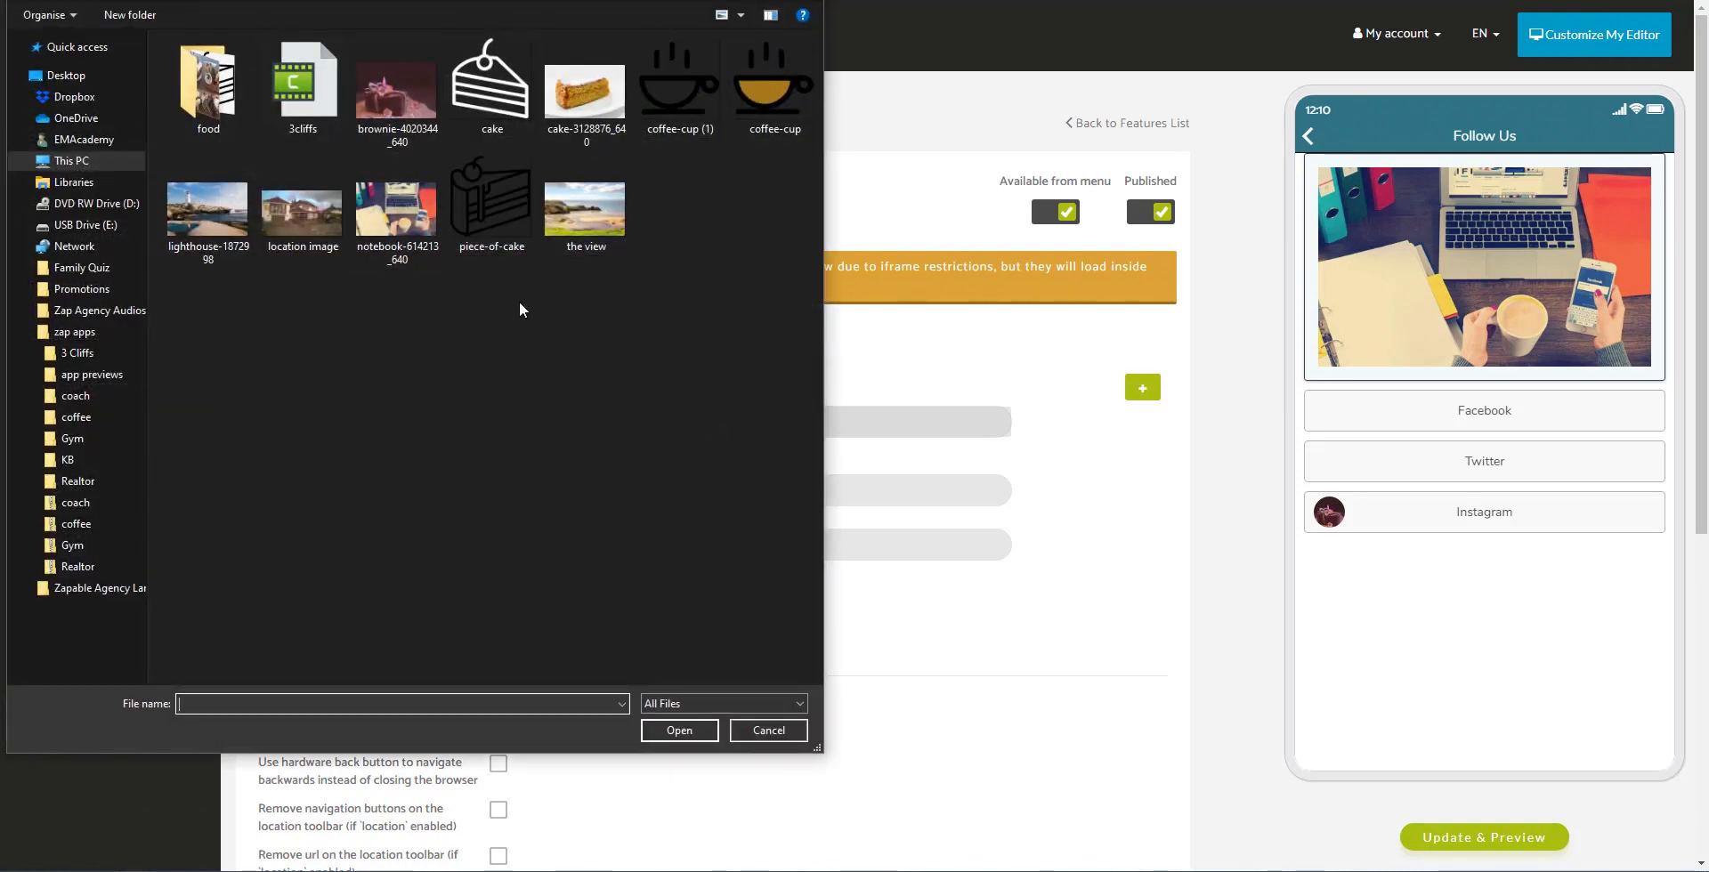
left_click(522, 187)
left_click(675, 726)
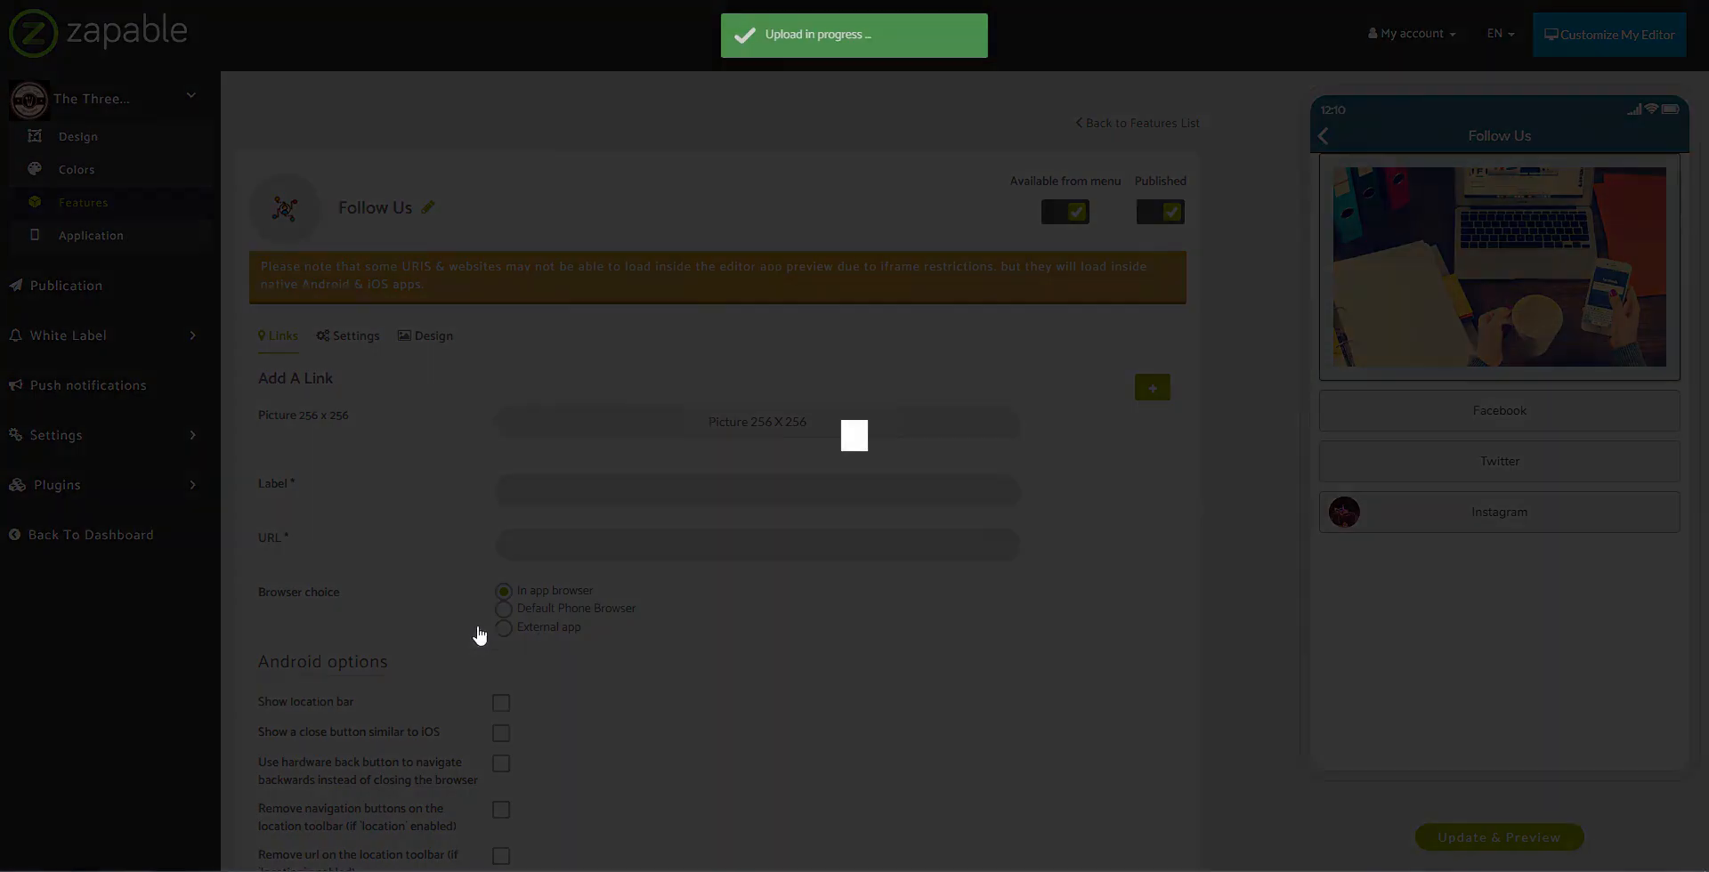
left_click(1100, 278)
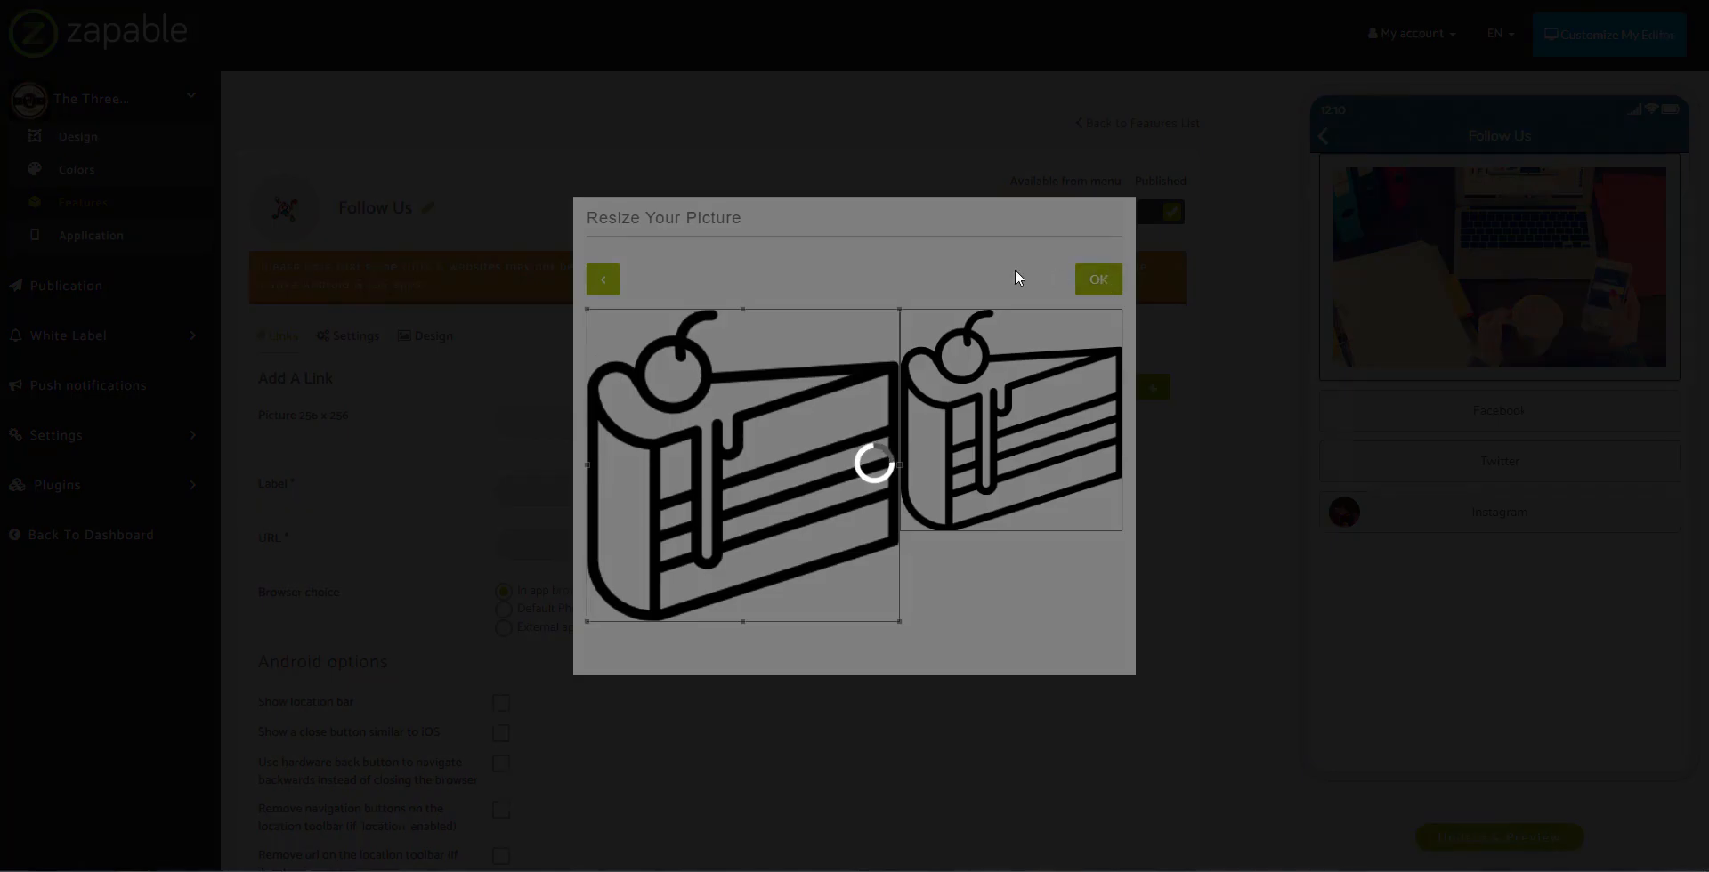
left_click(616, 595)
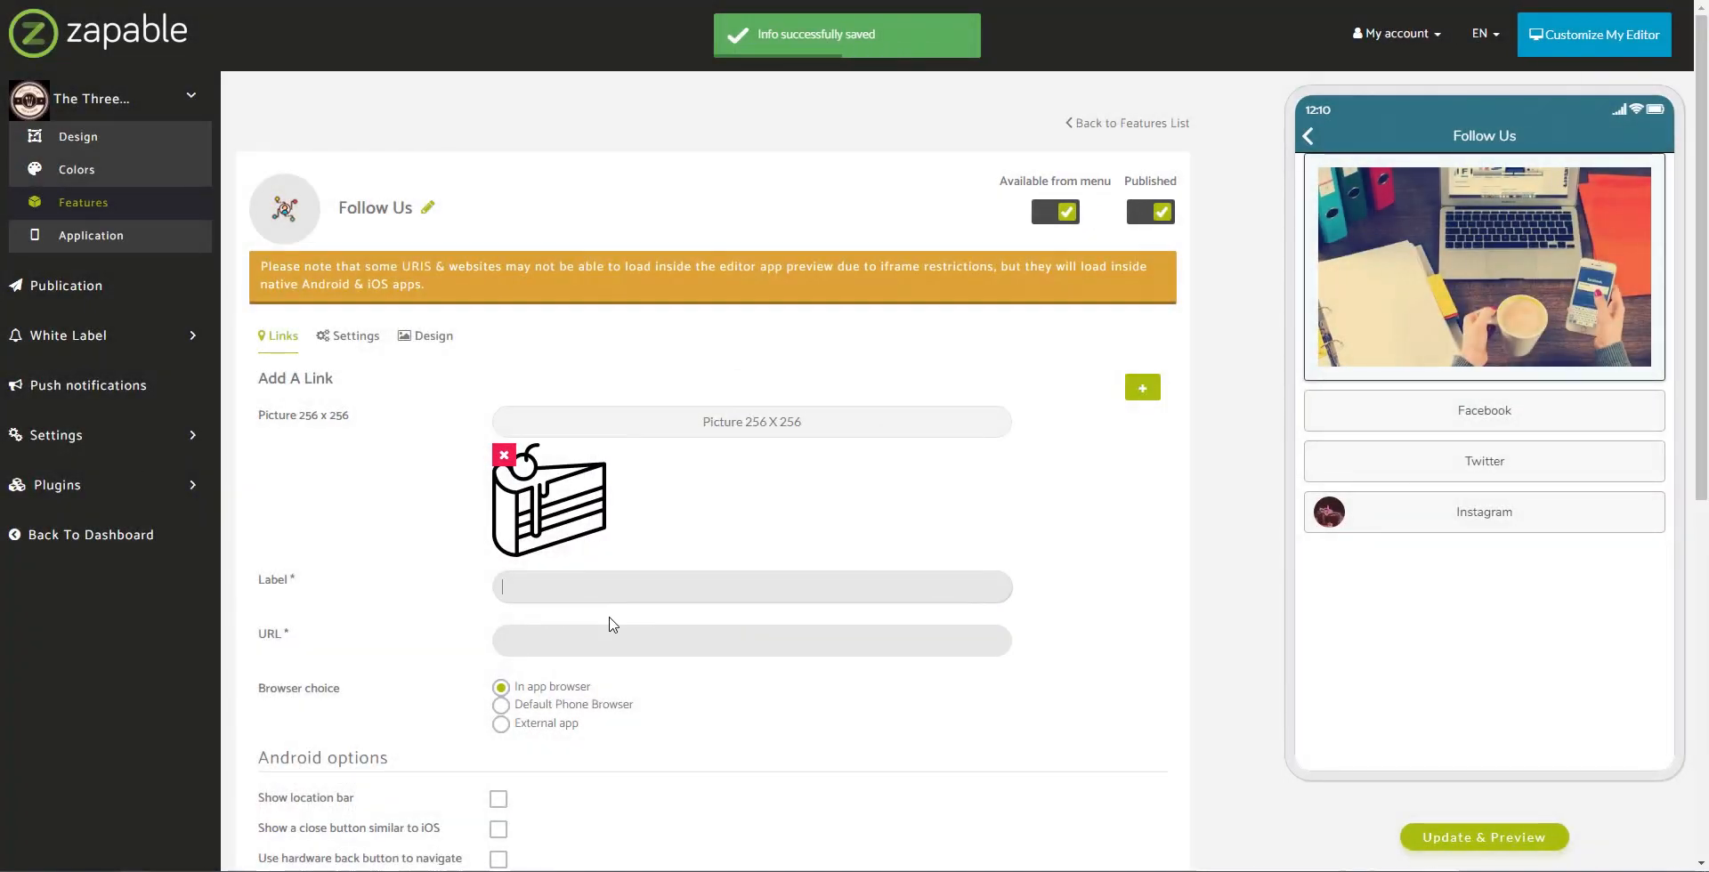
type("Pinterest")
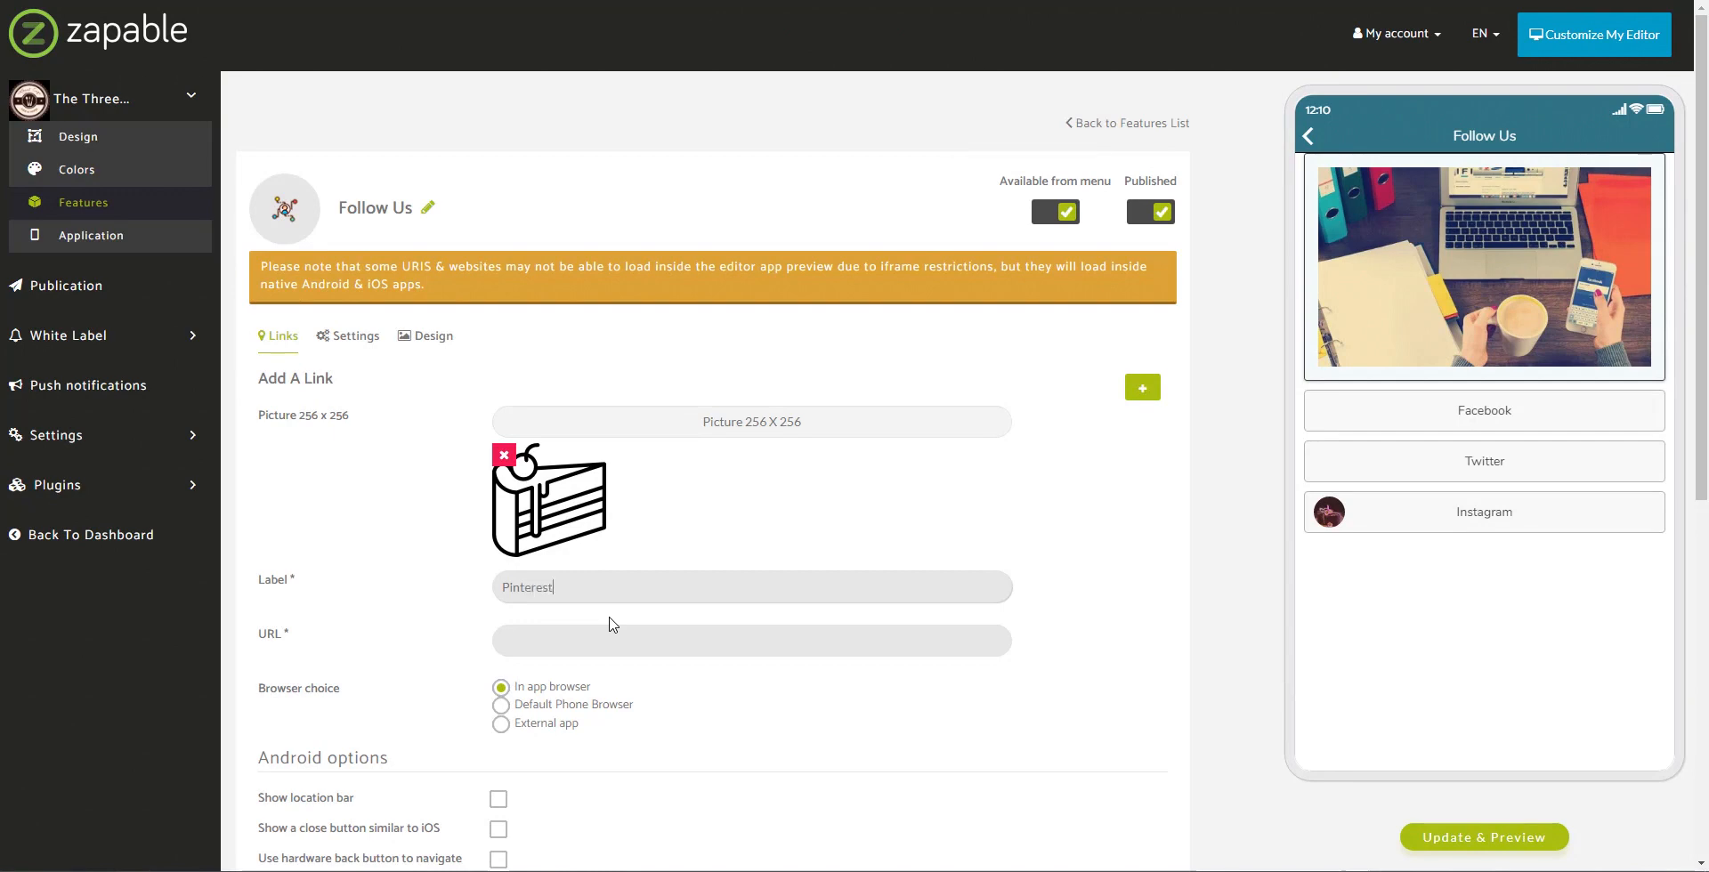
key("Tab")
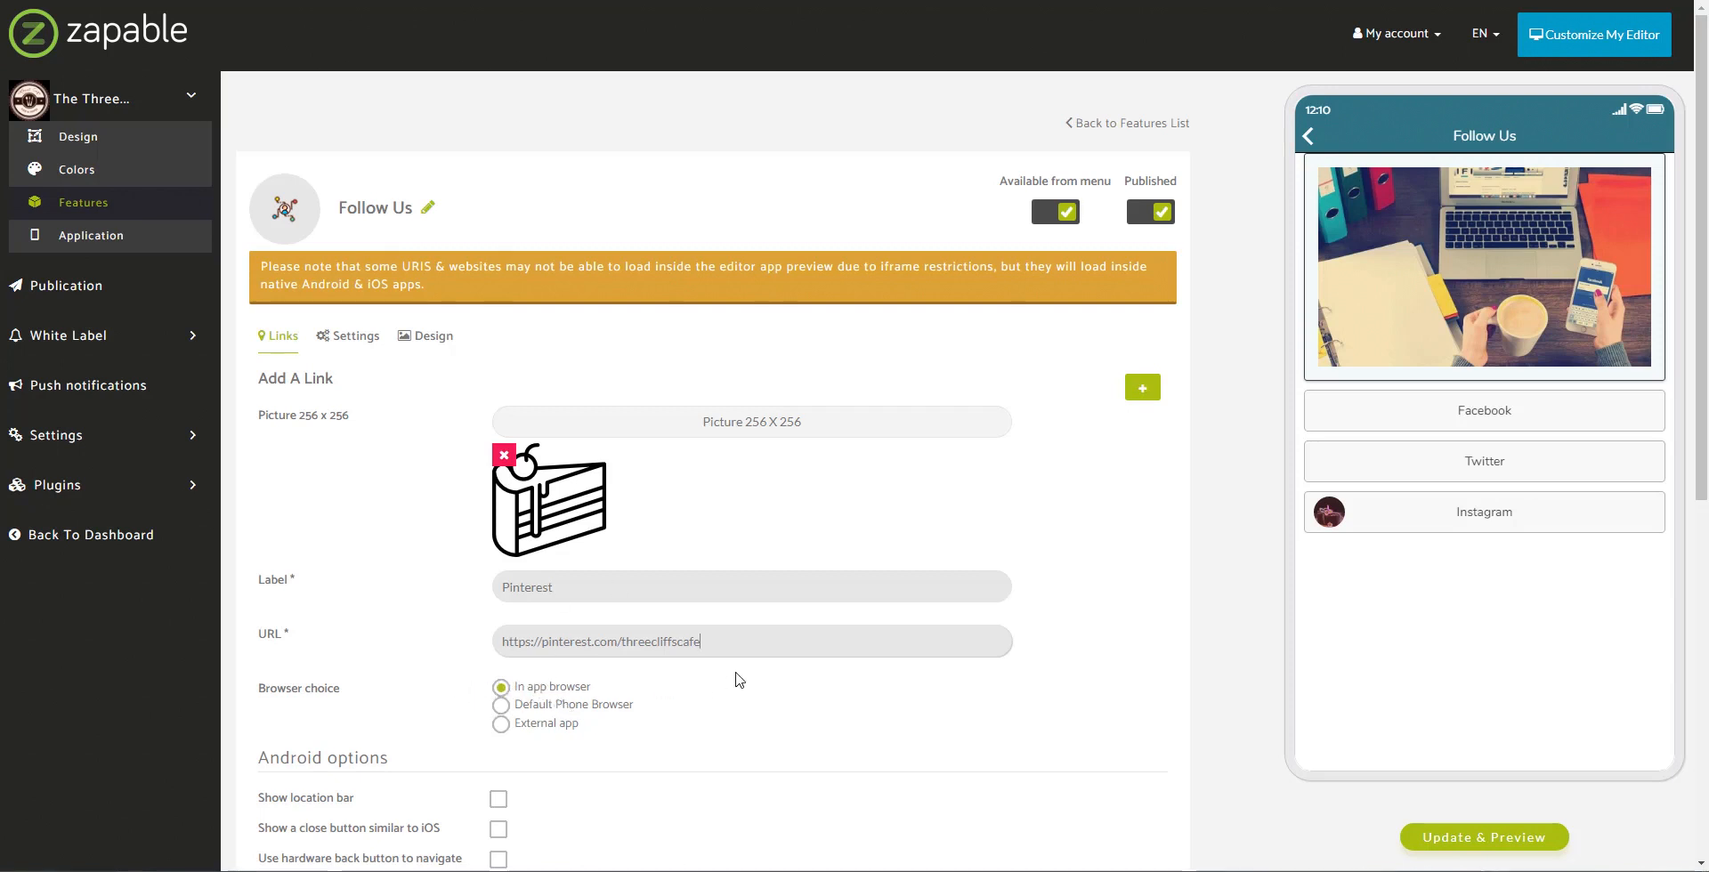
scroll(765, 677, "down", 7)
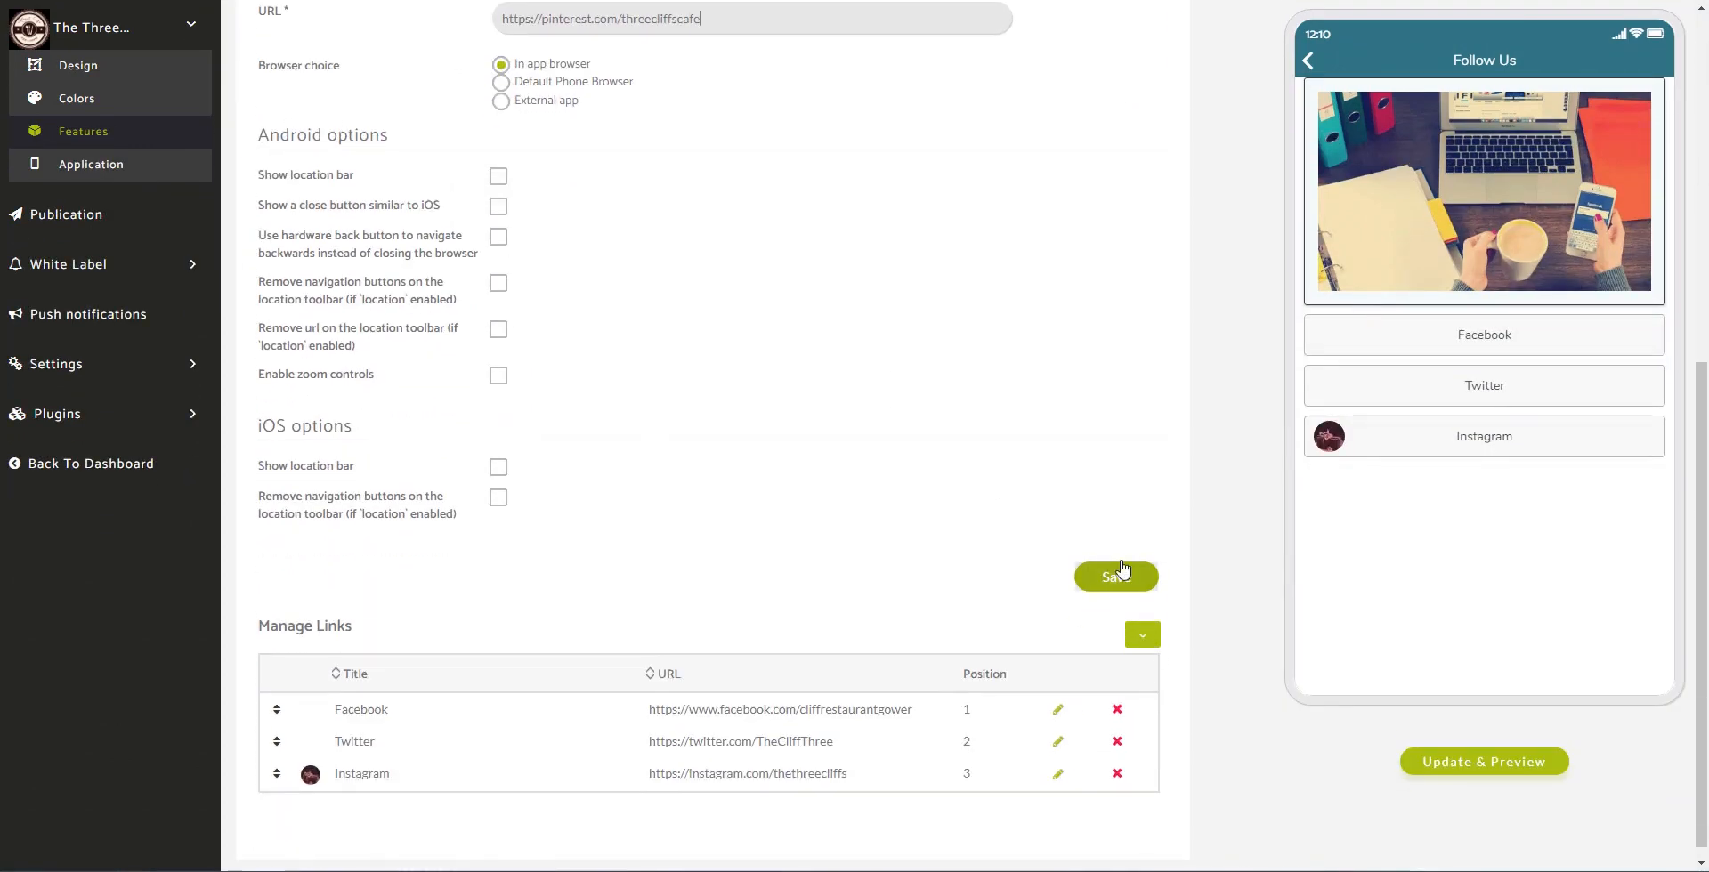
Step: Save the Pinterest link as the fourth Follow Us entry, then update the phone preview
left_click(1120, 574)
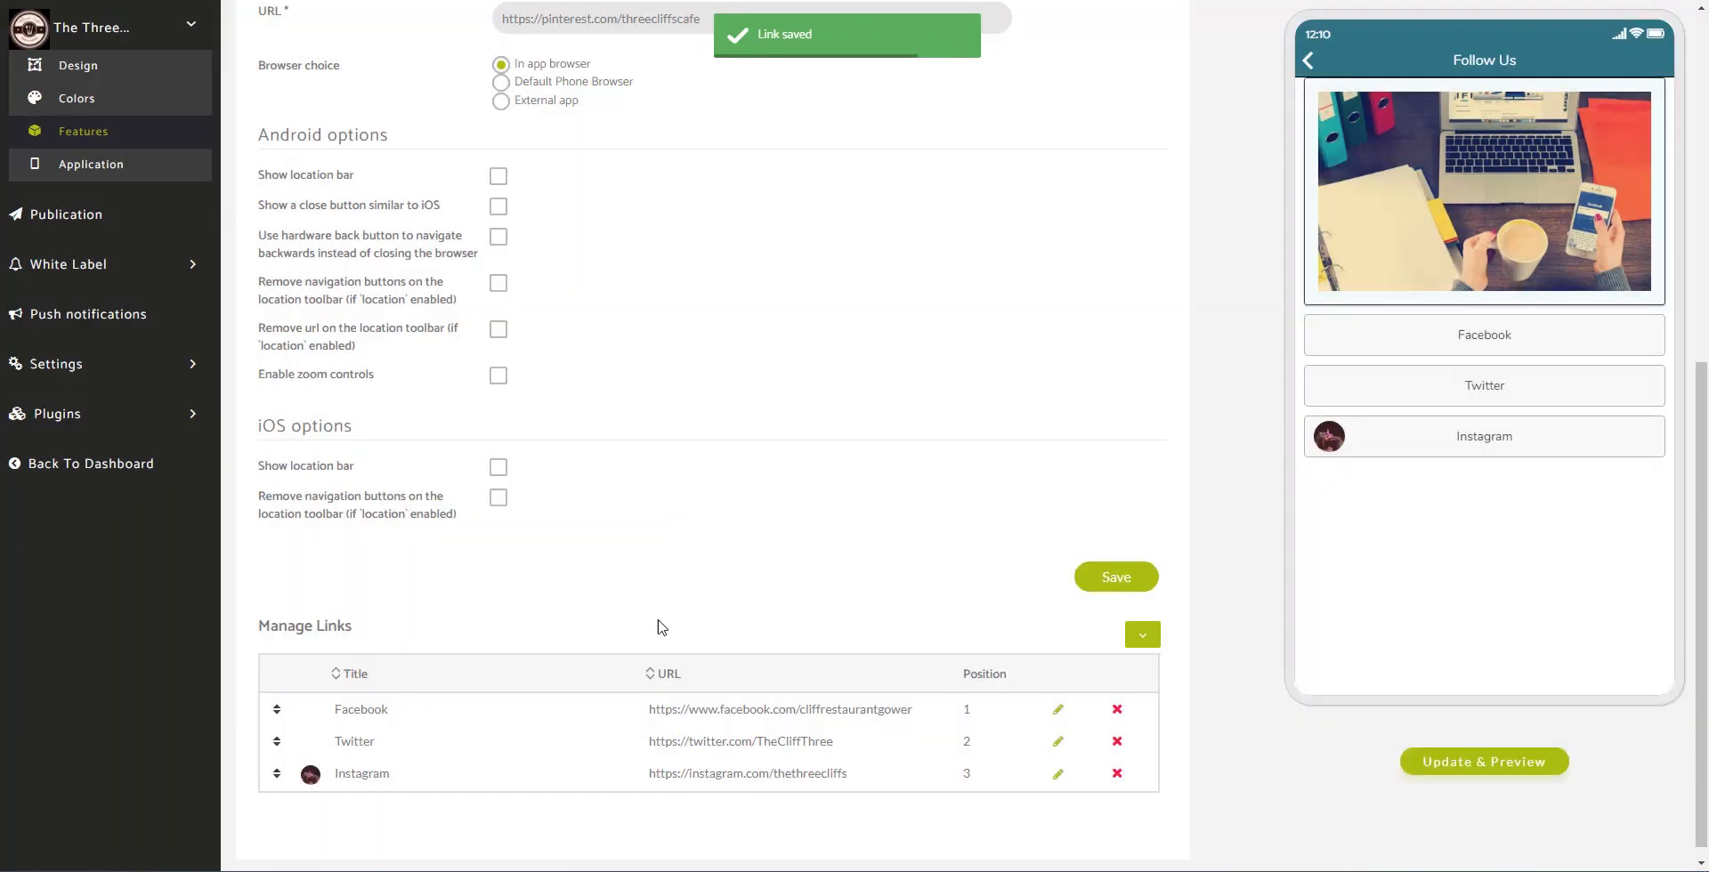
scroll(772, 622, "down", 6)
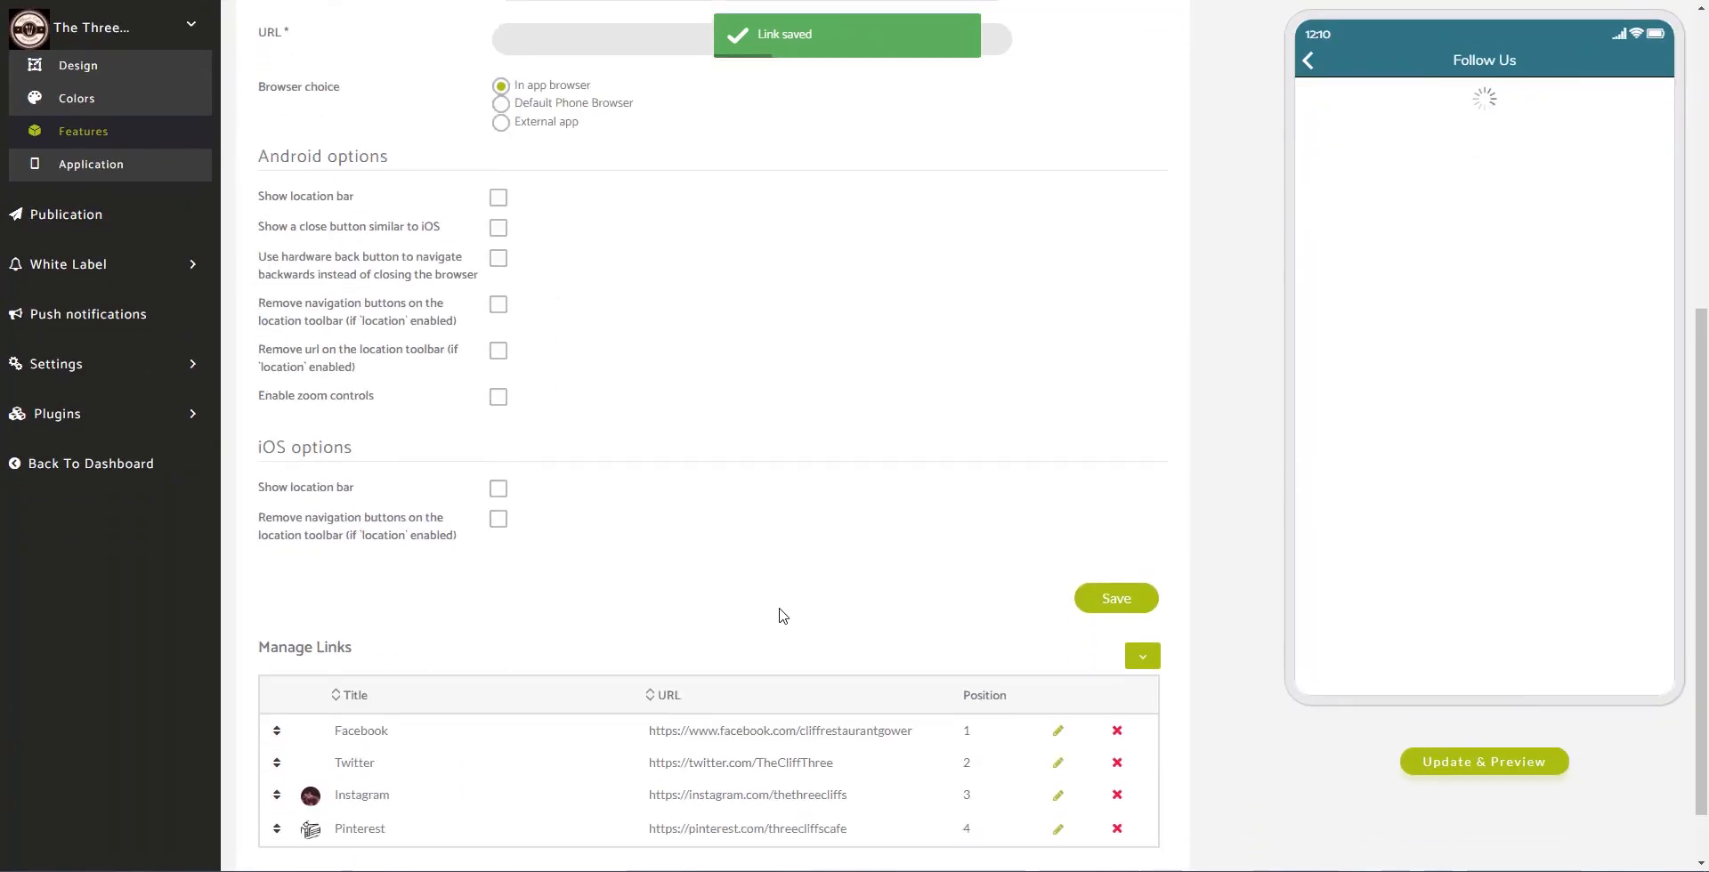
scroll(783, 616, "down", 1)
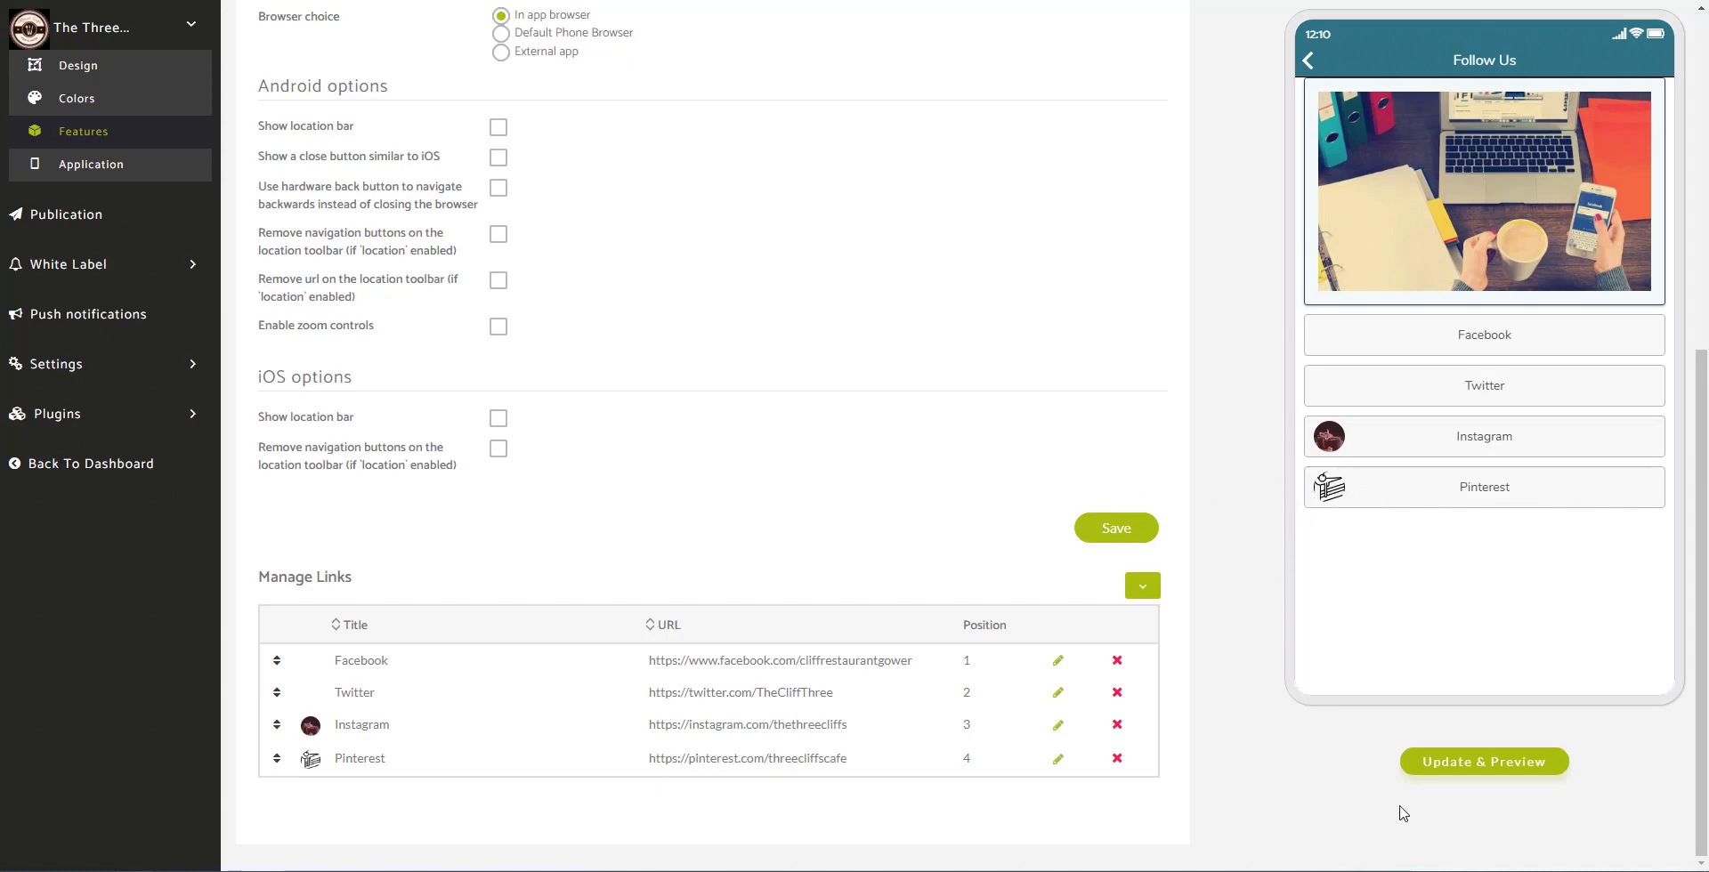
left_click(1473, 762)
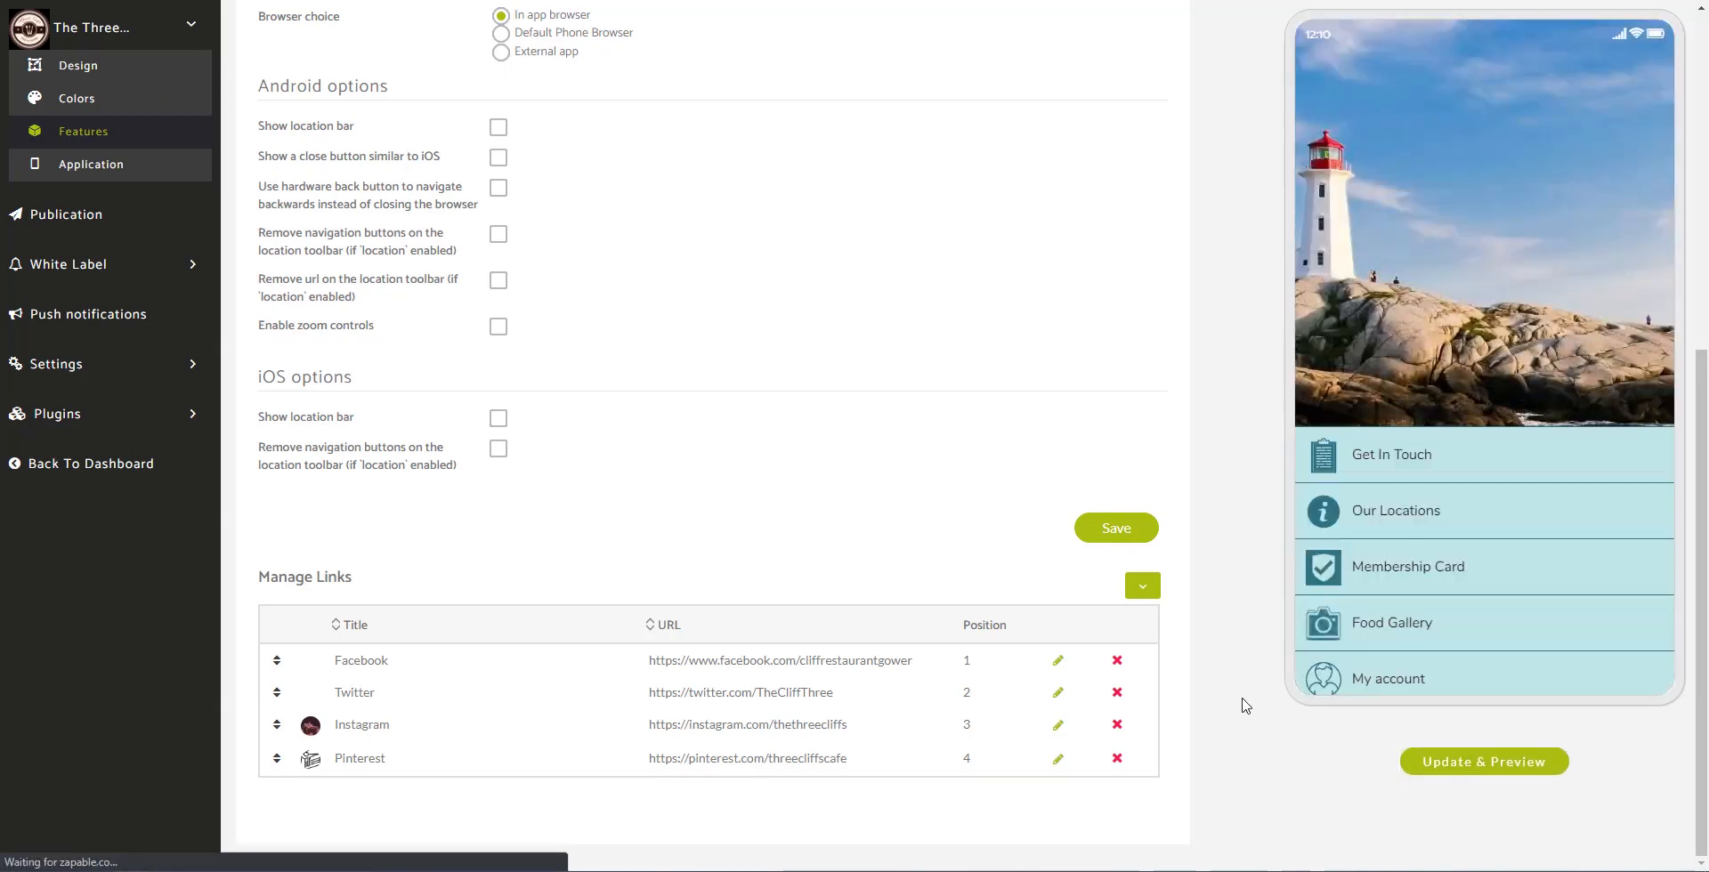
left_click(1311, 58)
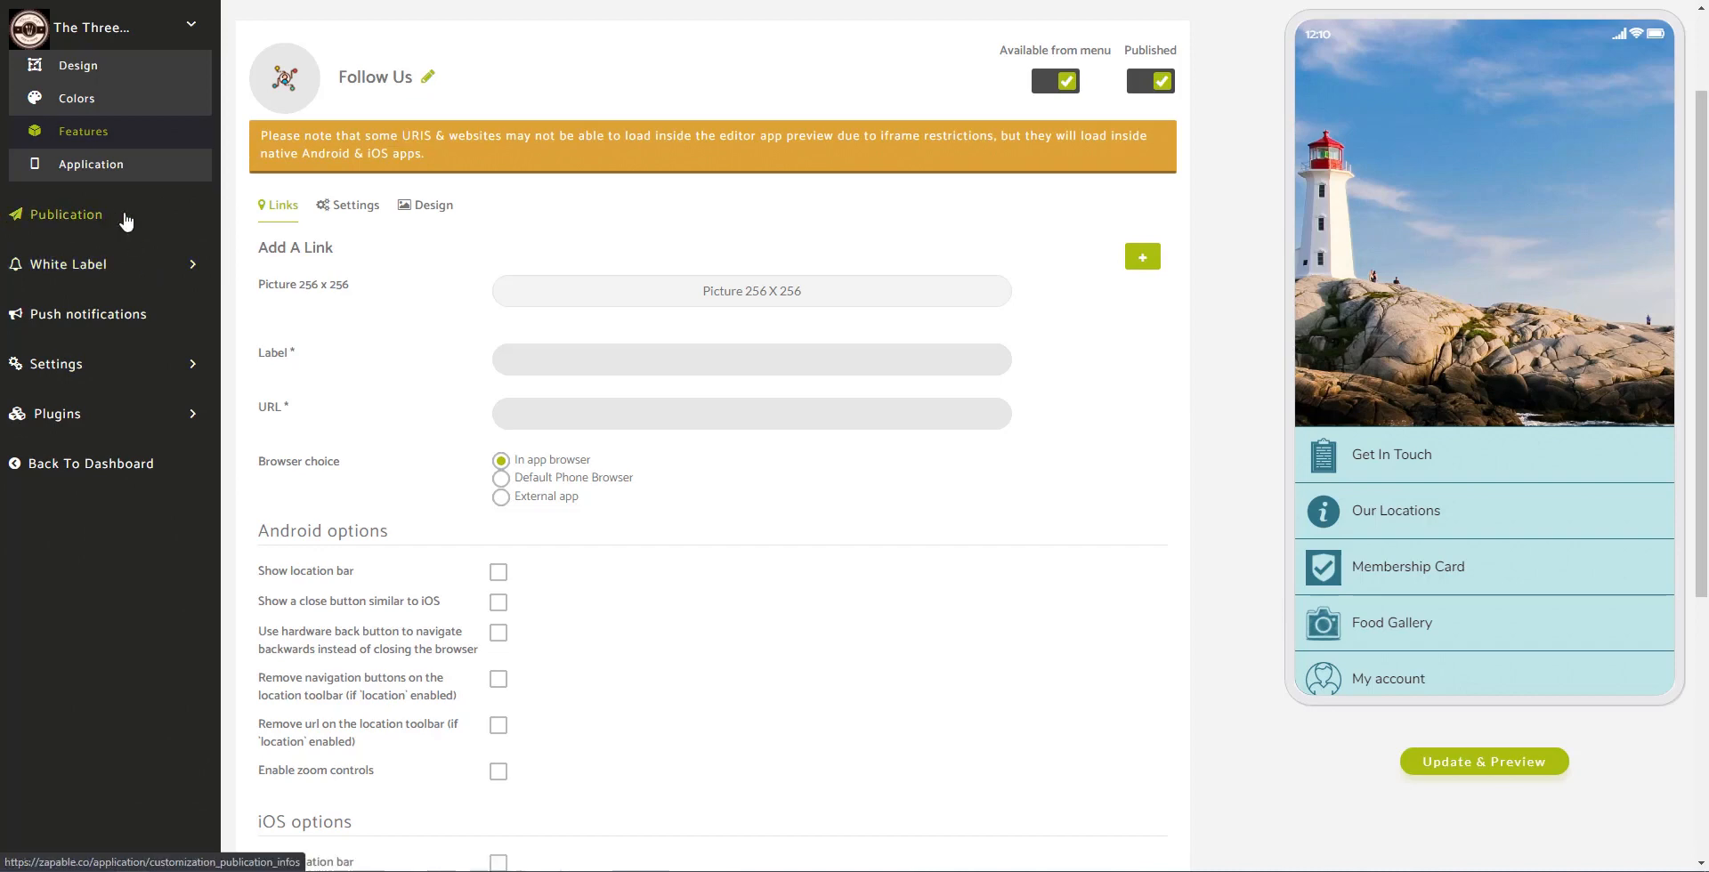
Step: Under Publication, expand The Three Cliffs' Advanced Settings and select its WebApp link address
left_click(33, 224)
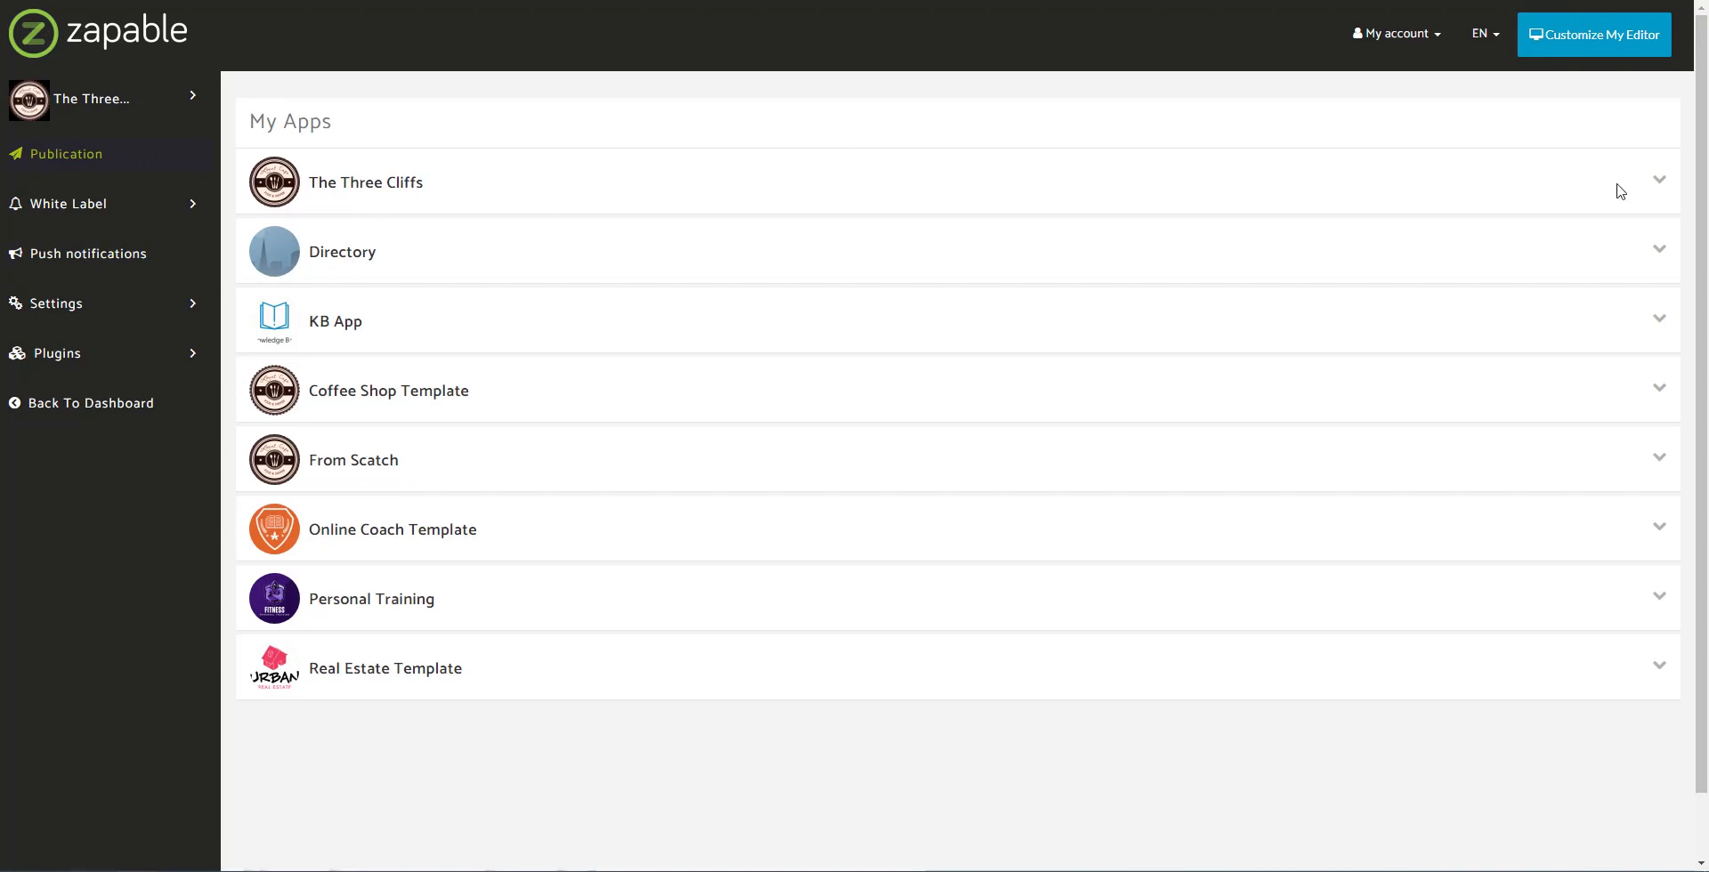
left_click(1658, 183)
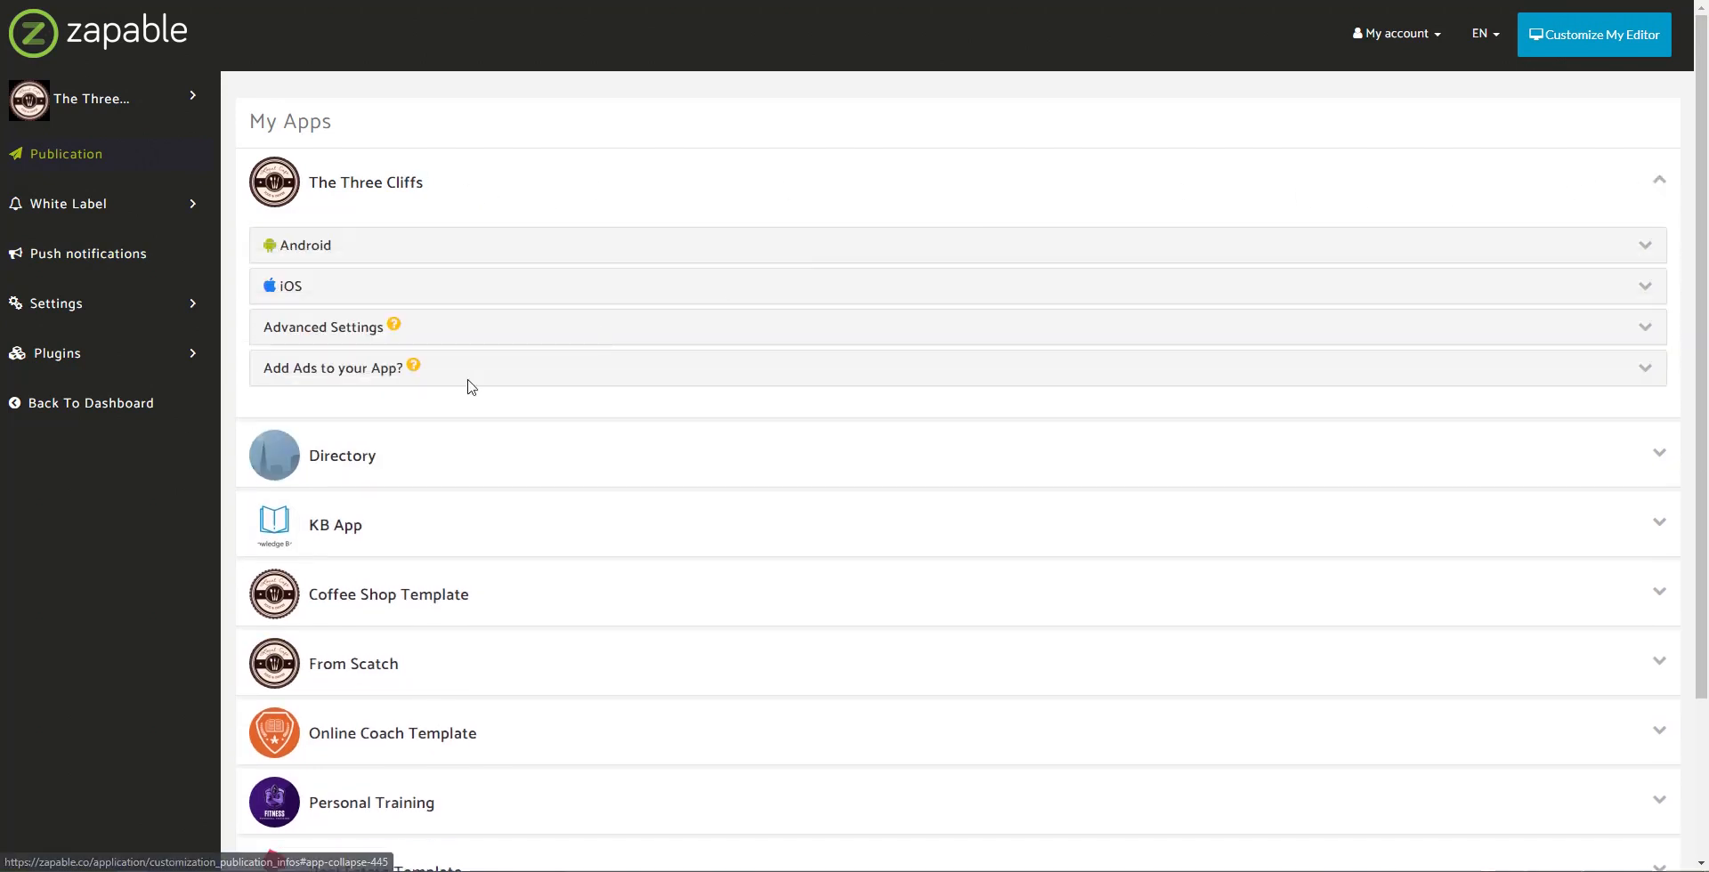
left_click(323, 340)
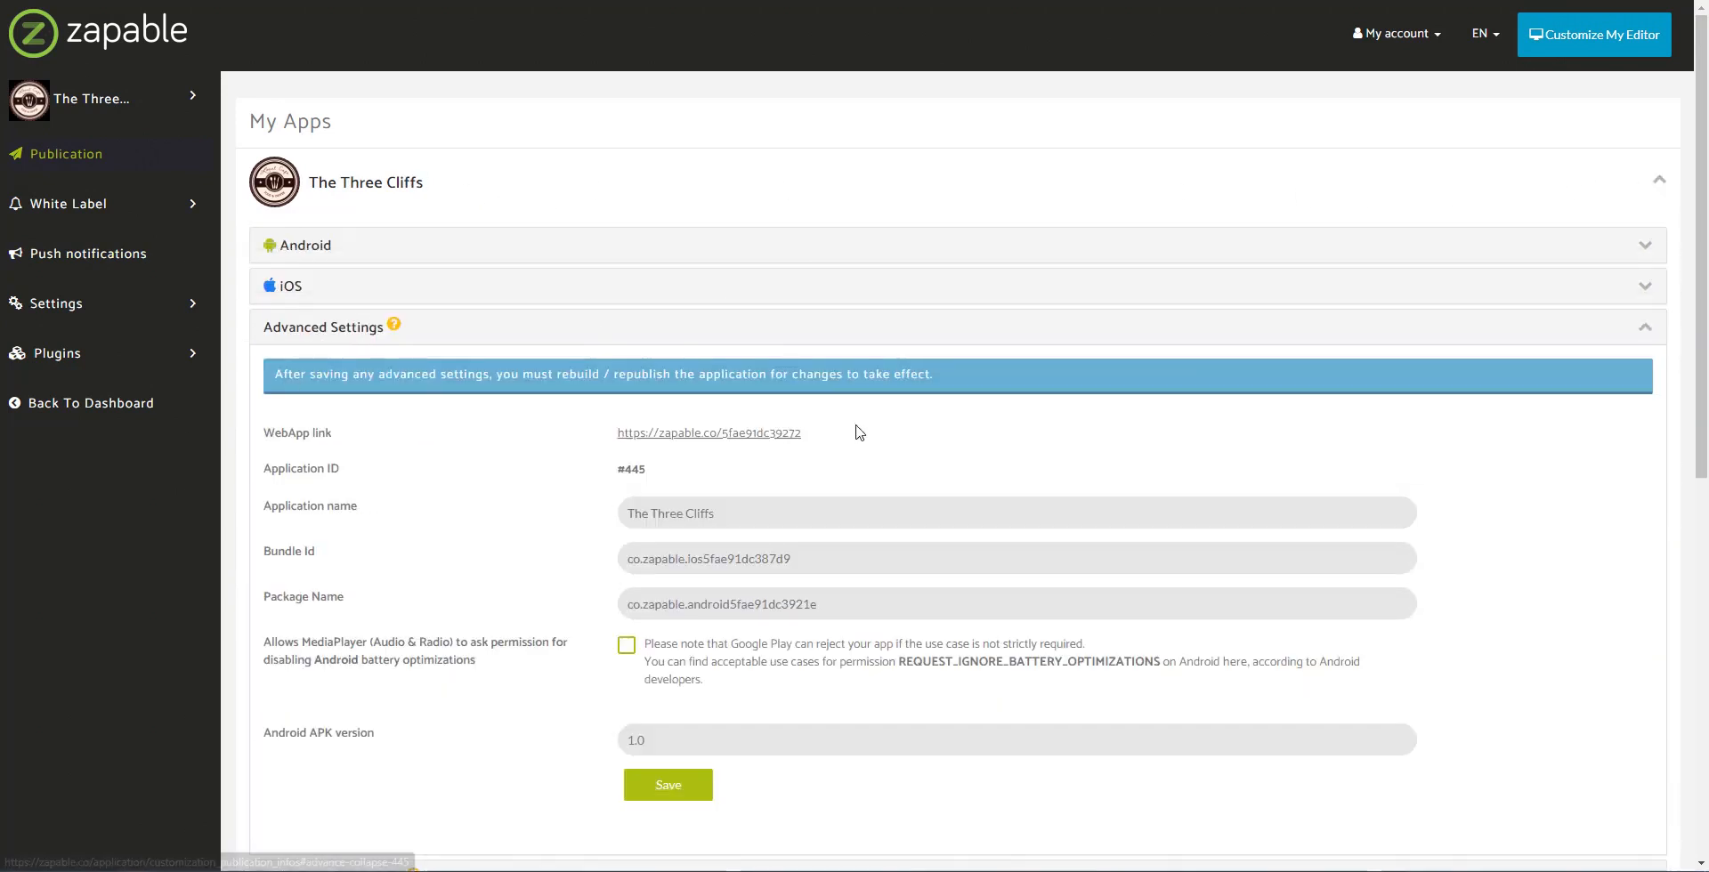
left_click_drag(858, 433, 561, 431)
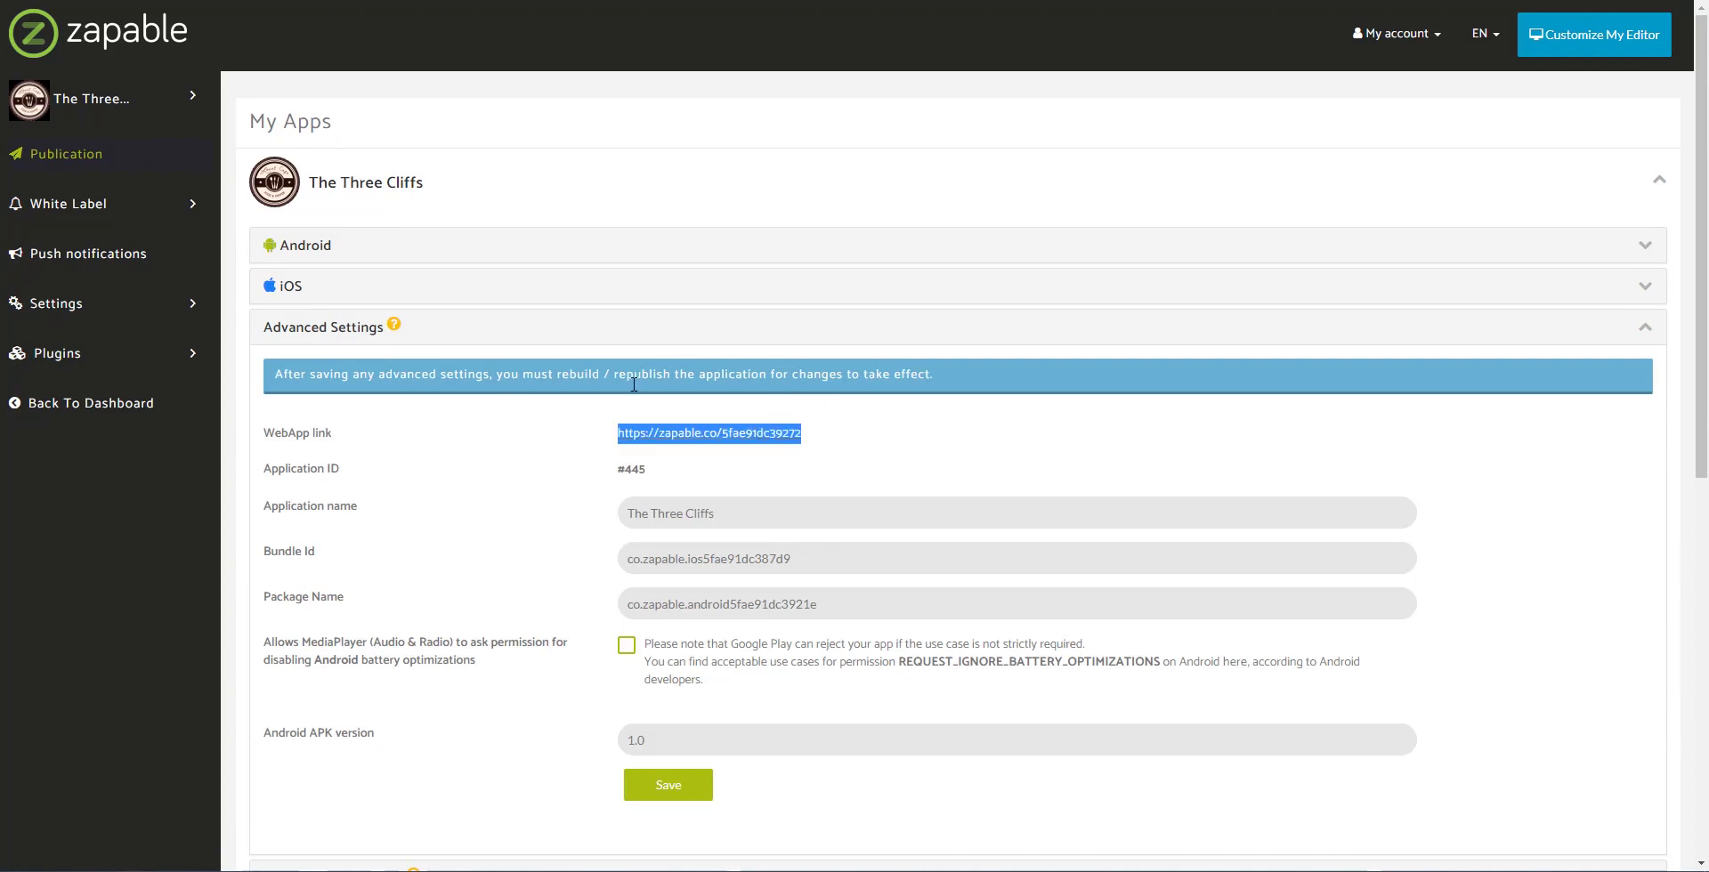